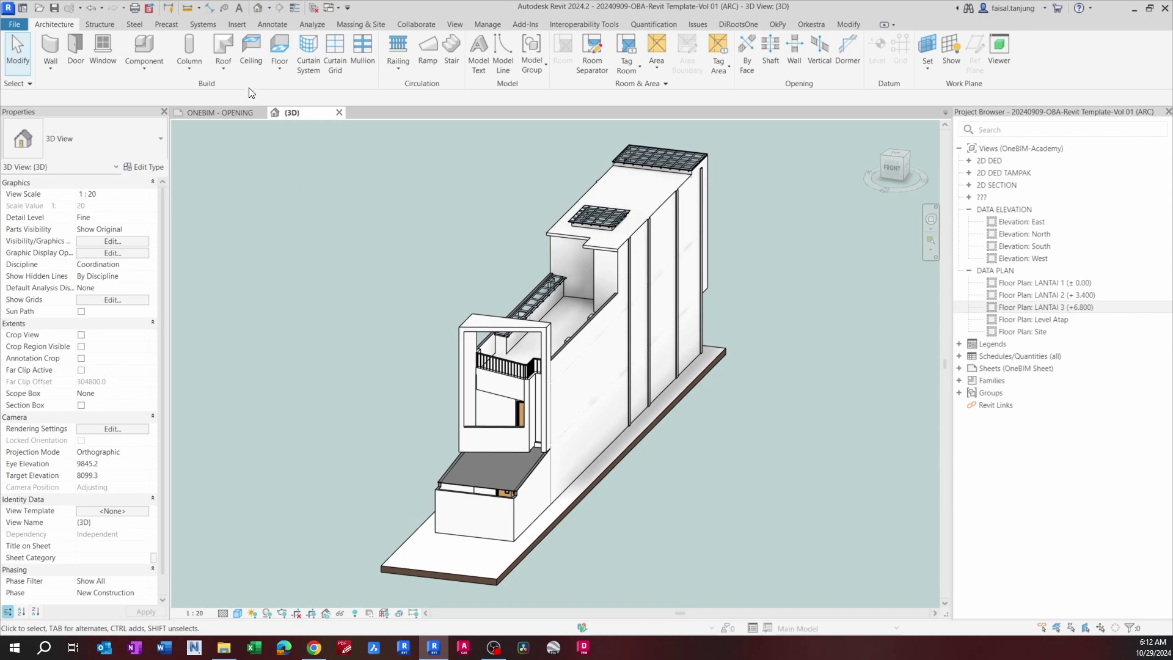
Step: Close the ONEBIM - OPENING view and look over the building in the 3D view
{"action": "left_click", "coordinate": [261, 113]}
{"action": "scroll", "coordinate": [485, 226], "scroll_direction": "up", "scroll_amount": 4}
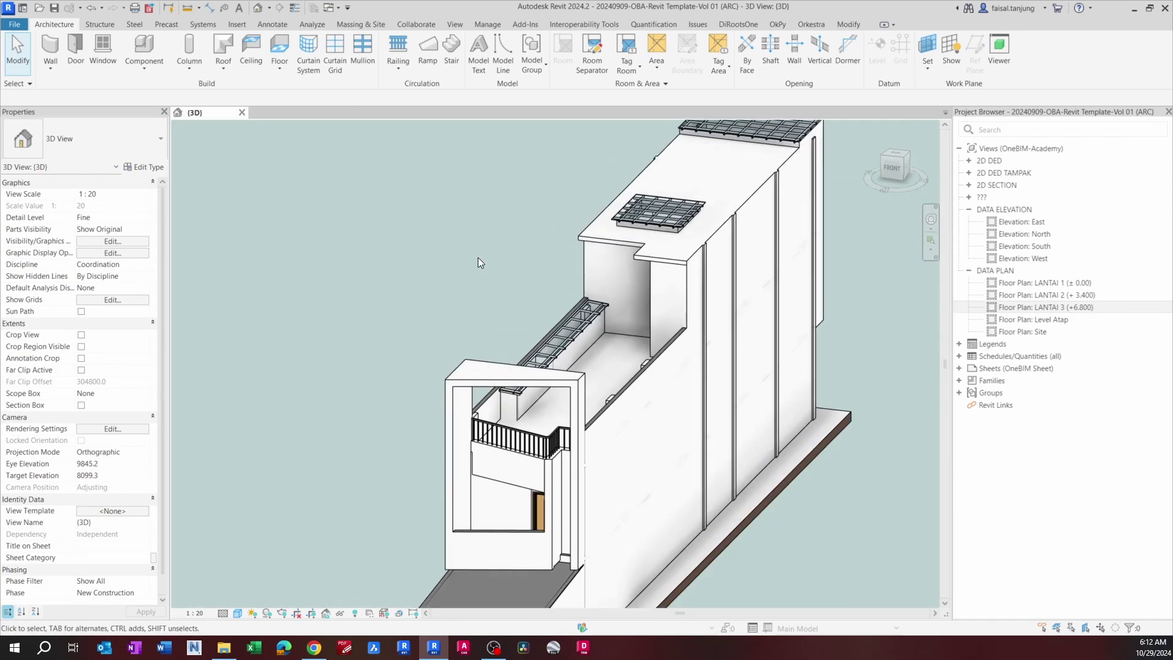
{"action": "middle_click_drag", "start_coordinate": [437, 188], "coordinate": [379, 211], "text": "shift"}
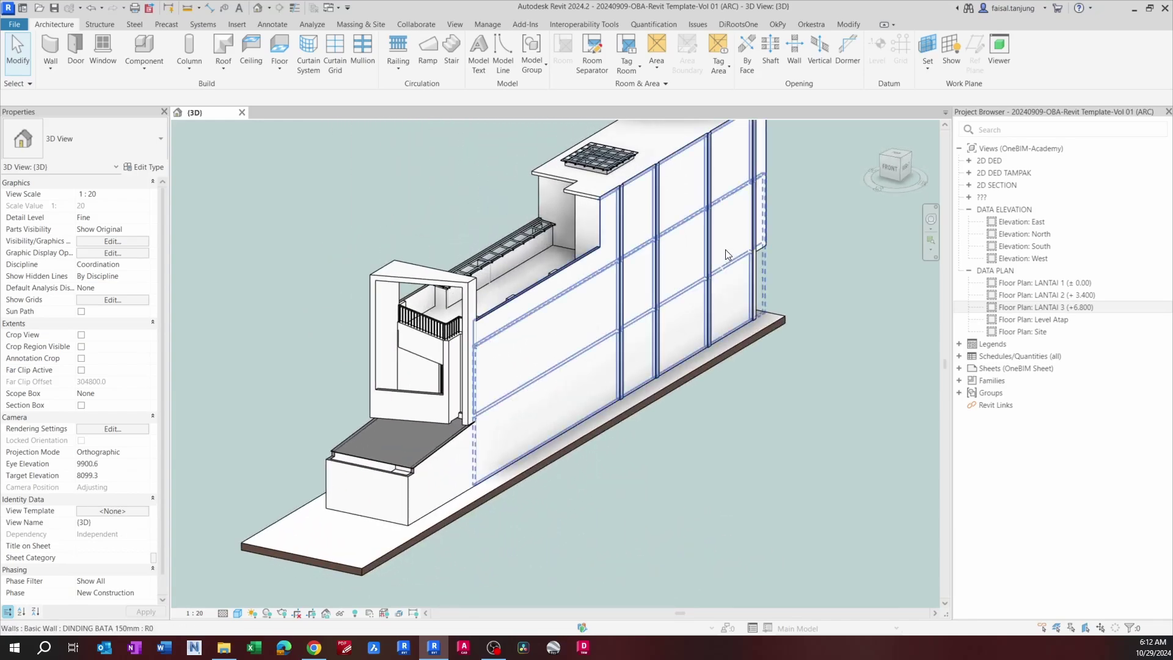
{"action": "middle_click_drag", "start_coordinate": [767, 324], "coordinate": [786, 283], "text": "shift"}
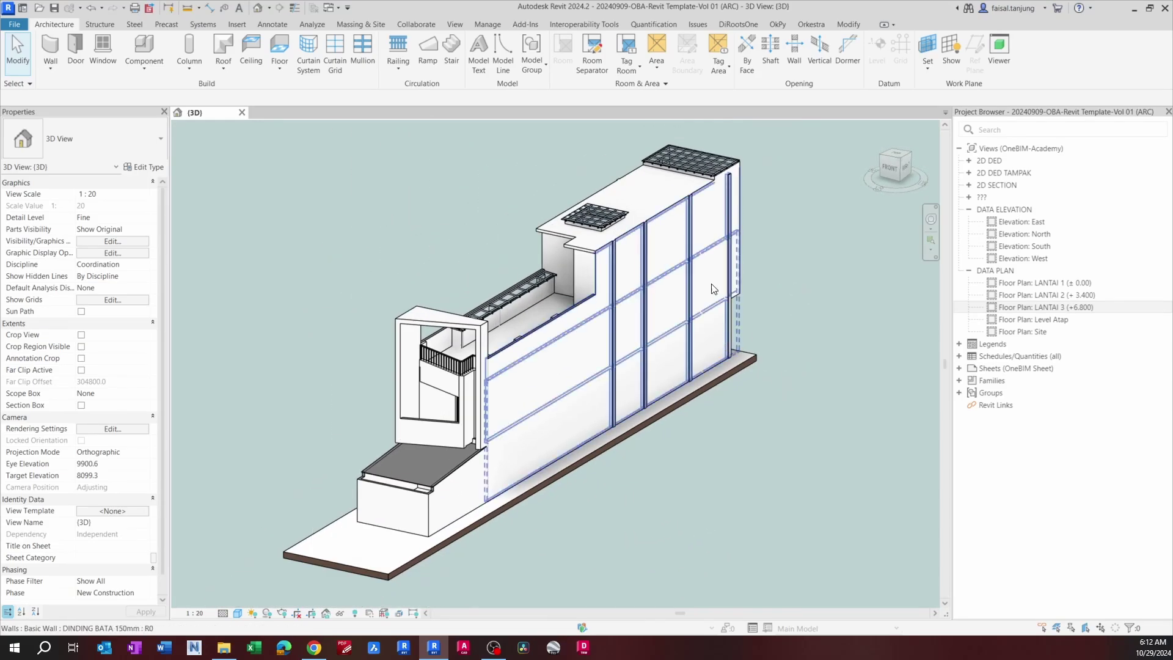
Step: Open the LANTAI 1 (± 0.00) floor plan and select the short DINDING BATA 150mm wall at the double entrance door near grid 1
{"action": "double_click", "coordinate": [1048, 285]}
{"action": "scroll", "coordinate": [540, 311], "scroll_direction": "up", "scroll_amount": 4}
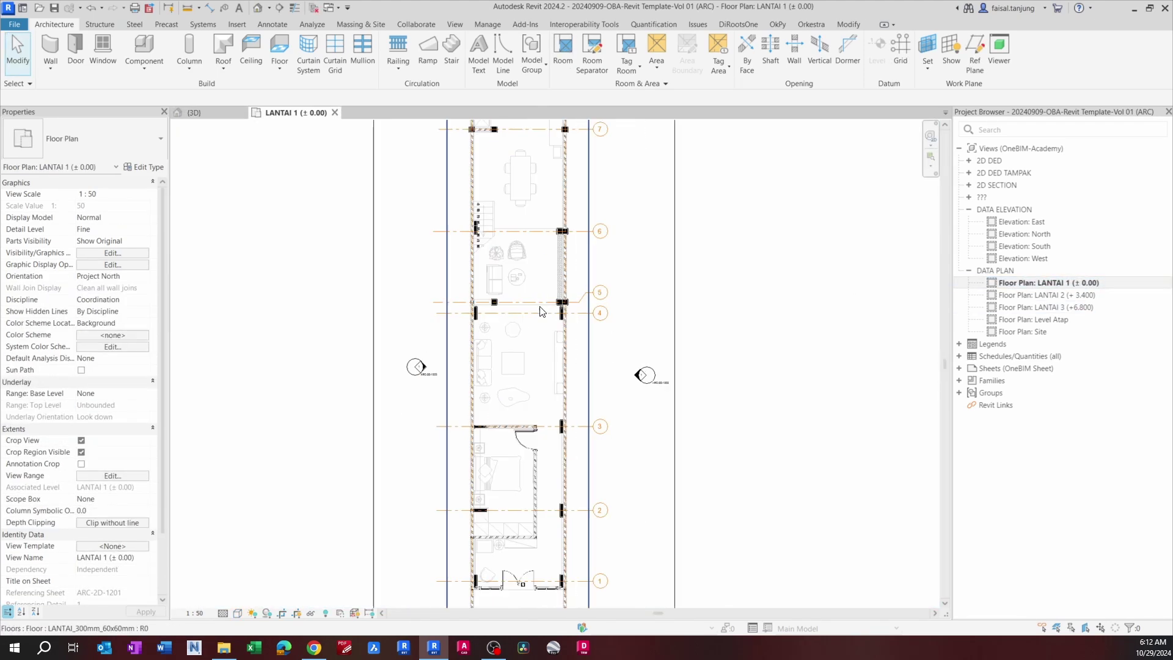
{"action": "middle_click_drag", "start_coordinate": [537, 348], "coordinate": [492, 257]}
{"action": "scroll", "coordinate": [479, 489], "scroll_direction": "up", "scroll_amount": 5}
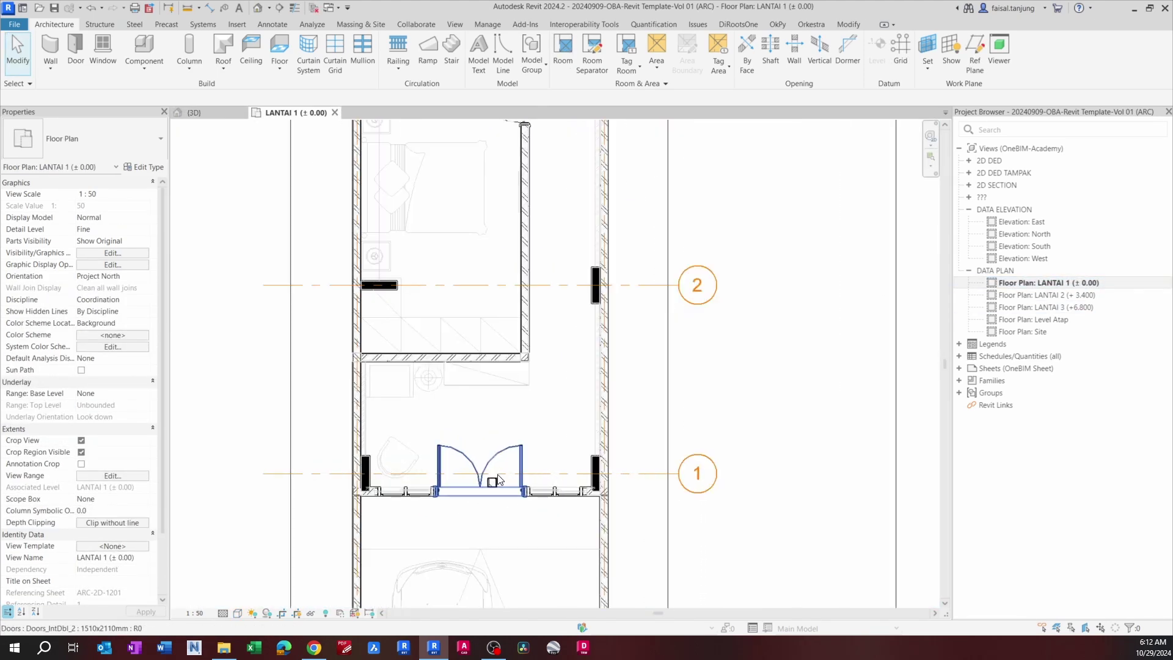
{"action": "scroll", "coordinate": [493, 481], "scroll_direction": "up", "scroll_amount": 5}
{"action": "left_click", "coordinate": [493, 482]}
{"action": "scroll", "coordinate": [493, 482], "scroll_direction": "down", "scroll_amount": 7}
{"action": "middle_click_drag", "start_coordinate": [510, 467], "coordinate": [482, 413]}
{"action": "scroll", "coordinate": [489, 438], "scroll_direction": "up", "scroll_amount": 5}
{"action": "scroll", "coordinate": [489, 438], "scroll_direction": "down", "scroll_amount": 4}
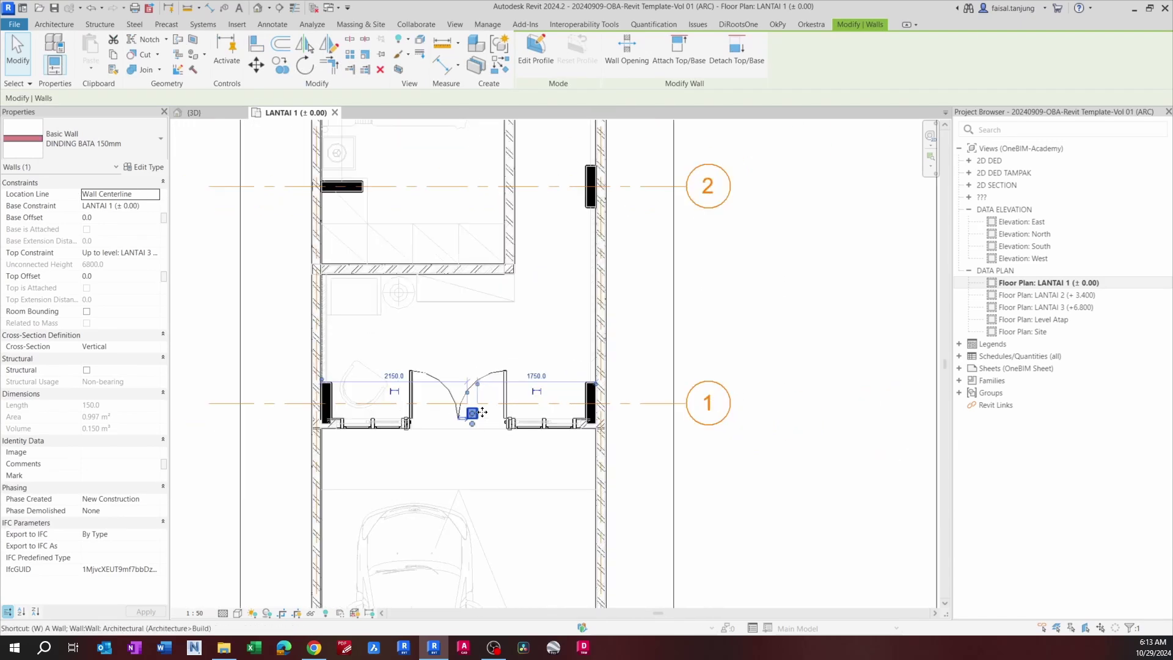
Step: Tile the plan and 3D views side by side and isolate the selected wall in a 3D section box
{"action": "key", "text": "t"}
{"action": "middle_click", "coordinate": [638, 335]}
{"action": "middle_click_drag", "start_coordinate": [893, 463], "coordinate": [777, 505], "text": "shift"}
{"action": "middle_click_drag", "start_coordinate": [781, 458], "coordinate": [743, 401]}
{"action": "key", "text": "b"}
{"action": "key", "text": "x"}
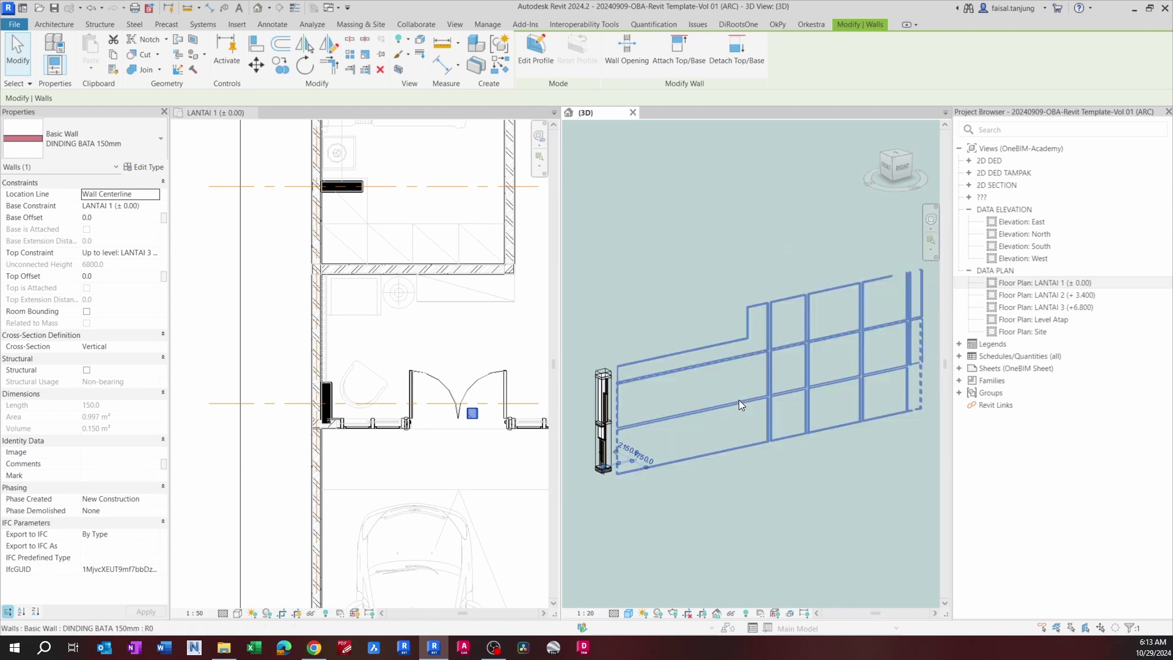
{"action": "left_click", "coordinate": [738, 400]}
{"action": "scroll", "coordinate": [618, 460], "scroll_direction": "up", "scroll_amount": 2}
{"action": "middle_click_drag", "start_coordinate": [619, 463], "coordinate": [685, 465]}
{"action": "scroll", "coordinate": [681, 426], "scroll_direction": "up", "scroll_amount": 4}
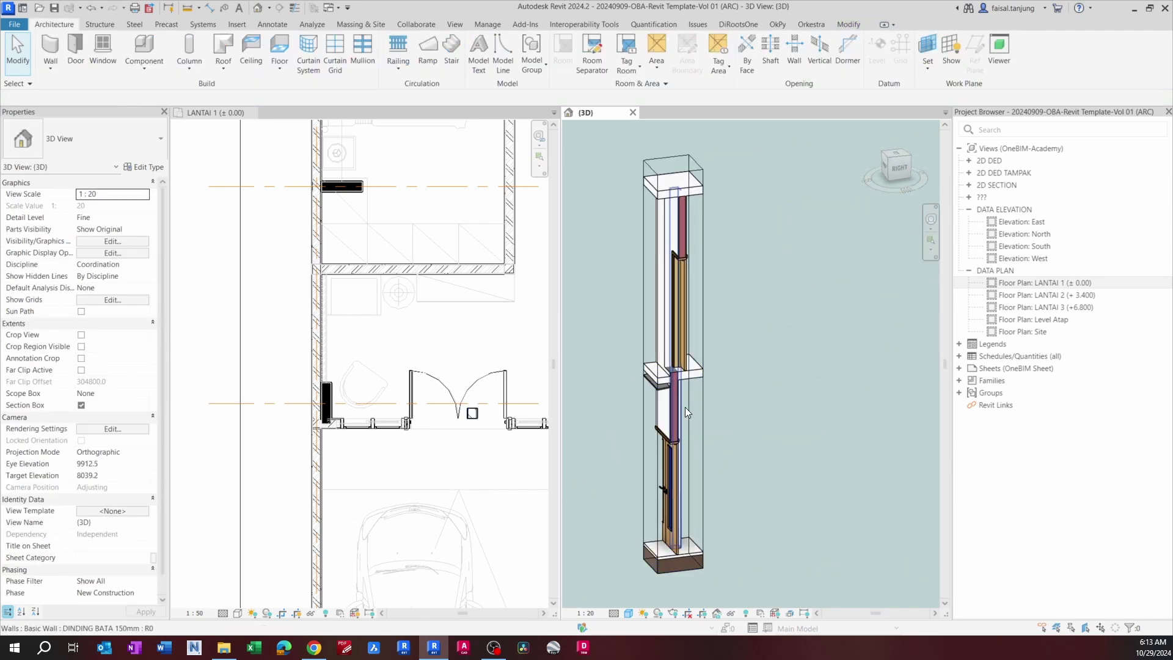
Step: Set the short wall's base constraint to LANTAI 2 (+ 3.400)
{"action": "middle_click_drag", "start_coordinate": [684, 407], "coordinate": [690, 468], "text": "shift"}
{"action": "left_click", "coordinate": [683, 426]}
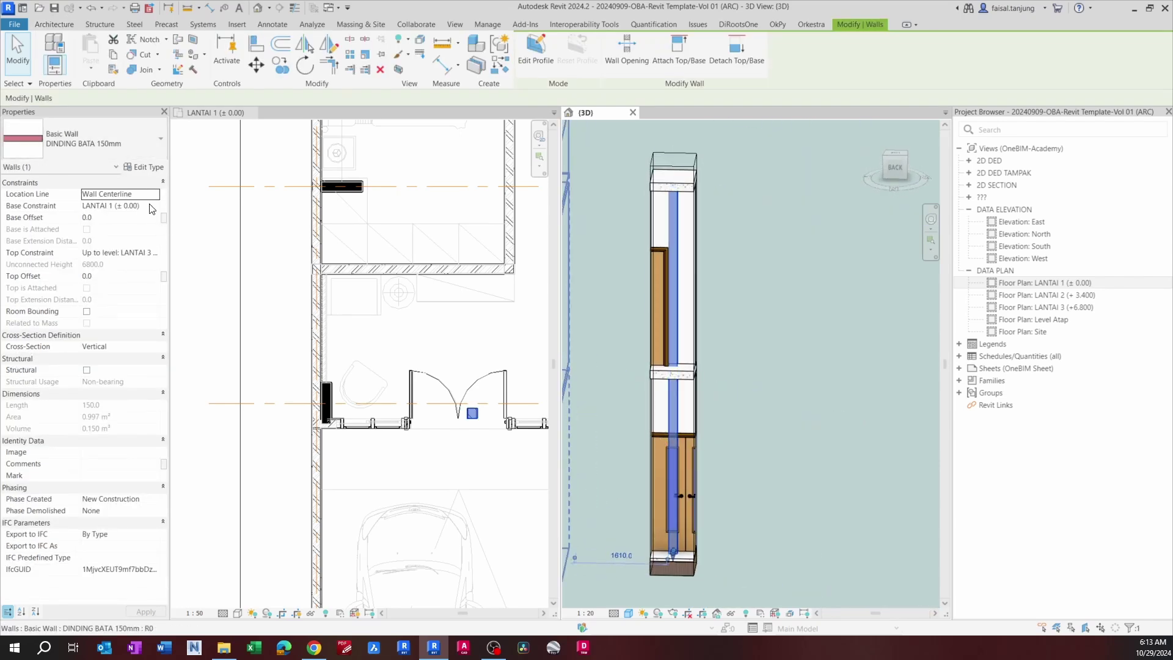
{"action": "left_click", "coordinate": [142, 227]}
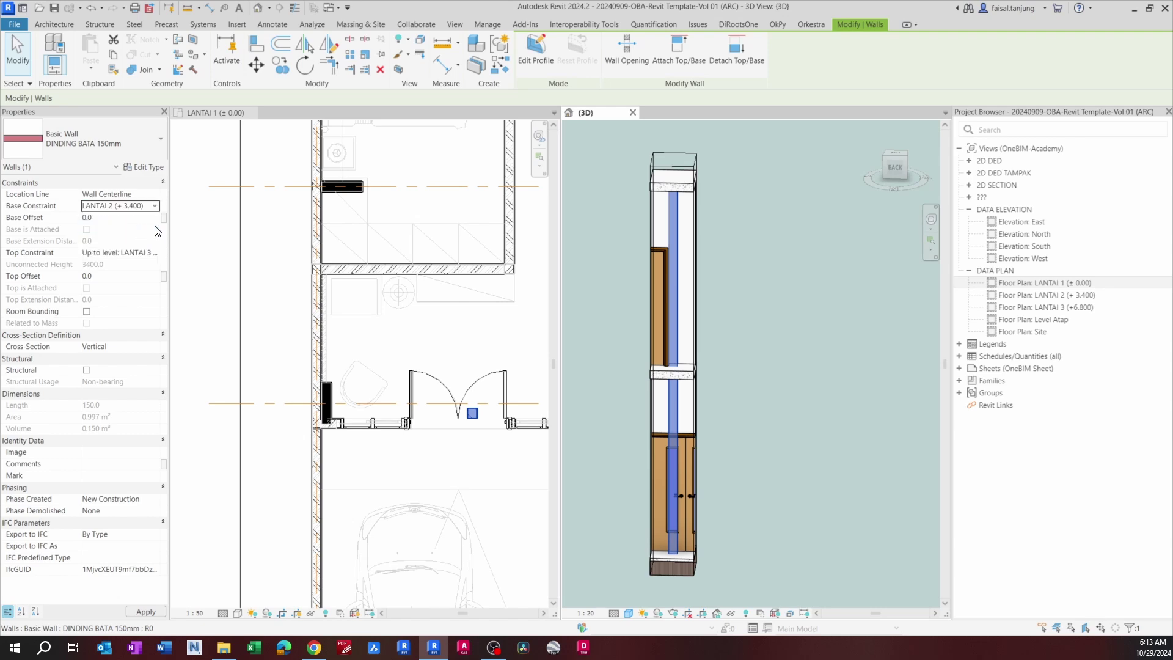
{"action": "left_click", "coordinate": [762, 340]}
{"action": "key", "text": "Escape"}
Step: Turn off the 3D view's section box to show the whole building again
{"action": "scroll", "coordinate": [762, 341], "scroll_direction": "down", "scroll_amount": 2}
{"action": "middle_click_drag", "start_coordinate": [712, 348], "coordinate": [896, 379], "text": "shift"}
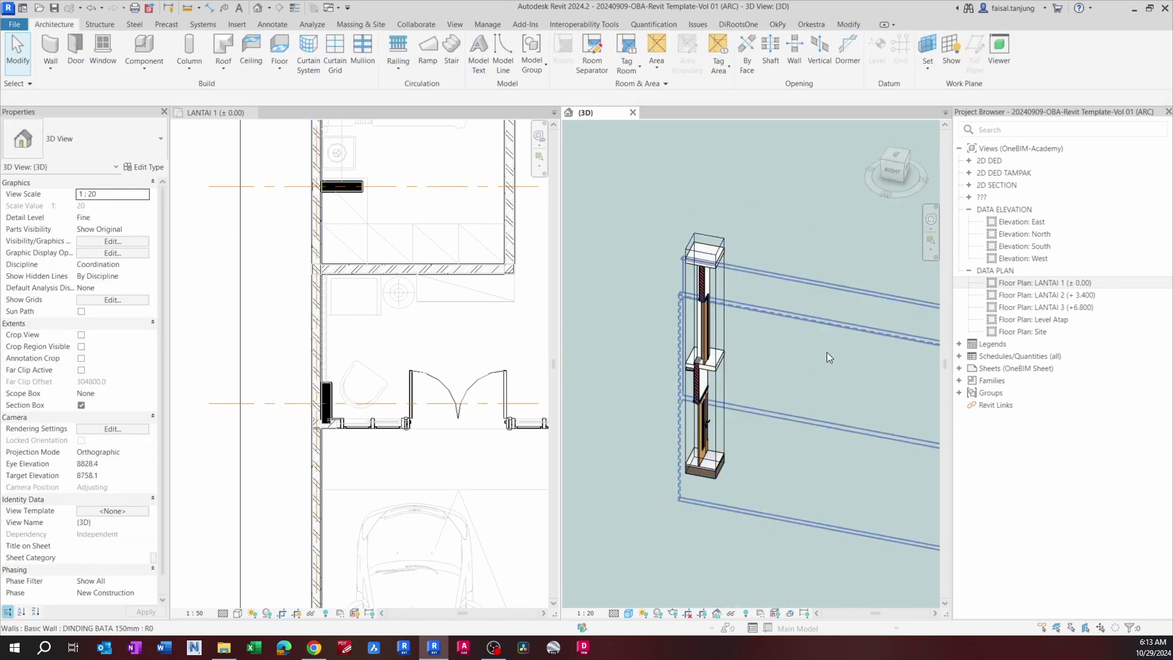
{"action": "left_click", "coordinate": [81, 406]}
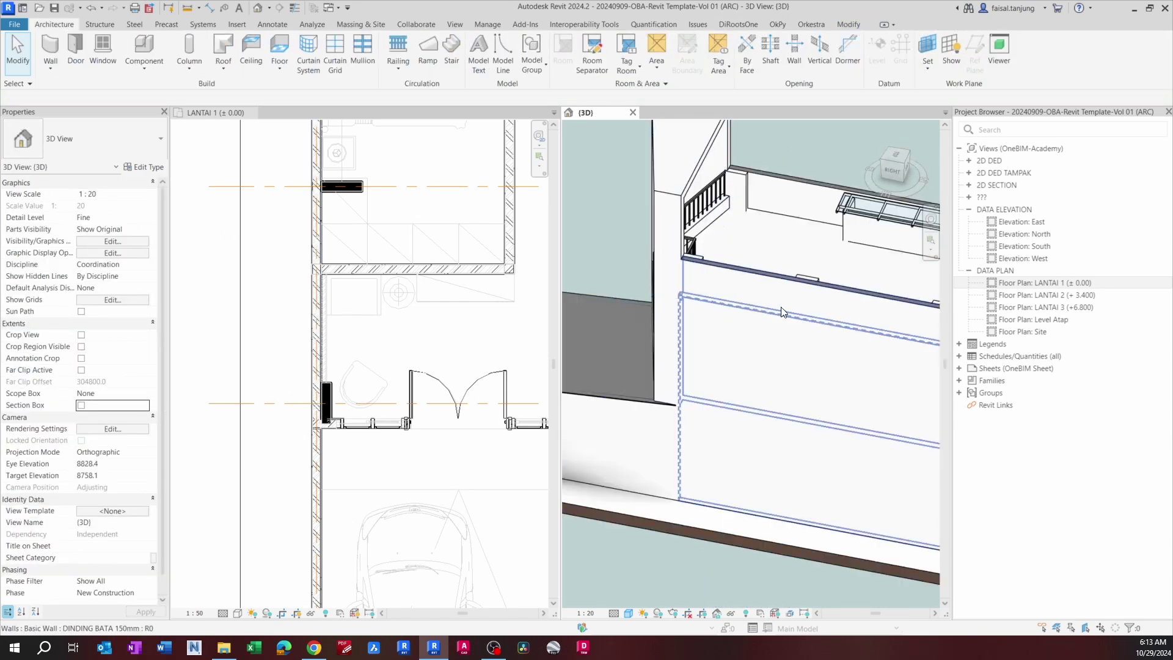
{"action": "scroll", "coordinate": [782, 297], "scroll_direction": "down", "scroll_amount": 3}
{"action": "middle_click_drag", "start_coordinate": [782, 298], "coordinate": [855, 348], "text": "shift"}
{"action": "scroll", "coordinate": [304, 351], "scroll_direction": "down", "scroll_amount": 2}
Step: Check the walls and doors of the LANTAI 1 plan from grid 1 up to grid 8
{"action": "middle_click_drag", "start_coordinate": [394, 330], "coordinate": [320, 344]}
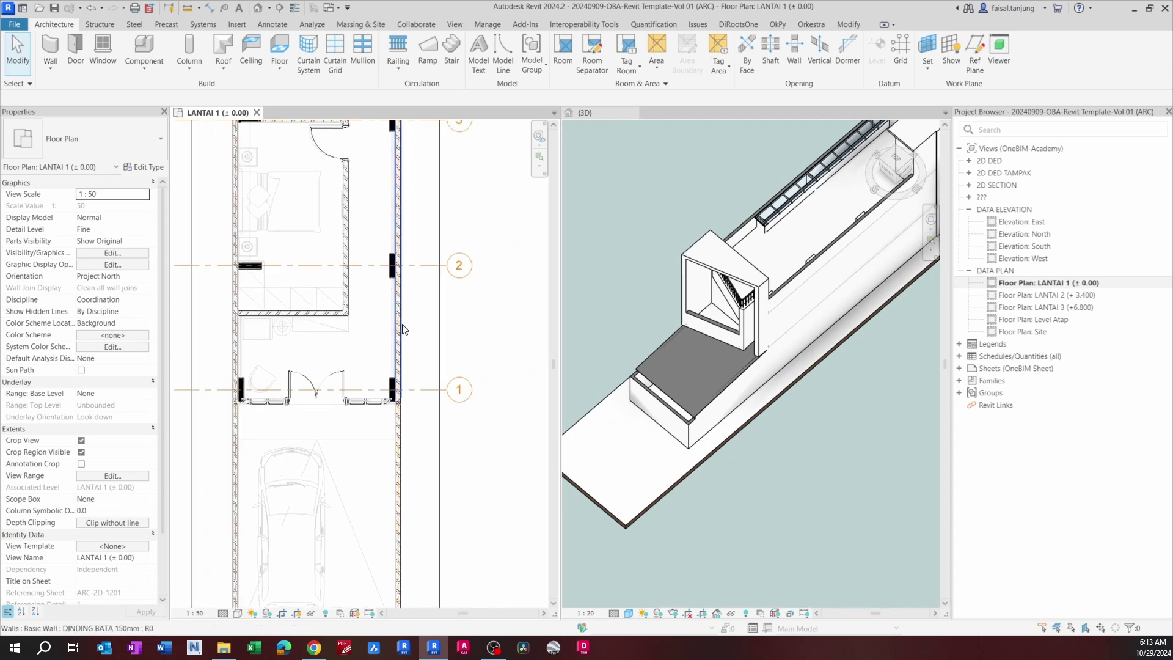
{"action": "middle_click_drag", "start_coordinate": [332, 202], "coordinate": [343, 302]}
{"action": "left_click", "coordinate": [326, 246]}
{"action": "middle_click_drag", "start_coordinate": [366, 197], "coordinate": [411, 389]}
{"action": "middle_click_drag", "start_coordinate": [408, 251], "coordinate": [413, 421]}
{"action": "middle_click_drag", "start_coordinate": [400, 196], "coordinate": [412, 447]}
{"action": "middle_click_drag", "start_coordinate": [427, 287], "coordinate": [427, 366]}
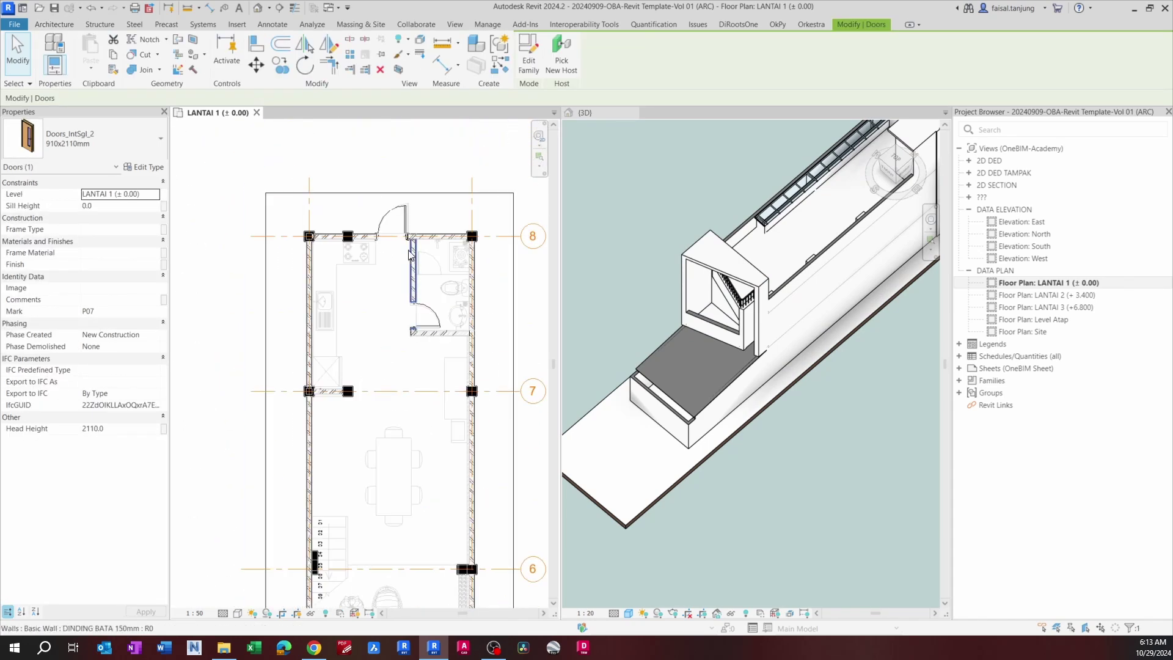
{"action": "scroll", "coordinate": [366, 328], "scroll_direction": "down", "scroll_amount": 2}
{"action": "middle_click_drag", "start_coordinate": [363, 332], "coordinate": [313, 213]}
{"action": "left_click", "coordinate": [315, 218]}
{"action": "middle_click_drag", "start_coordinate": [373, 235], "coordinate": [390, 200]}
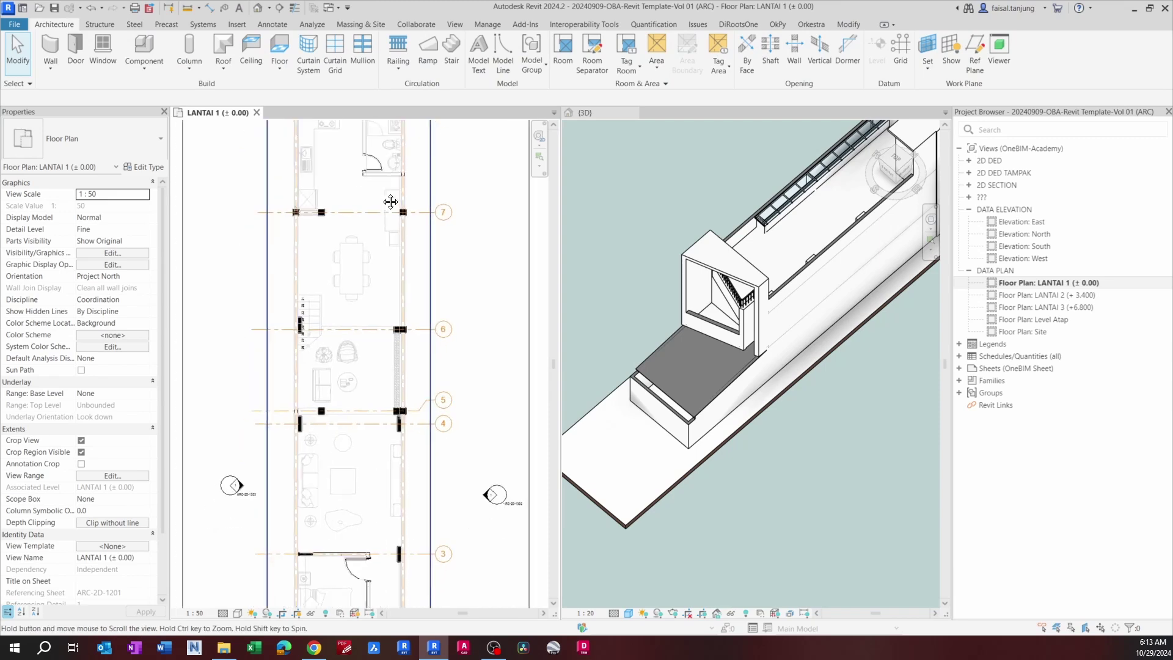
Step: Open the LANTAI 2 (+ 3.400) floor plan, return the views to a tabbed layout and check the plan's walls
{"action": "left_click", "coordinate": [1082, 295]}
{"action": "double_click", "coordinate": [1082, 295]}
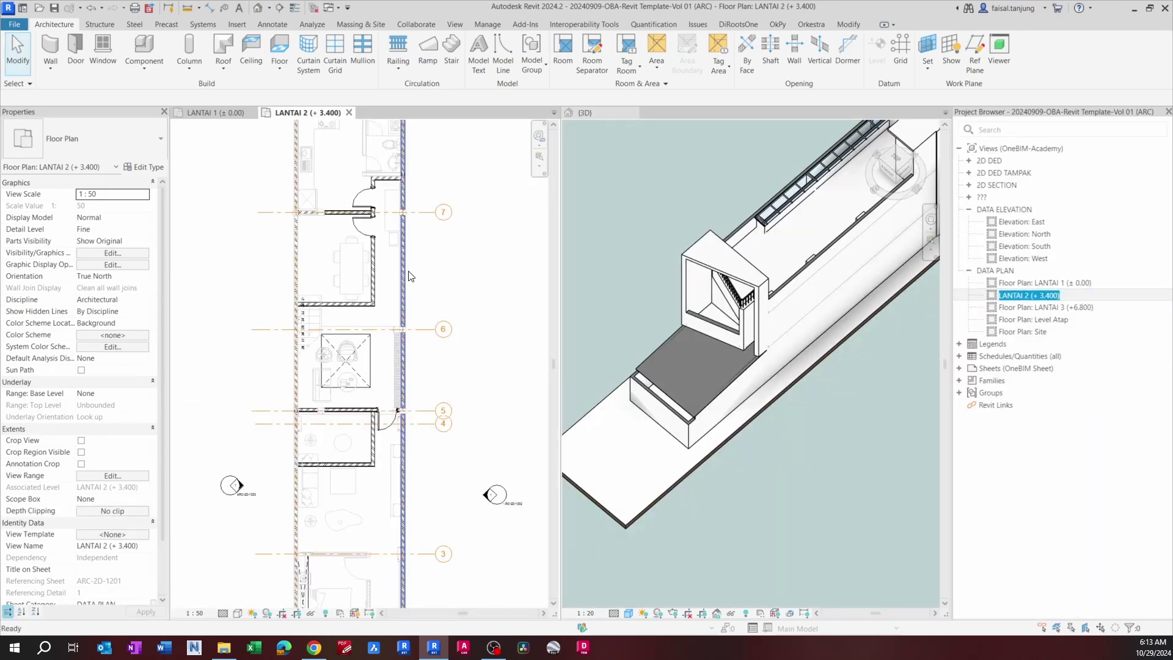
{"action": "key", "text": "b"}
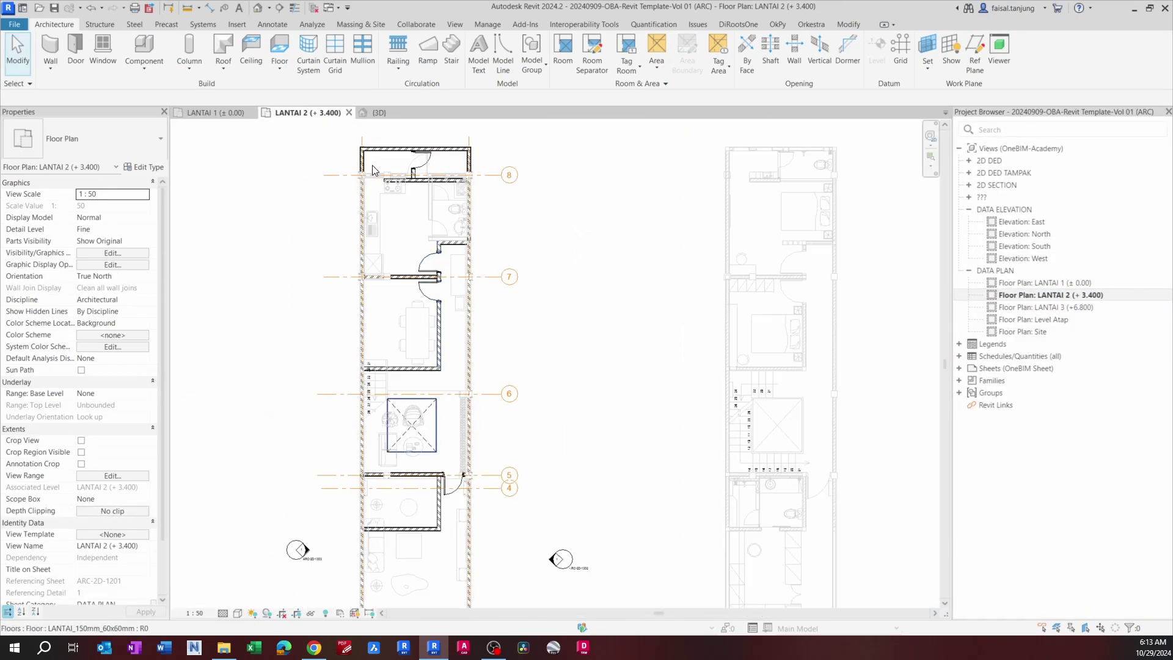
{"action": "scroll", "coordinate": [405, 165], "scroll_direction": "up", "scroll_amount": 6}
{"action": "scroll", "coordinate": [487, 192], "scroll_direction": "up", "scroll_amount": 1}
{"action": "middle_click_drag", "start_coordinate": [482, 197], "coordinate": [459, 235]}
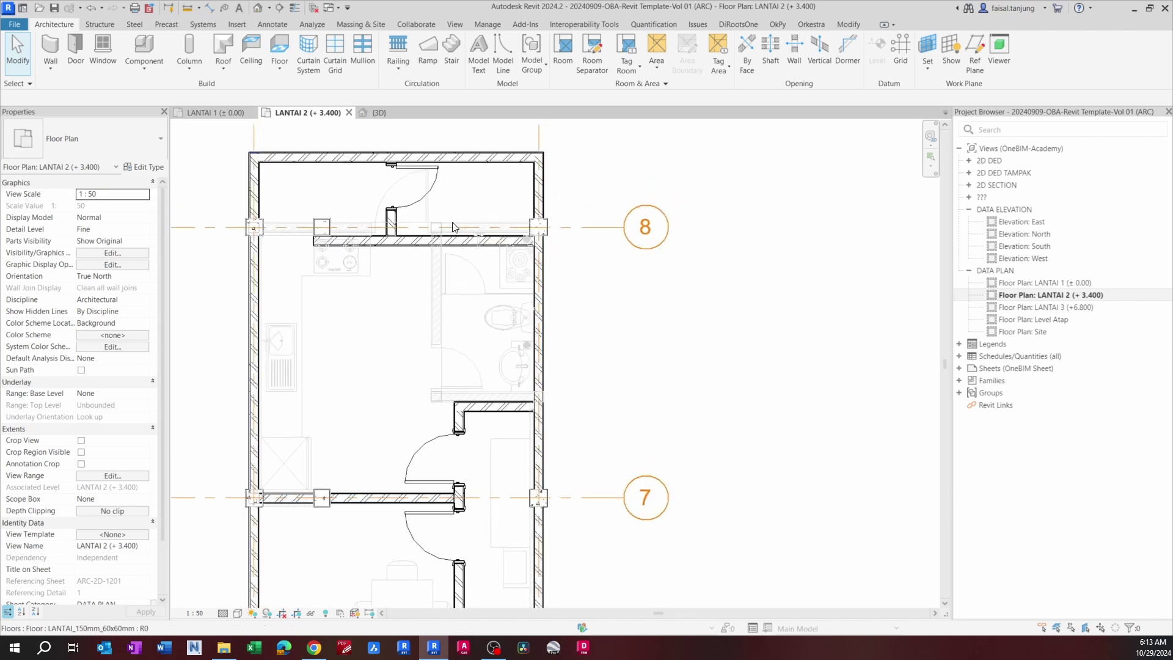
{"action": "scroll", "coordinate": [452, 228], "scroll_direction": "down", "scroll_amount": 6}
{"action": "middle_click_drag", "start_coordinate": [511, 389], "coordinate": [506, 266]}
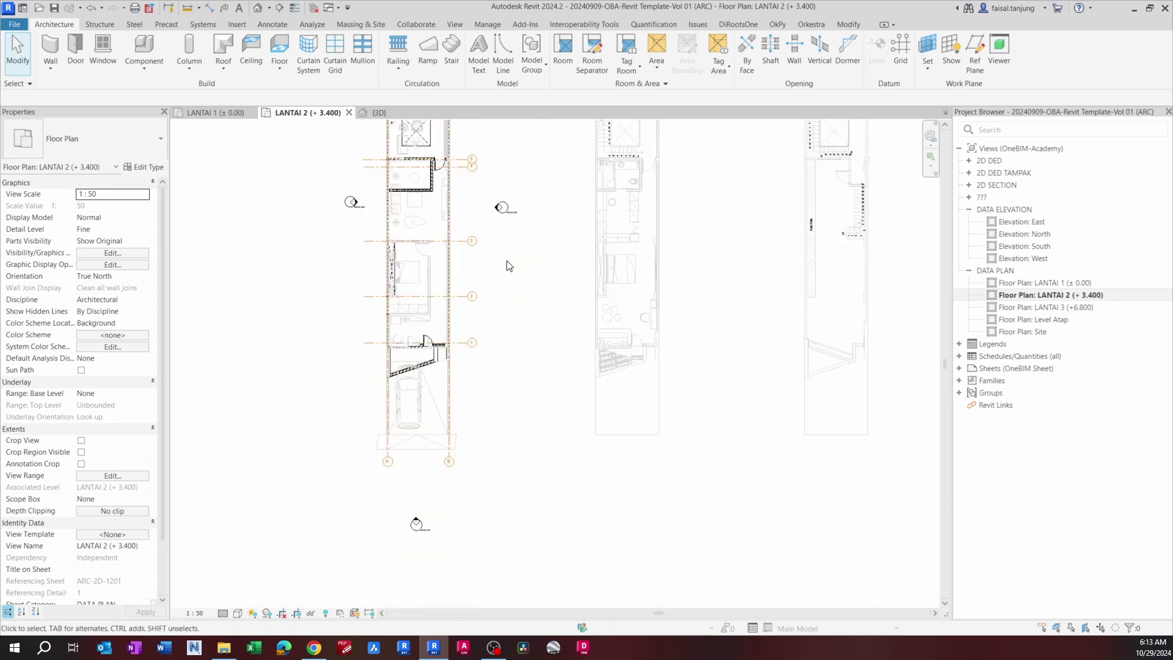
Step: Move the ARS 01 Master Denah Hardi.dwg import so its second-floor column corner meets the model's column corner near grid 1
{"action": "left_click", "coordinate": [602, 335]}
{"action": "middle_click_drag", "start_coordinate": [616, 352], "coordinate": [606, 327]}
{"action": "scroll", "coordinate": [612, 311], "scroll_direction": "up", "scroll_amount": 3}
{"action": "key", "text": "m"}
{"action": "key", "text": "v"}
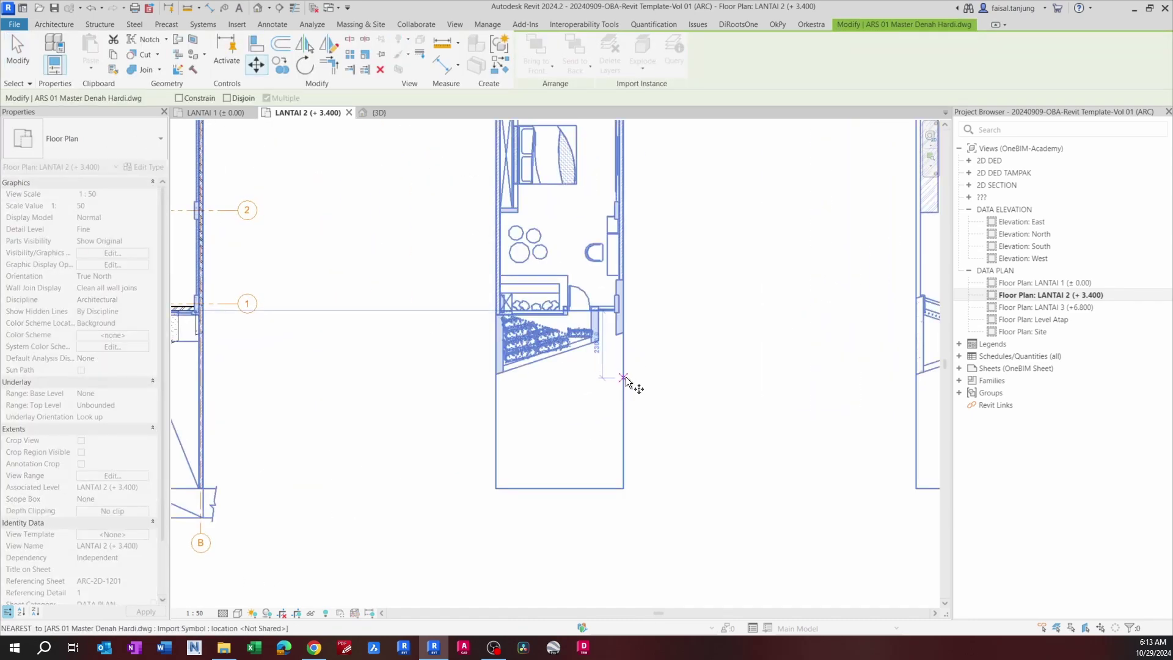
{"action": "scroll", "coordinate": [617, 311], "scroll_direction": "up", "scroll_amount": 8}
{"action": "left_click", "coordinate": [622, 332]}
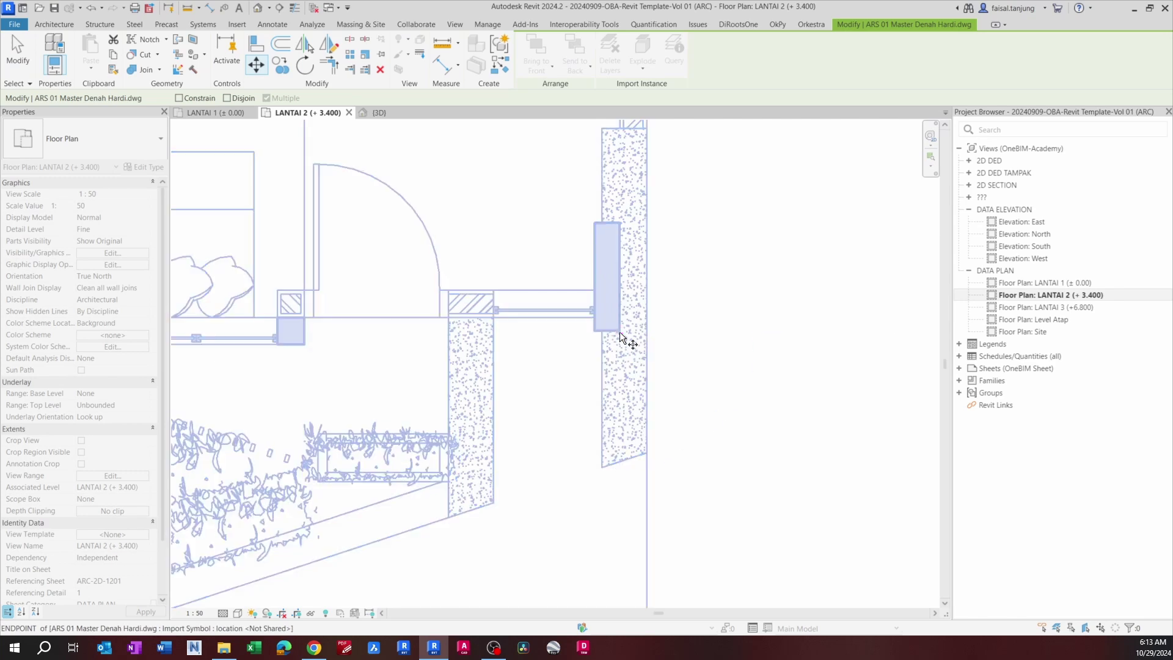
{"action": "scroll", "coordinate": [595, 337], "scroll_direction": "down", "scroll_amount": 5}
{"action": "scroll", "coordinate": [568, 340], "scroll_direction": "down", "scroll_amount": 3}
{"action": "scroll", "coordinate": [296, 342], "scroll_direction": "up", "scroll_amount": 8}
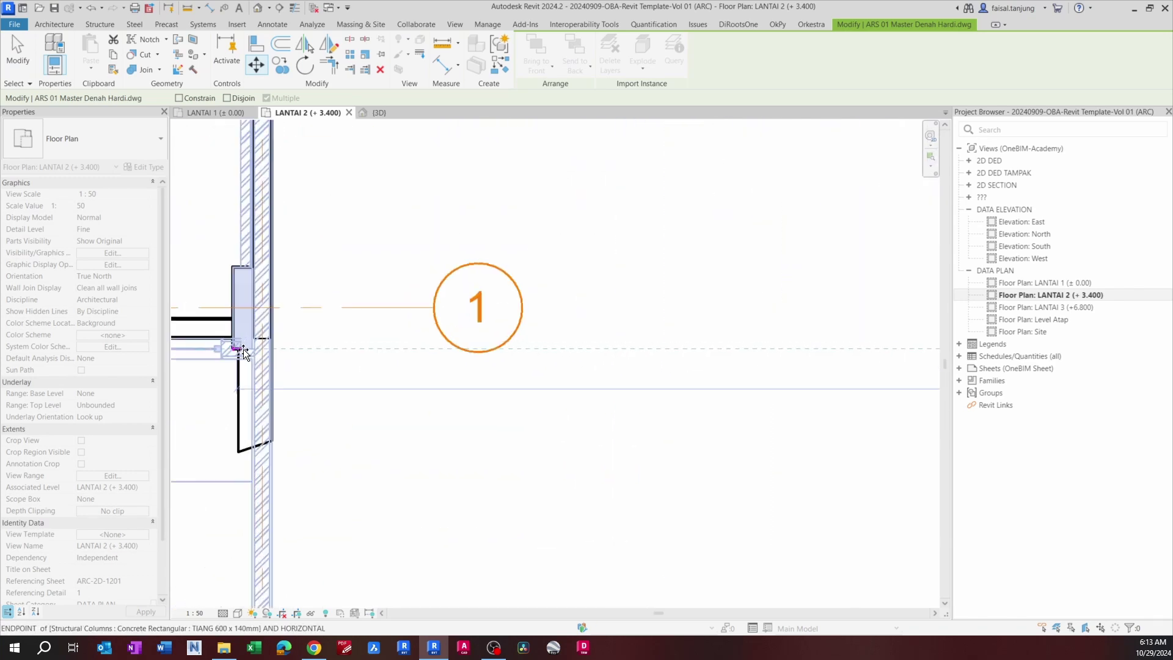
{"action": "left_click", "coordinate": [257, 354]}
{"action": "scroll", "coordinate": [340, 319], "scroll_direction": "down", "scroll_amount": 5}
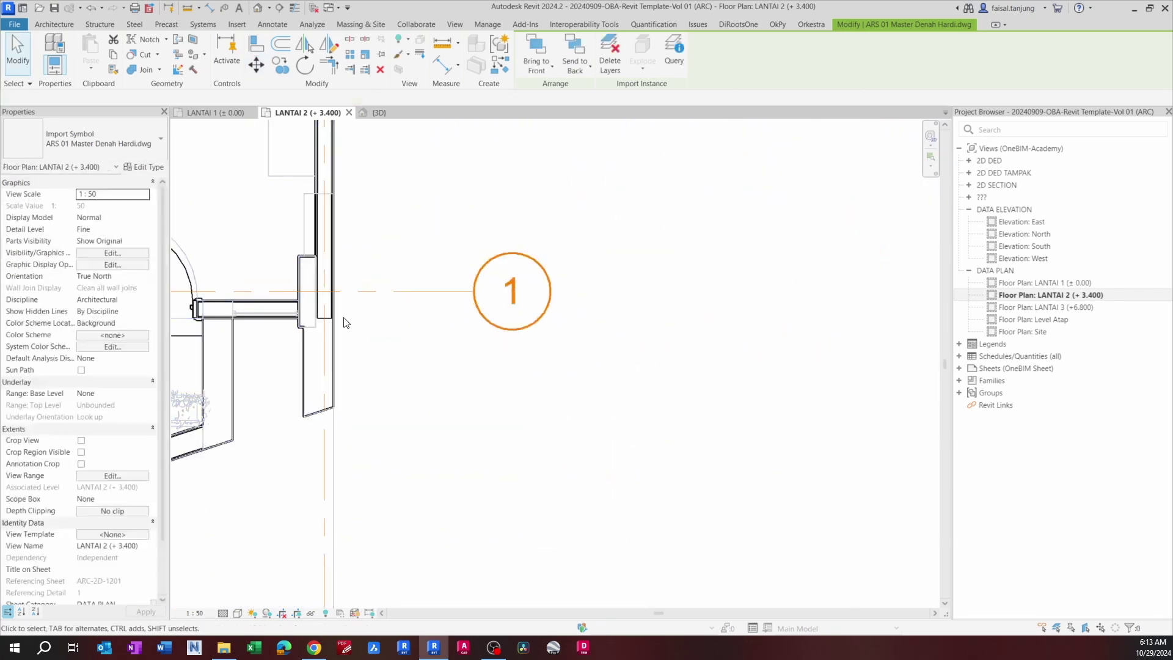
{"action": "key", "text": "Escape"}
Step: Turn on view cropping for the LANTAI 2 plan and check the walls around grid 8 against the drawing
{"action": "scroll", "coordinate": [397, 311], "scroll_direction": "down", "scroll_amount": 2}
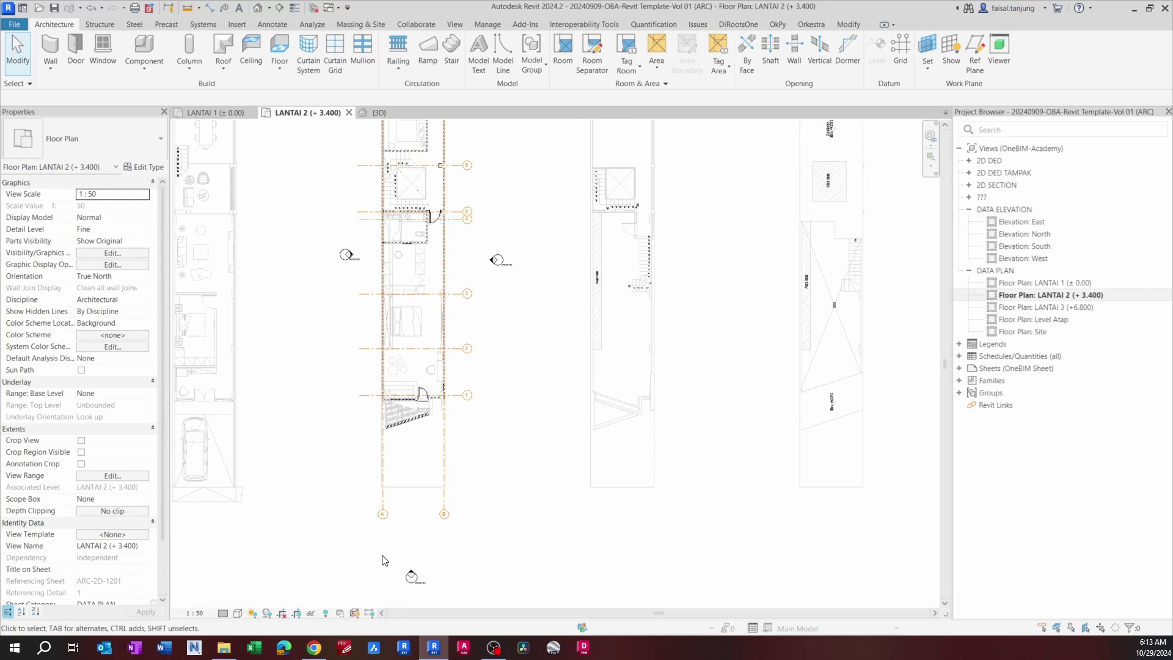
{"action": "left_click", "coordinate": [283, 613]}
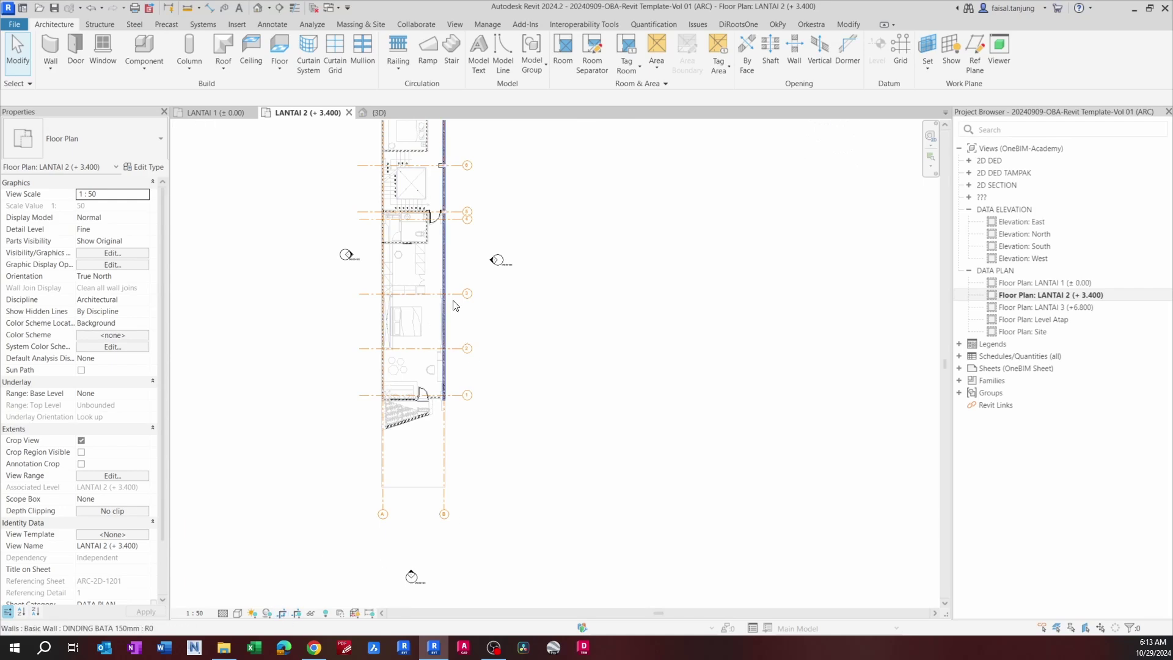
{"action": "middle_click_drag", "start_coordinate": [471, 299], "coordinate": [464, 448]}
{"action": "scroll", "coordinate": [423, 250], "scroll_direction": "up", "scroll_amount": 3}
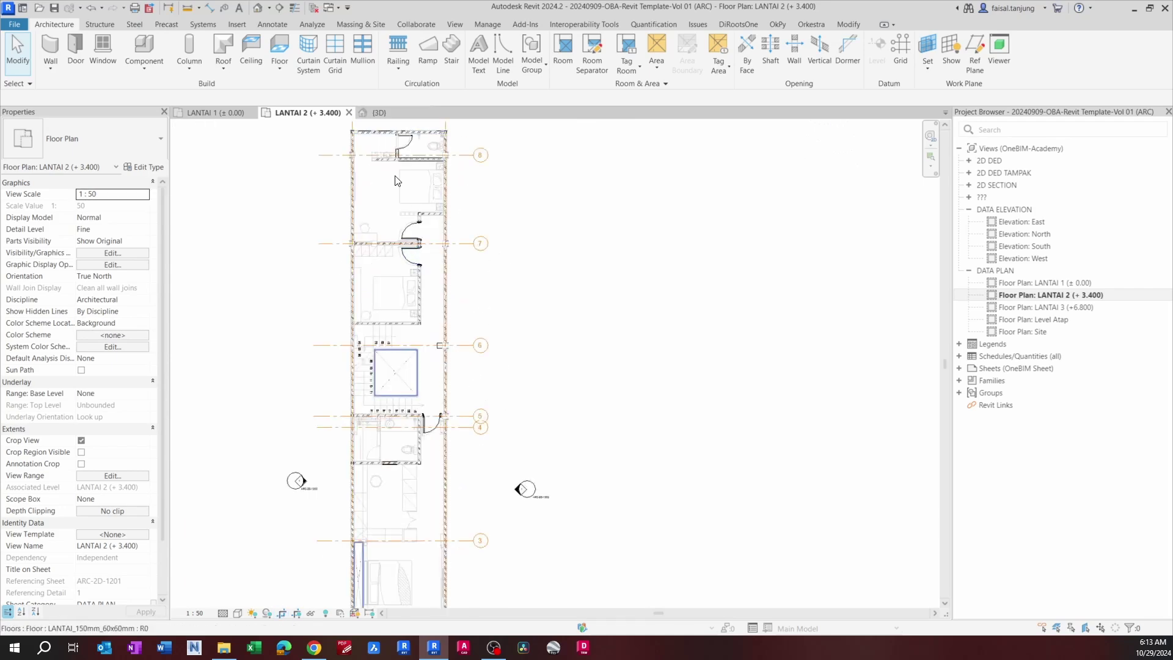
{"action": "scroll", "coordinate": [403, 179], "scroll_direction": "up", "scroll_amount": 3}
{"action": "middle_click_drag", "start_coordinate": [419, 178], "coordinate": [419, 250]}
{"action": "scroll", "coordinate": [412, 231], "scroll_direction": "up", "scroll_amount": 4}
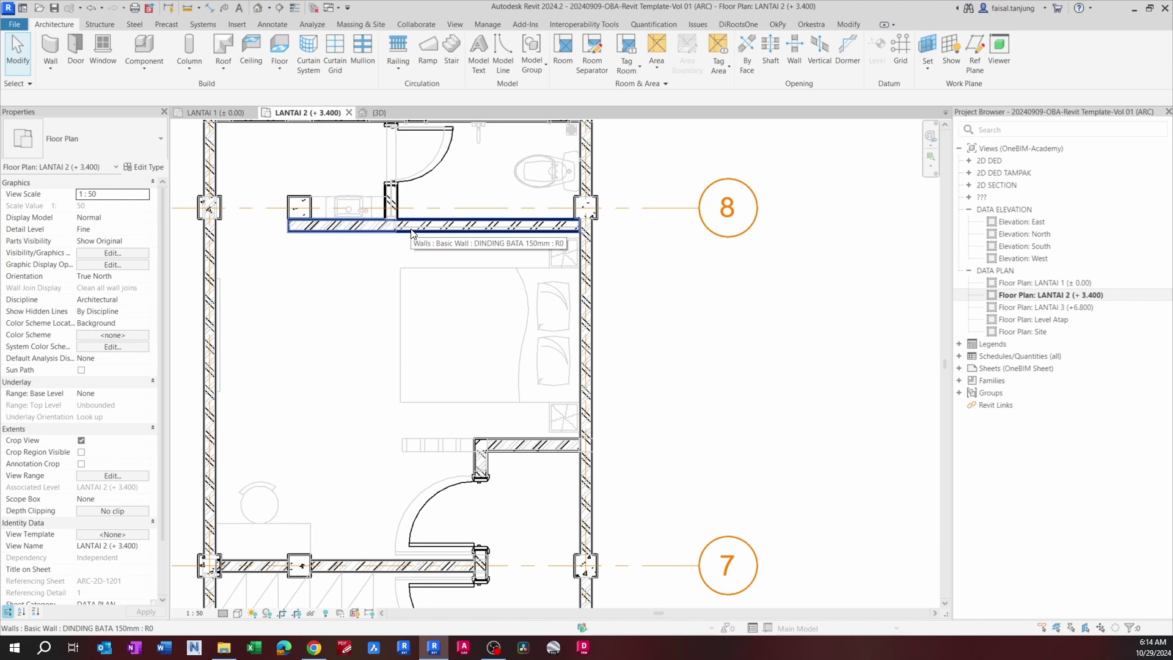
Step: Compare the LANTAI 2 walls and doors with the underlying drawing from grid 7 down to grid 1
{"action": "scroll", "coordinate": [411, 230], "scroll_direction": "down", "scroll_amount": 2}
{"action": "middle_click_drag", "start_coordinate": [450, 330], "coordinate": [441, 190]}
{"action": "middle_click_drag", "start_coordinate": [470, 394], "coordinate": [468, 279]}
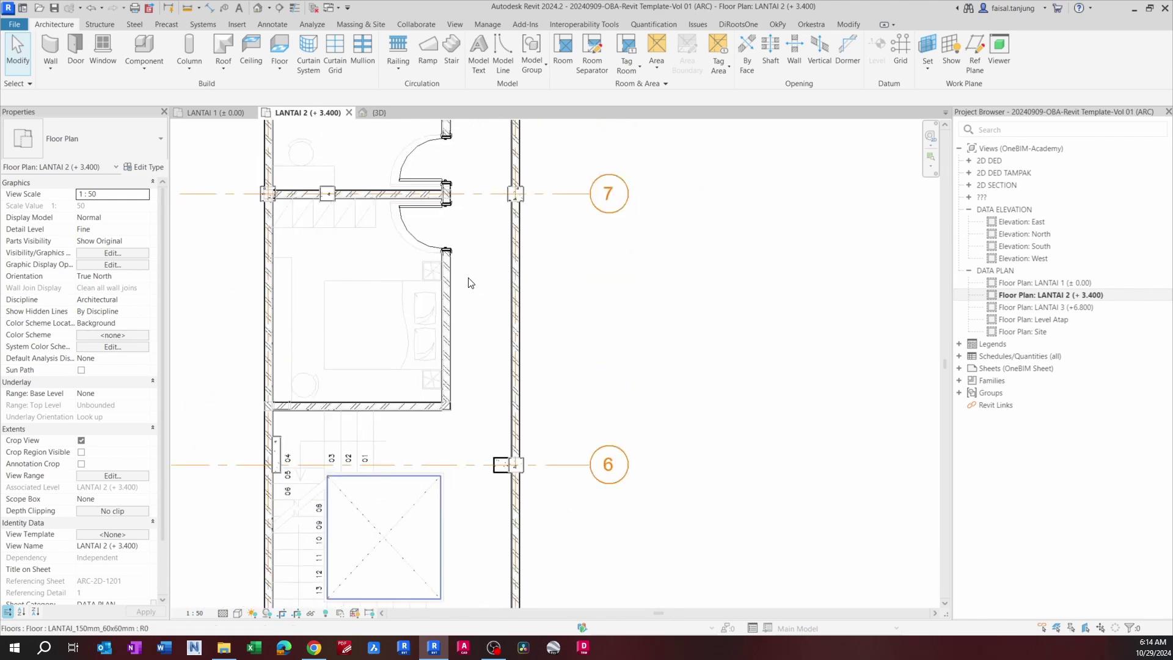
{"action": "scroll", "coordinate": [469, 283], "scroll_direction": "down", "scroll_amount": 3}
{"action": "mouse_move", "coordinate": [467, 561]}
{"action": "middle_mouse_down"}
{"action": "mouse_move", "coordinate": [441, 359]}
{"action": "mouse_move", "coordinate": [384, 230]}
{"action": "middle_mouse_up"}
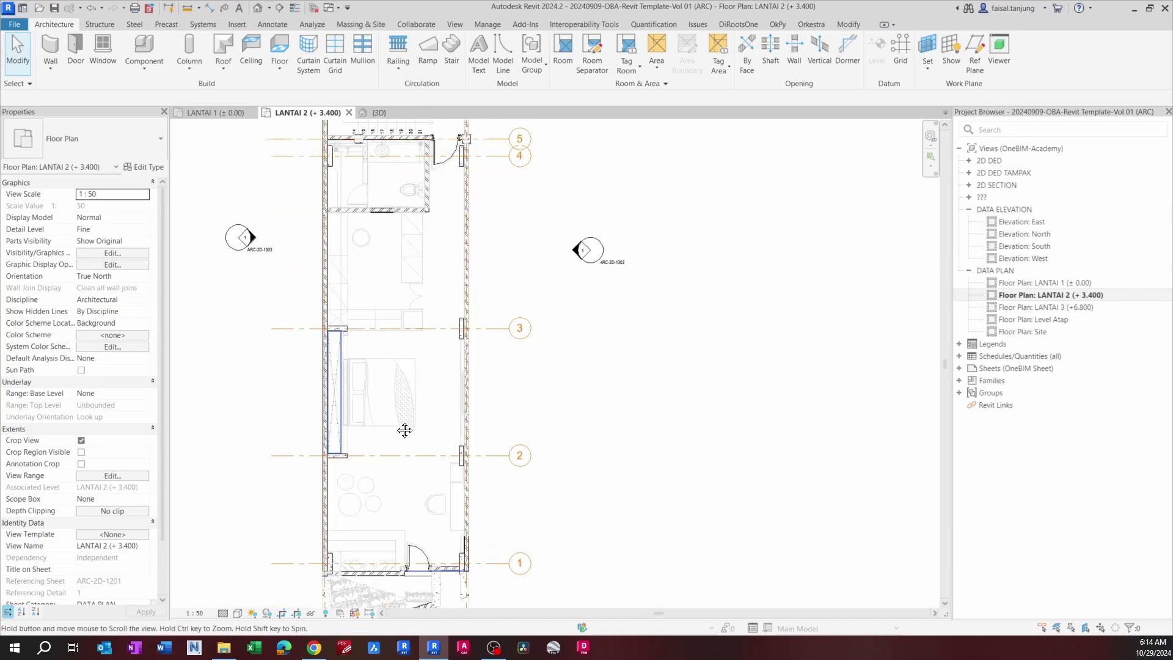
{"action": "middle_click_drag", "start_coordinate": [406, 427], "coordinate": [412, 351]}
{"action": "scroll", "coordinate": [375, 496], "scroll_direction": "up", "scroll_amount": 3}
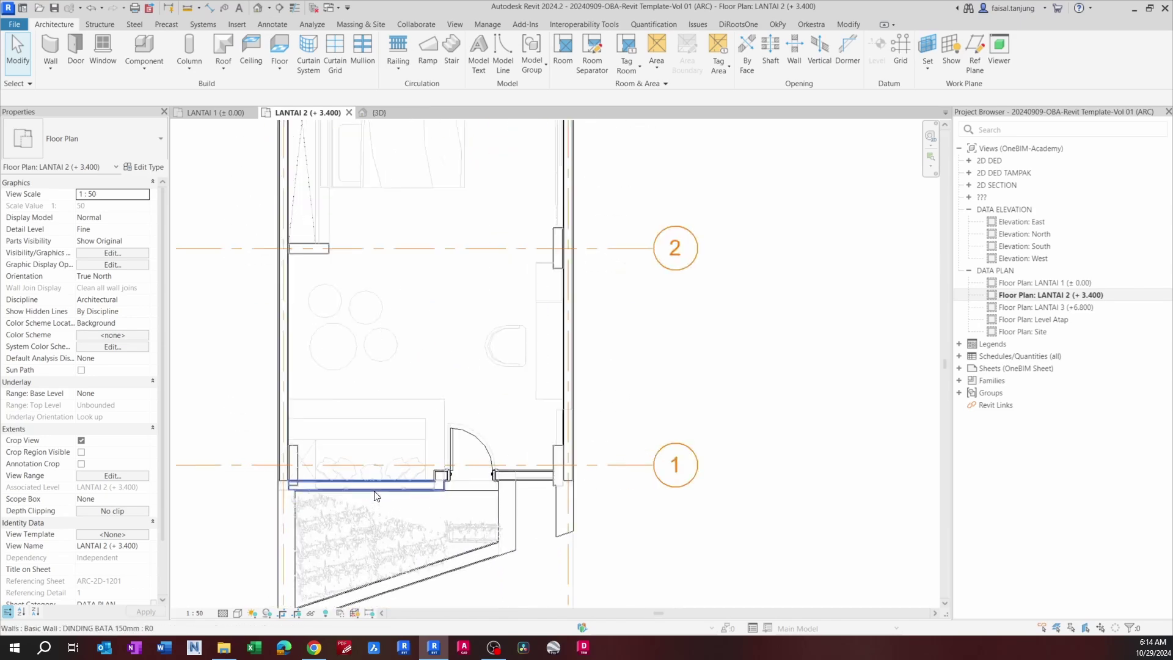
{"action": "scroll", "coordinate": [375, 496], "scroll_direction": "down", "scroll_amount": 3}
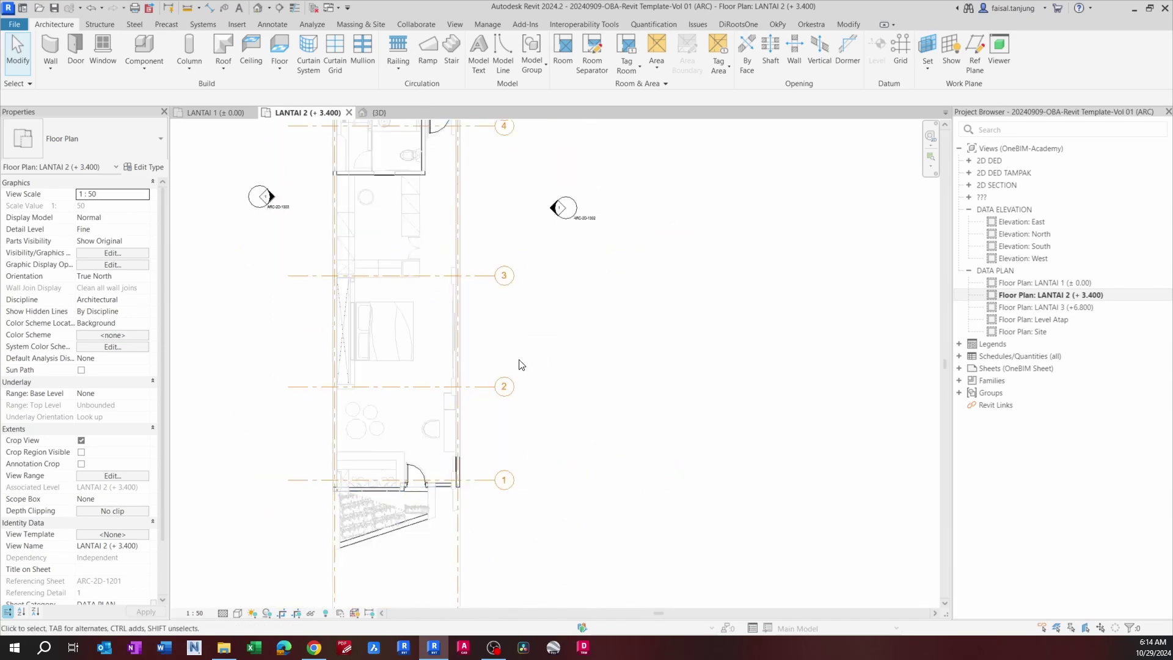
Step: Open the LANTAI 3 (+6.800) floor plan and inspect the area between grids 3 and 6
{"action": "double_click", "coordinate": [1066, 309]}
{"action": "middle_click_drag", "start_coordinate": [436, 366], "coordinate": [470, 353]}
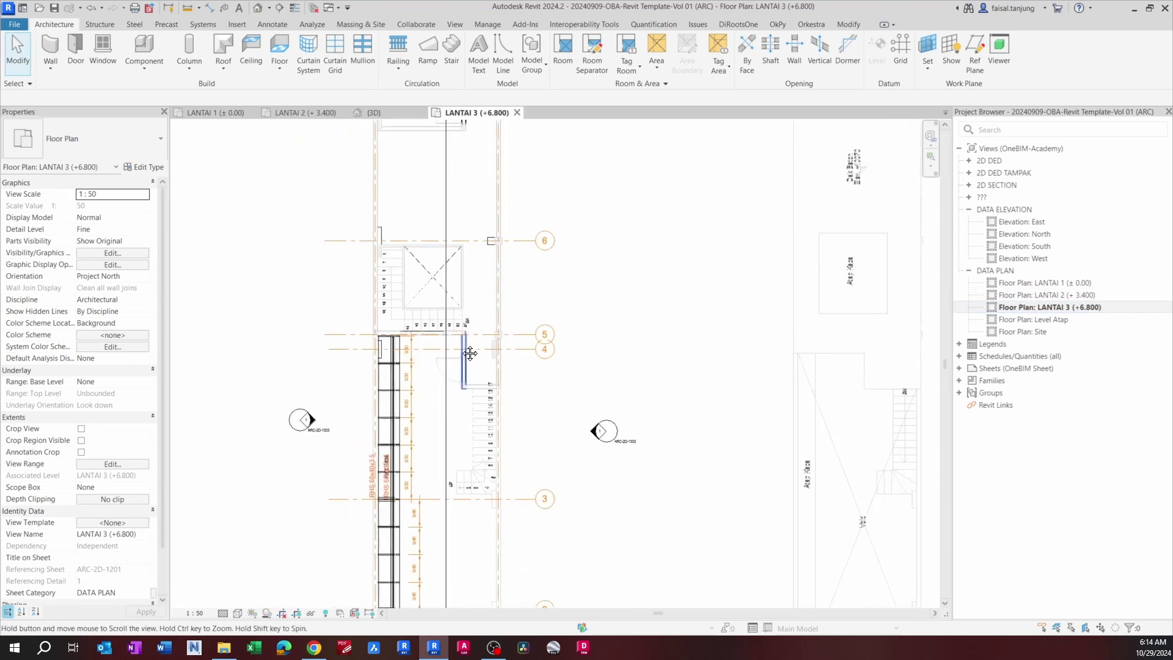
{"action": "scroll", "coordinate": [464, 348], "scroll_direction": "up", "scroll_amount": 2}
{"action": "scroll", "coordinate": [422, 427], "scroll_direction": "down", "scroll_amount": 2}
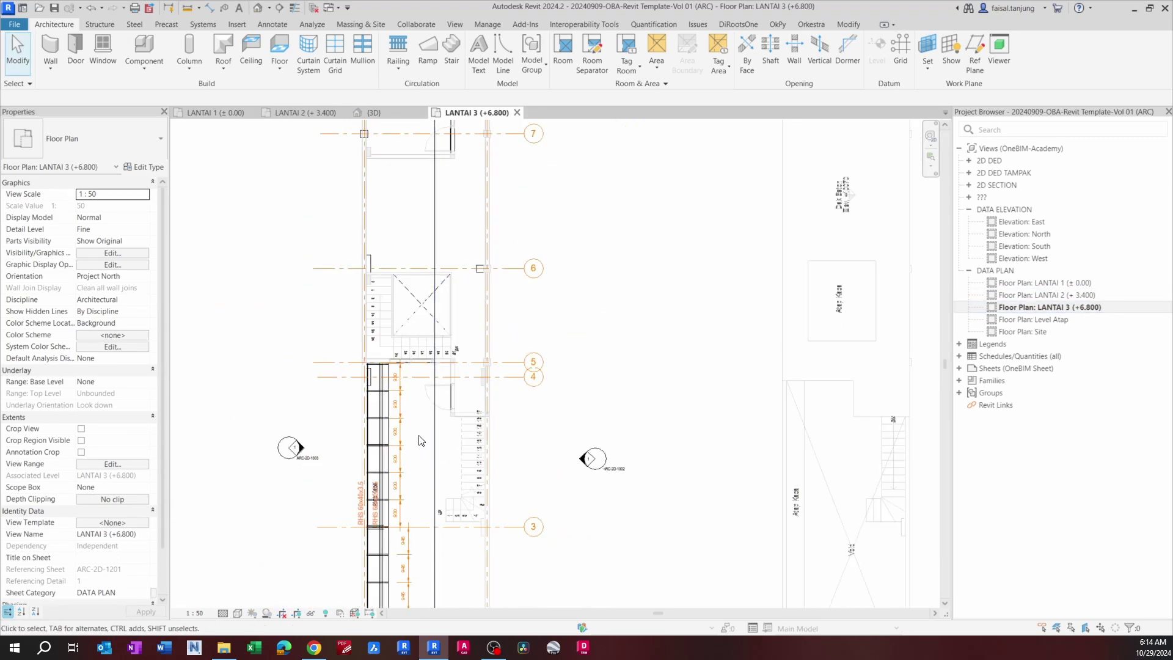
{"action": "scroll", "coordinate": [431, 440], "scroll_direction": "up", "scroll_amount": 1}
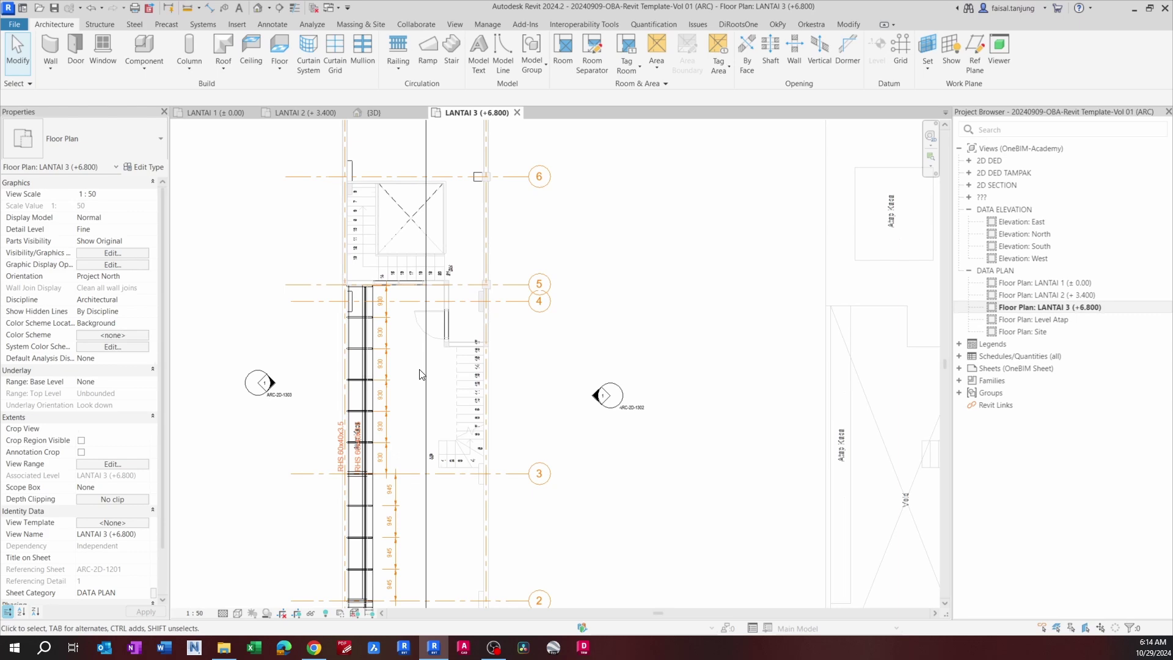
Step: Turn on view cropping for the LANTAI 3 (+6.800) plan
{"action": "left_click", "coordinate": [429, 405]}
{"action": "right_click", "coordinate": [427, 403]}
{"action": "key", "text": "Escape"}
{"action": "scroll", "coordinate": [412, 364], "scroll_direction": "down", "scroll_amount": 2}
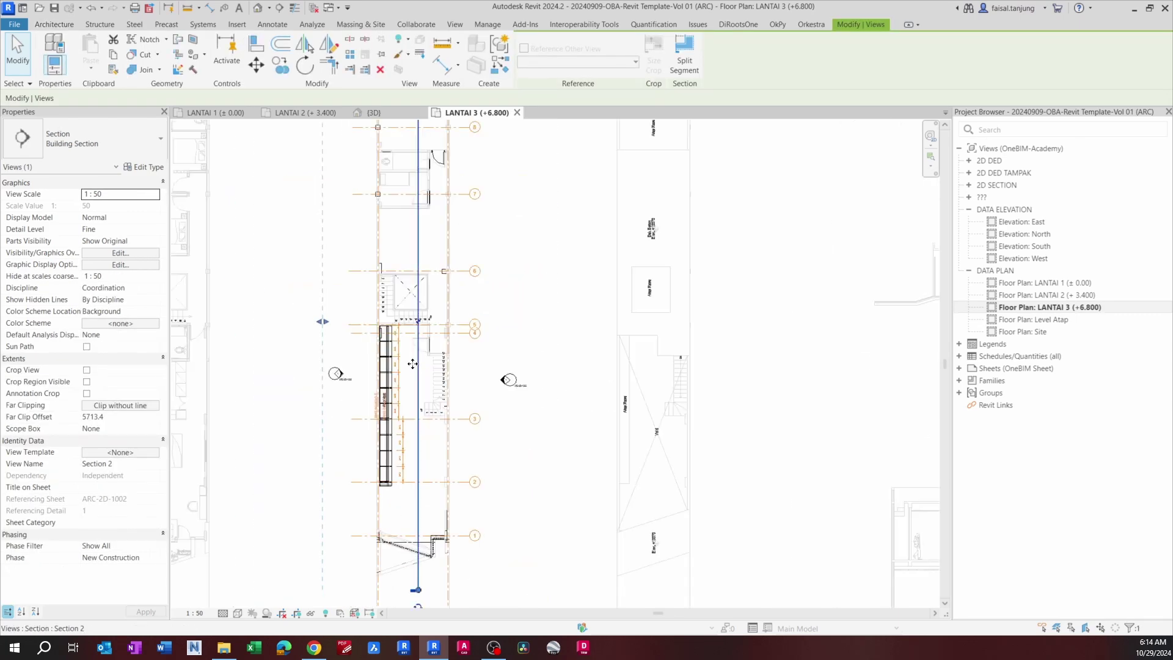
{"action": "left_click", "coordinate": [307, 583]}
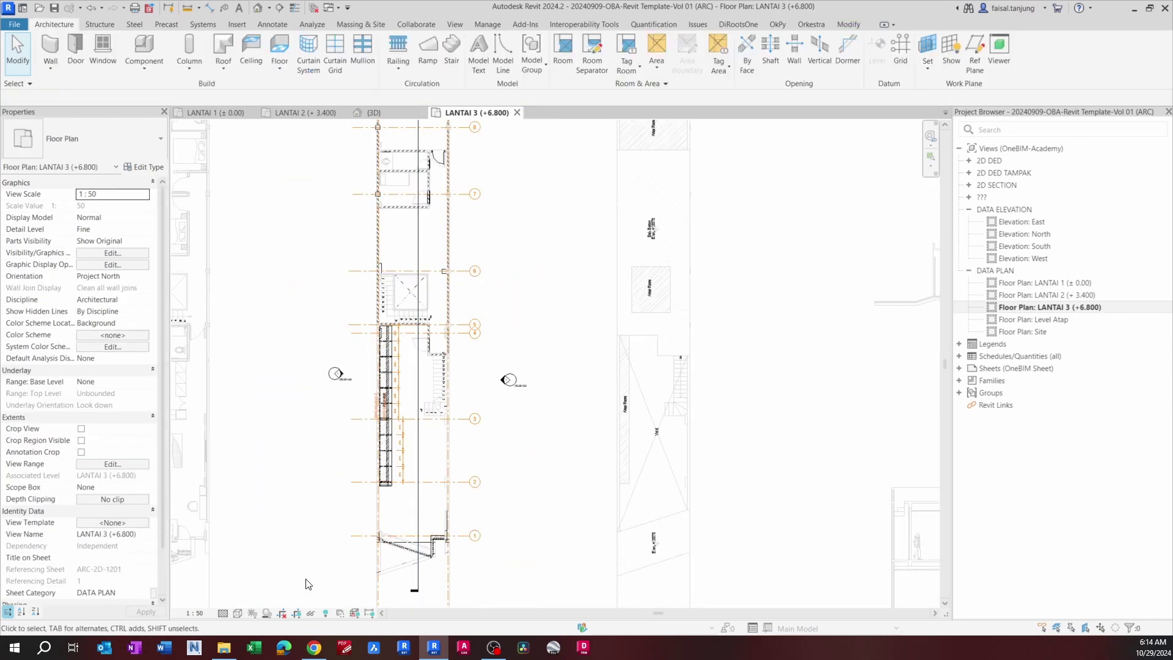
{"action": "left_click", "coordinate": [283, 614]}
{"action": "scroll", "coordinate": [422, 372], "scroll_direction": "up", "scroll_amount": 3}
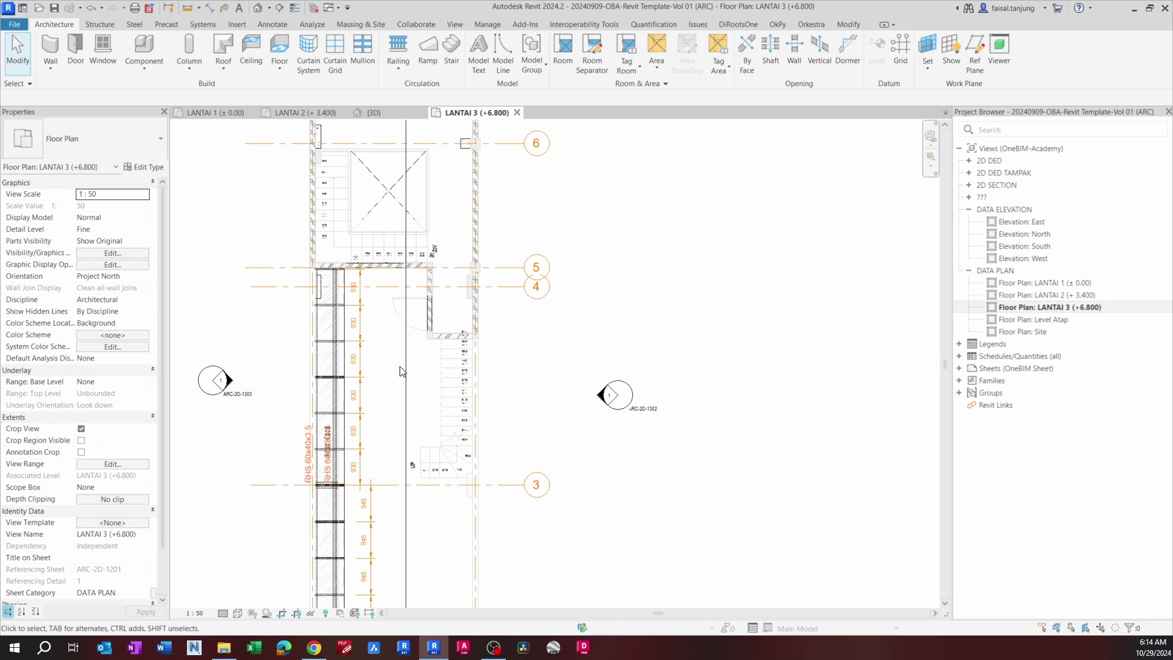
Step: Hide the section line running lengthwise through the LANTAI 3 plan as an individual element in this view
{"action": "left_click", "coordinate": [404, 383]}
{"action": "right_click", "coordinate": [405, 379]}
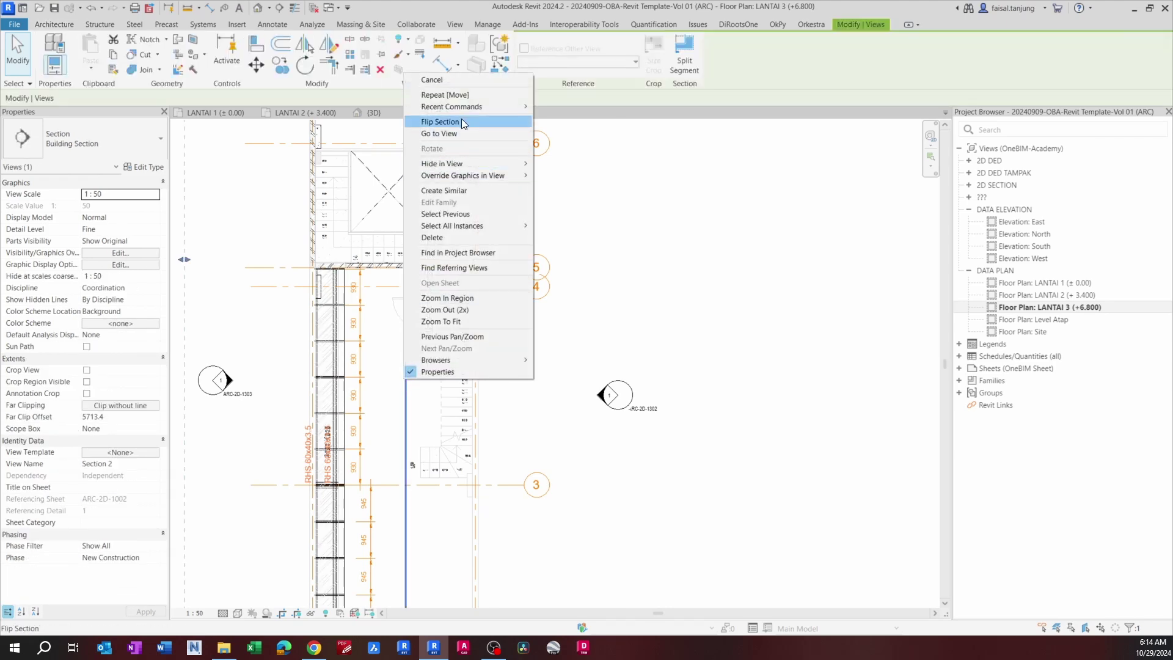
{"action": "mouse_move", "coordinate": [463, 162]}
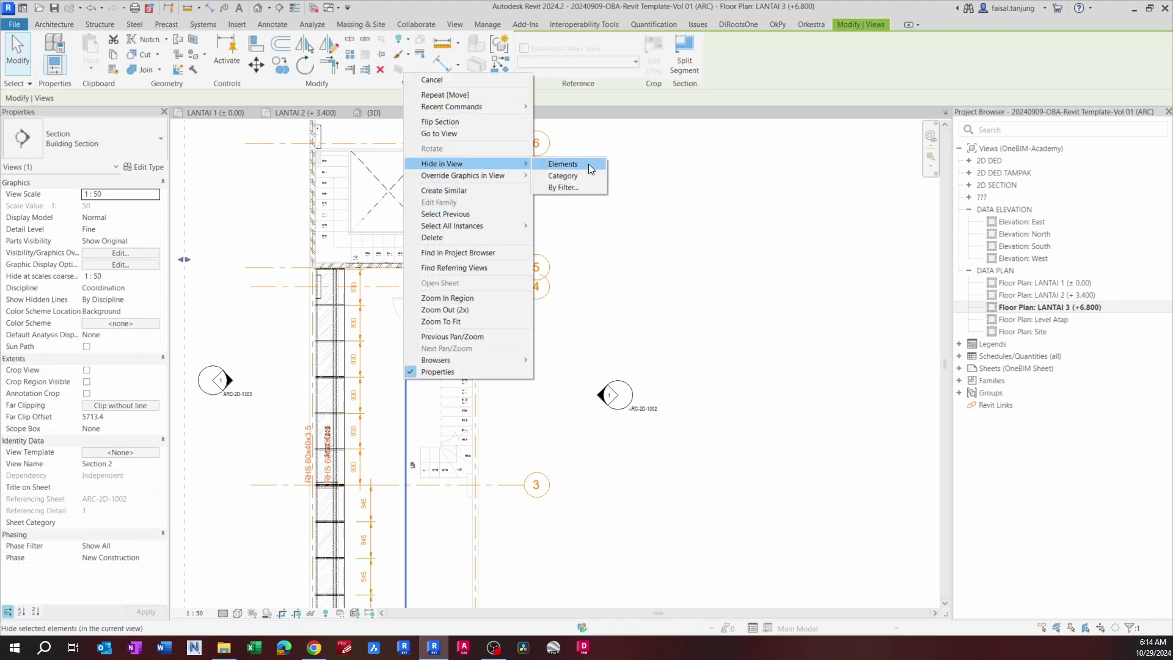
{"action": "left_click", "coordinate": [562, 163]}
Step: Place a Doors_IntSgl_2 810x2110mm door in the short corridor wall beside the bathroom, between grids 7 and 8
{"action": "scroll", "coordinate": [471, 457], "scroll_direction": "down", "scroll_amount": 5}
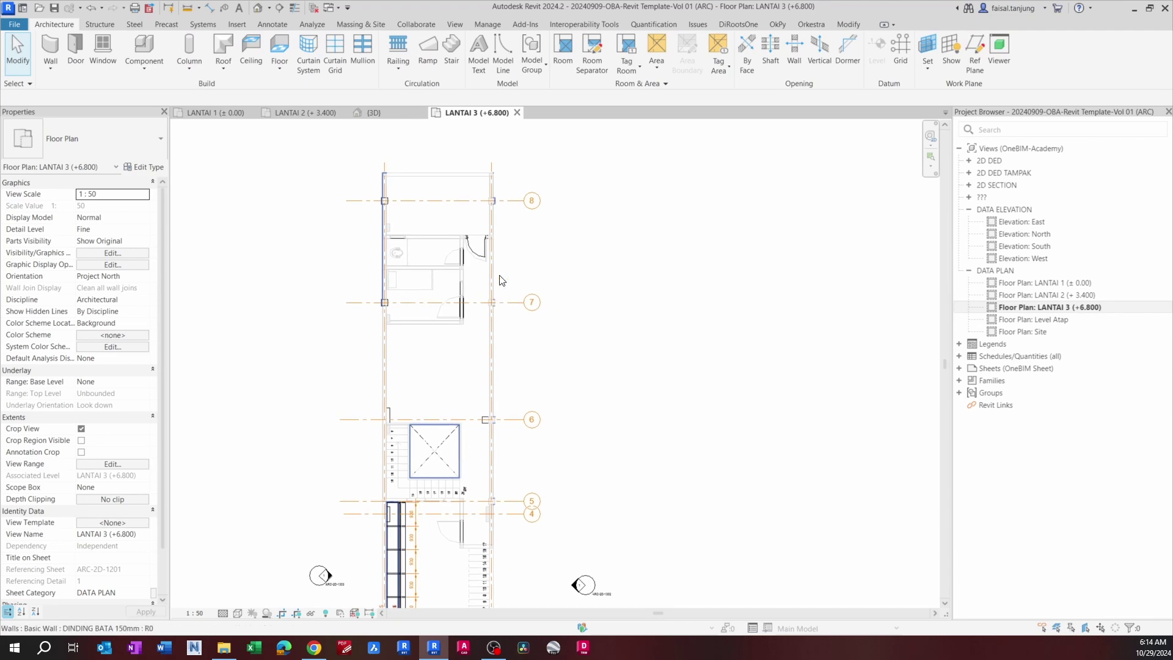
{"action": "scroll", "coordinate": [500, 281], "scroll_direction": "up", "scroll_amount": 5}
{"action": "left_click", "coordinate": [473, 256]}
{"action": "mouse_move", "coordinate": [474, 255]}
{"action": "middle_mouse_down"}
{"action": "mouse_move", "coordinate": [465, 315]}
{"action": "mouse_move", "coordinate": [487, 272]}
{"action": "middle_mouse_up"}
{"action": "key", "text": "Escape"}
{"action": "scroll", "coordinate": [487, 272], "scroll_direction": "up", "scroll_amount": 1}
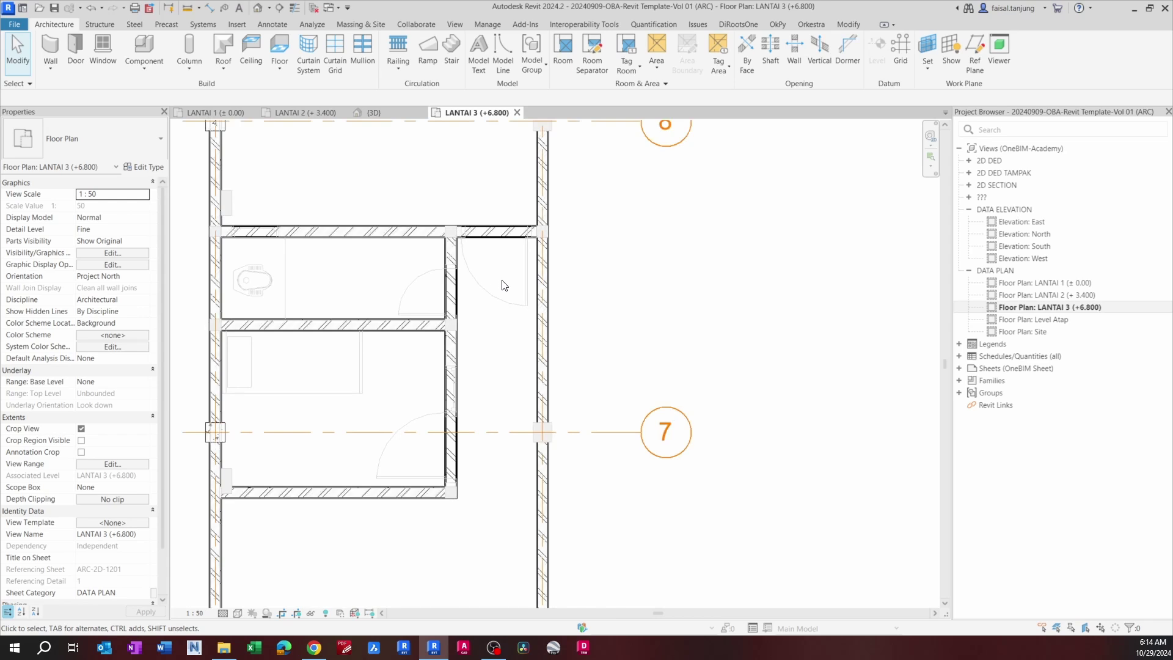
{"action": "left_click", "coordinate": [77, 50]}
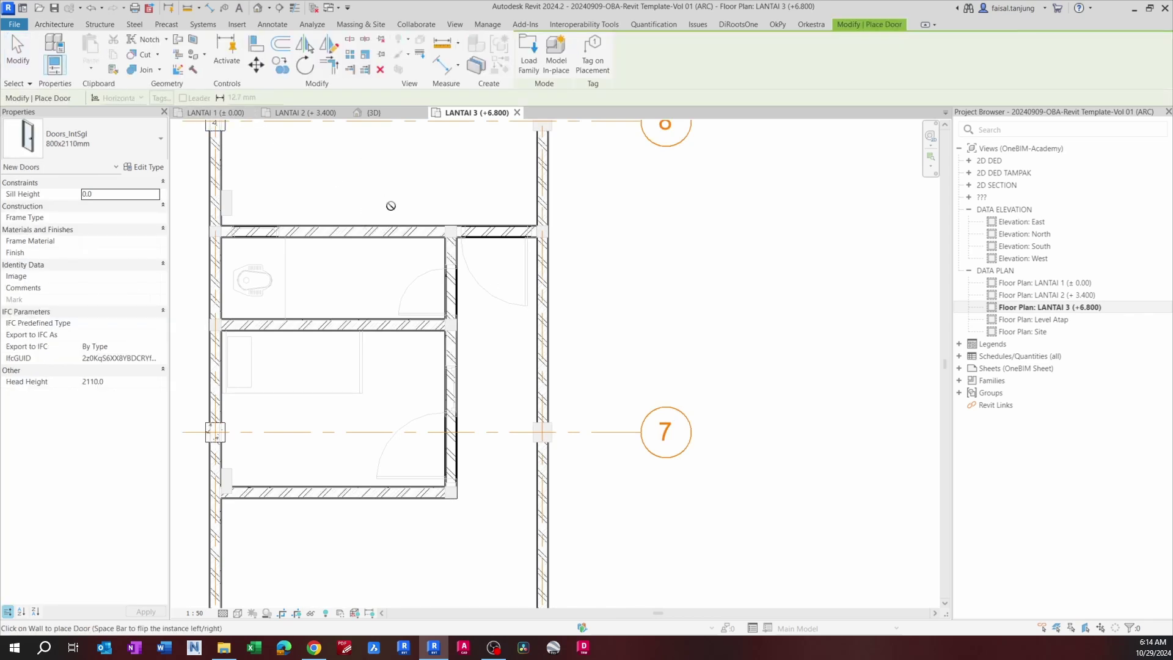
{"action": "left_click", "coordinate": [91, 127]}
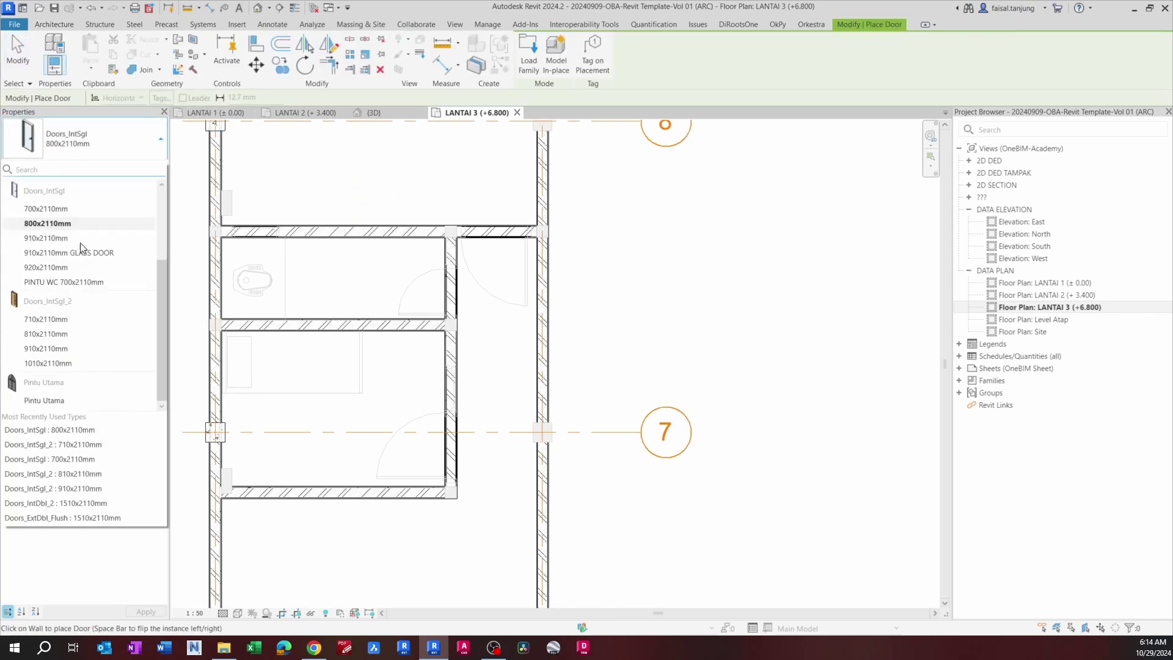
{"action": "left_click", "coordinate": [47, 334]}
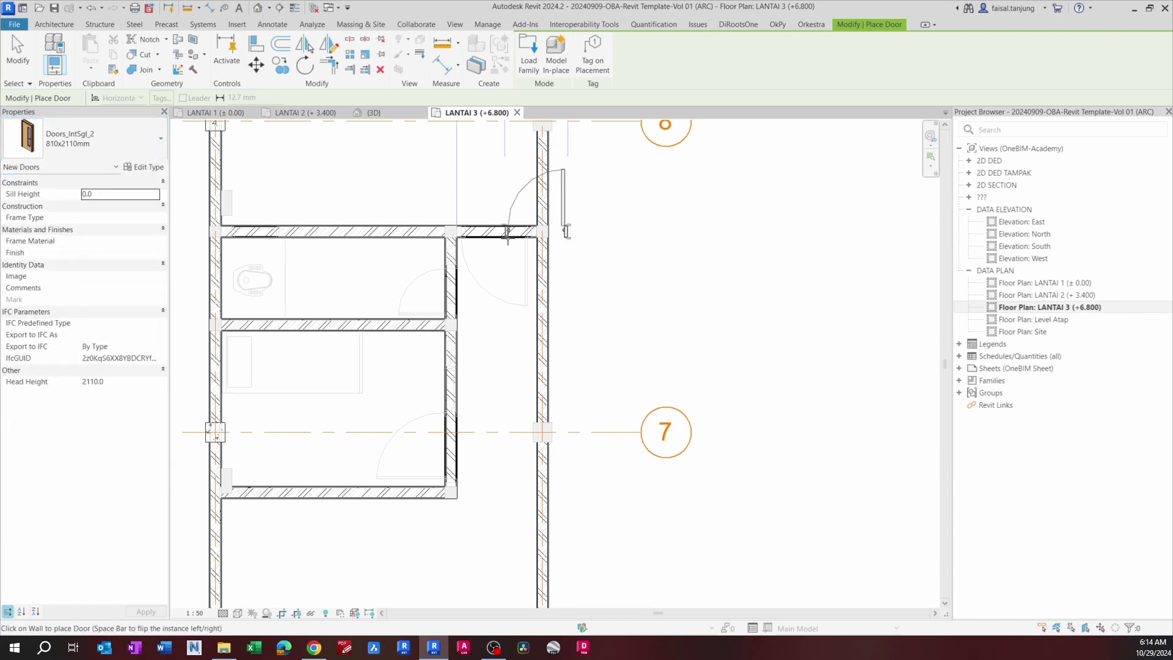
{"action": "scroll", "coordinate": [507, 237], "scroll_direction": "up", "scroll_amount": 3}
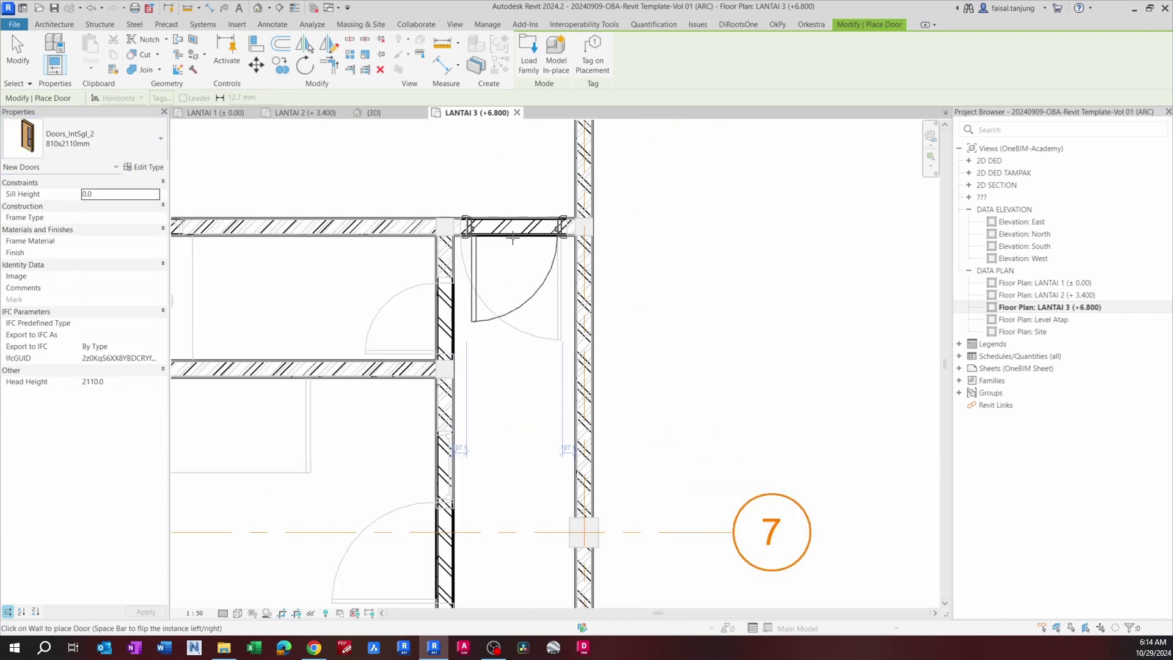
{"action": "left_click", "coordinate": [513, 237]}
{"action": "key", "text": "Escape"}
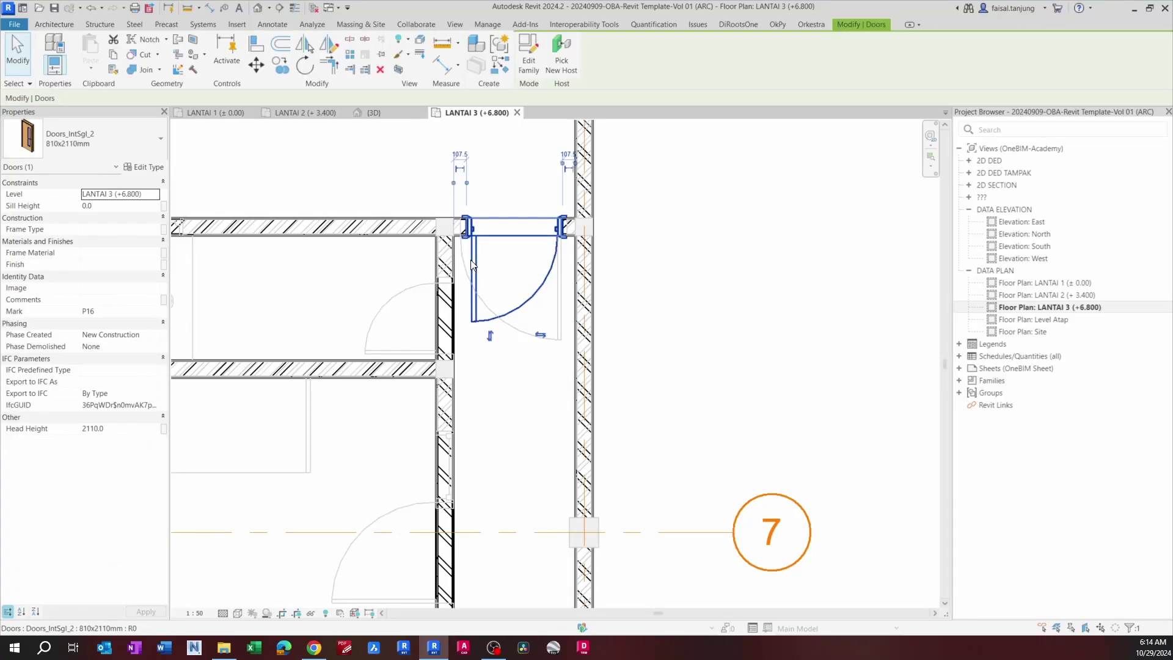
Step: Flip the corridor door's hinge side to match the swing in the underlying drawing
{"action": "scroll", "coordinate": [479, 269], "scroll_direction": "up", "scroll_amount": 2}
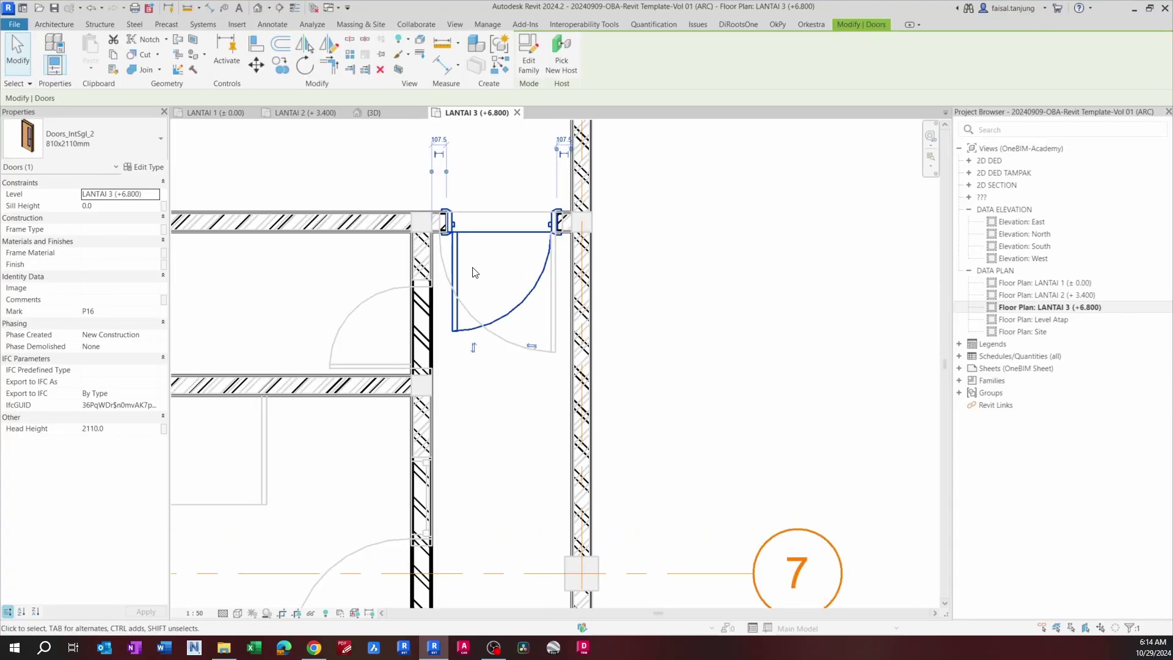
{"action": "key", "text": "space"}
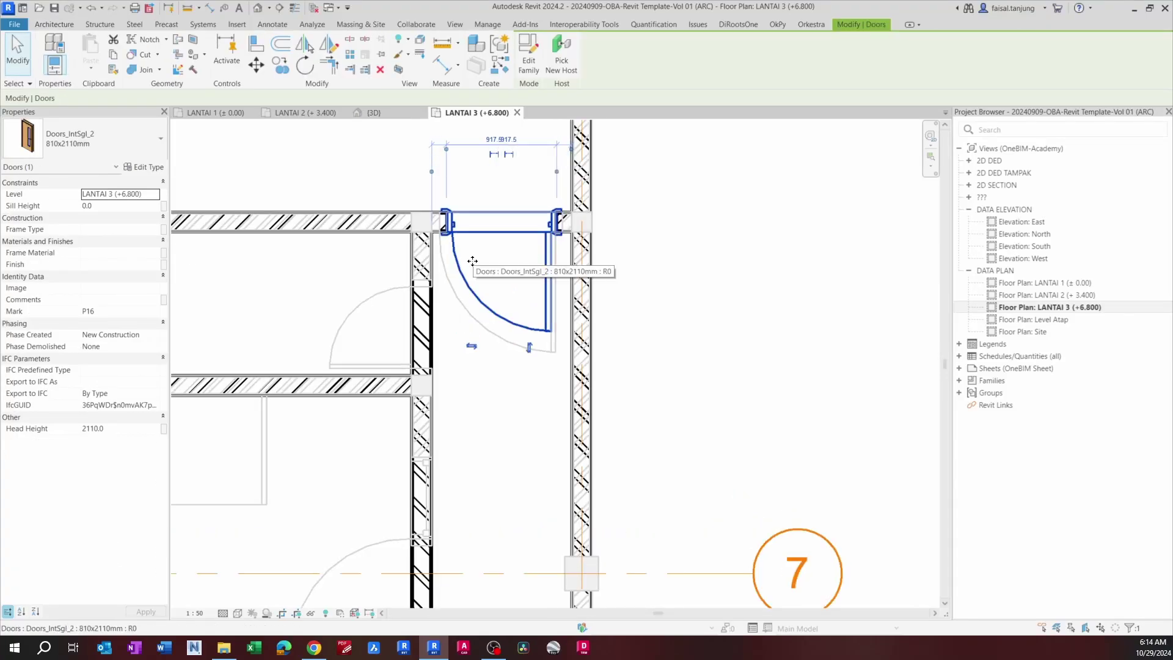
{"action": "left_click", "coordinate": [472, 261]}
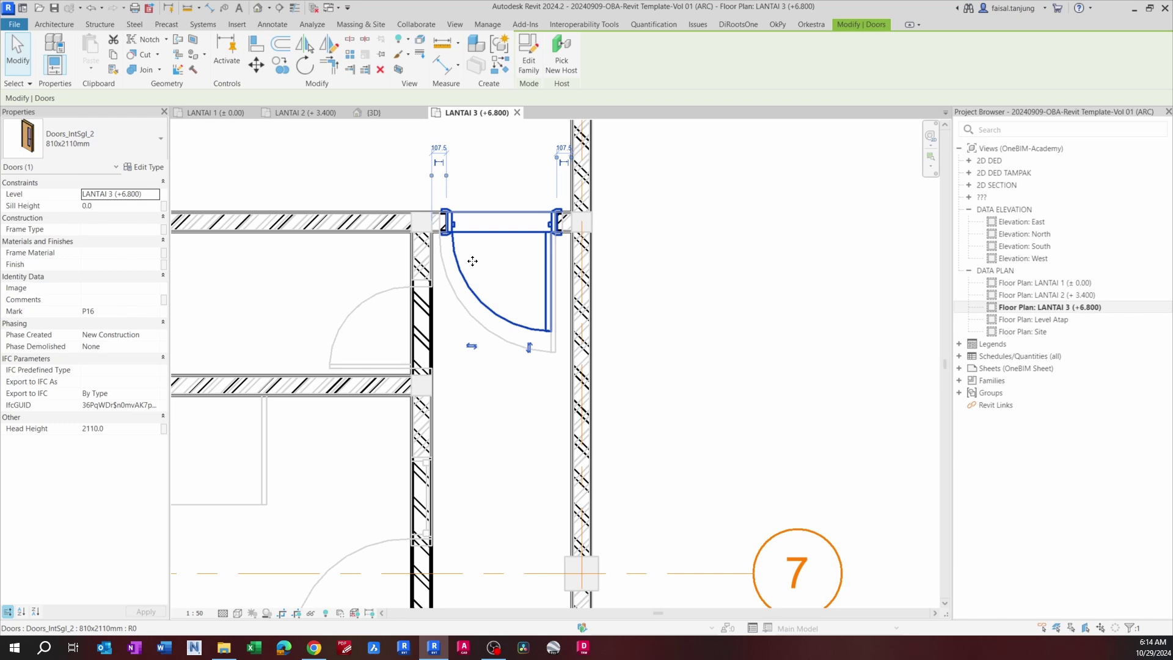
{"action": "scroll", "coordinate": [471, 262], "scroll_direction": "down", "scroll_amount": 3}
{"action": "mouse_move", "coordinate": [471, 264]}
{"action": "middle_mouse_down"}
{"action": "mouse_move", "coordinate": [471, 198]}
{"action": "mouse_move", "coordinate": [489, 267]}
{"action": "middle_mouse_up"}
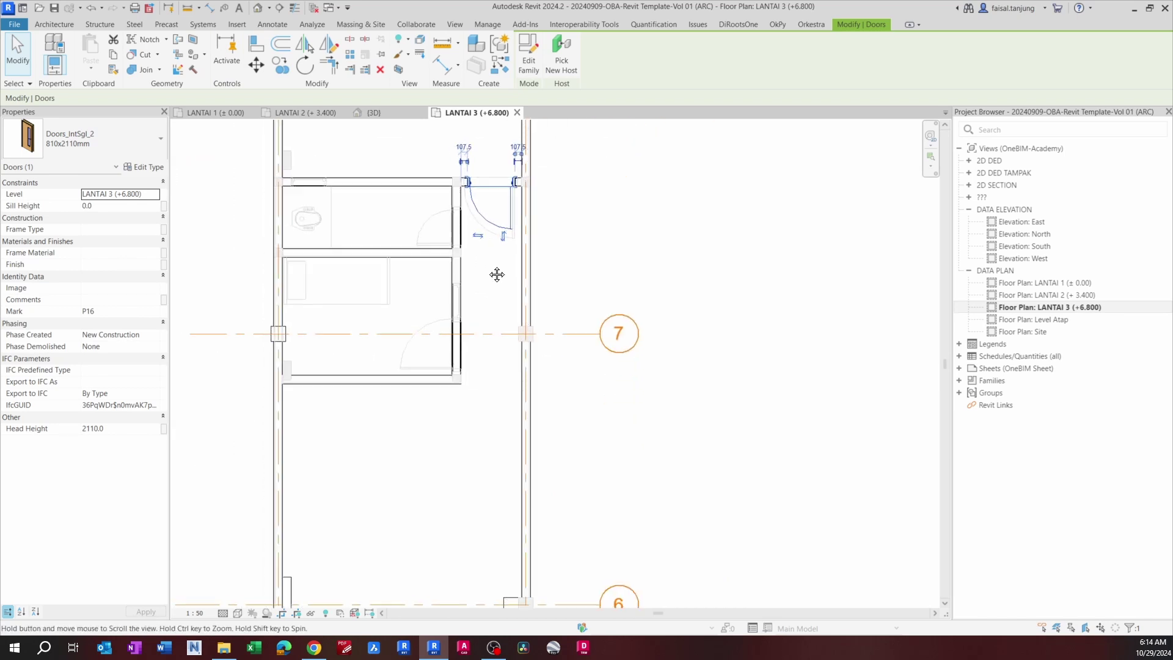
Step: Place a matching 810x2110mm door in the bedroom wall at grid 7, swinging into the room as drawn
{"action": "right_click", "coordinate": [480, 216]}
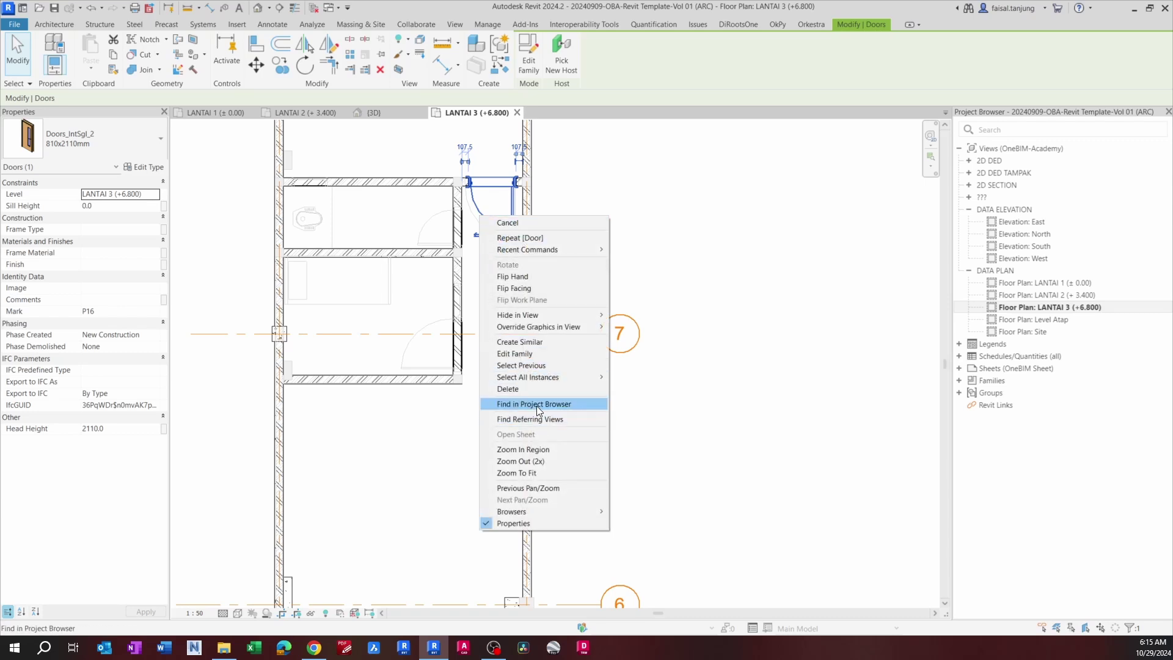
{"action": "left_click", "coordinate": [519, 342]}
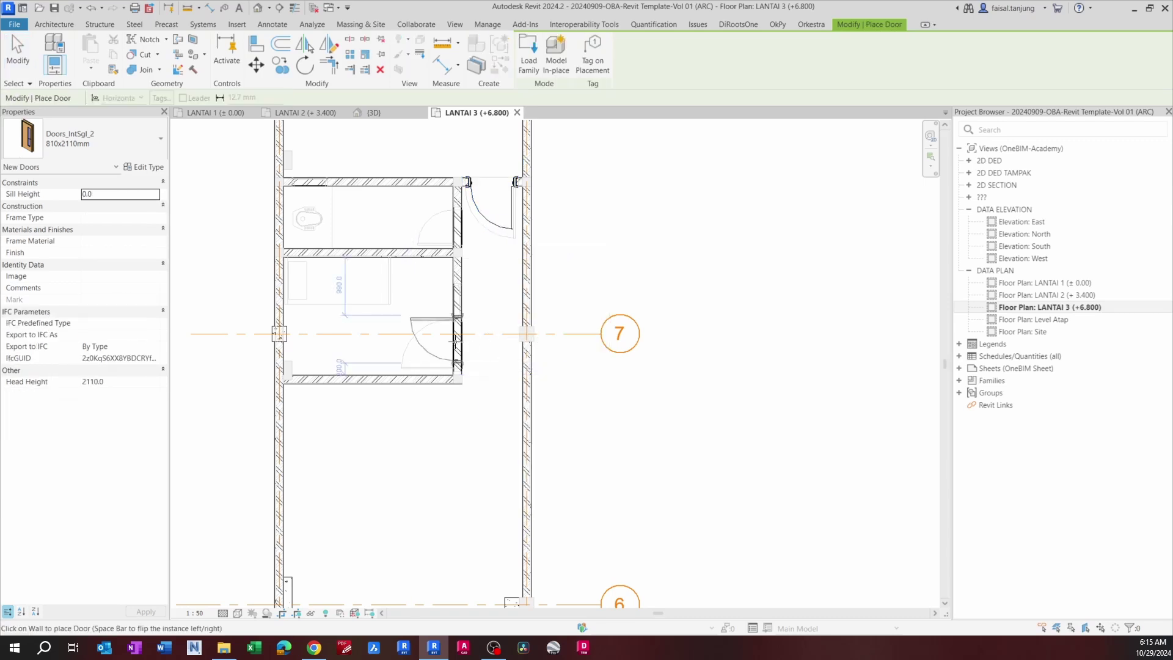
{"action": "scroll", "coordinate": [456, 345], "scroll_direction": "up", "scroll_amount": 2}
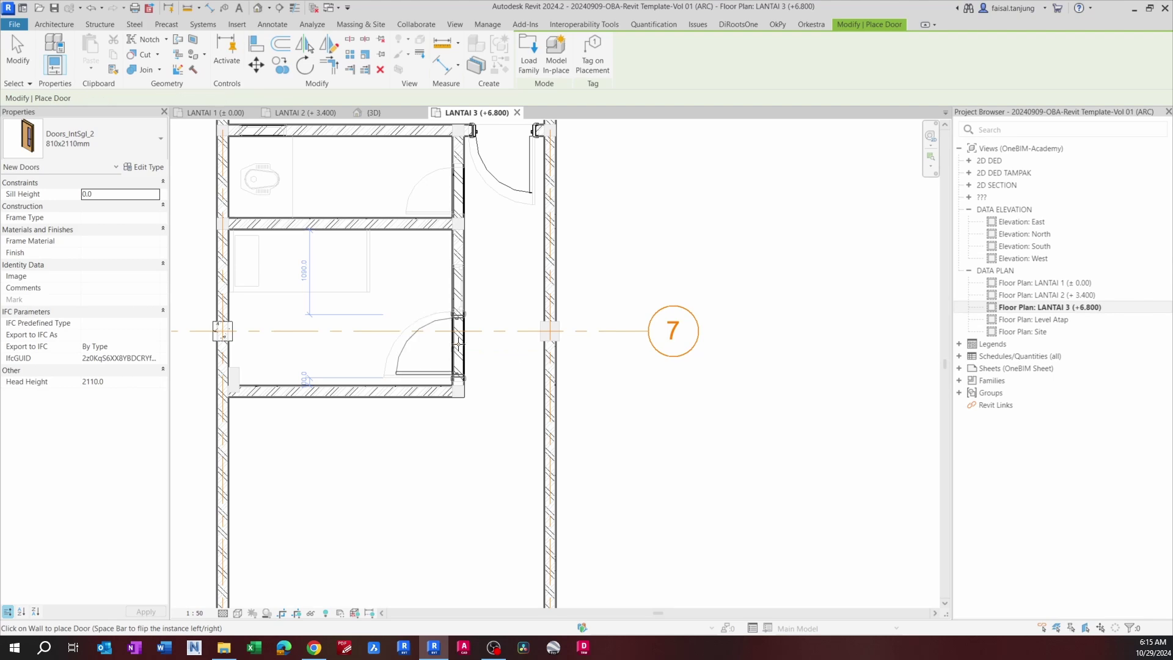
{"action": "left_click", "coordinate": [458, 344]}
{"action": "key", "text": "Escape"}
{"action": "key", "text": "Escape"}
{"action": "left_click", "coordinate": [419, 333]}
{"action": "scroll", "coordinate": [342, 343], "scroll_direction": "up", "scroll_amount": 1}
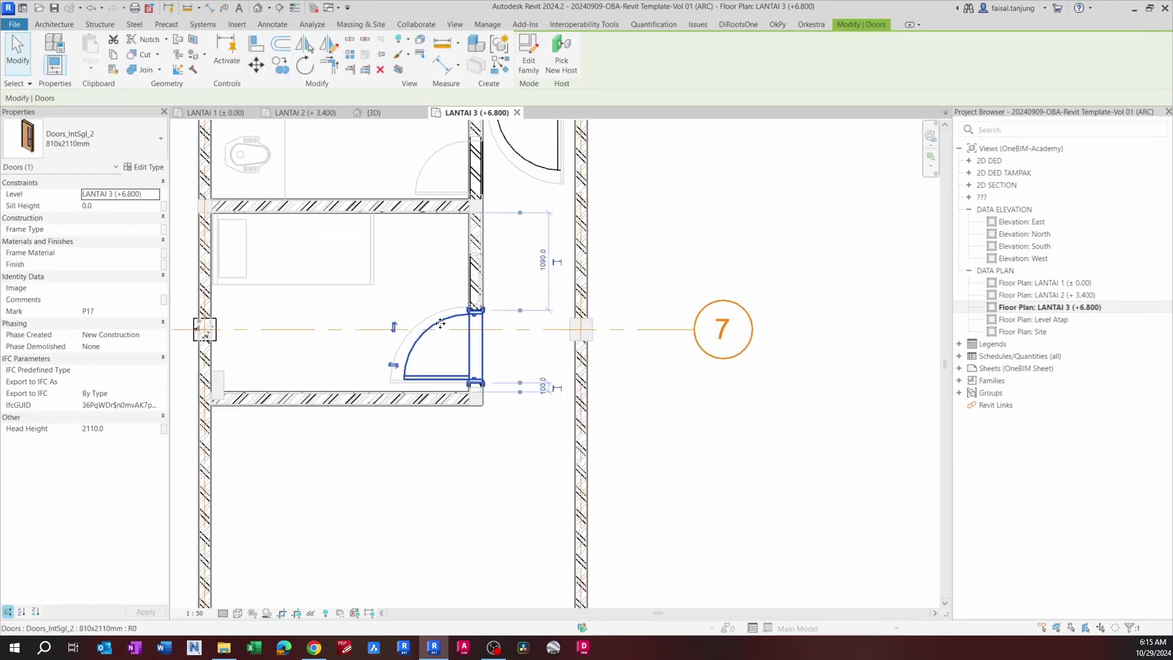
{"action": "scroll", "coordinate": [440, 323], "scroll_direction": "down", "scroll_amount": 3}
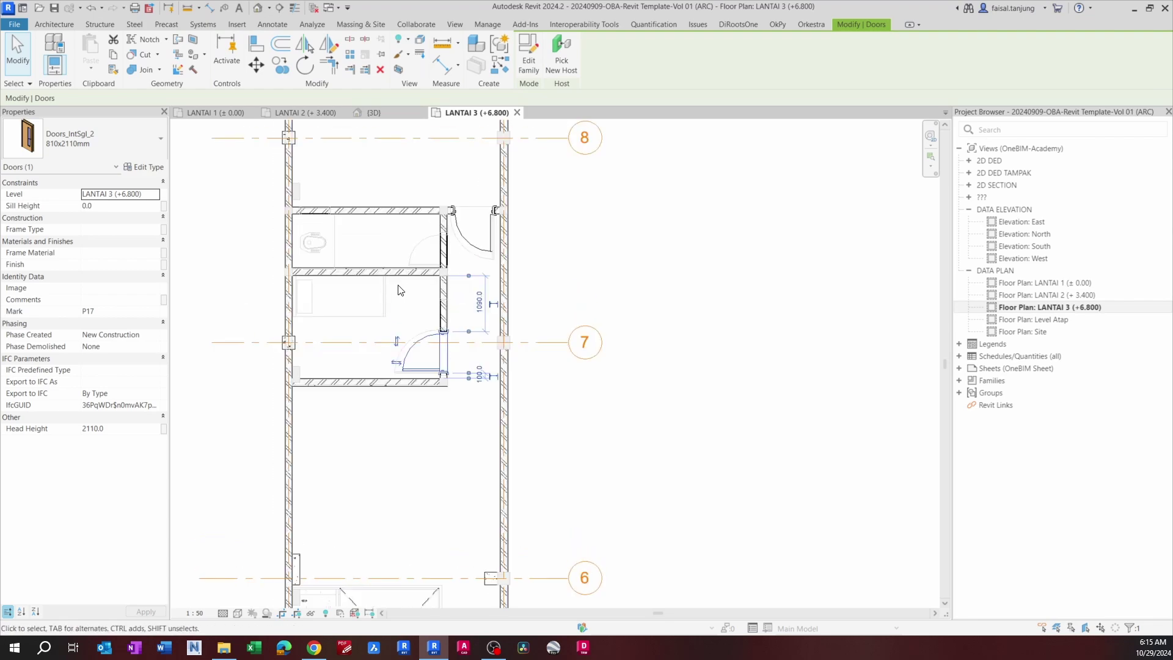
Step: Place another door like the corridor one in the bathroom wall above the bedroom, swinging into the bathroom
{"action": "key", "text": "Escape"}
{"action": "scroll", "coordinate": [434, 293], "scroll_direction": "up", "scroll_amount": 3}
{"action": "left_click", "coordinate": [471, 252]}
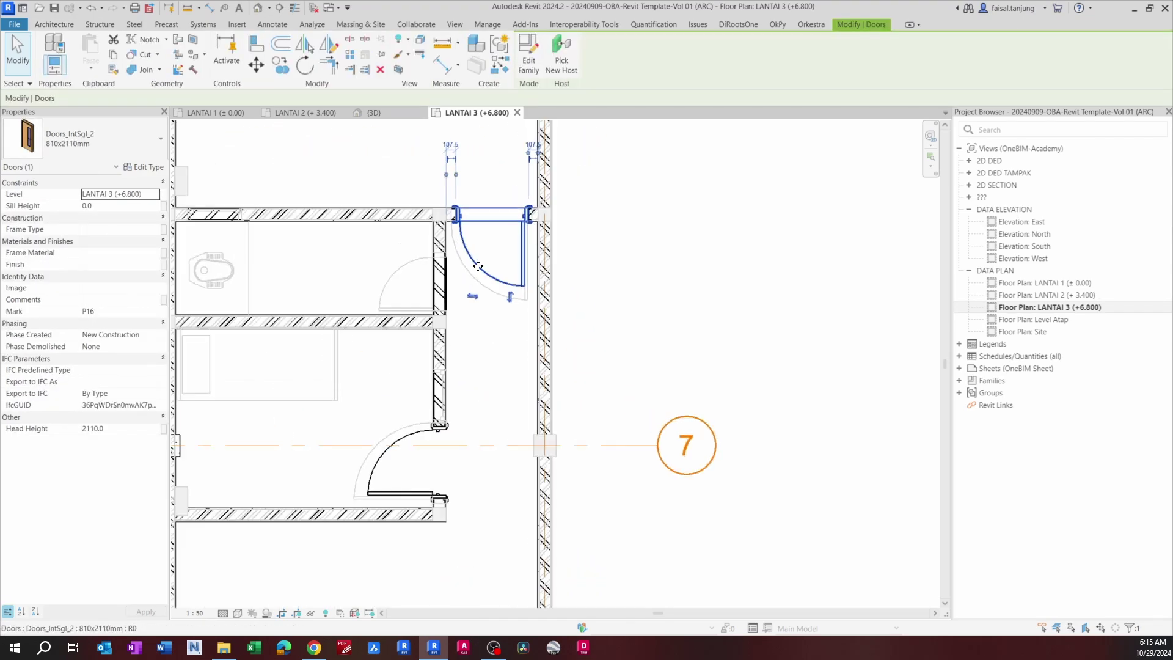
{"action": "right_click", "coordinate": [477, 266]}
{"action": "left_click", "coordinate": [453, 266]}
{"action": "key", "text": "c"}
{"action": "key", "text": "s"}
{"action": "scroll", "coordinate": [424, 269], "scroll_direction": "up", "scroll_amount": 2}
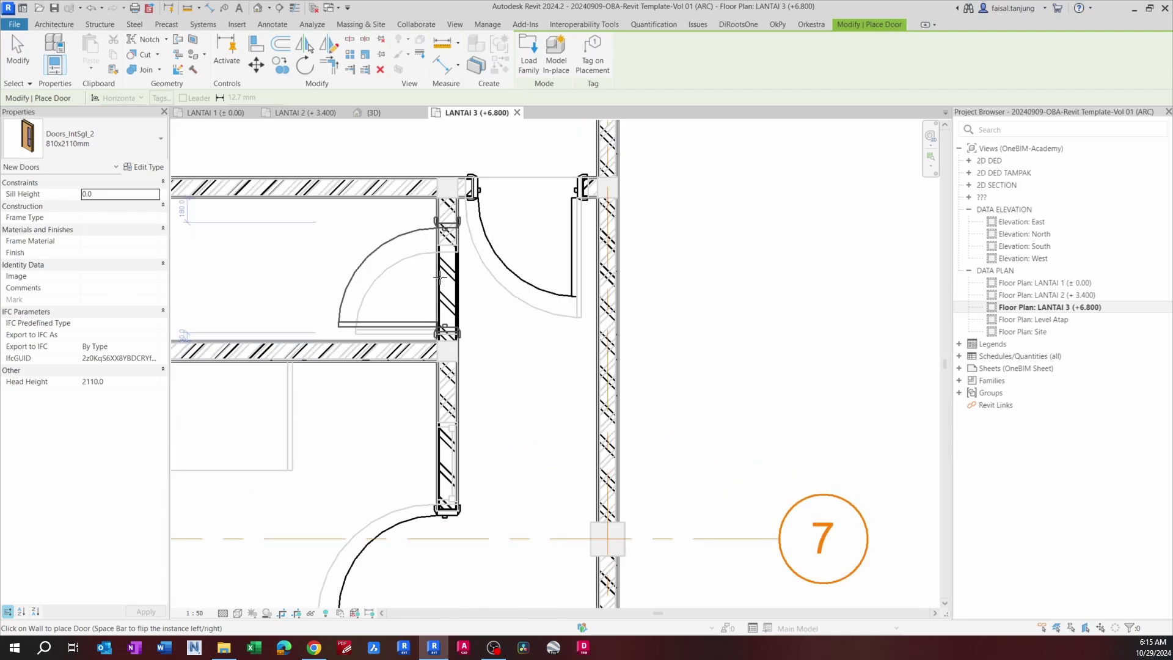
{"action": "left_click", "coordinate": [439, 276]}
{"action": "scroll", "coordinate": [439, 277], "scroll_direction": "down", "scroll_amount": 2}
{"action": "key", "text": "Escape"}
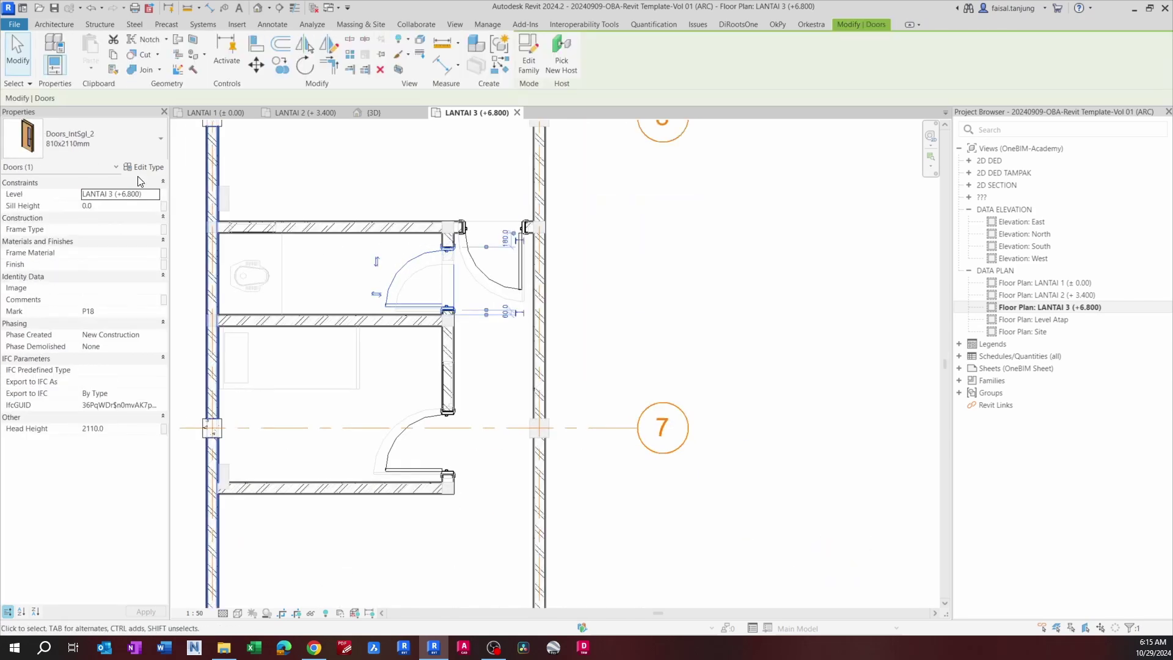
Step: Change the bathroom door to the Doors_IntSgl 700x2110mm type and shift it toward the drawn door position
{"action": "left_click", "coordinate": [104, 138]}
{"action": "scroll", "coordinate": [64, 287], "scroll_direction": "up", "scroll_amount": 1}
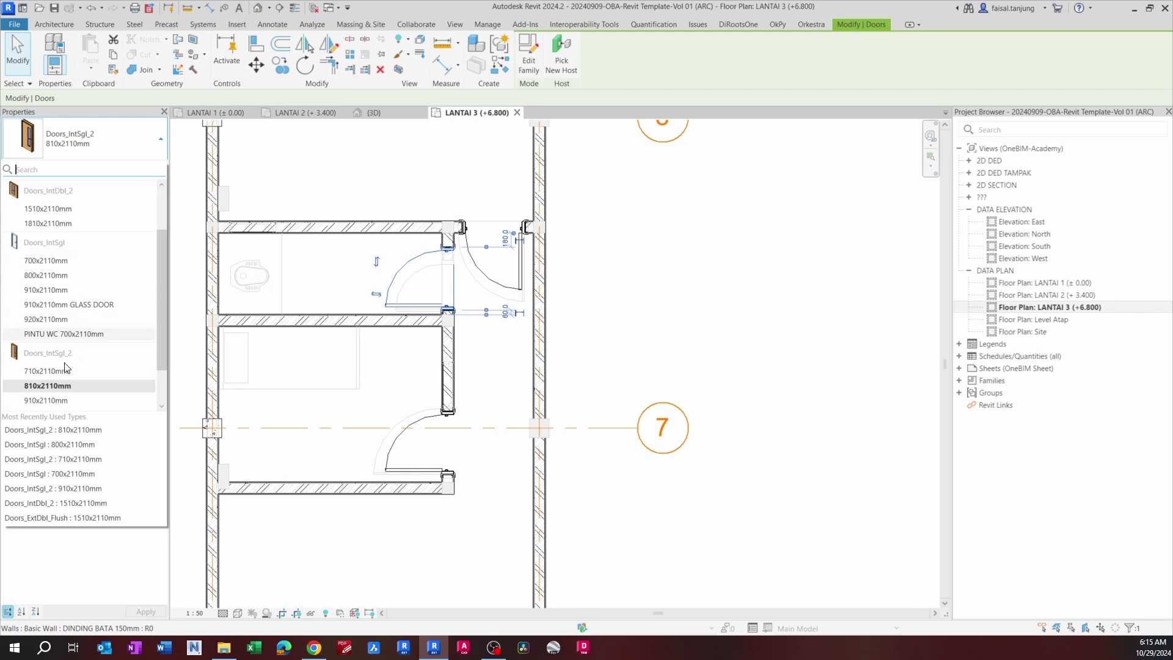
{"action": "left_click", "coordinate": [60, 263]}
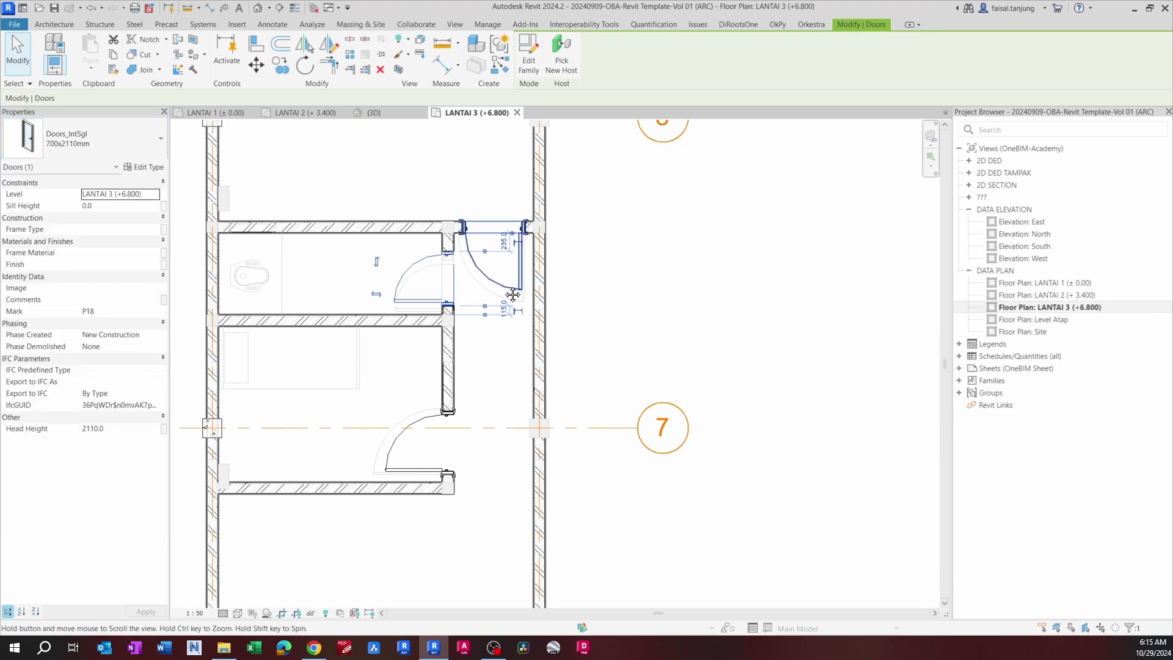
{"action": "scroll", "coordinate": [422, 266], "scroll_direction": "up", "scroll_amount": 1}
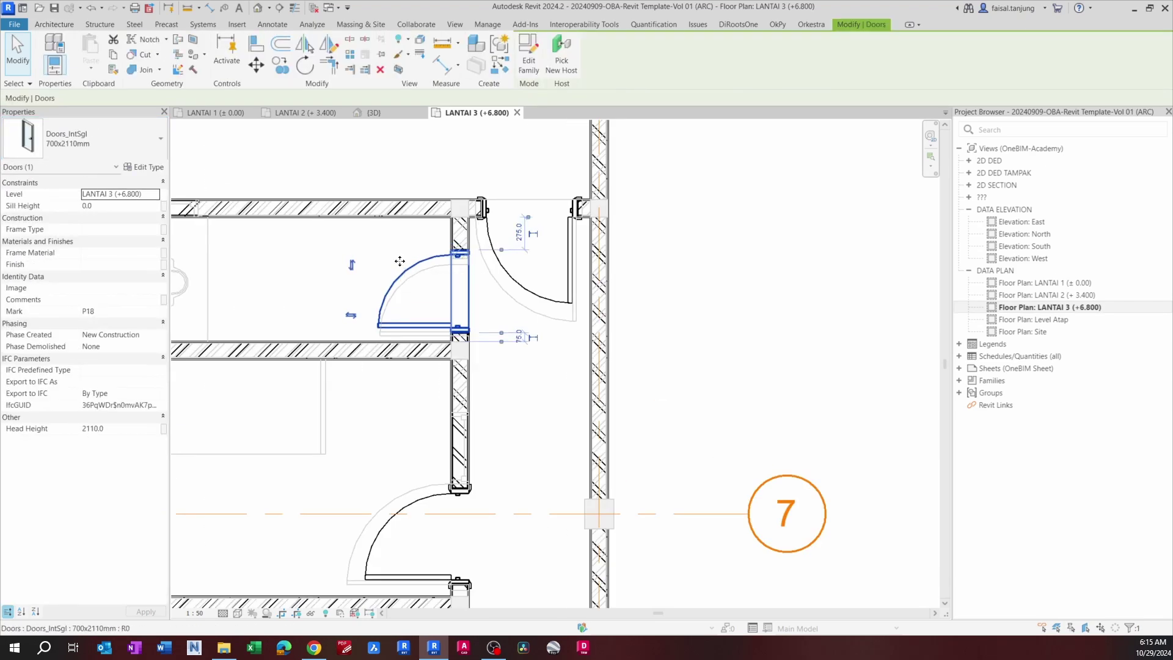
{"action": "key", "text": "Escape"}
Step: Examine the LANTAI 3 plan below grid 7 for drawn doors that still need modelling
{"action": "scroll", "coordinate": [399, 261], "scroll_direction": "down", "scroll_amount": 3}
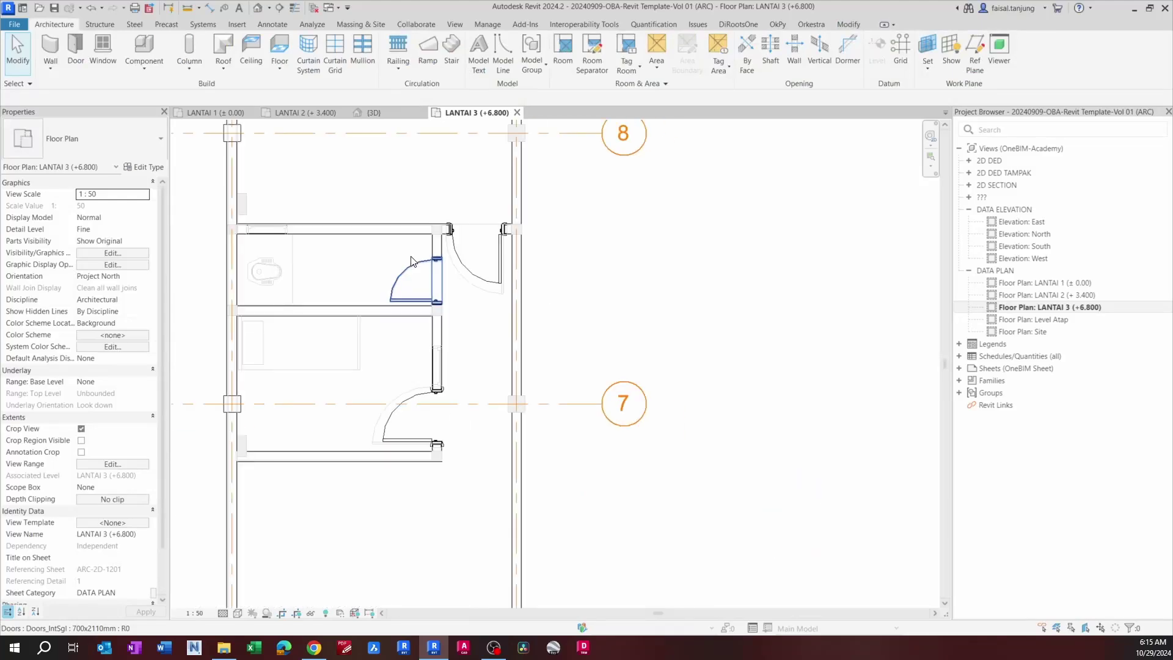
{"action": "middle_click_drag", "start_coordinate": [385, 338], "coordinate": [400, 230]}
{"action": "scroll", "coordinate": [419, 386], "scroll_direction": "down", "scroll_amount": 1}
{"action": "middle_click_drag", "start_coordinate": [419, 389], "coordinate": [396, 186]}
{"action": "scroll", "coordinate": [413, 380], "scroll_direction": "up", "scroll_amount": 2}
{"action": "middle_click_drag", "start_coordinate": [403, 359], "coordinate": [432, 519]}
{"action": "scroll", "coordinate": [397, 273], "scroll_direction": "up", "scroll_amount": 1}
{"action": "middle_click_drag", "start_coordinate": [391, 273], "coordinate": [412, 551]}
{"action": "scroll", "coordinate": [452, 252], "scroll_direction": "down", "scroll_amount": 1}
{"action": "middle_click_drag", "start_coordinate": [428, 205], "coordinate": [401, 241]}
Step: Place a similar Doors_IntSgl_2 810x2110mm door in the wall just below grid 4, swinging away from the stair side as drawn
{"action": "left_click", "coordinate": [483, 254]}
{"action": "key", "text": "c"}
{"action": "key", "text": "s"}
{"action": "scroll", "coordinate": [483, 246], "scroll_direction": "down", "scroll_amount": 1}
{"action": "scroll", "coordinate": [477, 257], "scroll_direction": "down", "scroll_amount": 1}
{"action": "scroll", "coordinate": [400, 458], "scroll_direction": "up", "scroll_amount": 1}
{"action": "scroll", "coordinate": [342, 440], "scroll_direction": "up", "scroll_amount": 2}
{"action": "scroll", "coordinate": [324, 436], "scroll_direction": "up", "scroll_amount": 2}
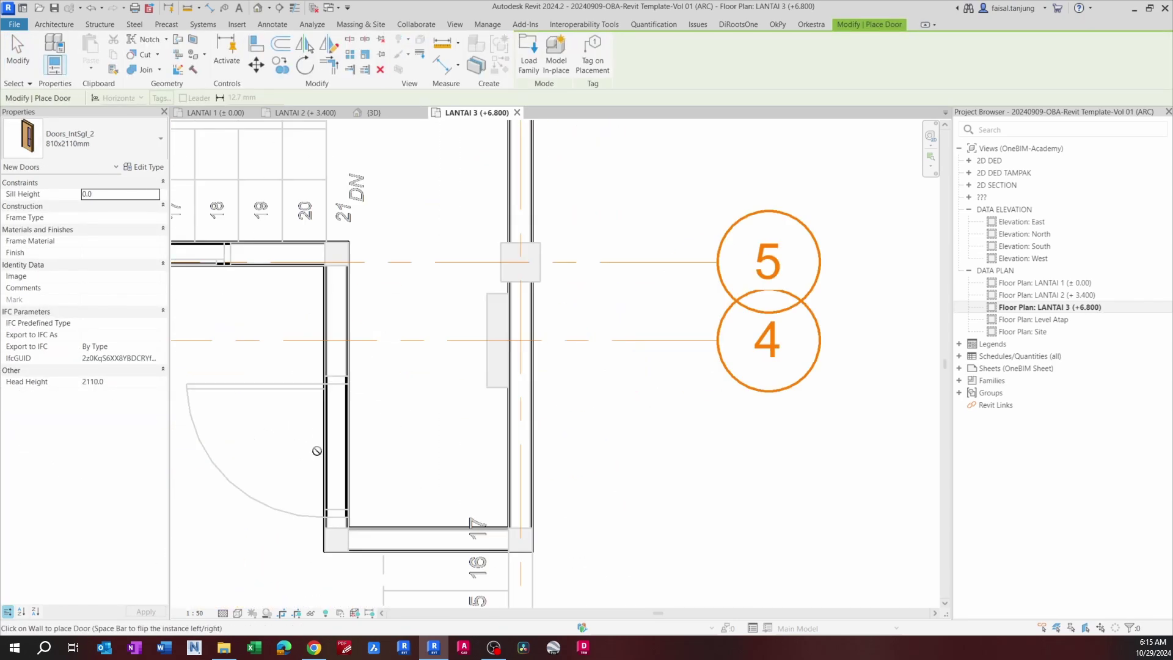
{"action": "left_click", "coordinate": [324, 443]}
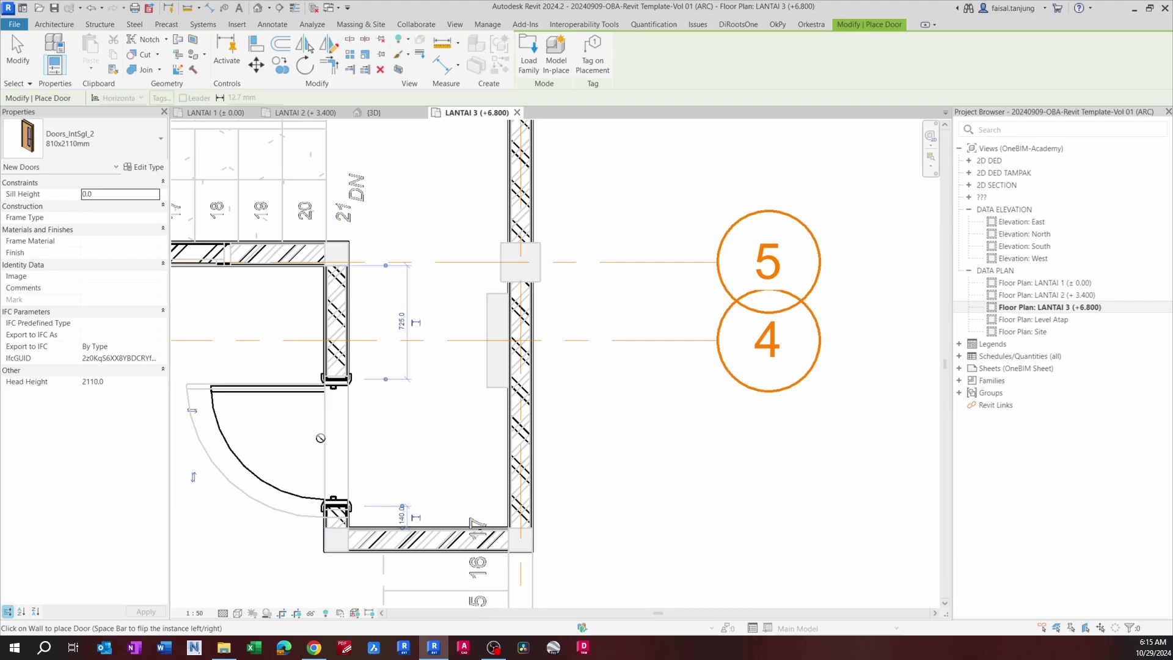
{"action": "key", "text": "Escape"}
{"action": "key", "text": "Escape"}
Step: Compare the LANTAI 3 doors and walls with the underlying drawing from grid 3 up to grid 8
{"action": "scroll", "coordinate": [367, 427], "scroll_direction": "down", "scroll_amount": 4}
{"action": "middle_click_drag", "start_coordinate": [372, 419], "coordinate": [436, 192]}
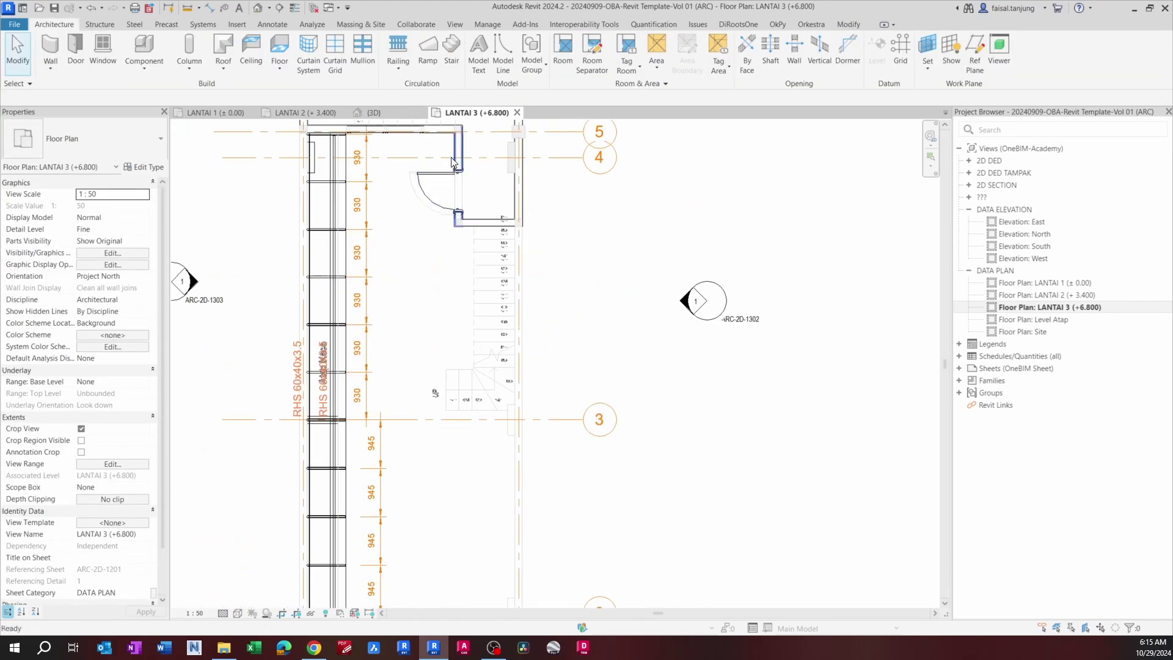
{"action": "middle_click_drag", "start_coordinate": [432, 466], "coordinate": [383, 425]}
{"action": "scroll", "coordinate": [374, 236], "scroll_direction": "down", "scroll_amount": 2}
{"action": "middle_click_drag", "start_coordinate": [388, 281], "coordinate": [391, 353]}
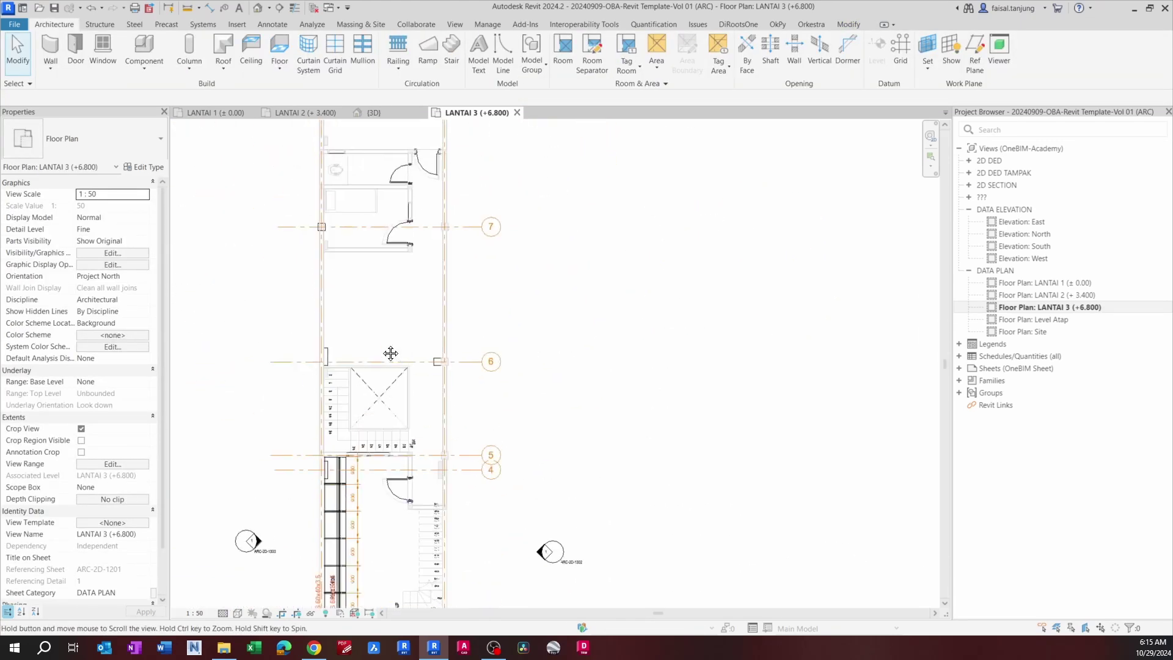
{"action": "middle_click_drag", "start_coordinate": [353, 216], "coordinate": [361, 383]}
{"action": "scroll", "coordinate": [358, 267], "scroll_direction": "up", "scroll_amount": 3}
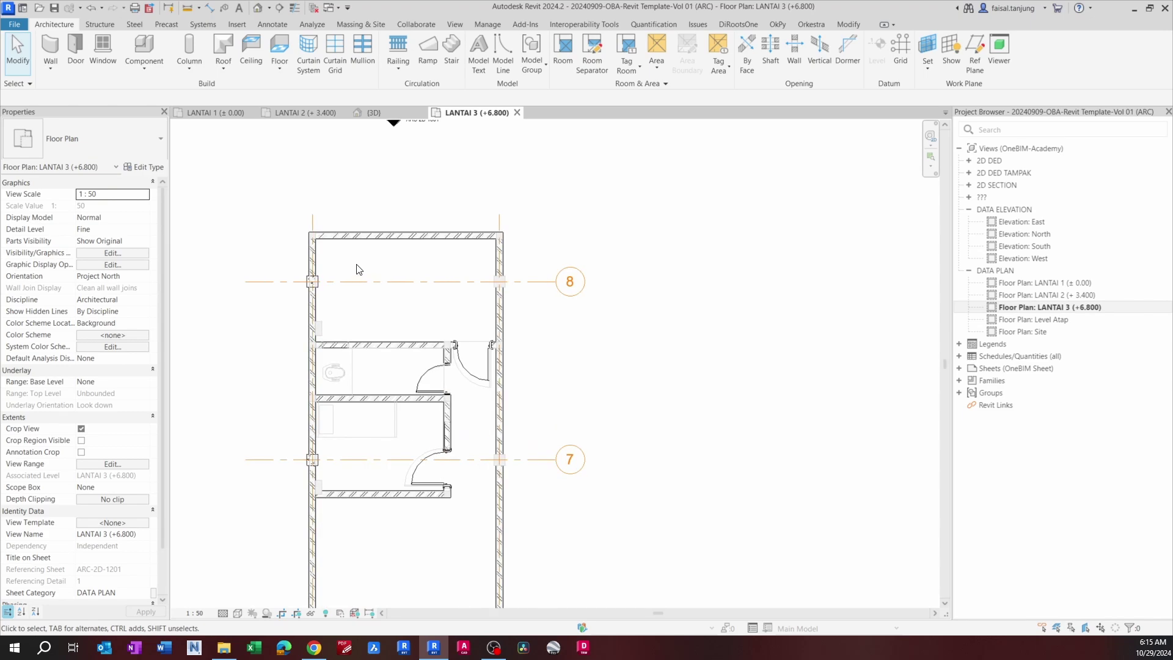
{"action": "middle_click_drag", "start_coordinate": [410, 420], "coordinate": [382, 276]}
{"action": "scroll", "coordinate": [411, 283], "scroll_direction": "up", "scroll_amount": 5}
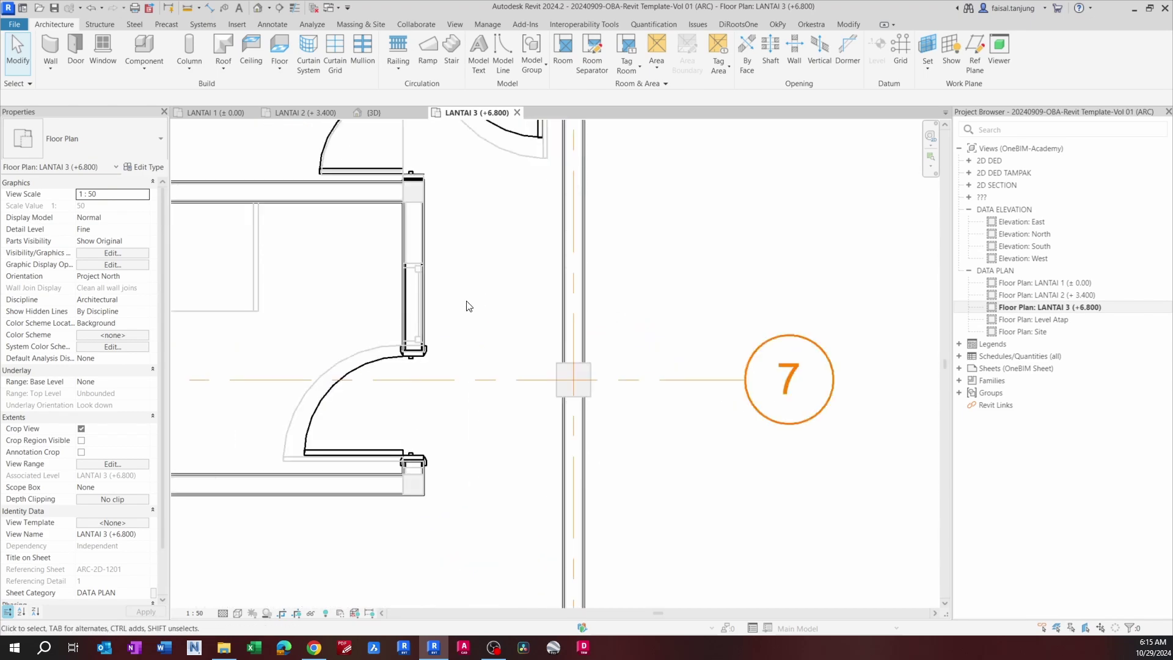
{"action": "scroll", "coordinate": [415, 297], "scroll_direction": "down", "scroll_amount": 3}
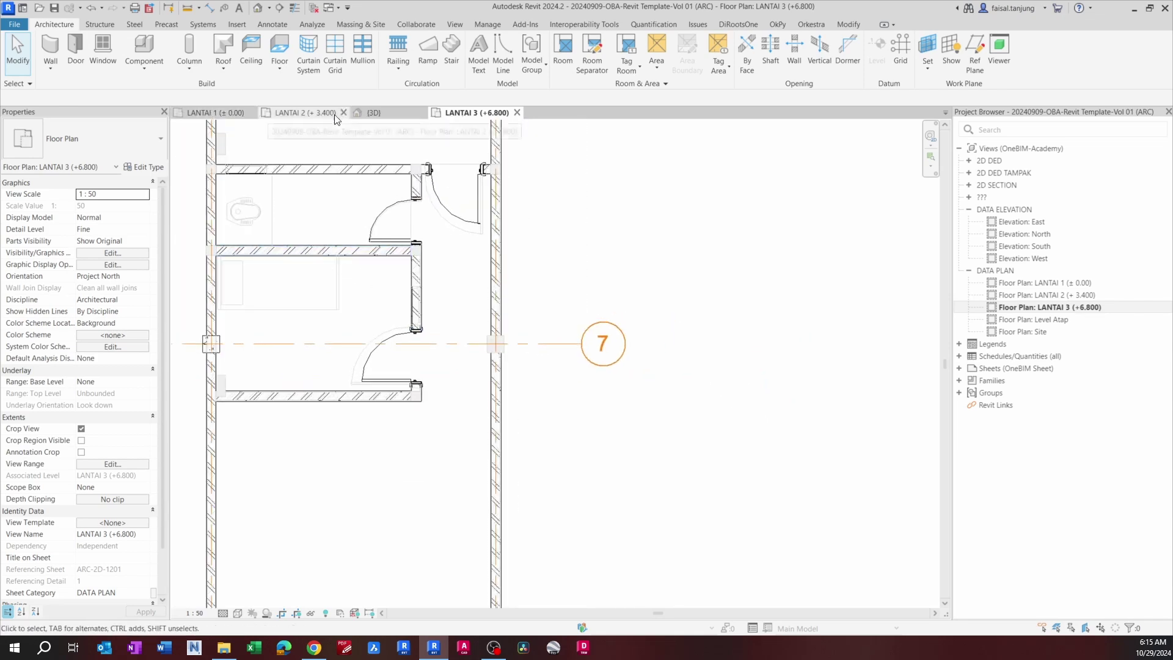
Step: Examine the door modelled beside the upper-floor terrace in the 3D view
{"action": "left_click", "coordinate": [379, 115]}
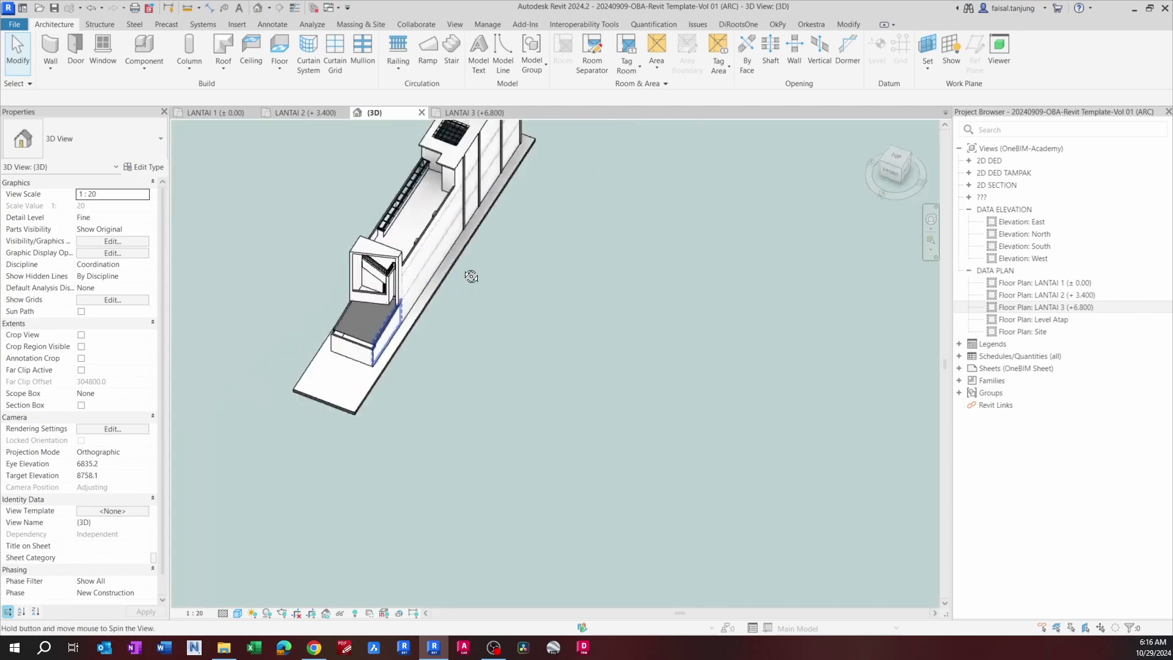
{"action": "scroll", "coordinate": [377, 187], "scroll_direction": "up", "scroll_amount": 3}
{"action": "scroll", "coordinate": [477, 328], "scroll_direction": "up", "scroll_amount": 3}
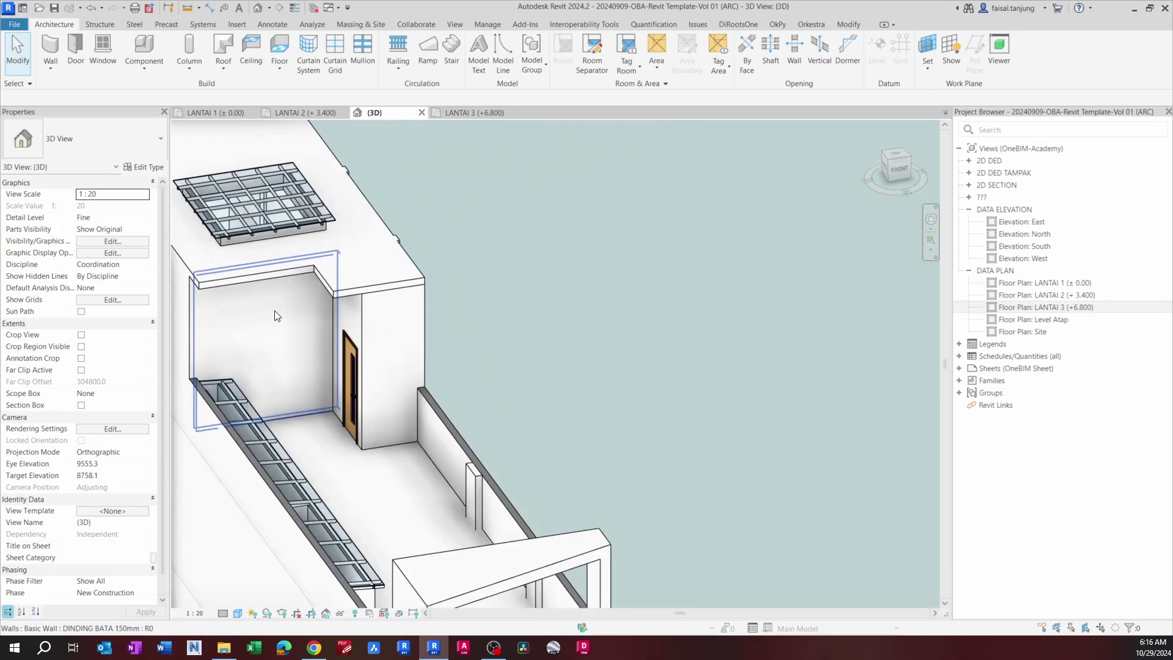
{"action": "middle_click_drag", "start_coordinate": [431, 362], "coordinate": [496, 364], "text": "shift"}
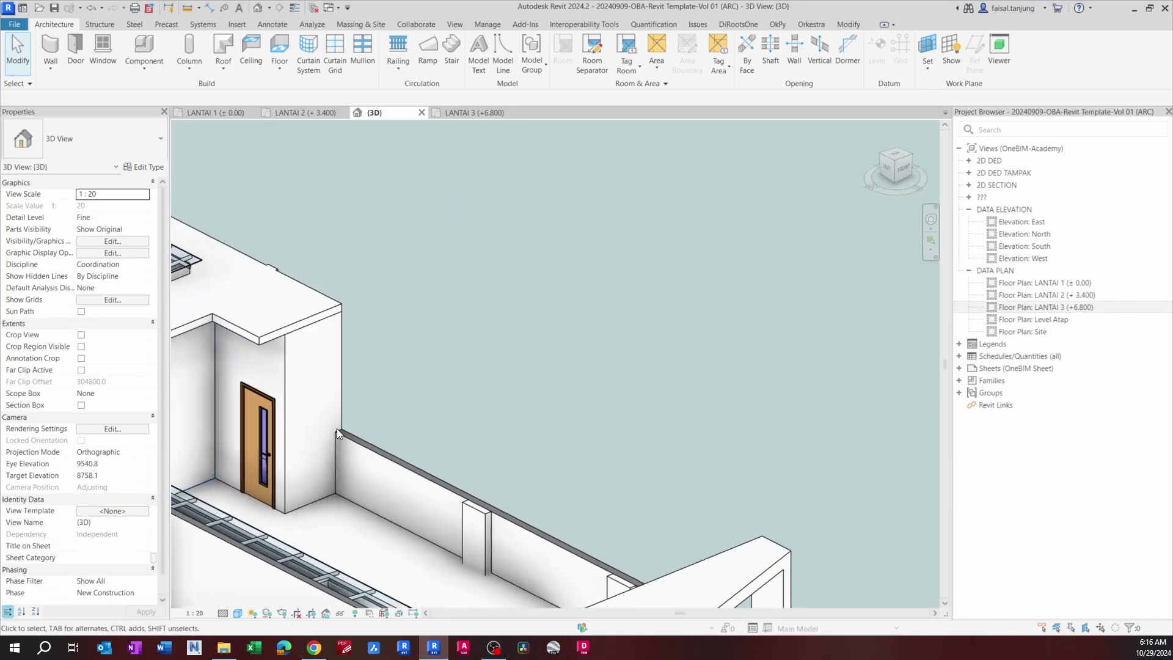
{"action": "scroll", "coordinate": [233, 453], "scroll_direction": "up", "scroll_amount": 1}
{"action": "middle_click_drag", "start_coordinate": [233, 453], "coordinate": [505, 377]}
{"action": "scroll", "coordinate": [403, 414], "scroll_direction": "down", "scroll_amount": 1}
{"action": "scroll", "coordinate": [403, 418], "scroll_direction": "down", "scroll_amount": 1}
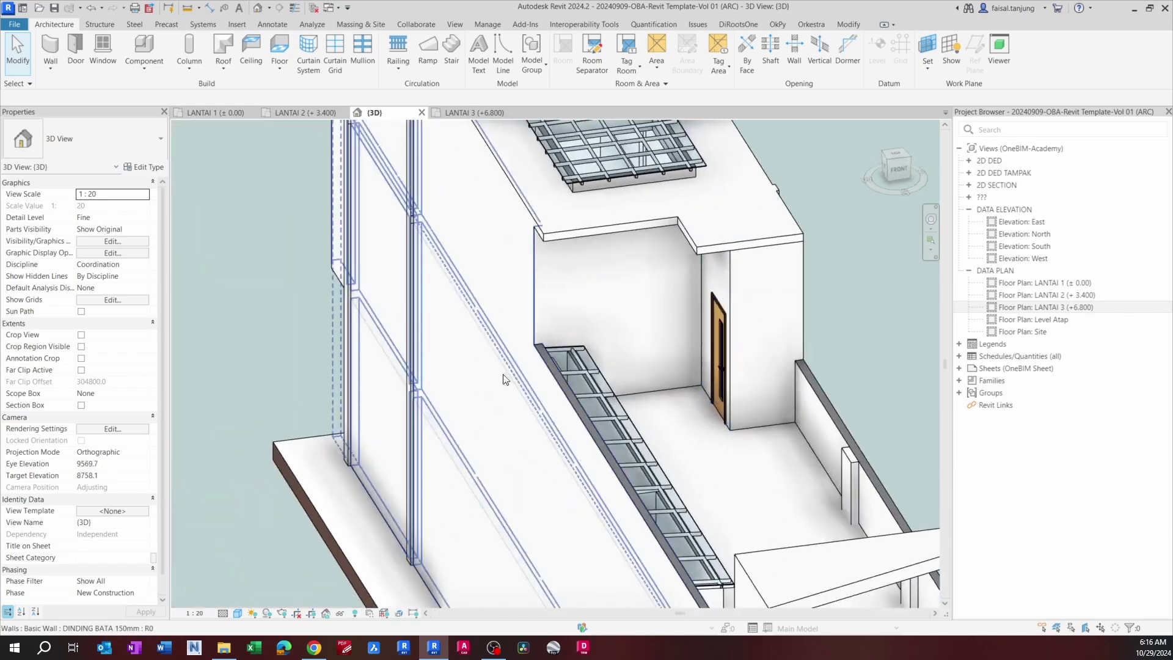
{"action": "middle_click_drag", "start_coordinate": [563, 417], "coordinate": [614, 406]}
{"action": "scroll", "coordinate": [601, 391], "scroll_direction": "up", "scroll_amount": 2}
{"action": "scroll", "coordinate": [599, 387], "scroll_direction": "up", "scroll_amount": 1}
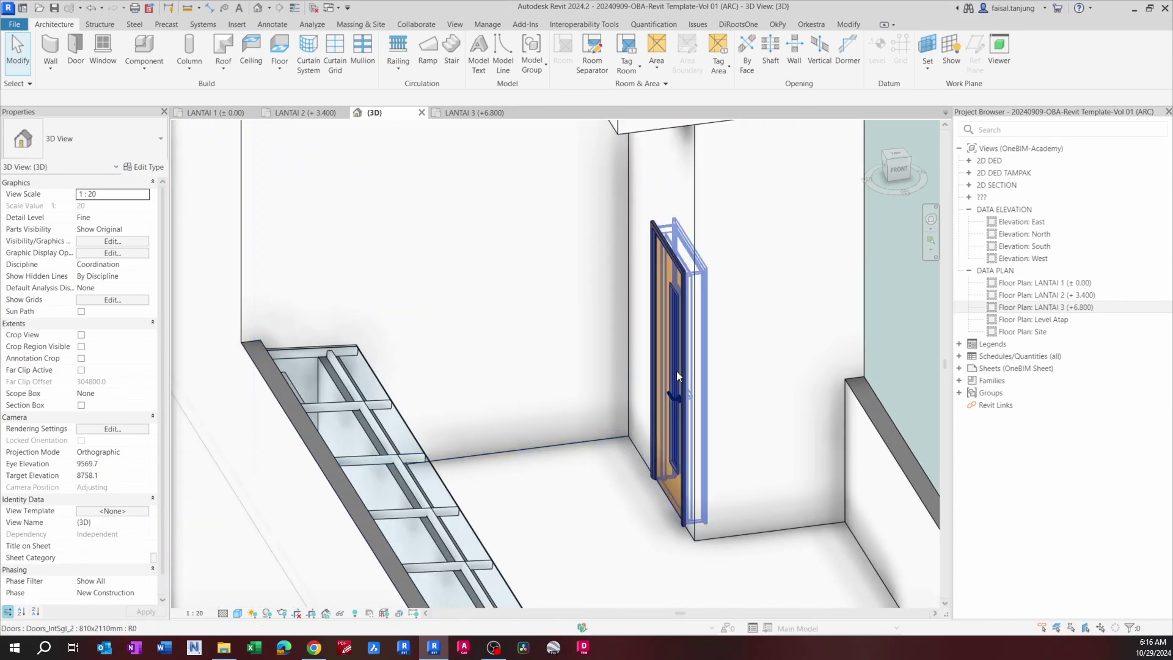
Step: Check the terrace door's level and sill height, and view its placement in the wall from other angles
{"action": "left_click", "coordinate": [667, 368]}
{"action": "middle_click_drag", "start_coordinate": [510, 385], "coordinate": [617, 471], "text": "shift"}
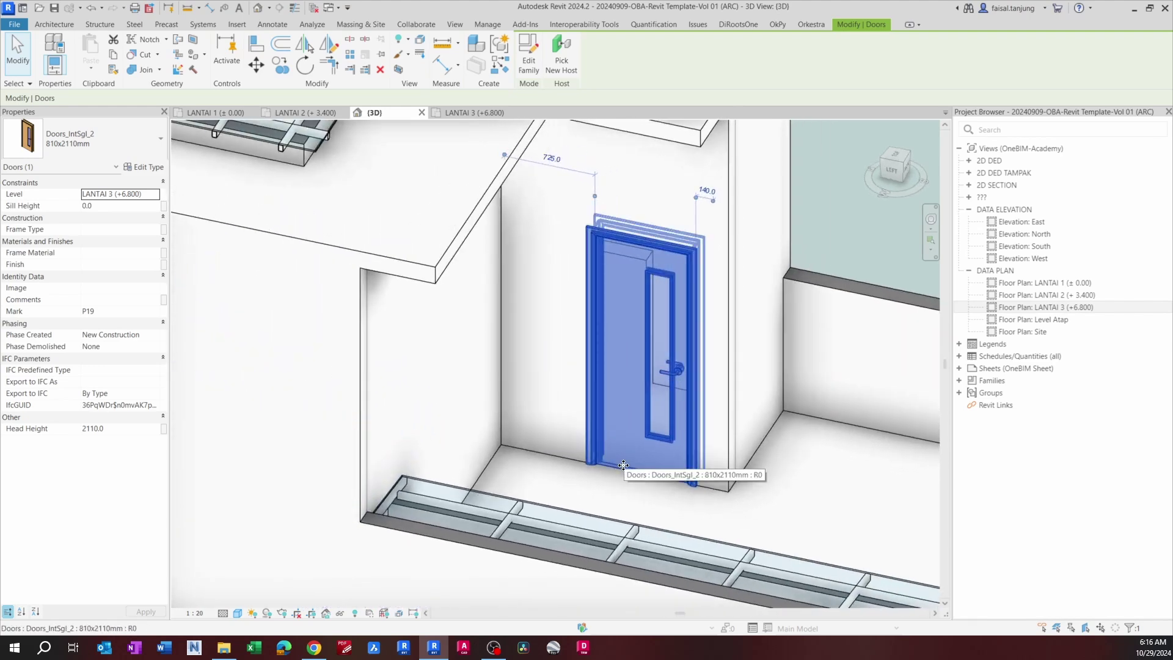
{"action": "left_click", "coordinate": [105, 205]}
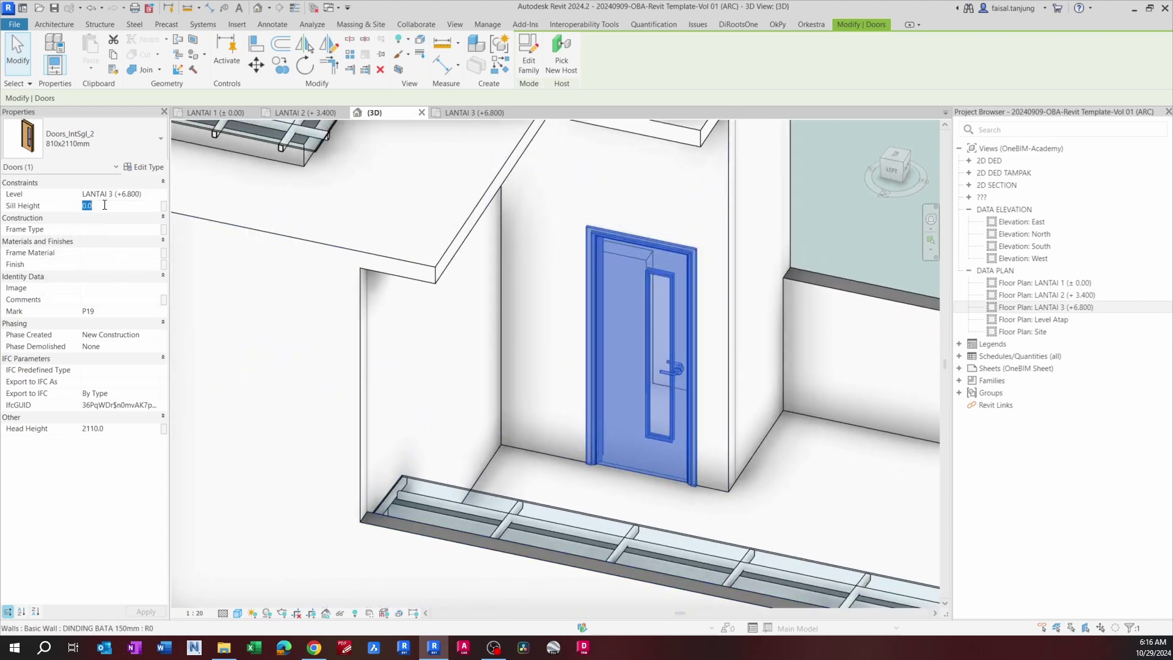
{"action": "left_click", "coordinate": [804, 399]}
{"action": "scroll", "coordinate": [683, 461], "scroll_direction": "down", "scroll_amount": 1}
{"action": "middle_click_drag", "start_coordinate": [769, 512], "coordinate": [586, 394], "text": "shift"}
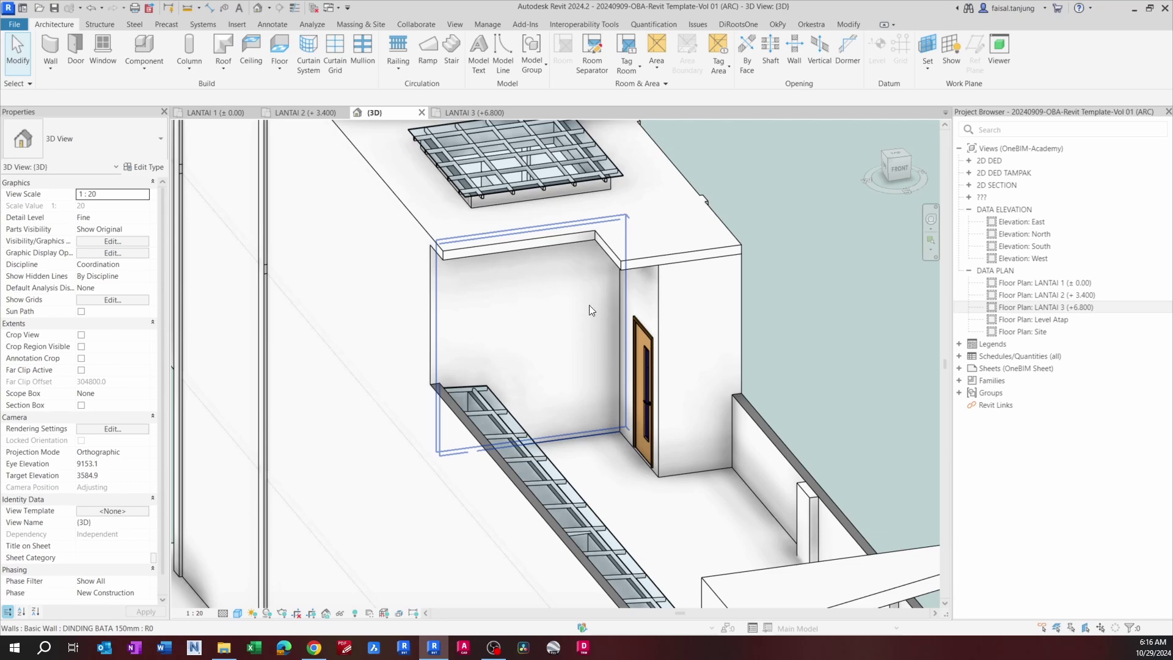
Step: Turn off view cropping in the LANTAI 1 plan so the whole imported DWG is displayed
{"action": "left_click", "coordinate": [226, 115]}
{"action": "scroll", "coordinate": [535, 321], "scroll_direction": "down", "scroll_amount": 8}
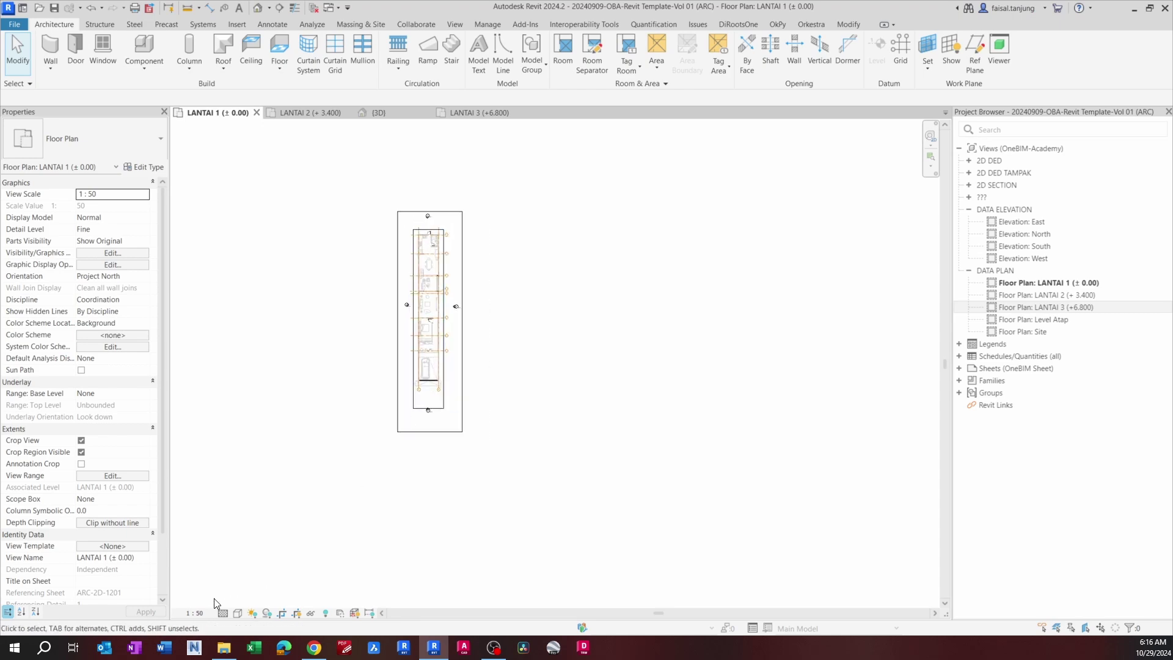
{"action": "left_click", "coordinate": [282, 614]}
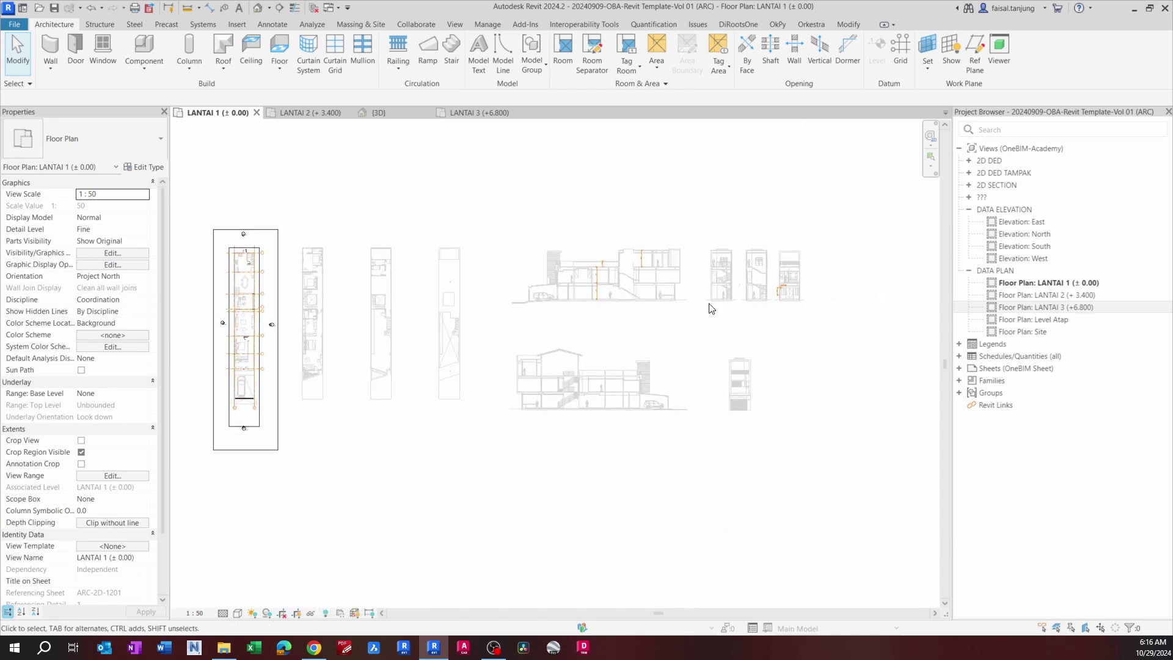
Step: Examine the two-column window above the stair in the DWG sections, including its opening and fixed panes
{"action": "scroll", "coordinate": [708, 309], "scroll_direction": "up", "scroll_amount": 15}
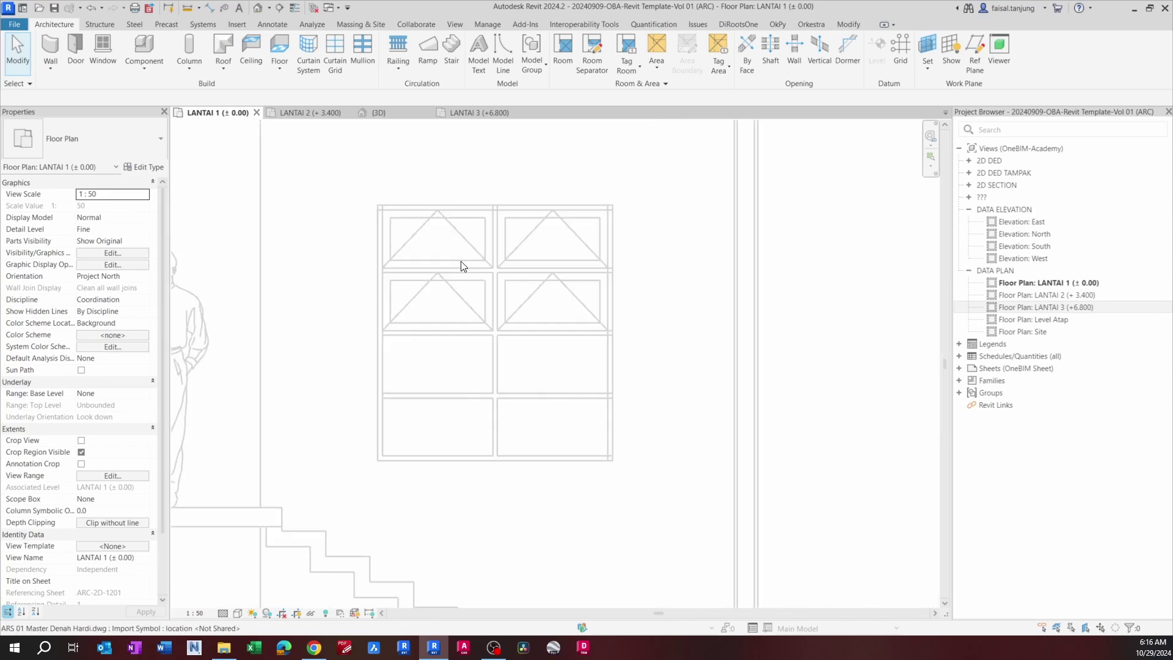
{"action": "scroll", "coordinate": [462, 266], "scroll_direction": "down", "scroll_amount": 10}
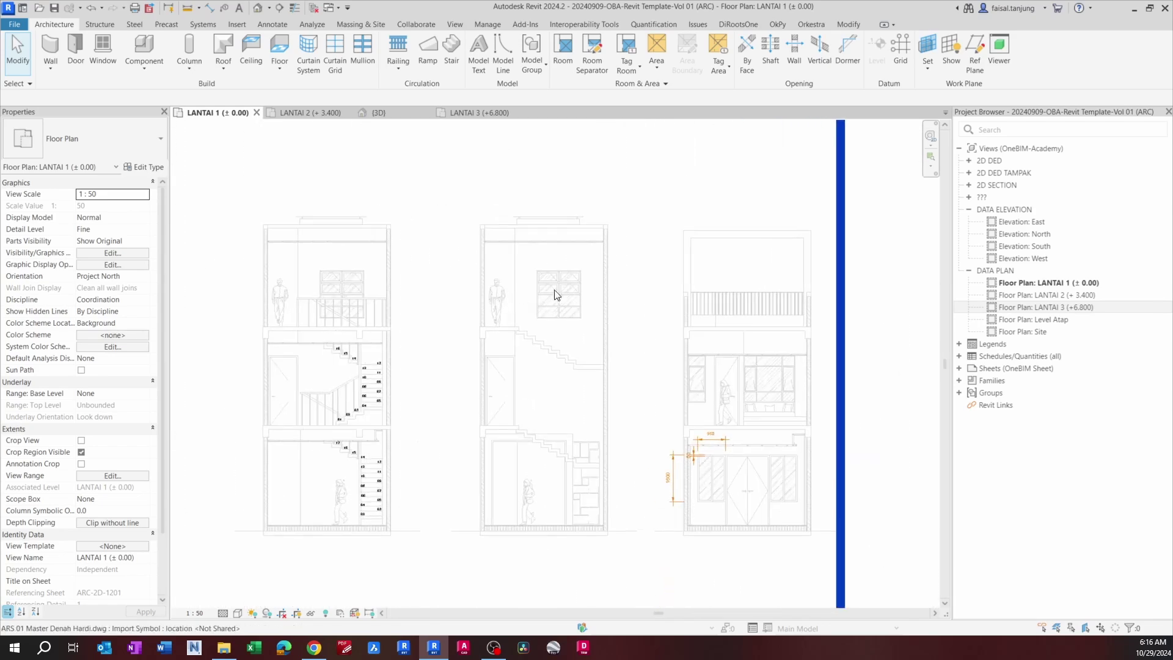
{"action": "scroll", "coordinate": [556, 295], "scroll_direction": "up", "scroll_amount": 5}
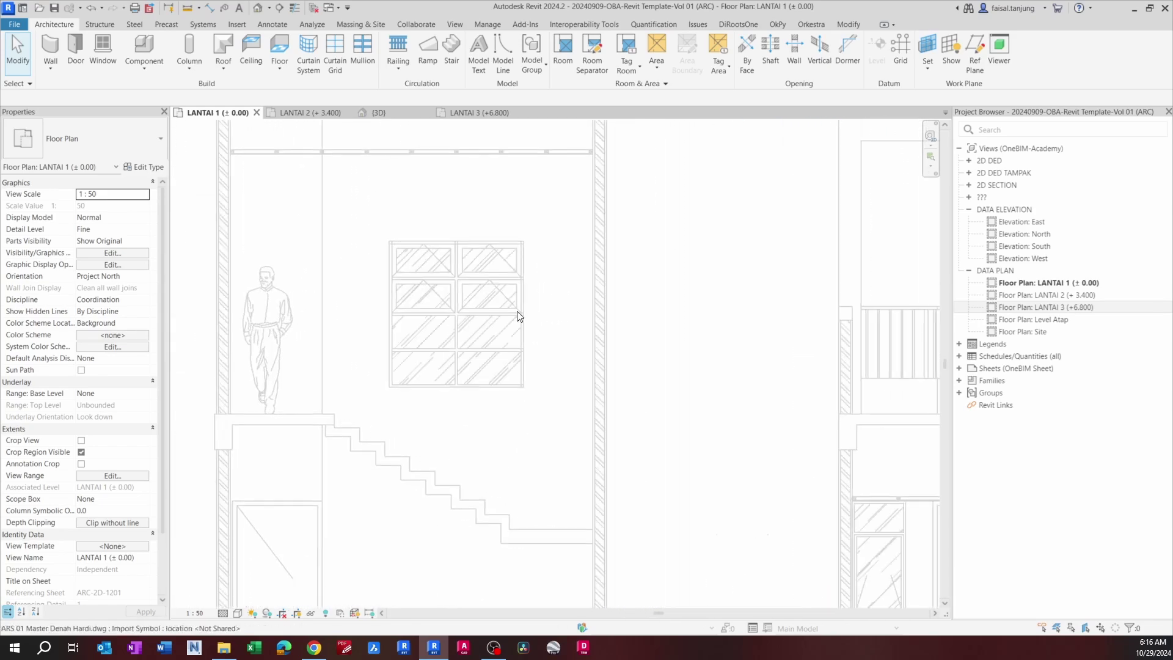
{"action": "scroll", "coordinate": [483, 267], "scroll_direction": "up", "scroll_amount": 3}
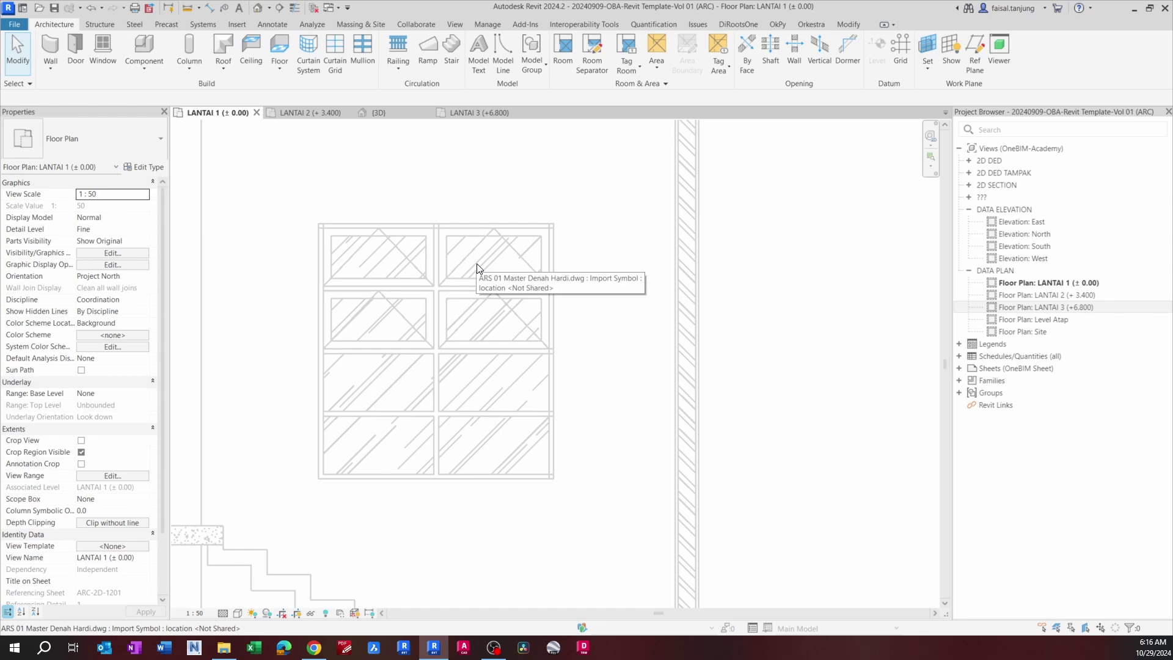
{"action": "scroll", "coordinate": [476, 264], "scroll_direction": "down", "scroll_amount": 4}
{"action": "scroll", "coordinate": [417, 265], "scroll_direction": "up", "scroll_amount": 1}
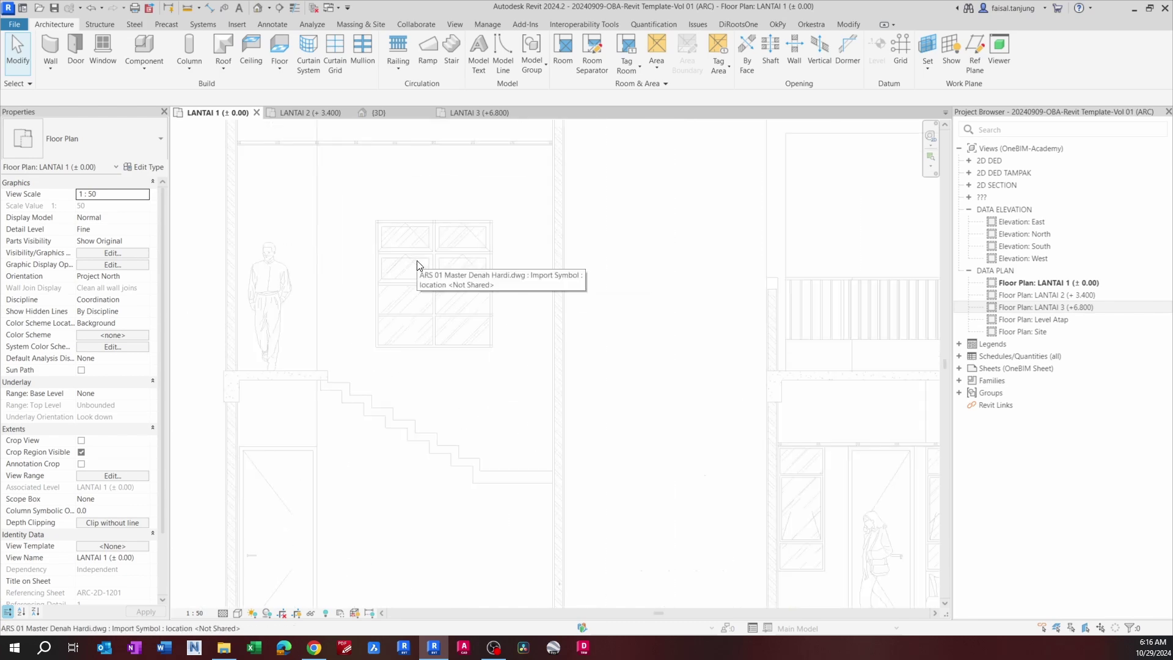
{"action": "scroll", "coordinate": [404, 256], "scroll_direction": "up", "scroll_amount": 3}
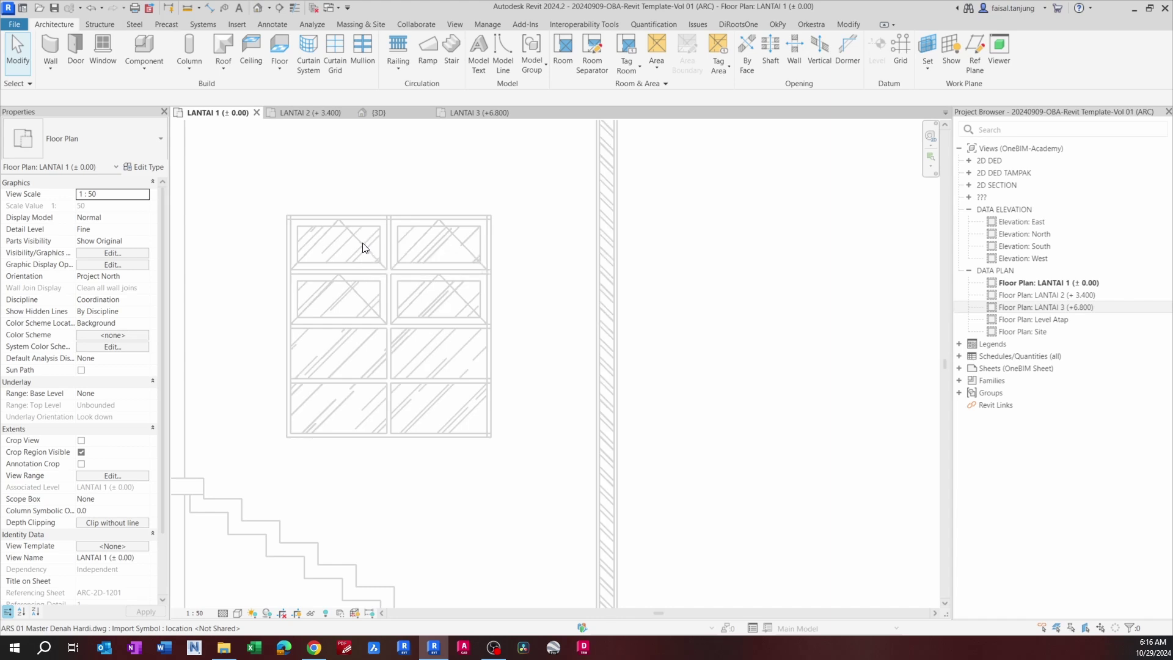
{"action": "middle_click_drag", "start_coordinate": [370, 270], "coordinate": [379, 243]}
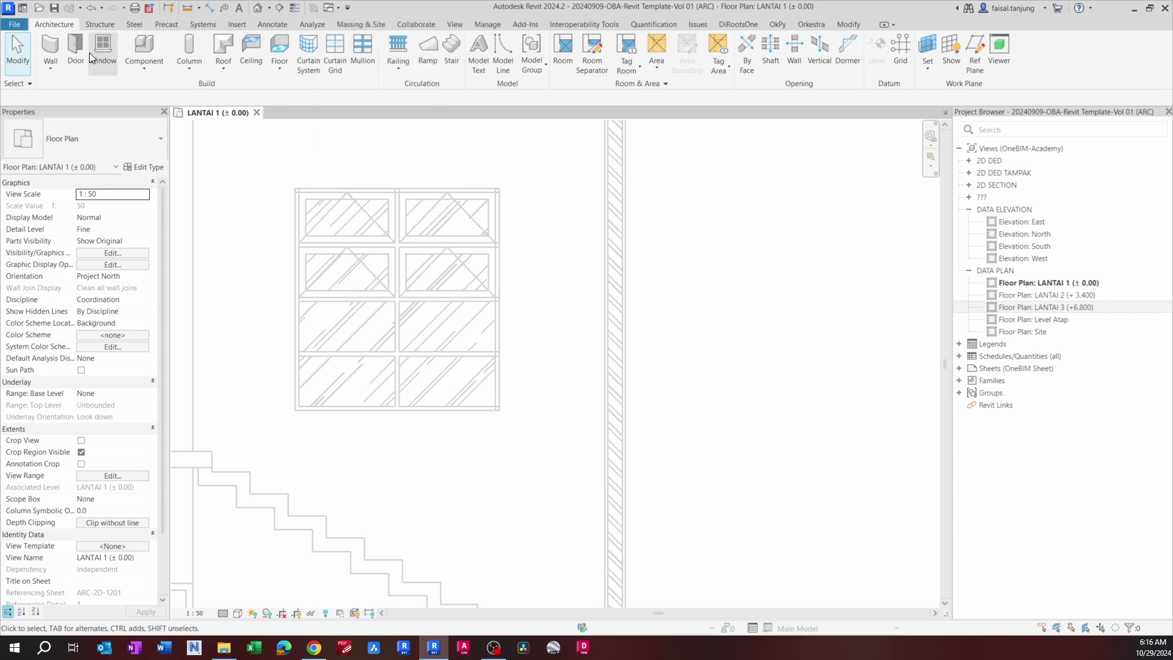
Step: Create a new family from the Metric Window template
{"action": "left_click", "coordinate": [20, 26]}
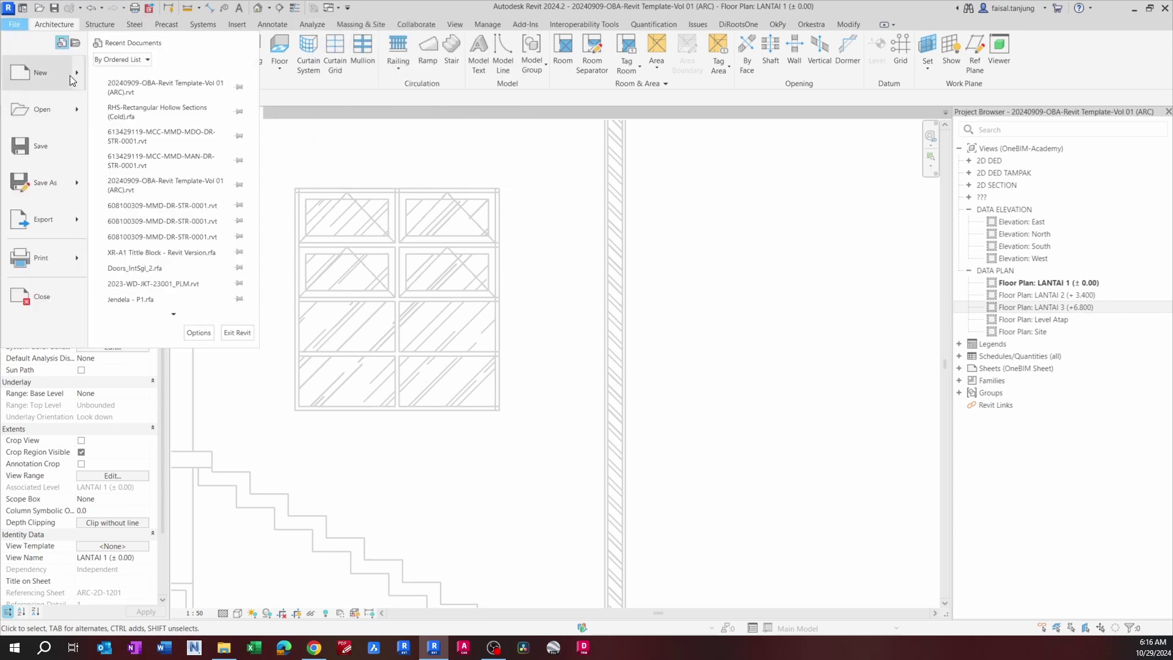
{"action": "mouse_move", "coordinate": [75, 73]}
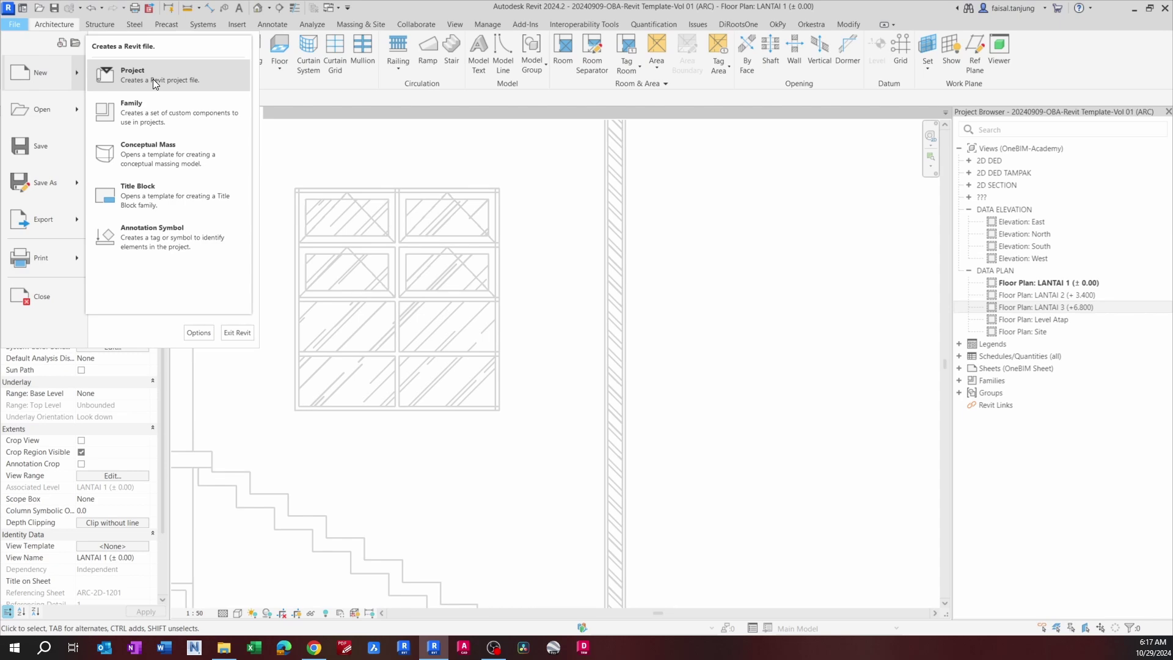
{"action": "left_click", "coordinate": [152, 111]}
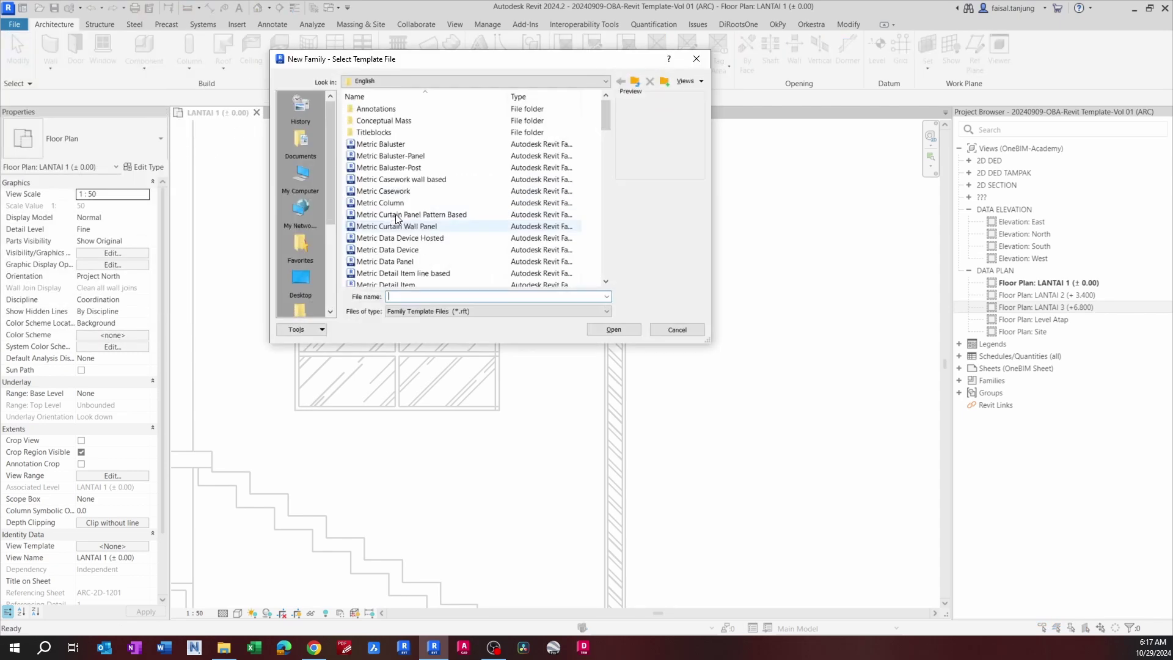
{"action": "left_click", "coordinate": [397, 205]}
{"action": "scroll", "coordinate": [399, 214], "scroll_direction": "down", "scroll_amount": 9}
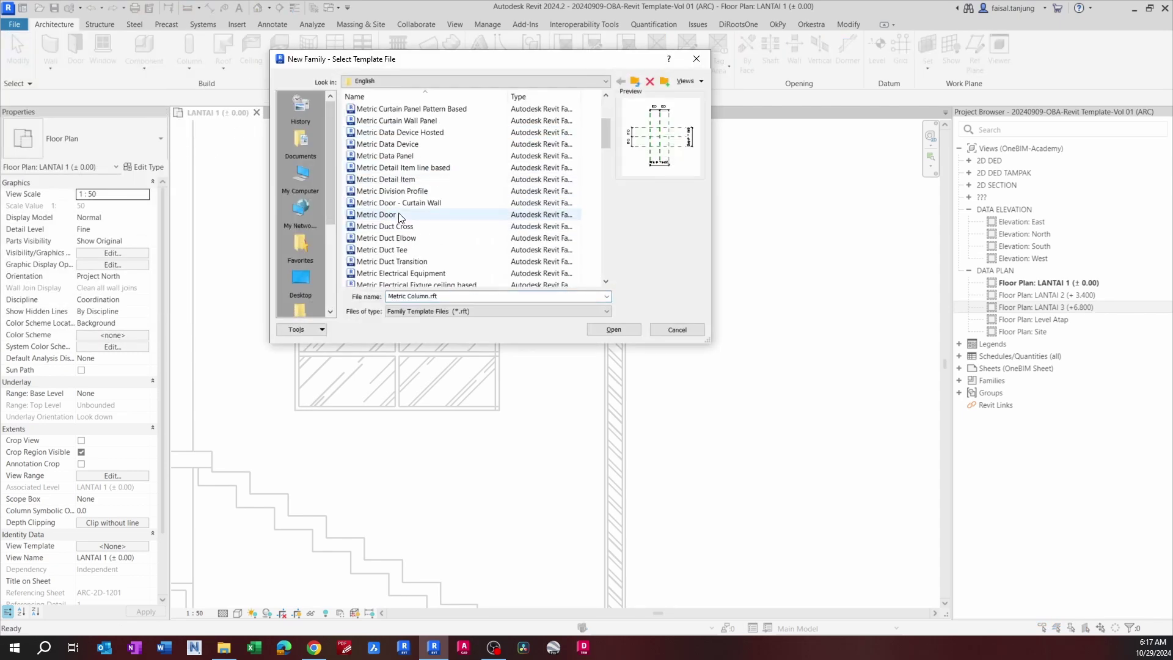
{"action": "scroll", "coordinate": [399, 221], "scroll_direction": "down", "scroll_amount": 12}
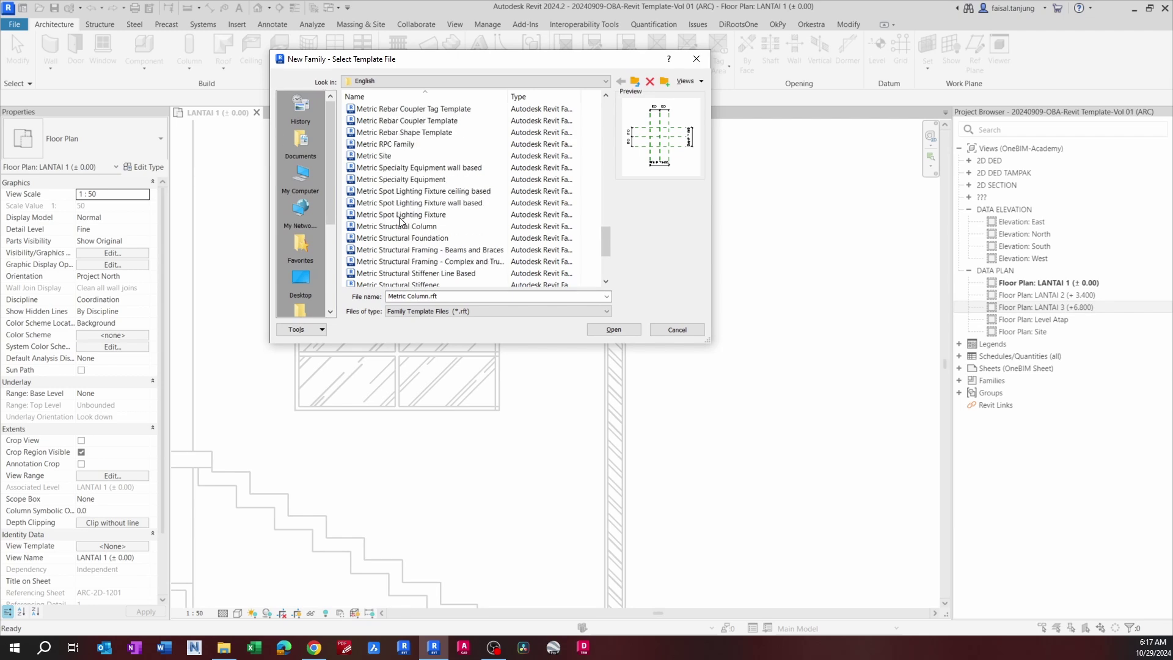
{"action": "left_click", "coordinate": [396, 238]}
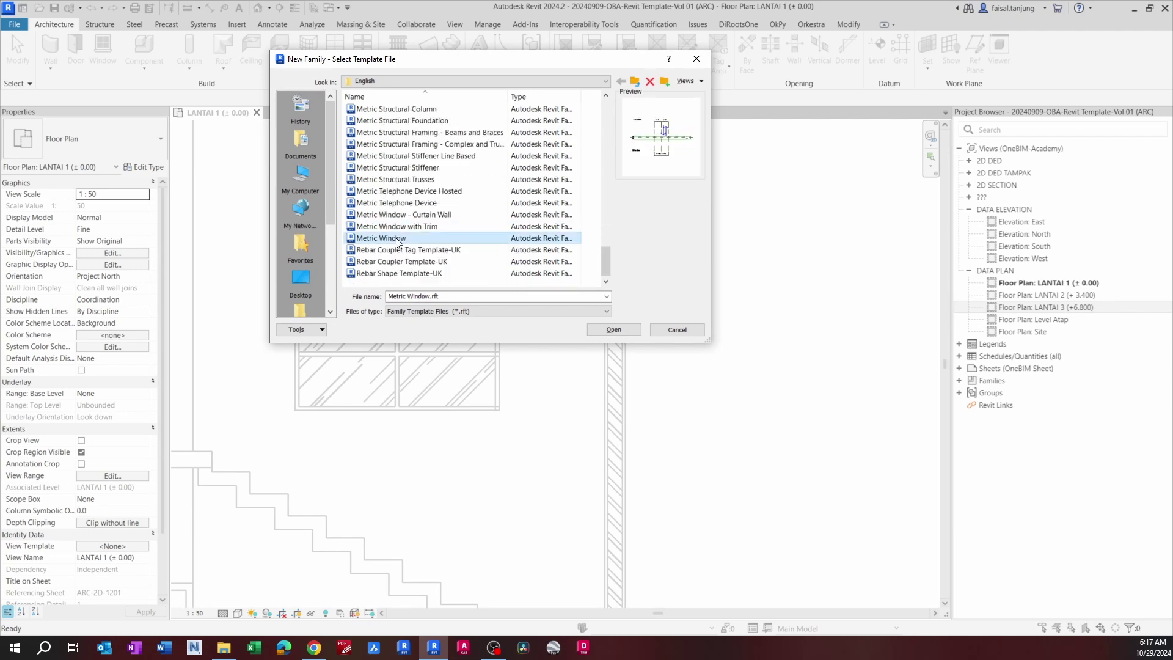
{"action": "left_click", "coordinate": [613, 329]}
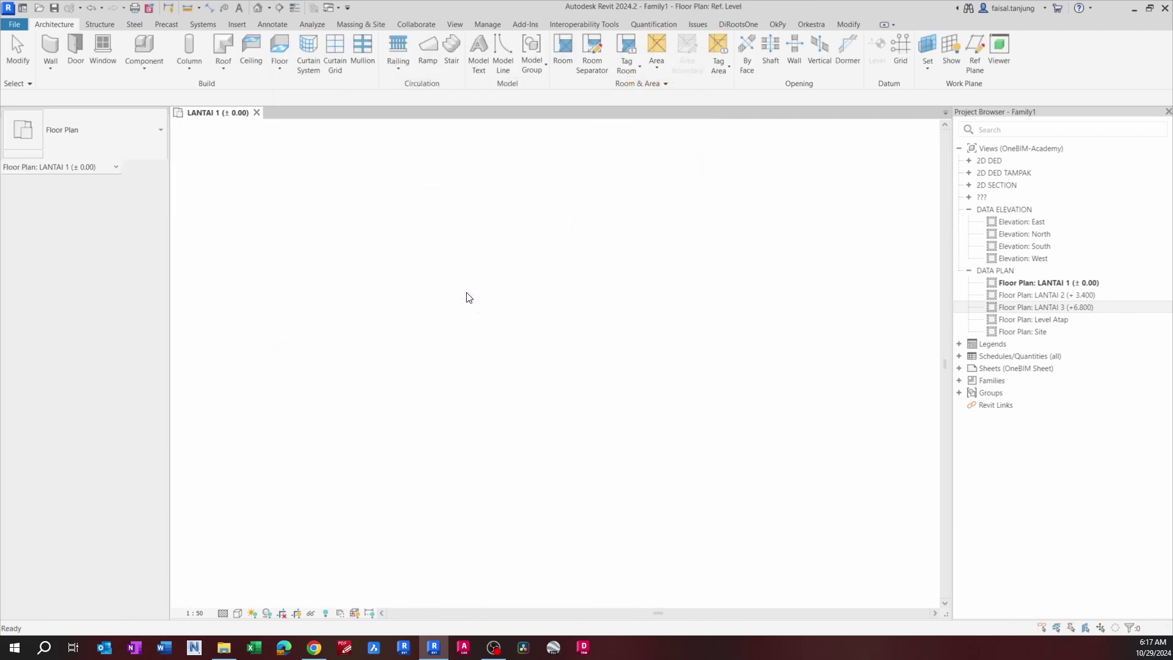
{"action": "scroll", "coordinate": [404, 294], "scroll_direction": "down", "scroll_amount": 2}
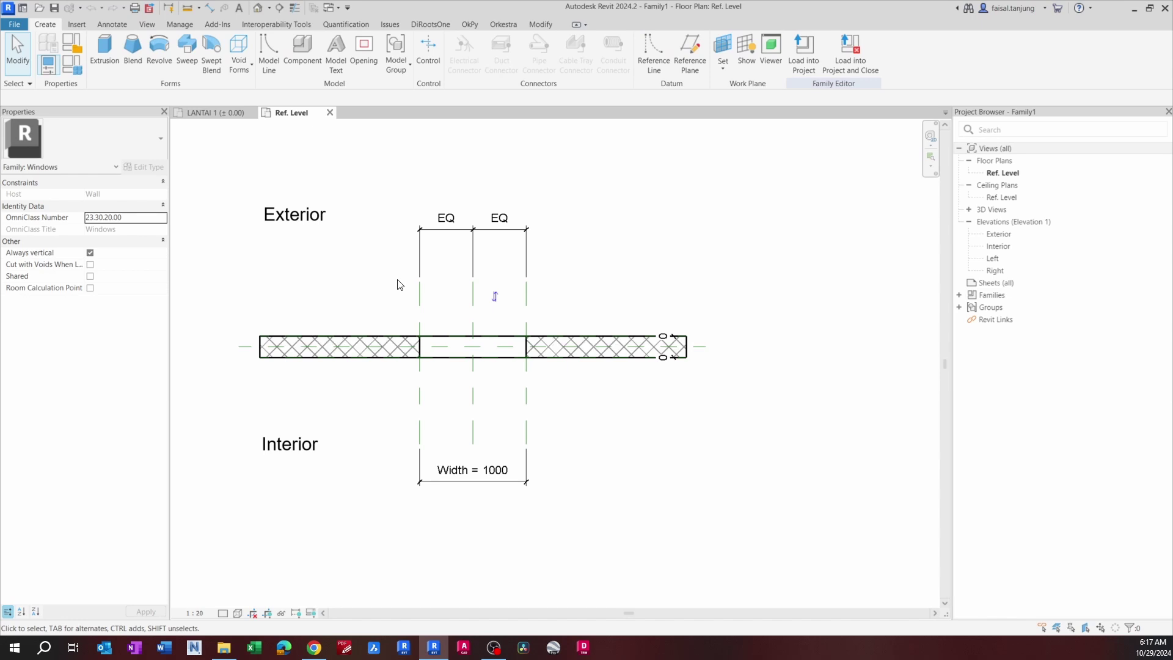
Step: Try to copy the imported ARS 01 Master Denah Hardi.dwg from LANTAI 1 into the new window family
{"action": "left_click", "coordinate": [215, 114]}
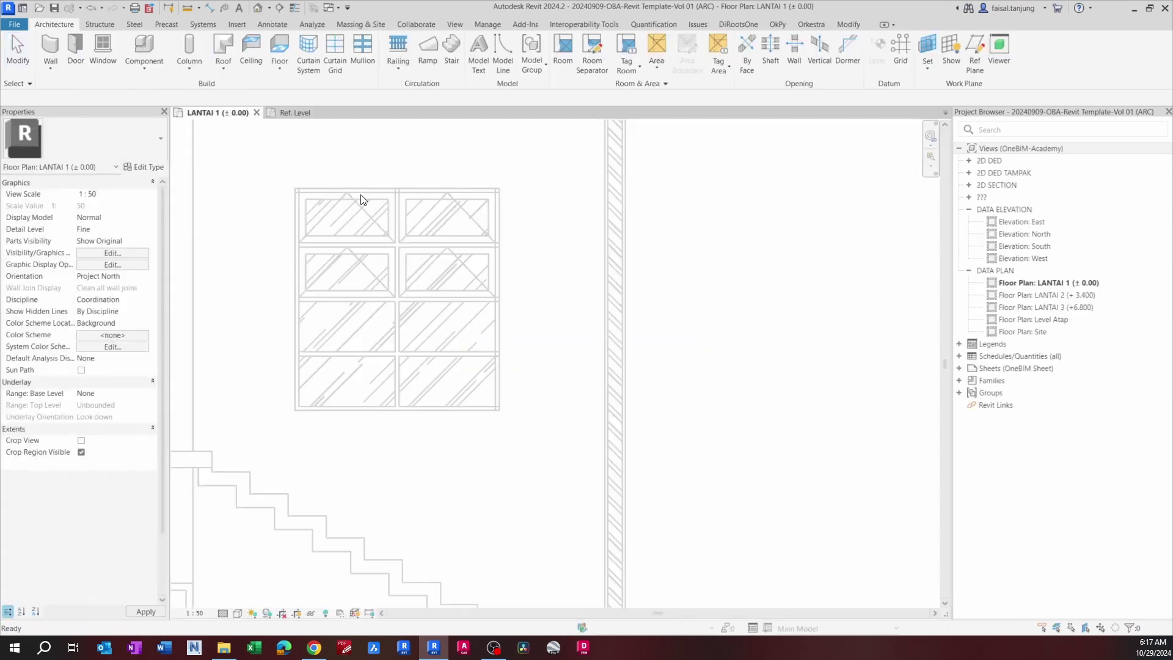
{"action": "left_click", "coordinate": [400, 231]}
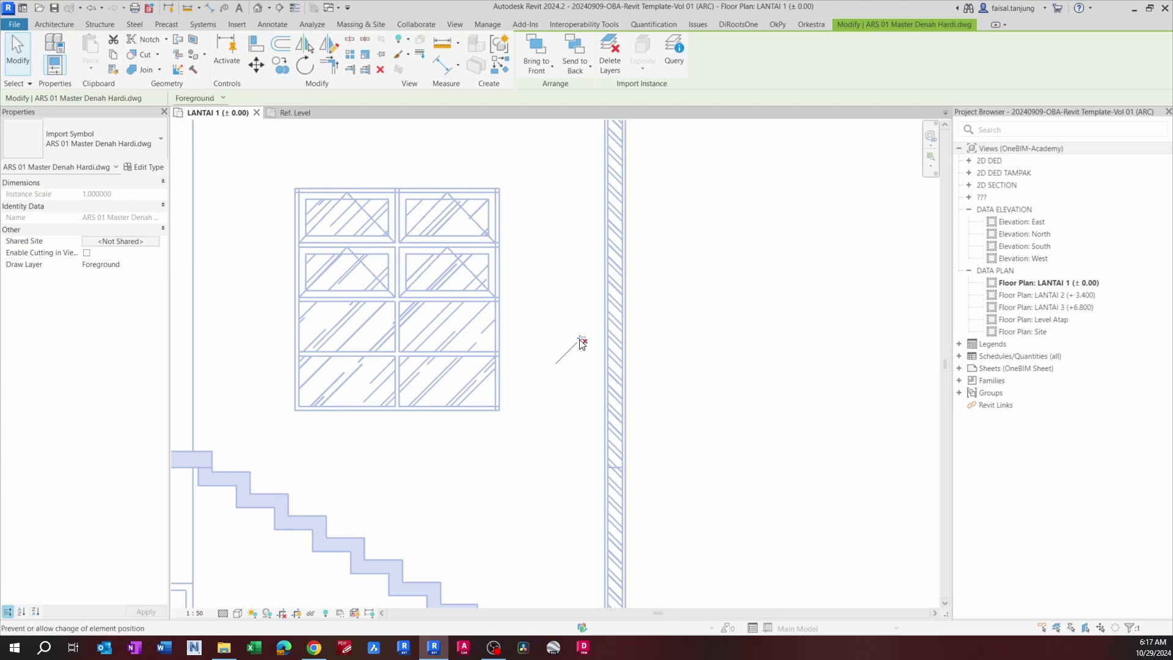
{"action": "right_click", "coordinate": [409, 290]}
{"action": "left_click", "coordinate": [394, 263]}
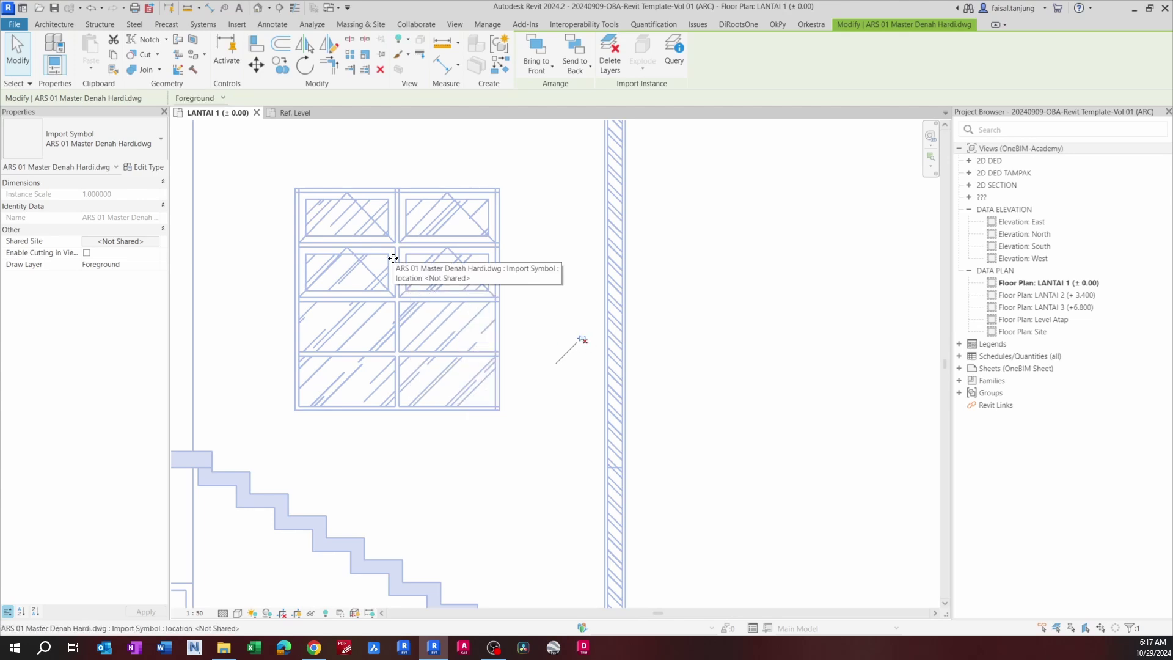
{"action": "left_click", "coordinate": [296, 113]}
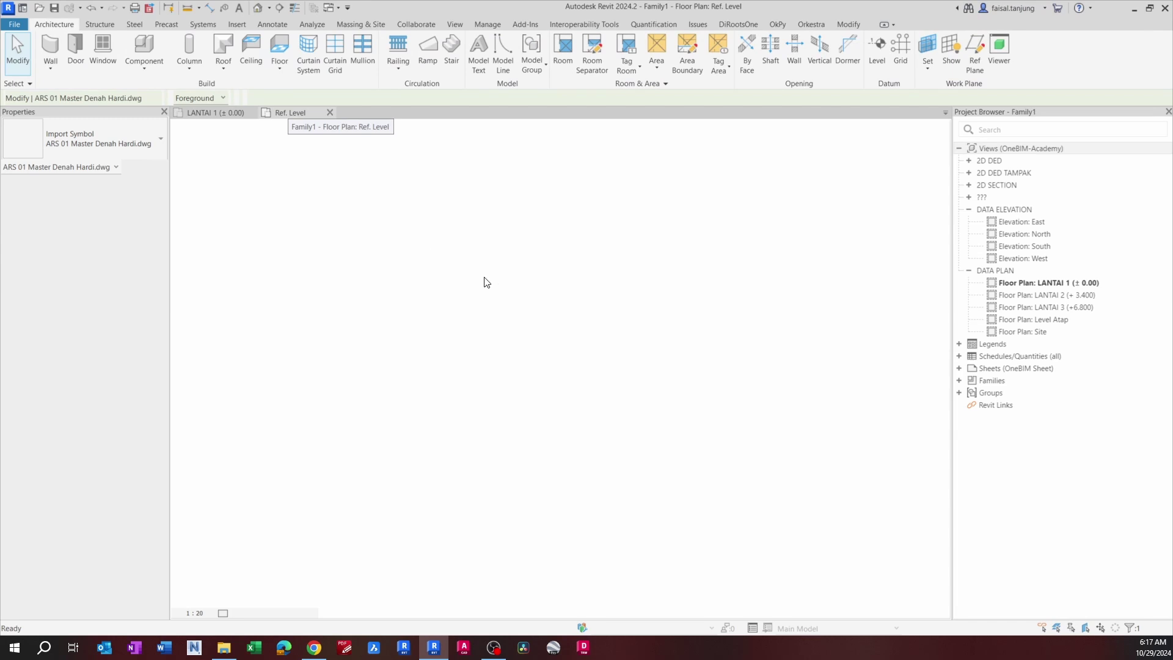
{"action": "key", "text": "ctrl+v"}
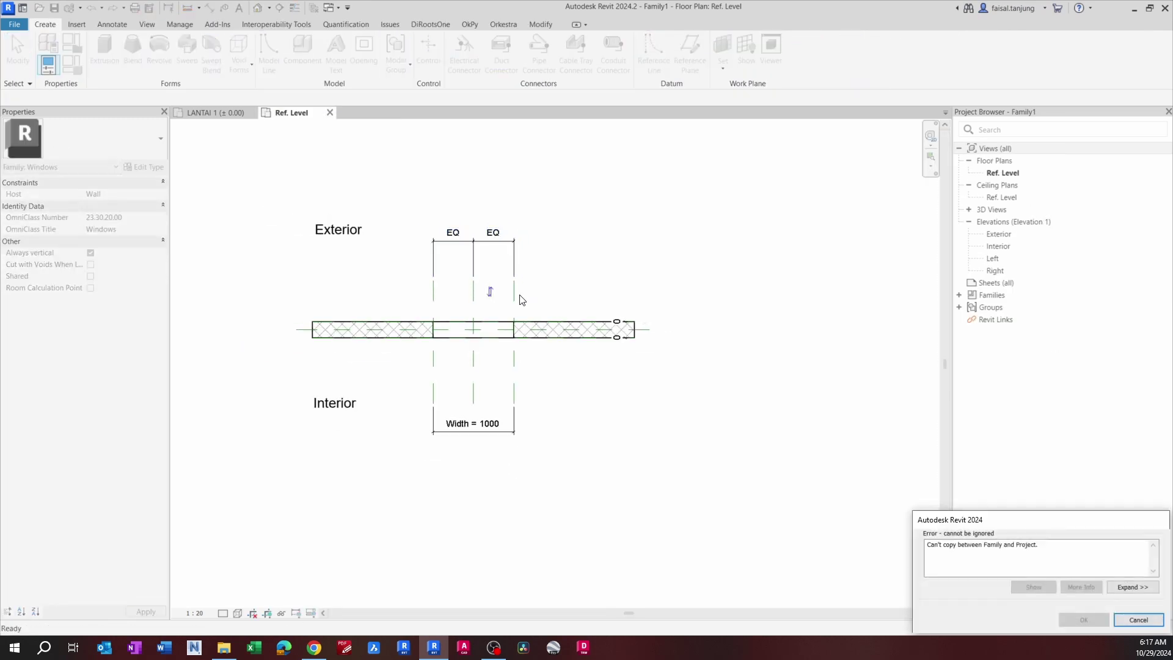
{"action": "left_click", "coordinate": [1139, 620]}
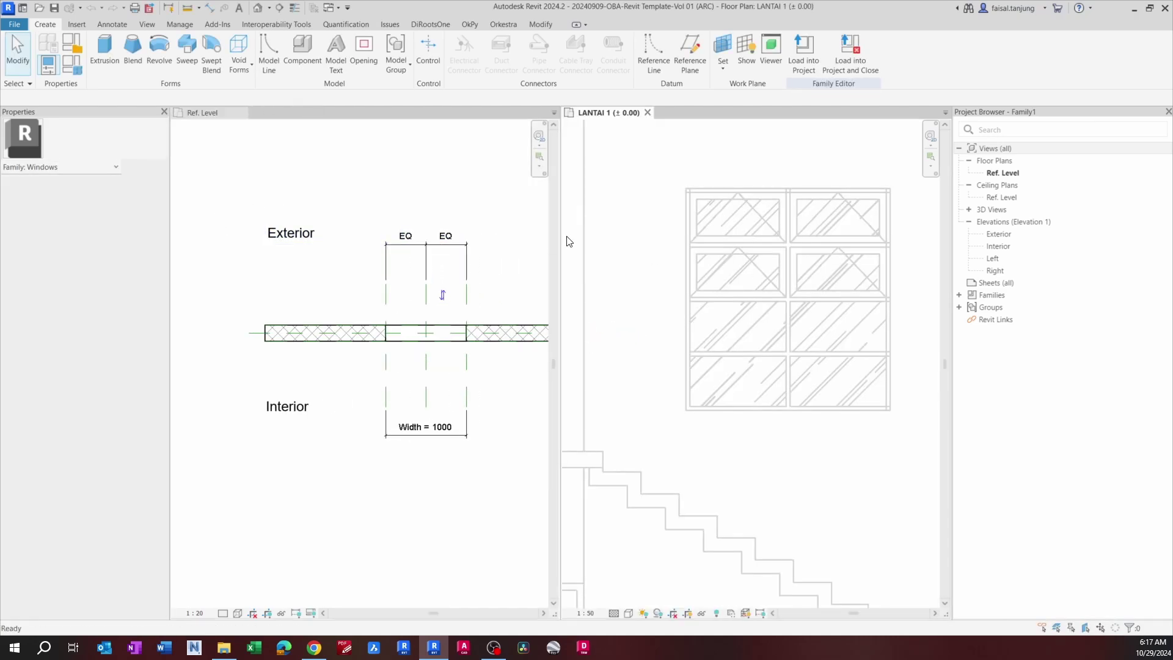
Step: Tile the window family's Ref. Level plan beside the LANTAI 1 view, with the drawn window kept in sight as reference
{"action": "left_click", "coordinate": [411, 262]}
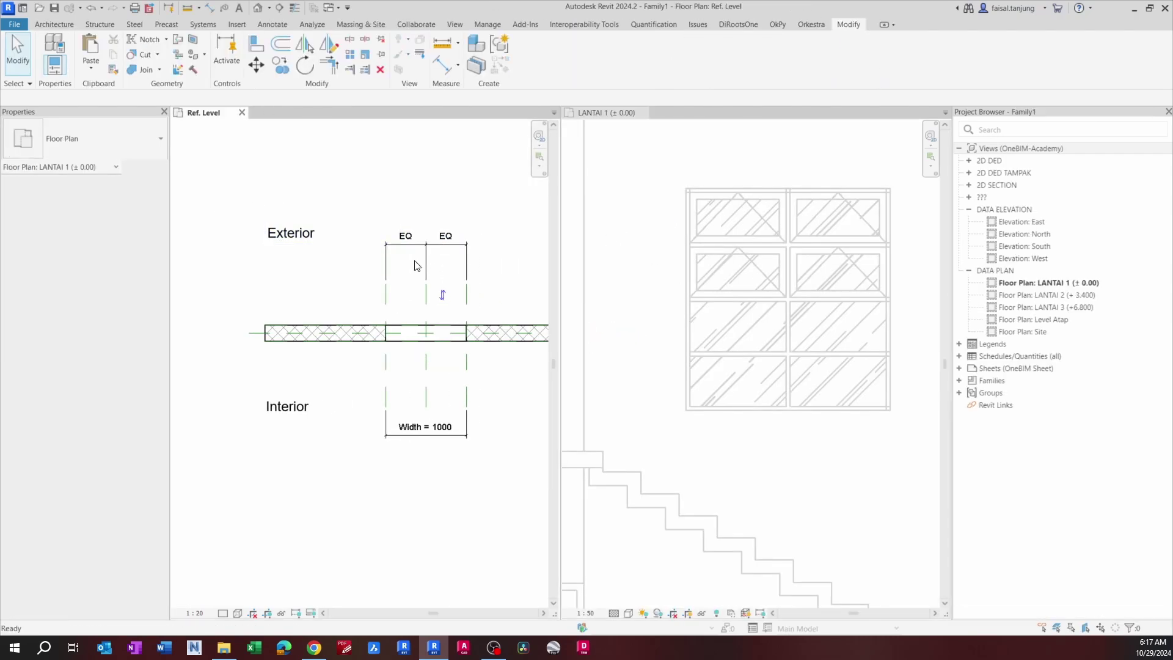
{"action": "scroll", "coordinate": [400, 298], "scroll_direction": "down", "scroll_amount": 1}
{"action": "middle_click_drag", "start_coordinate": [403, 299], "coordinate": [354, 267]}
{"action": "scroll", "coordinate": [353, 266], "scroll_direction": "up", "scroll_amount": 2}
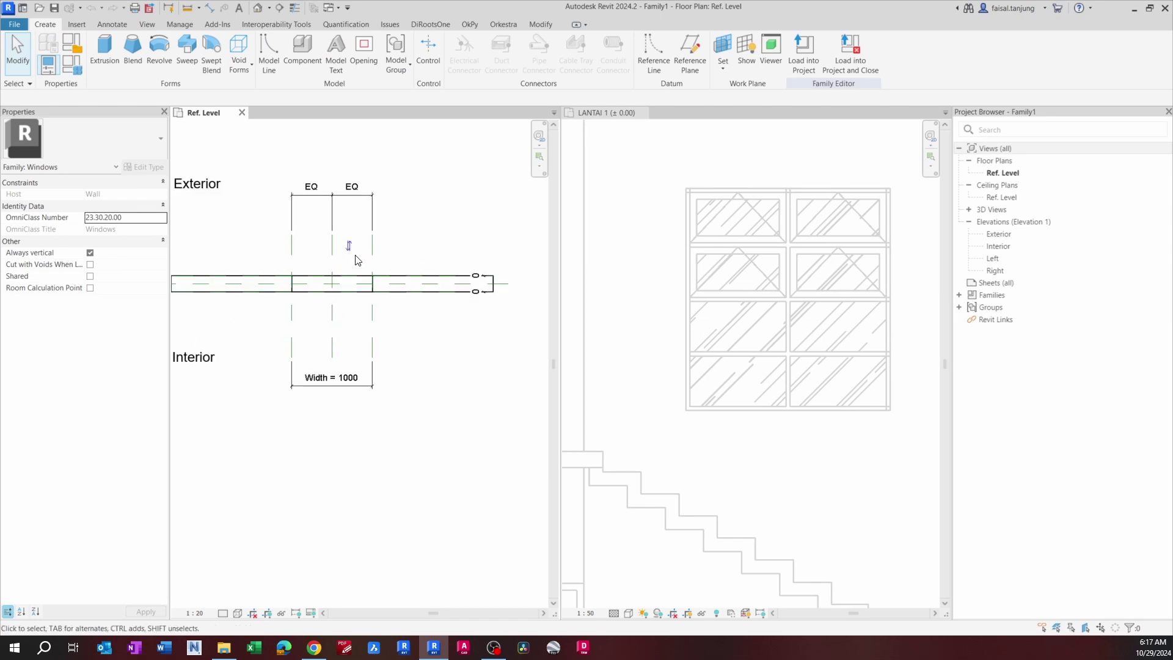
{"action": "left_click", "coordinate": [735, 254]}
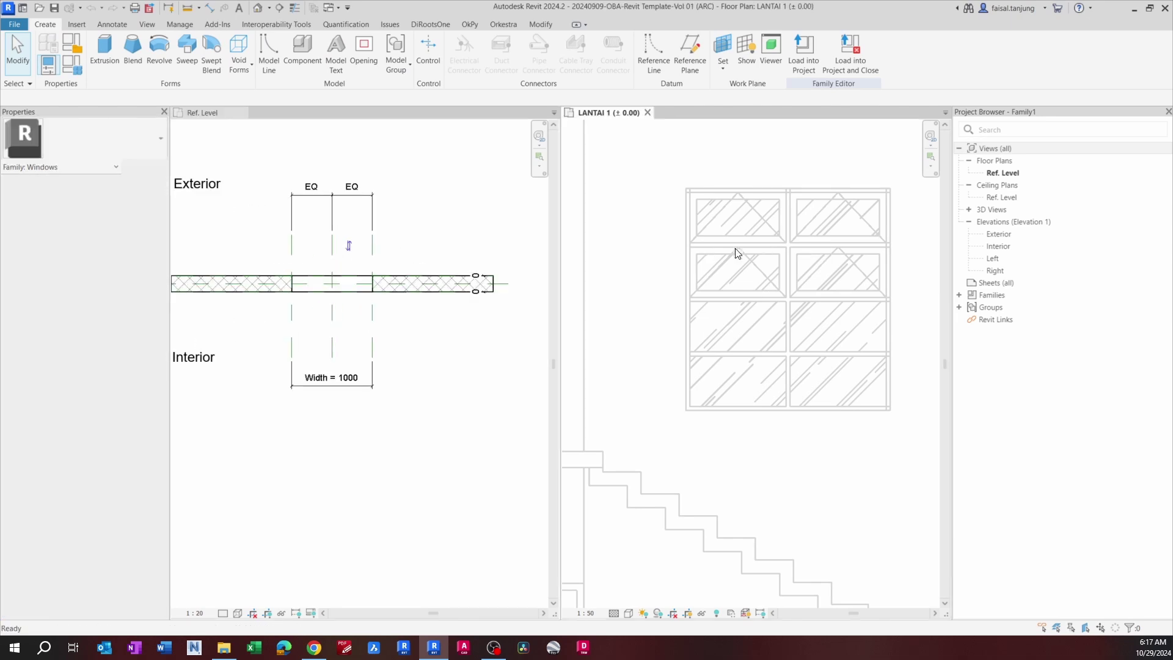
{"action": "left_click", "coordinate": [474, 246]}
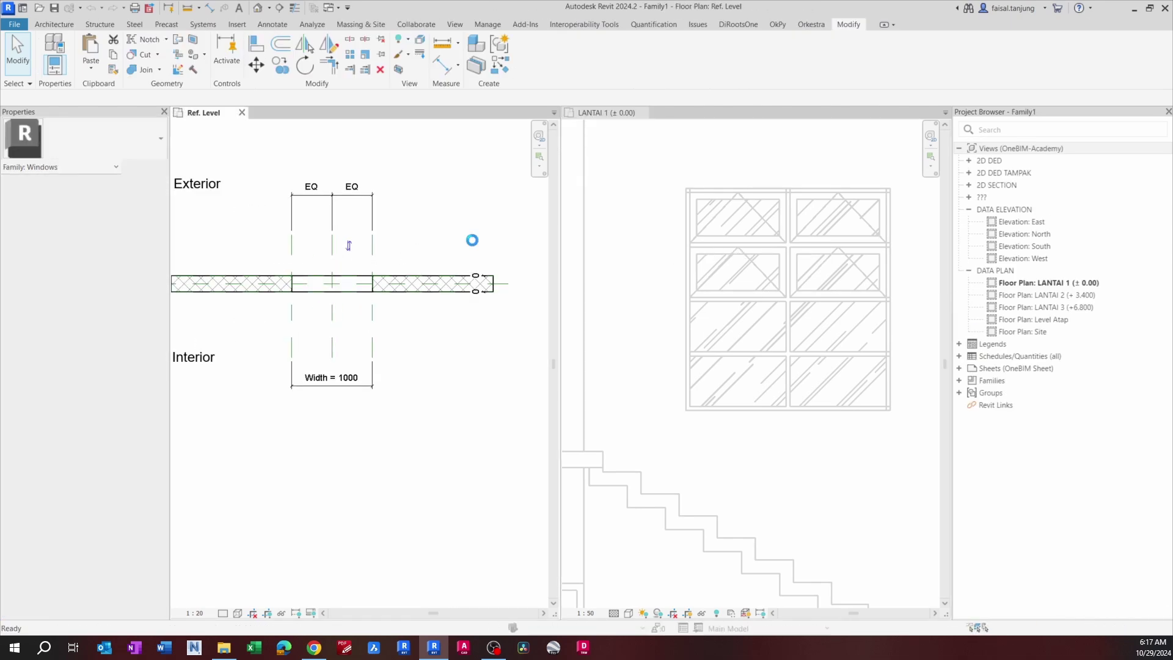
Step: Dimension the overall width and height of the drawn two-column window in the LANTAI 1 view
{"action": "left_click", "coordinate": [739, 184]}
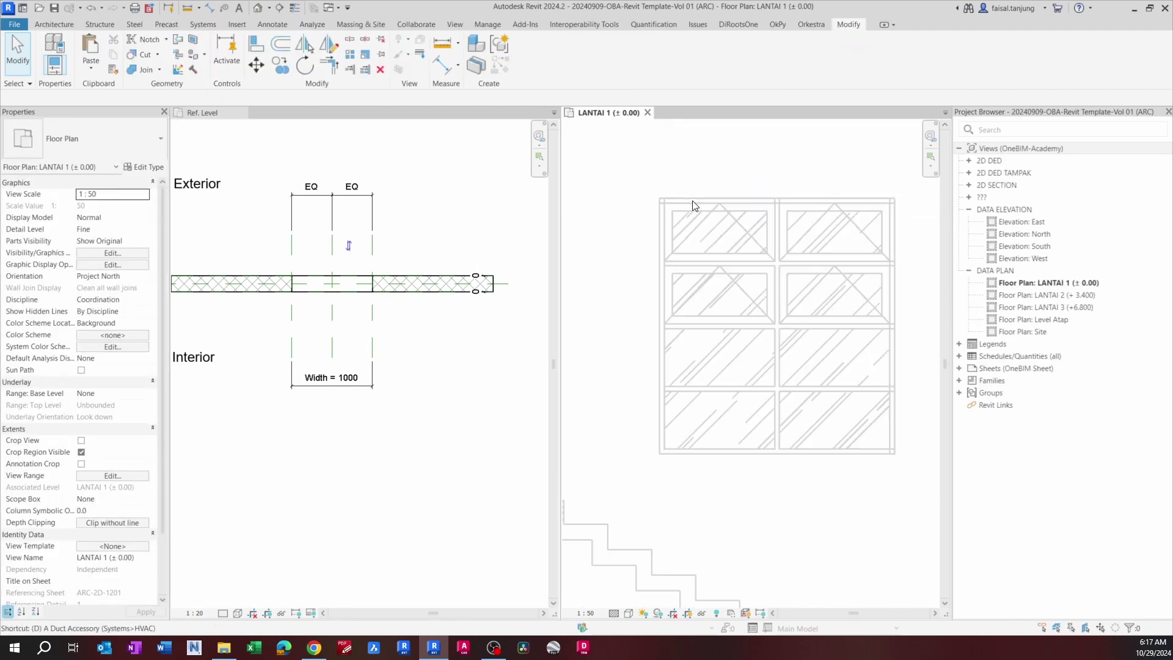
{"action": "key", "text": "d"}
{"action": "key", "text": "i"}
{"action": "left_click", "coordinate": [661, 226]}
{"action": "left_click", "coordinate": [871, 227]}
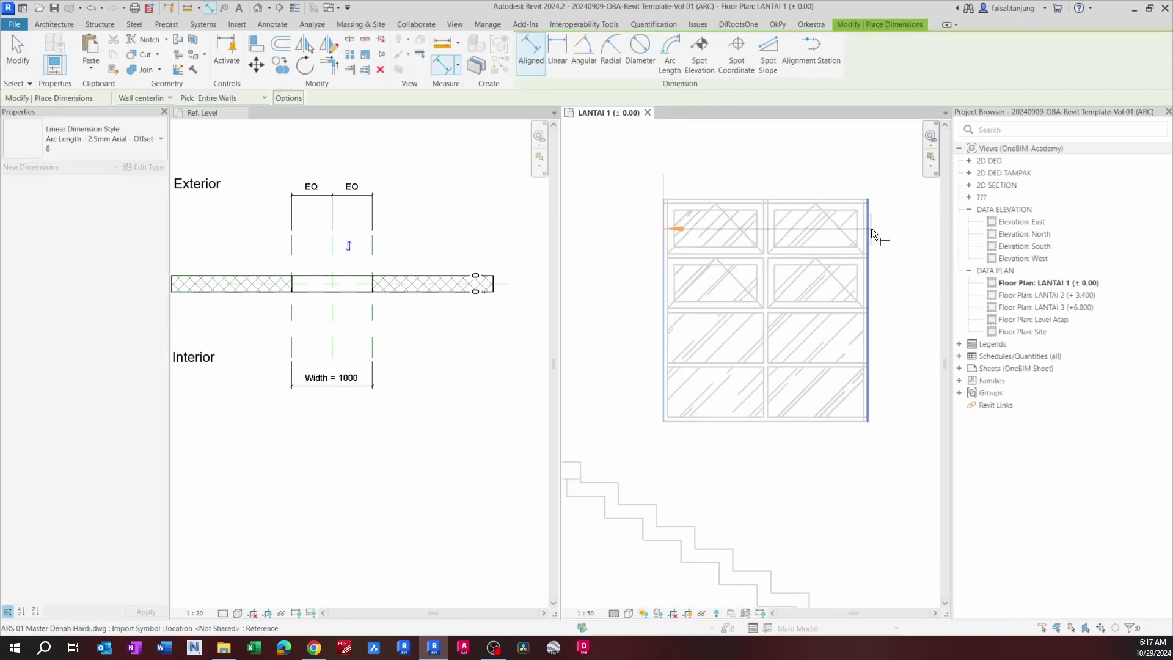
{"action": "scroll", "coordinate": [696, 197], "scroll_direction": "up", "scroll_amount": 2}
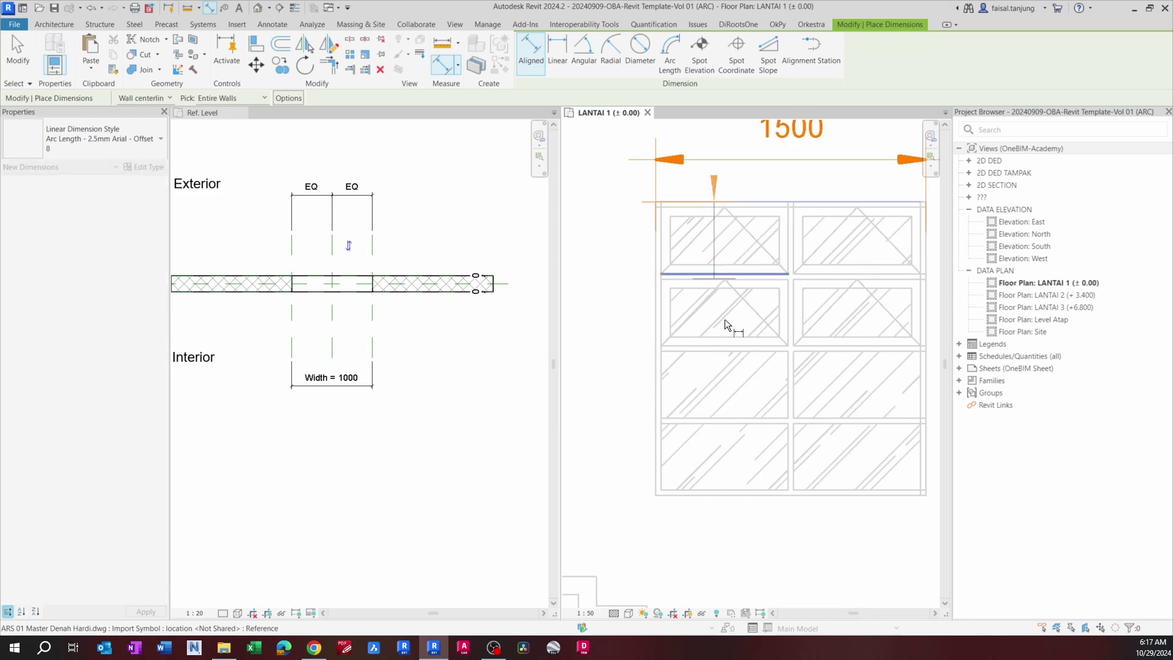
{"action": "left_click", "coordinate": [713, 495]}
{"action": "left_click", "coordinate": [615, 496]}
{"action": "scroll", "coordinate": [598, 327], "scroll_direction": "down", "scroll_amount": 2}
{"action": "middle_click_drag", "start_coordinate": [599, 327], "coordinate": [643, 329]}
{"action": "key", "text": "Escape"}
Step: Set the window family's Width parameter to 1500 and its Height parameter to 1630
{"action": "left_click", "coordinate": [338, 251]}
{"action": "scroll", "coordinate": [331, 270], "scroll_direction": "up", "scroll_amount": 4}
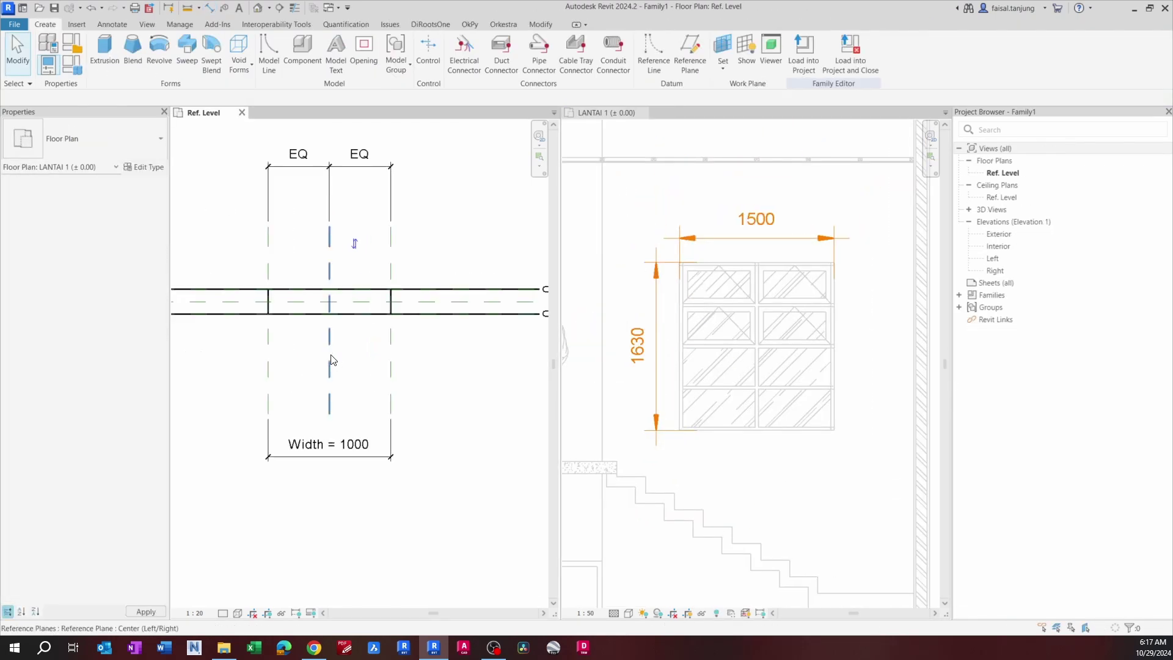
{"action": "middle_click_drag", "start_coordinate": [325, 383], "coordinate": [335, 397]}
{"action": "scroll", "coordinate": [357, 462], "scroll_direction": "down", "scroll_amount": 3}
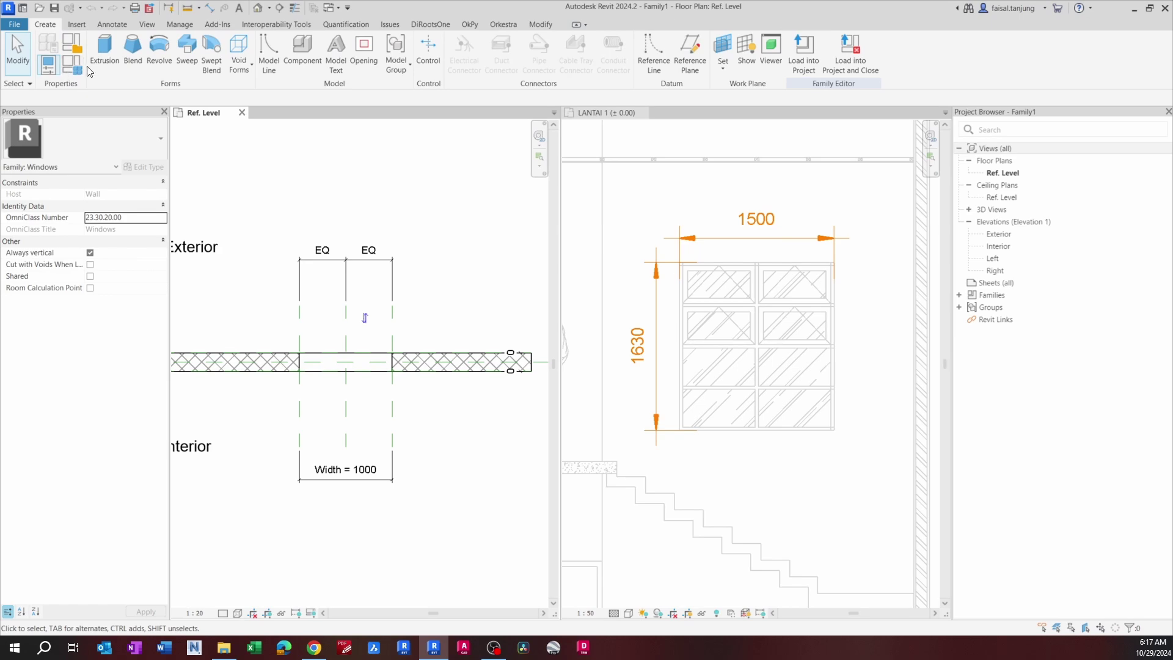
{"action": "left_click", "coordinate": [66, 72]}
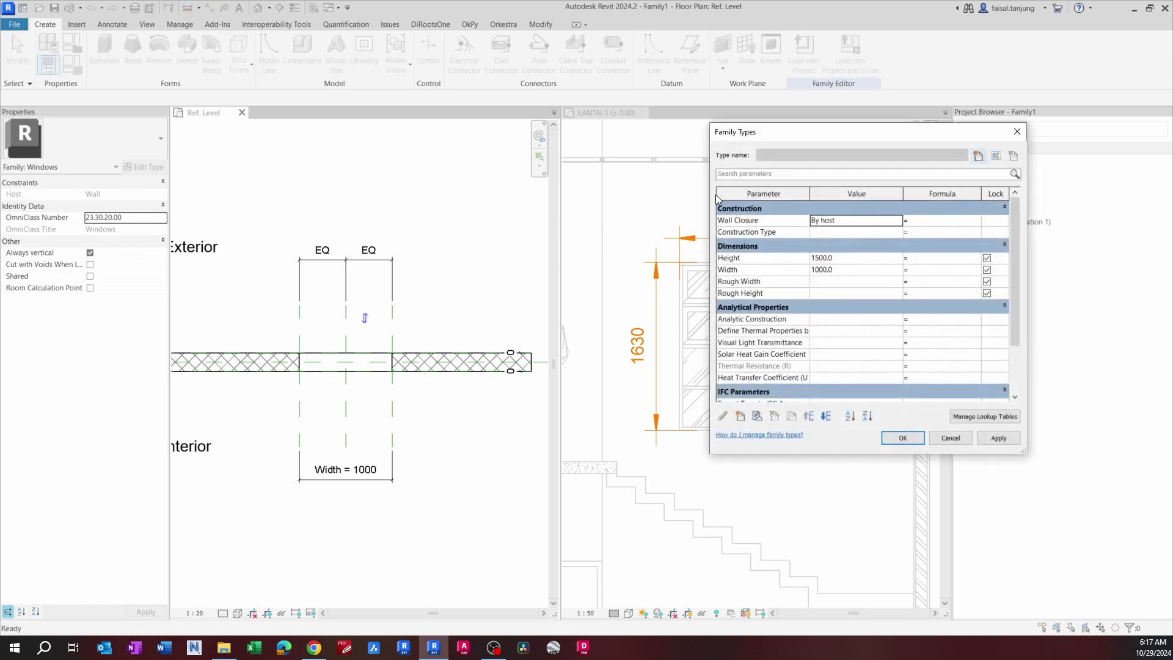
{"action": "key", "text": "Escape"}
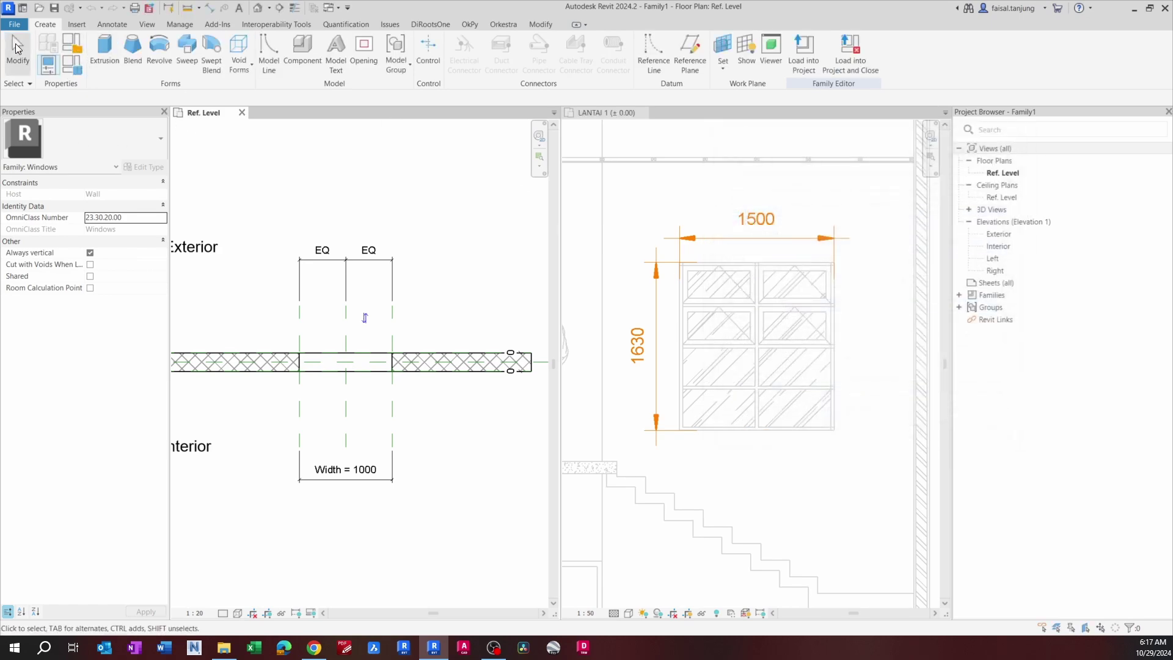
{"action": "left_click", "coordinate": [78, 71]}
{"action": "left_click_drag", "start_coordinate": [818, 142], "coordinate": [601, 139]}
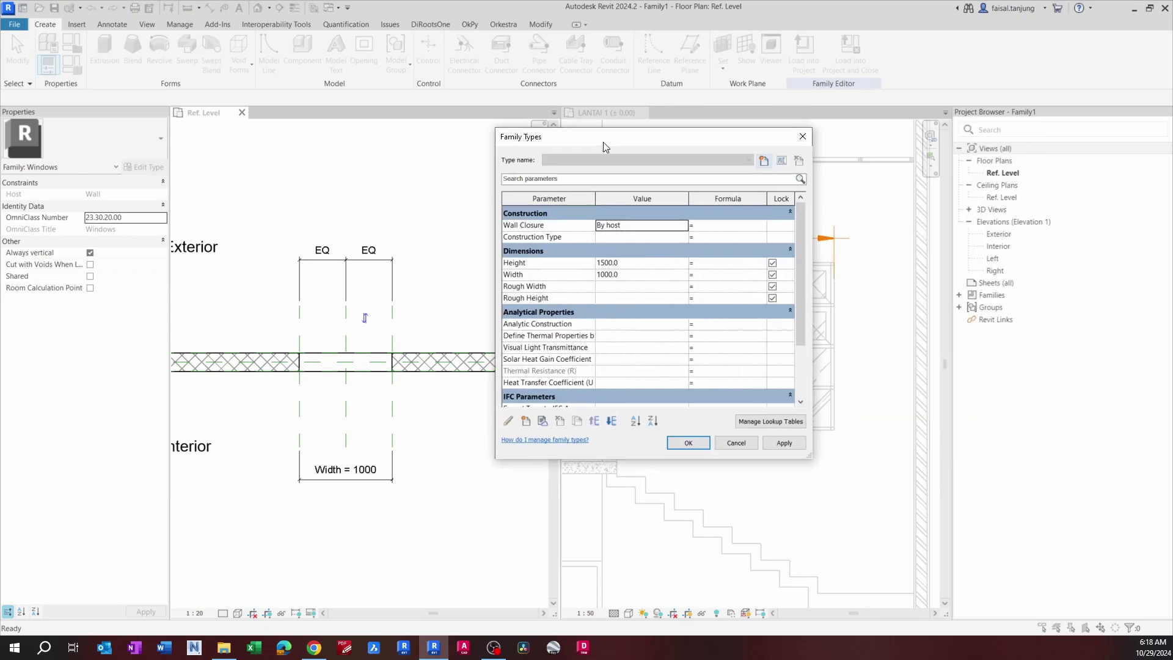
{"action": "left_click", "coordinate": [639, 255]}
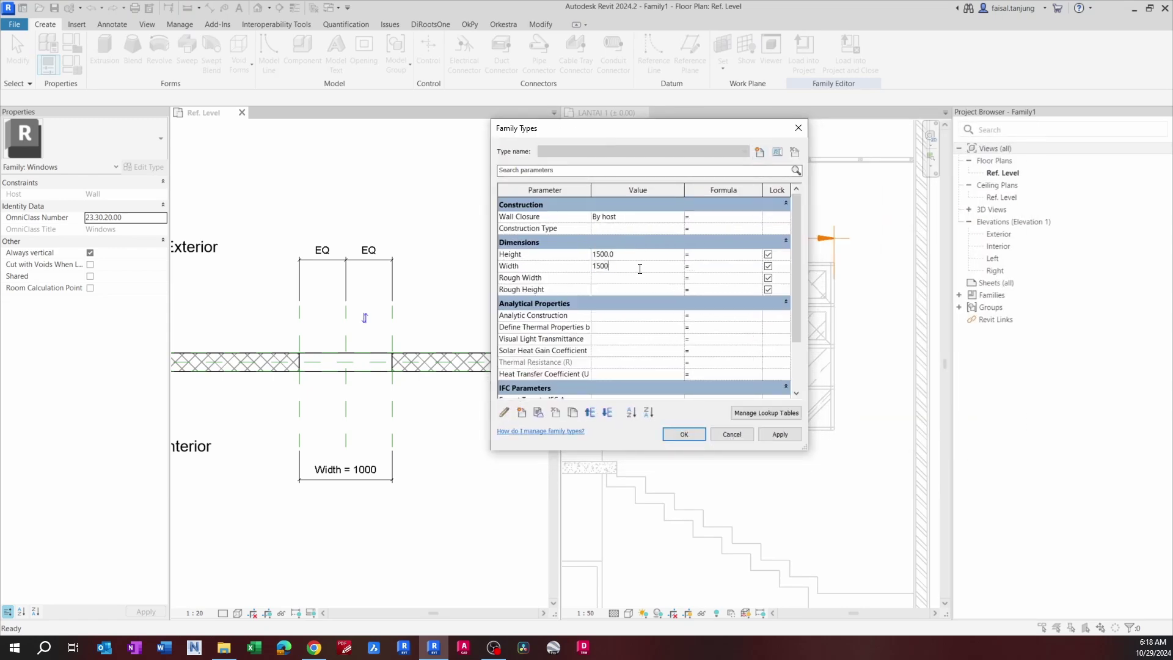
{"action": "left_click_drag", "start_coordinate": [646, 133], "coordinate": [445, 115]}
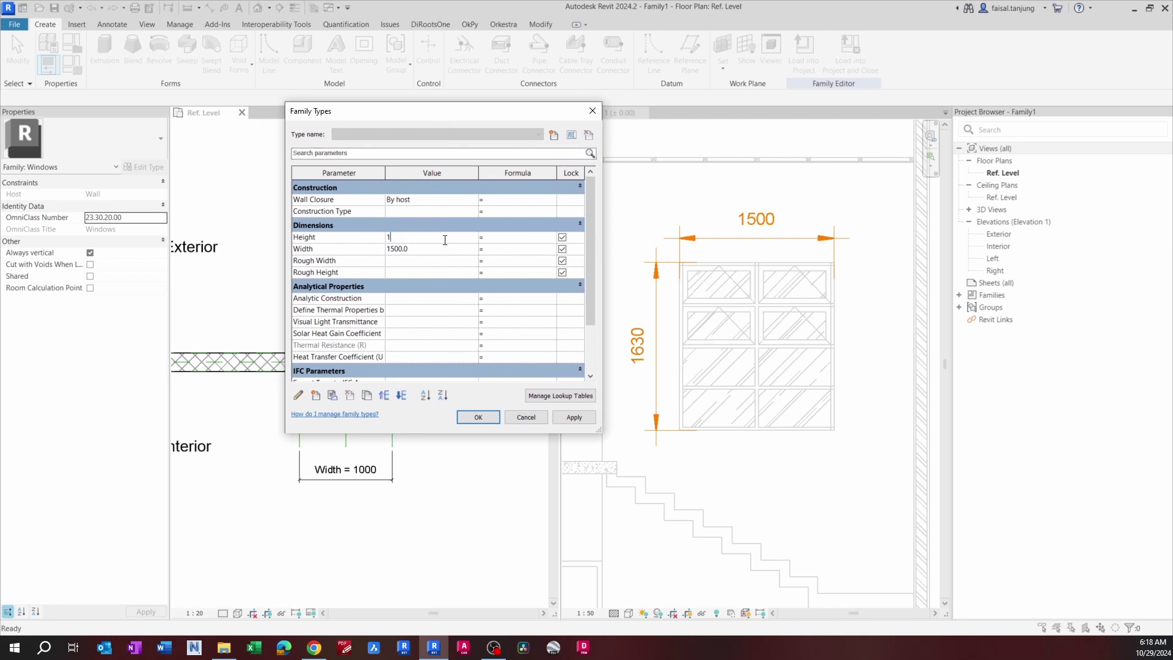
{"action": "left_click", "coordinate": [487, 419]}
{"action": "scroll", "coordinate": [392, 280], "scroll_direction": "up", "scroll_amount": 1}
{"action": "middle_click_drag", "start_coordinate": [374, 290], "coordinate": [400, 295]}
{"action": "scroll", "coordinate": [392, 281], "scroll_direction": "down", "scroll_amount": 2}
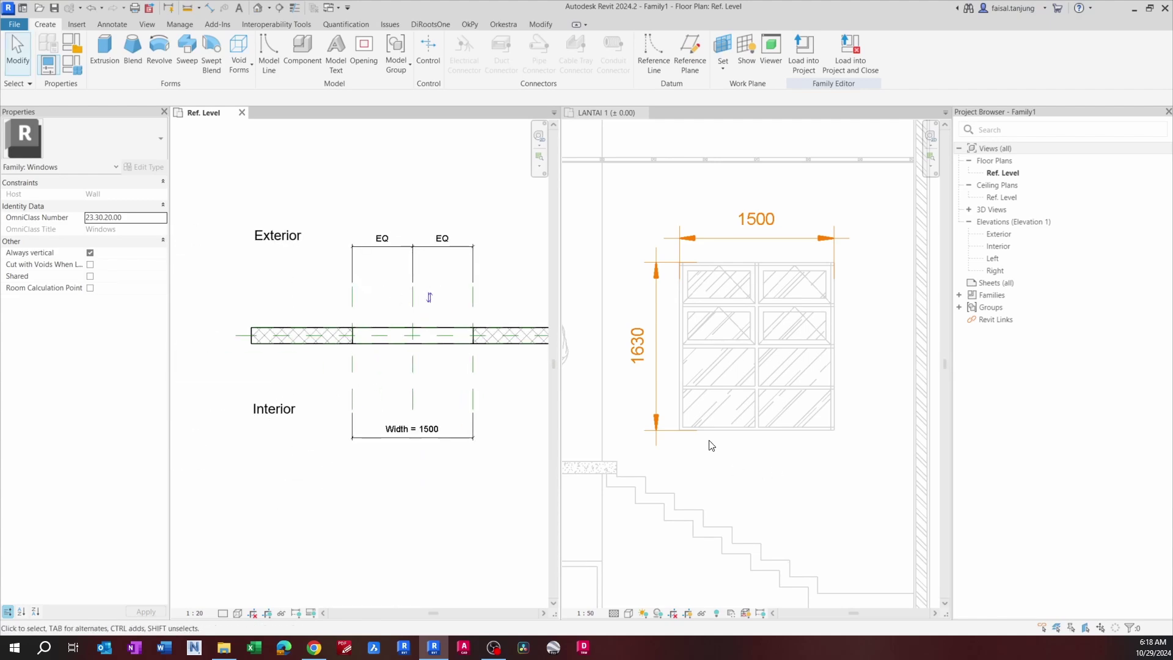
Step: Measure the frame thickness at the lower corner of the drawn window in LANTAI 1 with a temporary detail line
{"action": "scroll", "coordinate": [684, 421], "scroll_direction": "up", "scroll_amount": 3}
{"action": "middle_click_drag", "start_coordinate": [603, 436], "coordinate": [666, 424]}
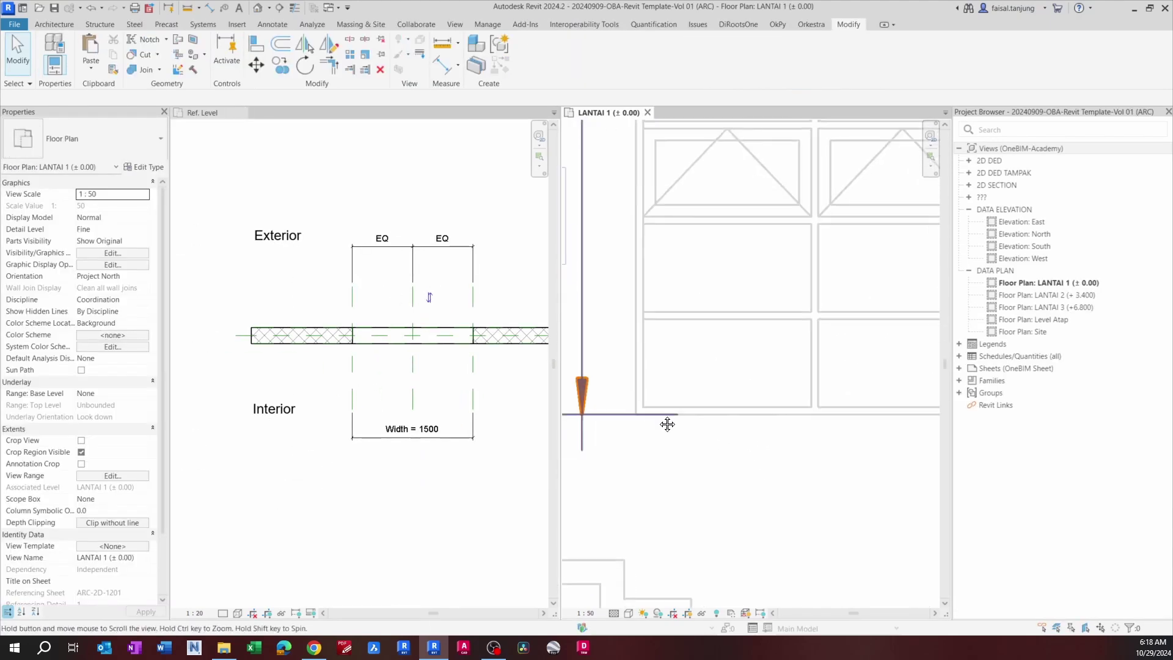
{"action": "key", "text": "d"}
{"action": "key", "text": "l"}
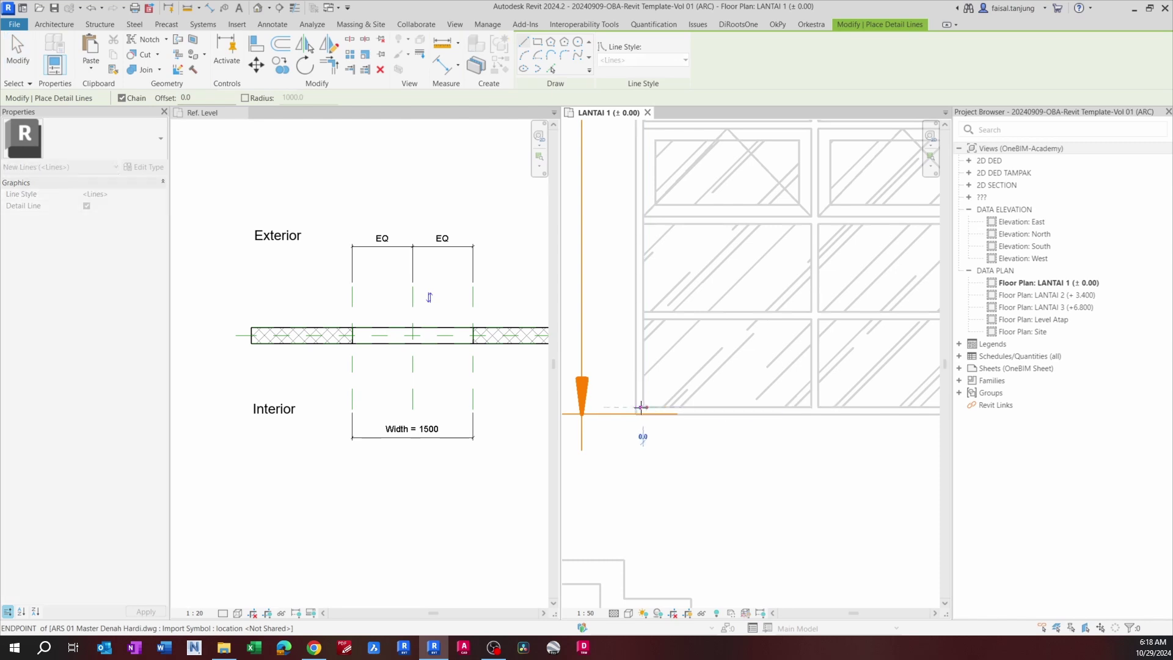
{"action": "scroll", "coordinate": [641, 407], "scroll_direction": "up", "scroll_amount": 3}
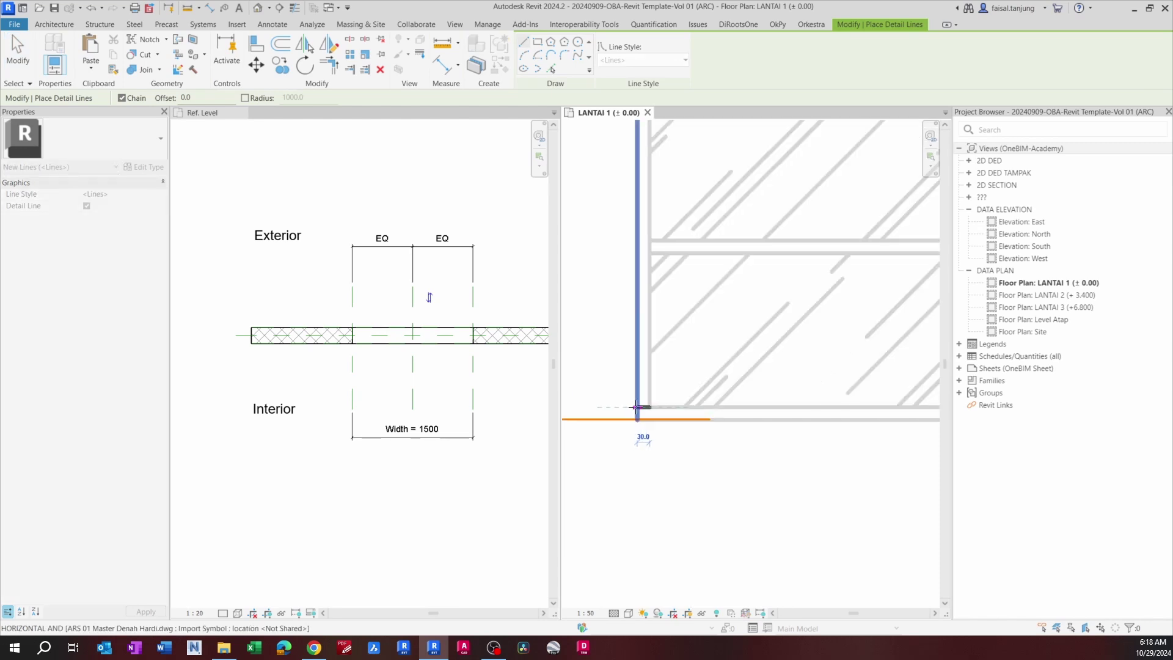
{"action": "scroll", "coordinate": [637, 407], "scroll_direction": "down", "scroll_amount": 5}
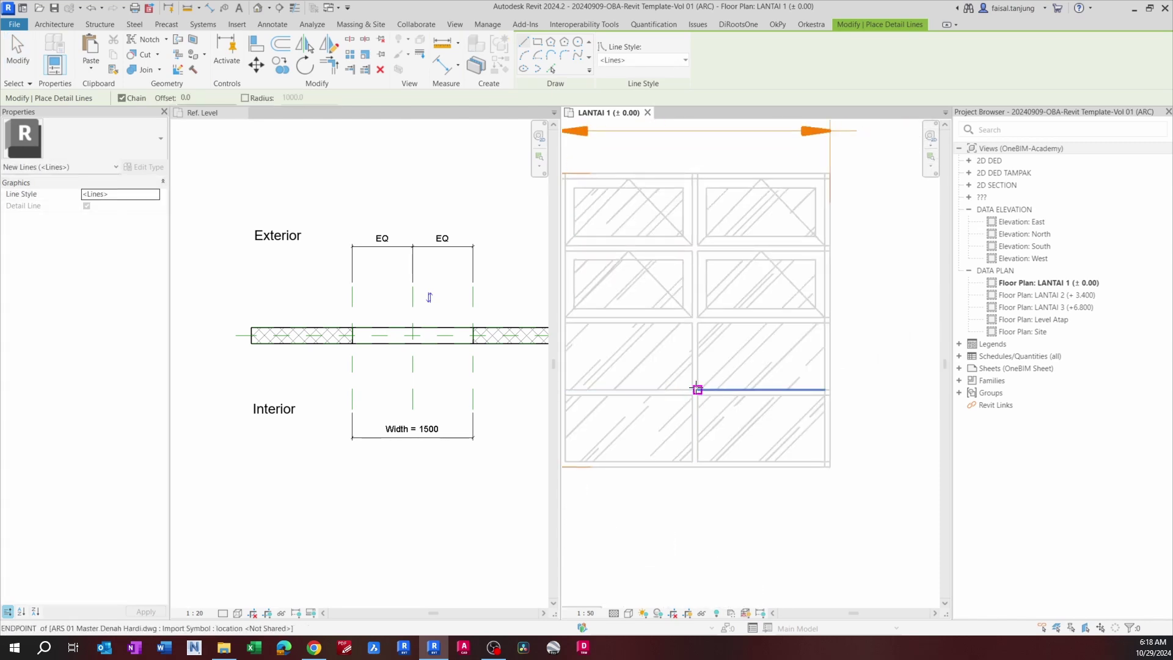
{"action": "scroll", "coordinate": [696, 388], "scroll_direction": "down", "scroll_amount": 3}
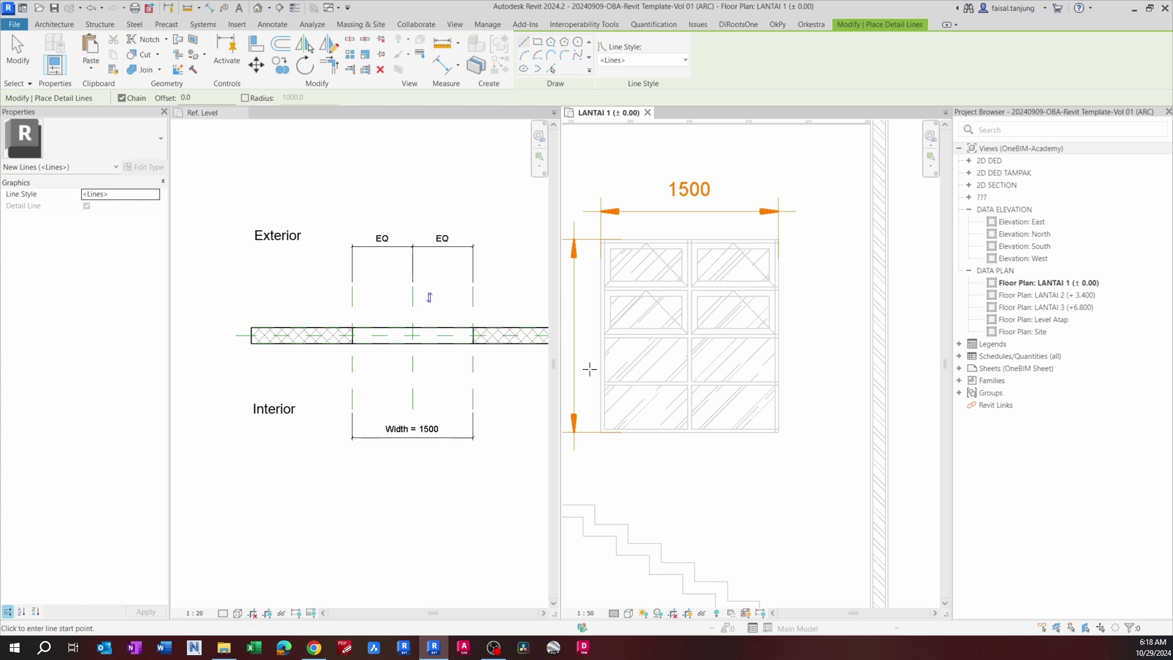
{"action": "key", "text": "Escape"}
{"action": "key", "text": "Escape"}
Step: Open the Interior elevation of the window family
{"action": "left_click", "coordinate": [394, 317]}
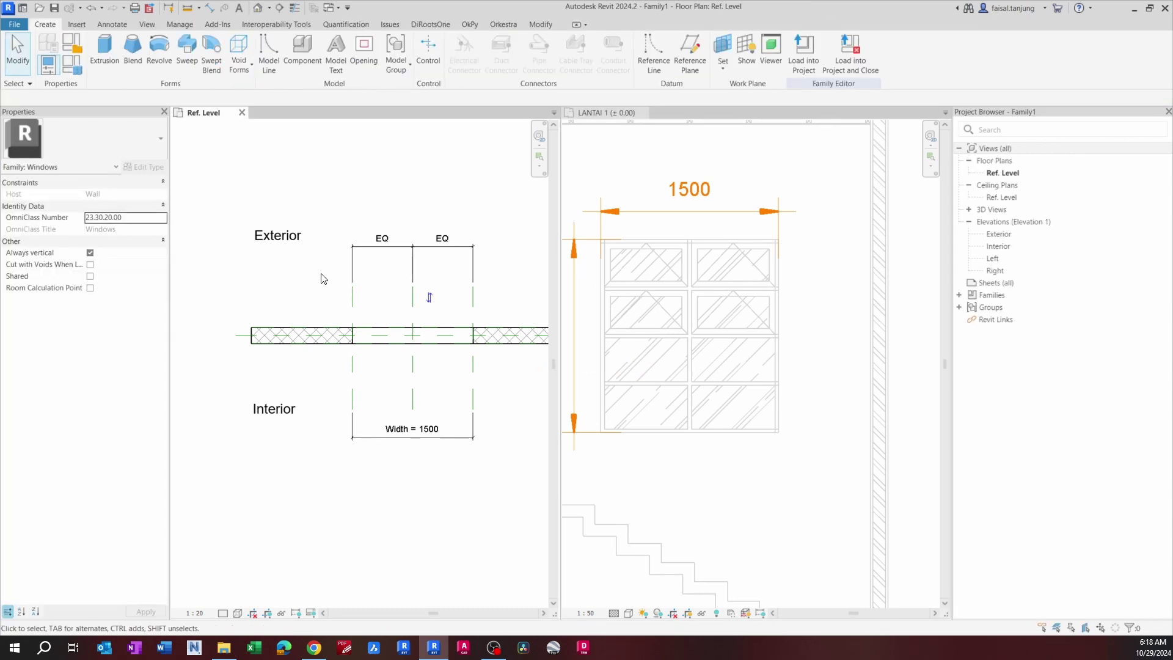
{"action": "double_click", "coordinate": [1001, 246]}
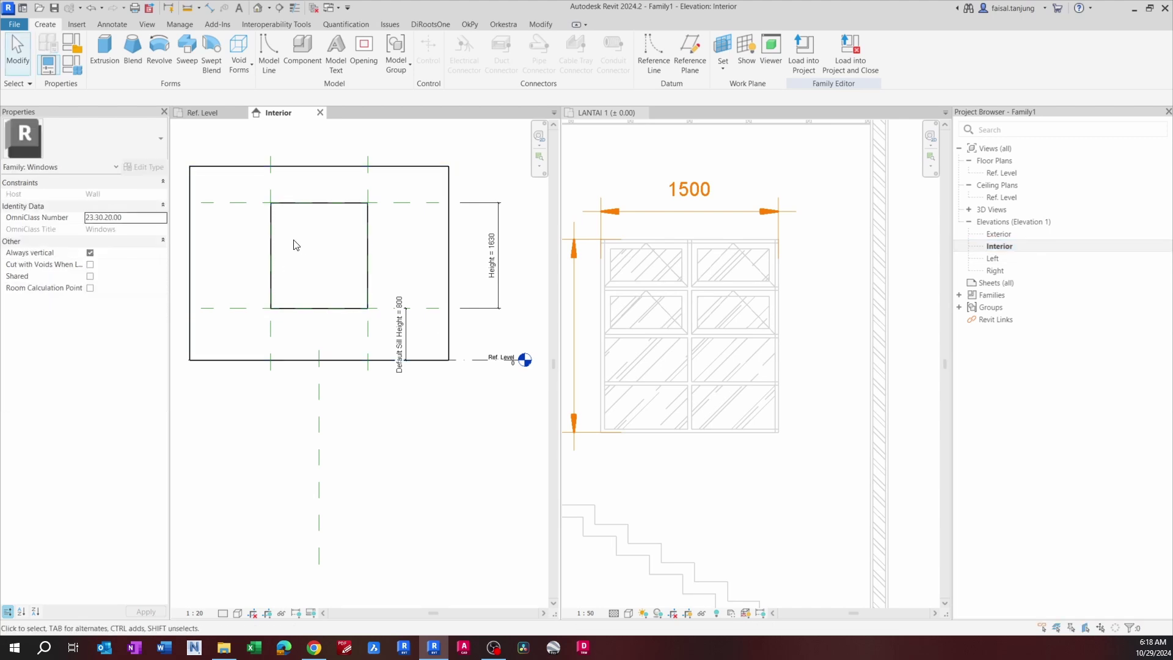
{"action": "scroll", "coordinate": [332, 260], "scroll_direction": "up", "scroll_amount": 4}
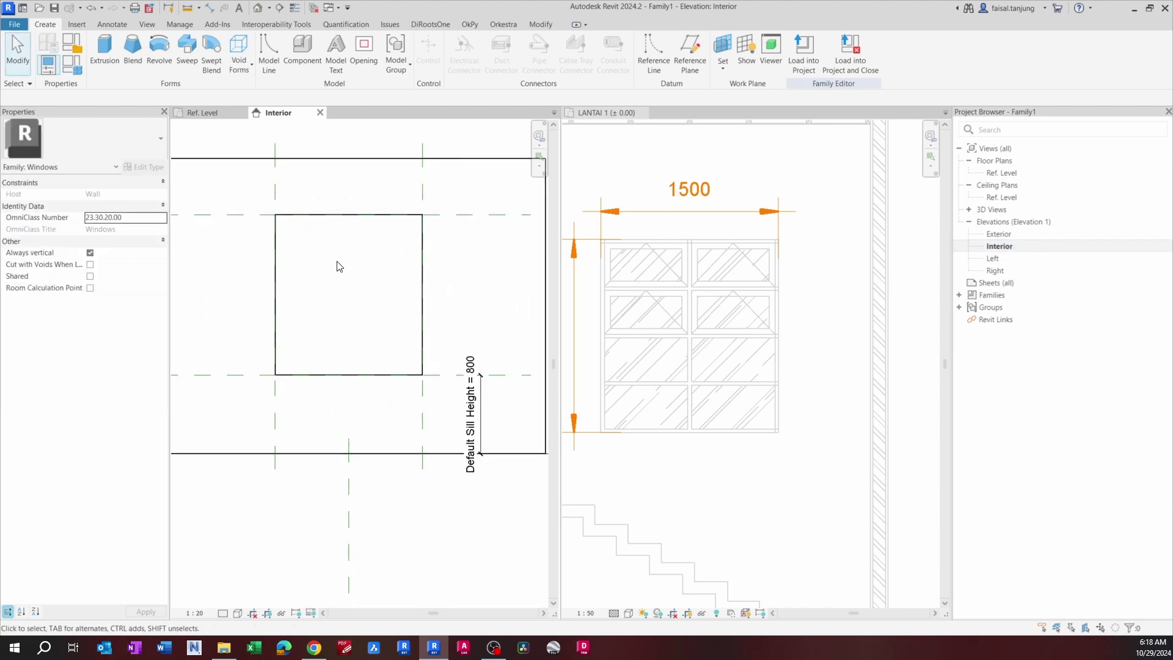
{"action": "middle_click_drag", "start_coordinate": [336, 265], "coordinate": [332, 280]}
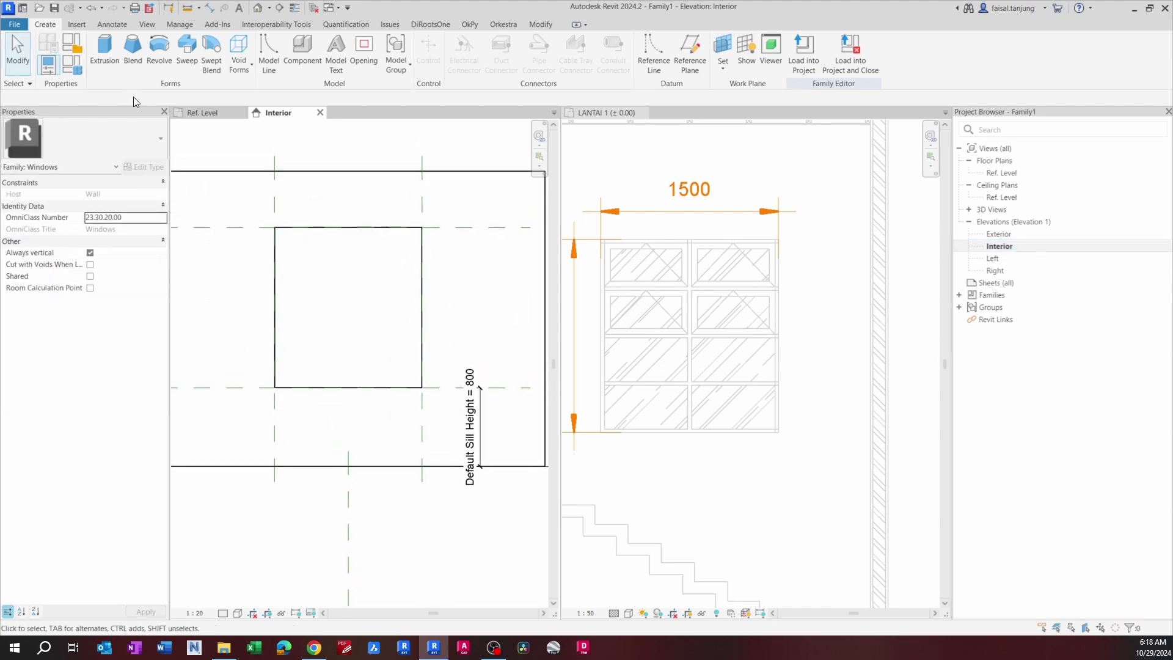
Step: Start an extrusion with a depth of 150 and sketch the outer frame rectangle along the window opening, locked to its four reference planes
{"action": "left_click", "coordinate": [104, 52]}
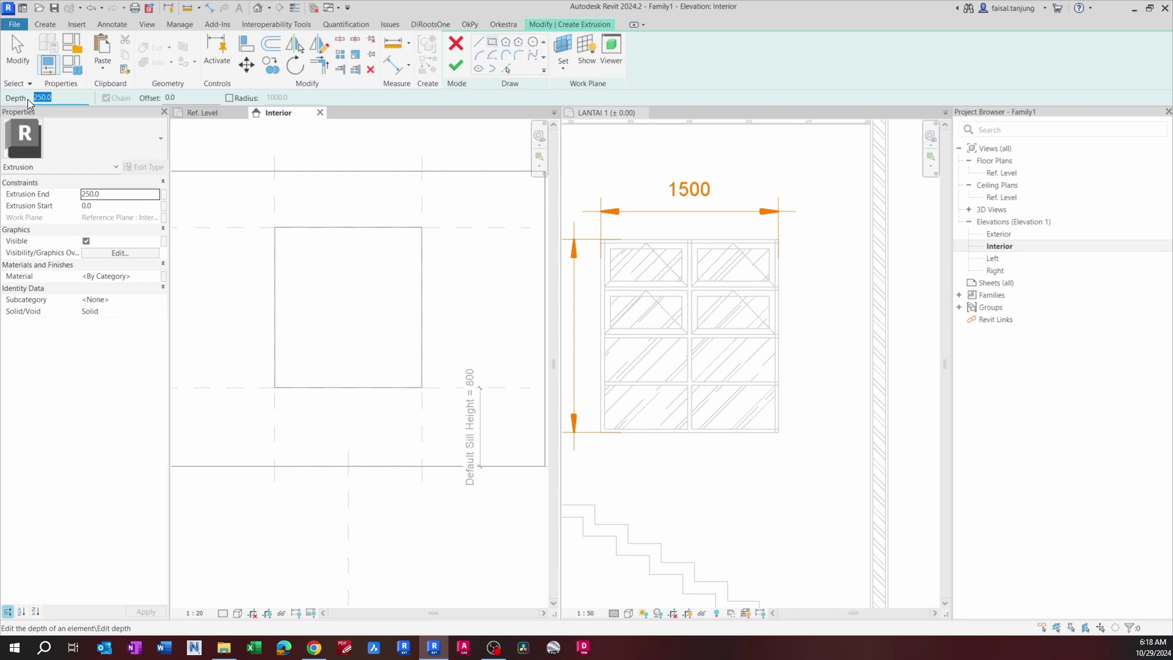
{"action": "type", "text": "50"}
{"action": "key", "text": "BackSpace"}
{"action": "type", "text": "150"}
{"action": "key", "text": "Return"}
{"action": "scroll", "coordinate": [391, 227], "scroll_direction": "up", "scroll_amount": 1}
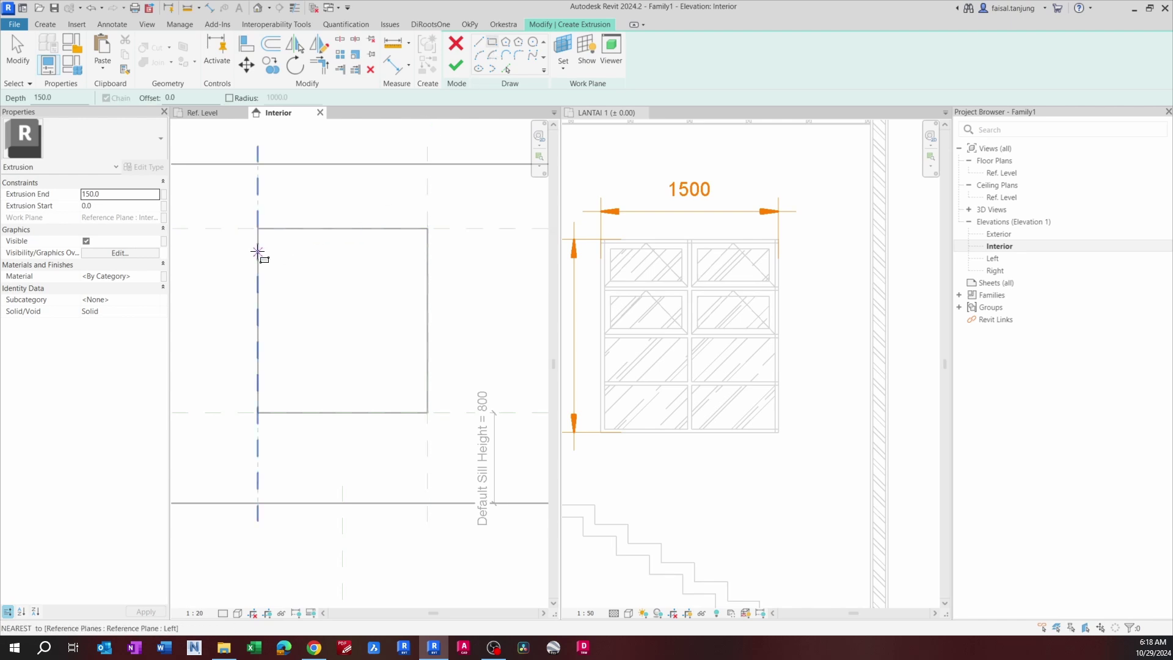
{"action": "left_click", "coordinate": [257, 229]}
{"action": "left_click", "coordinate": [428, 412]}
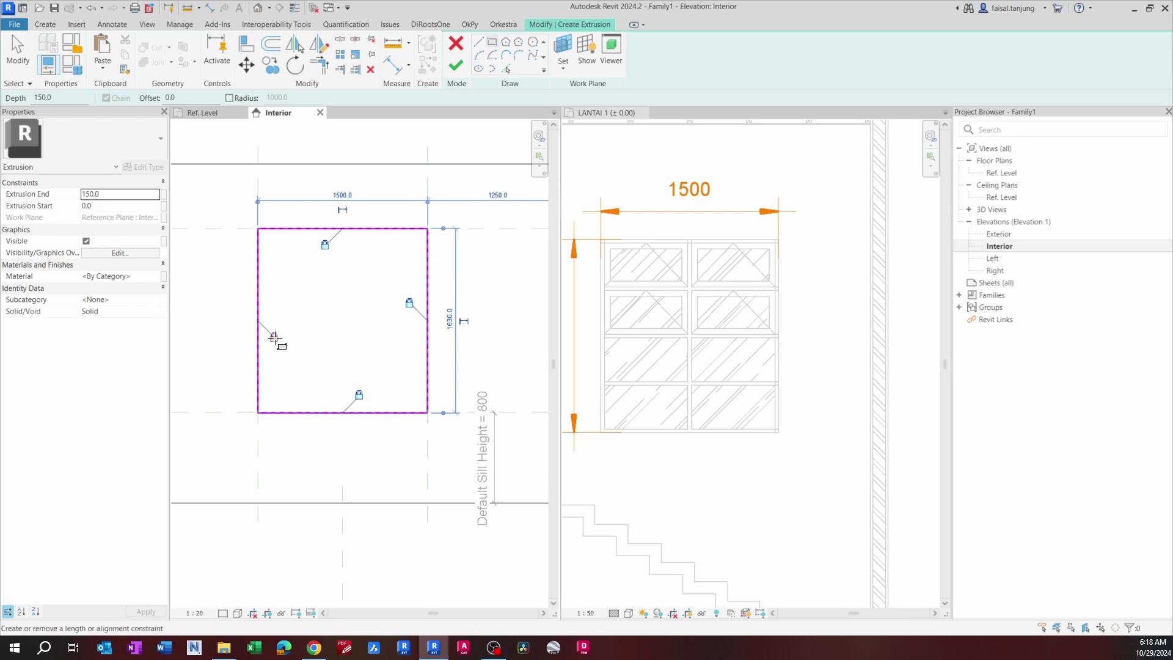
{"action": "middle_click_drag", "start_coordinate": [361, 328], "coordinate": [380, 335]}
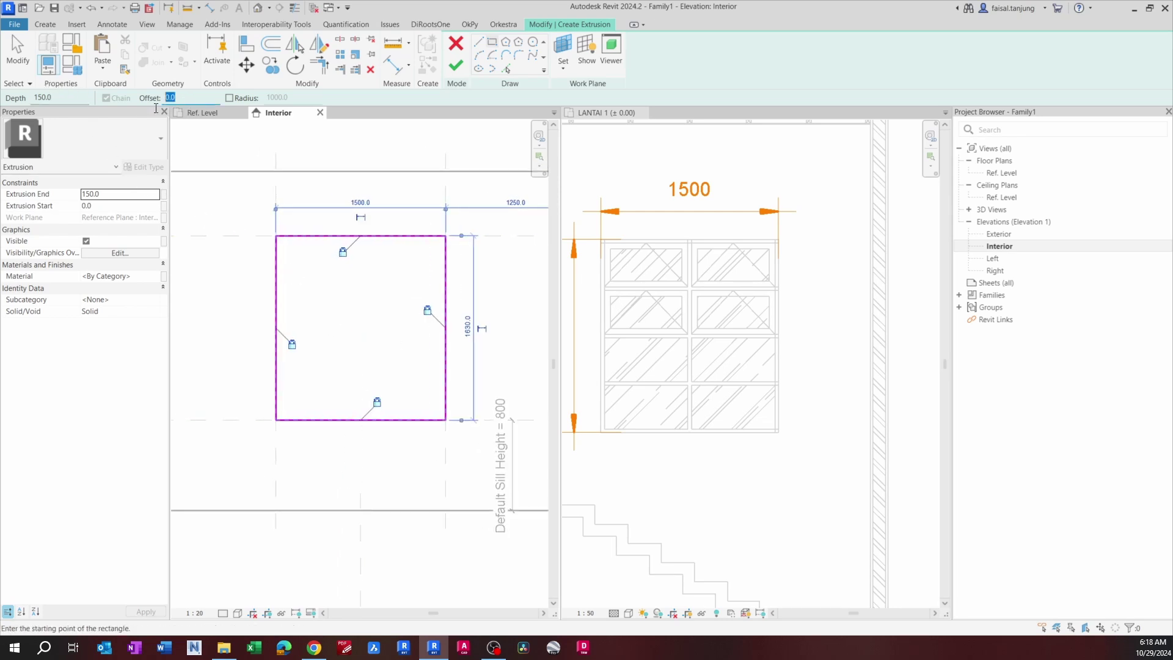
Step: Sketch the inner frame rectangle with a 30 mm inward offset from the opening's corners and lock its four sides
{"action": "left_click", "coordinate": [276, 236]}
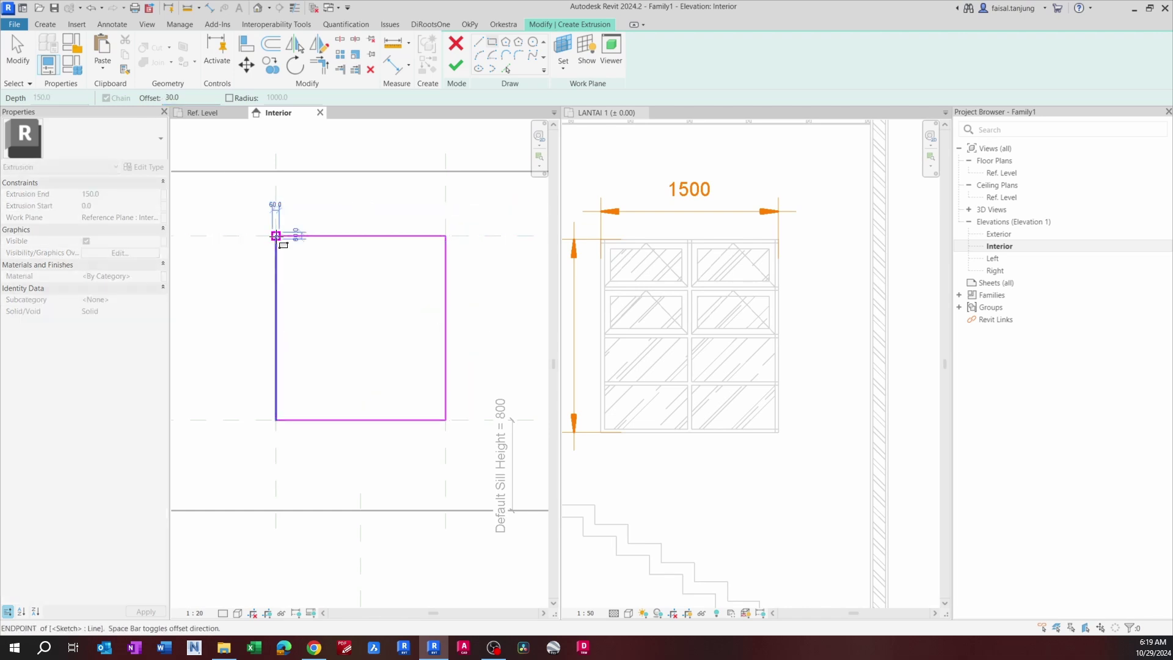
{"action": "left_click", "coordinate": [445, 420]}
{"action": "middle_click_drag", "start_coordinate": [395, 330], "coordinate": [392, 369]}
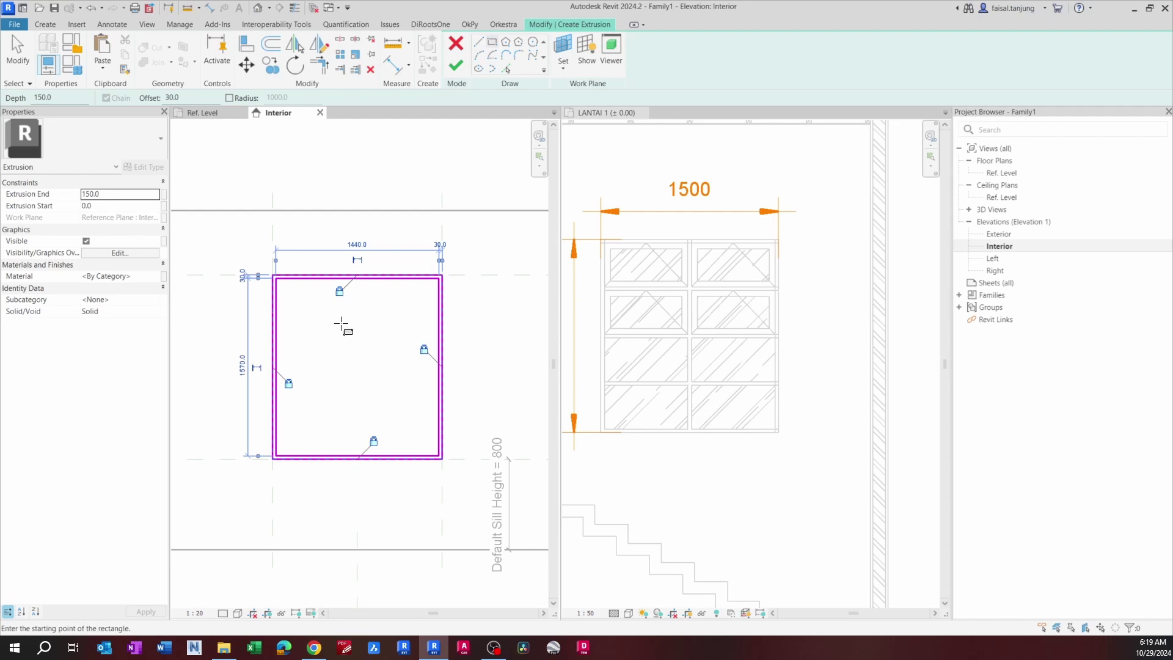
{"action": "middle_click_drag", "start_coordinate": [377, 345], "coordinate": [359, 313]}
{"action": "key", "text": "Escape"}
{"action": "key", "text": "Escape"}
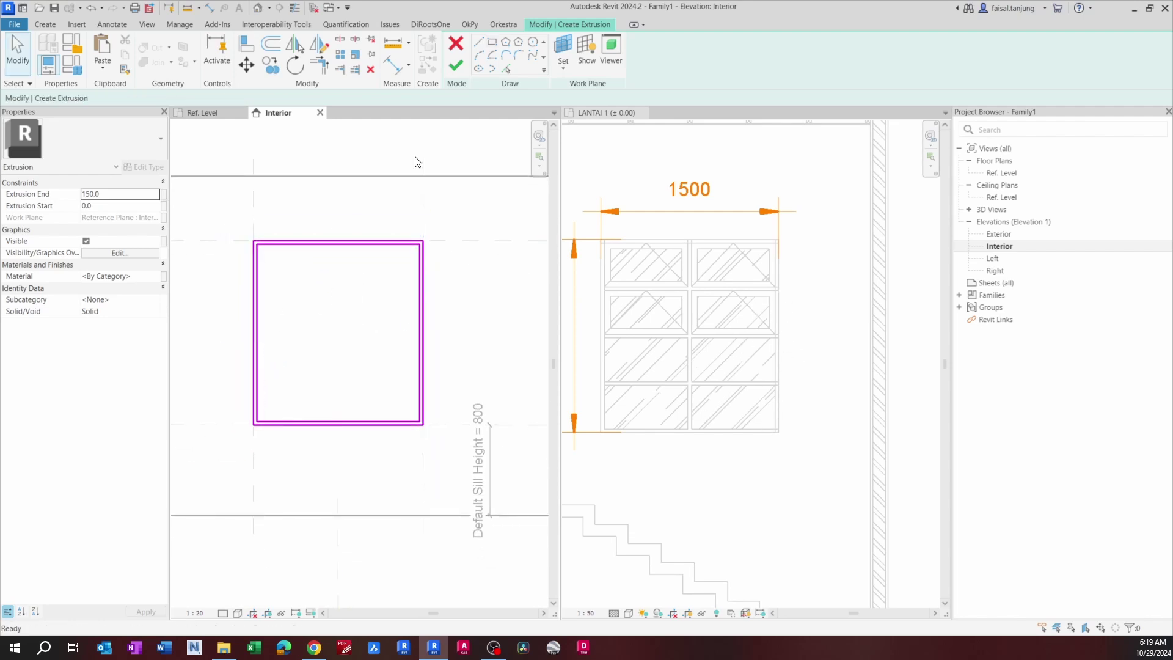
Step: Sketch three short horizontal lines inward from the inner frame's right edge, spaced about 440, 420, 370 and 340 mm from top to bottom
{"action": "left_click", "coordinate": [478, 42]}
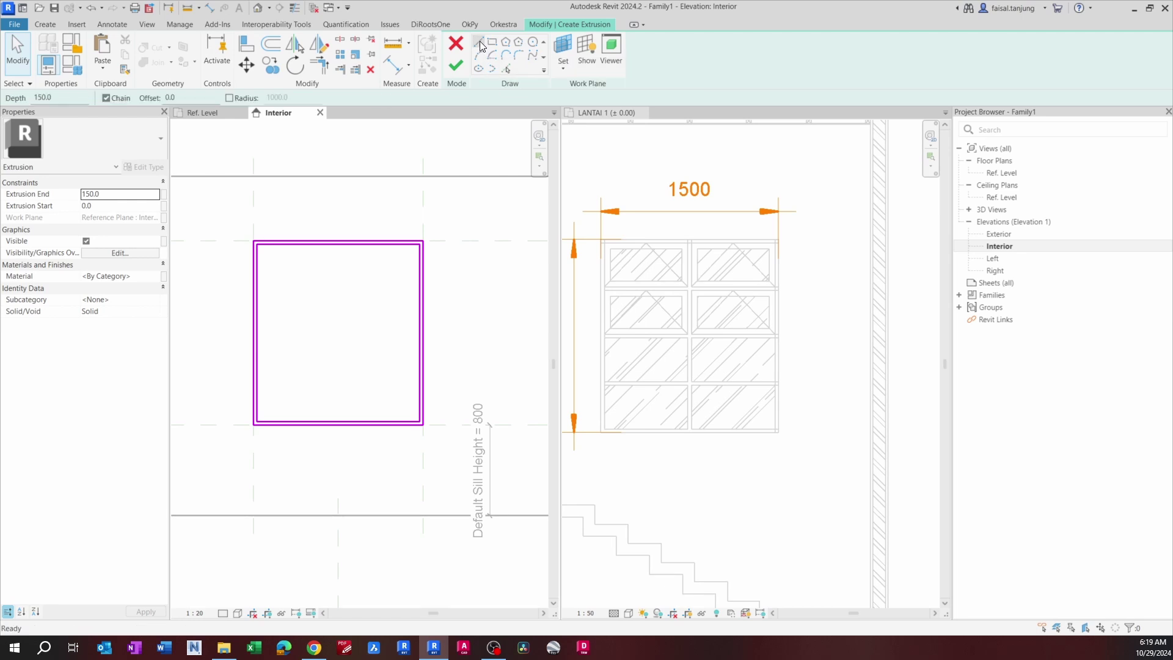
{"action": "scroll", "coordinate": [430, 281], "scroll_direction": "up", "scroll_amount": 2}
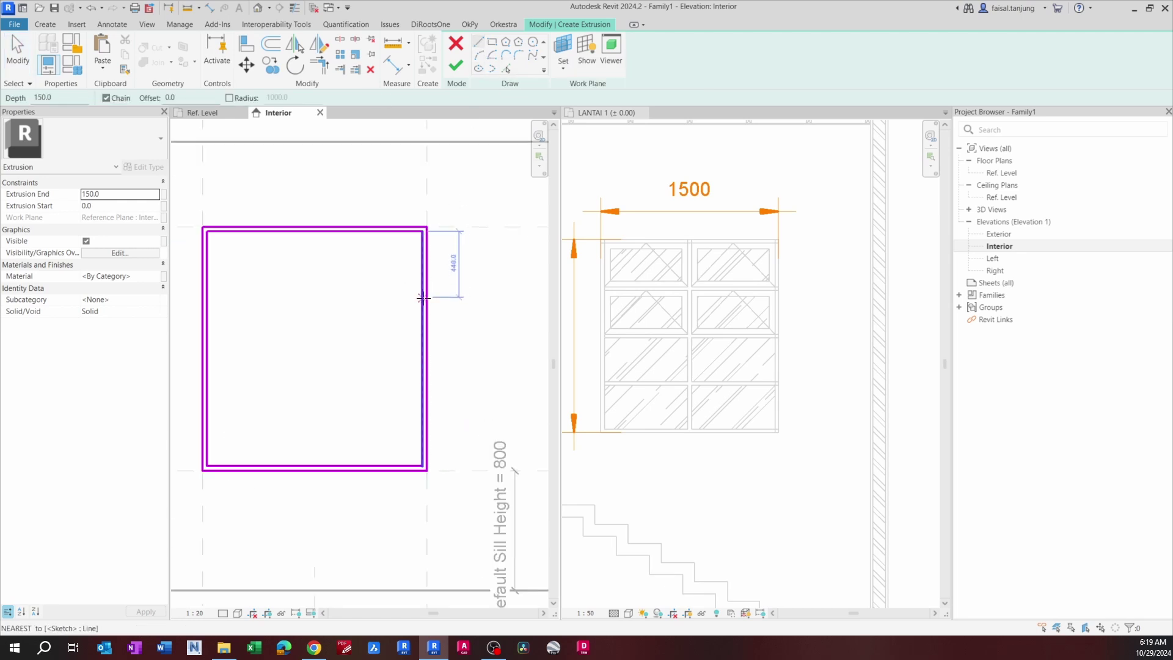
{"action": "left_click", "coordinate": [423, 297]}
{"action": "left_click", "coordinate": [359, 296]}
{"action": "key", "text": "Escape"}
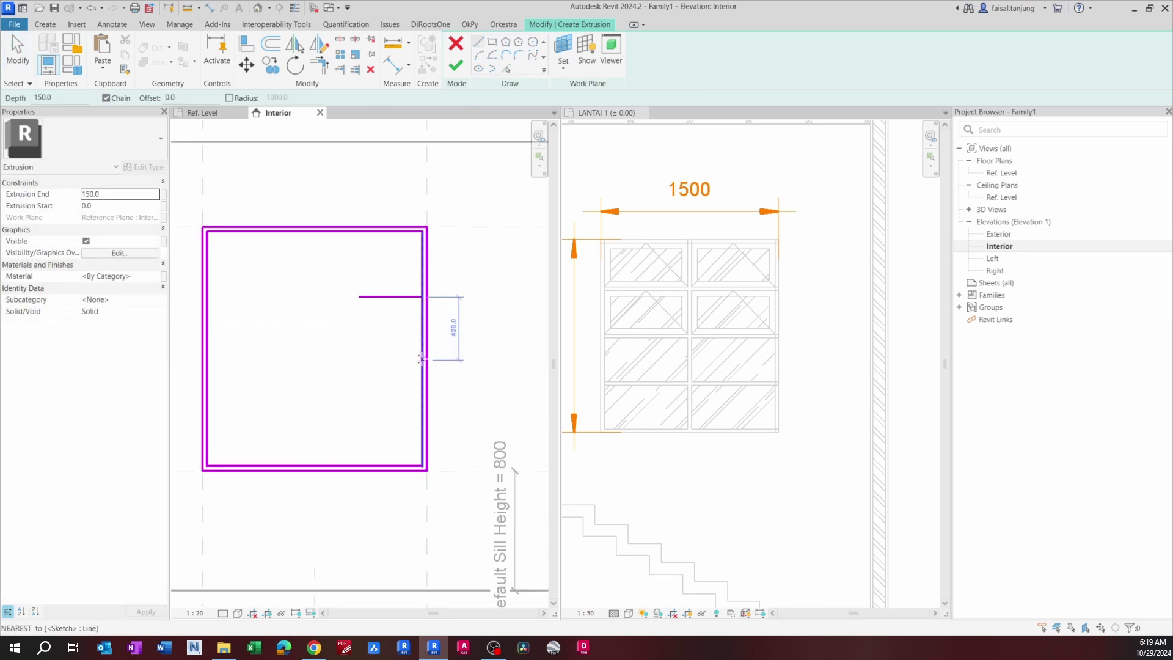
{"action": "left_click", "coordinate": [421, 360]}
{"action": "left_click", "coordinate": [359, 359]}
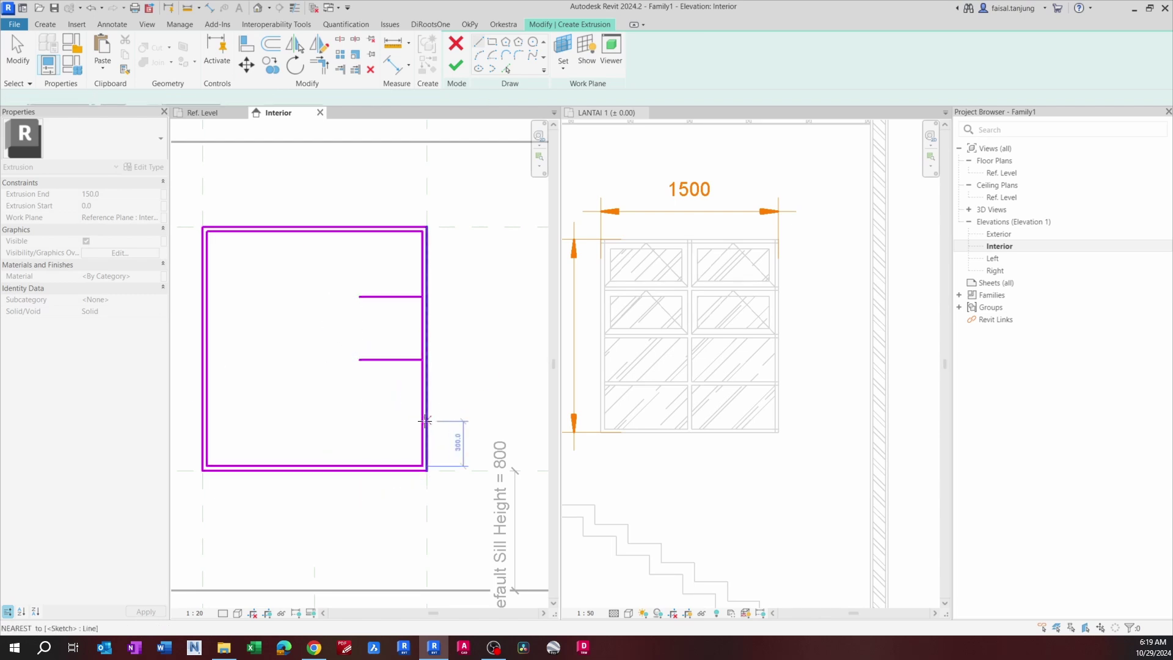
{"action": "key", "text": "Escape"}
{"action": "left_click", "coordinate": [421, 415]}
{"action": "left_click", "coordinate": [358, 414]}
{"action": "key", "text": "Escape"}
{"action": "key", "text": "Escape"}
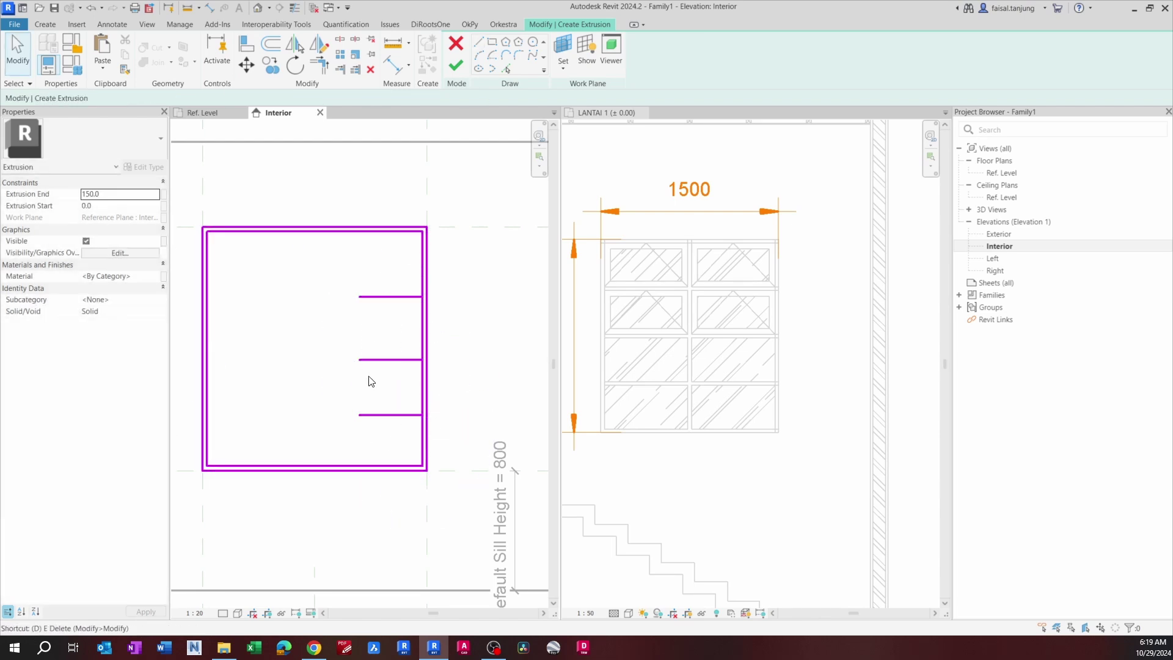
Step: Place a continuous aligned dimension from the inner frame's upper edge through the three short horizontal lines to its lower edge
{"action": "scroll", "coordinate": [405, 241], "scroll_direction": "up", "scroll_amount": 3}
{"action": "middle_click_drag", "start_coordinate": [407, 235], "coordinate": [342, 236]}
{"action": "left_click", "coordinate": [347, 228]}
{"action": "middle_click_drag", "start_coordinate": [304, 289], "coordinate": [380, 243]}
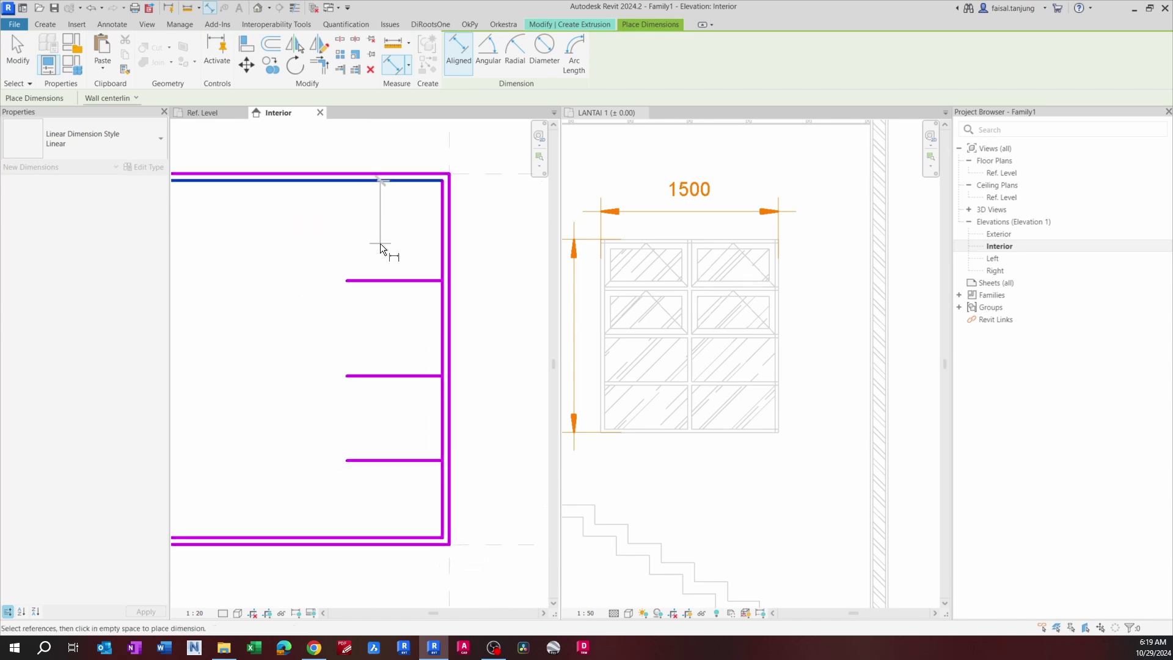
{"action": "scroll", "coordinate": [380, 242], "scroll_direction": "down", "scroll_amount": 1}
{"action": "left_click", "coordinate": [394, 358]}
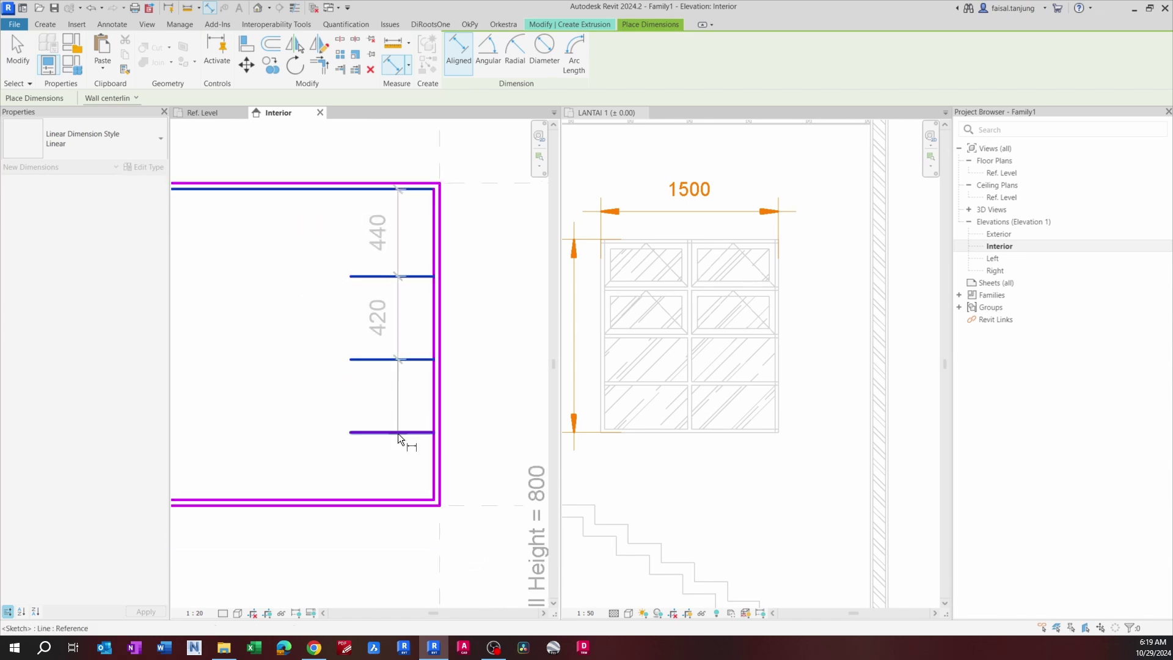
{"action": "left_click", "coordinate": [397, 433]}
{"action": "left_click", "coordinate": [397, 499]}
{"action": "middle_click_drag", "start_coordinate": [461, 464], "coordinate": [425, 456]}
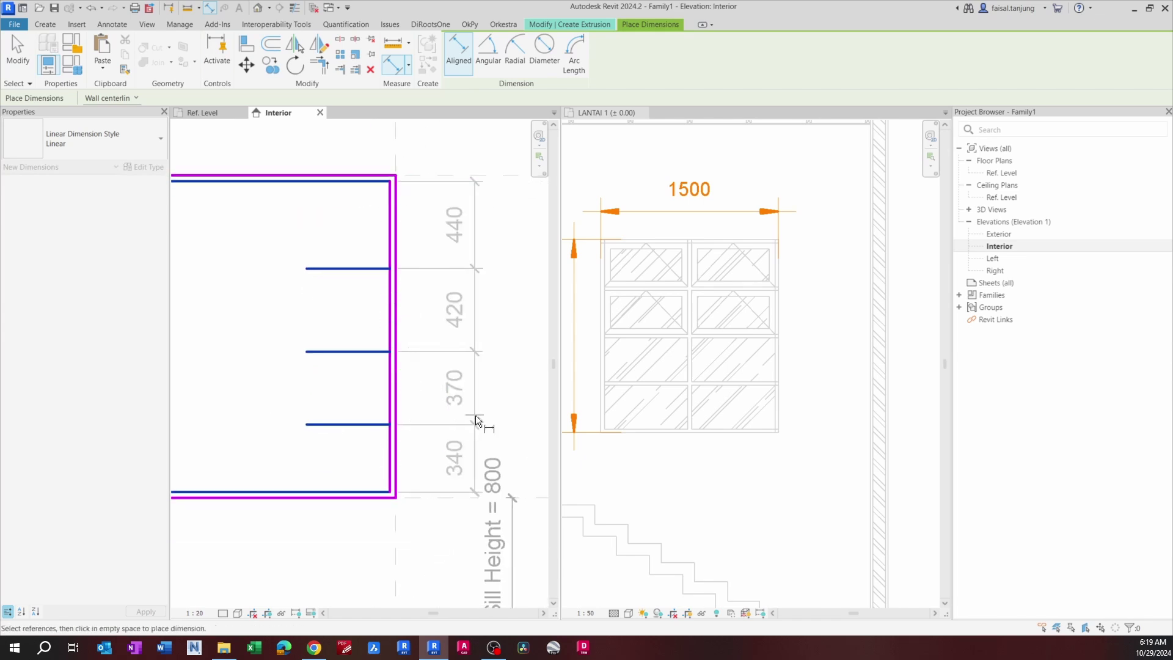
{"action": "left_click", "coordinate": [477, 418]}
{"action": "key", "text": "Escape"}
Step: Space the three short lines equally by applying EQ to the dimension string, and delete the dimension
{"action": "middle_click_drag", "start_coordinate": [537, 348], "coordinate": [426, 299]}
{"action": "left_click", "coordinate": [455, 338]}
{"action": "left_click", "coordinate": [460, 323]}
{"action": "left_click", "coordinate": [422, 299]}
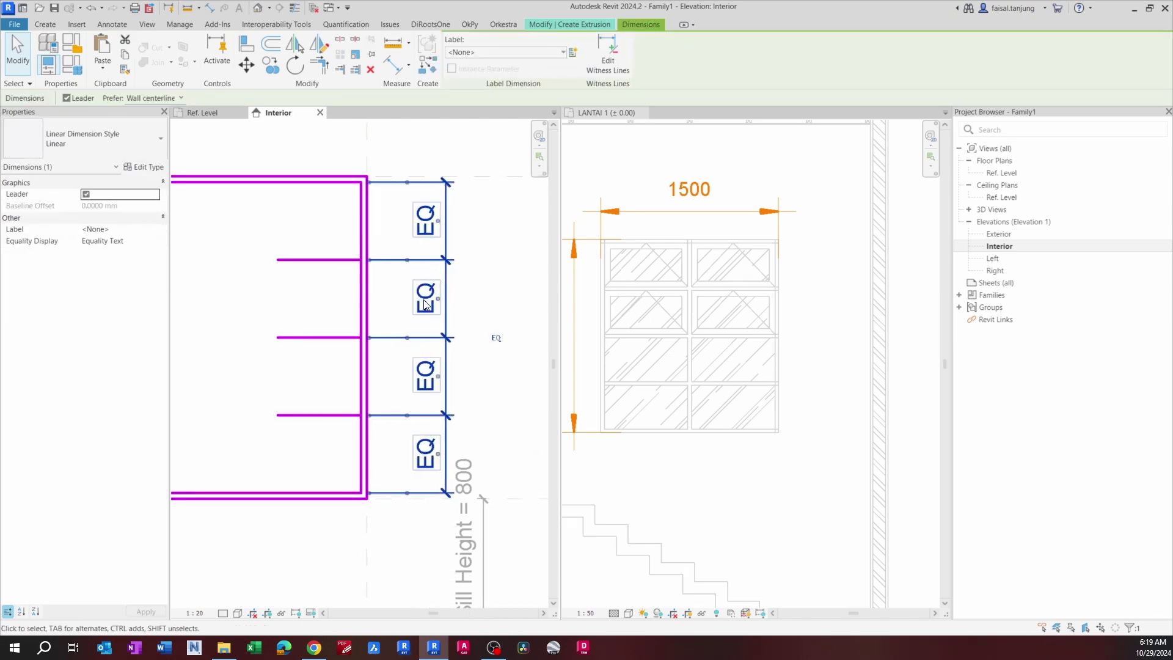
{"action": "key", "text": "Delete"}
{"action": "mouse_move", "coordinate": [361, 276]}
{"action": "middle_mouse_down"}
{"action": "mouse_move", "coordinate": [430, 297]}
{"action": "mouse_move", "coordinate": [392, 300]}
{"action": "middle_mouse_up"}
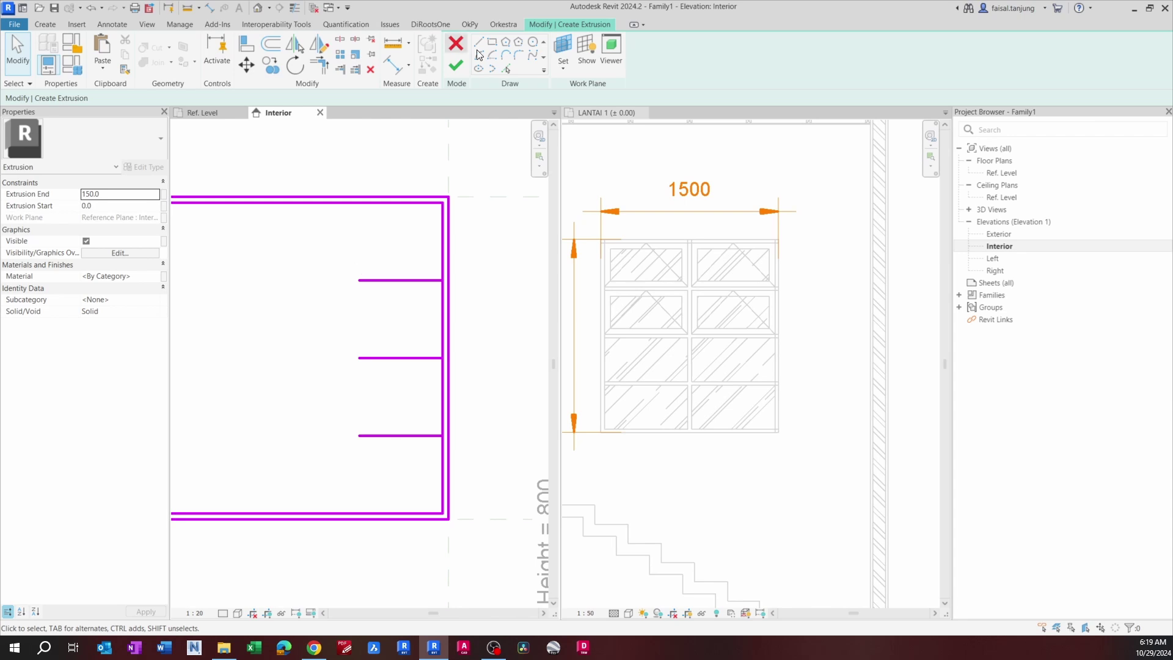
Step: Offset copies of the uppermost short line by 15 mm above and below it with Pick Lines, and switch on thin line display
{"action": "left_click", "coordinate": [511, 70]}
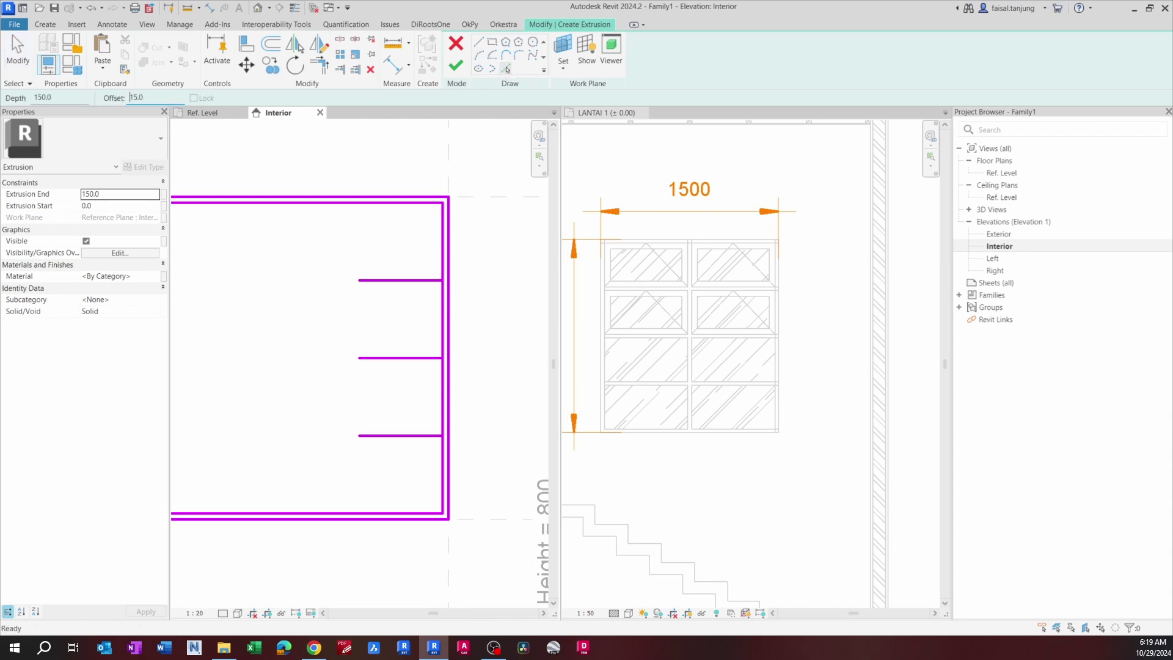
{"action": "scroll", "coordinate": [400, 269], "scroll_direction": "up", "scroll_amount": 3}
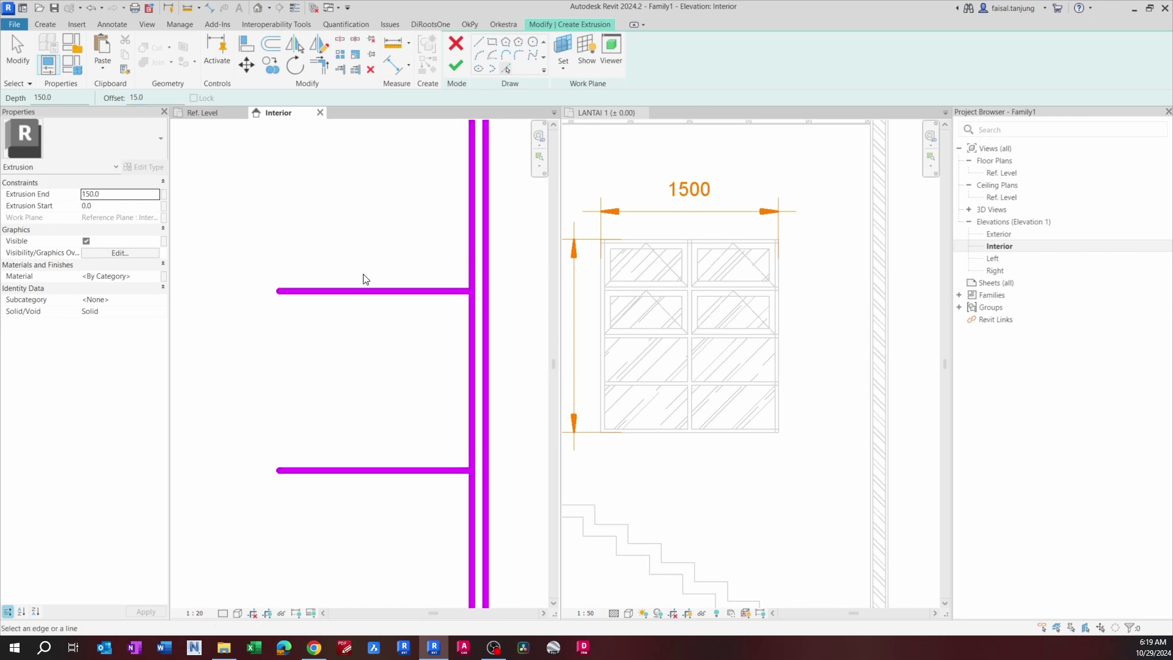
{"action": "left_click", "coordinate": [367, 293]}
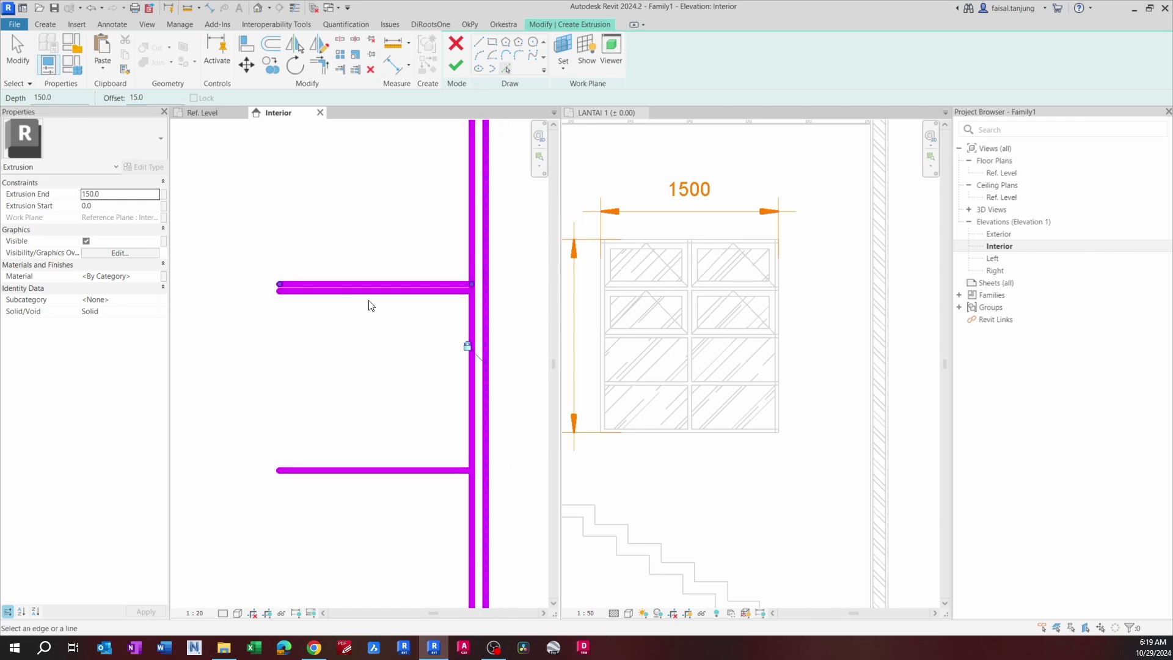
{"action": "left_click", "coordinate": [295, 8]}
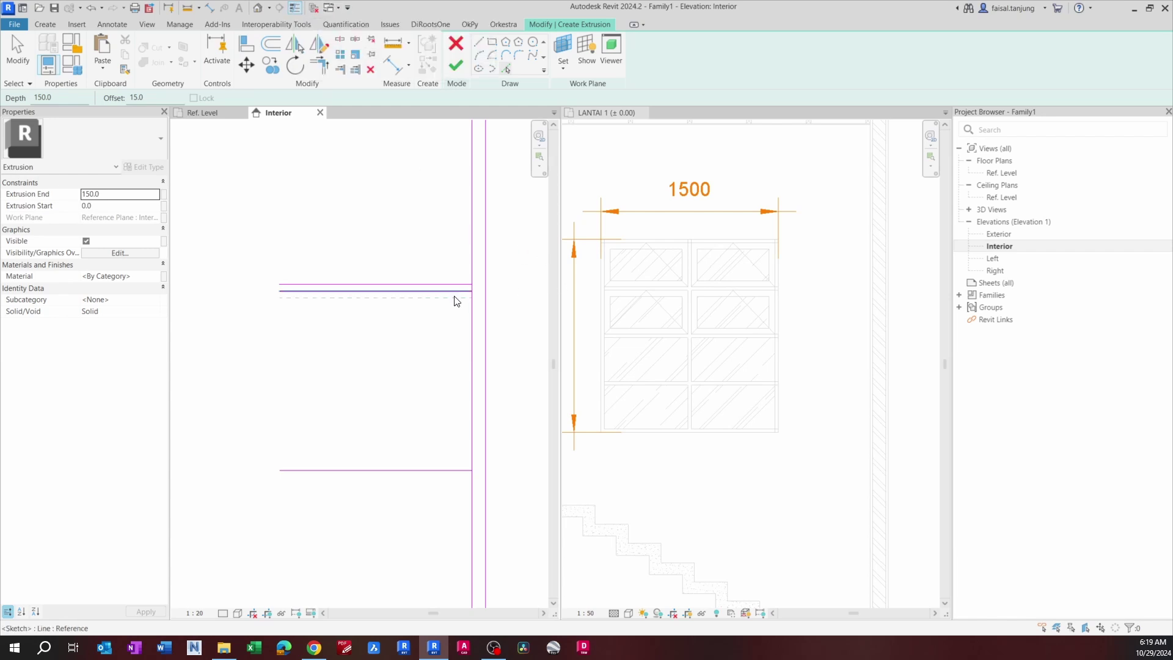
{"action": "scroll", "coordinate": [420, 296], "scroll_direction": "down", "scroll_amount": 3}
{"action": "middle_click_drag", "start_coordinate": [403, 383], "coordinate": [423, 272]}
{"action": "scroll", "coordinate": [408, 284], "scroll_direction": "up", "scroll_amount": 2}
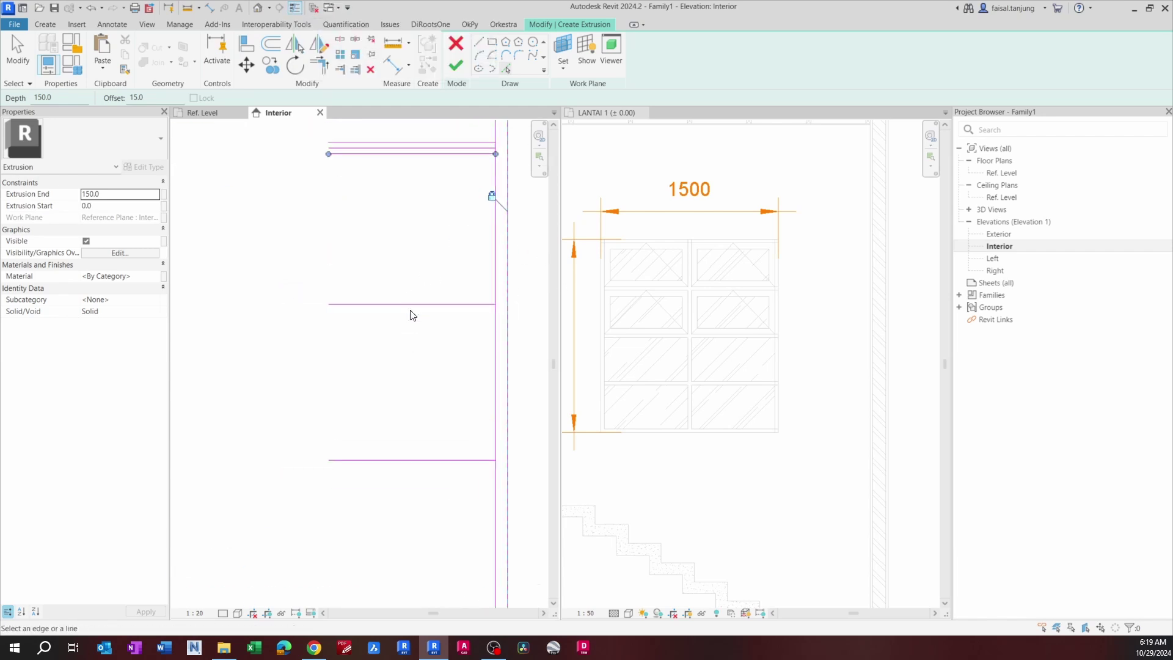
Step: Offset copies of the middle and lowest short lines by 15 mm above and below each one
{"action": "left_click", "coordinate": [412, 303]}
{"action": "mouse_move", "coordinate": [419, 377]}
{"action": "middle_mouse_down"}
{"action": "mouse_move", "coordinate": [428, 255]}
{"action": "mouse_move", "coordinate": [404, 309]}
{"action": "middle_mouse_up"}
{"action": "left_click", "coordinate": [418, 339]}
{"action": "scroll", "coordinate": [419, 339], "scroll_direction": "down", "scroll_amount": 4}
{"action": "key", "text": "Escape"}
{"action": "scroll", "coordinate": [407, 256], "scroll_direction": "up", "scroll_amount": 4}
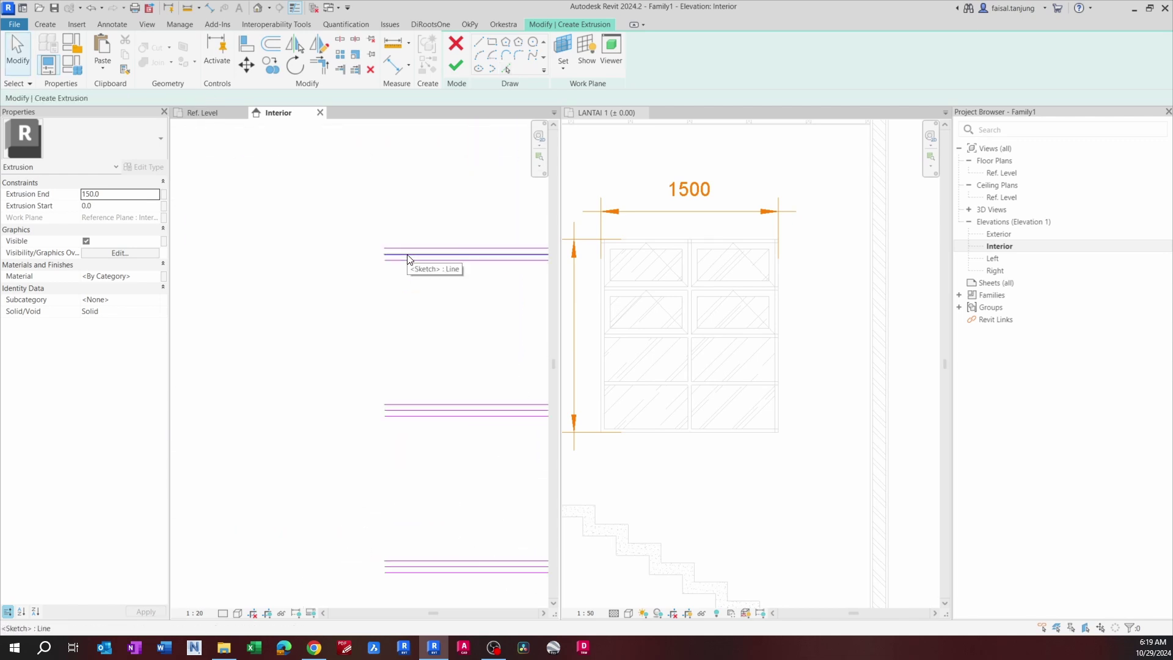
Step: Delete the three original short lines running through the middle of the offset pairs
{"action": "left_click", "coordinate": [407, 255]}
{"action": "middle_click_drag", "start_coordinate": [408, 360], "coordinate": [408, 242]}
{"action": "left_click", "coordinate": [397, 291], "text": "ctrl"}
{"action": "middle_click_drag", "start_coordinate": [404, 321], "coordinate": [404, 222]}
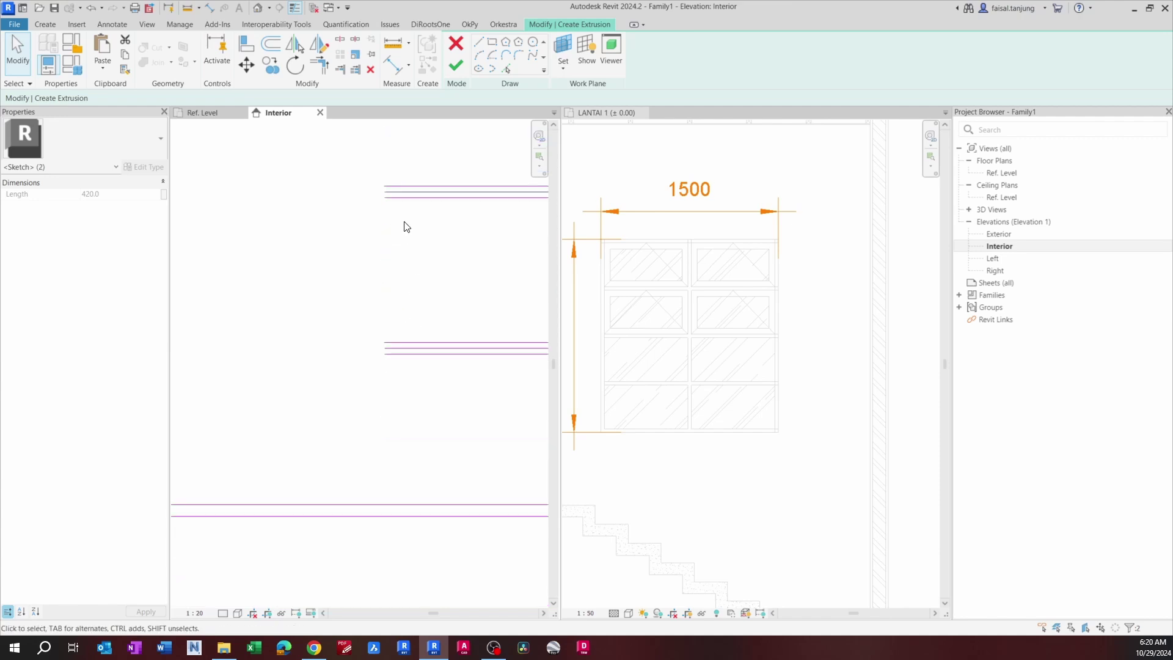
{"action": "scroll", "coordinate": [409, 347], "scroll_direction": "up", "scroll_amount": 2}
{"action": "left_click", "coordinate": [398, 340], "text": "ctrl"}
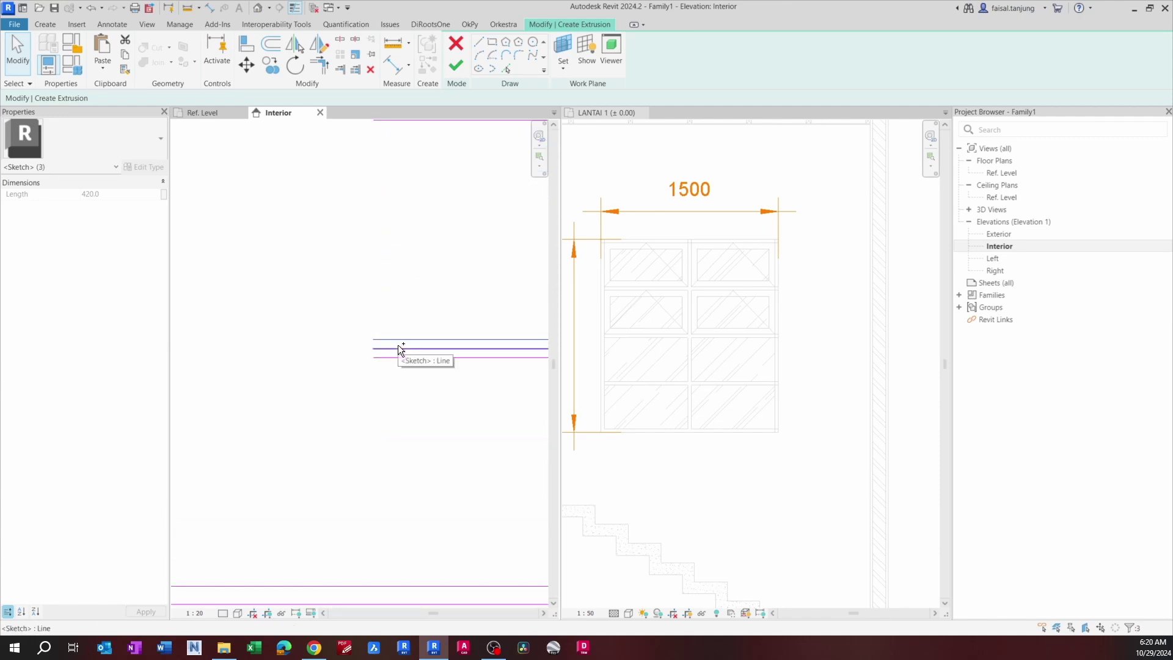
{"action": "left_click", "coordinate": [401, 340], "text": "ctrl"}
{"action": "left_click", "coordinate": [400, 348], "text": "ctrl"}
{"action": "scroll", "coordinate": [399, 348], "scroll_direction": "down", "scroll_amount": 5}
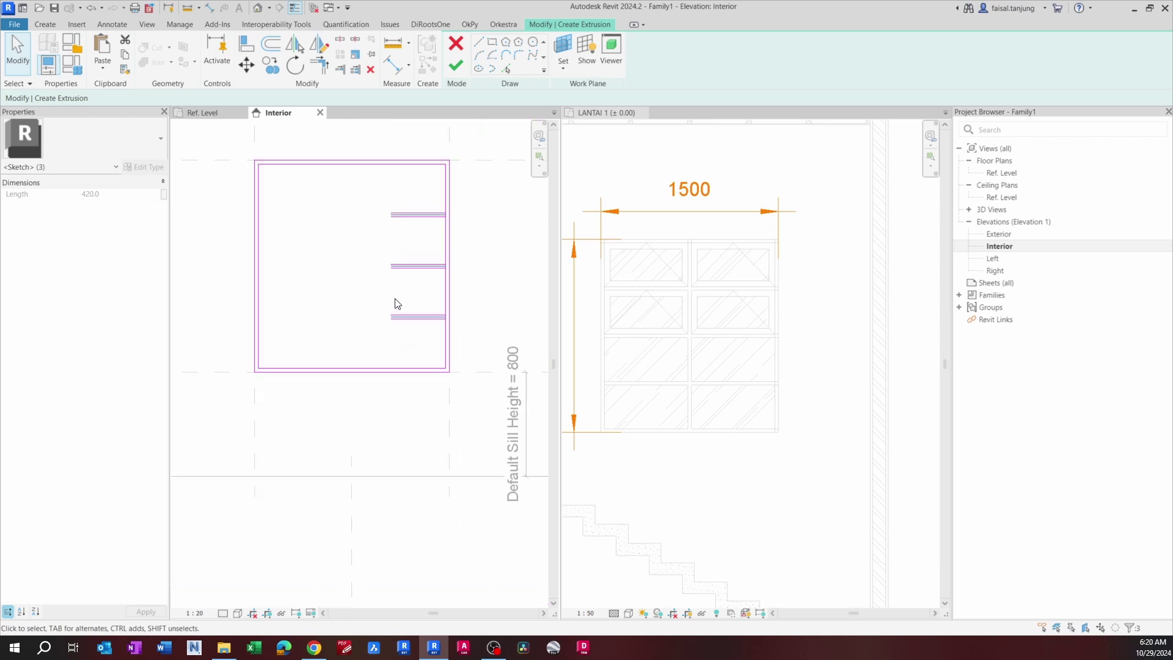
{"action": "key", "text": "Delete"}
{"action": "middle_click_drag", "start_coordinate": [351, 270], "coordinate": [372, 280]}
Step: Extend all six horizontal divider lines to the inner frame's left edge with Trim/Extend Multiple Elements
{"action": "key", "text": "m"}
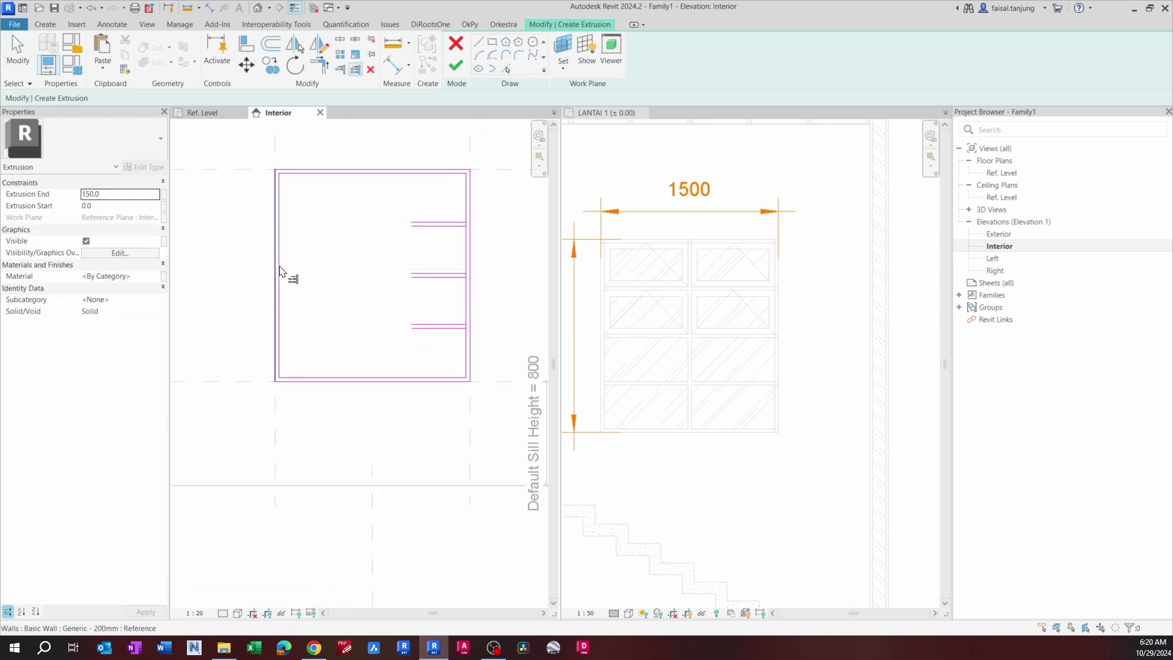
{"action": "left_click", "coordinate": [279, 265]}
{"action": "left_click_drag", "start_coordinate": [440, 197], "coordinate": [409, 366]}
{"action": "key", "text": "Escape"}
{"action": "key", "text": "Escape"}
{"action": "middle_click_drag", "start_coordinate": [366, 299], "coordinate": [356, 306]}
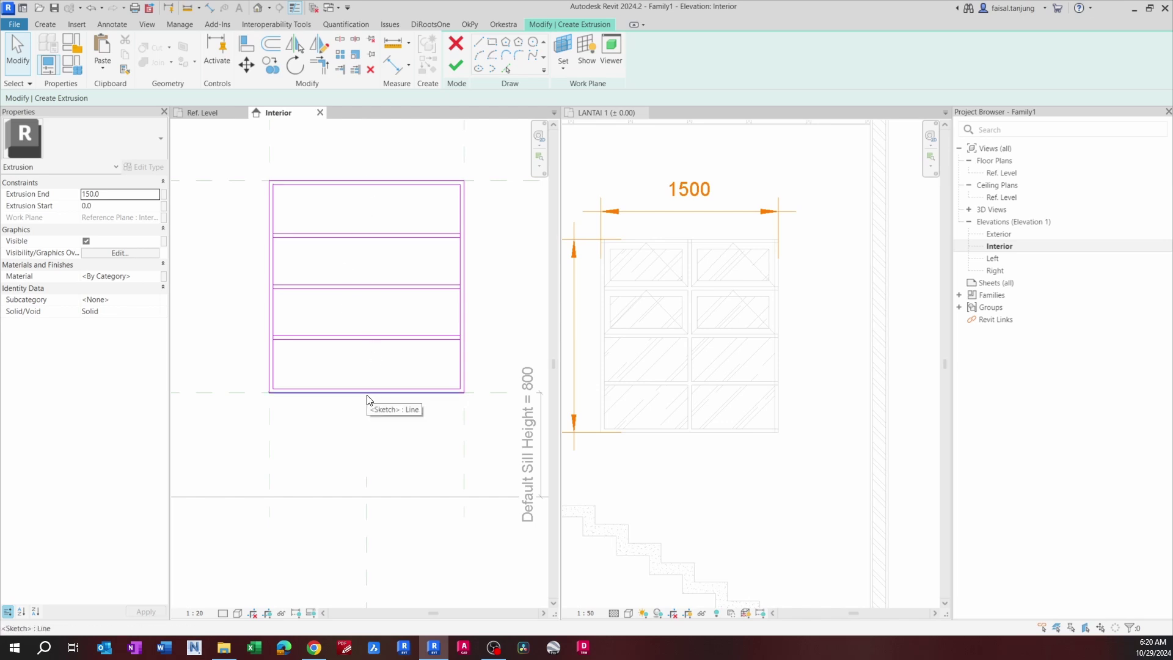
Step: Sketch a vertical line from the midpoint of the inner frame's upper edge straight down to its lower edge
{"action": "scroll", "coordinate": [372, 199], "scroll_direction": "up", "scroll_amount": 2}
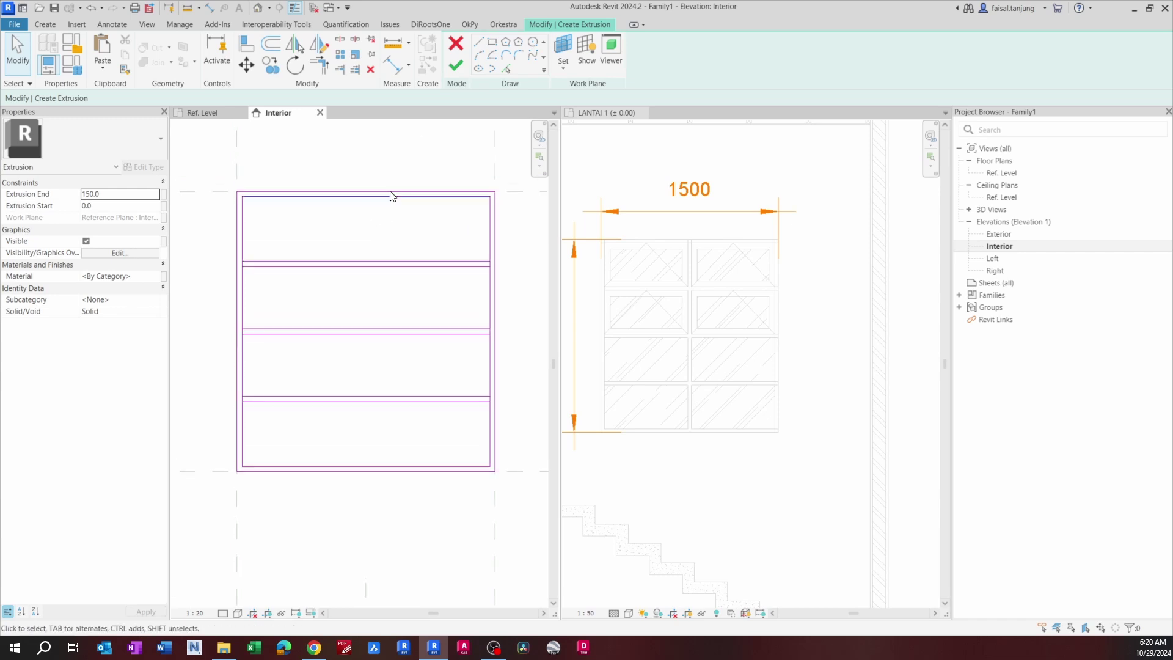
{"action": "left_click", "coordinate": [478, 44]}
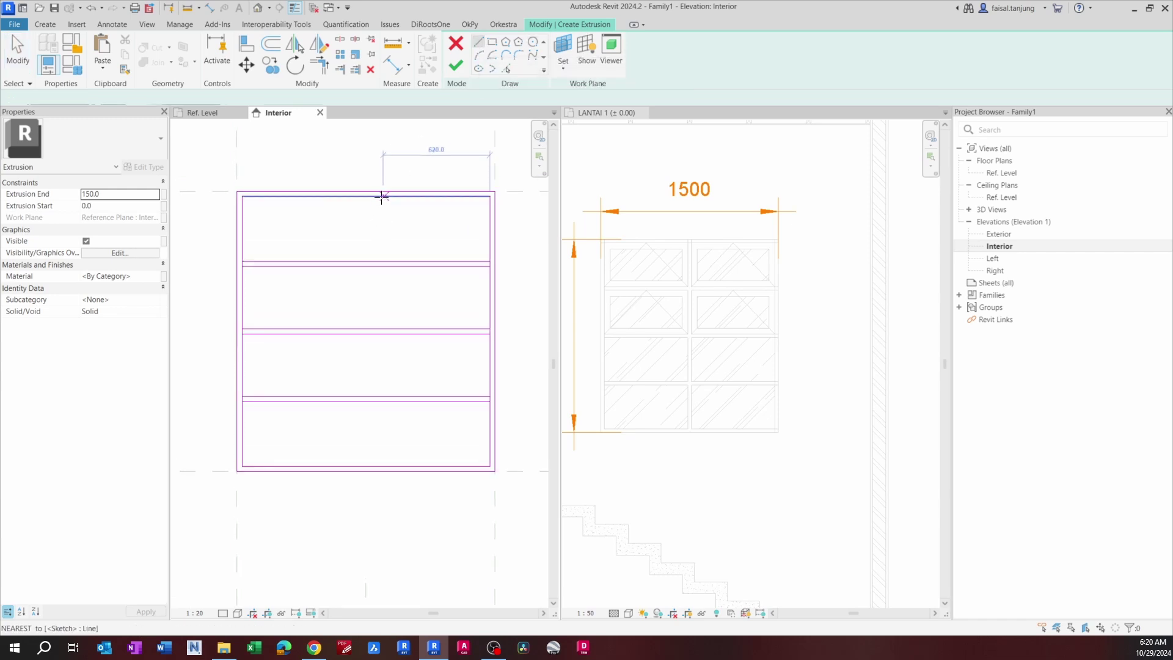
{"action": "left_click", "coordinate": [366, 196]}
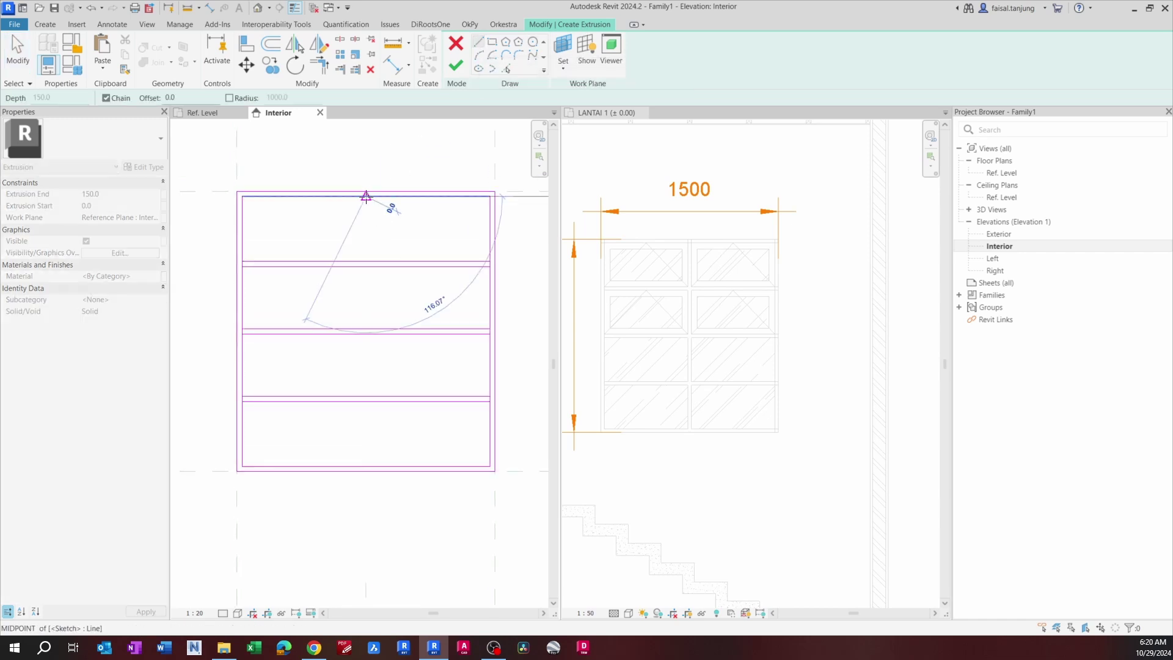
{"action": "left_click", "coordinate": [366, 467]}
{"action": "key", "text": "Escape"}
{"action": "scroll", "coordinate": [372, 290], "scroll_direction": "up", "scroll_amount": 2}
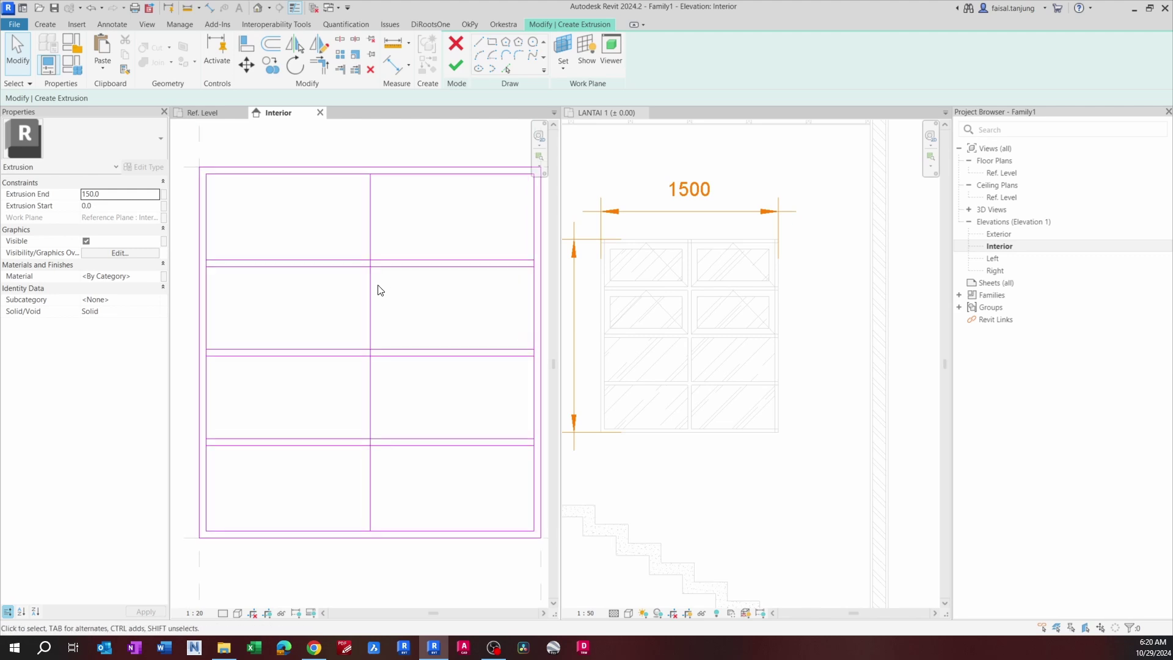
{"action": "key", "text": "Escape"}
Step: Align the vertical middle line to the family's central reference plane and lock the alignment
{"action": "left_click", "coordinate": [372, 287]}
{"action": "scroll", "coordinate": [375, 293], "scroll_direction": "down", "scroll_amount": 2}
{"action": "middle_click_drag", "start_coordinate": [384, 267], "coordinate": [391, 410]}
{"action": "scroll", "coordinate": [385, 403], "scroll_direction": "down", "scroll_amount": 2}
{"action": "middle_click_drag", "start_coordinate": [394, 464], "coordinate": [372, 330]}
{"action": "scroll", "coordinate": [365, 349], "scroll_direction": "up", "scroll_amount": 2}
{"action": "left_click", "coordinate": [356, 449]}
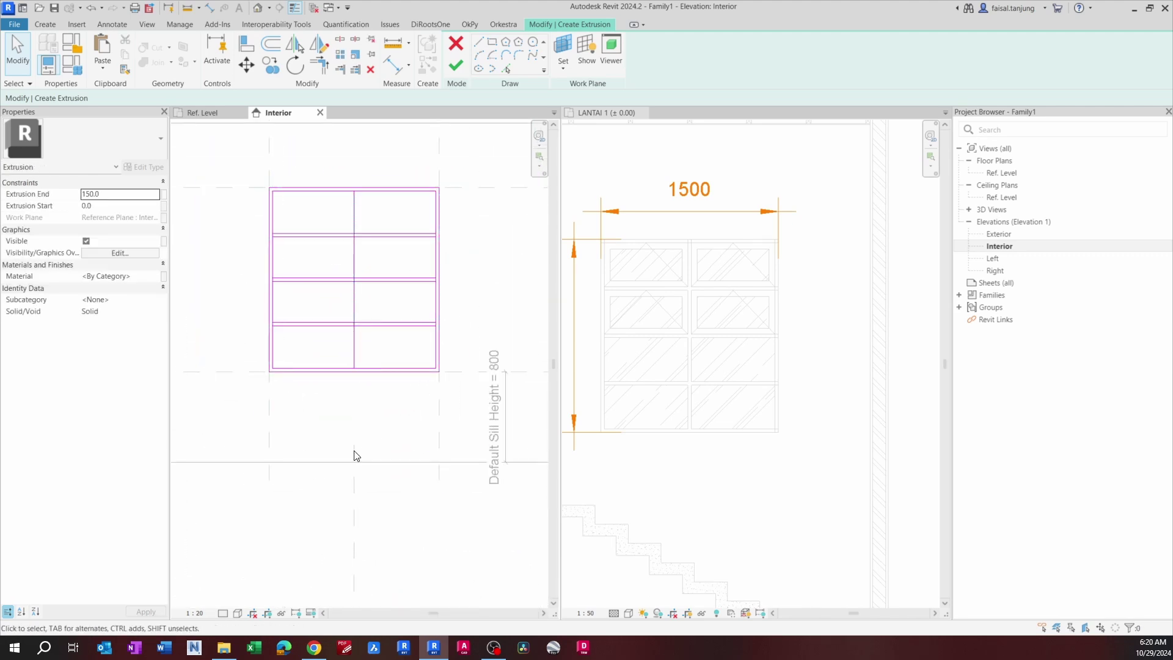
{"action": "scroll", "coordinate": [354, 447], "scroll_direction": "down", "scroll_amount": 2}
{"action": "middle_click_drag", "start_coordinate": [350, 461], "coordinate": [355, 371]}
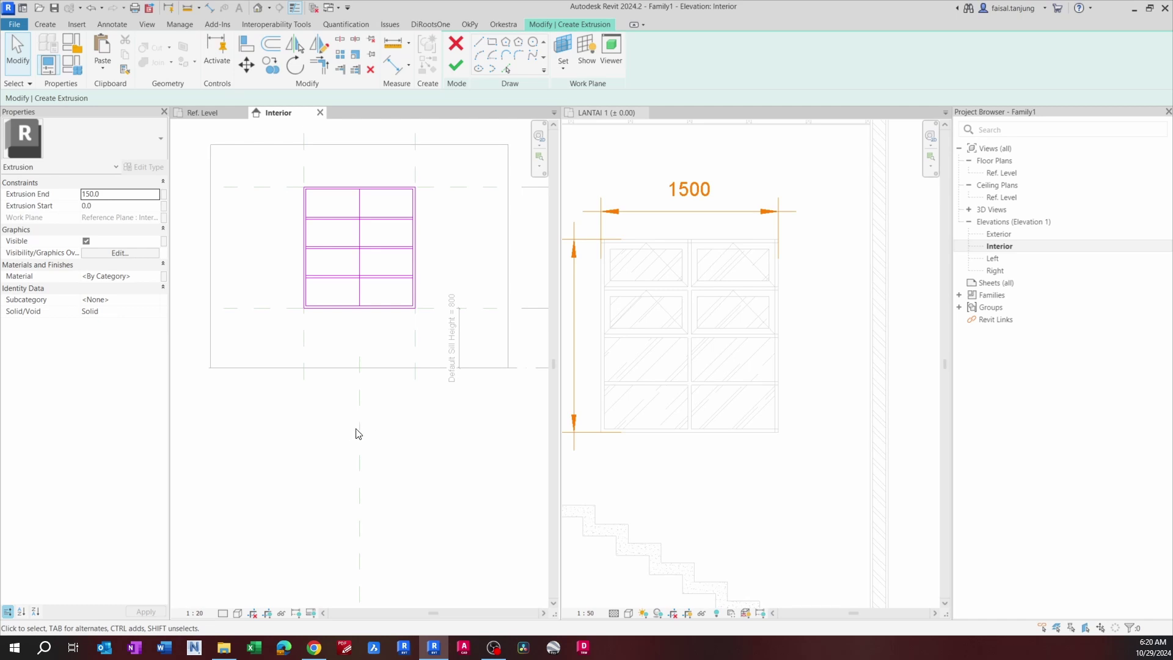
{"action": "scroll", "coordinate": [359, 428], "scroll_direction": "up", "scroll_amount": 2}
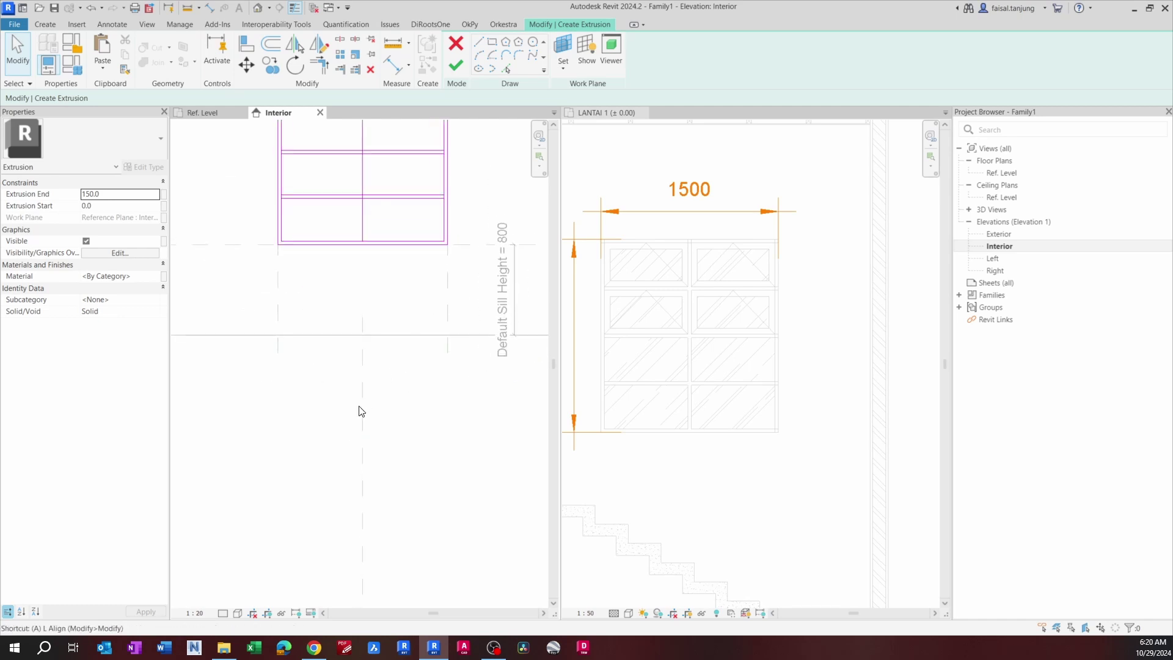
{"action": "key", "text": "l"}
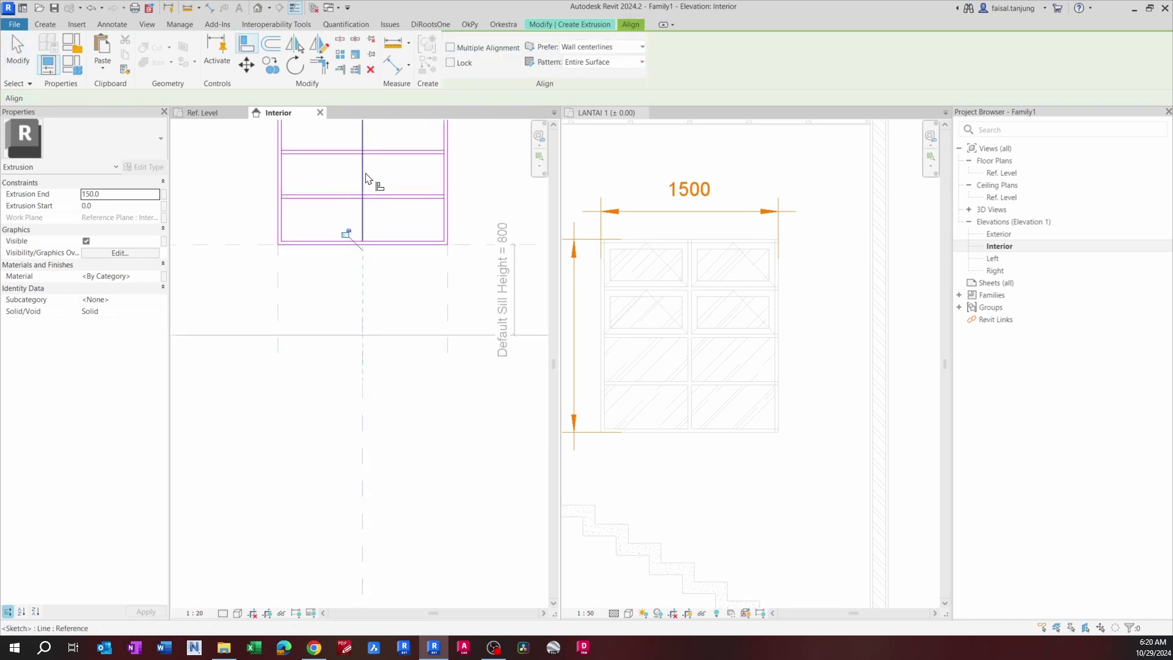
{"action": "middle_click_drag", "start_coordinate": [365, 197], "coordinate": [392, 414]}
{"action": "left_click", "coordinate": [369, 288]}
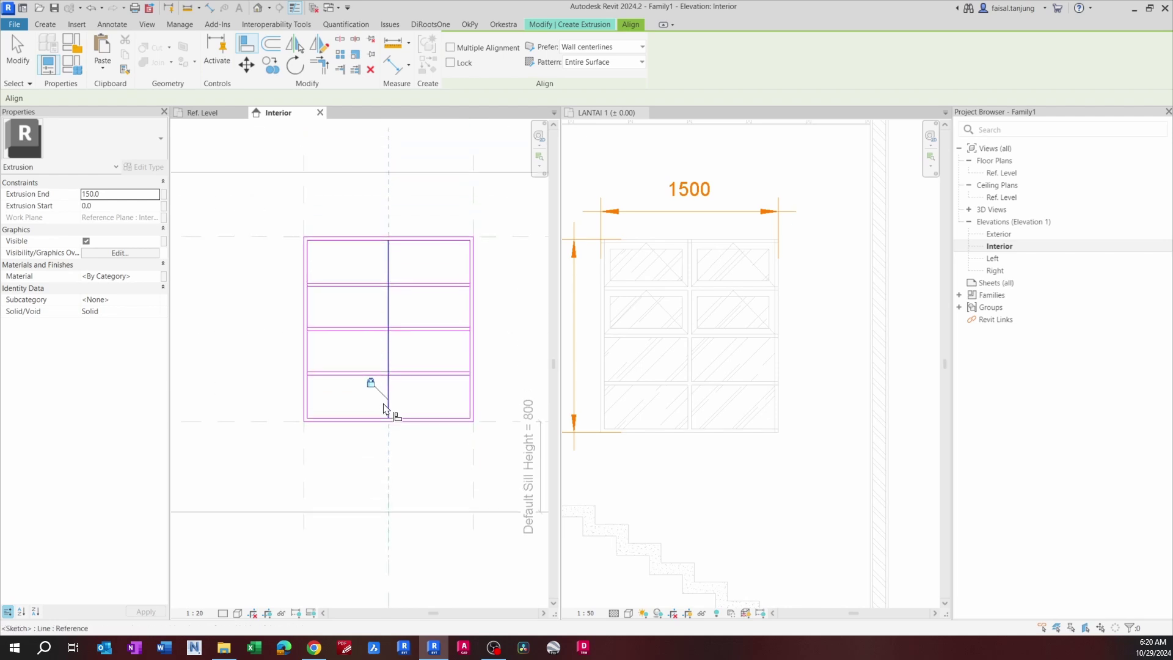
{"action": "scroll", "coordinate": [385, 329], "scroll_direction": "up", "scroll_amount": 2}
{"action": "key", "text": "Escape"}
{"action": "left_click", "coordinate": [392, 290]}
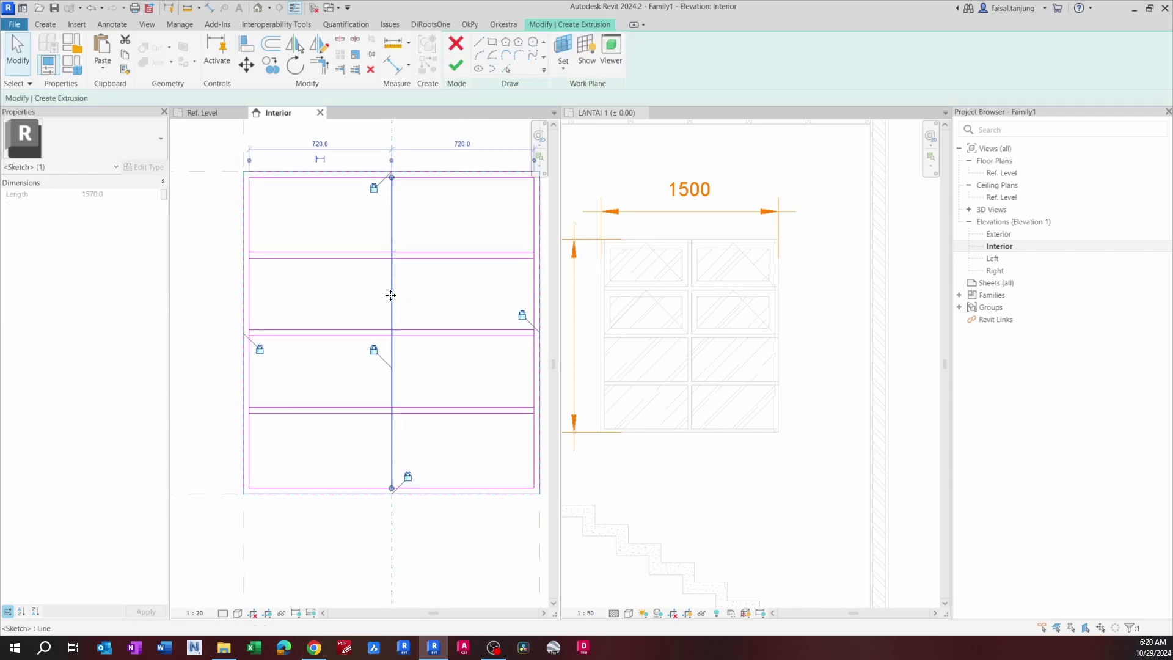
{"action": "key", "text": "Delete"}
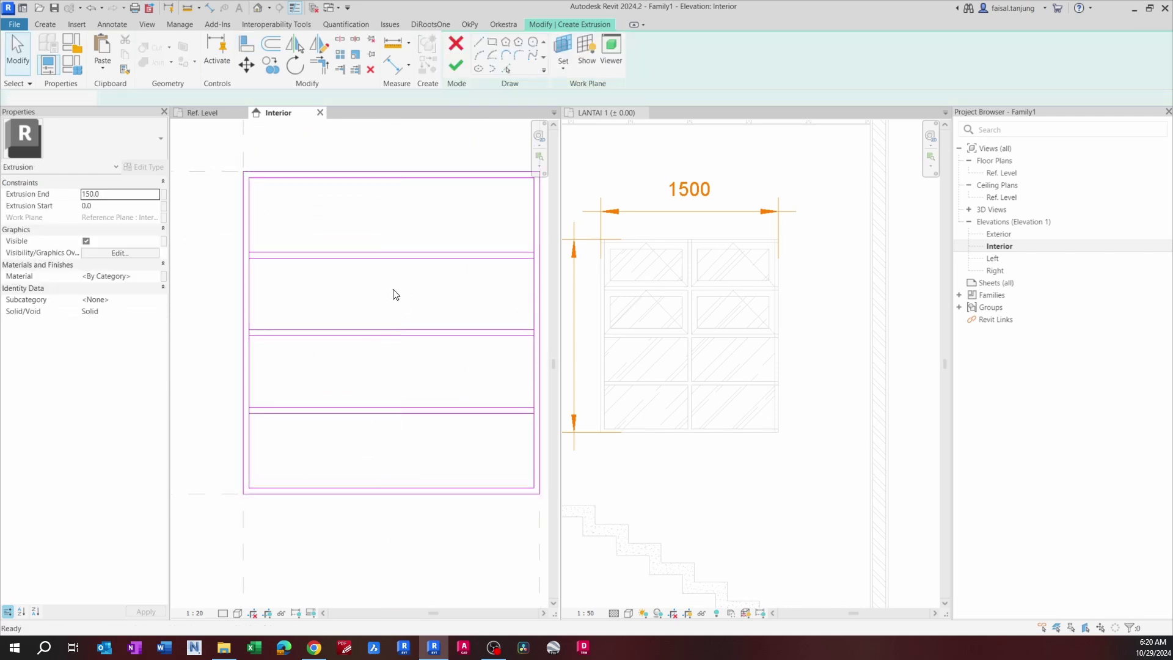
{"action": "key", "text": "ctrl+z"}
Step: Offset copies of the vertical middle line by 15 mm to both sides with Pick Lines
{"action": "scroll", "coordinate": [428, 284], "scroll_direction": "up", "scroll_amount": 1}
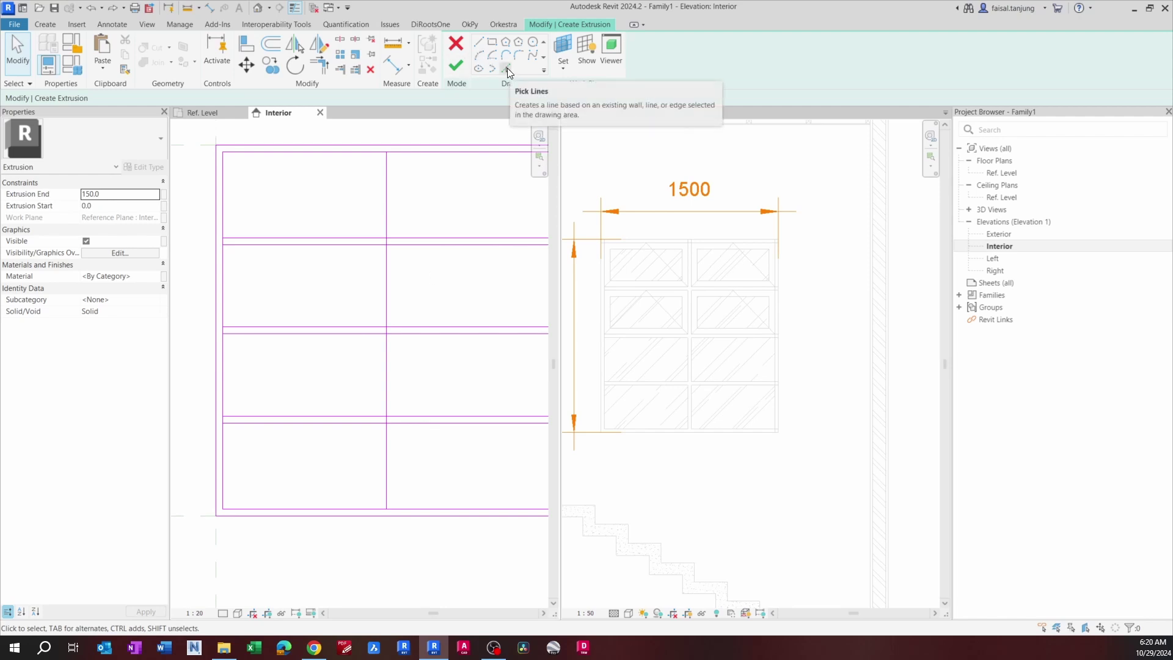
{"action": "left_click", "coordinate": [507, 68]}
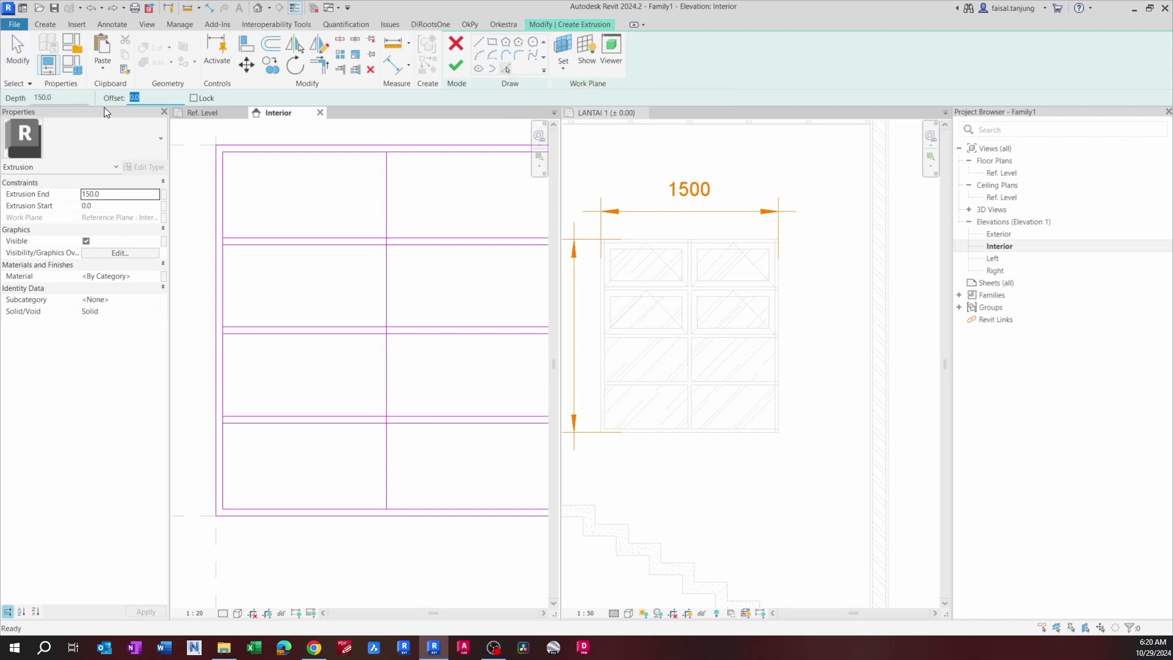
{"action": "type", "text": "15"}
{"action": "key", "text": "Return"}
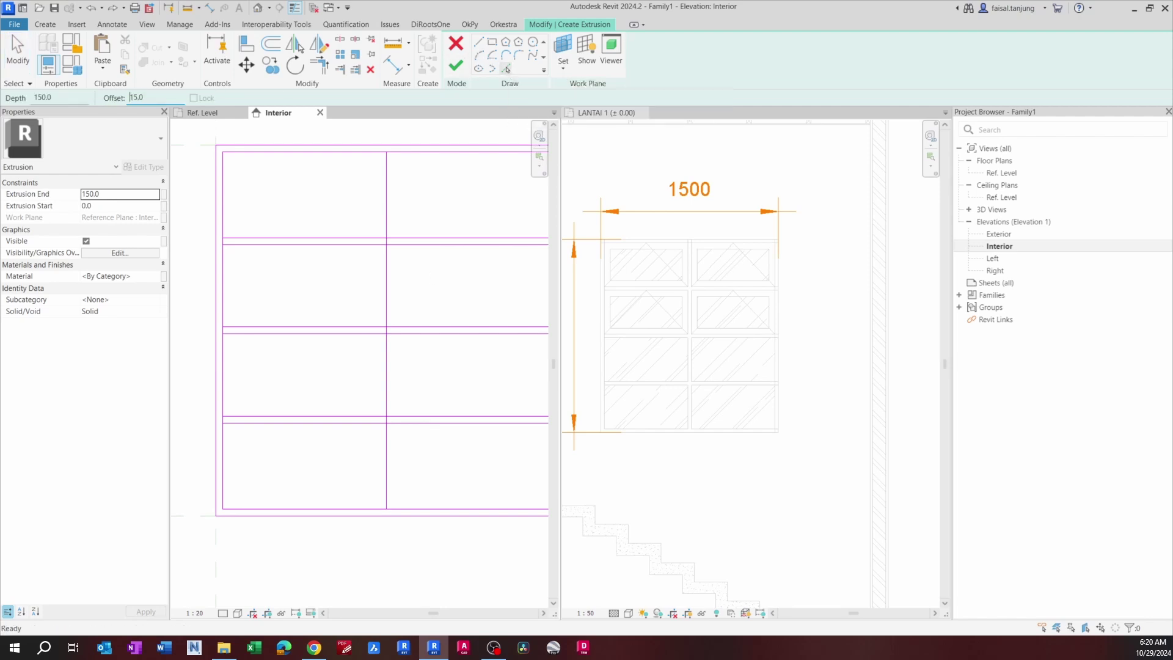
{"action": "left_click", "coordinate": [389, 201]}
{"action": "left_click", "coordinate": [383, 208]}
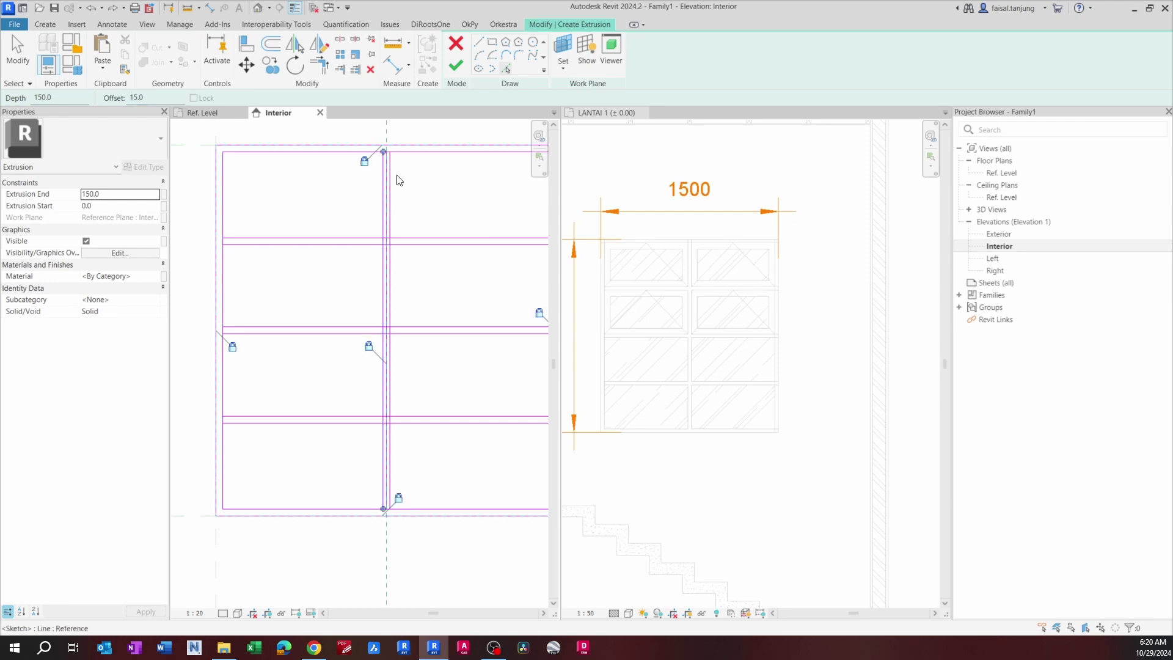
Step: Delete the original vertical middle line between the two offset mullion lines
{"action": "scroll", "coordinate": [390, 163], "scroll_direction": "up", "scroll_amount": 3}
{"action": "key", "text": "Escape"}
{"action": "left_click", "coordinate": [382, 175]}
{"action": "scroll", "coordinate": [431, 238], "scroll_direction": "down", "scroll_amount": 3}
{"action": "left_click", "coordinate": [441, 243]}
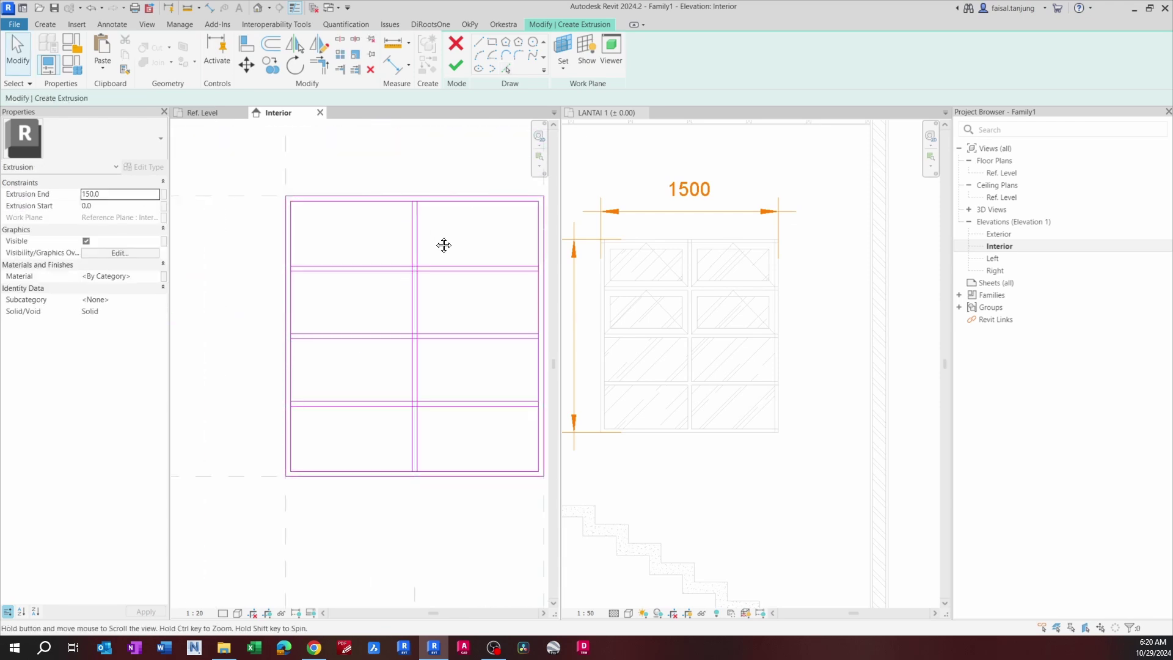
{"action": "scroll", "coordinate": [419, 200], "scroll_direction": "up", "scroll_amount": 4}
{"action": "scroll", "coordinate": [387, 204], "scroll_direction": "down", "scroll_amount": 5}
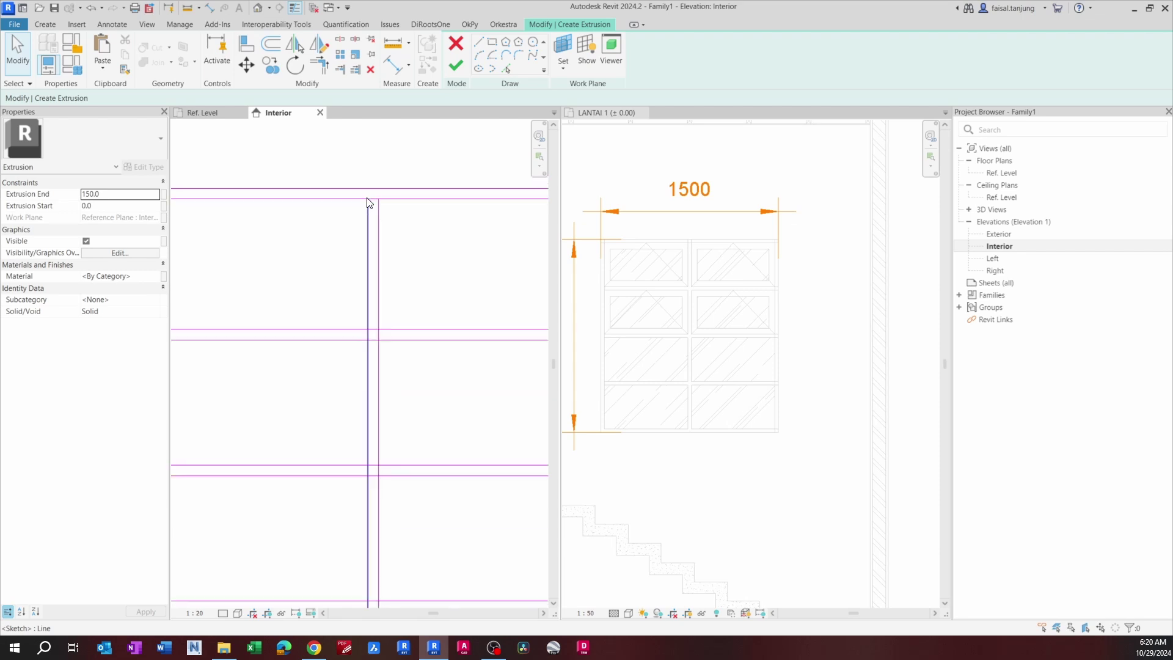
{"action": "scroll", "coordinate": [378, 244], "scroll_direction": "up", "scroll_amount": 3}
{"action": "scroll", "coordinate": [375, 220], "scroll_direction": "up", "scroll_amount": 2}
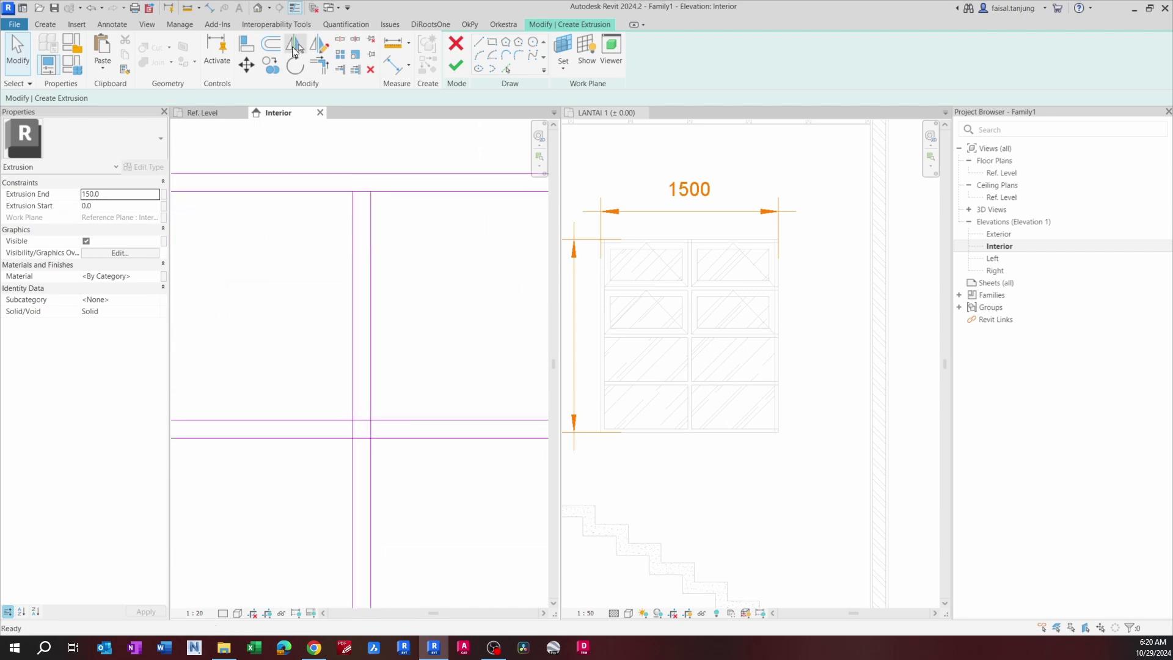
{"action": "middle_click_drag", "start_coordinate": [374, 271], "coordinate": [395, 238]}
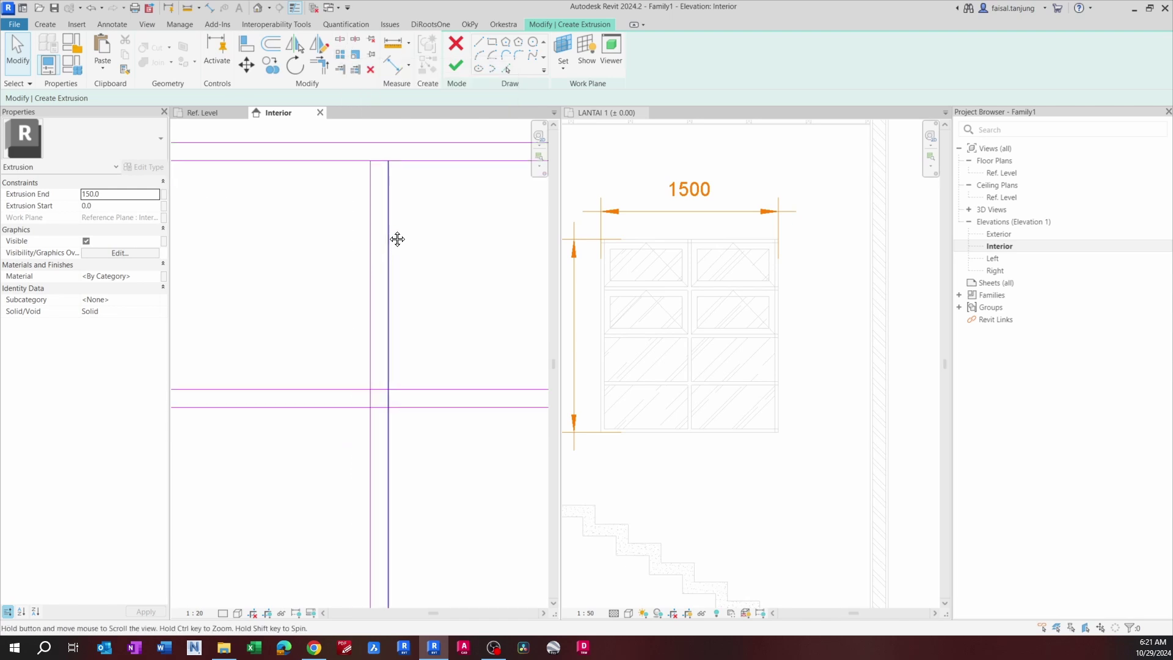
Step: Split the inner frame's upper edge between the mullion lines, and split all four lines where the mullion crosses the upper transom
{"action": "key", "text": "l"}
{"action": "scroll", "coordinate": [379, 143], "scroll_direction": "up", "scroll_amount": 2}
{"action": "left_click", "coordinate": [381, 140]}
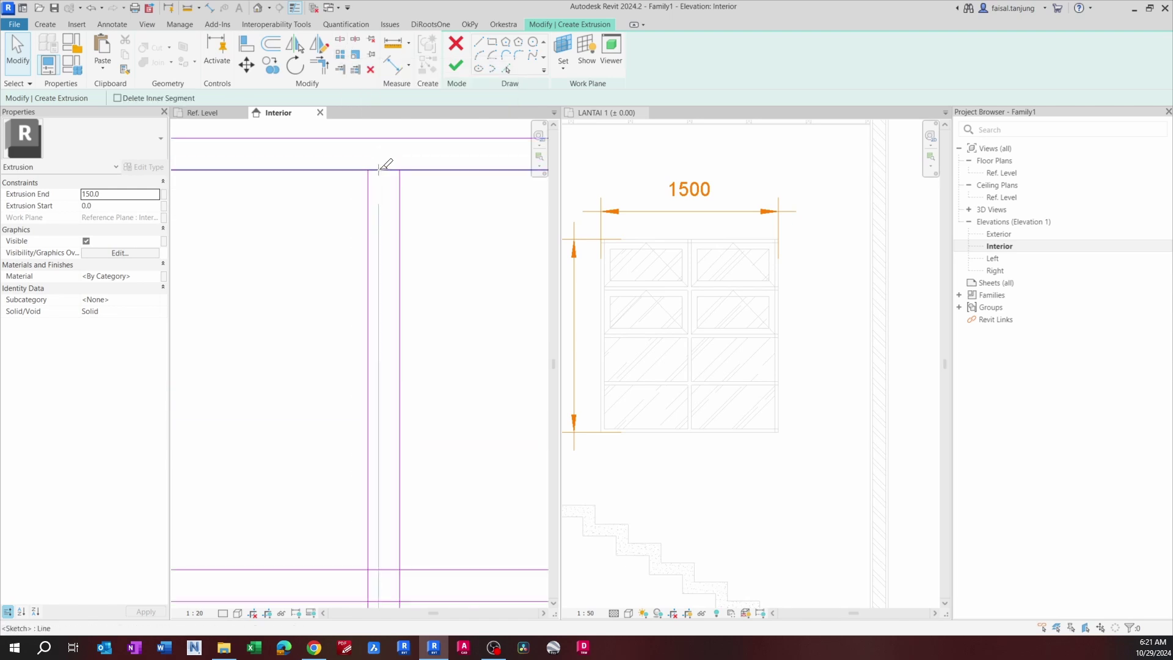
{"action": "left_click", "coordinate": [381, 171]}
{"action": "scroll", "coordinate": [381, 171], "scroll_direction": "down", "scroll_amount": 4}
{"action": "scroll", "coordinate": [381, 280], "scroll_direction": "up", "scroll_amount": 2}
{"action": "scroll", "coordinate": [390, 272], "scroll_direction": "up", "scroll_amount": 2}
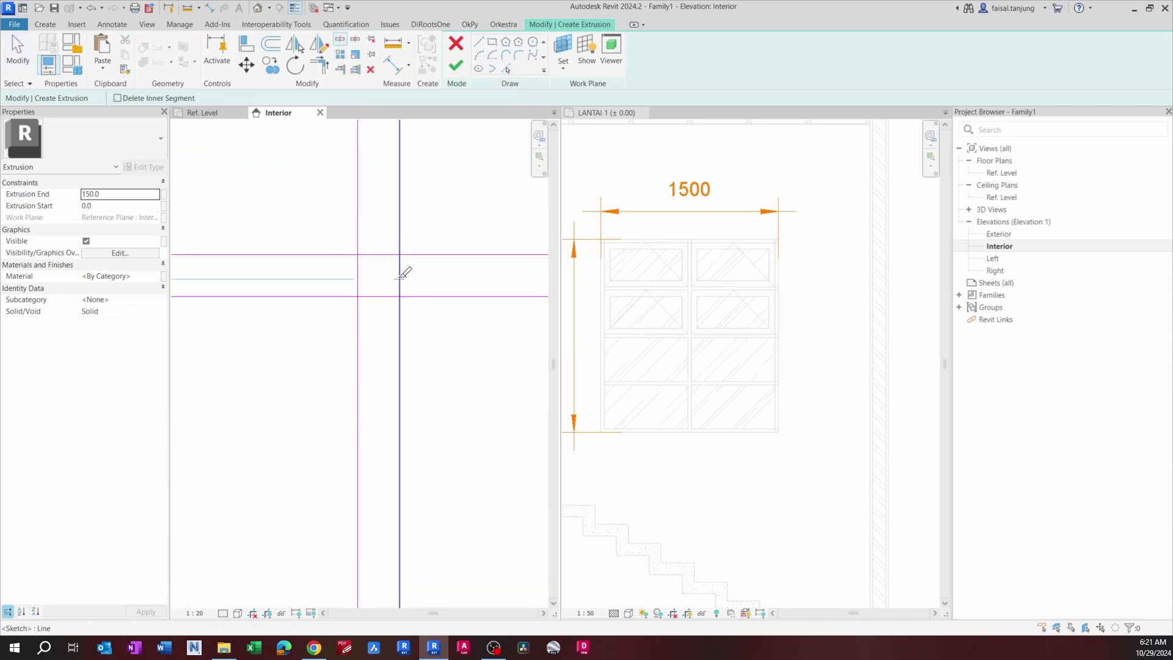
{"action": "left_click", "coordinate": [399, 279]}
{"action": "left_click", "coordinate": [358, 273]}
{"action": "left_click", "coordinate": [379, 254]}
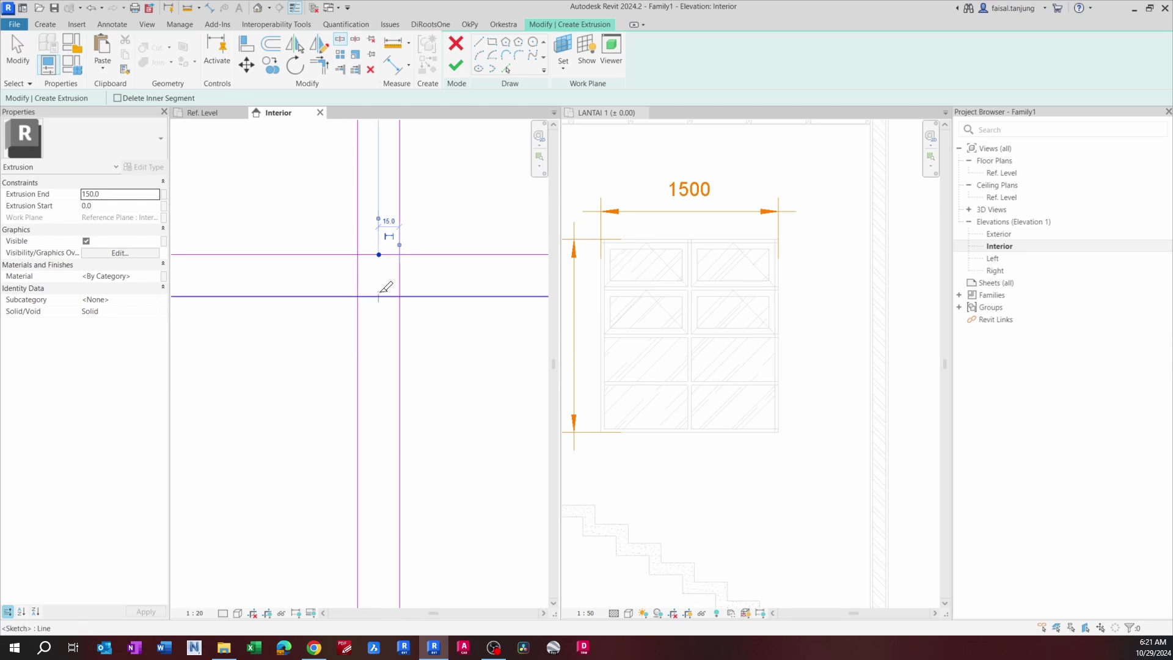
{"action": "left_click", "coordinate": [380, 294]}
Step: Split the four sketch lines where the vertical mullion crosses the middle transom
{"action": "scroll", "coordinate": [380, 294], "scroll_direction": "down", "scroll_amount": 3}
{"action": "middle_click_drag", "start_coordinate": [377, 441], "coordinate": [381, 272]}
{"action": "scroll", "coordinate": [402, 339], "scroll_direction": "up", "scroll_amount": 4}
{"action": "left_click", "coordinate": [402, 281]}
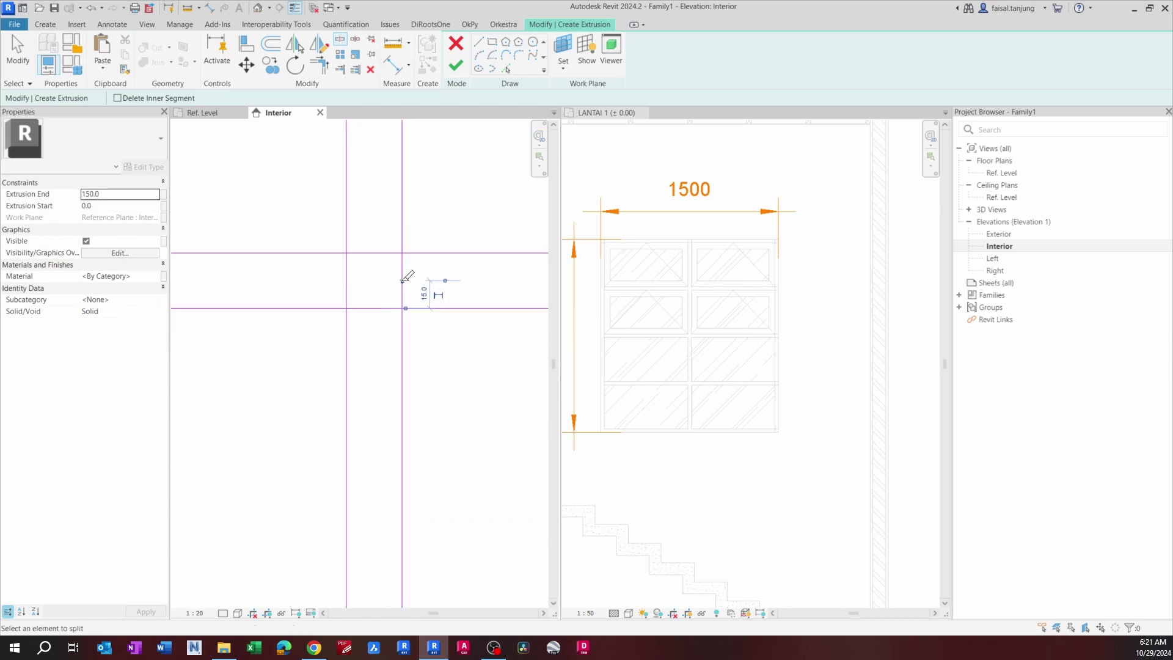
{"action": "left_click", "coordinate": [346, 280]}
{"action": "left_click", "coordinate": [380, 252]}
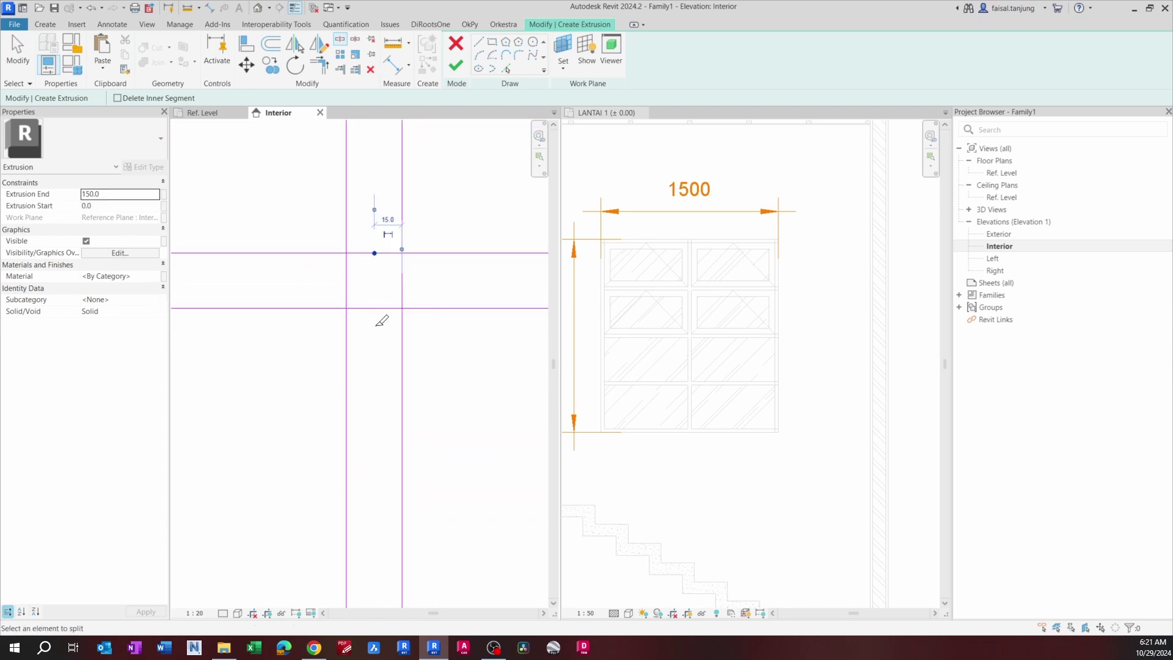
{"action": "left_click", "coordinate": [380, 308]}
Step: Split the sketch lines where the vertical mullion crosses the lower transom
{"action": "scroll", "coordinate": [379, 296], "scroll_direction": "down", "scroll_amount": 4}
{"action": "scroll", "coordinate": [379, 391], "scroll_direction": "up", "scroll_amount": 5}
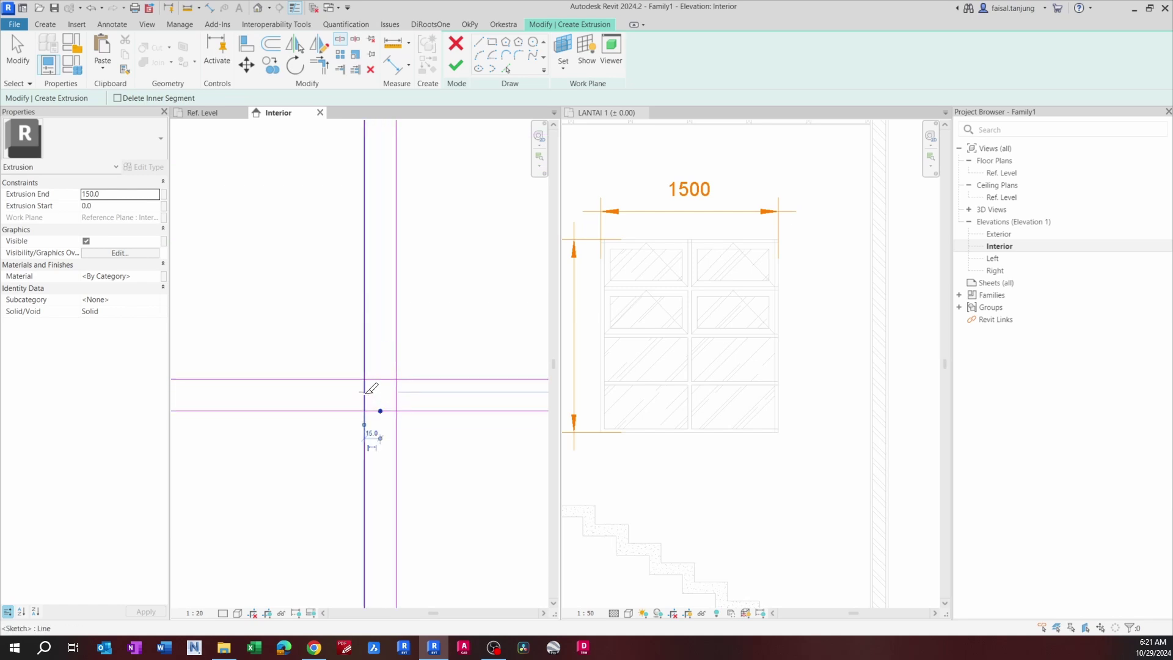
{"action": "left_click", "coordinate": [396, 388]}
Step: Split the inner frame's left edge between the line pairs of the upper, middle and lower transoms
{"action": "scroll", "coordinate": [402, 389], "scroll_direction": "down", "scroll_amount": 6}
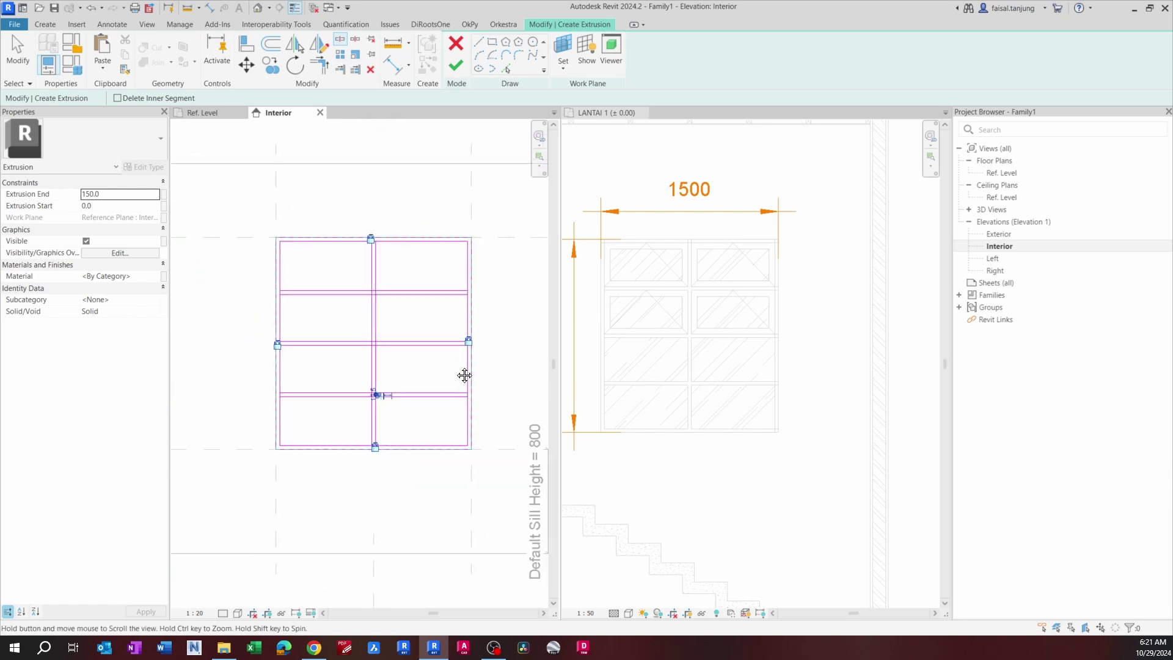
{"action": "scroll", "coordinate": [306, 262], "scroll_direction": "up", "scroll_amount": 3}
{"action": "scroll", "coordinate": [283, 302], "scroll_direction": "up", "scroll_amount": 3}
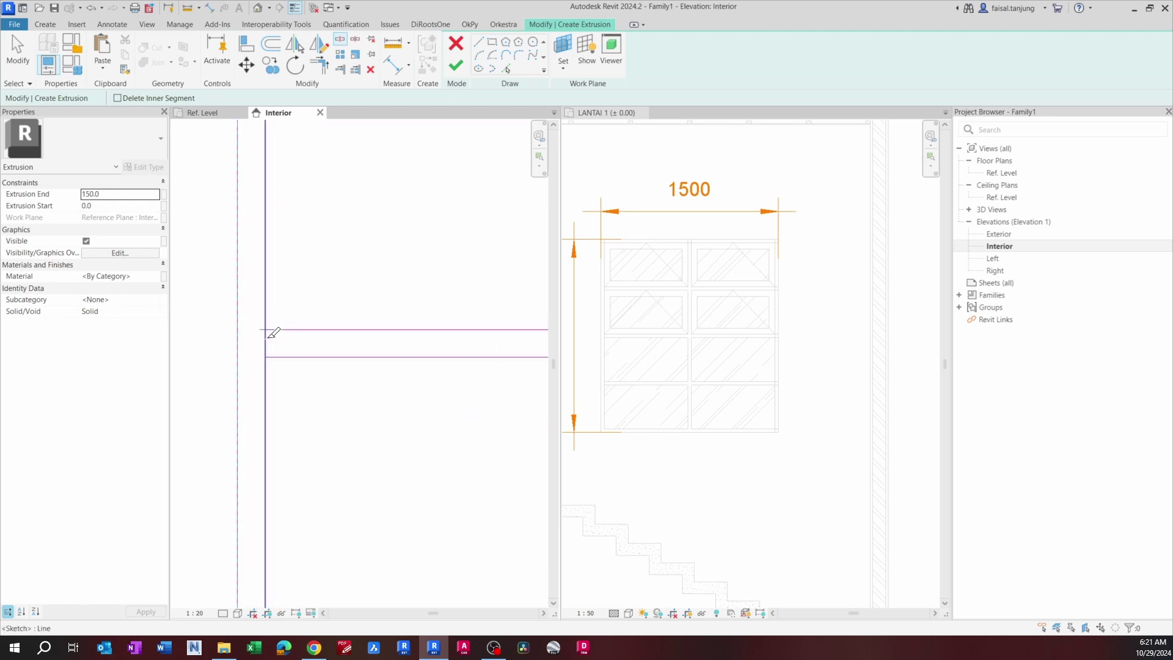
{"action": "left_click", "coordinate": [264, 342]}
{"action": "scroll", "coordinate": [269, 334], "scroll_direction": "down", "scroll_amount": 2}
{"action": "middle_click_drag", "start_coordinate": [280, 483], "coordinate": [275, 298]}
{"action": "scroll", "coordinate": [270, 316], "scroll_direction": "up", "scroll_amount": 3}
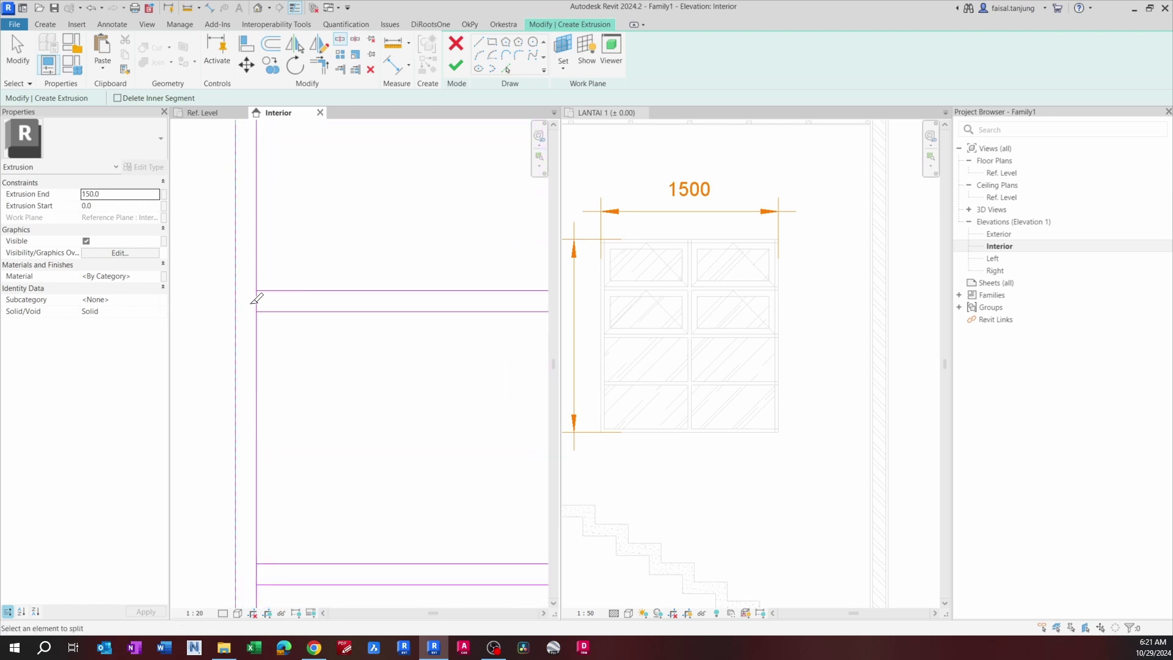
{"action": "left_click", "coordinate": [257, 295]}
{"action": "scroll", "coordinate": [260, 297], "scroll_direction": "down", "scroll_amount": 3}
{"action": "middle_click_drag", "start_coordinate": [279, 433], "coordinate": [279, 329]}
{"action": "scroll", "coordinate": [270, 330], "scroll_direction": "up", "scroll_amount": 3}
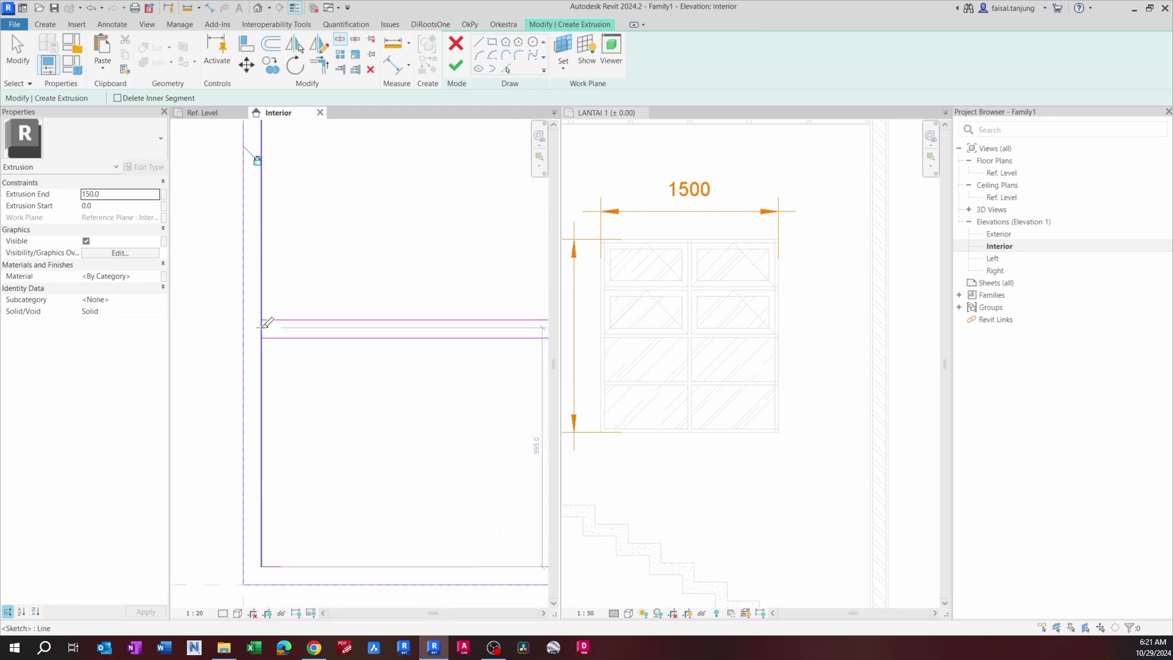
{"action": "left_click", "coordinate": [262, 327]}
Step: Split the inner frame's right edge between the line pairs of all three transoms
{"action": "scroll", "coordinate": [264, 327], "scroll_direction": "down", "scroll_amount": 3}
{"action": "middle_click_drag", "start_coordinate": [458, 366], "coordinate": [306, 395]}
{"action": "scroll", "coordinate": [440, 357], "scroll_direction": "up", "scroll_amount": 3}
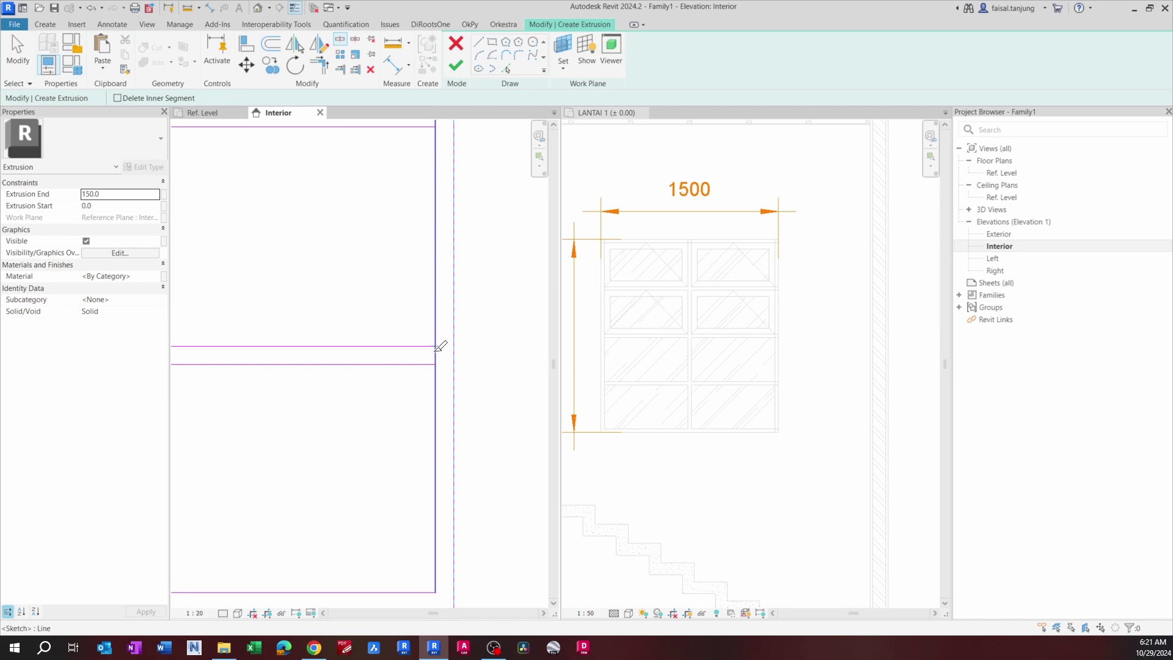
{"action": "left_click", "coordinate": [436, 351]}
{"action": "scroll", "coordinate": [460, 352], "scroll_direction": "down", "scroll_amount": 3}
{"action": "scroll", "coordinate": [455, 361], "scroll_direction": "up", "scroll_amount": 4}
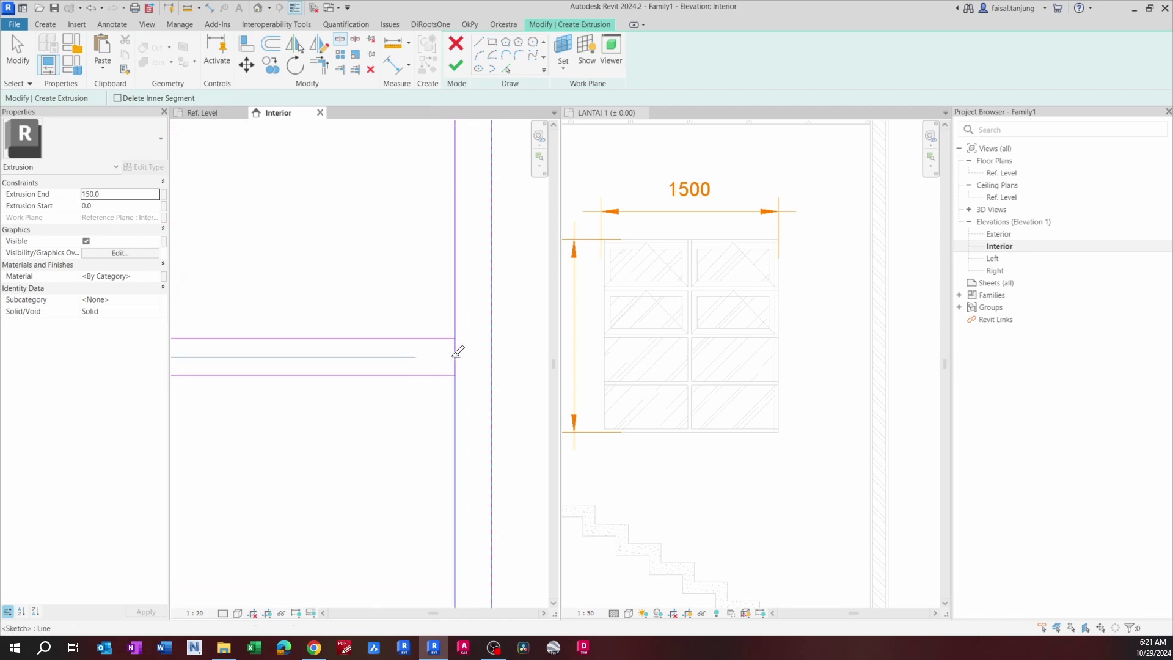
{"action": "left_click", "coordinate": [453, 355]}
{"action": "scroll", "coordinate": [454, 355], "scroll_direction": "down", "scroll_amount": 3}
{"action": "middle_click_drag", "start_coordinate": [452, 191], "coordinate": [479, 300]}
{"action": "scroll", "coordinate": [478, 298], "scroll_direction": "up", "scroll_amount": 4}
{"action": "left_click", "coordinate": [493, 267]}
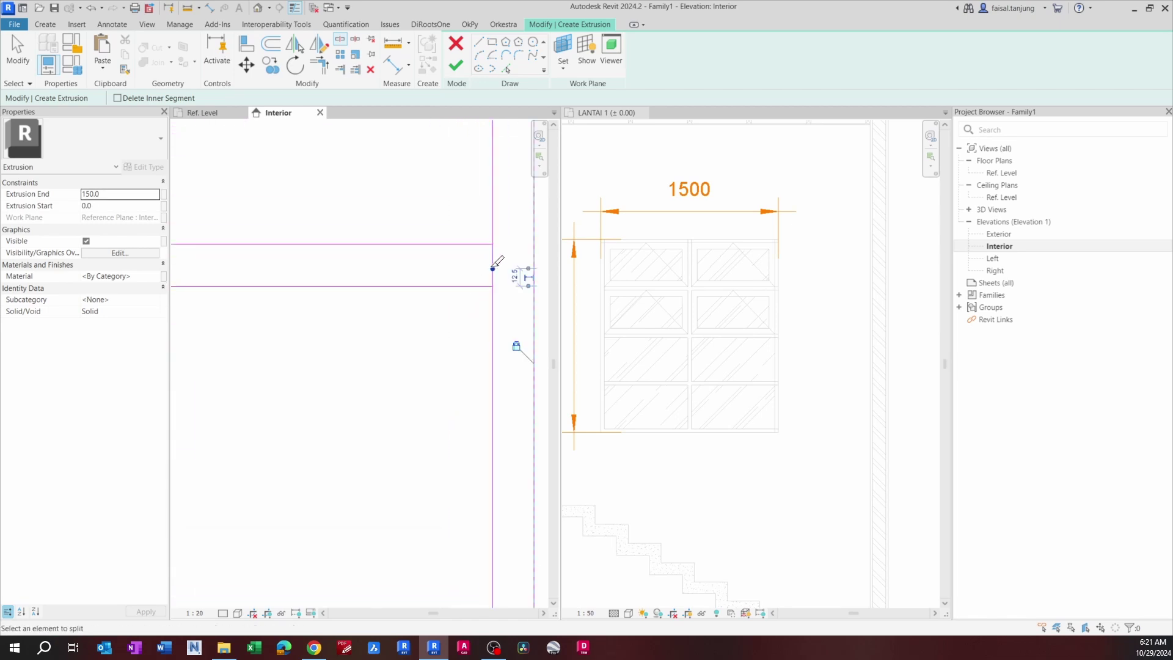
{"action": "scroll", "coordinate": [492, 267], "scroll_direction": "down", "scroll_amount": 3}
{"action": "scroll", "coordinate": [382, 353], "scroll_direction": "up", "scroll_amount": 3}
{"action": "key", "text": "Escape"}
Step: Trim the mullion and upper transom lines to corners at their crossing with Trim/Extend to Corner
{"action": "middle_click_drag", "start_coordinate": [353, 367], "coordinate": [457, 304]}
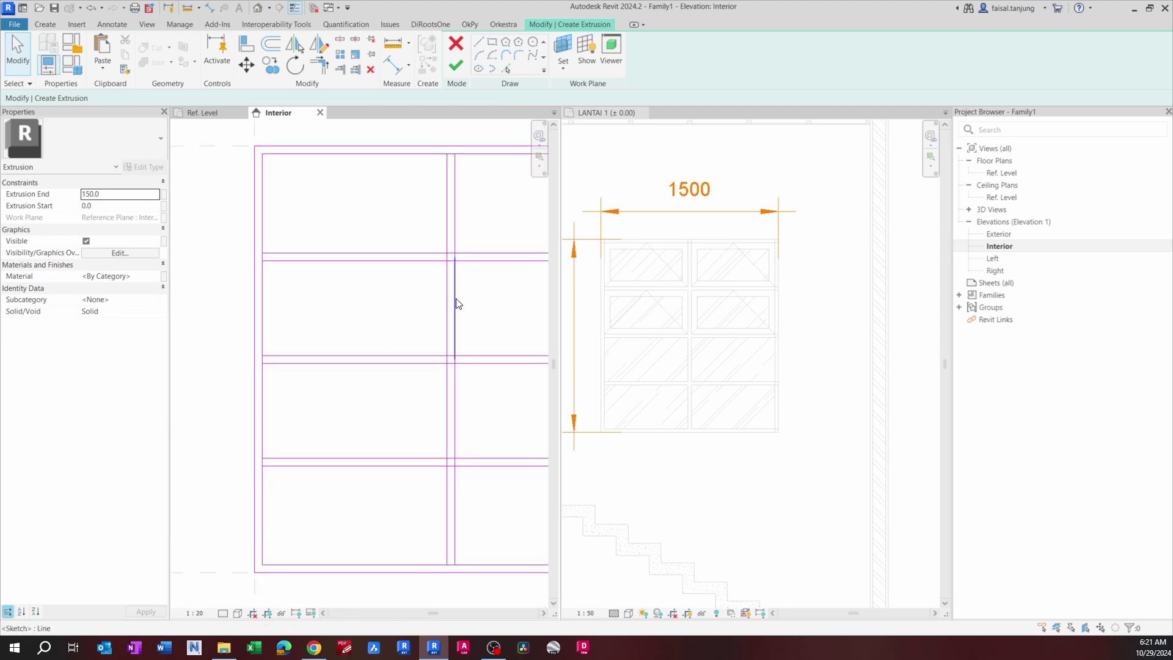
{"action": "left_click", "coordinate": [322, 65]}
{"action": "scroll", "coordinate": [449, 263], "scroll_direction": "up", "scroll_amount": 3}
{"action": "left_click", "coordinate": [447, 258]}
{"action": "left_click", "coordinate": [397, 231]}
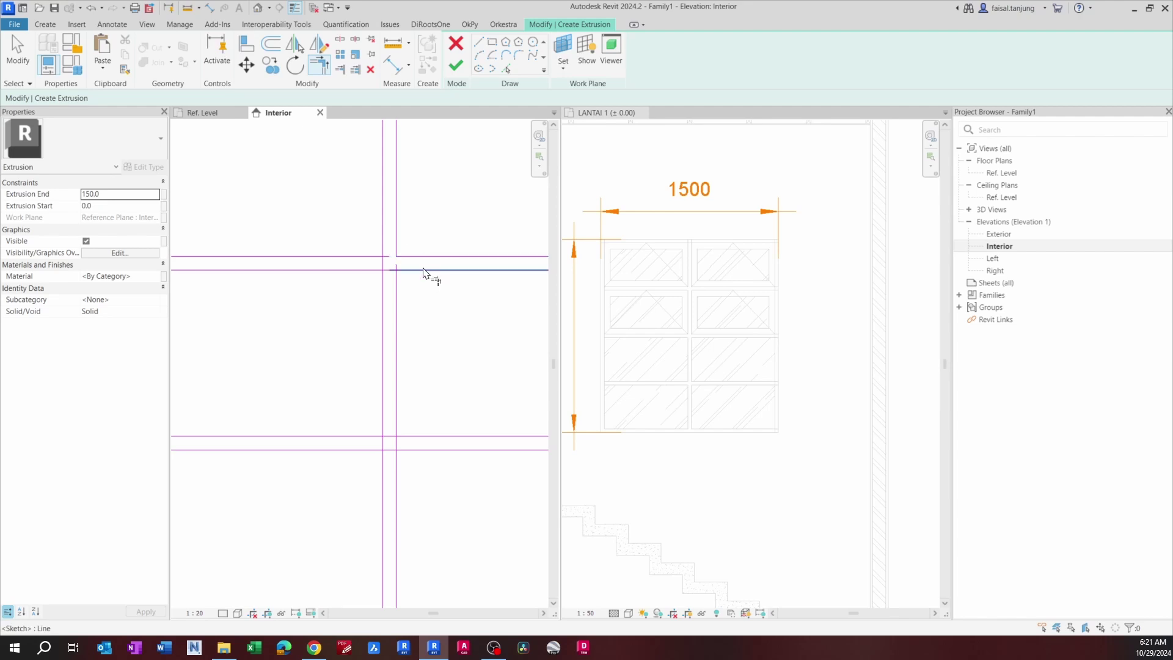
{"action": "left_click", "coordinate": [424, 268]}
{"action": "left_click", "coordinate": [397, 284]}
{"action": "left_click", "coordinate": [383, 290]}
{"action": "left_click", "coordinate": [370, 269]}
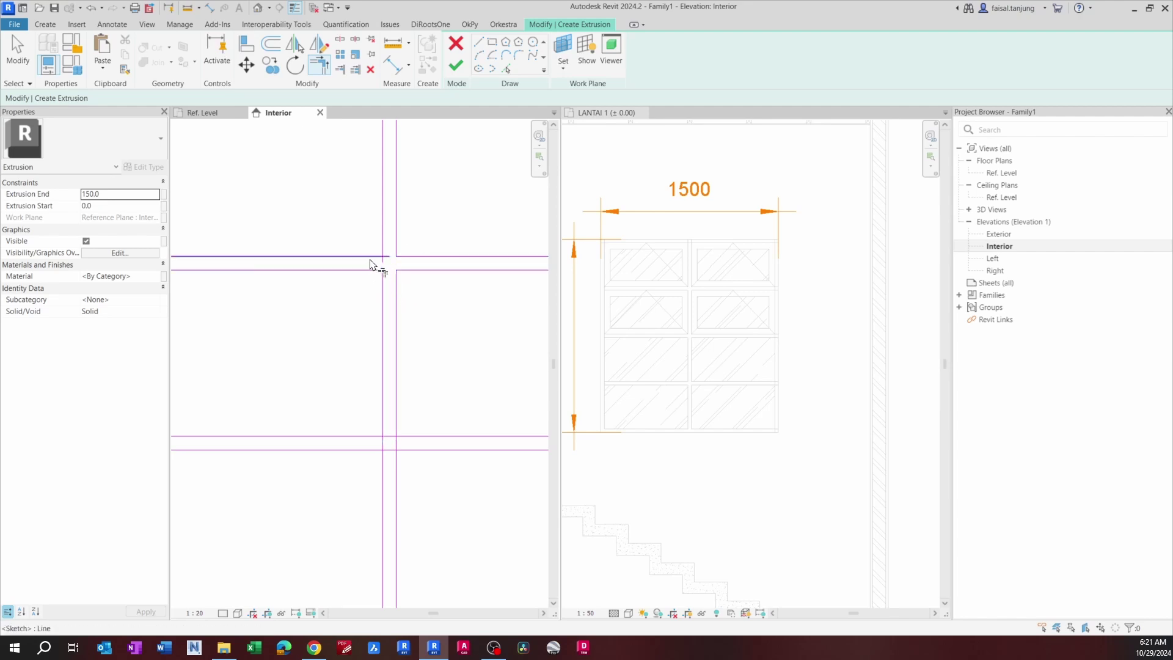
{"action": "left_click", "coordinate": [370, 256]}
{"action": "left_click", "coordinate": [383, 244]}
Step: Trim the mullion and middle transom lines to corners at their crossing
{"action": "scroll", "coordinate": [384, 242], "scroll_direction": "down", "scroll_amount": 3}
{"action": "scroll", "coordinate": [367, 309], "scroll_direction": "up", "scroll_amount": 4}
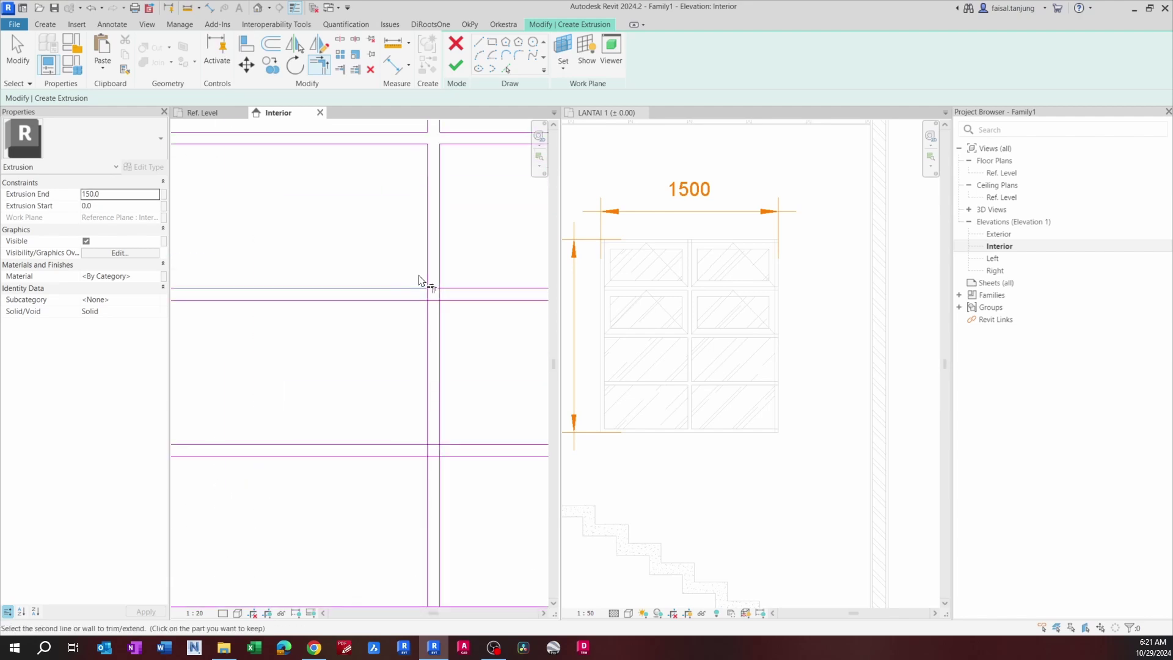
{"action": "left_click", "coordinate": [440, 319]}
{"action": "left_click", "coordinate": [452, 303]}
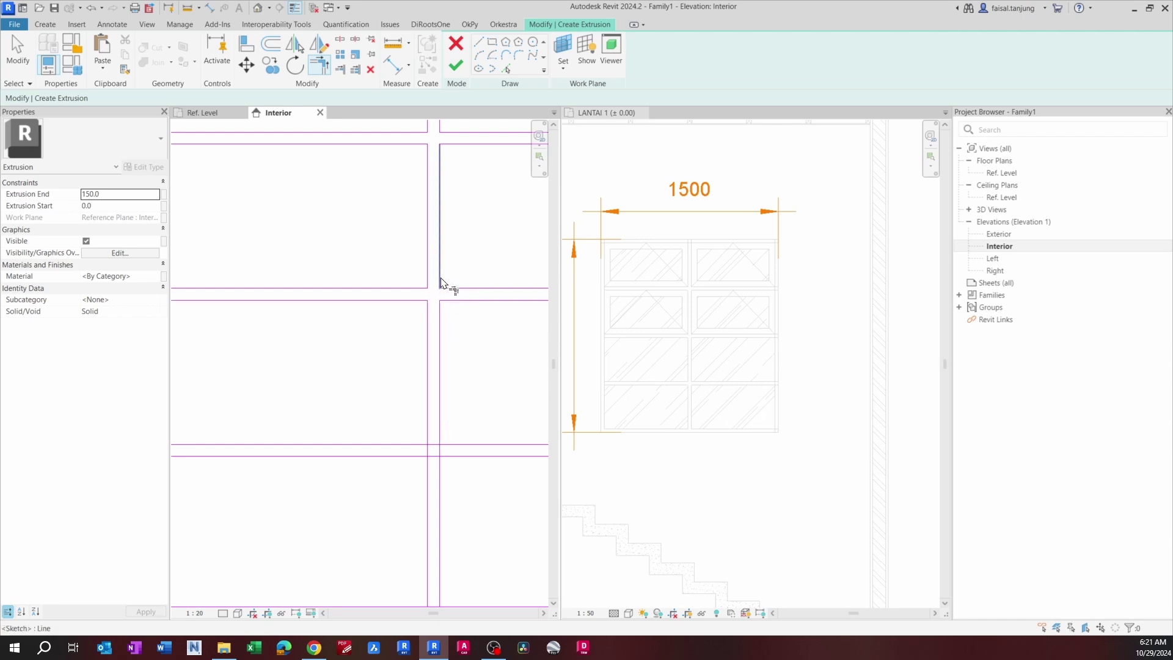
Step: Trim the left ends of the upper and middle transoms to corners with the inner frame's left edge
{"action": "scroll", "coordinate": [428, 269], "scroll_direction": "down", "scroll_amount": 2}
{"action": "scroll", "coordinate": [318, 198], "scroll_direction": "up", "scroll_amount": 2}
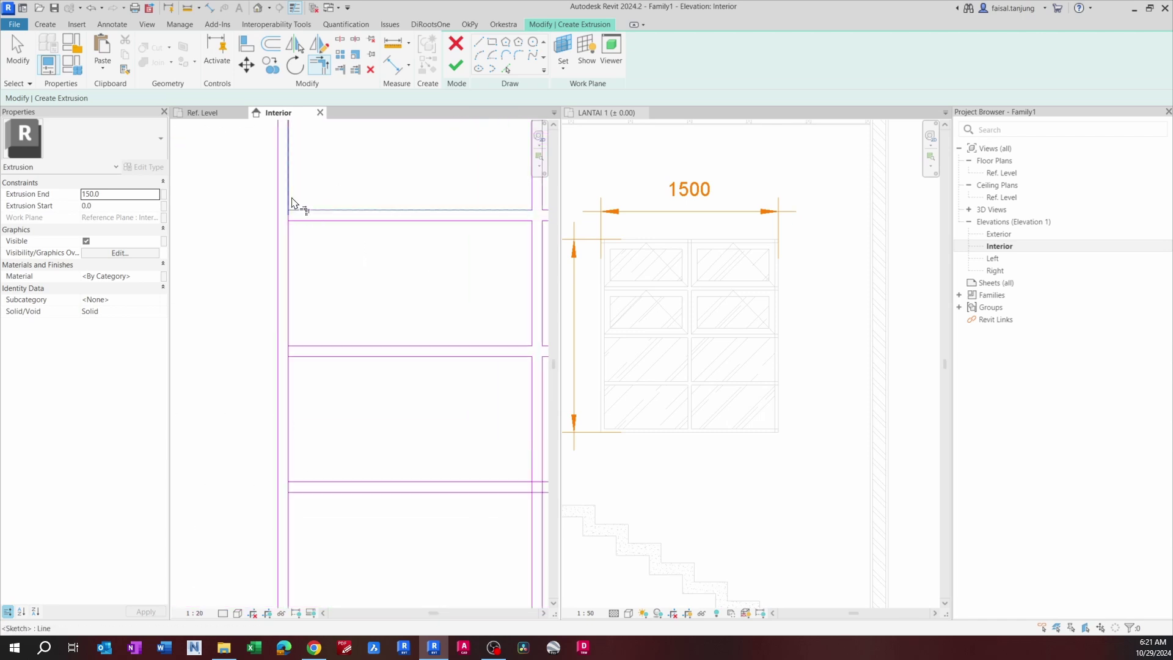
{"action": "left_click", "coordinate": [291, 199]}
{"action": "left_click", "coordinate": [300, 224]}
{"action": "left_click", "coordinate": [292, 230]}
{"action": "left_click", "coordinate": [283, 375]}
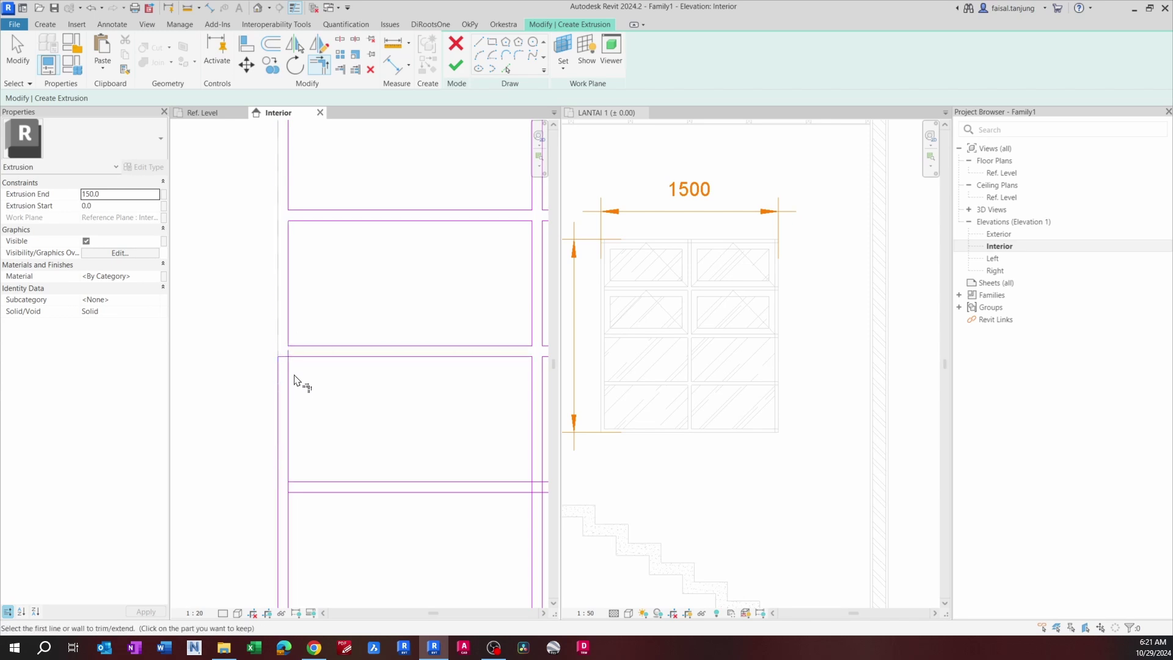
{"action": "left_click", "coordinate": [302, 360]}
{"action": "scroll", "coordinate": [299, 363], "scroll_direction": "up", "scroll_amount": 1}
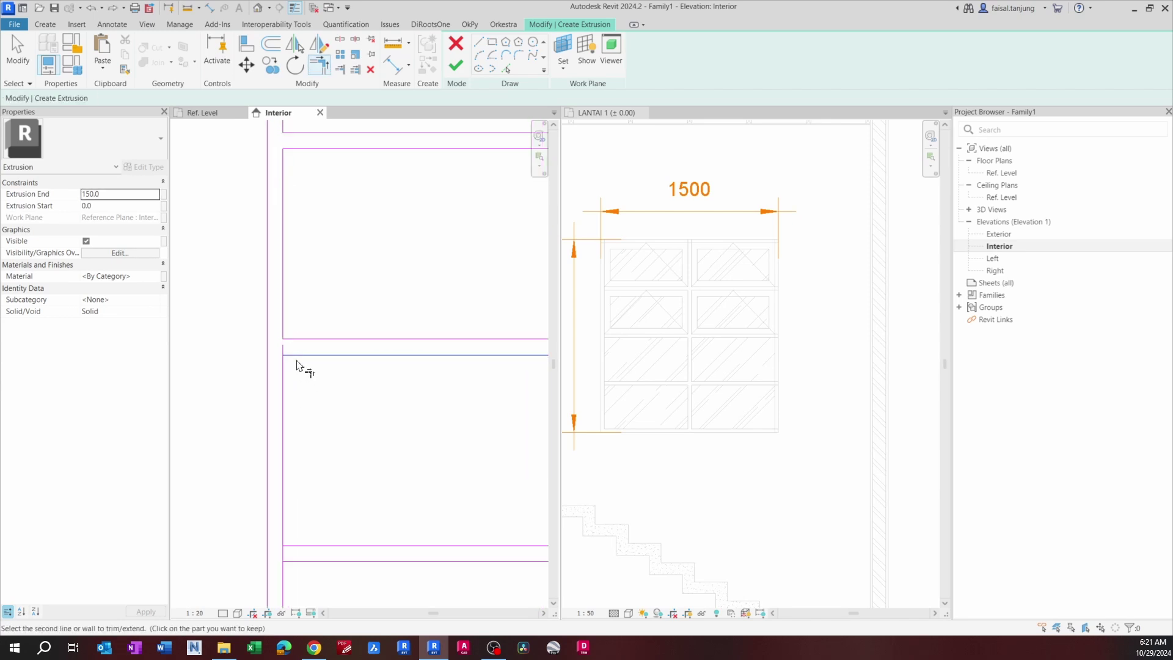
Step: Trim the lower transom to corners with the inner frame's left edge and with the mullion lines at their crossing
{"action": "scroll", "coordinate": [293, 377], "scroll_direction": "down", "scroll_amount": 3}
{"action": "middle_click_drag", "start_coordinate": [333, 416], "coordinate": [307, 309]}
{"action": "scroll", "coordinate": [283, 342], "scroll_direction": "up", "scroll_amount": 2}
{"action": "left_click", "coordinate": [268, 323]}
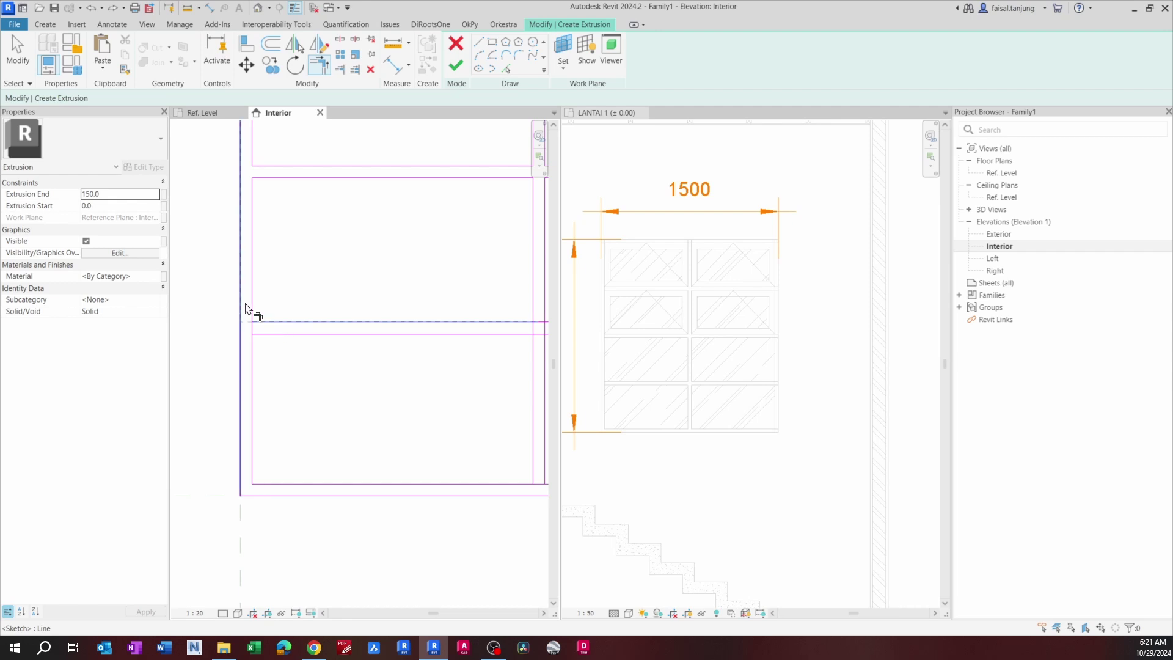
{"action": "left_click", "coordinate": [250, 304]}
{"action": "scroll", "coordinate": [254, 348], "scroll_direction": "down", "scroll_amount": 3}
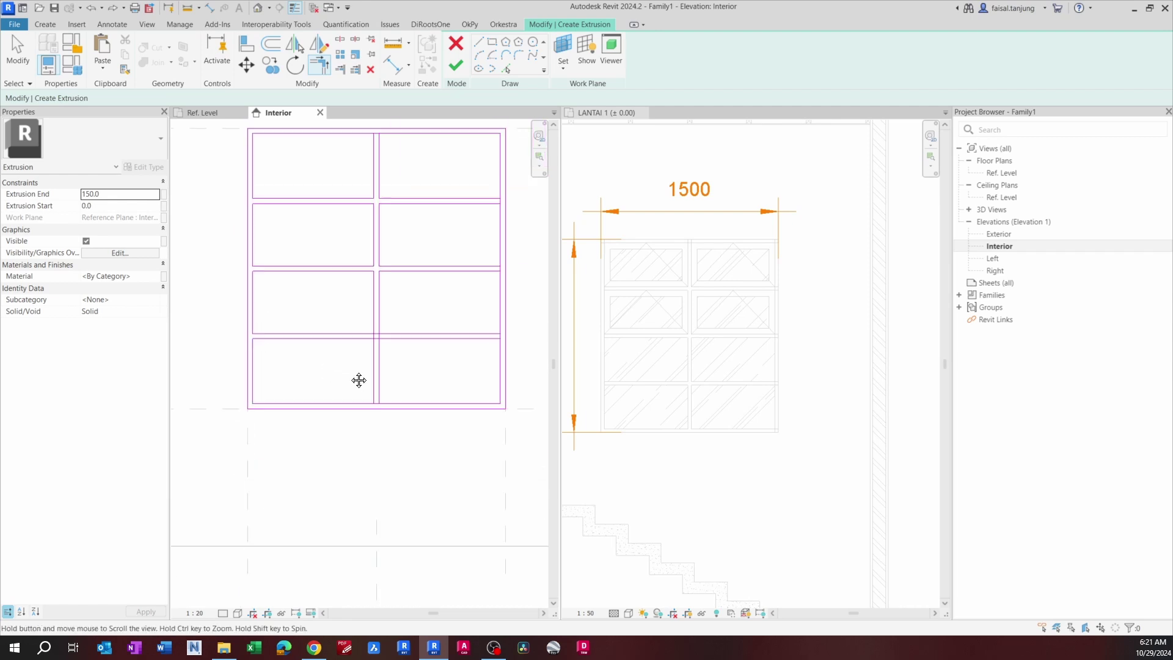
{"action": "scroll", "coordinate": [318, 337], "scroll_direction": "up", "scroll_amount": 3}
{"action": "scroll", "coordinate": [302, 349], "scroll_direction": "up", "scroll_amount": 2}
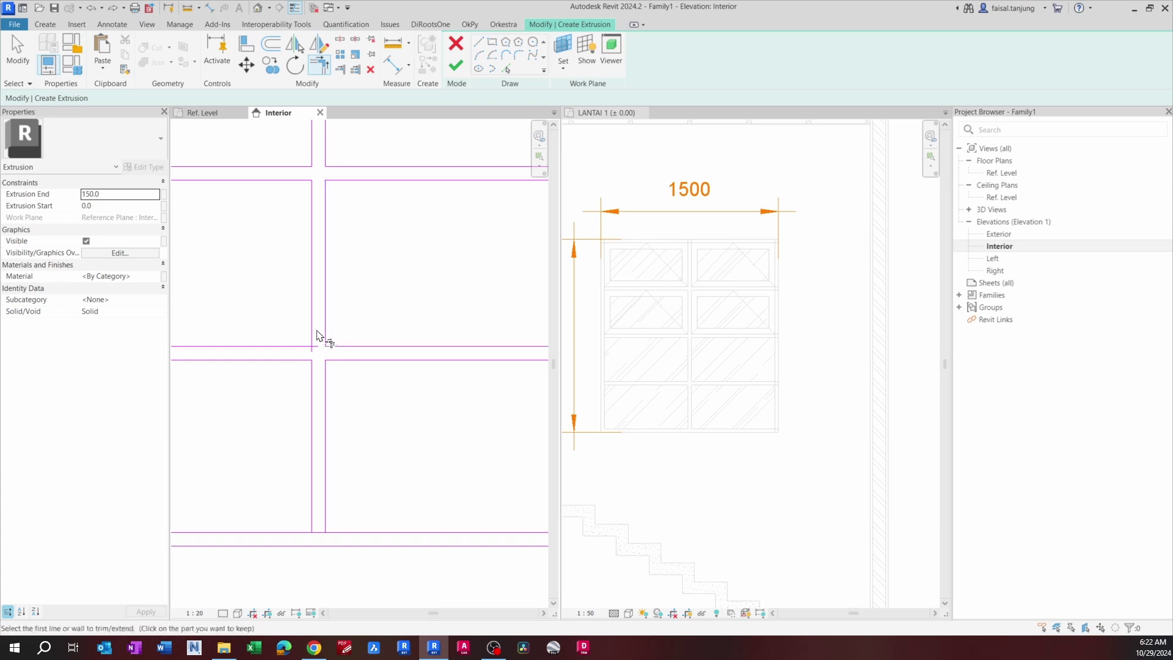
Step: Trim the lower transom's right end to corners with the inner frame's right edge
{"action": "scroll", "coordinate": [297, 348], "scroll_direction": "down", "scroll_amount": 4}
{"action": "middle_click_drag", "start_coordinate": [395, 319], "coordinate": [387, 348]}
{"action": "scroll", "coordinate": [433, 374], "scroll_direction": "up", "scroll_amount": 5}
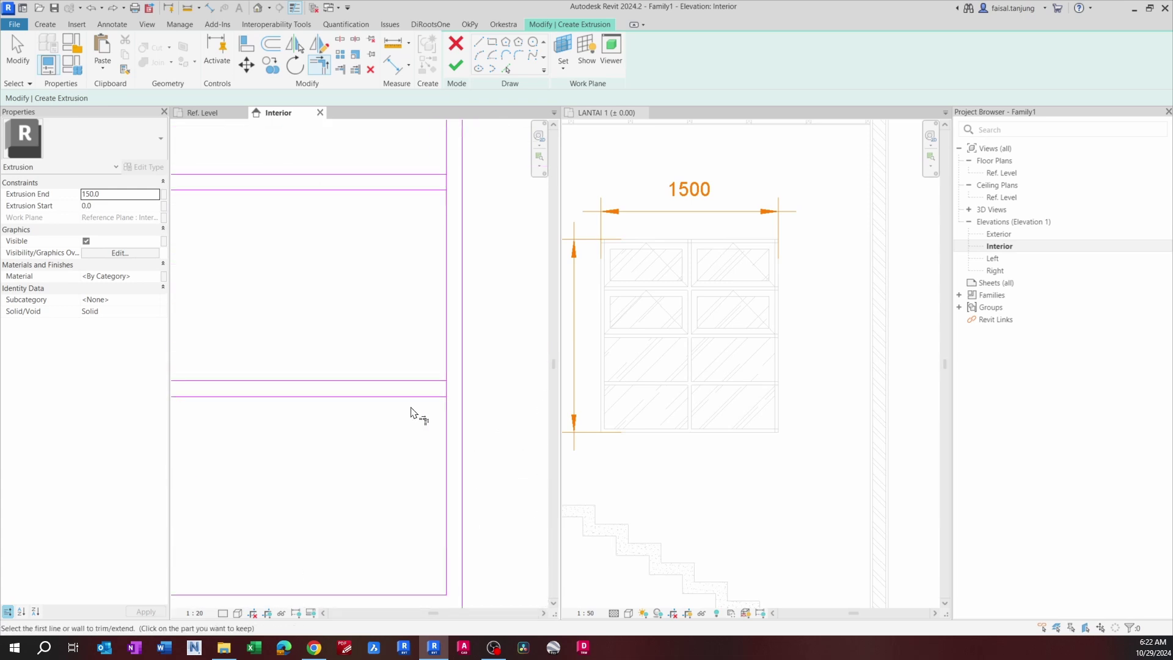
{"action": "left_click", "coordinate": [426, 382]}
{"action": "left_click", "coordinate": [433, 396]}
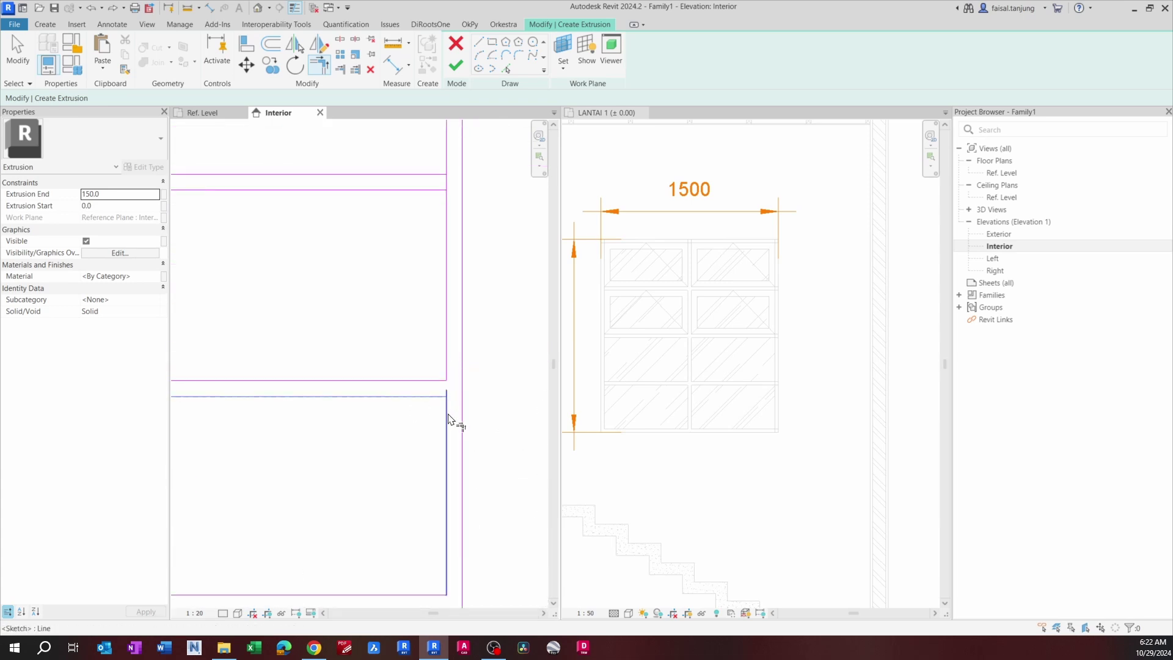
{"action": "left_click", "coordinate": [446, 414]}
Step: Trim the right ends of the upper and middle transoms to corners with the inner frame's right edge
{"action": "scroll", "coordinate": [444, 397], "scroll_direction": "down", "scroll_amount": 5}
{"action": "middle_click_drag", "start_coordinate": [381, 319], "coordinate": [437, 350]}
{"action": "scroll", "coordinate": [400, 359], "scroll_direction": "up", "scroll_amount": 3}
{"action": "middle_click_drag", "start_coordinate": [366, 300], "coordinate": [364, 312]}
{"action": "left_click_drag", "start_coordinate": [364, 312], "coordinate": [324, 415]}
{"action": "scroll", "coordinate": [324, 414], "scroll_direction": "down", "scroll_amount": 4}
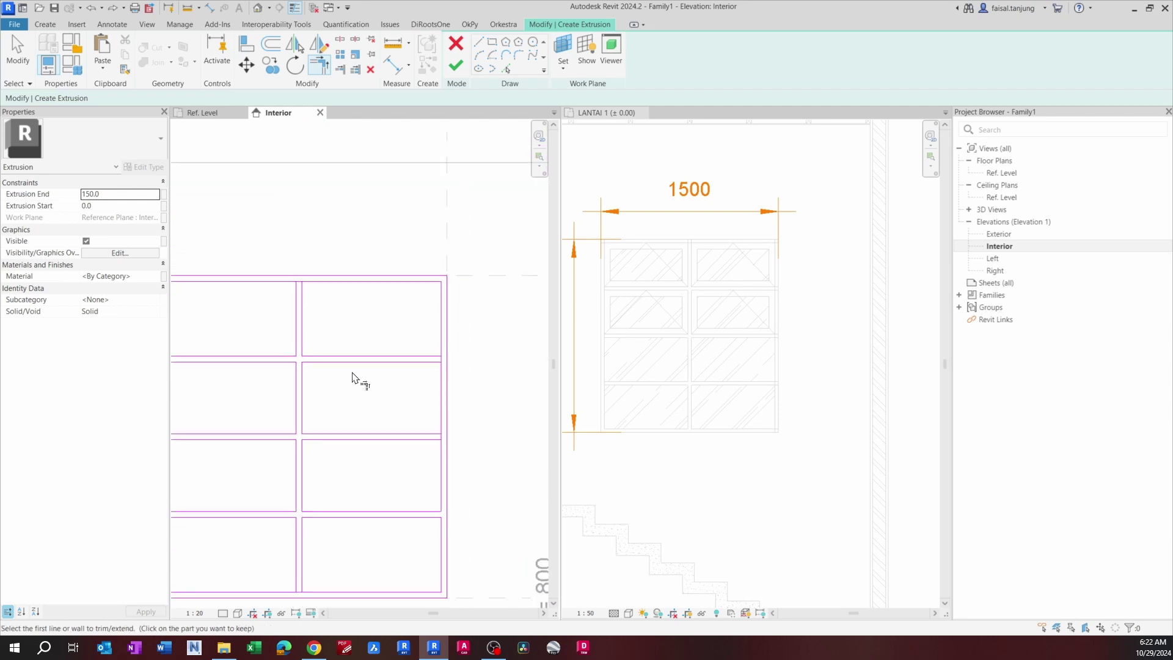
{"action": "scroll", "coordinate": [436, 433], "scroll_direction": "up", "scroll_amount": 4}
{"action": "left_click", "coordinate": [428, 442]}
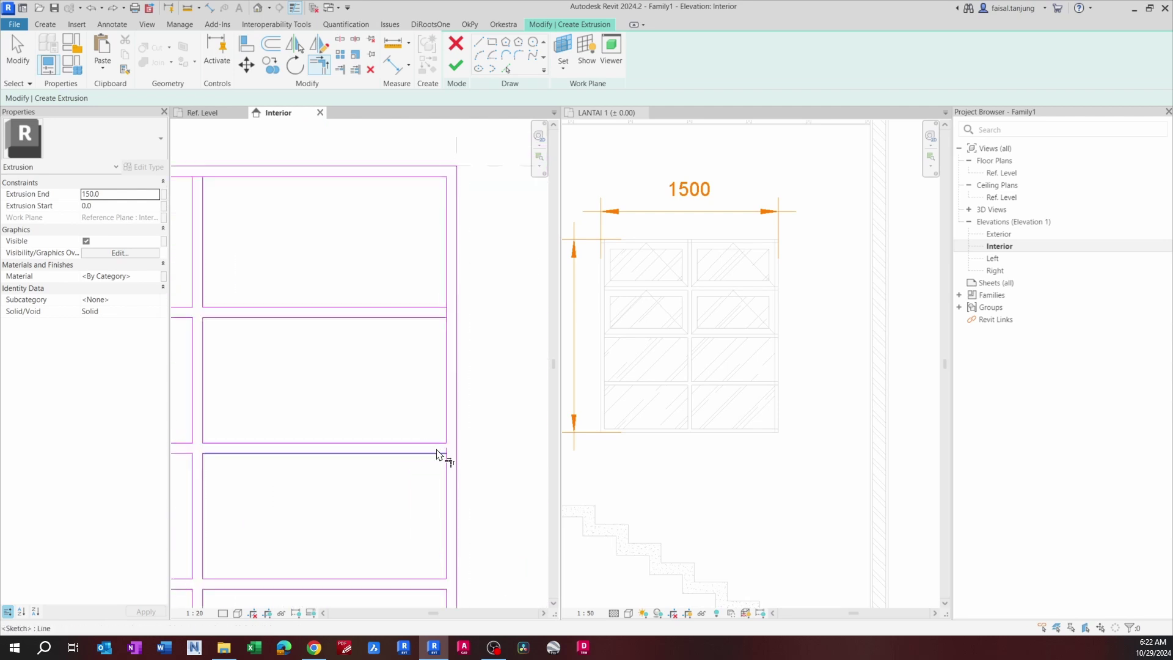
{"action": "left_click", "coordinate": [437, 452]}
{"action": "left_click", "coordinate": [446, 463]}
Step: Trim the inner frame's upper edge to corners with the two mullion lines
{"action": "scroll", "coordinate": [332, 265], "scroll_direction": "down", "scroll_amount": 3}
{"action": "scroll", "coordinate": [356, 244], "scroll_direction": "up", "scroll_amount": 3}
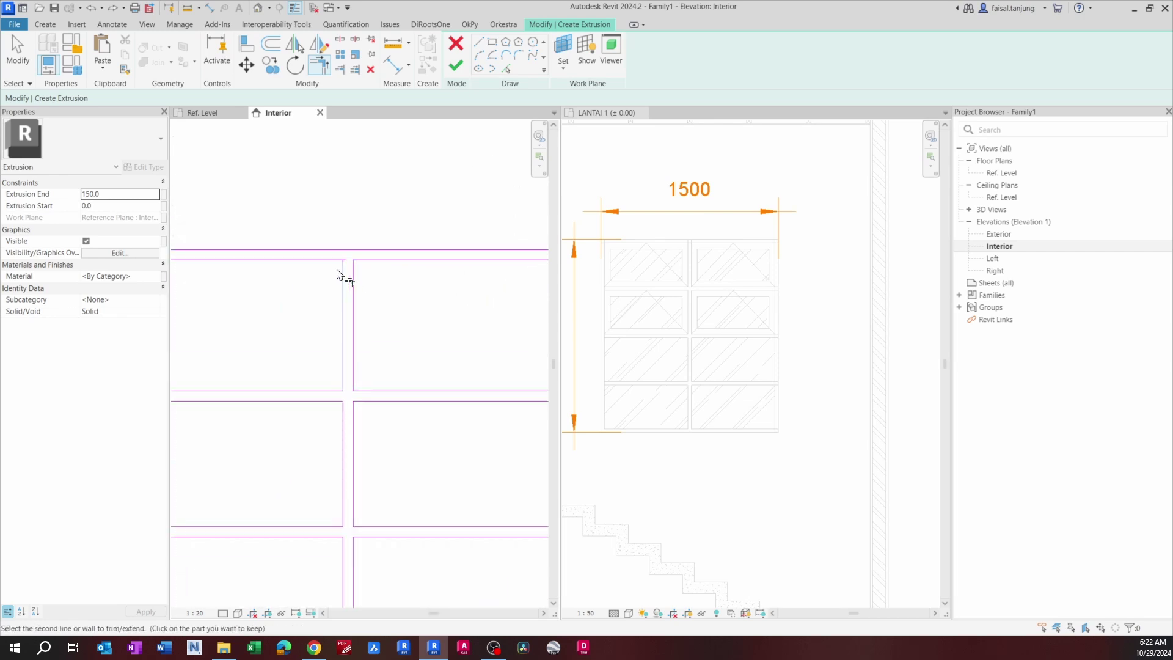
{"action": "scroll", "coordinate": [330, 261], "scroll_direction": "down", "scroll_amount": 3}
{"action": "middle_click_drag", "start_coordinate": [354, 343], "coordinate": [385, 339]}
Step: Try to finish the window frame's extrusion sketch, and return to editing the sketch
{"action": "key", "text": "Escape"}
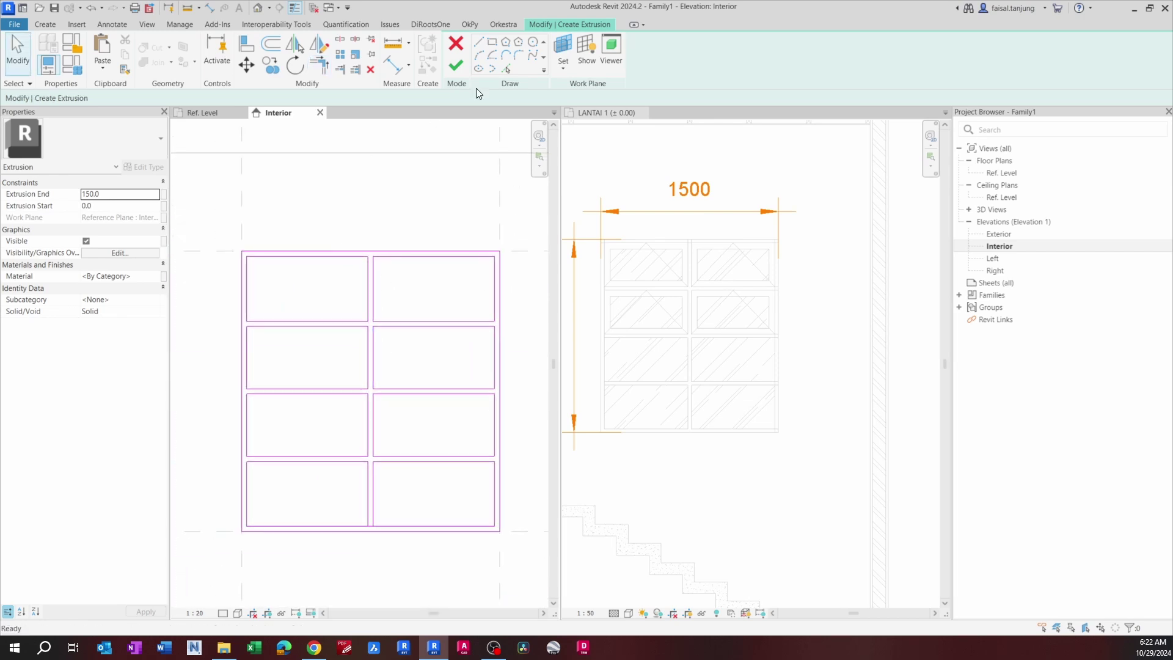
{"action": "left_click", "coordinate": [456, 63]}
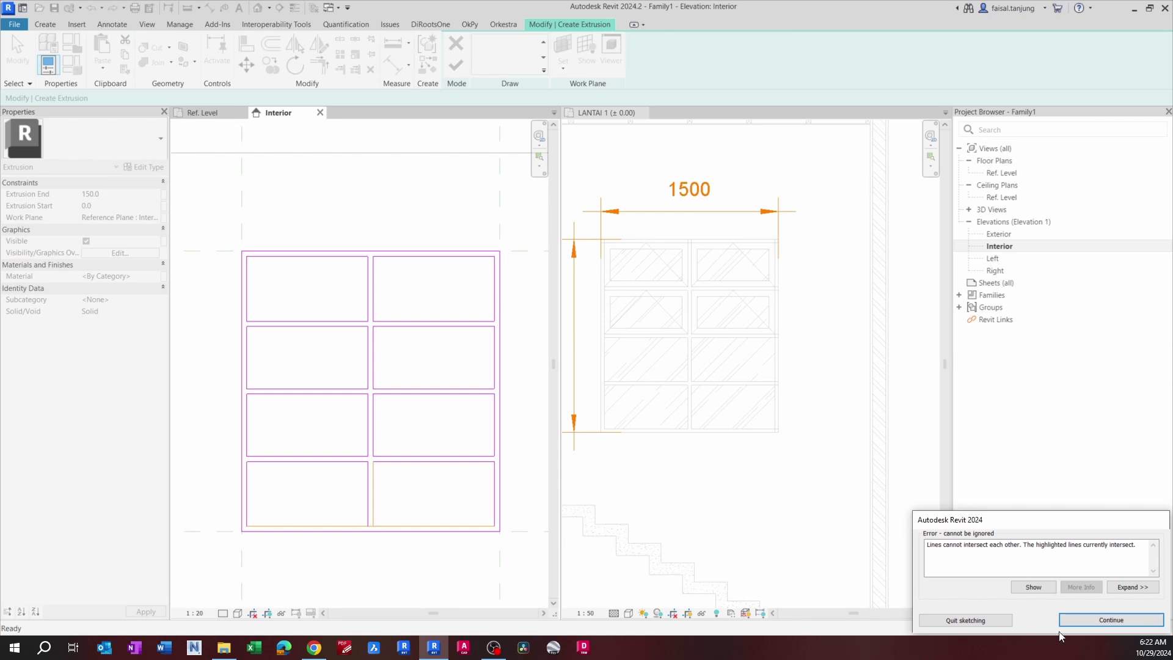
{"action": "left_click", "coordinate": [1110, 619]}
Step: Split the inner frame's bottom edge between the mullion lines and trim both halves to corners with them
{"action": "scroll", "coordinate": [379, 537], "scroll_direction": "up", "scroll_amount": 5}
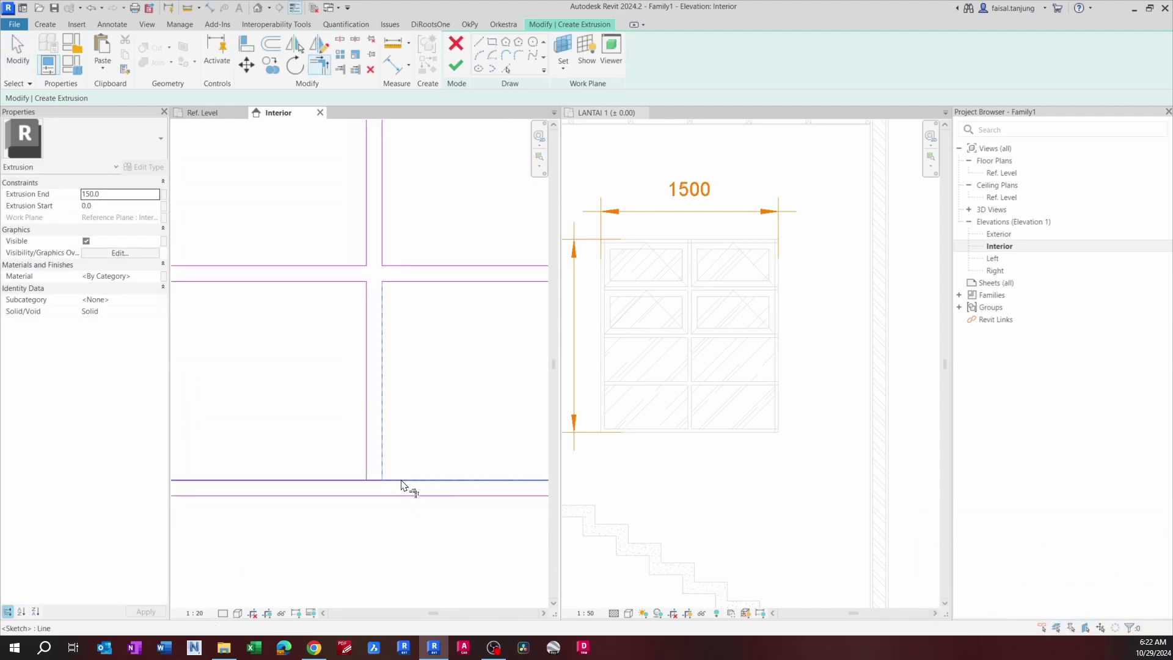
{"action": "scroll", "coordinate": [384, 475], "scroll_direction": "up", "scroll_amount": 3}
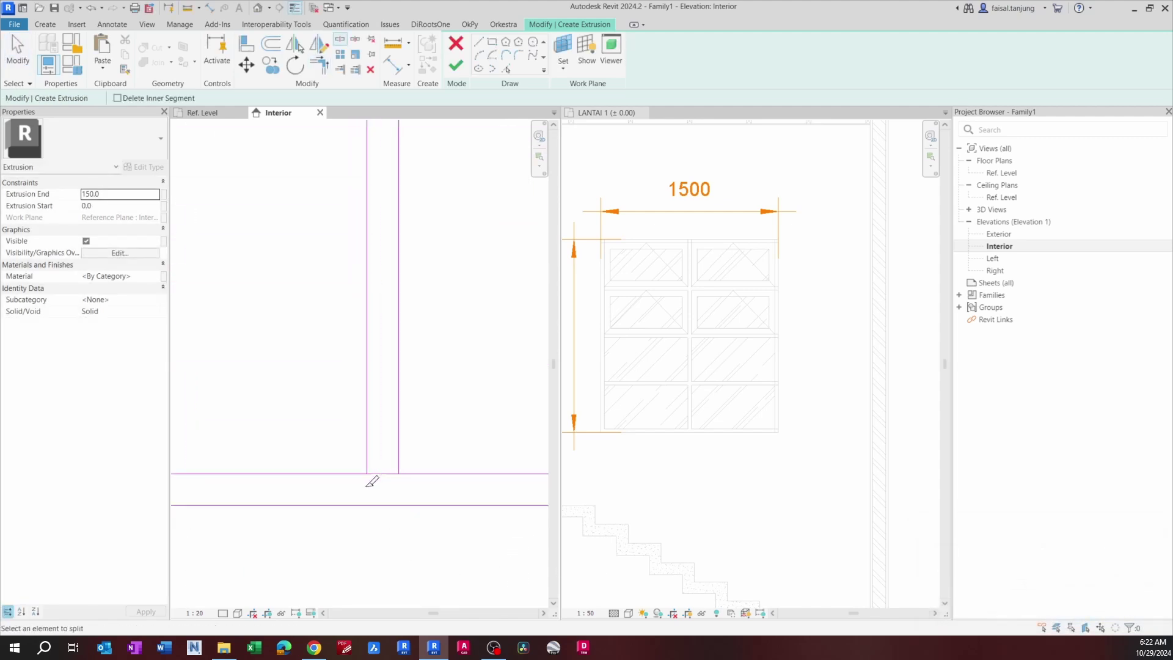
{"action": "left_click", "coordinate": [401, 448]}
{"action": "left_click", "coordinate": [420, 473]}
{"action": "left_click", "coordinate": [366, 439]}
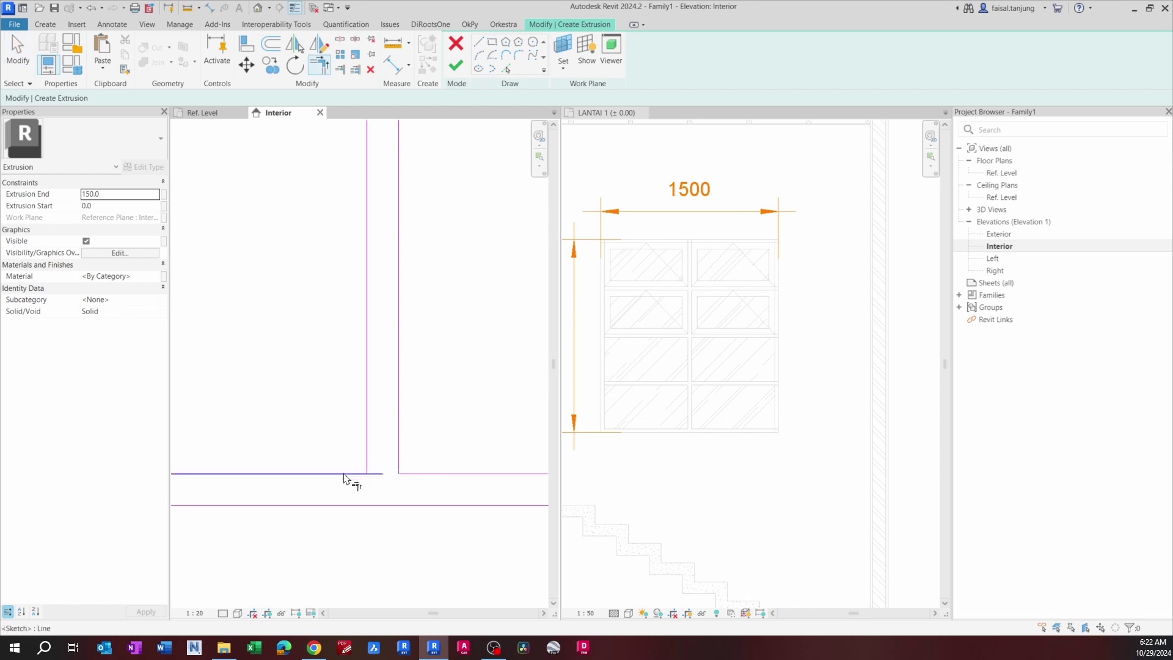
{"action": "left_click", "coordinate": [344, 473]}
{"action": "key", "text": "Escape"}
{"action": "scroll", "coordinate": [369, 452], "scroll_direction": "down", "scroll_amount": 6}
{"action": "middle_click_drag", "start_coordinate": [422, 407], "coordinate": [410, 443]}
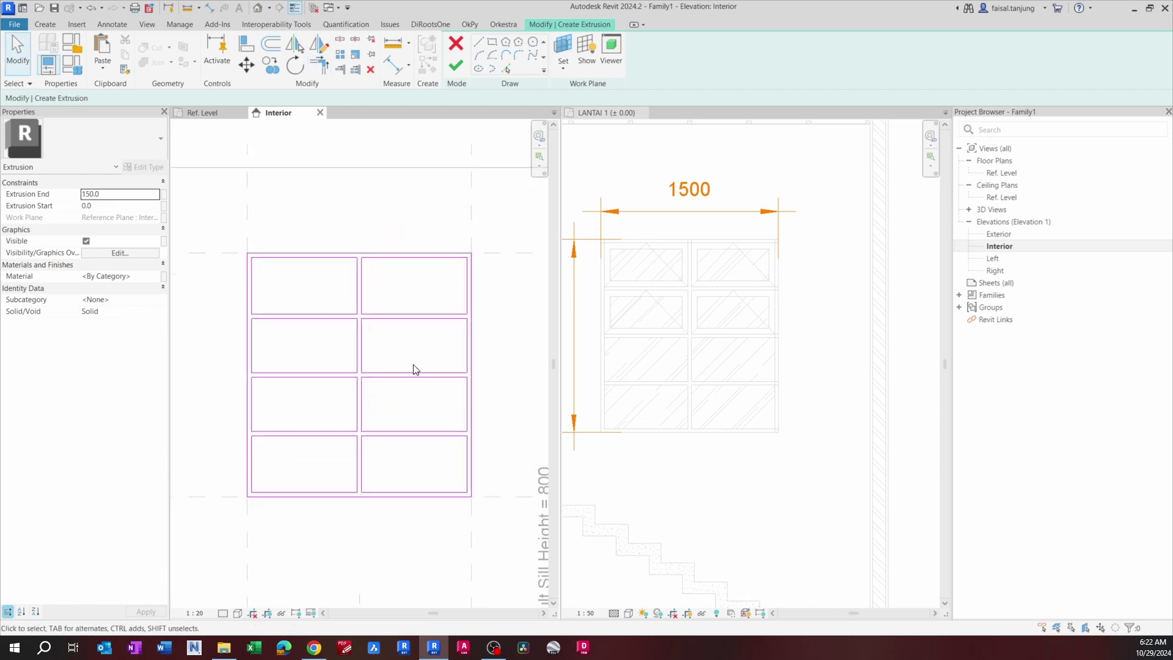
Step: Finish the window frame's extrusion sketch
{"action": "left_click", "coordinate": [455, 64]}
{"action": "left_click", "coordinate": [430, 213]}
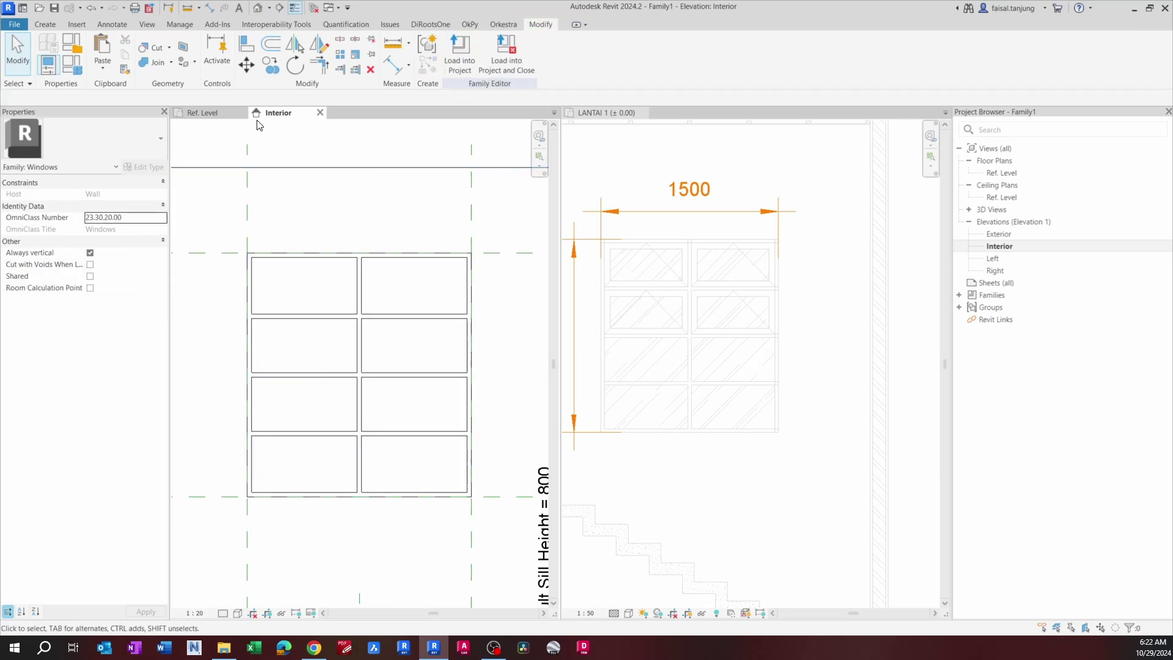
{"action": "middle_click_drag", "start_coordinate": [329, 230], "coordinate": [296, 243]}
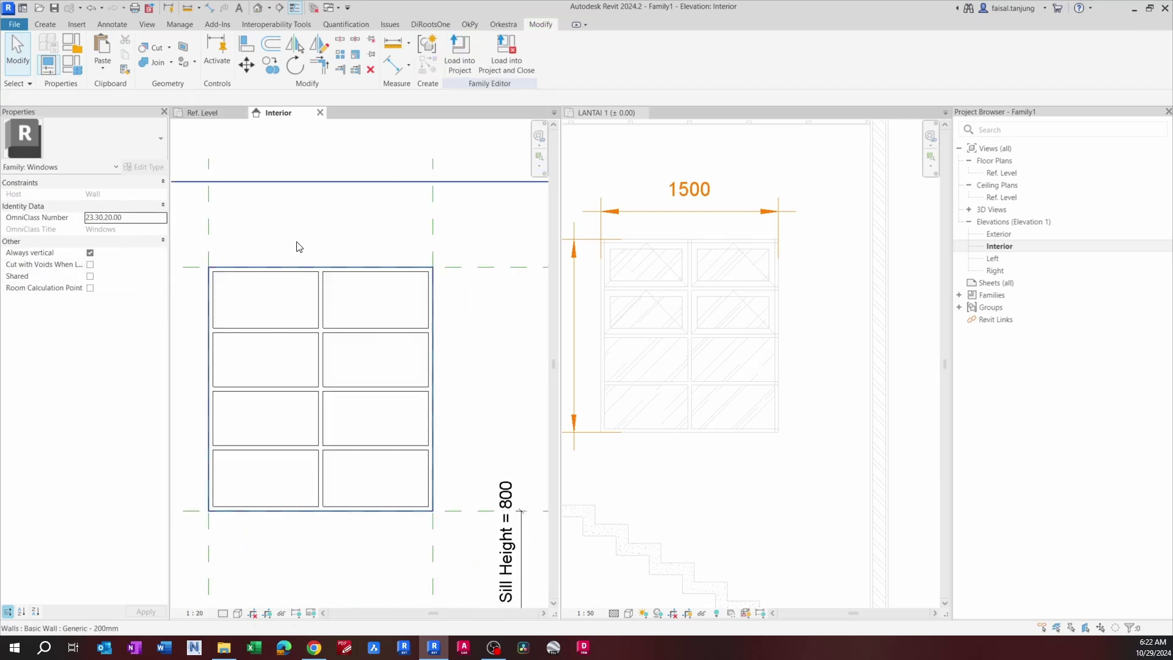
Step: Show the window family in the default 3D view with Fine detail level and the Consistent Colors visual style
{"action": "left_click", "coordinate": [259, 8]}
{"action": "middle_click_drag", "start_coordinate": [385, 293], "coordinate": [483, 302], "text": "shift"}
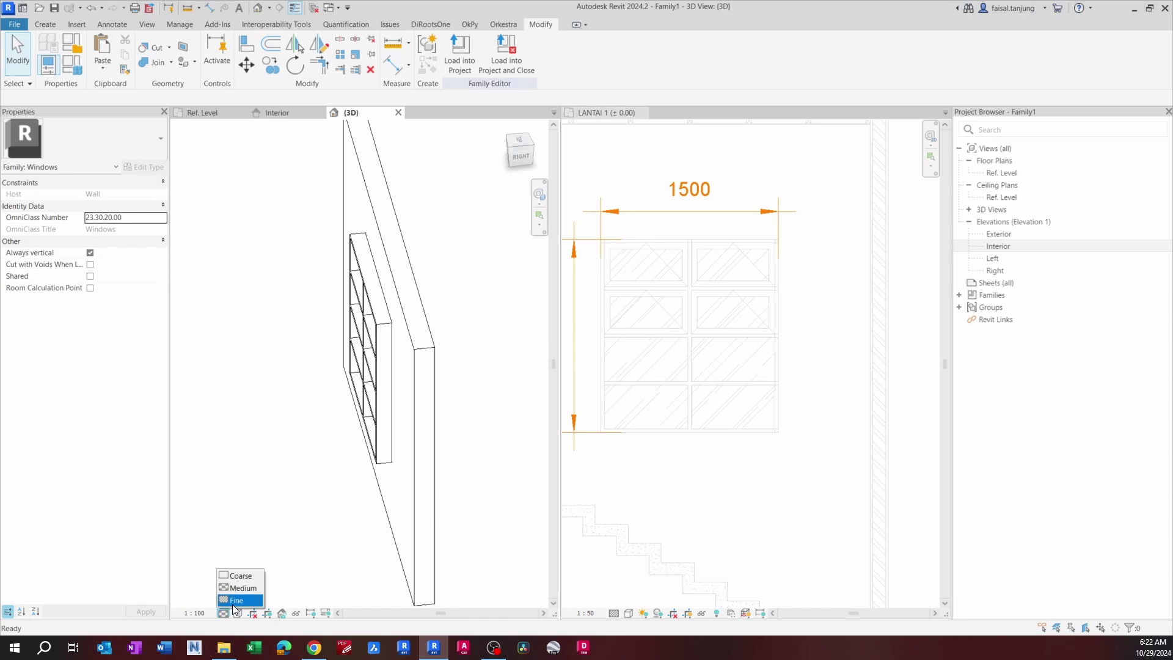
{"action": "left_click", "coordinate": [236, 611]}
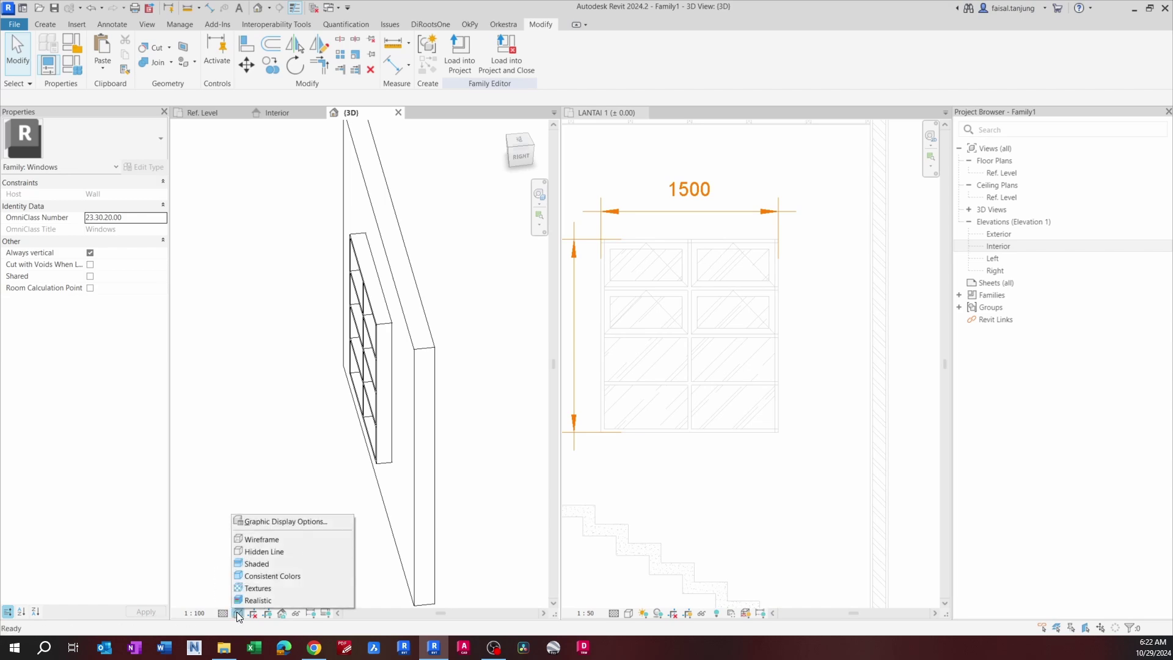
{"action": "left_click", "coordinate": [254, 574]}
{"action": "middle_click_drag", "start_coordinate": [276, 469], "coordinate": [471, 406], "text": "shift"}
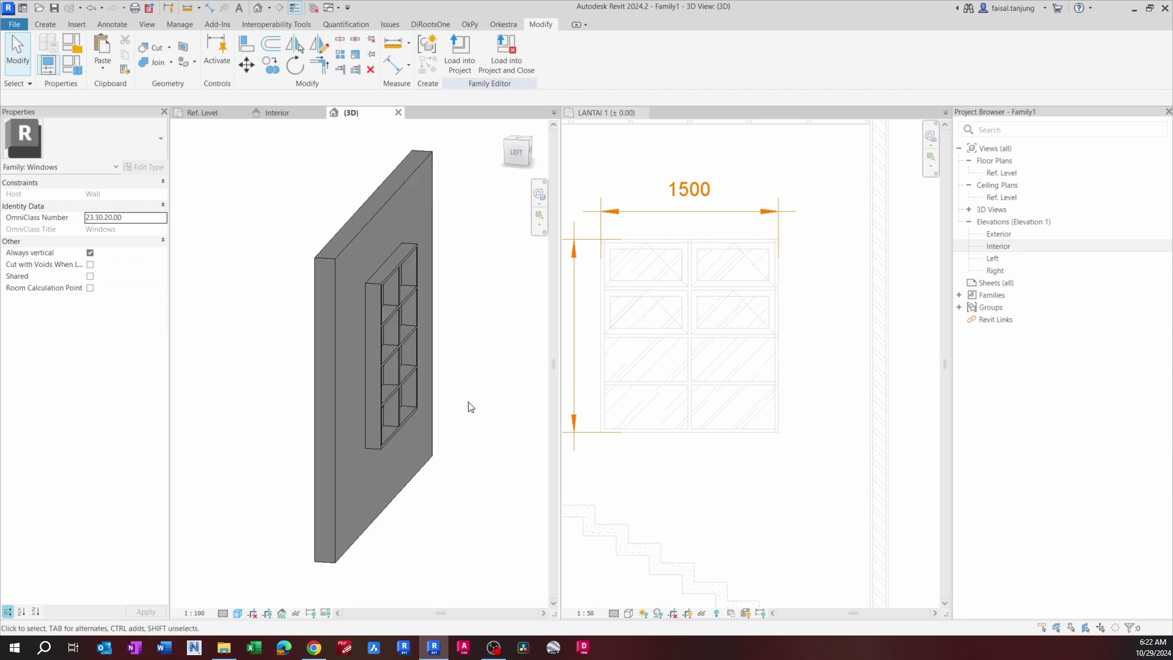
Step: Set the window frame's extrusion end to -150 mm
{"action": "scroll", "coordinate": [397, 283], "scroll_direction": "up", "scroll_amount": 1}
{"action": "left_click", "coordinate": [397, 283]}
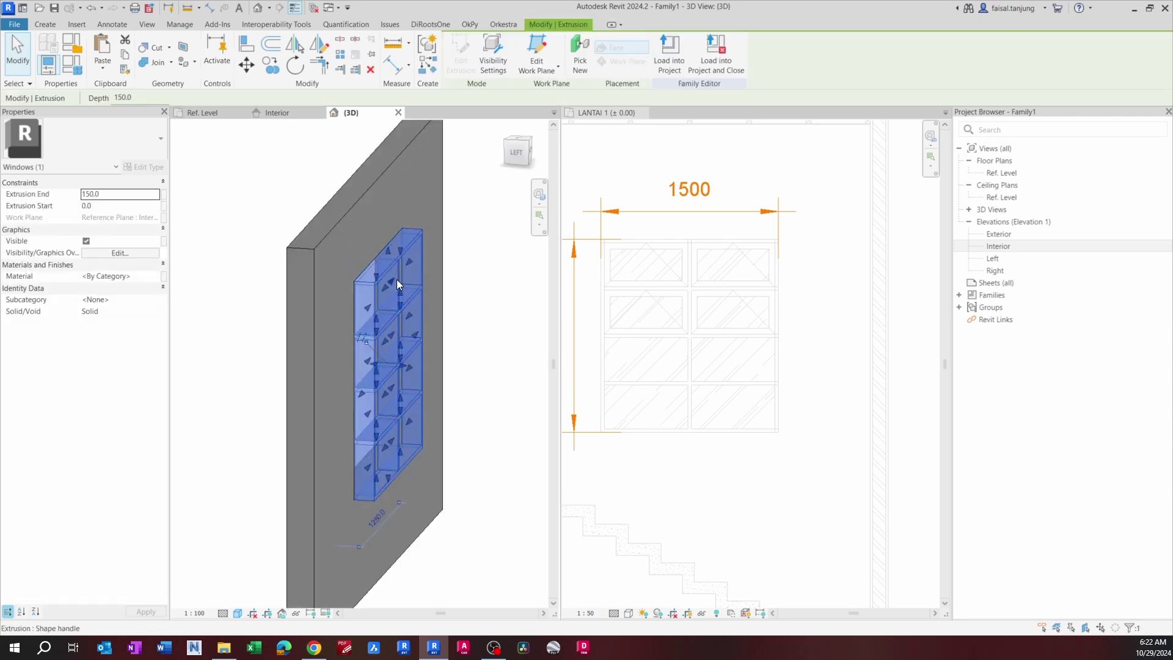
{"action": "left_click", "coordinate": [93, 194]}
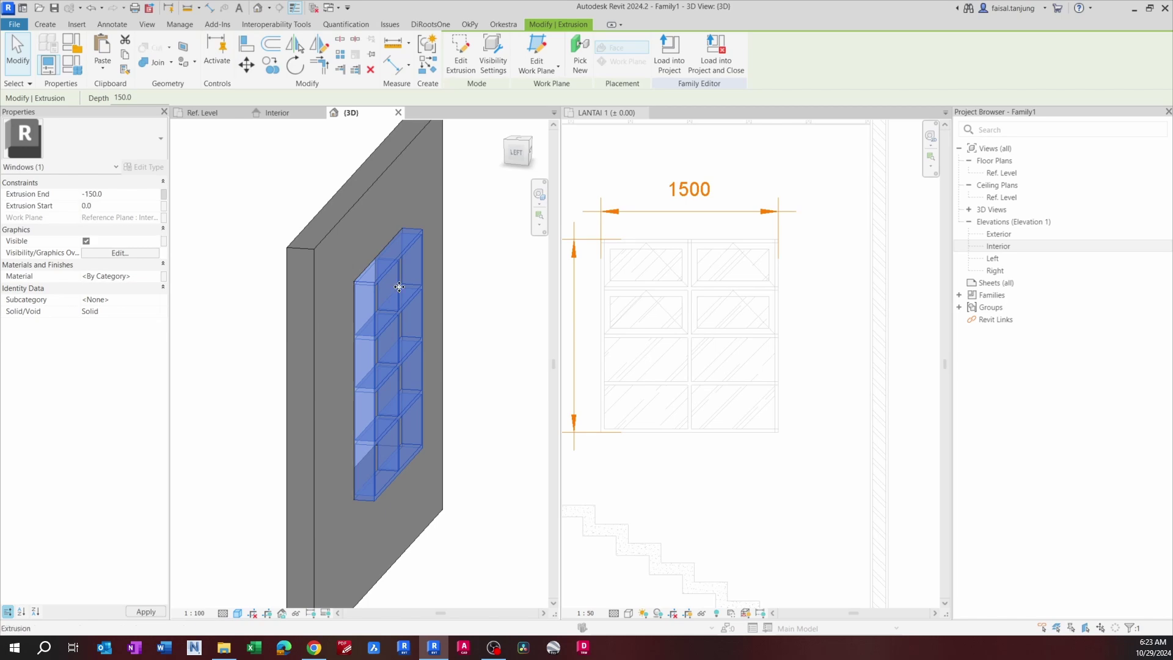
{"action": "left_click", "coordinate": [466, 309]}
Step: Change the host wall's type to Generic - 150mm
{"action": "middle_click_drag", "start_coordinate": [503, 346], "coordinate": [444, 311], "text": "shift"}
{"action": "scroll", "coordinate": [442, 368], "scroll_direction": "up", "scroll_amount": 4}
{"action": "left_click", "coordinate": [442, 369]}
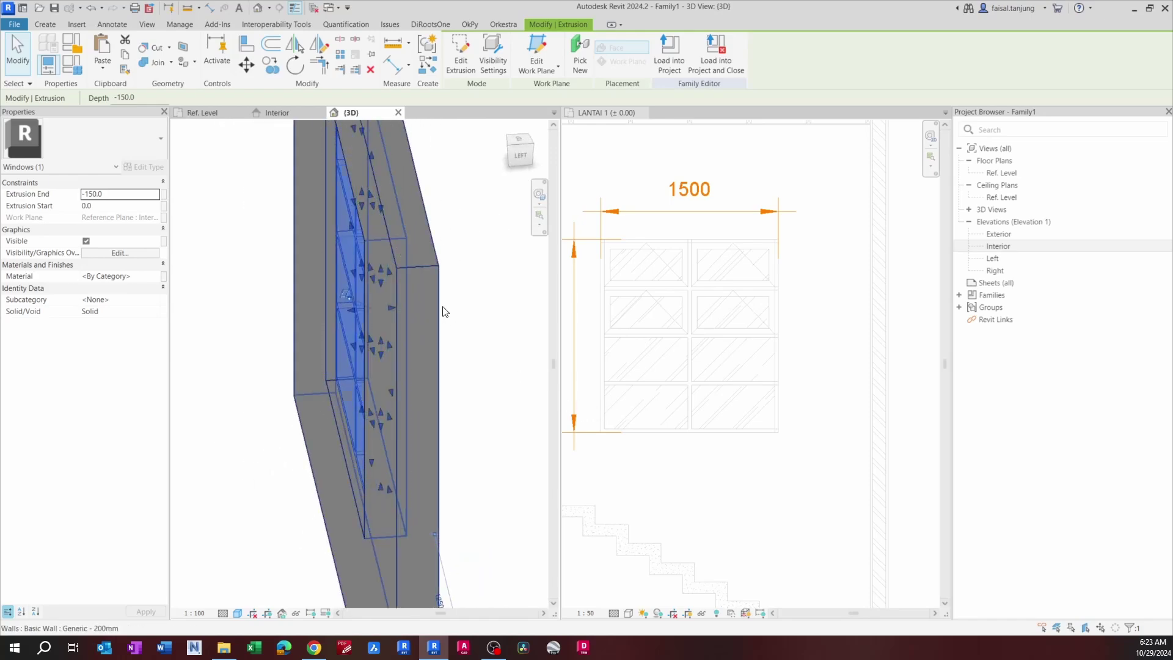
{"action": "left_click", "coordinate": [443, 306]}
{"action": "middle_click_drag", "start_coordinate": [443, 270], "coordinate": [489, 296], "text": "shift"}
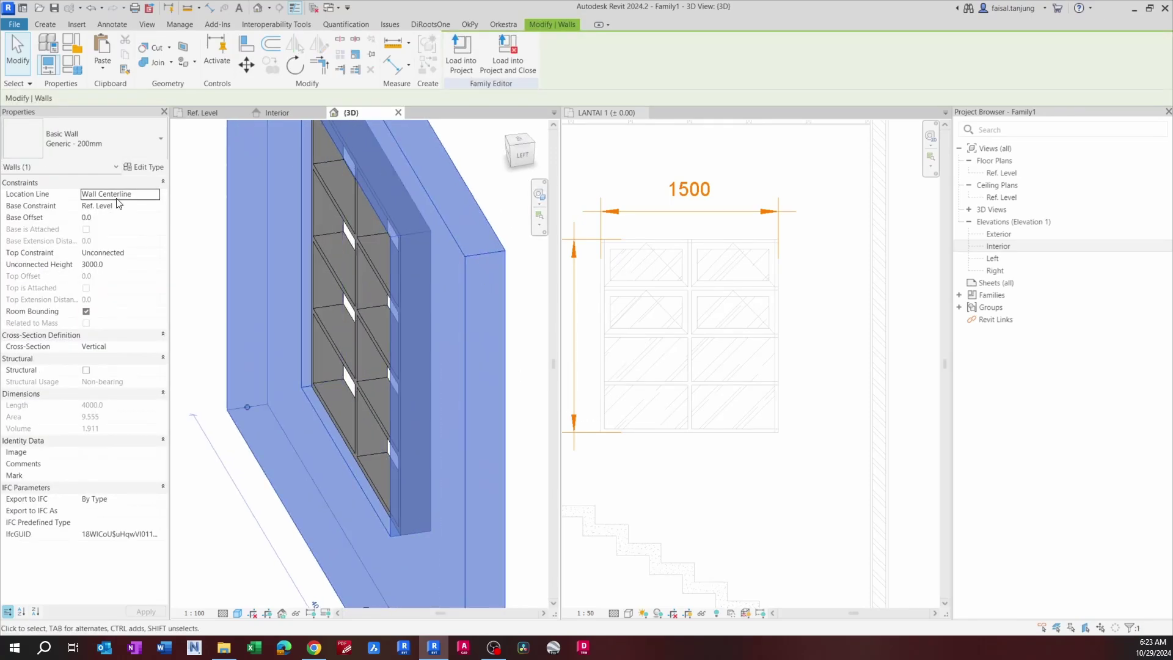
{"action": "left_click", "coordinate": [111, 144]}
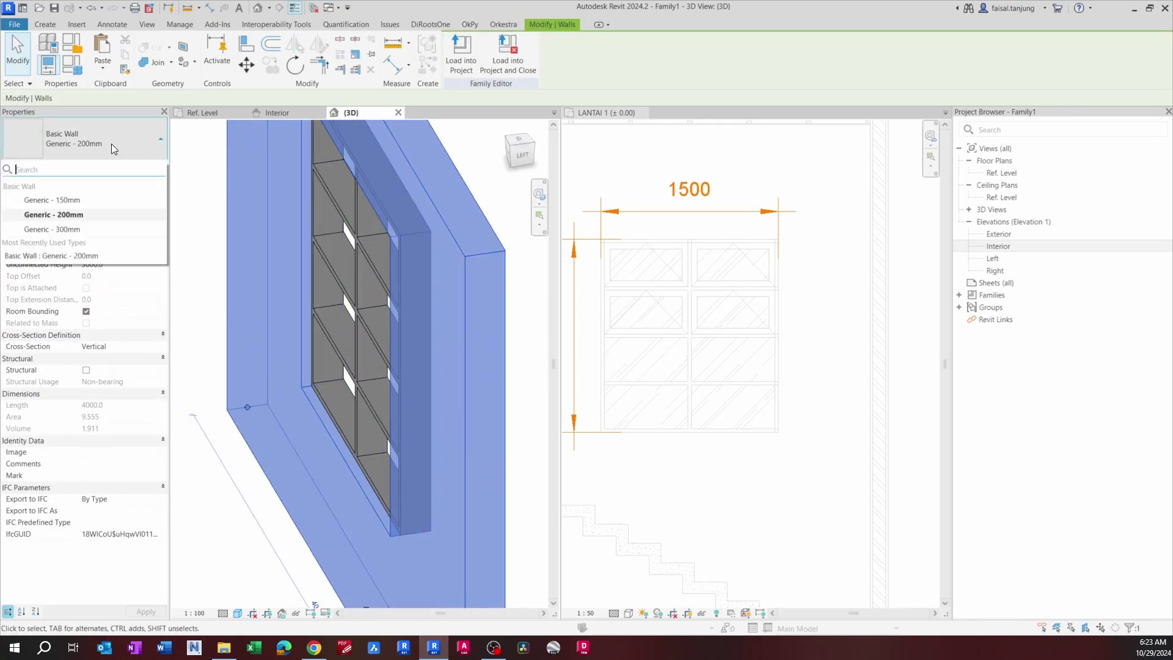
{"action": "left_click", "coordinate": [96, 202]}
{"action": "left_click", "coordinate": [482, 230]}
Step: Set the window frame's extrusion end to -100 mm
{"action": "scroll", "coordinate": [502, 247], "scroll_direction": "down", "scroll_amount": 2}
{"action": "middle_click_drag", "start_coordinate": [510, 248], "coordinate": [482, 489], "text": "shift"}
{"action": "scroll", "coordinate": [439, 351], "scroll_direction": "up", "scroll_amount": 3}
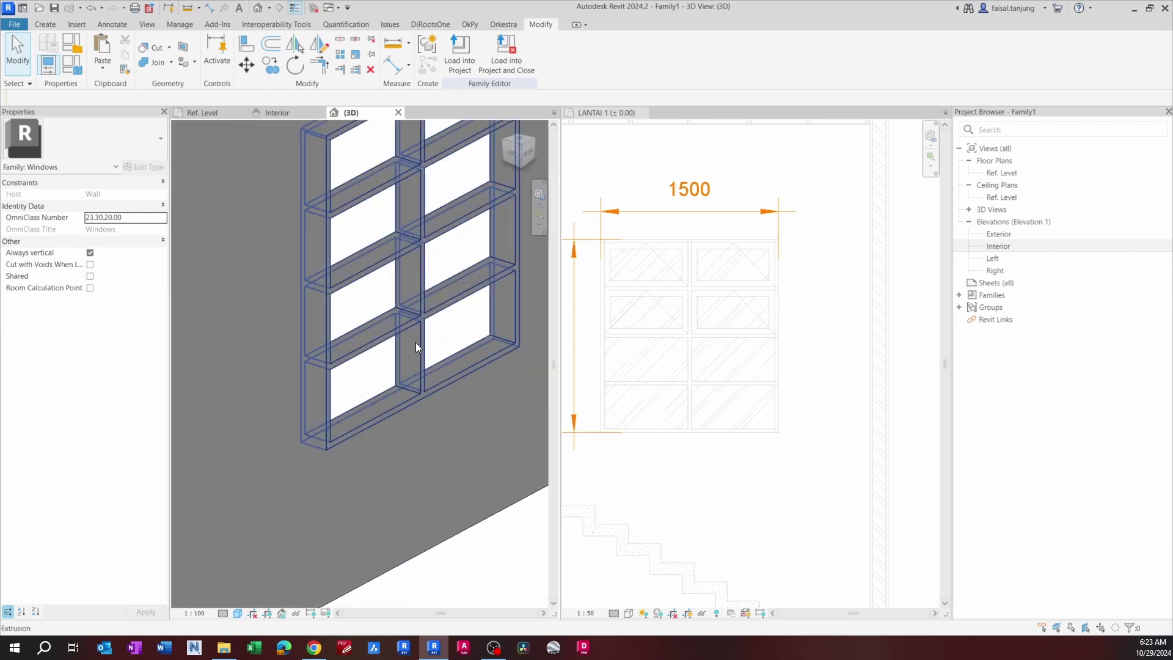
{"action": "left_click", "coordinate": [415, 347]}
{"action": "middle_click_drag", "start_coordinate": [468, 338], "coordinate": [356, 368], "text": "shift"}
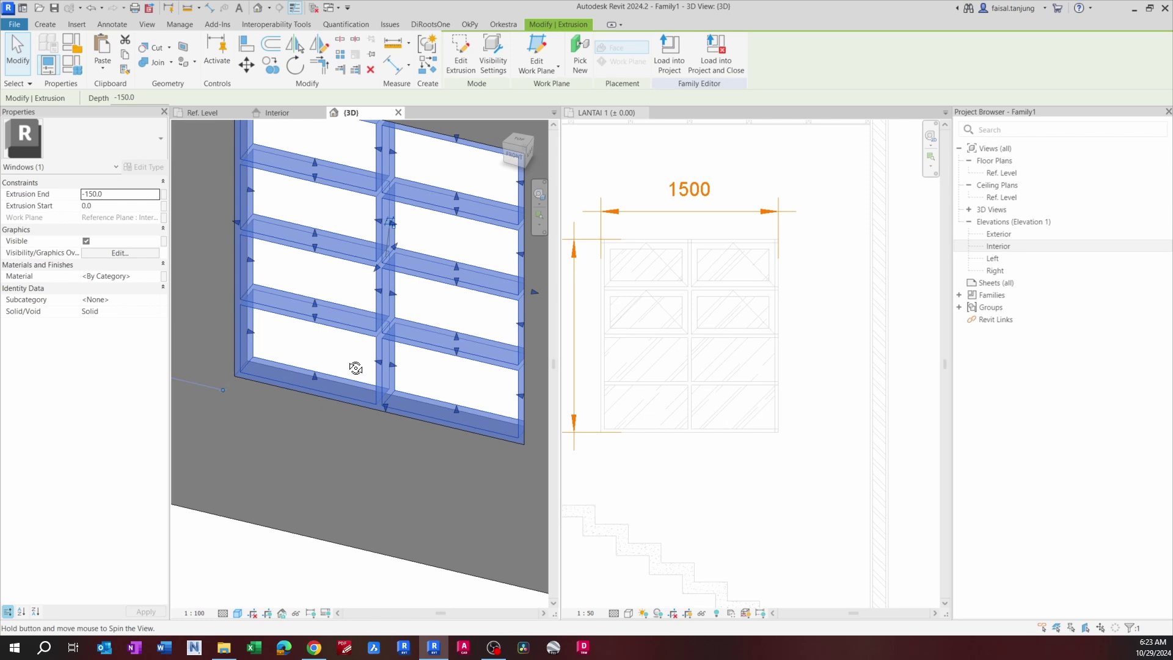
{"action": "middle_click_drag", "start_coordinate": [356, 368], "coordinate": [332, 361], "text": "shift"}
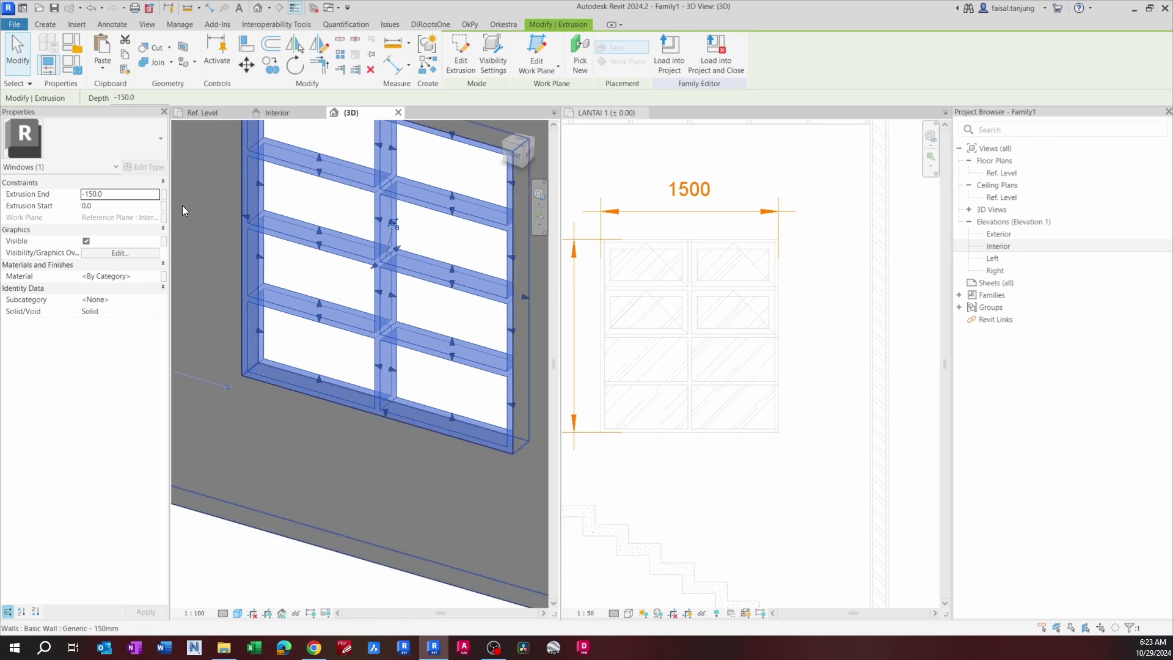
{"action": "double_click", "coordinate": [123, 194]}
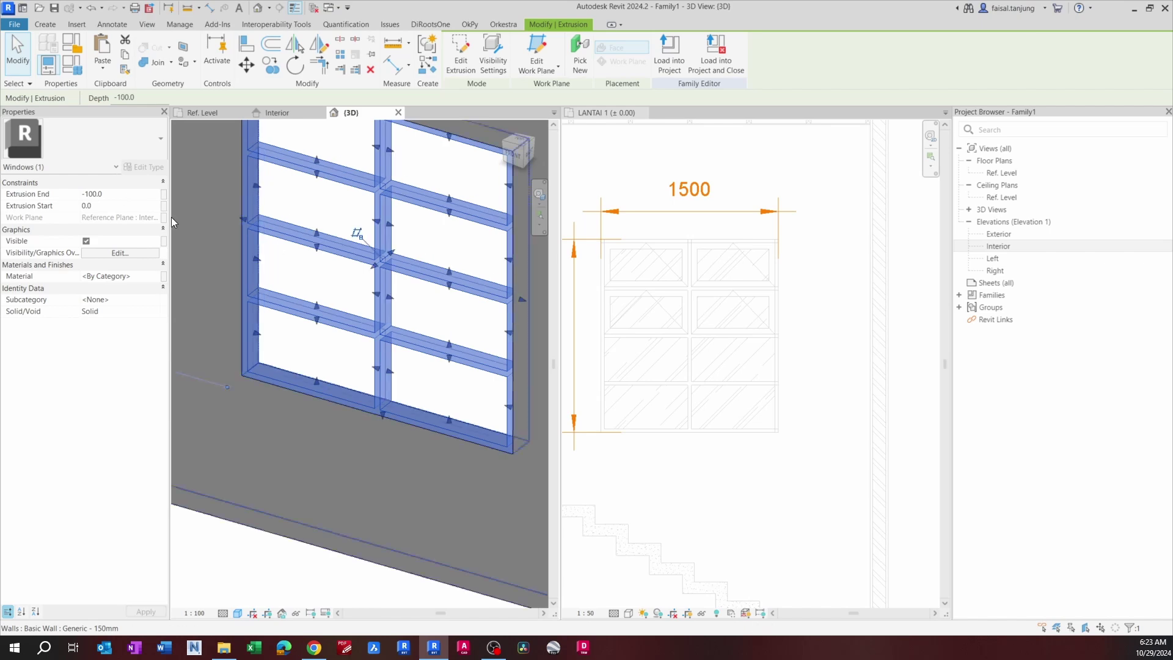
{"action": "key", "text": "Escape"}
{"action": "middle_click_drag", "start_coordinate": [336, 277], "coordinate": [478, 469], "text": "shift"}
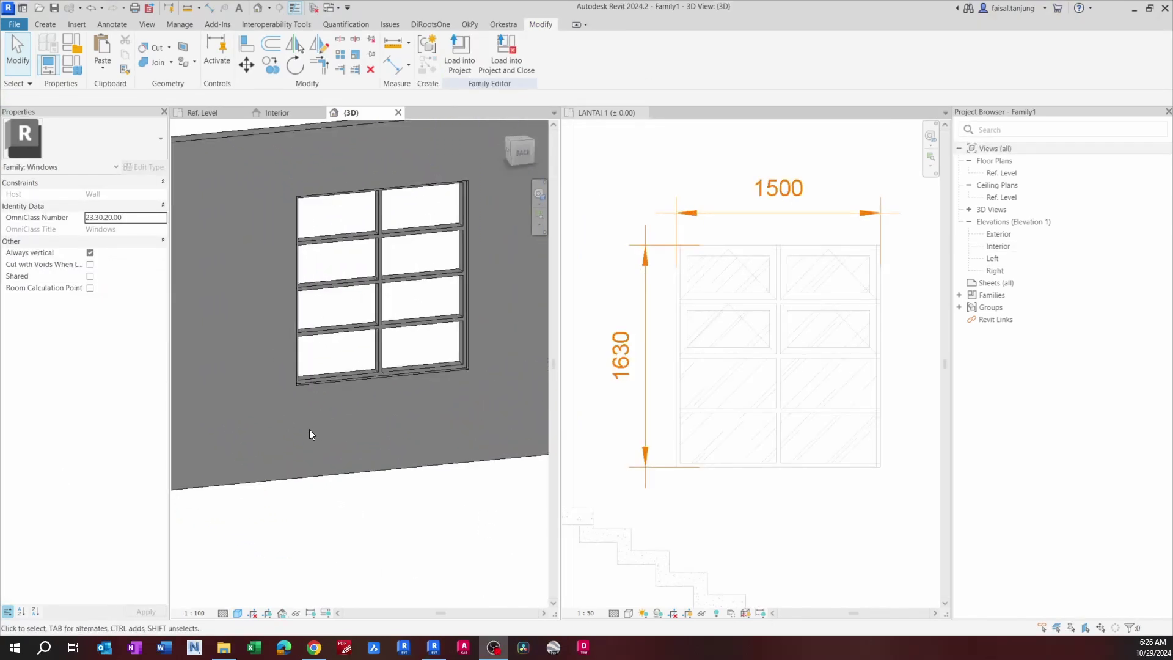
Step: Compare the frame with the DWG window and measure the upper-left sash profile's width with an aligned dimension in the LANTAI 1 plan
{"action": "middle_click_drag", "start_coordinate": [387, 359], "coordinate": [353, 266], "text": "shift"}
{"action": "scroll", "coordinate": [302, 188], "scroll_direction": "up", "scroll_amount": 1}
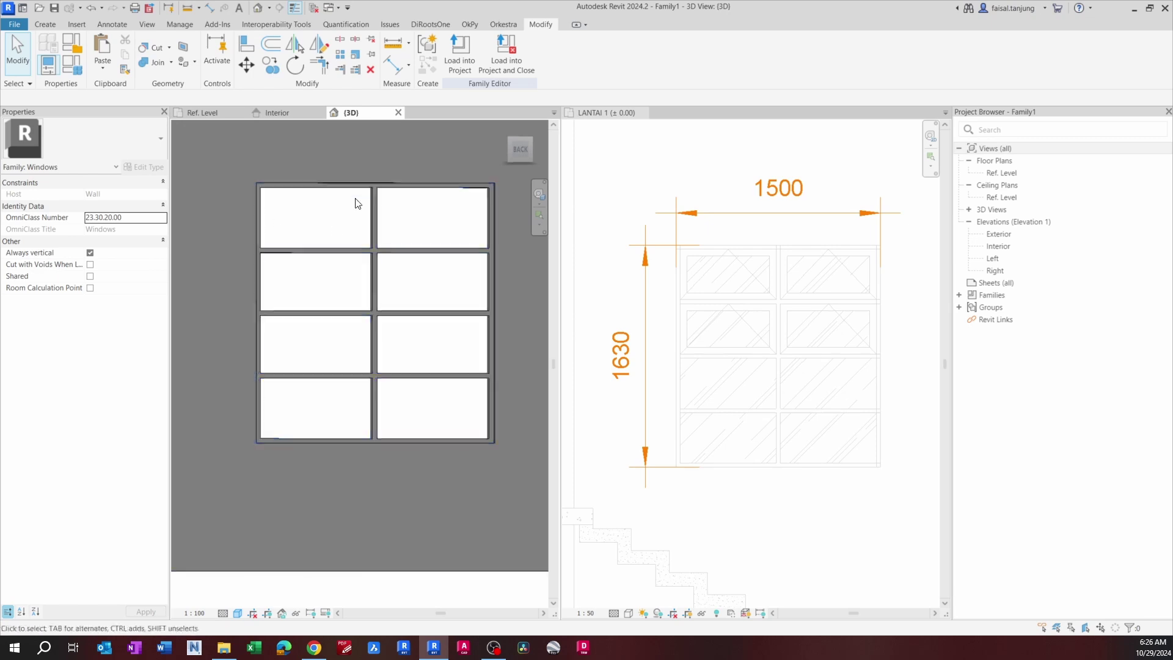
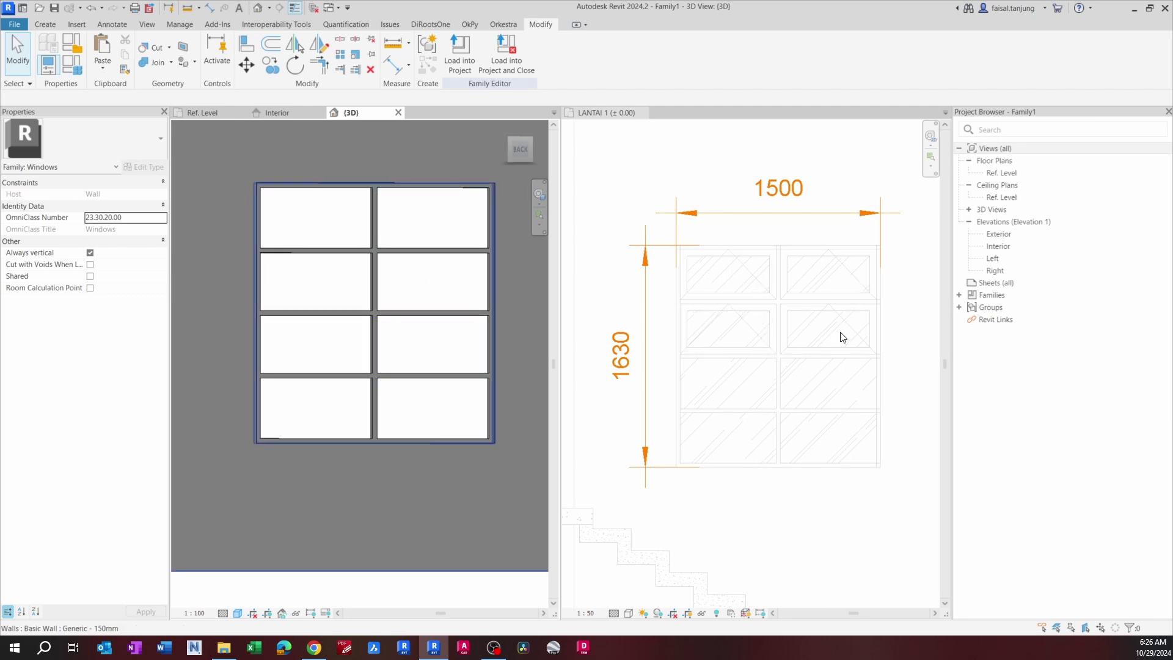
{"action": "middle_click_drag", "start_coordinate": [354, 272], "coordinate": [293, 296]}
{"action": "scroll", "coordinate": [315, 273], "scroll_direction": "up", "scroll_amount": 1}
{"action": "left_click", "coordinate": [677, 290]}
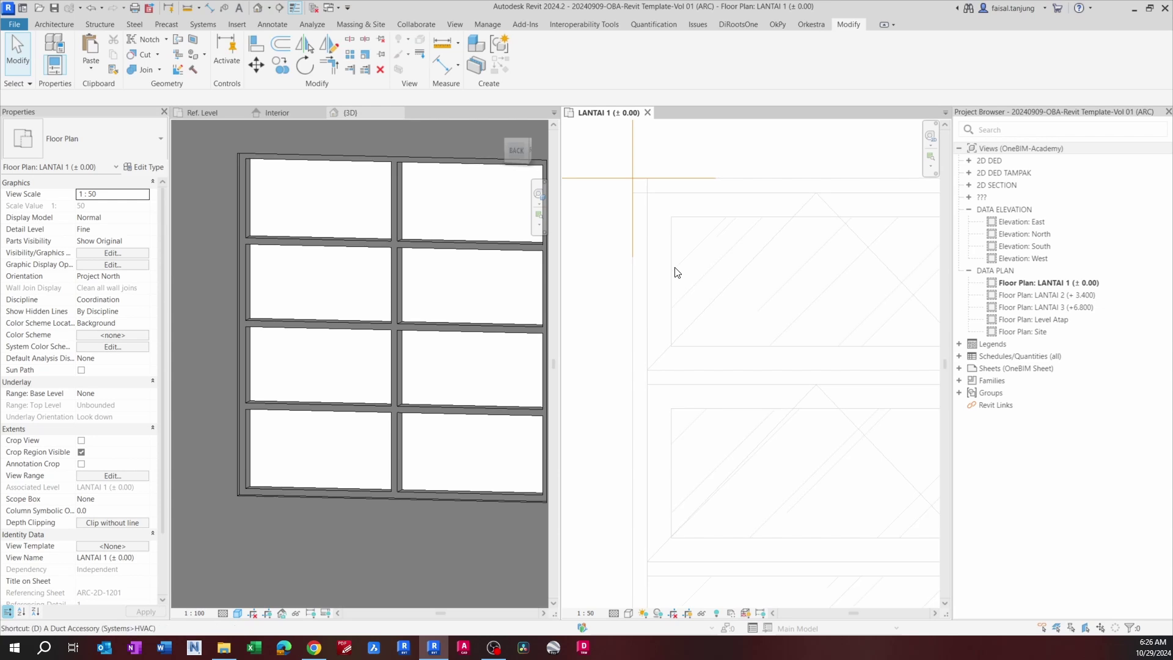
{"action": "key", "text": "i"}
{"action": "left_click", "coordinate": [671, 265]}
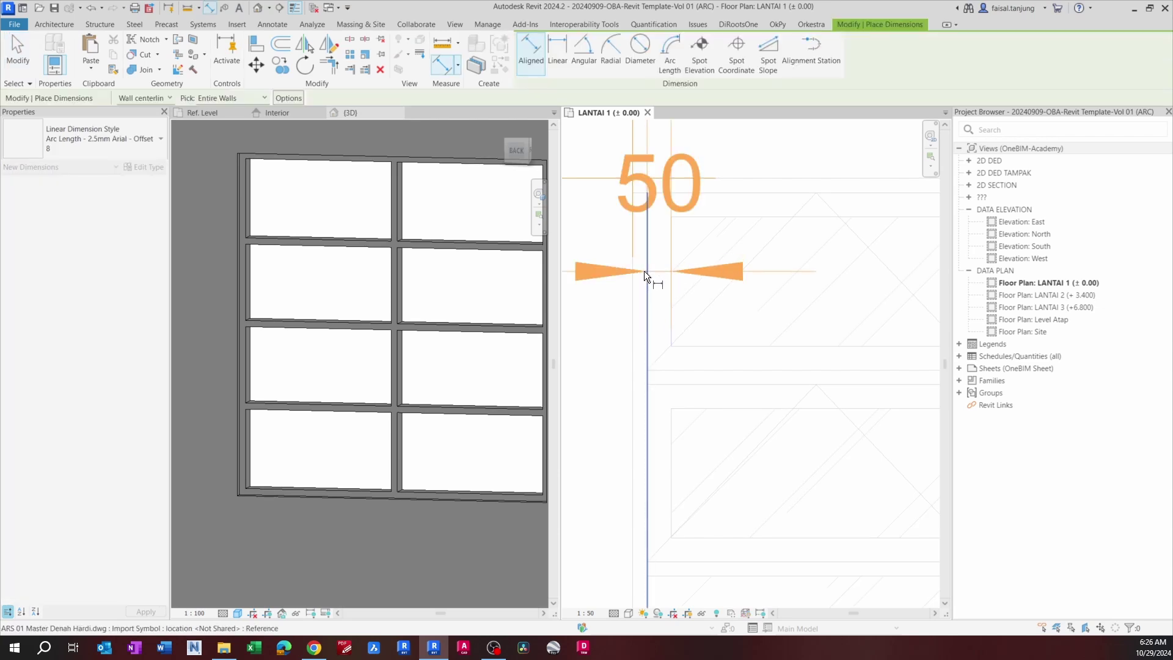
{"action": "key", "text": "Escape"}
{"action": "key", "text": "Escape"}
Step: Begin a new extrusion in the window family's Interior elevation with an extrusion end of 30 mm
{"action": "left_click", "coordinate": [360, 256]}
{"action": "left_click", "coordinate": [280, 114]}
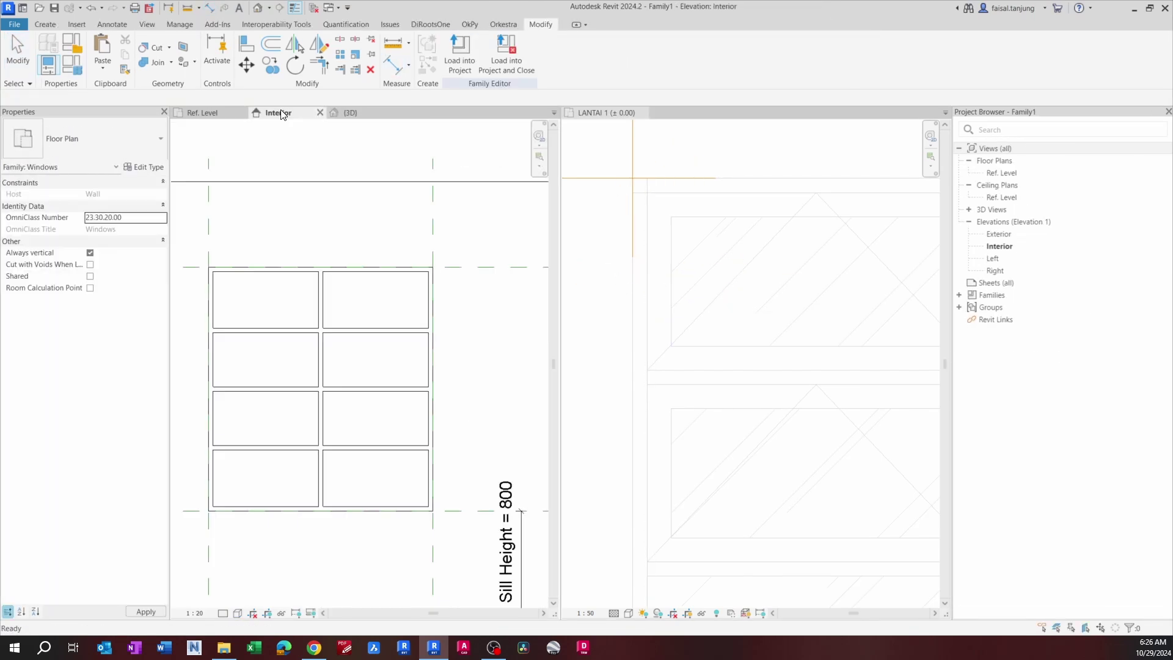
{"action": "scroll", "coordinate": [306, 270], "scroll_direction": "up", "scroll_amount": 5}
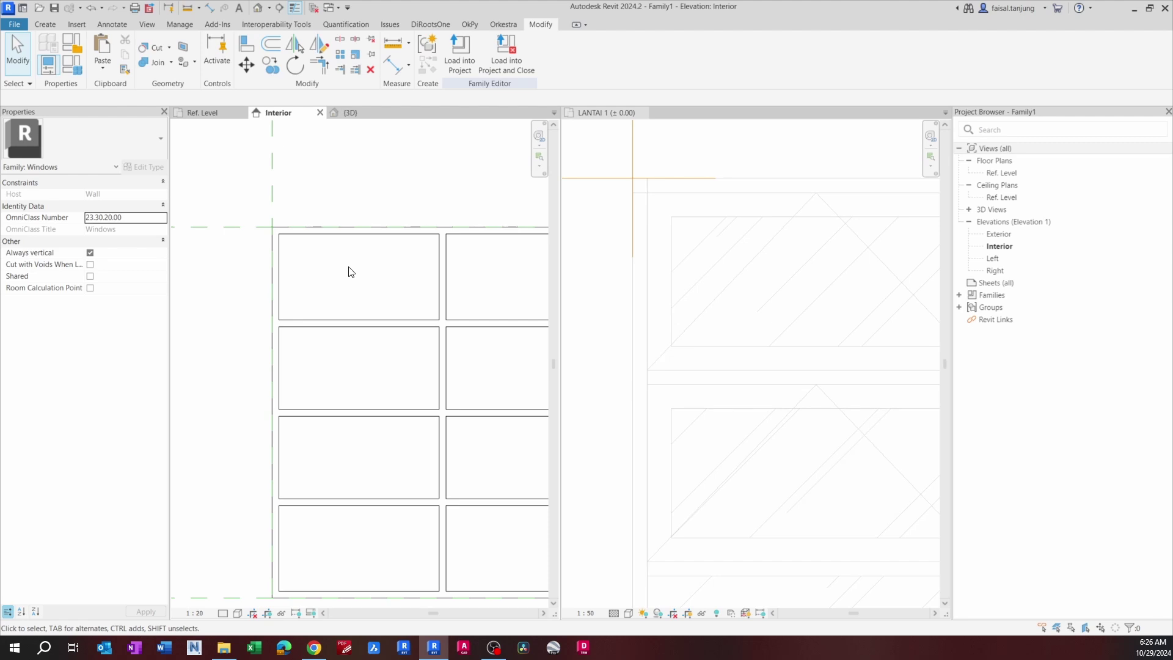
{"action": "left_click", "coordinate": [43, 22]}
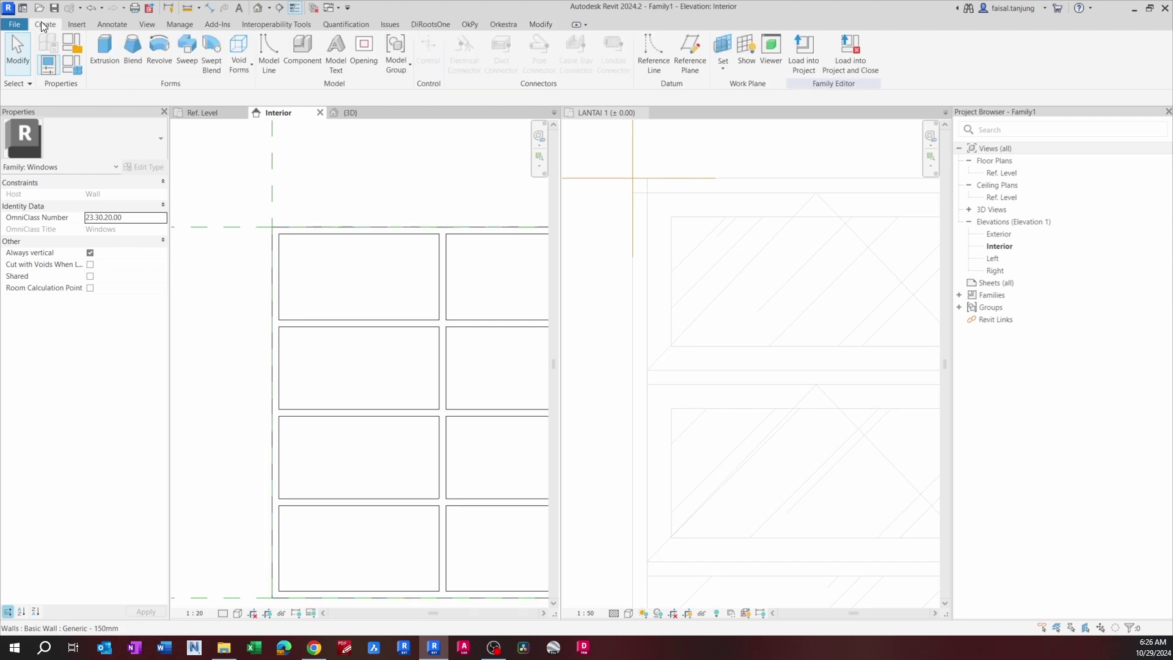
{"action": "left_click", "coordinate": [105, 58]}
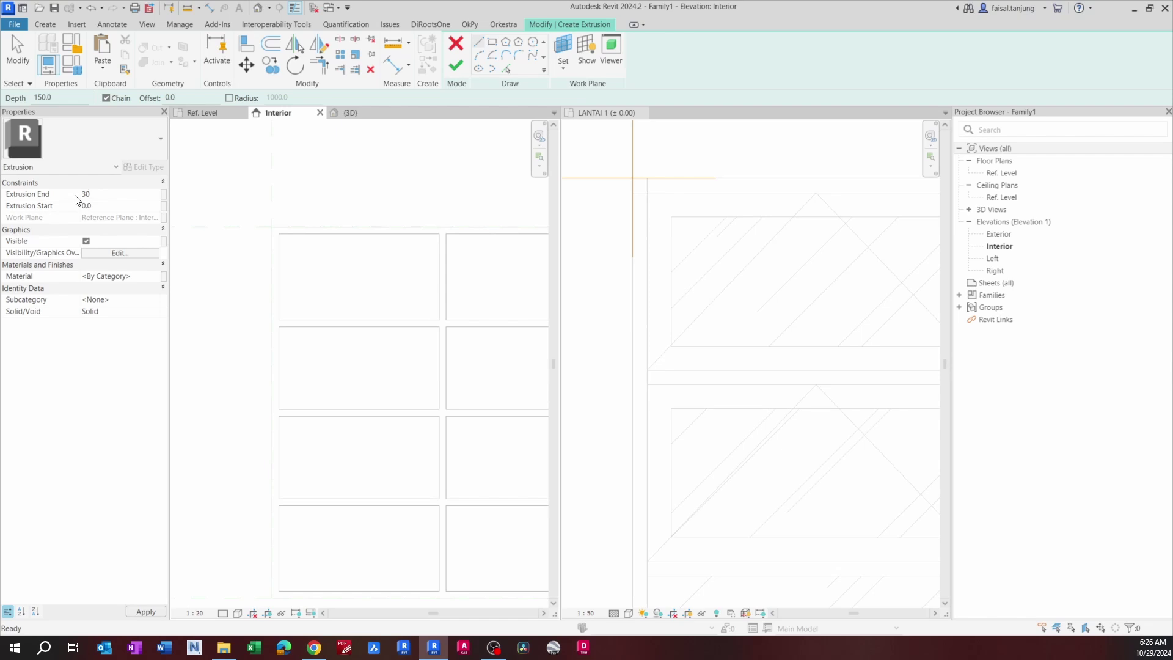
{"action": "key", "text": "Return"}
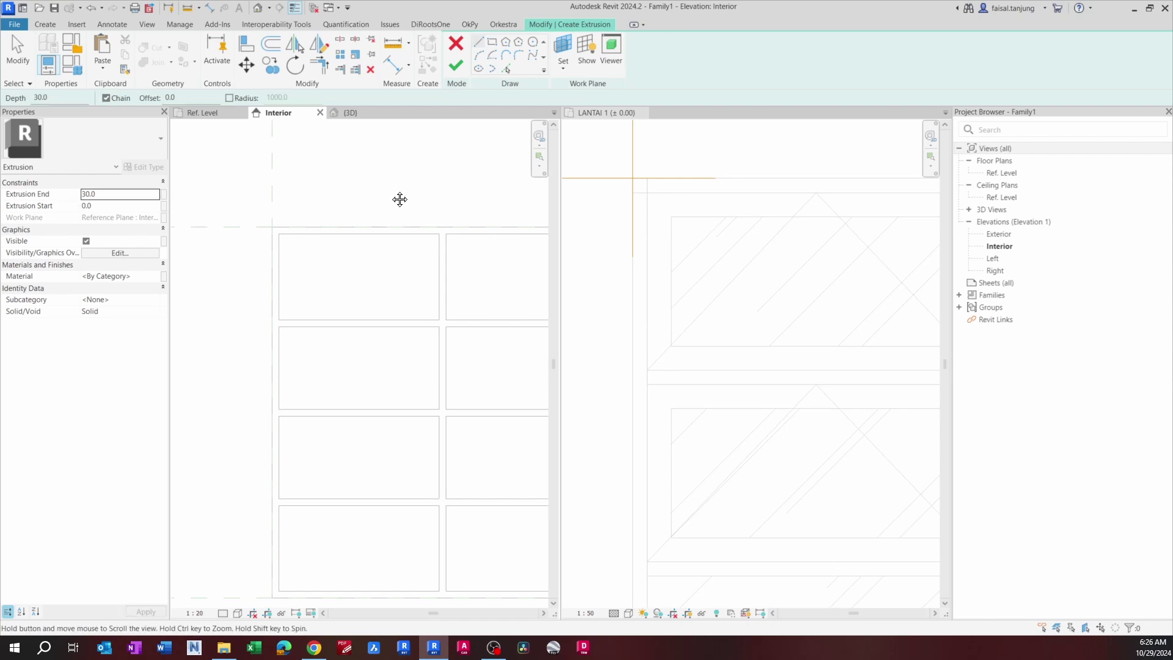
Step: Sketch a rectangle along the edges of each of the two top-row panes and lock the sides to the frame
{"action": "left_click", "coordinate": [489, 43]}
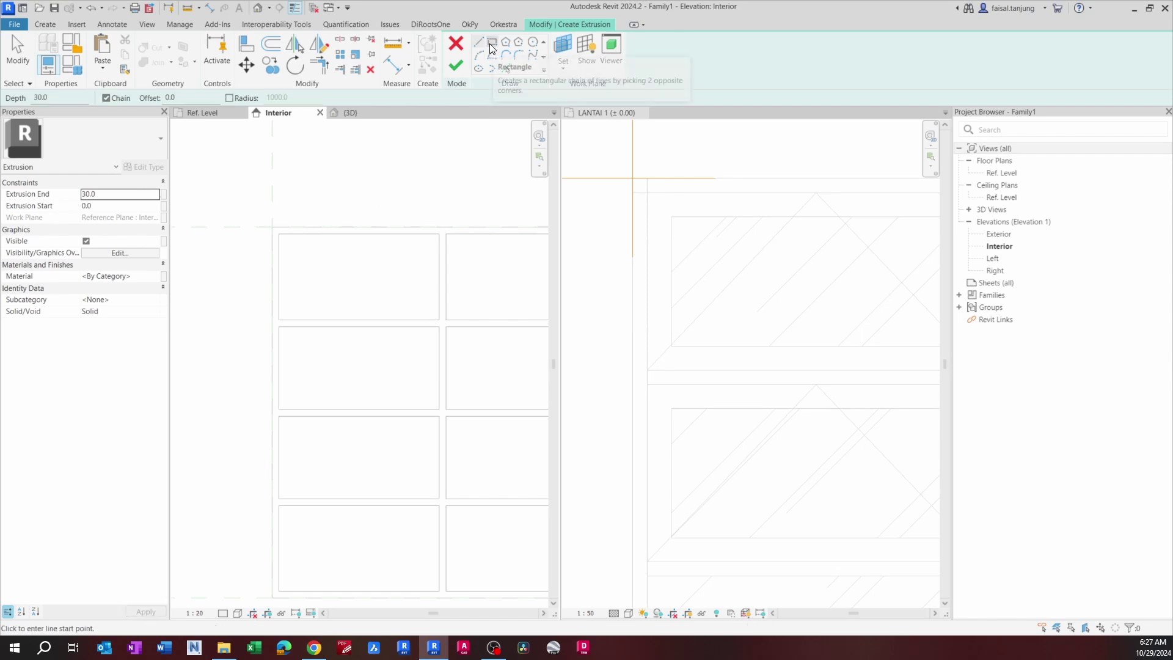
{"action": "left_click", "coordinate": [279, 233]}
{"action": "left_click", "coordinate": [439, 320]}
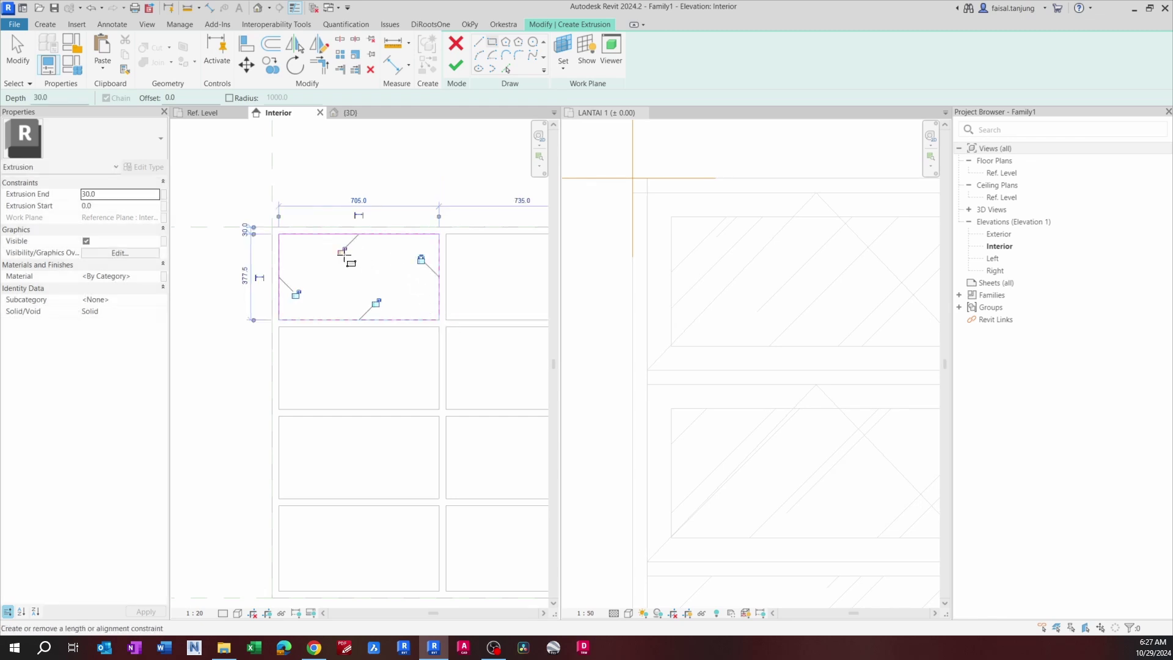
{"action": "left_click", "coordinate": [342, 252]}
{"action": "scroll", "coordinate": [479, 304], "scroll_direction": "up", "scroll_amount": 1}
{"action": "middle_click_drag", "start_coordinate": [479, 304], "coordinate": [331, 310]}
{"action": "left_click", "coordinate": [293, 230]}
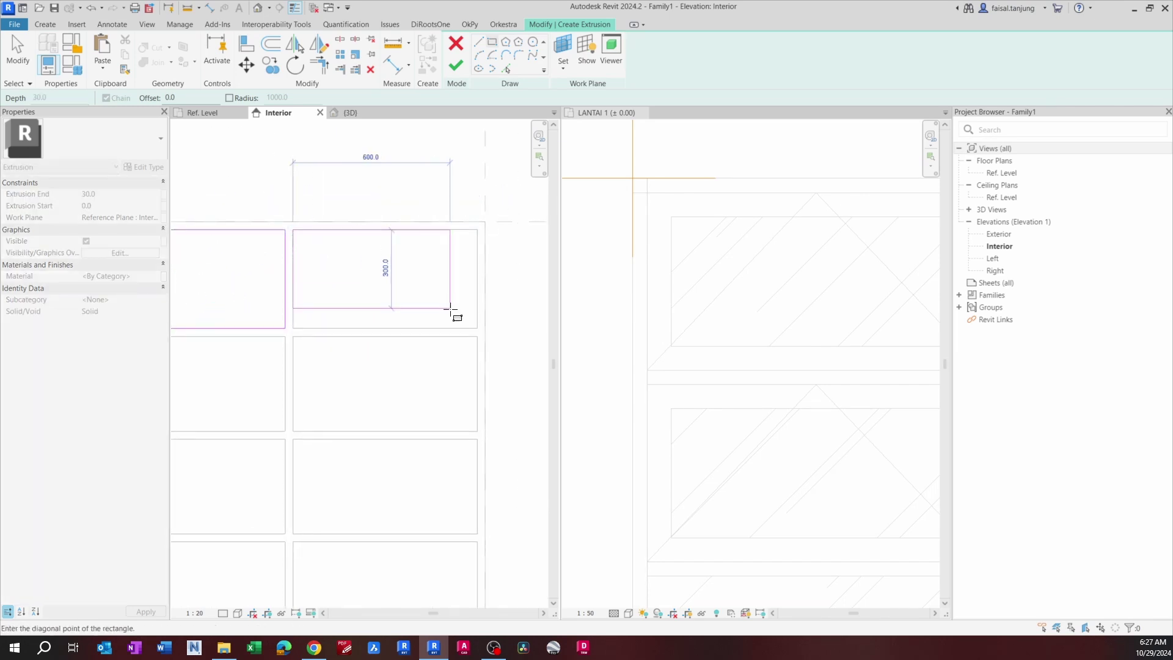
{"action": "left_click", "coordinate": [477, 328]}
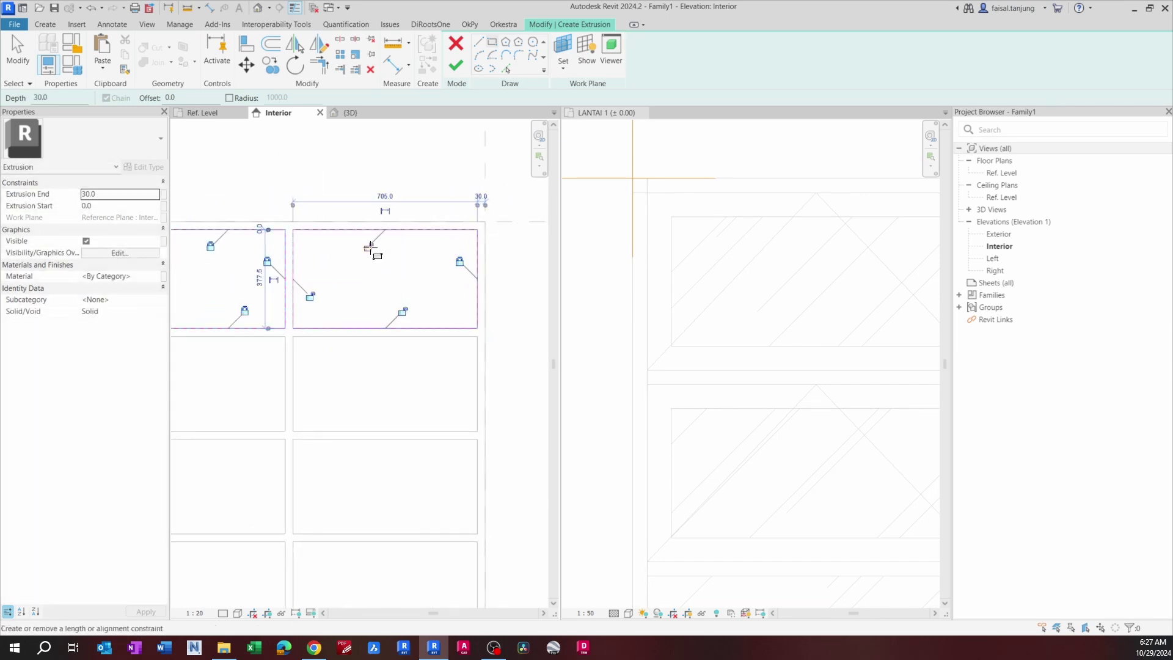
{"action": "scroll", "coordinate": [310, 295], "scroll_direction": "down", "scroll_amount": 3}
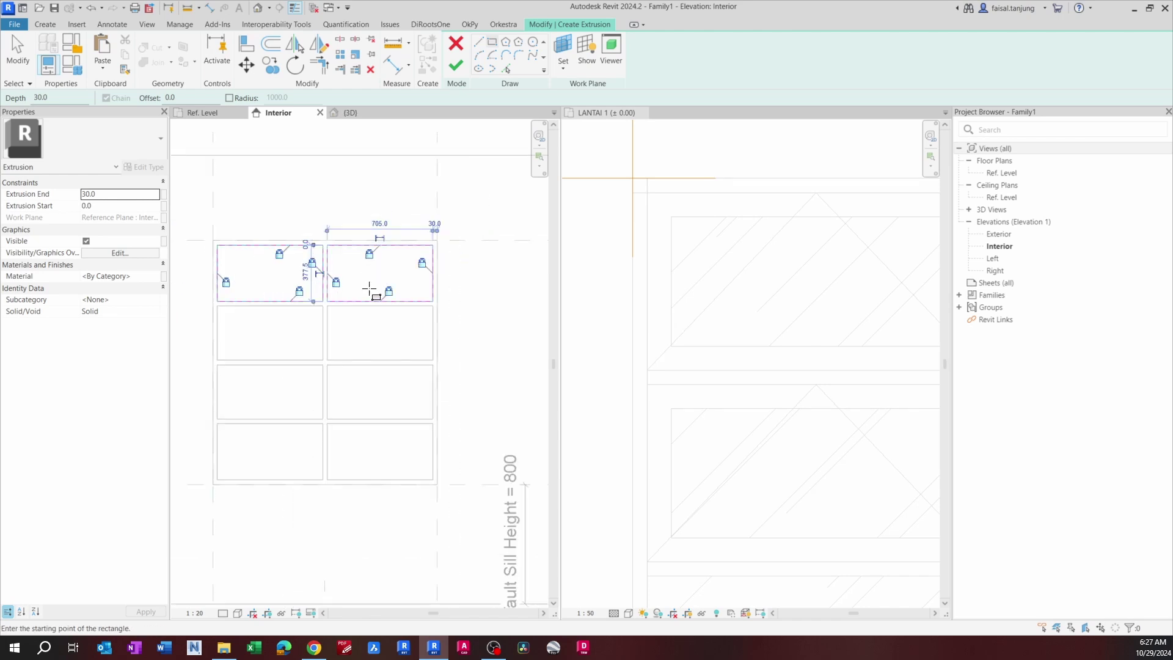
Step: Sketch a rectangle along the edges of each of the two second-row panes and lock the sides to the frame
{"action": "scroll", "coordinate": [313, 295], "scroll_direction": "up", "scroll_amount": 2}
{"action": "left_click", "coordinate": [385, 277]}
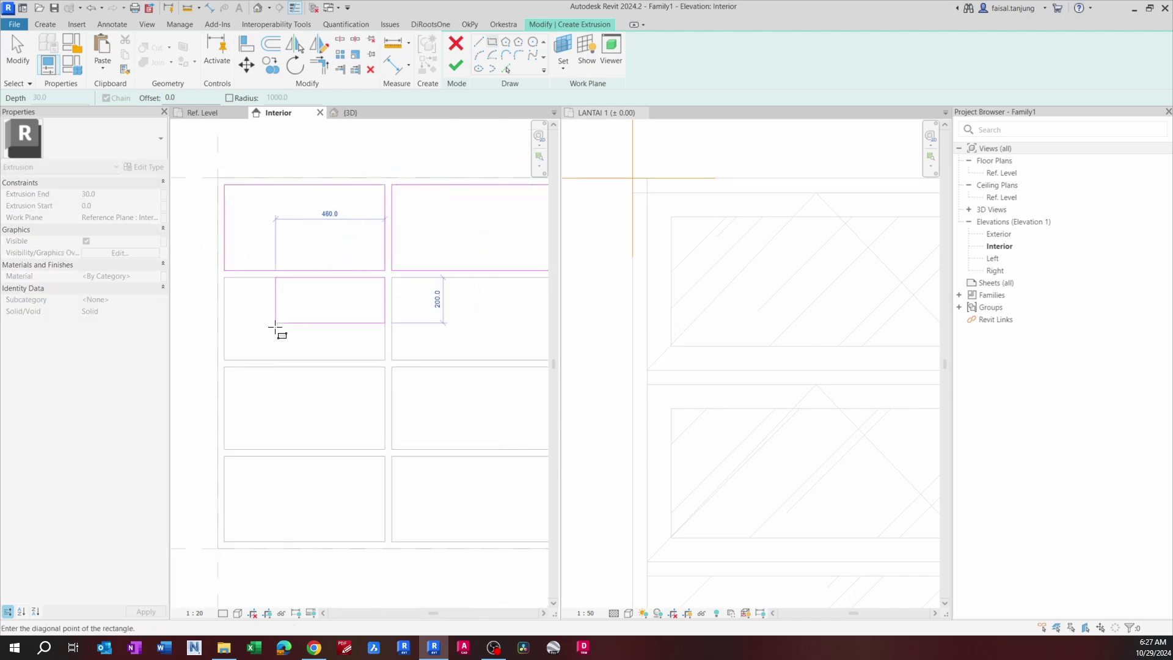
{"action": "left_click", "coordinate": [224, 360]}
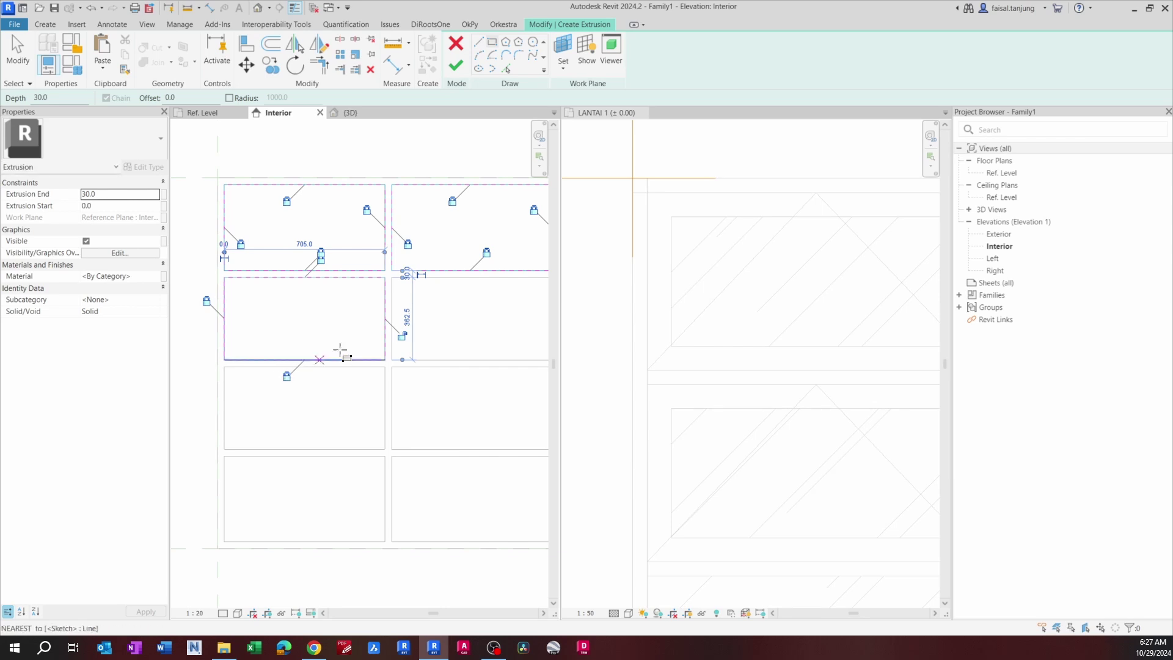
{"action": "middle_click_drag", "start_coordinate": [469, 346], "coordinate": [310, 330]}
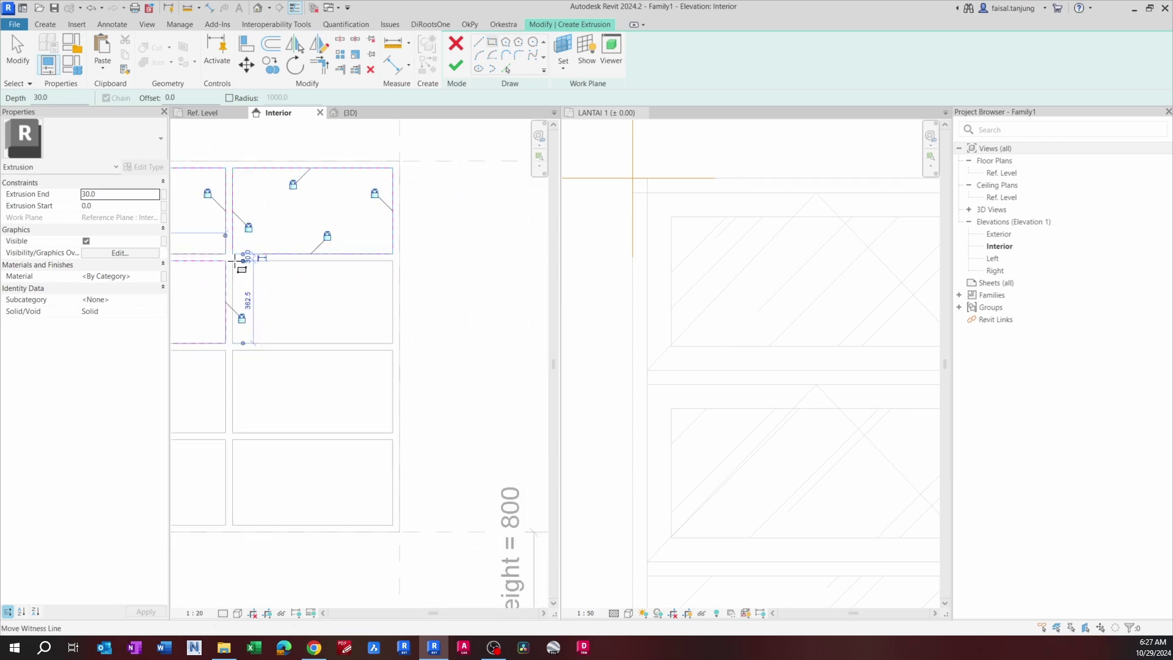
{"action": "left_click", "coordinate": [232, 260]}
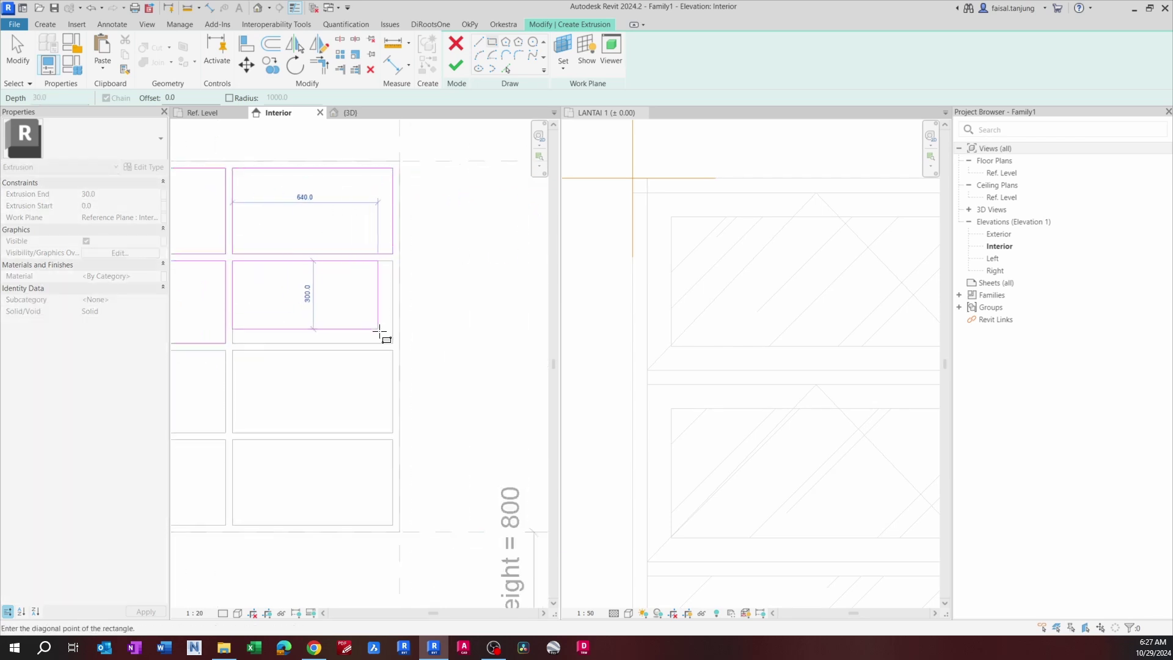
{"action": "left_click", "coordinate": [392, 343]}
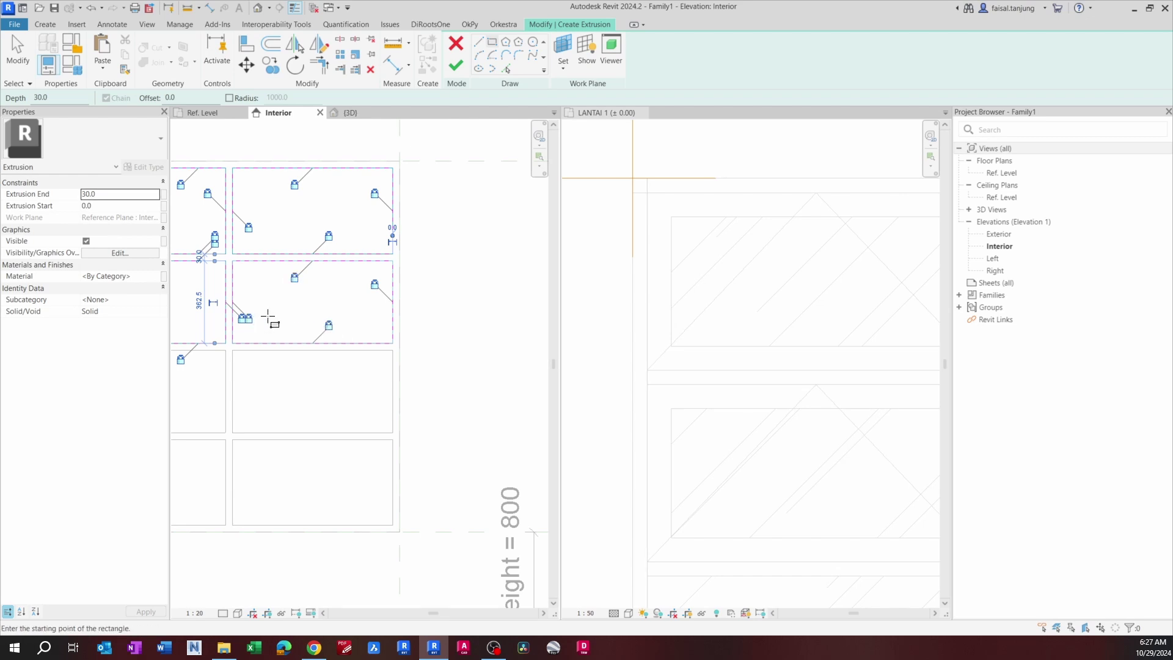
{"action": "middle_click_drag", "start_coordinate": [268, 317], "coordinate": [414, 314]}
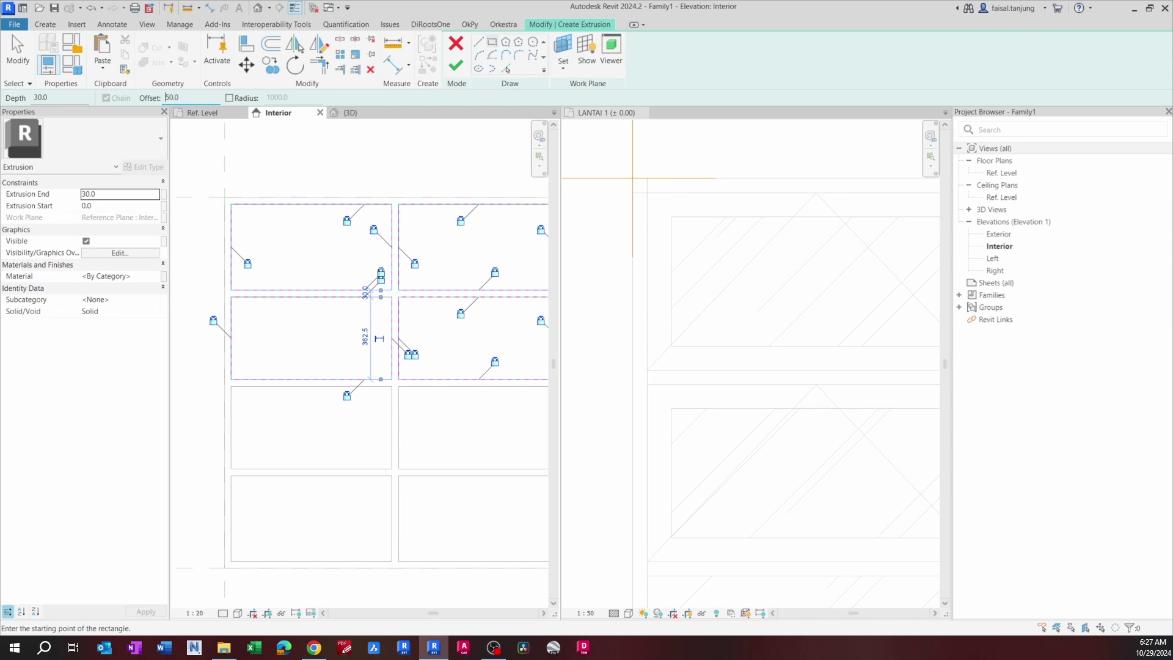
Step: Sketch an inner rectangle in each of the two top-row panes, offset 50 mm inward from the outer sash outline
{"action": "left_click", "coordinate": [232, 204]}
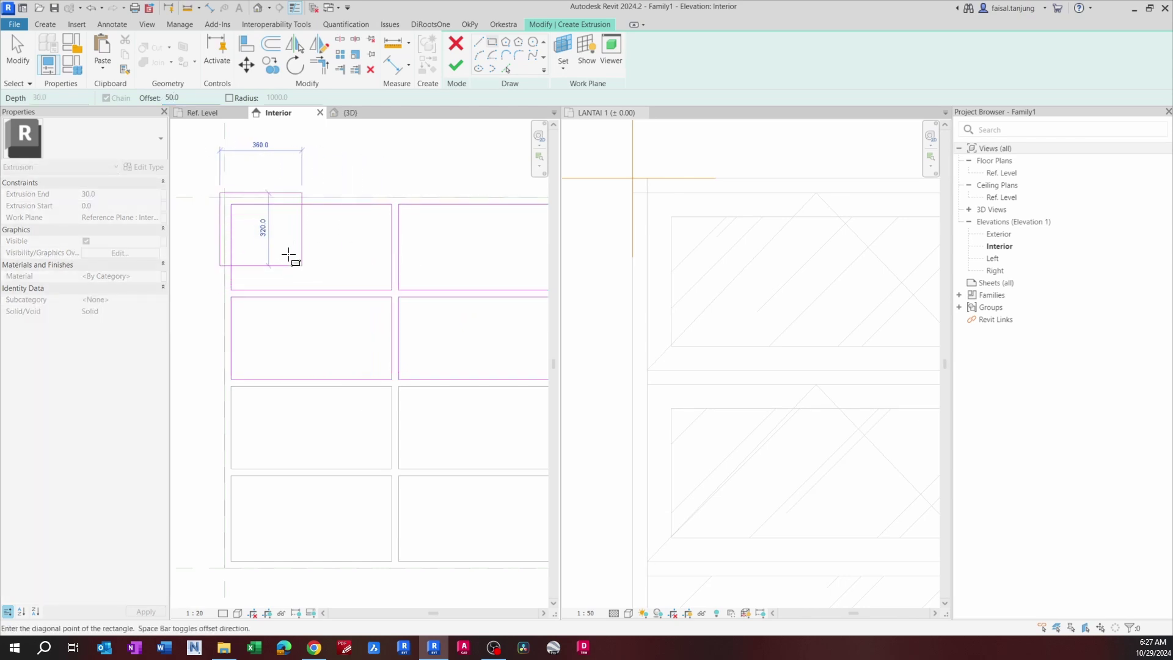
{"action": "scroll", "coordinate": [306, 255], "scroll_direction": "up", "scroll_amount": 1}
{"action": "mouse_move", "coordinate": [320, 257]}
{"action": "middle_mouse_down"}
{"action": "mouse_move", "coordinate": [309, 252]}
{"action": "mouse_move", "coordinate": [336, 265]}
{"action": "middle_mouse_up"}
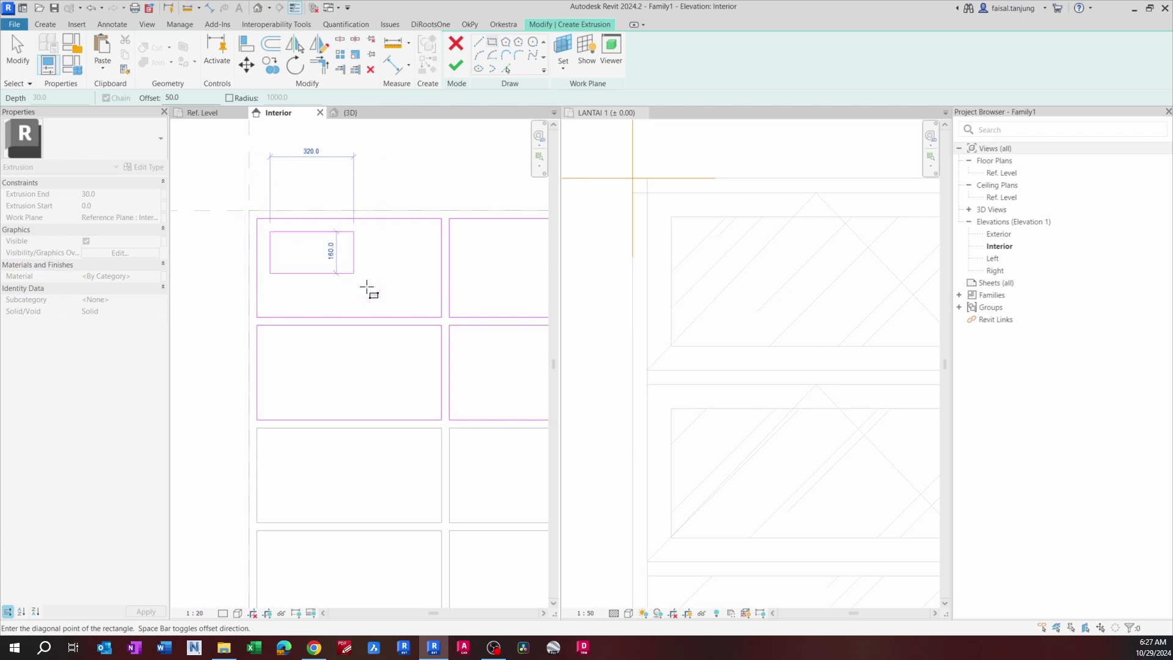
{"action": "key", "text": "space"}
{"action": "left_click", "coordinate": [439, 316]}
{"action": "middle_click_drag", "start_coordinate": [485, 292], "coordinate": [393, 289]}
{"action": "left_click", "coordinate": [357, 215]}
{"action": "middle_click_drag", "start_coordinate": [359, 219], "coordinate": [266, 204]}
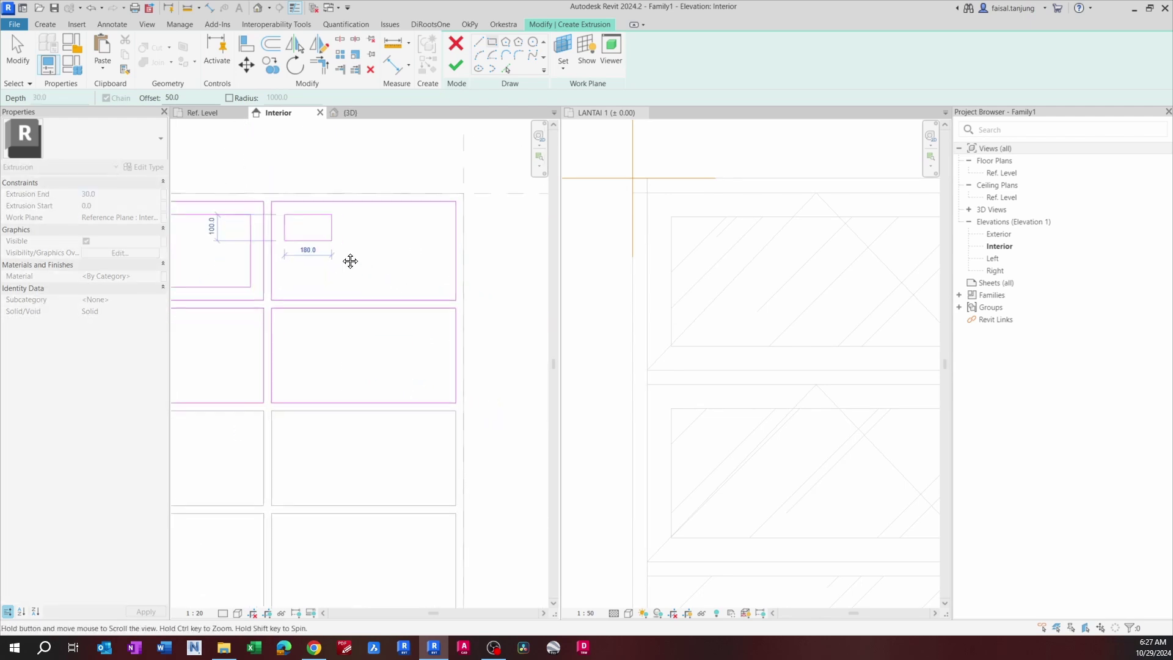
{"action": "left_click", "coordinate": [449, 298]}
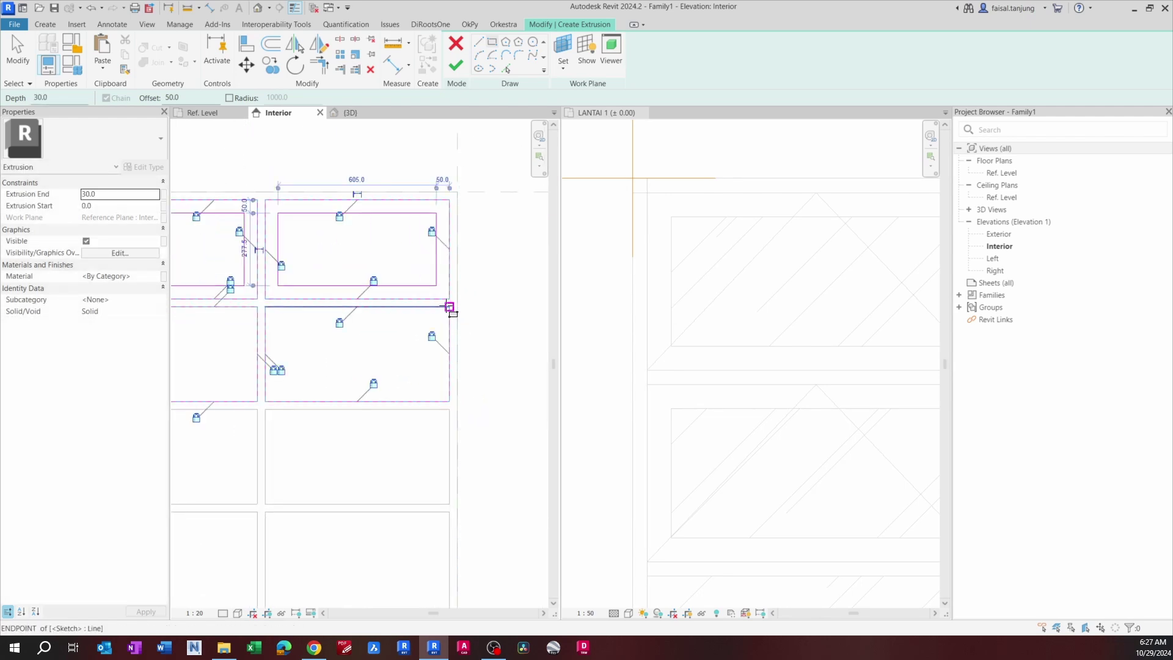
Step: Sketch inner rectangles offset 50 mm inward in the two second-row panes and finish the sash extrusion
{"action": "left_click", "coordinate": [449, 307]}
{"action": "left_click", "coordinate": [265, 402]}
{"action": "middle_click_drag", "start_coordinate": [234, 393], "coordinate": [423, 400]}
{"action": "scroll", "coordinate": [423, 398], "scroll_direction": "up", "scroll_amount": 1}
{"action": "left_click", "coordinate": [450, 303]}
{"action": "left_click", "coordinate": [276, 402]}
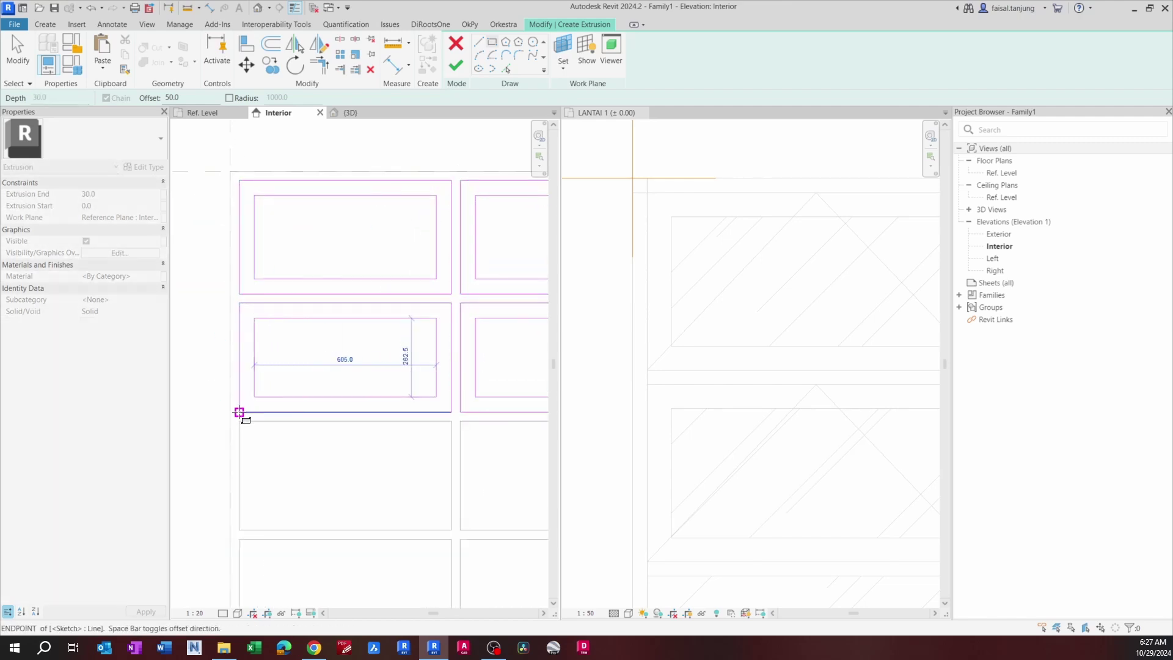
{"action": "scroll", "coordinate": [241, 411], "scroll_direction": "down", "scroll_amount": 2}
{"action": "middle_click_drag", "start_coordinate": [301, 369], "coordinate": [274, 367]}
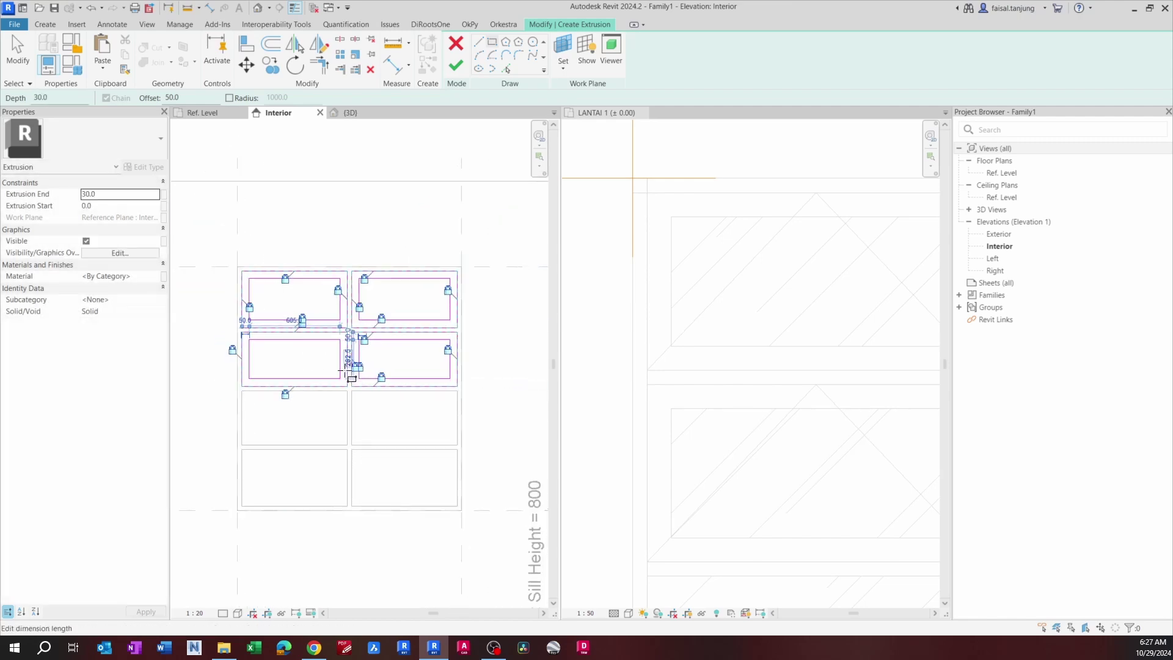
{"action": "left_click", "coordinate": [455, 65]}
{"action": "left_click", "coordinate": [409, 234]}
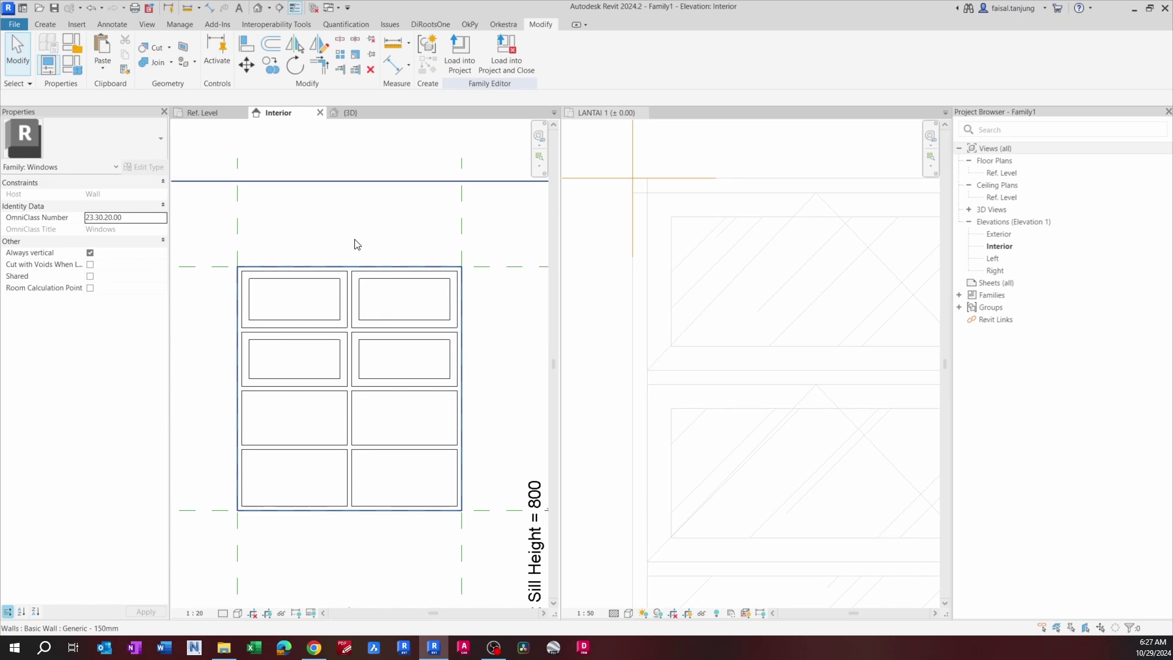
Step: In the 3D view, set the sash extrusion's end to -30 mm
{"action": "left_click", "coordinate": [350, 112]}
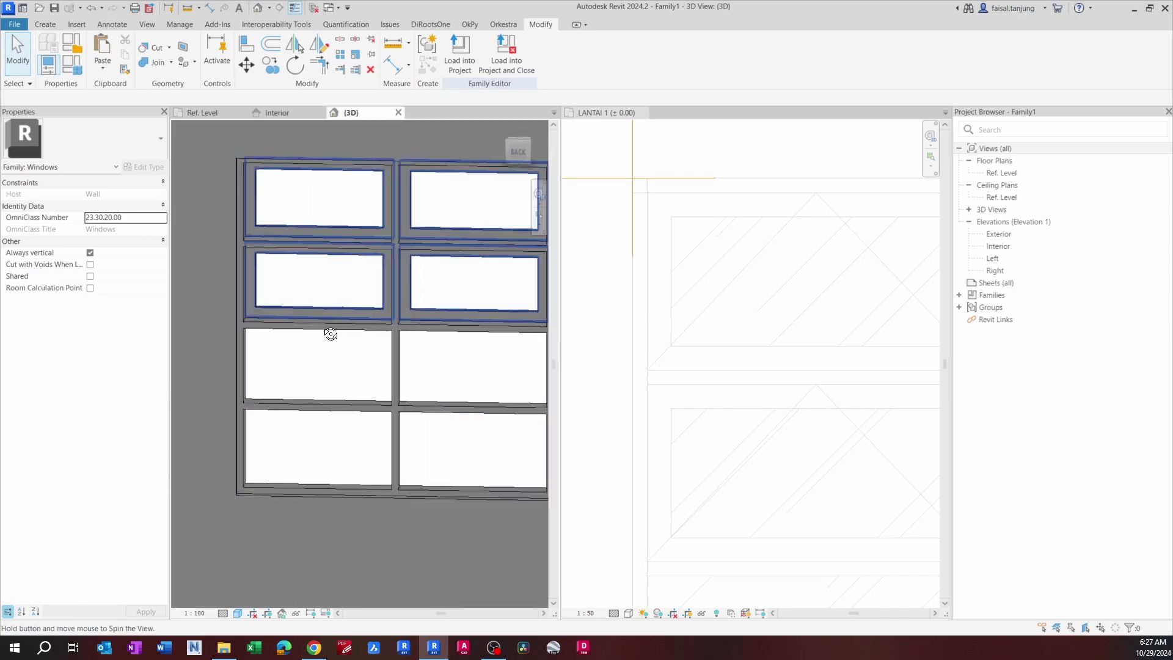
{"action": "middle_click_drag", "start_coordinate": [327, 332], "coordinate": [405, 440], "text": "shift"}
{"action": "scroll", "coordinate": [370, 266], "scroll_direction": "up", "scroll_amount": 5}
{"action": "left_click", "coordinate": [378, 259]}
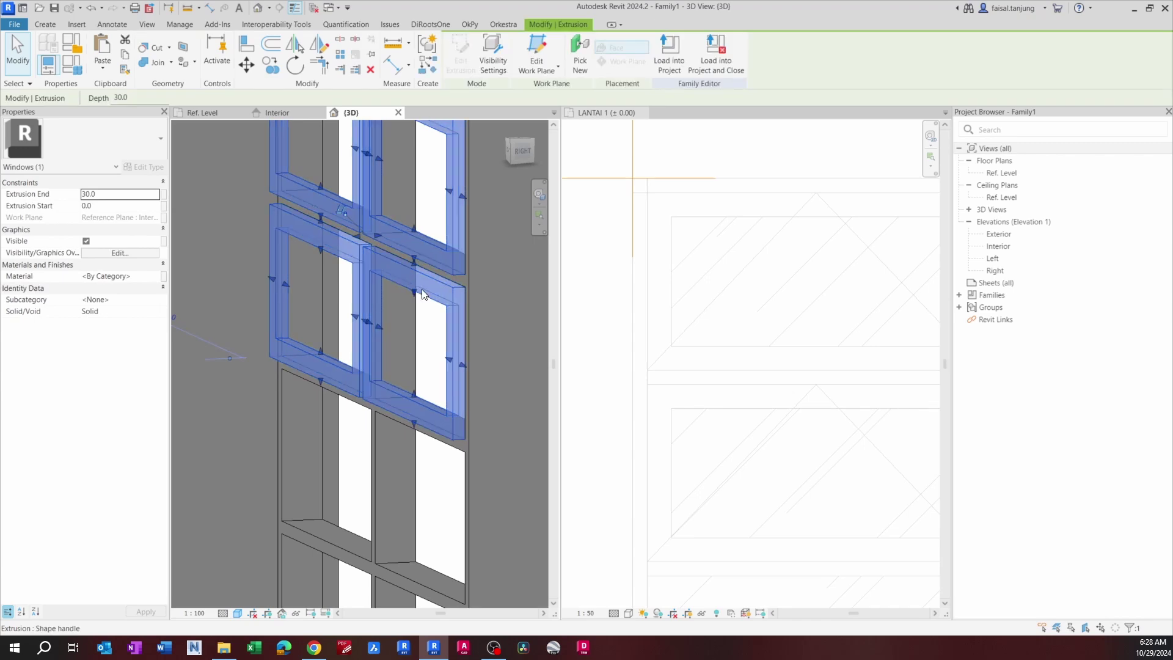
{"action": "left_click", "coordinate": [109, 194]}
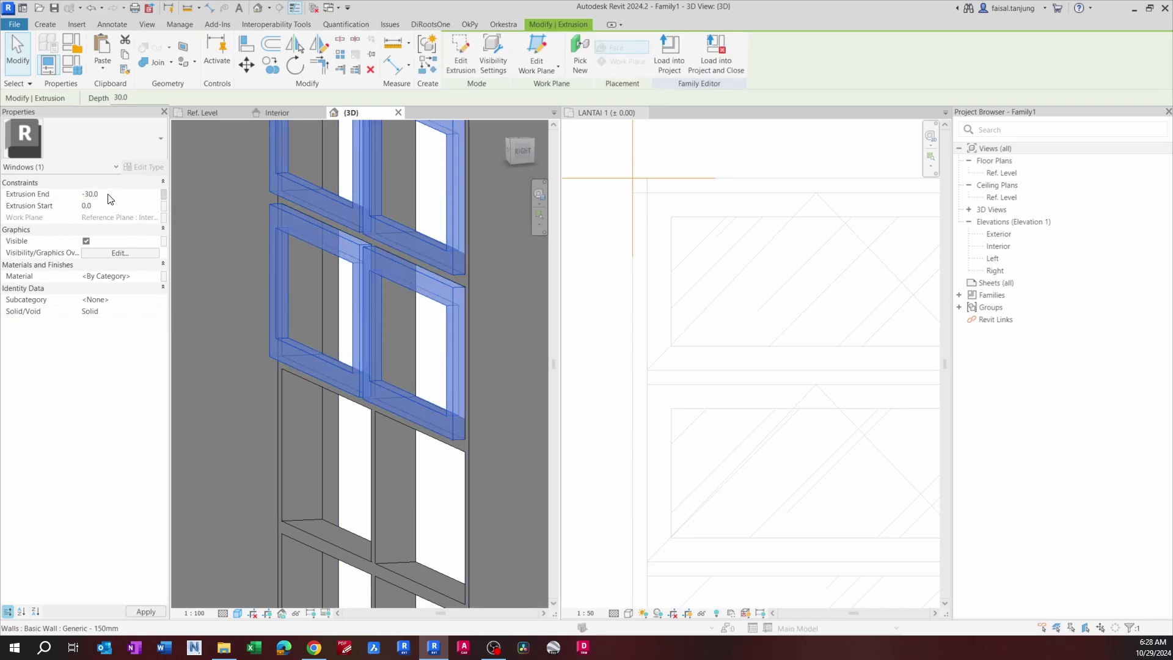
{"action": "key", "text": "Escape"}
Step: Examine the sash's depth and position within the frame from both sides of the wall
{"action": "scroll", "coordinate": [474, 438], "scroll_direction": "down", "scroll_amount": 3}
{"action": "middle_click_drag", "start_coordinate": [474, 439], "coordinate": [326, 247], "text": "shift"}
{"action": "scroll", "coordinate": [335, 224], "scroll_direction": "up", "scroll_amount": 2}
{"action": "left_click", "coordinate": [347, 228]}
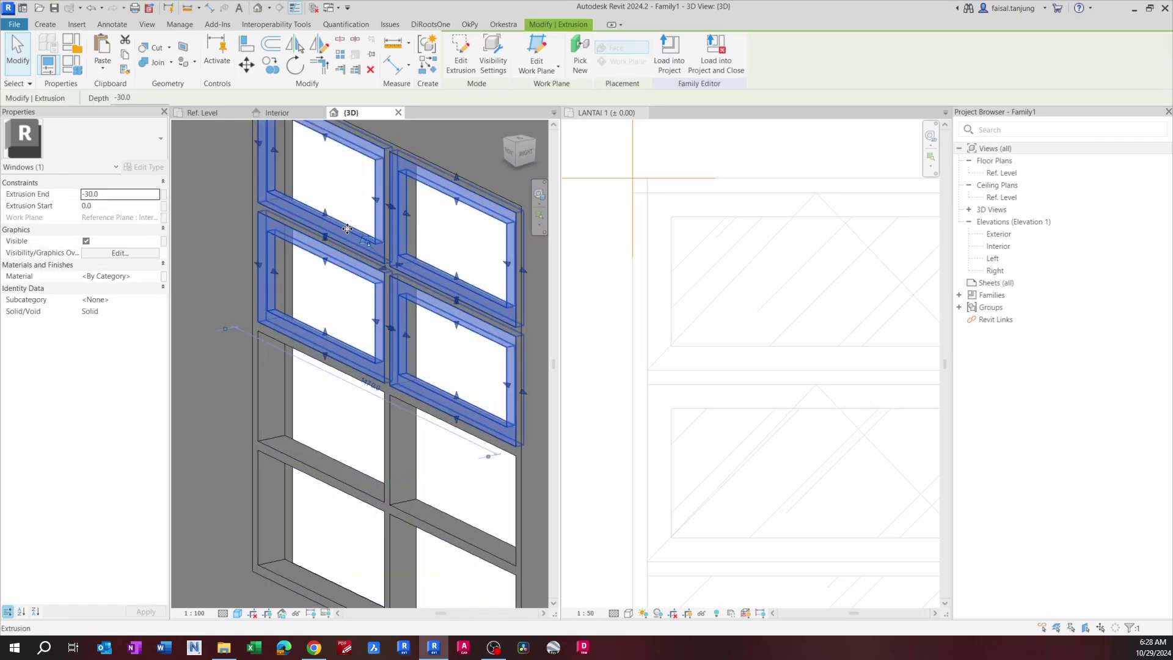
{"action": "left_click", "coordinate": [112, 194]}
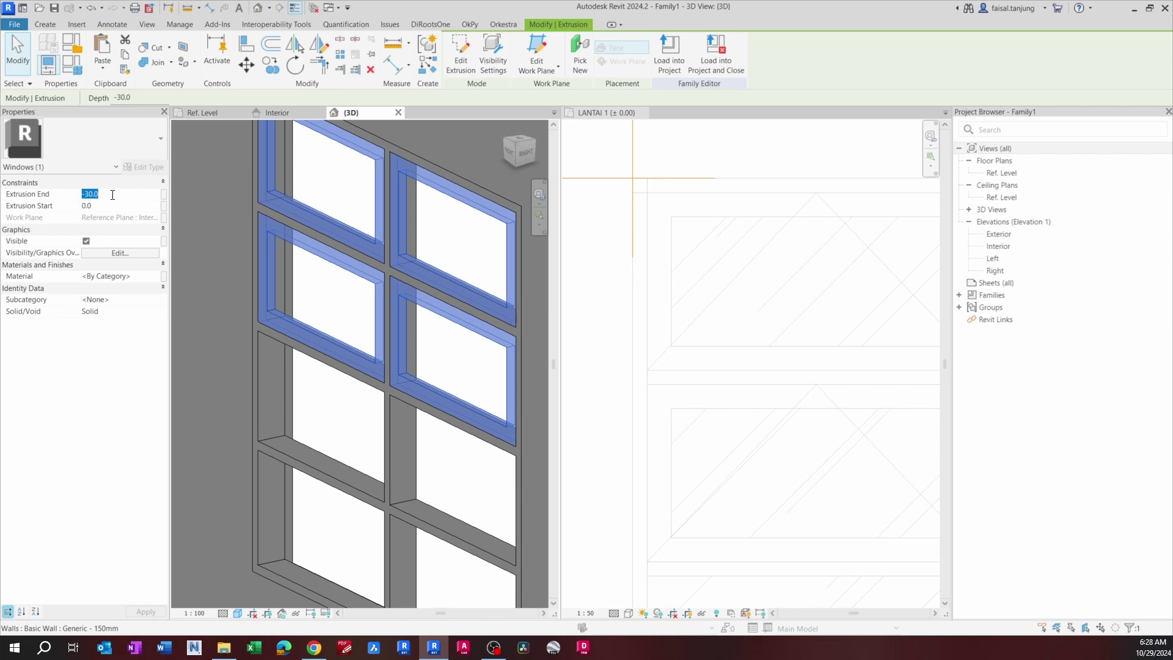
{"action": "key", "text": "Escape"}
{"action": "scroll", "coordinate": [295, 232], "scroll_direction": "down", "scroll_amount": 3}
{"action": "middle_click_drag", "start_coordinate": [339, 272], "coordinate": [248, 285], "text": "shift"}
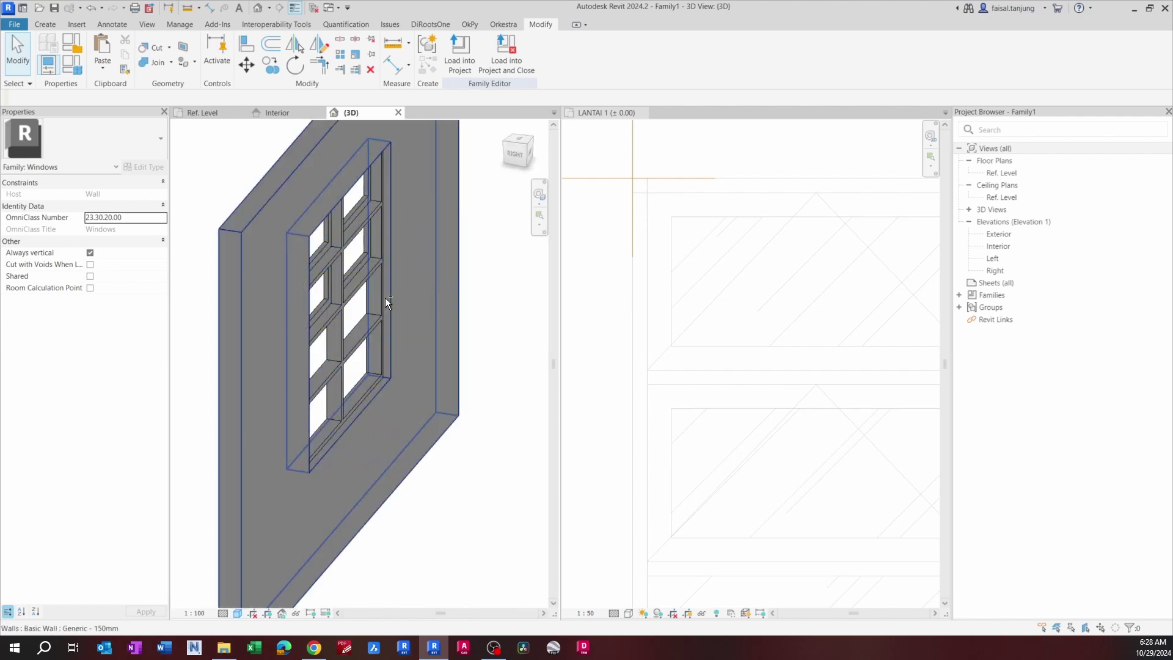
{"action": "middle_click_drag", "start_coordinate": [443, 299], "coordinate": [315, 316], "text": "shift"}
{"action": "middle_click_drag", "start_coordinate": [462, 301], "coordinate": [428, 287], "text": "shift"}
{"action": "scroll", "coordinate": [314, 222], "scroll_direction": "up", "scroll_amount": 3}
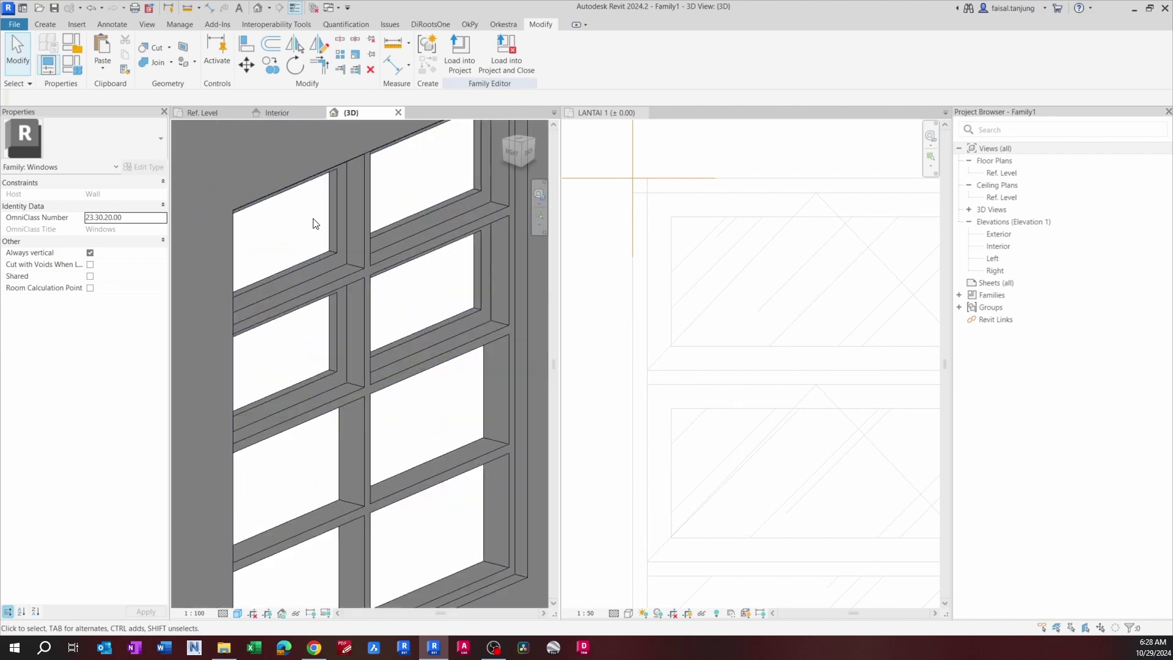
{"action": "middle_click_drag", "start_coordinate": [314, 222], "coordinate": [298, 252], "text": "shift"}
{"action": "scroll", "coordinate": [309, 275], "scroll_direction": "up", "scroll_amount": 2}
{"action": "scroll", "coordinate": [309, 275], "scroll_direction": "down", "scroll_amount": 2}
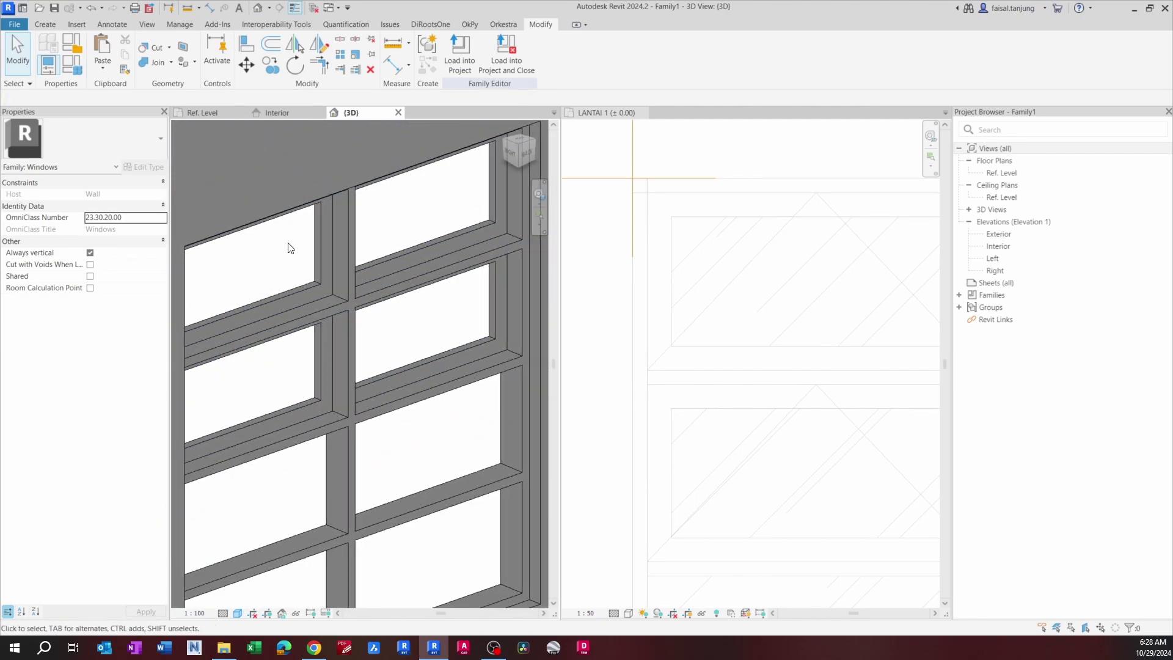
Step: Begin a new extrusion on the sash's face as work plane and orient the 3D view to Back
{"action": "left_click", "coordinate": [50, 25]}
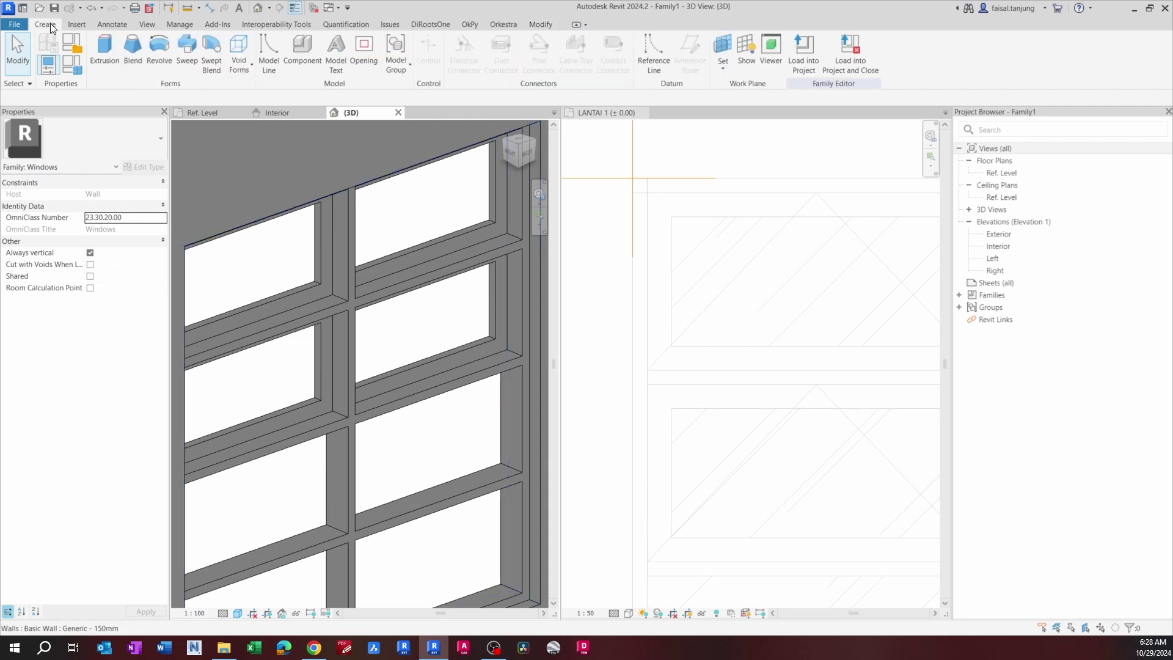
{"action": "left_click", "coordinate": [105, 49]}
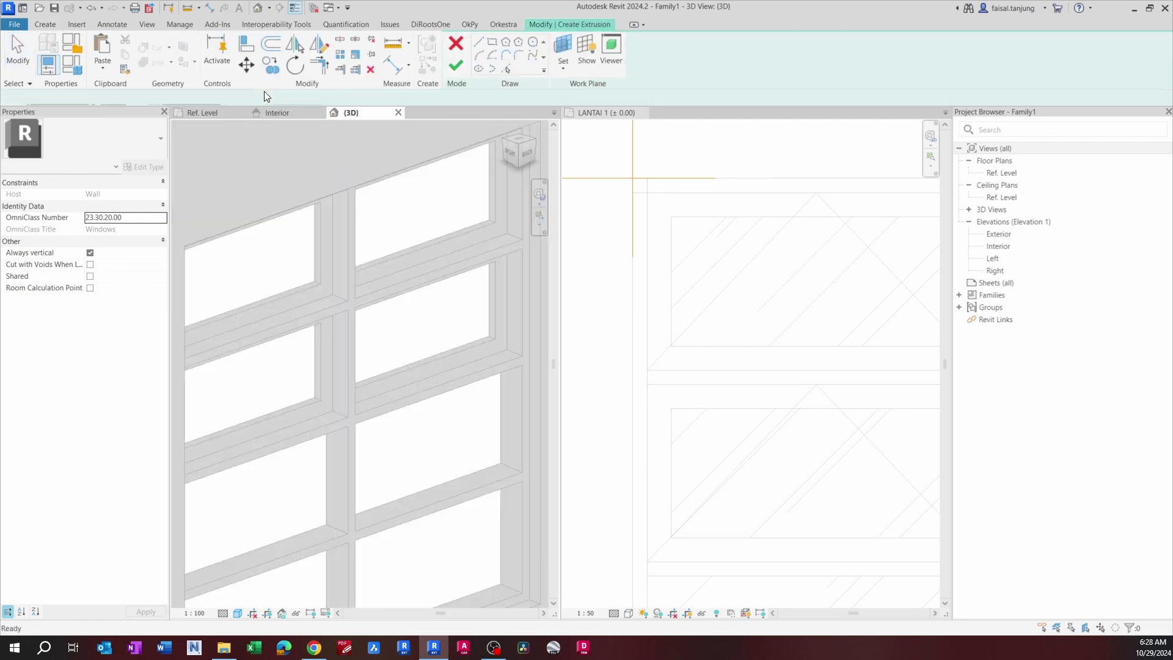
{"action": "left_click", "coordinate": [565, 71]}
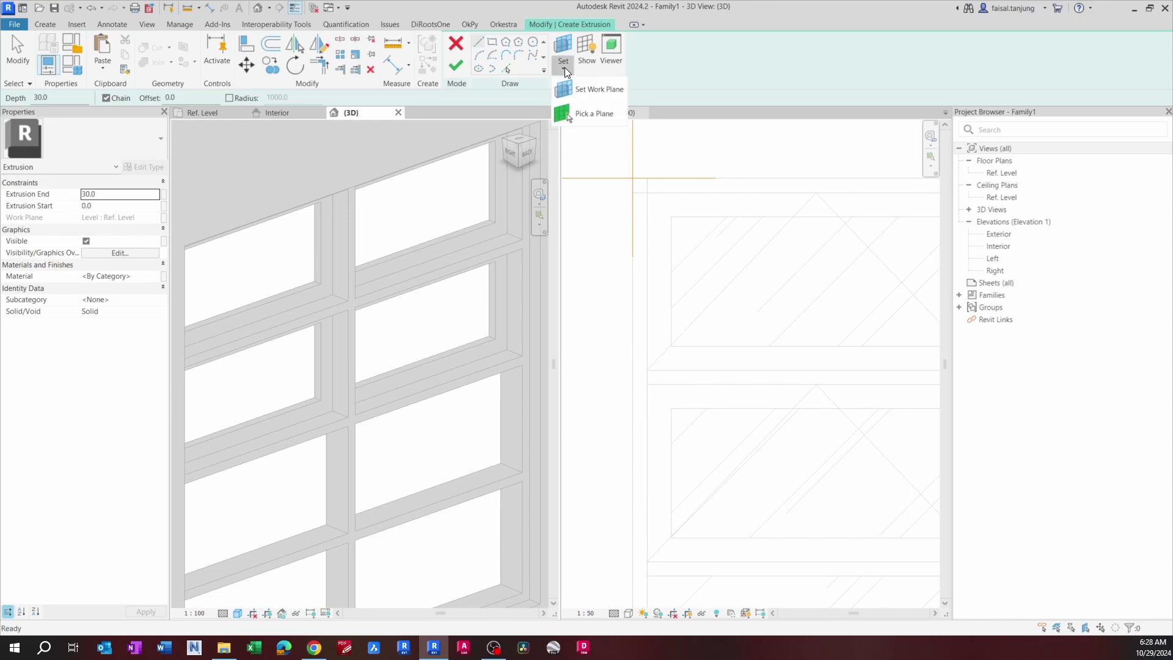
{"action": "left_click", "coordinate": [568, 114]}
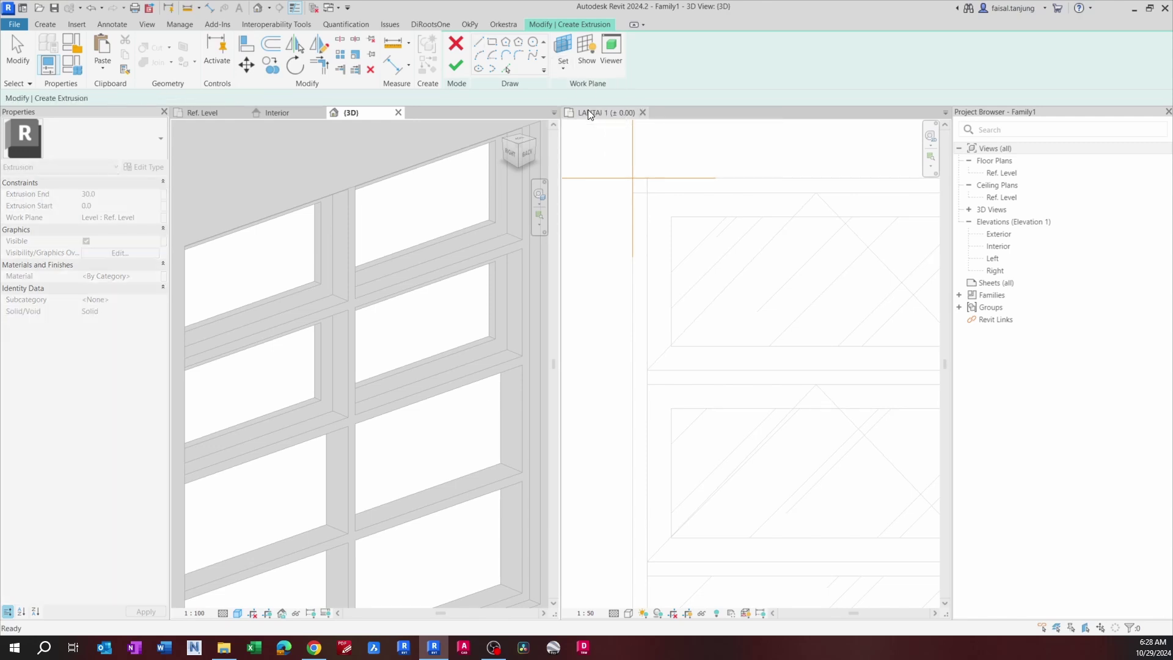
{"action": "scroll", "coordinate": [325, 273], "scroll_direction": "up", "scroll_amount": 2}
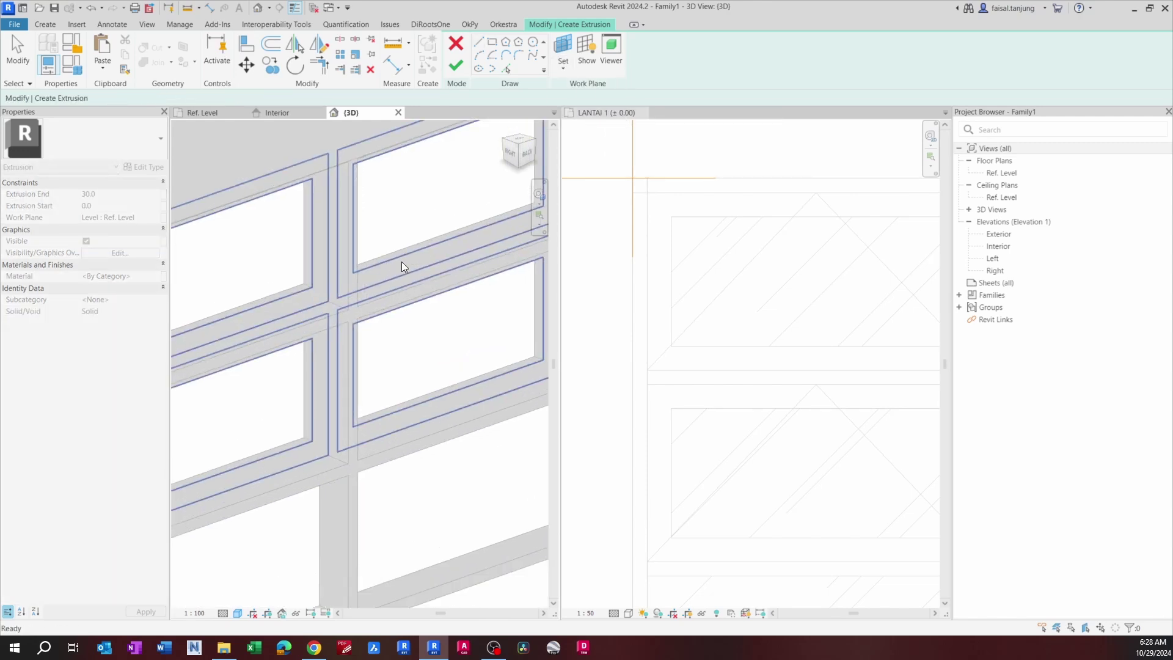
{"action": "left_click", "coordinate": [401, 263]}
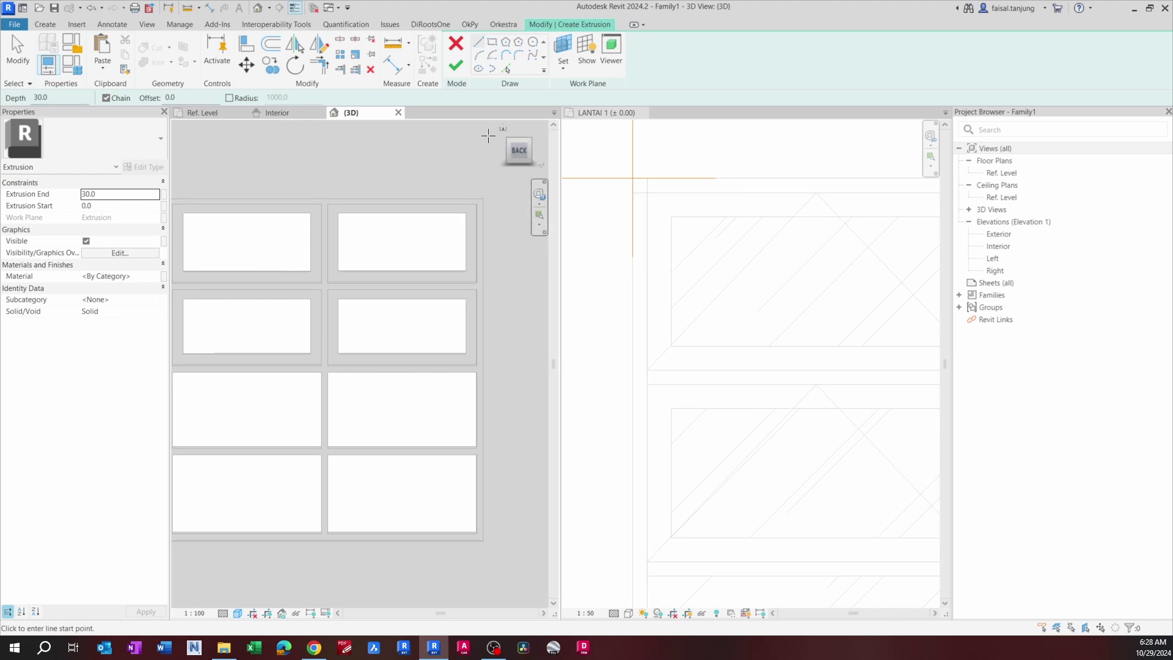
{"action": "left_click", "coordinate": [520, 150]}
{"action": "scroll", "coordinate": [382, 287], "scroll_direction": "up", "scroll_amount": 6}
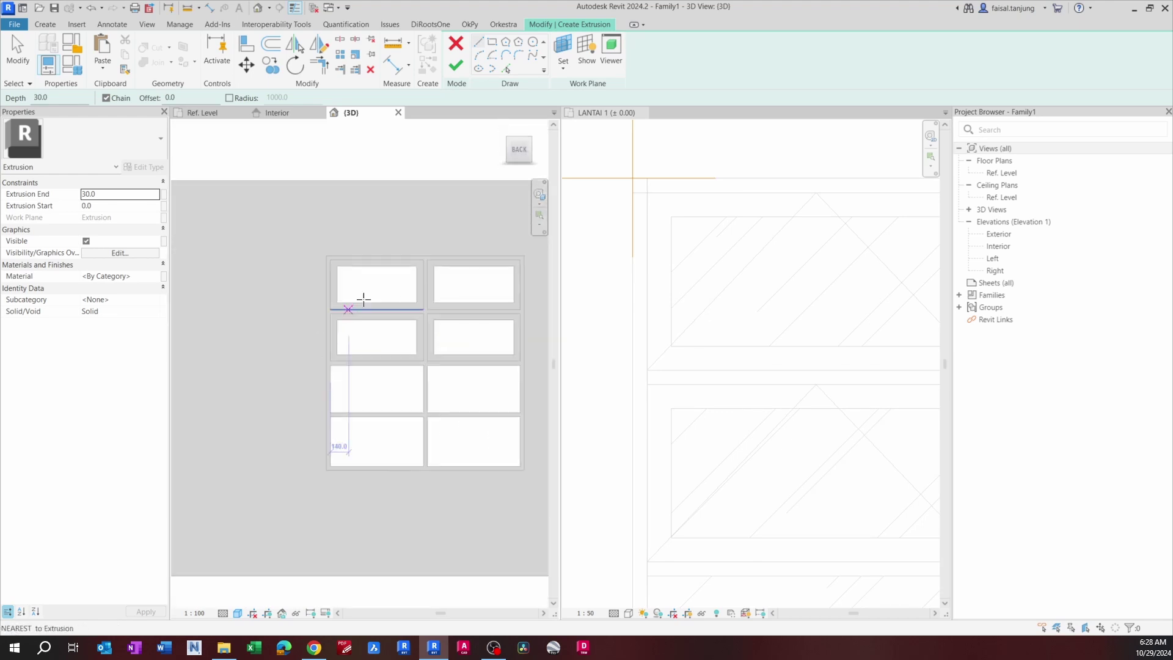
{"action": "middle_click_drag", "start_coordinate": [410, 252], "coordinate": [398, 275]}
Step: Sketch a rectangle in each of the two left-column sash openings and lock the sides to the sash edges
{"action": "left_click", "coordinate": [489, 41]}
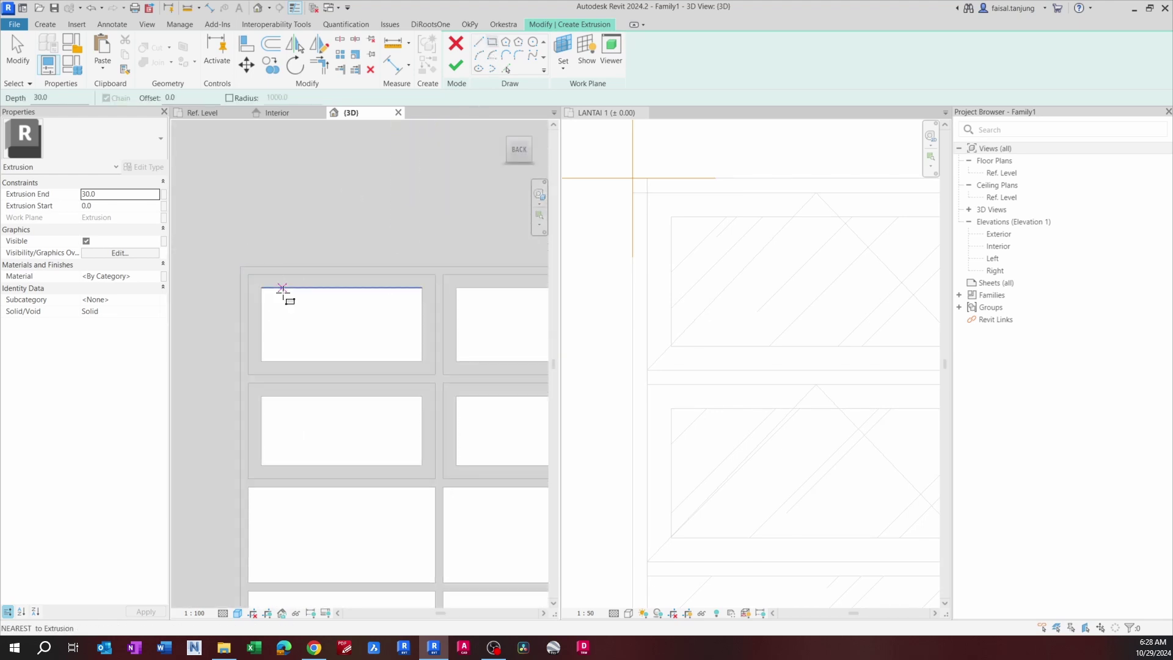
{"action": "scroll", "coordinate": [283, 295], "scroll_direction": "up", "scroll_amount": 2}
{"action": "left_click", "coordinate": [251, 285]}
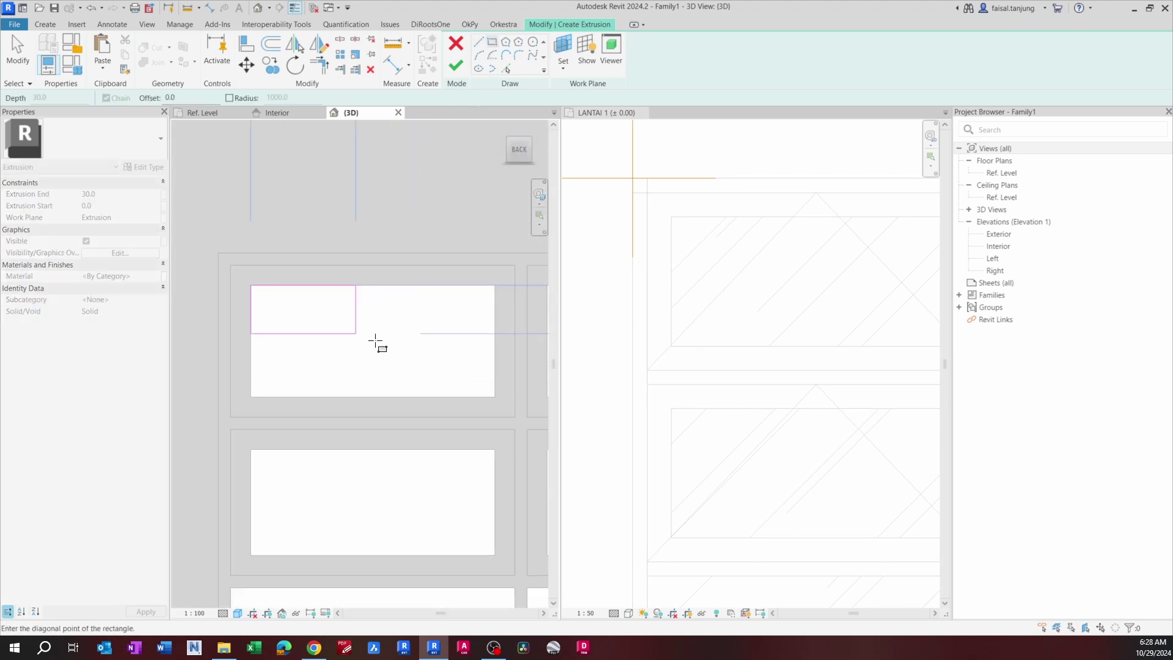
{"action": "left_click", "coordinate": [494, 397]}
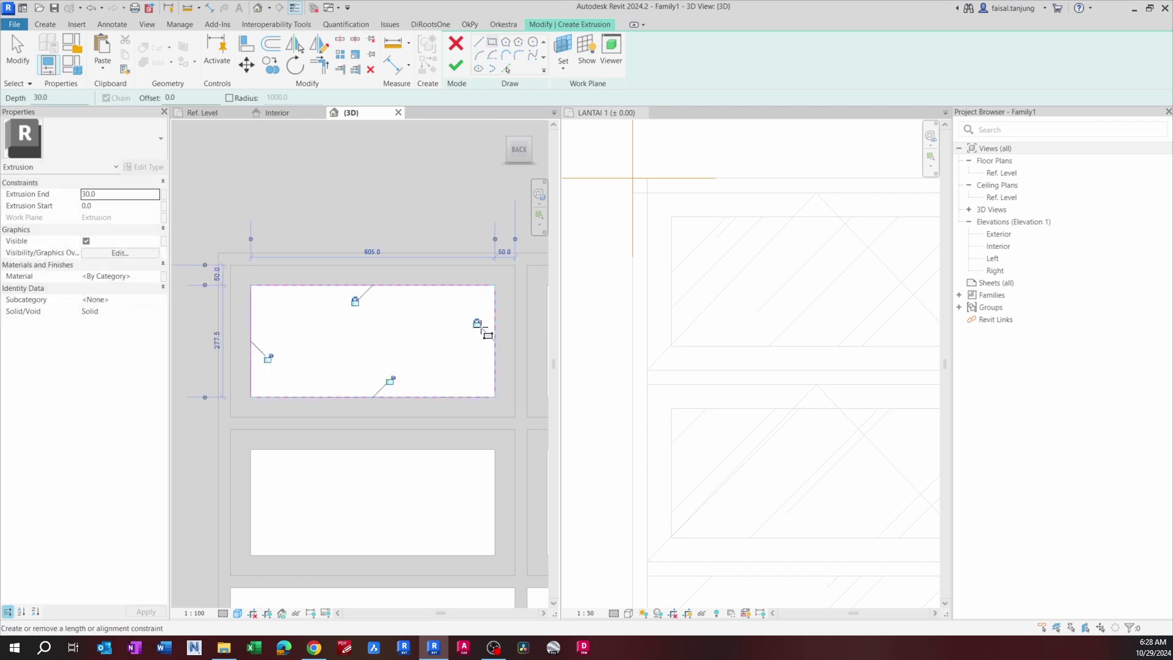
{"action": "scroll", "coordinate": [275, 358], "scroll_direction": "down", "scroll_amount": 3}
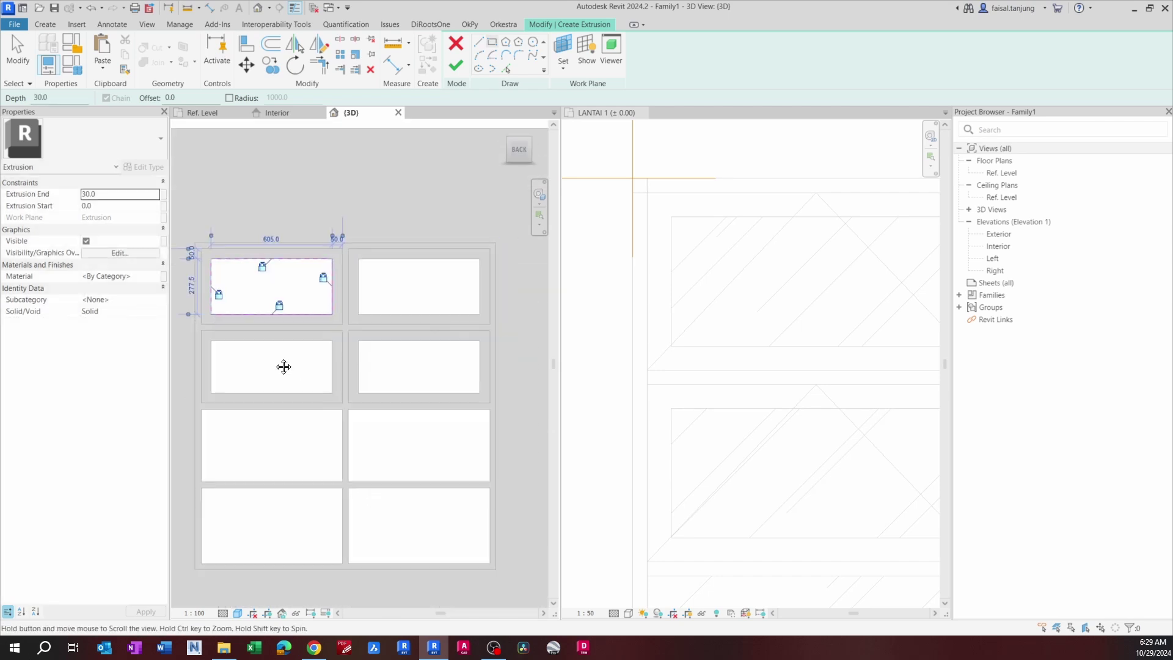
{"action": "scroll", "coordinate": [208, 332], "scroll_direction": "up", "scroll_amount": 1}
{"action": "left_click", "coordinate": [208, 336]}
{"action": "left_click", "coordinate": [368, 405]}
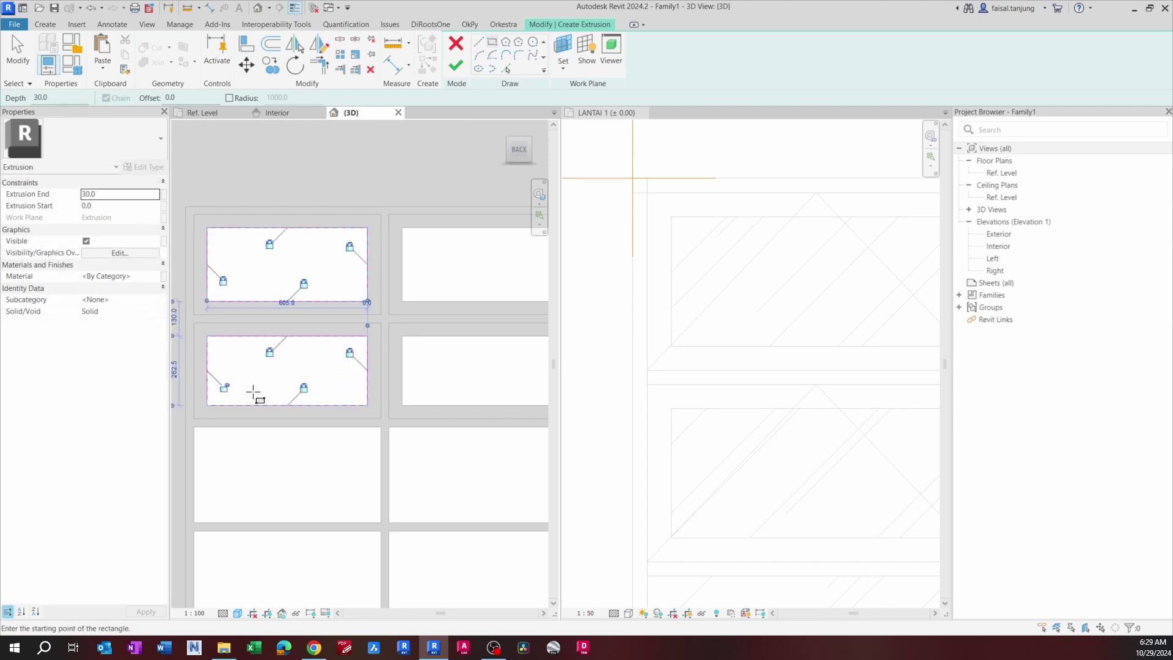
Step: Sketch a rectangle in each of the two right-column sash openings and lock the sides to the sash edges
{"action": "middle_click_drag", "start_coordinate": [416, 328], "coordinate": [322, 338]}
{"action": "left_click", "coordinate": [307, 236]}
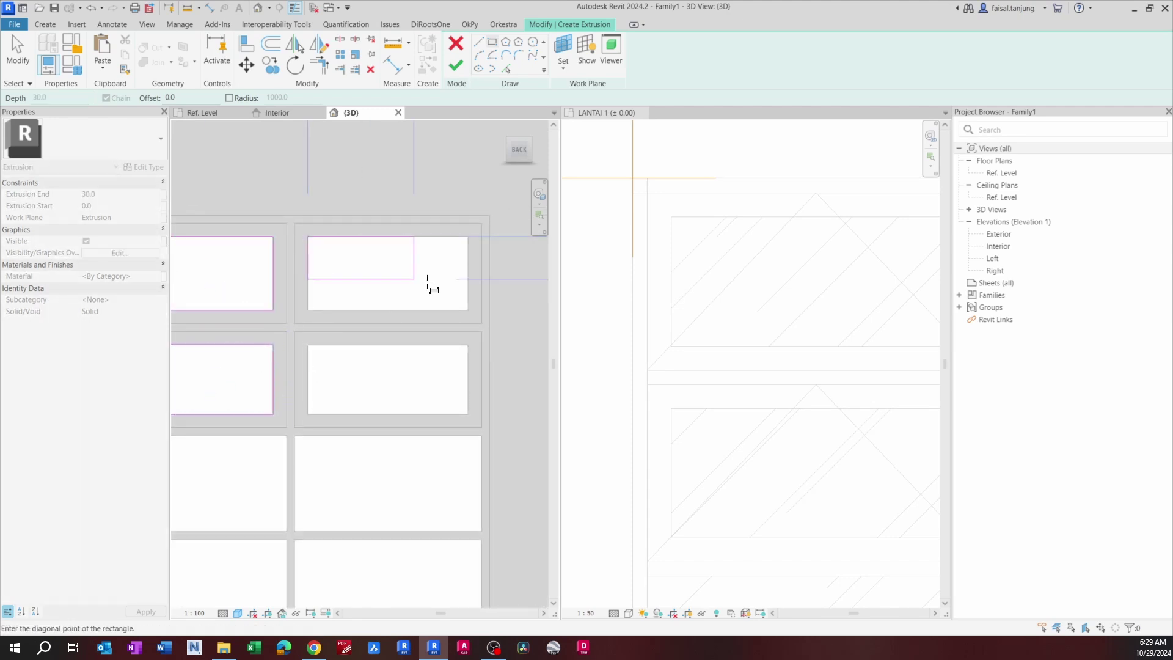
{"action": "left_click", "coordinate": [468, 310]}
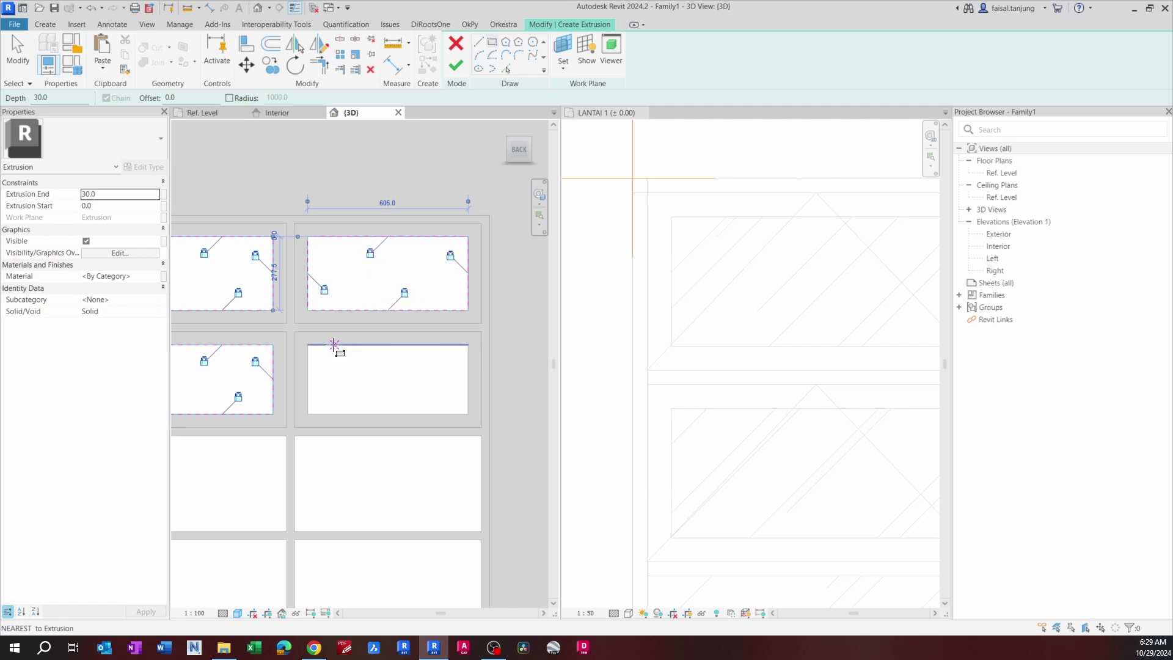
{"action": "left_click", "coordinate": [307, 344]}
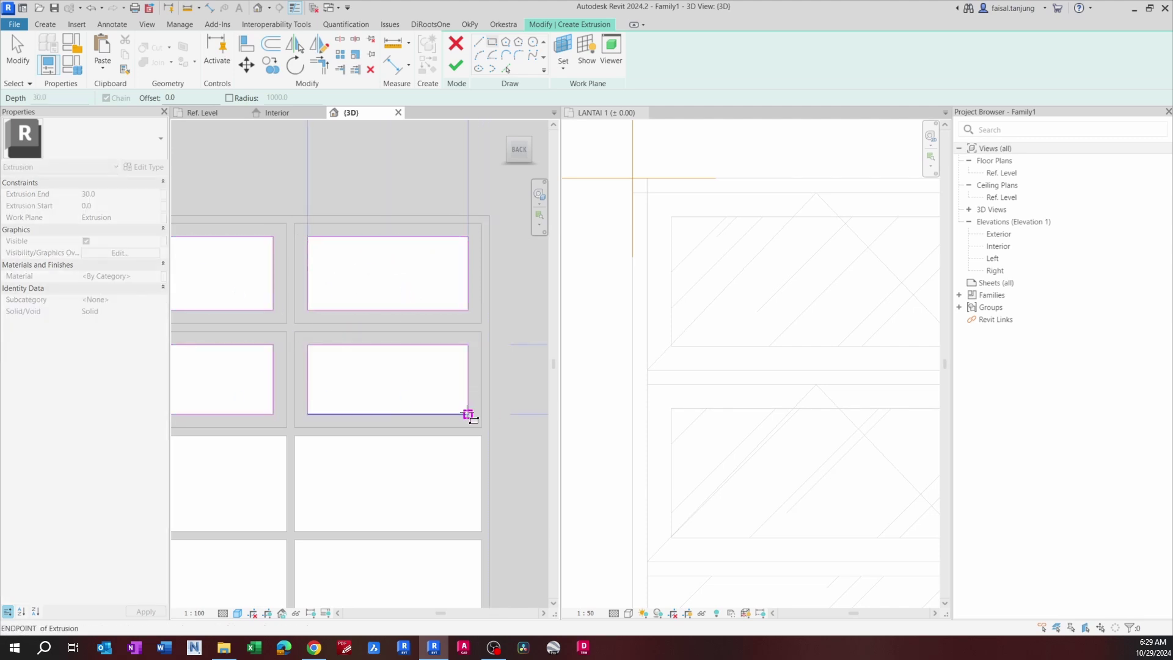
{"action": "left_click", "coordinate": [467, 415]}
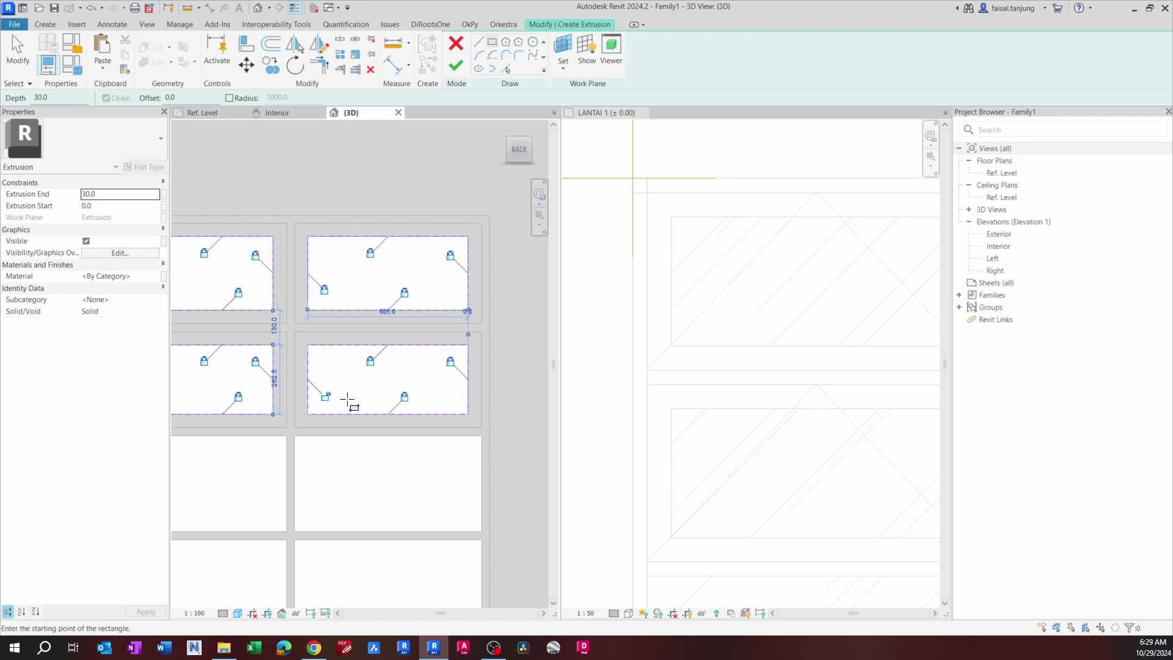
{"action": "scroll", "coordinate": [325, 397], "scroll_direction": "down", "scroll_amount": 3}
{"action": "key", "text": "Escape"}
{"action": "key", "text": "Escape"}
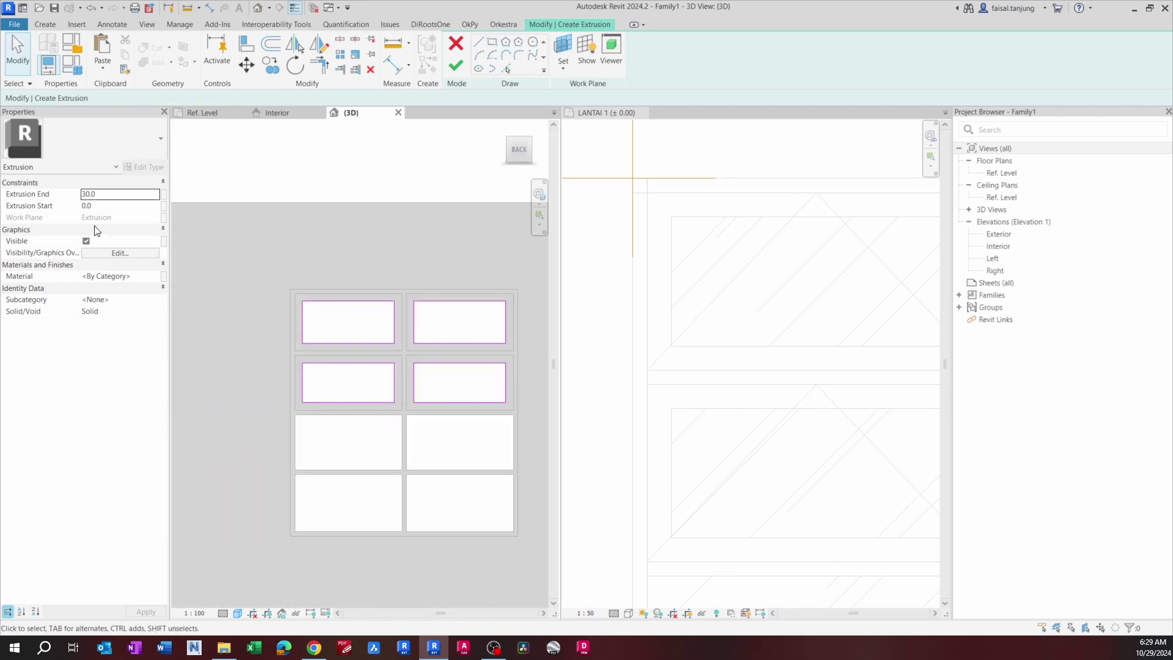
Step: Set the pane extrusion's end to -5 mm and finish the extrusion
{"action": "left_click", "coordinate": [116, 194]}
{"action": "middle_click_drag", "start_coordinate": [352, 197], "coordinate": [357, 196]}
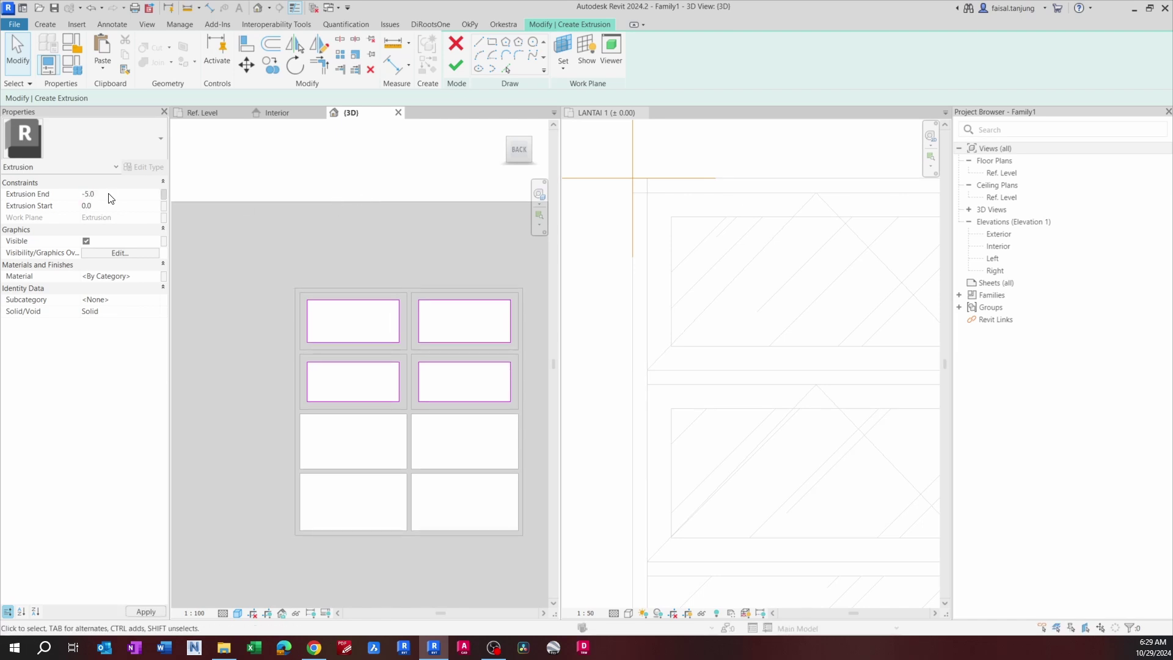
{"action": "left_click", "coordinate": [455, 66]}
Step: Examine the pane extrusion's position within the sash depth in the 3D view and the Ref. Level plan
{"action": "middle_click_drag", "start_coordinate": [432, 194], "coordinate": [398, 377], "text": "shift"}
{"action": "left_click", "coordinate": [419, 333]}
{"action": "scroll", "coordinate": [415, 400], "scroll_direction": "up", "scroll_amount": 6}
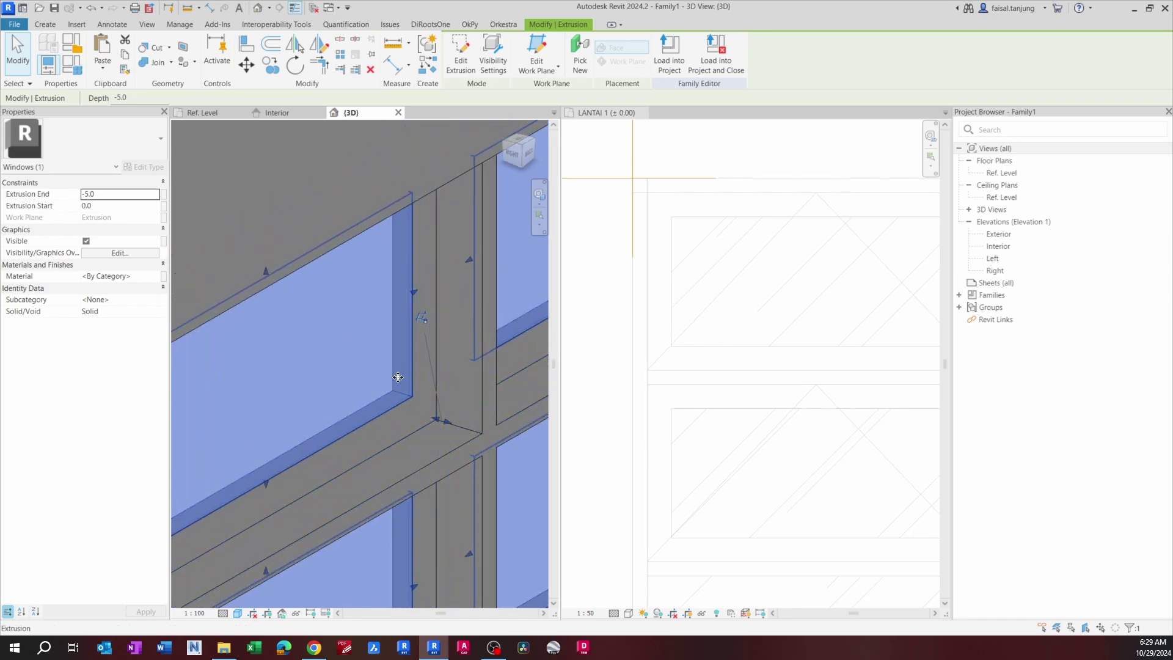
{"action": "left_click", "coordinate": [115, 193]}
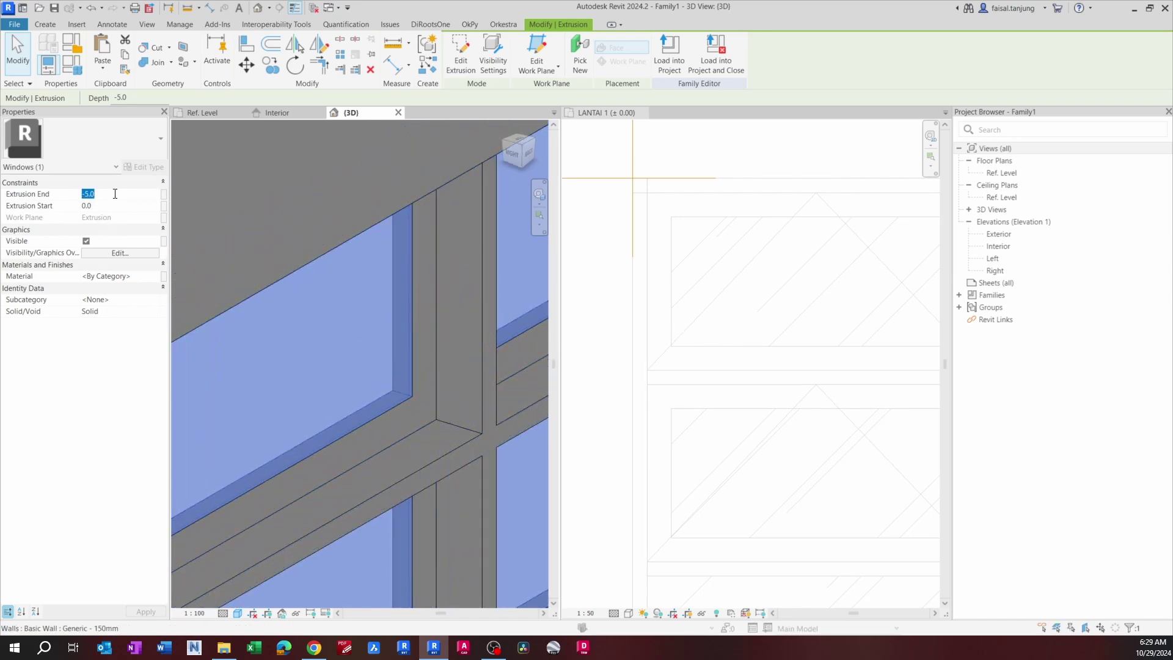
{"action": "scroll", "coordinate": [513, 280], "scroll_direction": "down", "scroll_amount": 6}
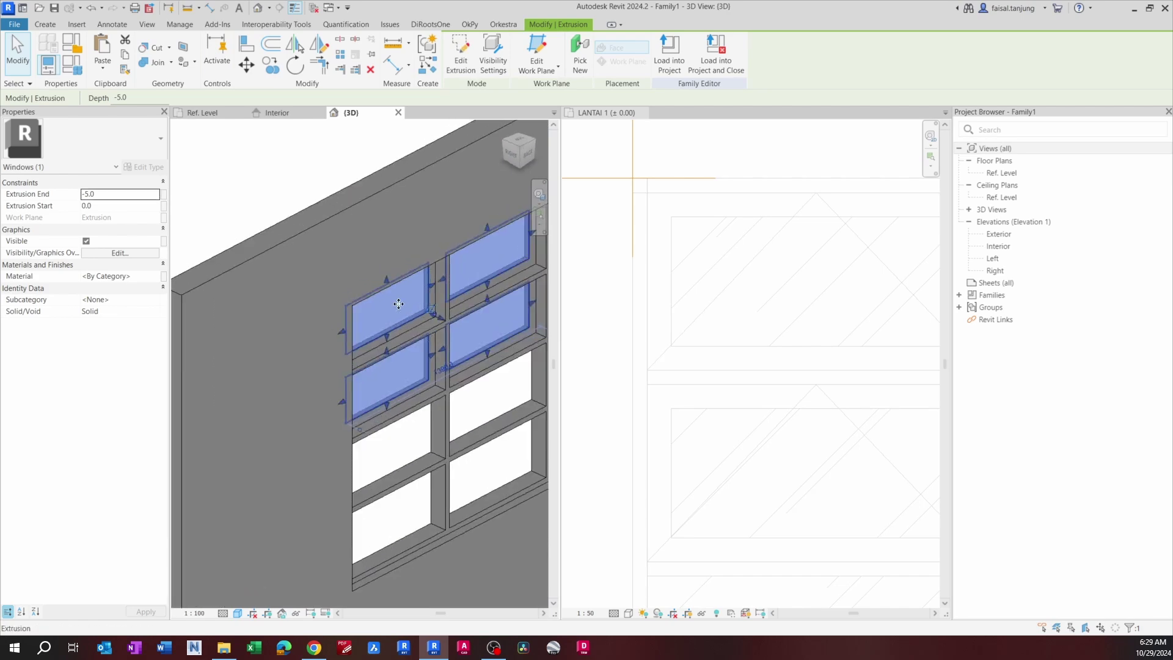
{"action": "scroll", "coordinate": [413, 314], "scroll_direction": "up", "scroll_amount": 1}
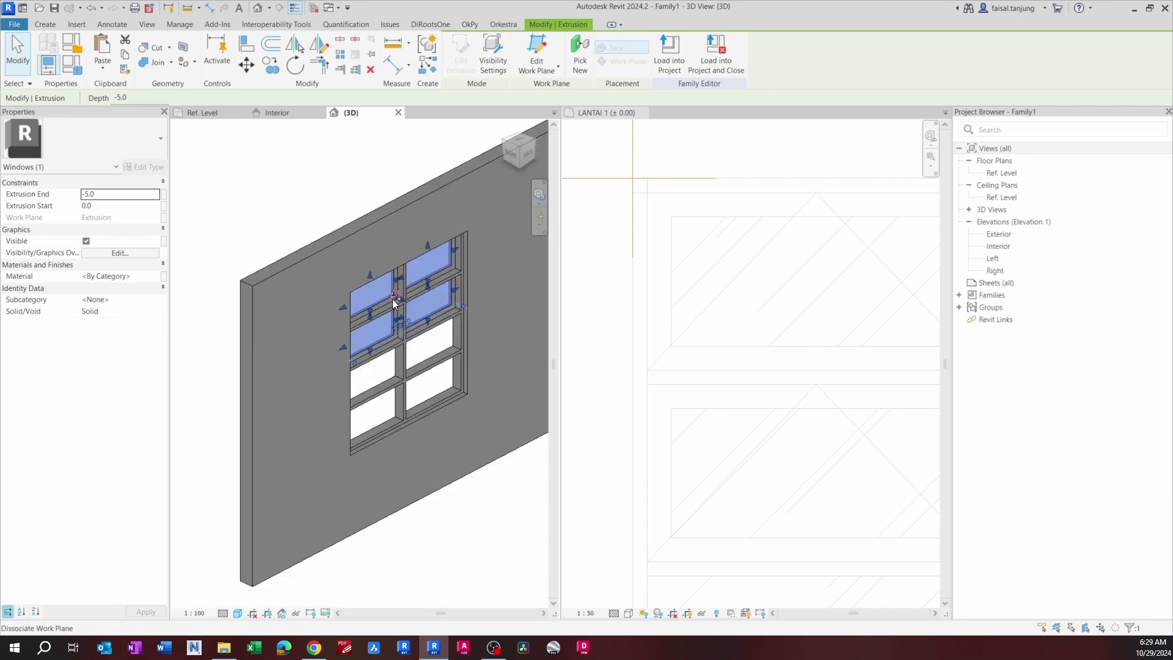
{"action": "left_click", "coordinate": [198, 116]}
{"action": "scroll", "coordinate": [342, 341], "scroll_direction": "up", "scroll_amount": 3}
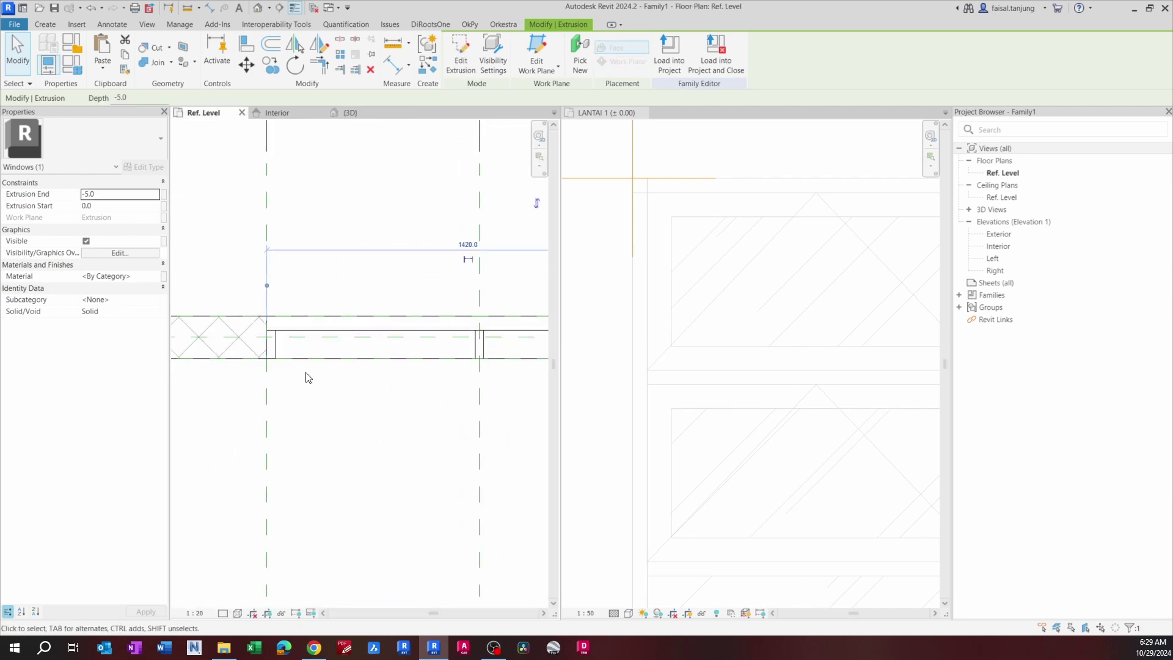
{"action": "scroll", "coordinate": [450, 335], "scroll_direction": "down", "scroll_amount": 2}
{"action": "scroll", "coordinate": [438, 337], "scroll_direction": "up", "scroll_amount": 3}
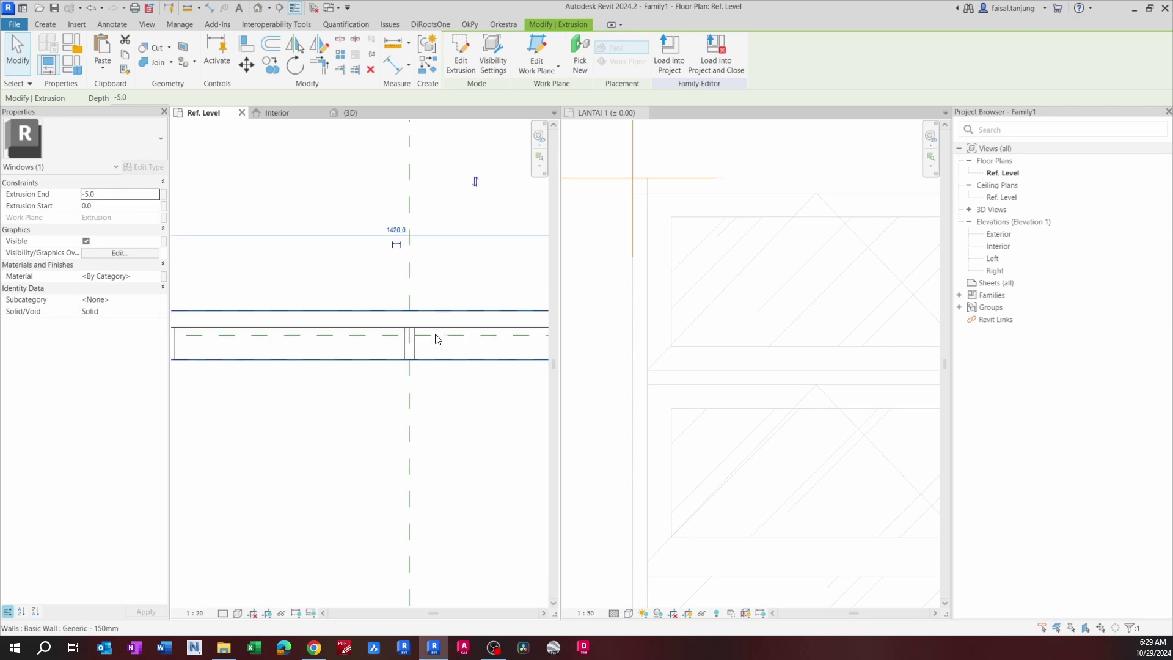
{"action": "left_click", "coordinate": [349, 114]}
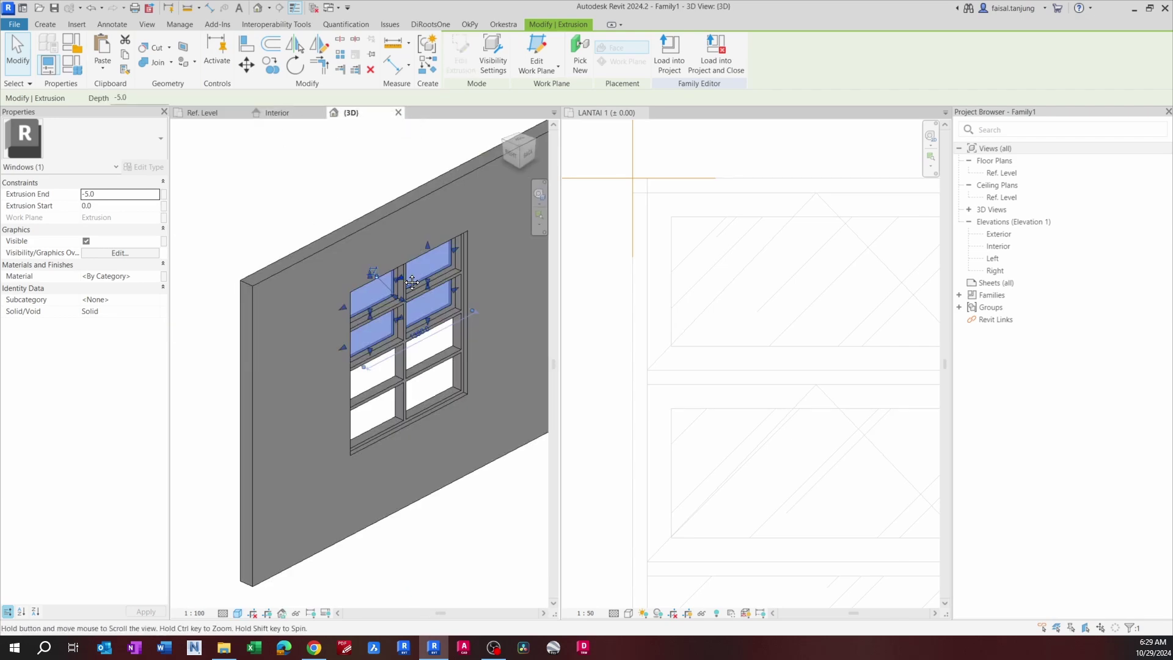
Step: Orient the 3D view to Top, set its visual style to Wireframe, and frame the end of the pane extrusion
{"action": "left_click", "coordinate": [519, 142]}
{"action": "left_click", "coordinate": [237, 613]}
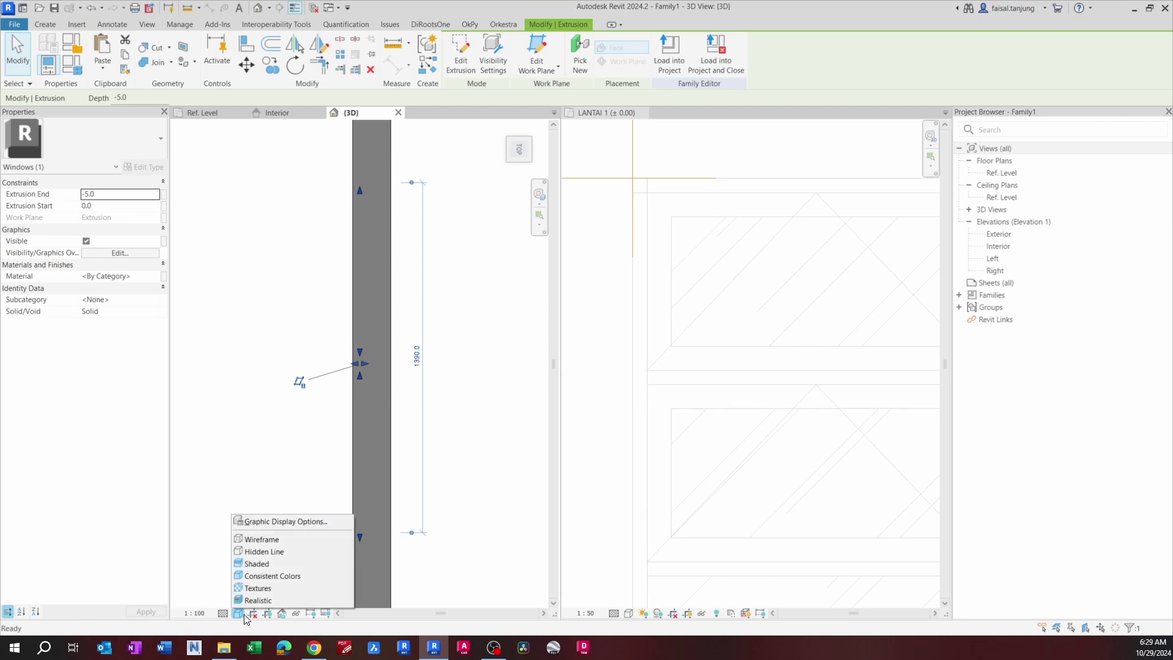
{"action": "left_click", "coordinate": [268, 539]}
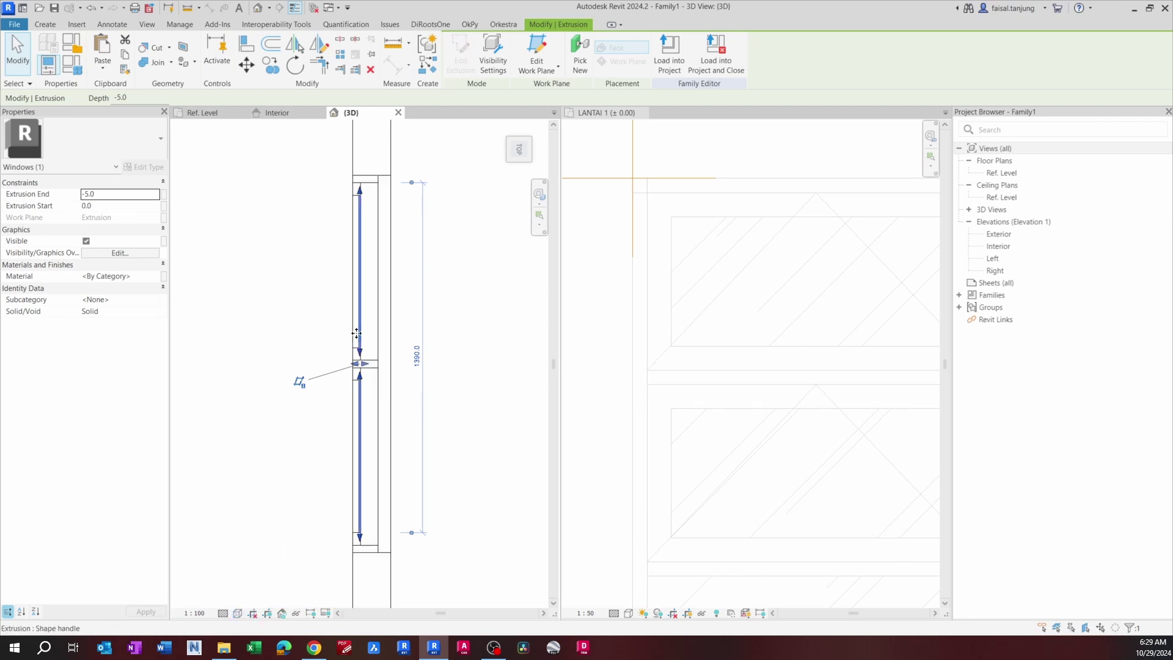
{"action": "scroll", "coordinate": [356, 180], "scroll_direction": "up", "scroll_amount": 5}
{"action": "scroll", "coordinate": [368, 230], "scroll_direction": "up", "scroll_amount": 5}
{"action": "middle_click_drag", "start_coordinate": [366, 216], "coordinate": [361, 284]}
{"action": "scroll", "coordinate": [355, 243], "scroll_direction": "up", "scroll_amount": 2}
Step: Copy the pane extrusion from its mid-thickness to the middle of the sash depth, with Constrain off
{"action": "key", "text": "c"}
{"action": "key", "text": "o"}
{"action": "scroll", "coordinate": [380, 286], "scroll_direction": "up", "scroll_amount": 2}
{"action": "left_click", "coordinate": [377, 286]}
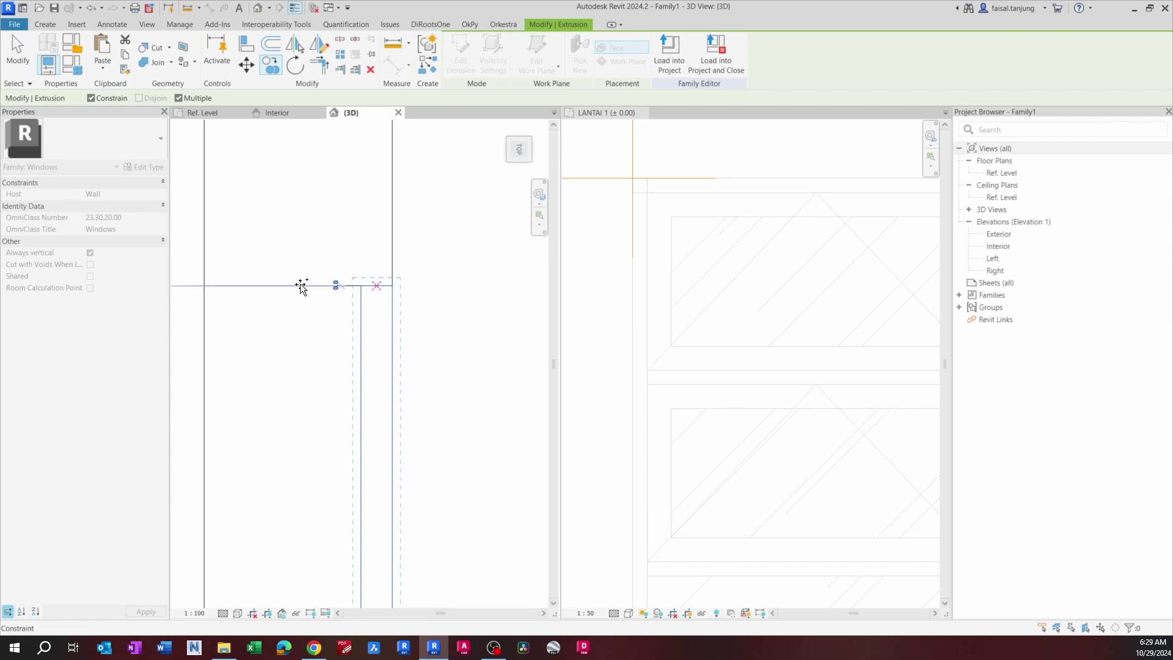
{"action": "key", "text": "shift"}
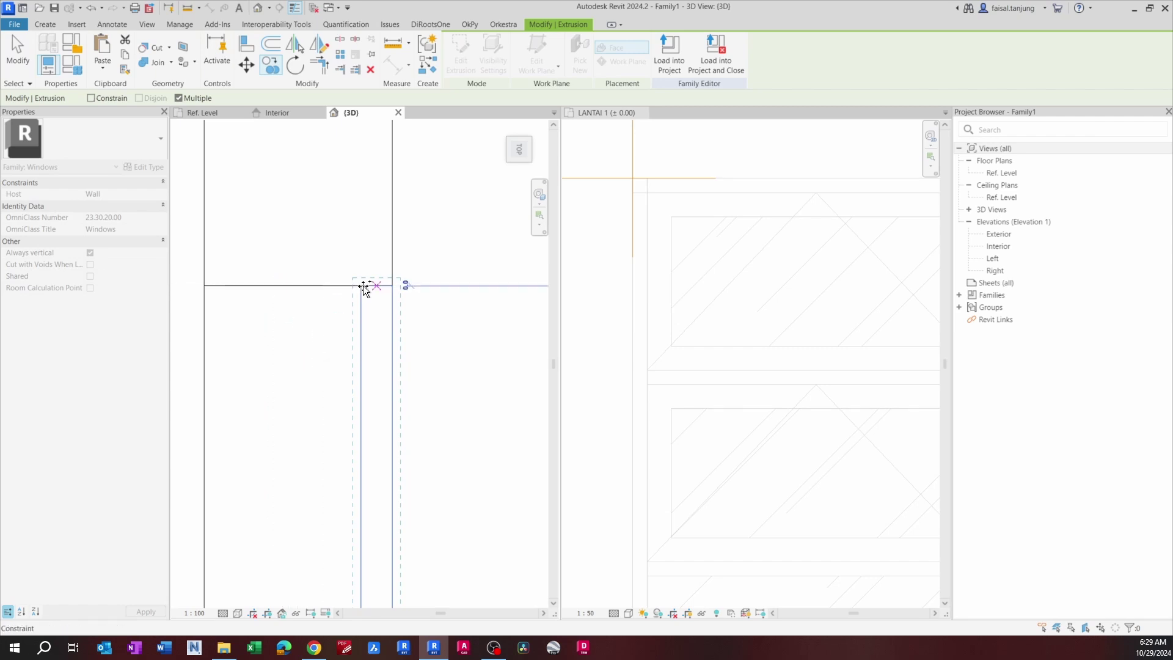
{"action": "left_click", "coordinate": [297, 286]}
{"action": "key", "text": "Escape"}
{"action": "key", "text": "Escape"}
Step: Delete the original pane extrusion at the sash face and set the 3D view's visual style to Consistent Colors
{"action": "left_click", "coordinate": [361, 309]}
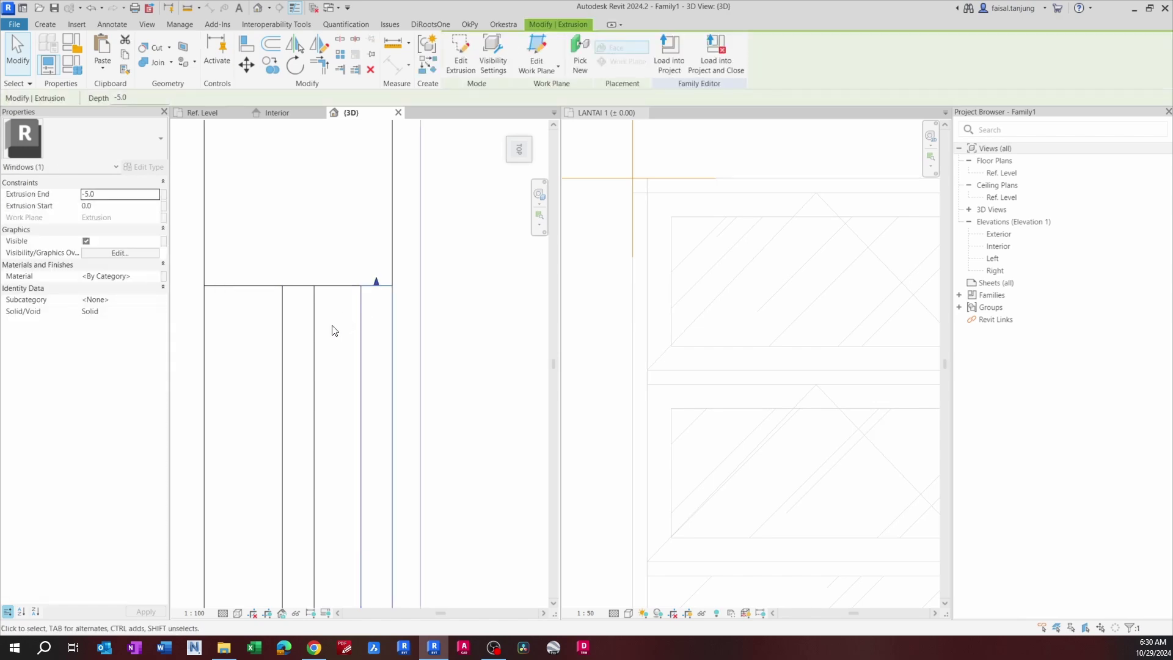
{"action": "key", "text": "d"}
{"action": "middle_click_drag", "start_coordinate": [326, 327], "coordinate": [275, 335]}
{"action": "key", "text": "e"}
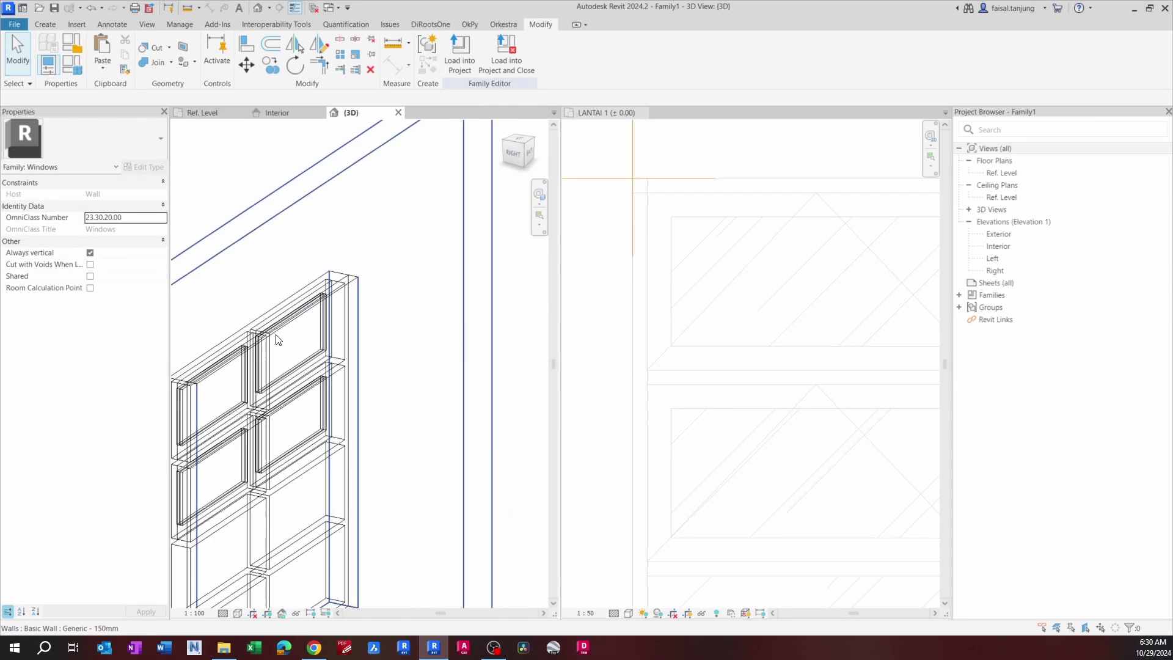
{"action": "left_click", "coordinate": [242, 611]}
{"action": "left_click", "coordinate": [264, 579]}
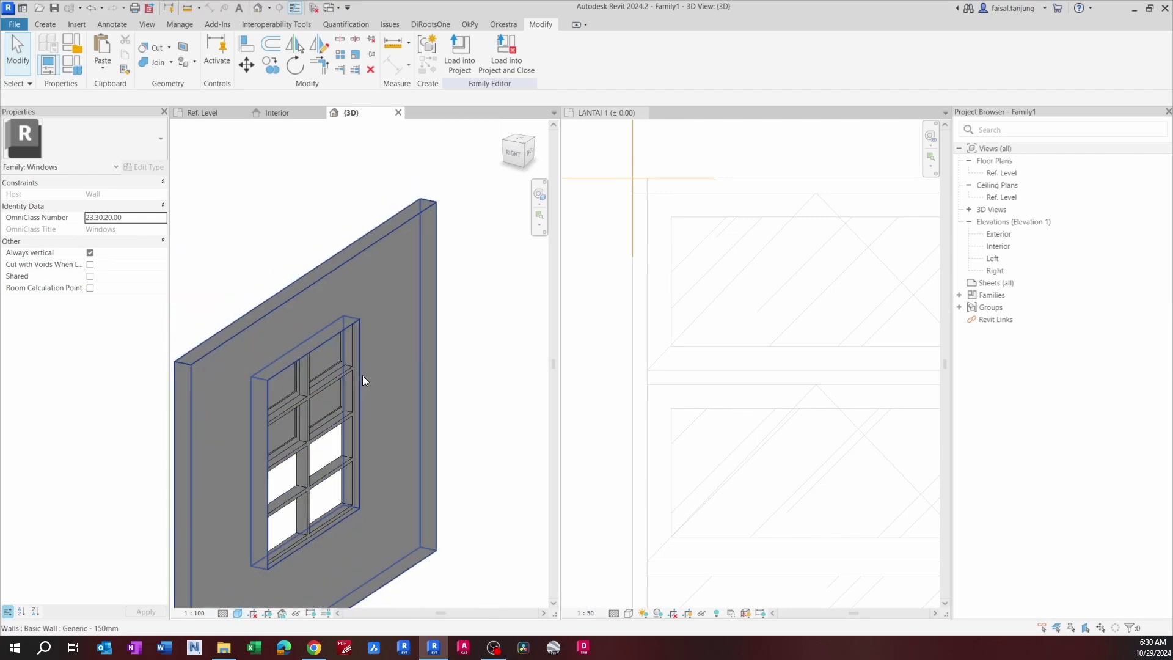
Step: Assign the Glass material to the pane extrusion in the upper four sashes
{"action": "middle_click_drag", "start_coordinate": [363, 379], "coordinate": [398, 441], "text": "shift"}
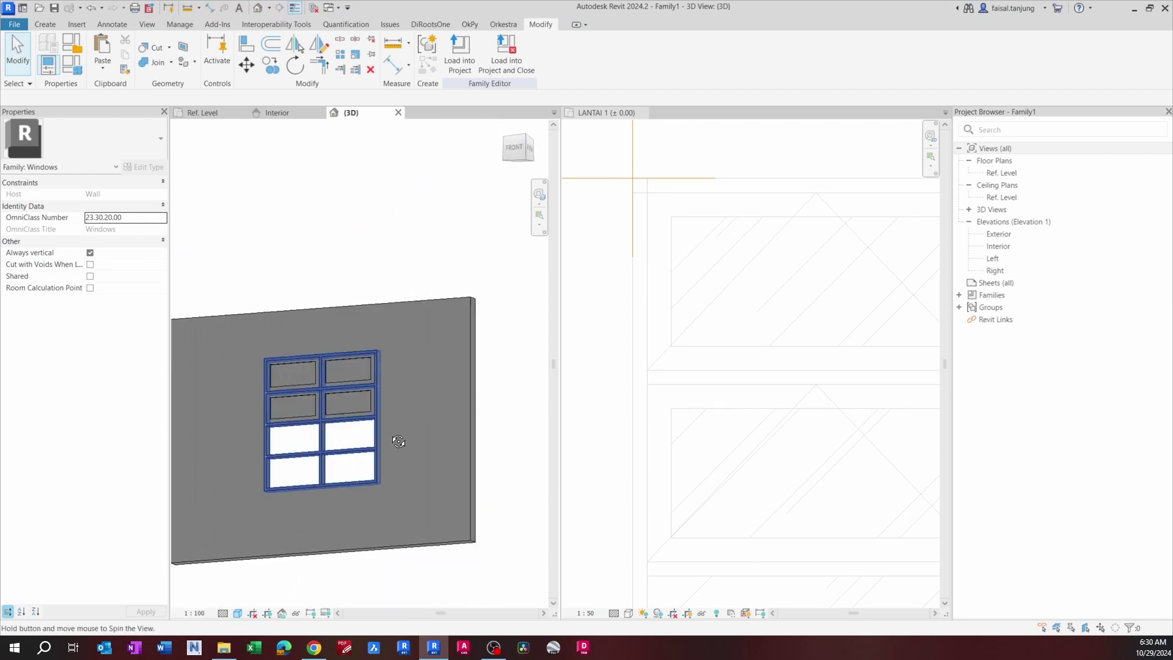
{"action": "scroll", "coordinate": [357, 392], "scroll_direction": "up", "scroll_amount": 5}
{"action": "left_click", "coordinate": [343, 372]}
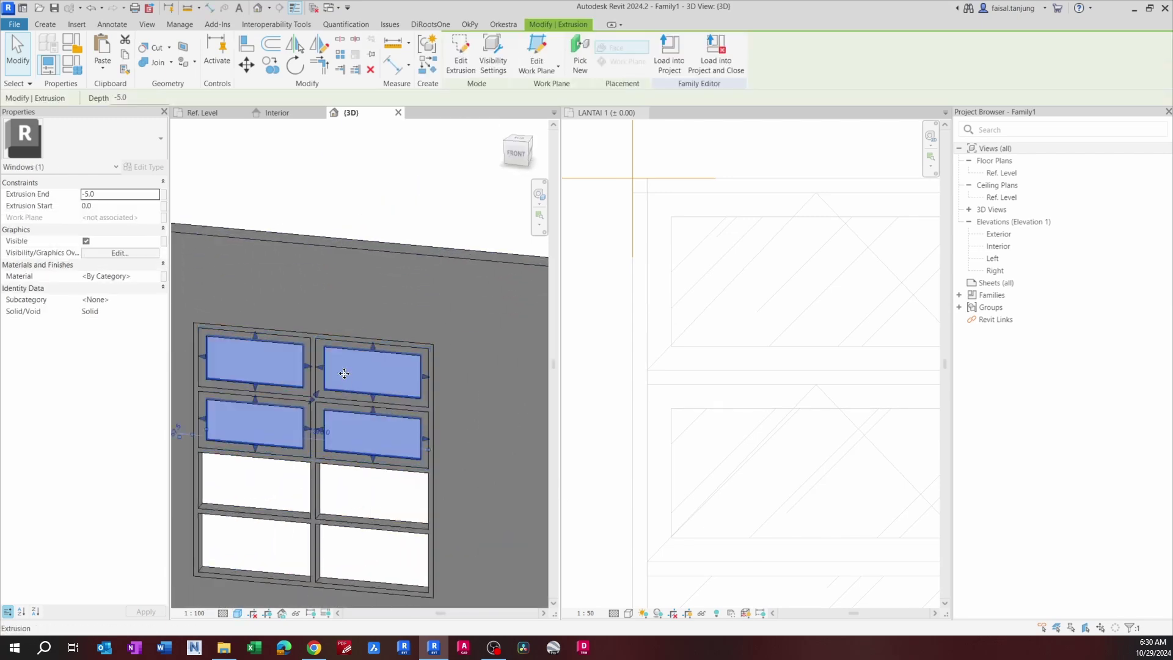
{"action": "left_click", "coordinate": [157, 281]}
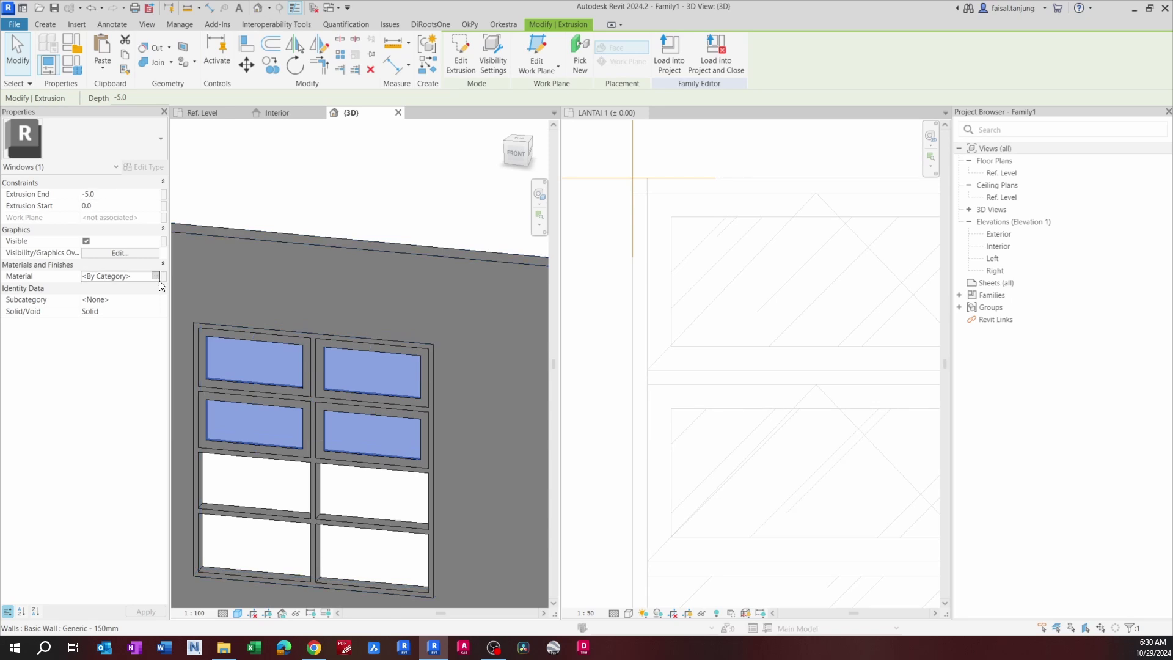
{"action": "left_click", "coordinate": [162, 276]}
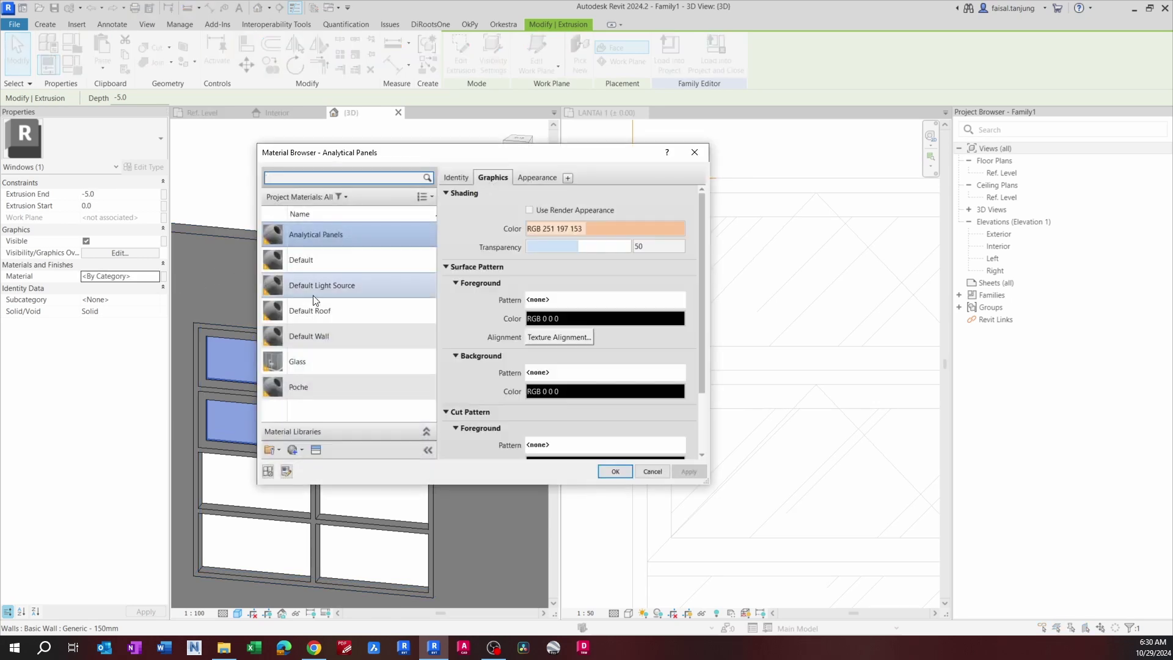
{"action": "left_click", "coordinate": [322, 366]}
{"action": "left_click", "coordinate": [631, 475]}
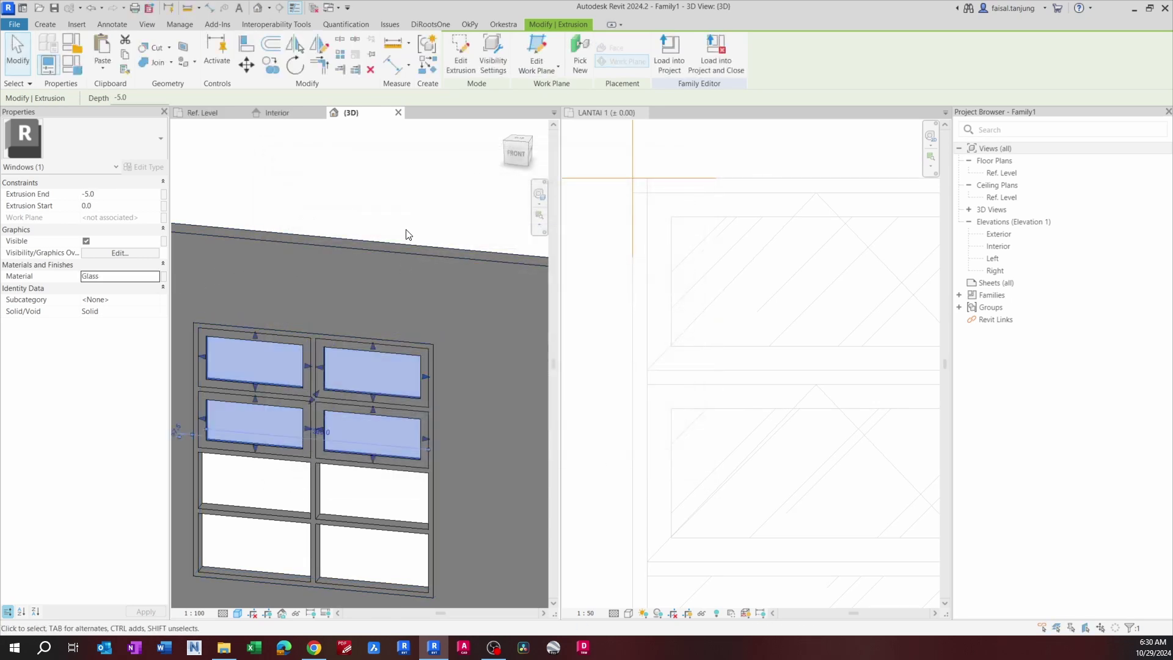
{"action": "left_click", "coordinate": [424, 190]}
Step: Change the Glass material's shading color to light blue, RGB 132 215 255
{"action": "middle_click_drag", "start_coordinate": [420, 216], "coordinate": [383, 205], "text": "shift"}
{"action": "scroll", "coordinate": [325, 380], "scroll_direction": "up", "scroll_amount": 2}
{"action": "left_click", "coordinate": [329, 379]}
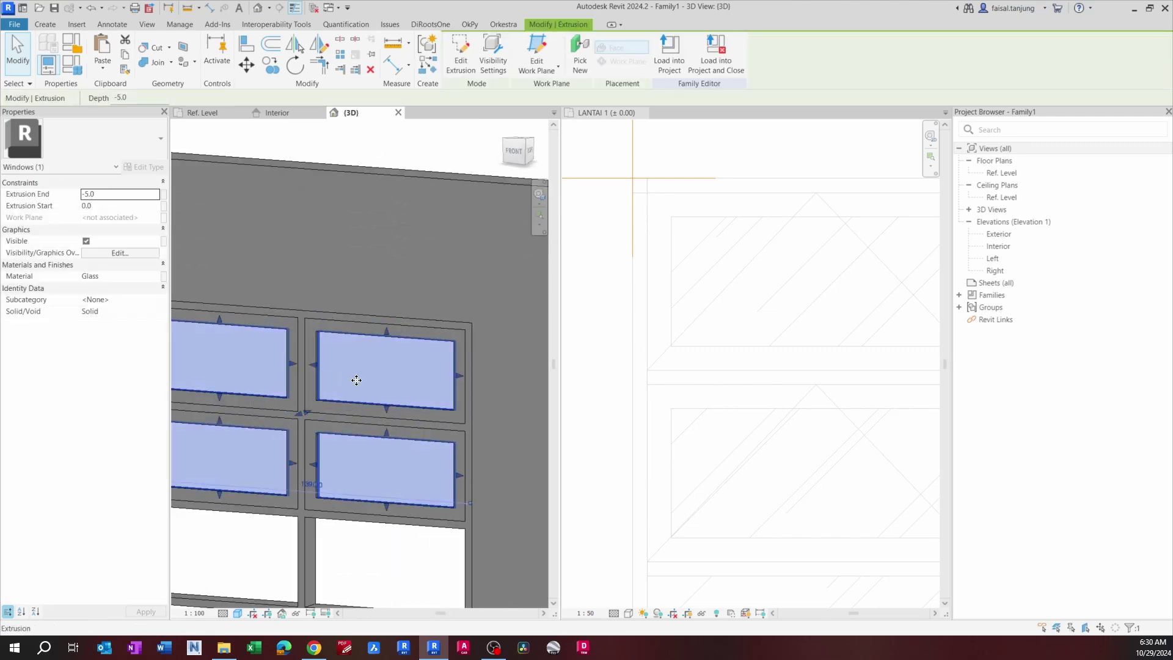
{"action": "left_click", "coordinate": [155, 278]}
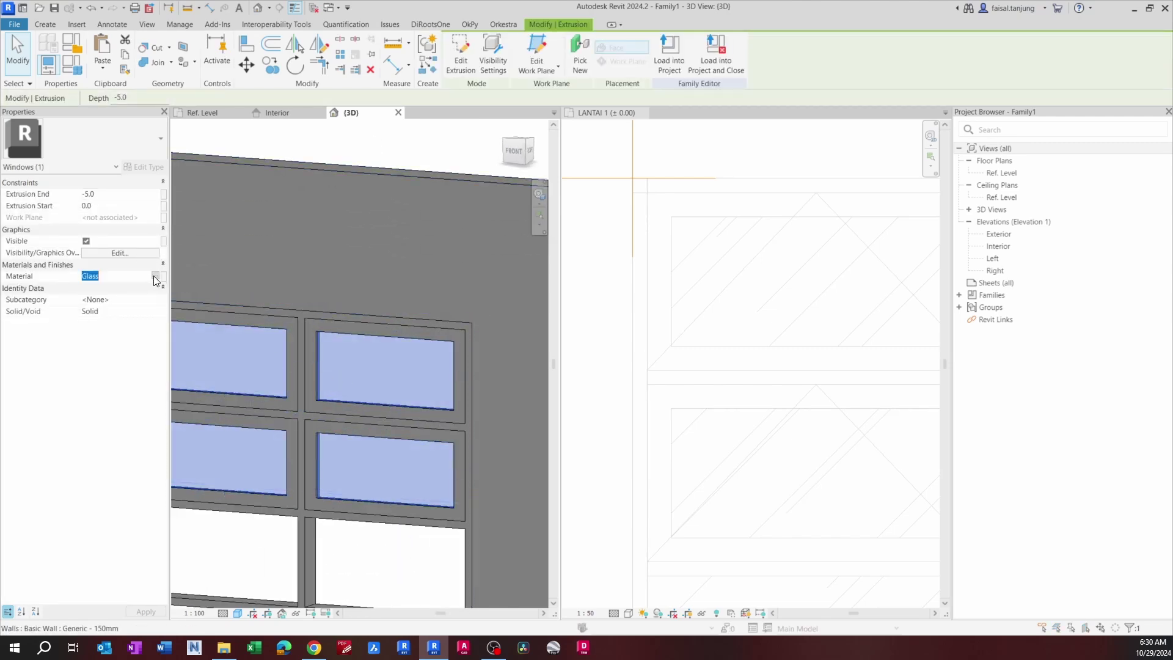
{"action": "left_click", "coordinate": [156, 277]}
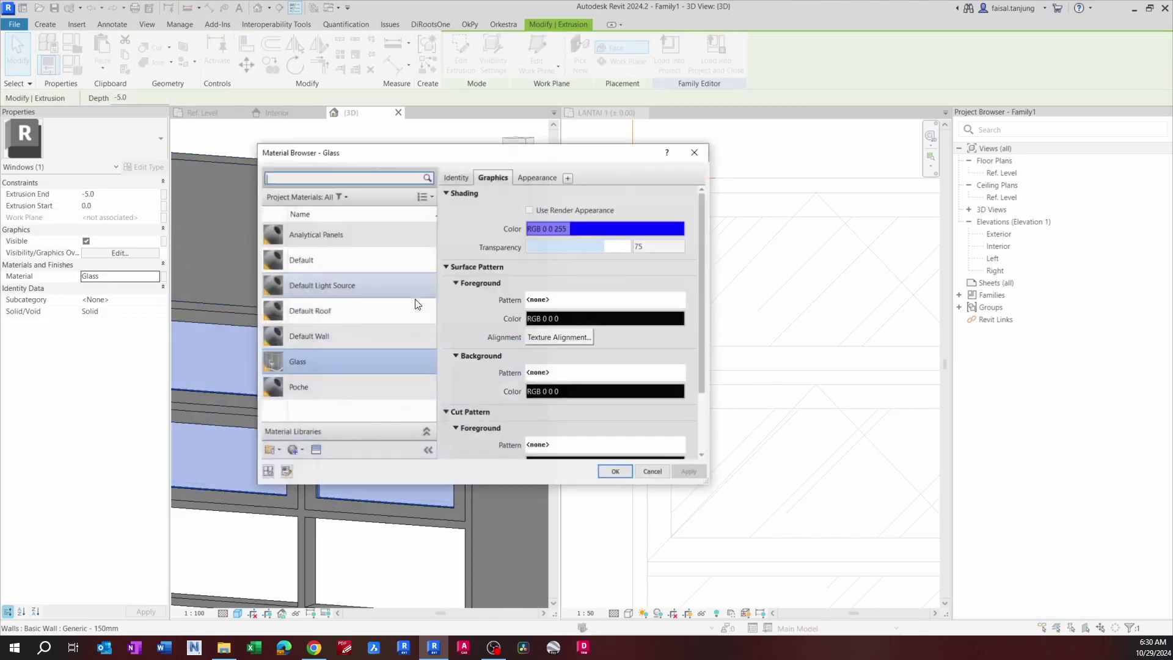
{"action": "left_click", "coordinate": [600, 234]}
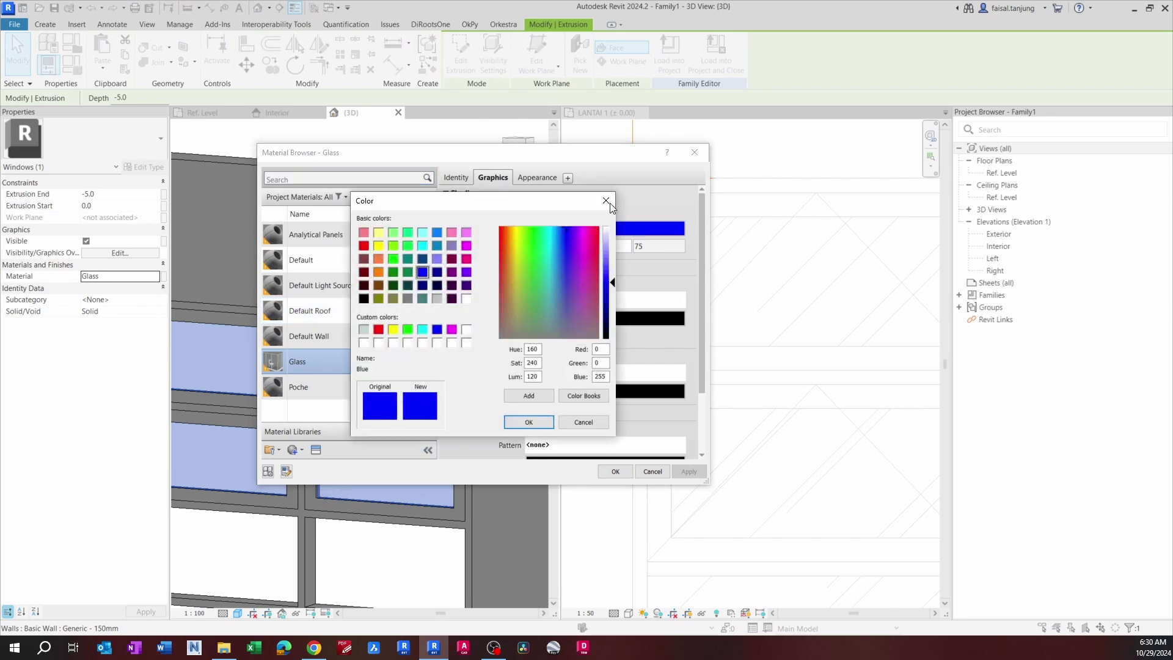
{"action": "left_click", "coordinate": [606, 202]}
{"action": "left_click", "coordinate": [580, 230]}
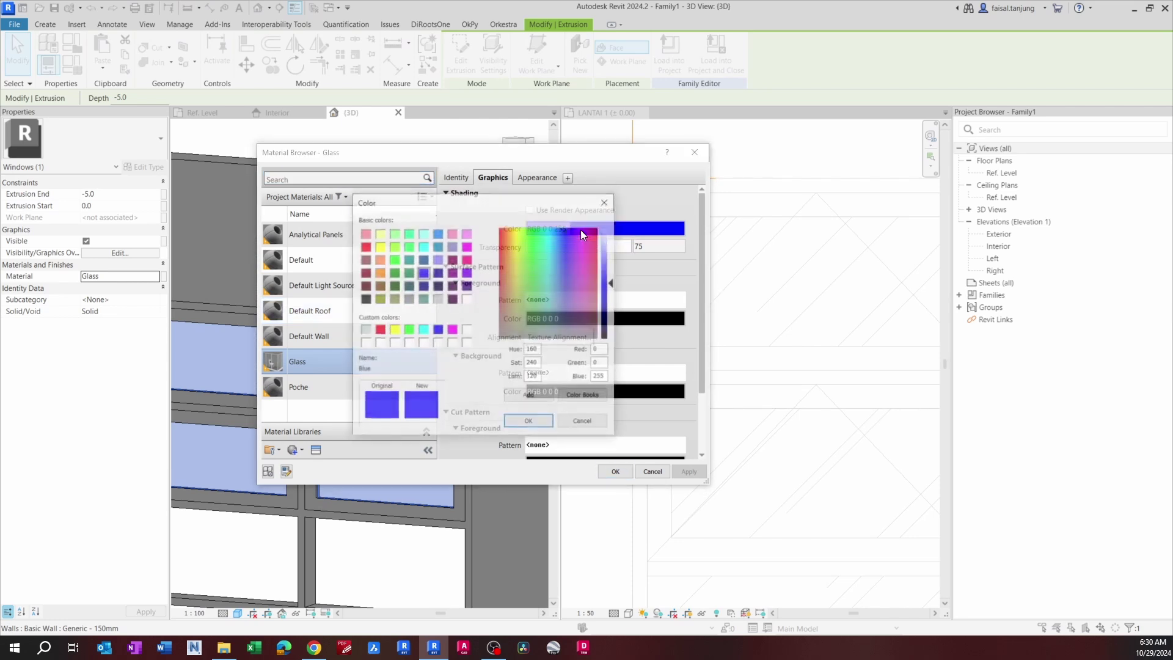
{"action": "left_click", "coordinate": [437, 246]}
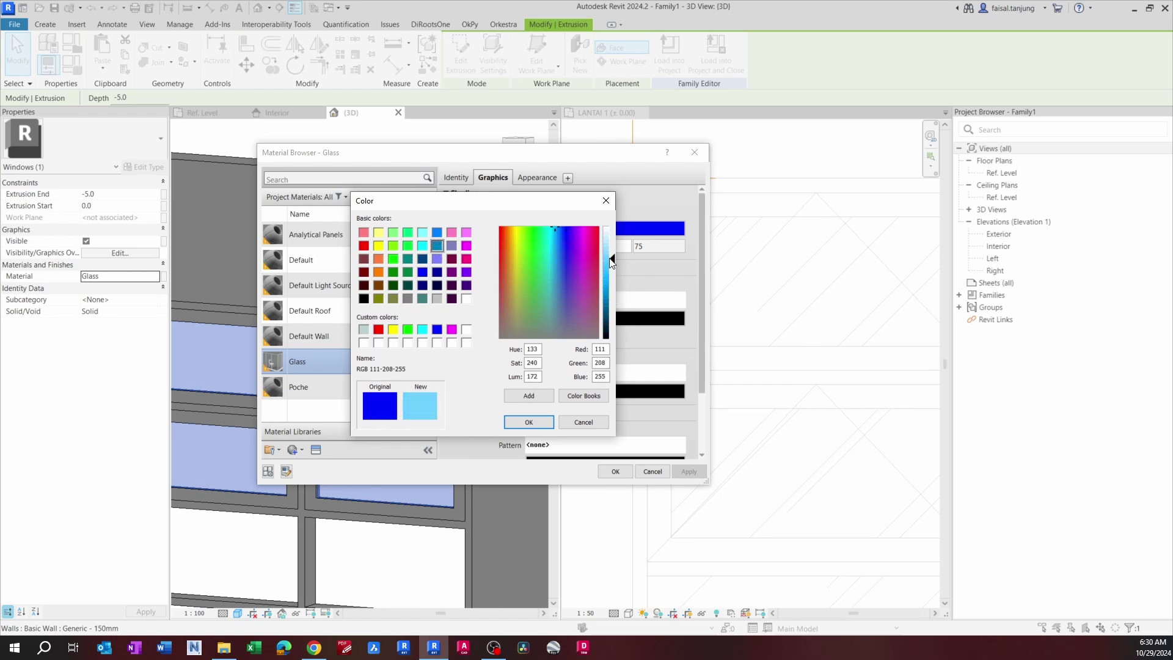
{"action": "left_click", "coordinate": [528, 423]}
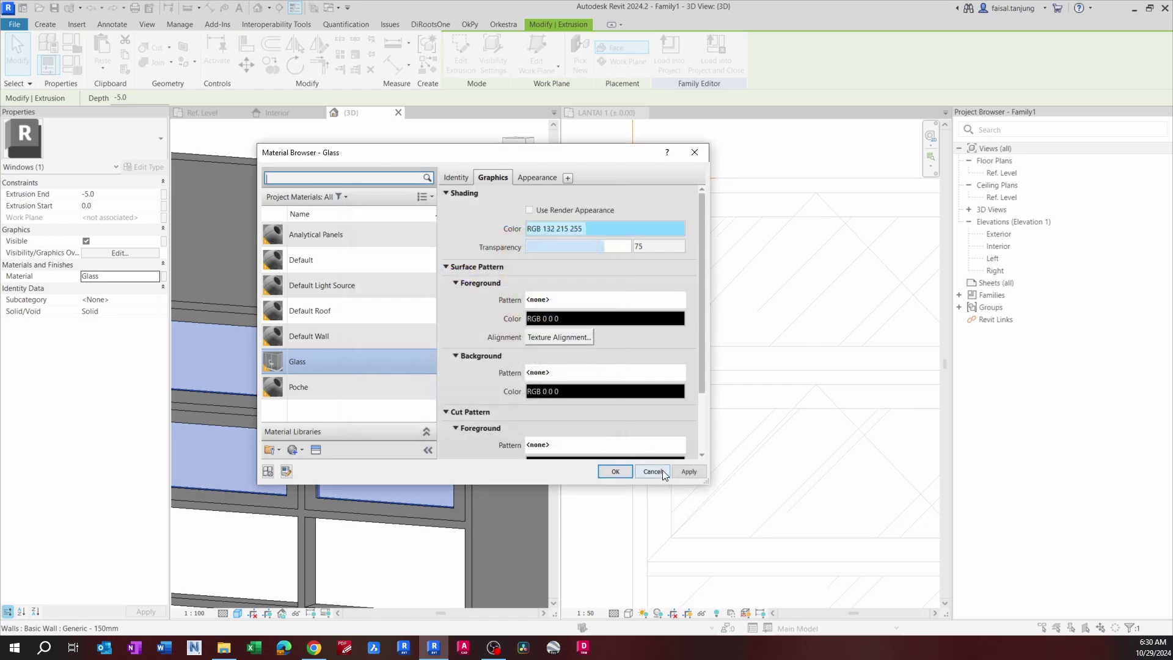
{"action": "left_click", "coordinate": [613, 471]}
{"action": "key", "text": "Escape"}
Step: Examine the glass in the upper four sashes in the 3D view and its pane extrusion in the Interior elevation
{"action": "middle_click_drag", "start_coordinate": [379, 369], "coordinate": [308, 216], "text": "shift"}
{"action": "middle_click_drag", "start_coordinate": [376, 254], "coordinate": [212, 262], "text": "shift"}
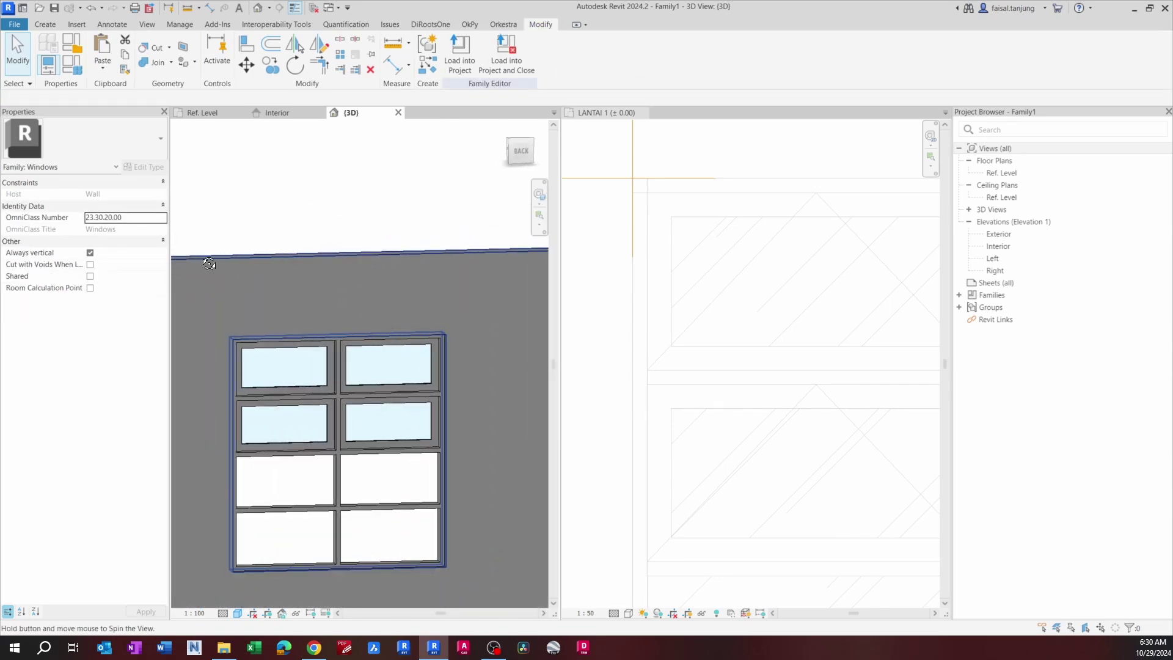
{"action": "scroll", "coordinate": [339, 456], "scroll_direction": "up", "scroll_amount": 2}
{"action": "middle_click_drag", "start_coordinate": [339, 456], "coordinate": [442, 445]}
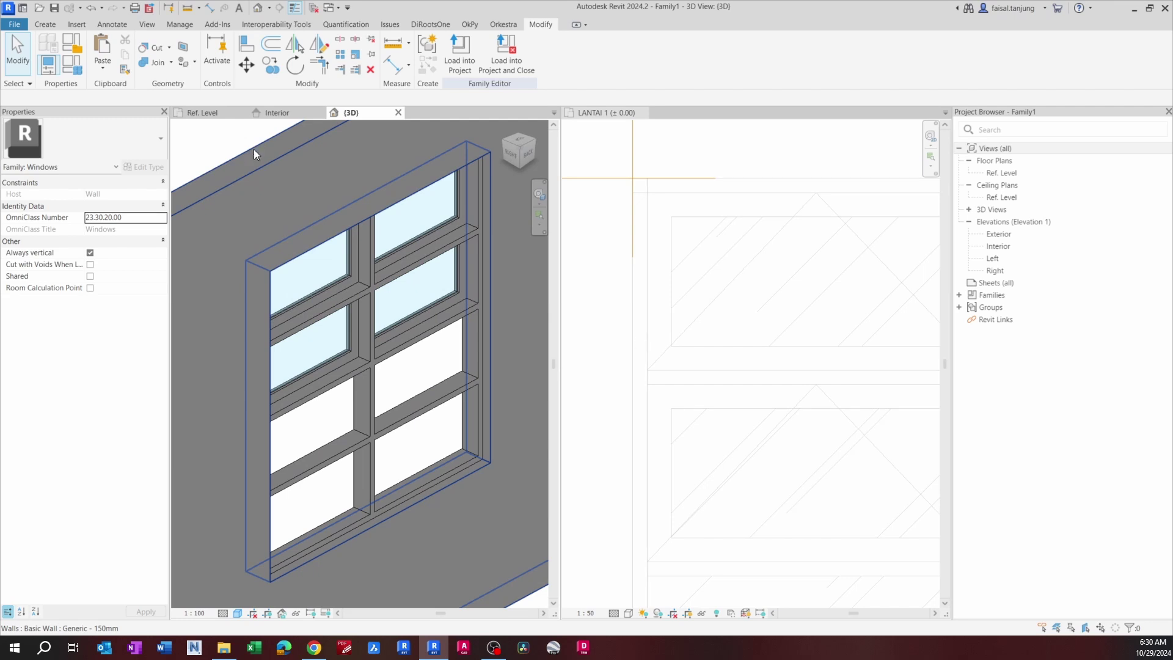
{"action": "left_click", "coordinate": [278, 113]}
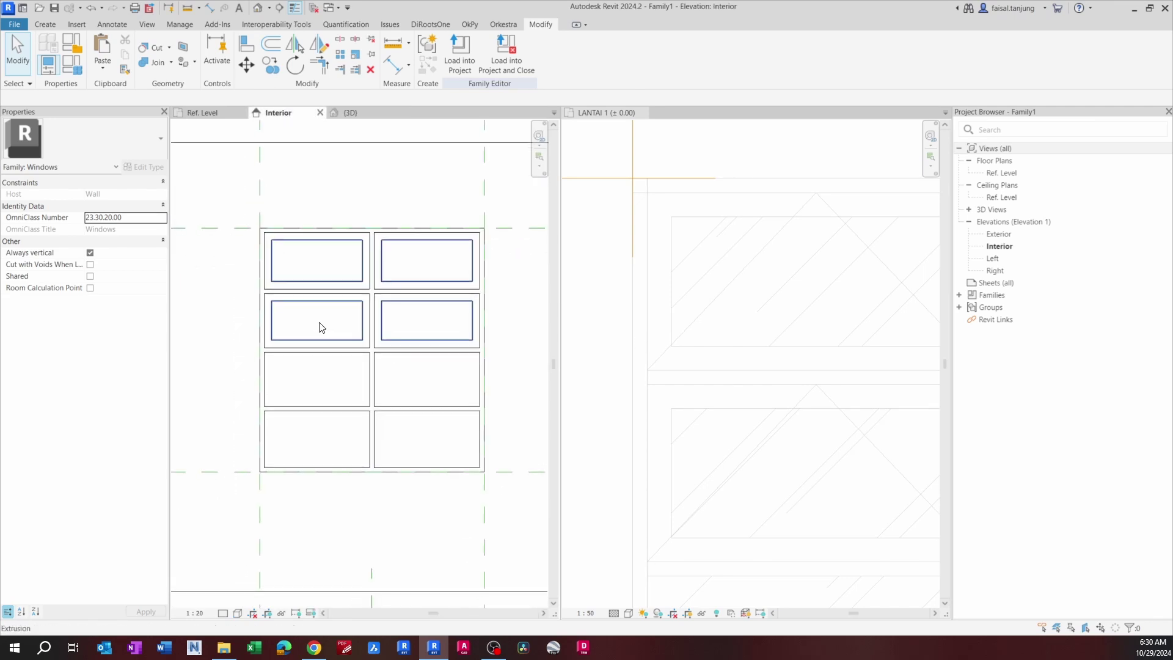
{"action": "scroll", "coordinate": [321, 378], "scroll_direction": "up", "scroll_amount": 2}
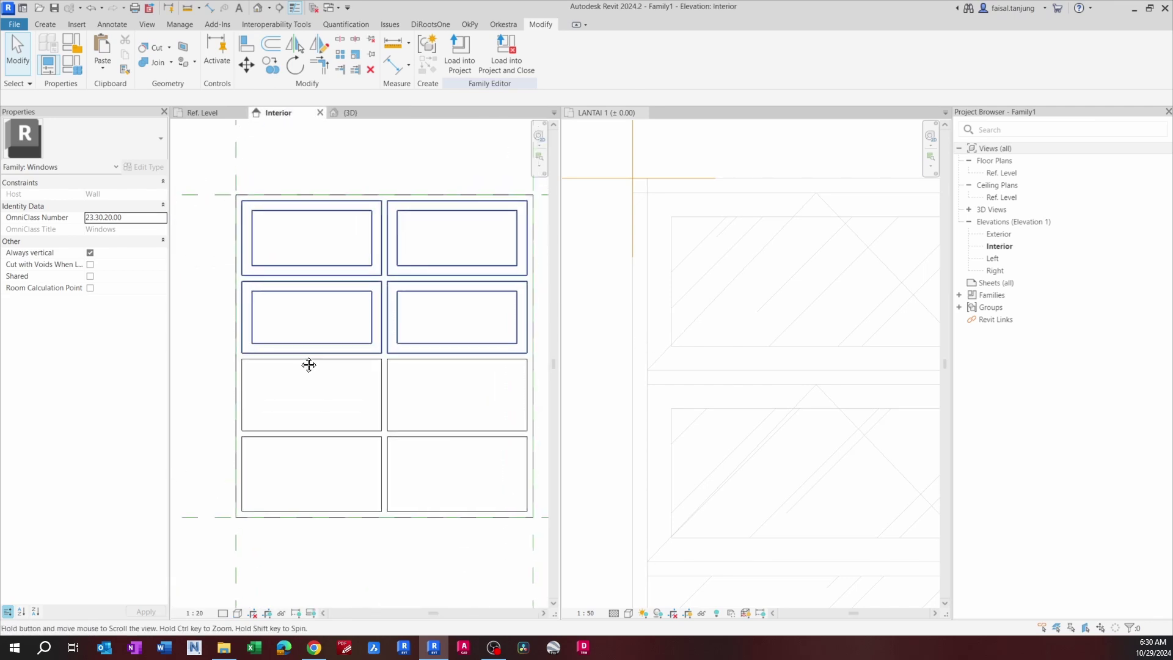
{"action": "middle_click_drag", "start_coordinate": [308, 365], "coordinate": [307, 367]}
{"action": "left_click", "coordinate": [281, 245]}
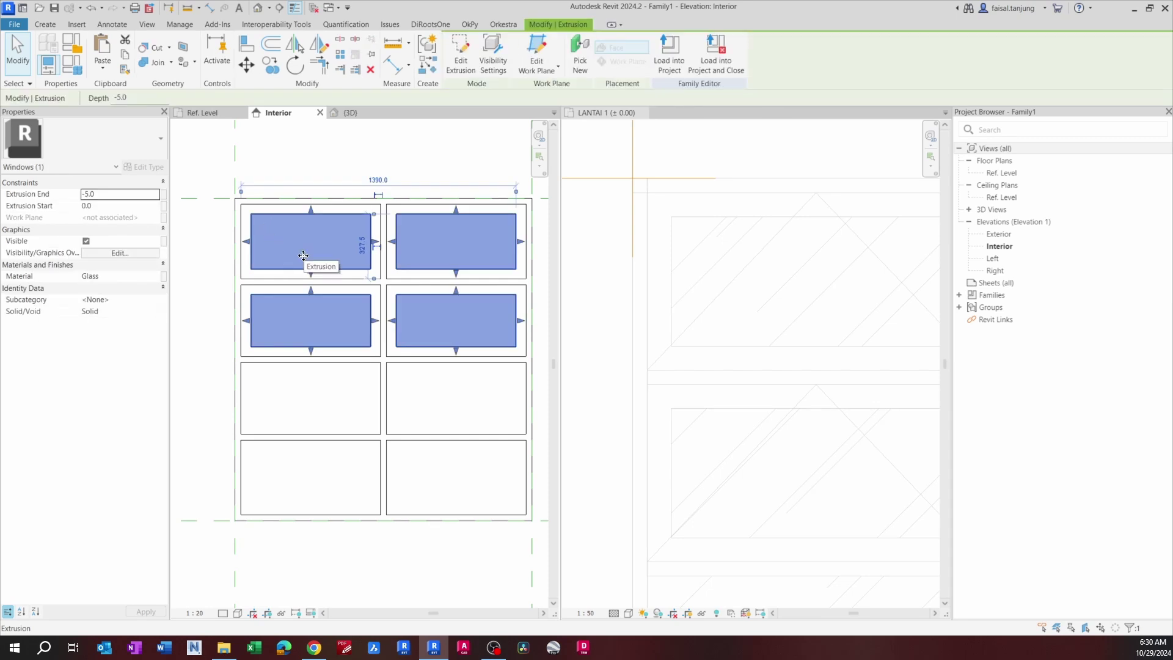
Step: Start a new extrusion with a depth of -5 and sketch rectangles on both third-row openings, locking their edges to the frame
{"action": "left_click", "coordinate": [46, 24]}
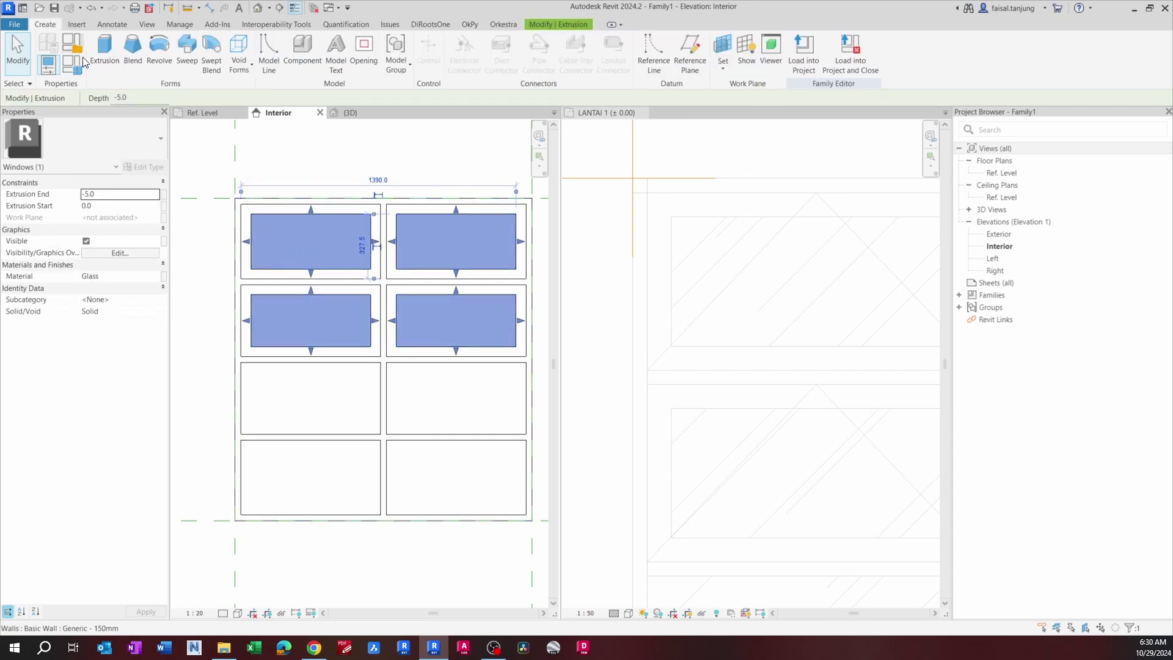
{"action": "left_click", "coordinate": [103, 53]}
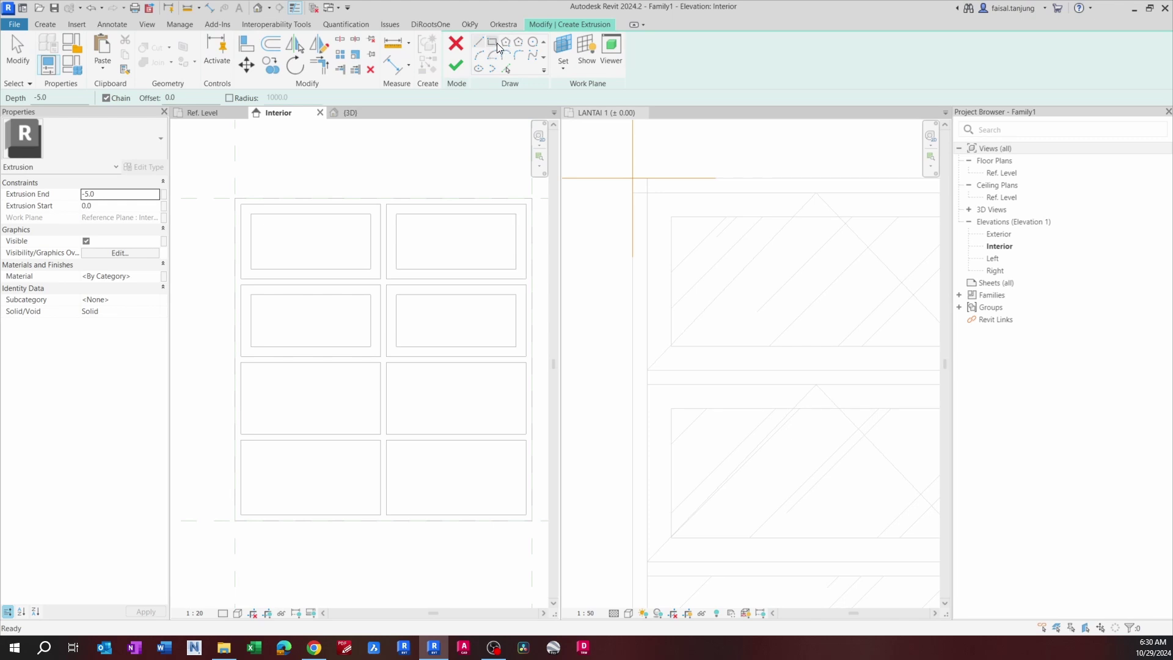
{"action": "left_click", "coordinate": [496, 42]}
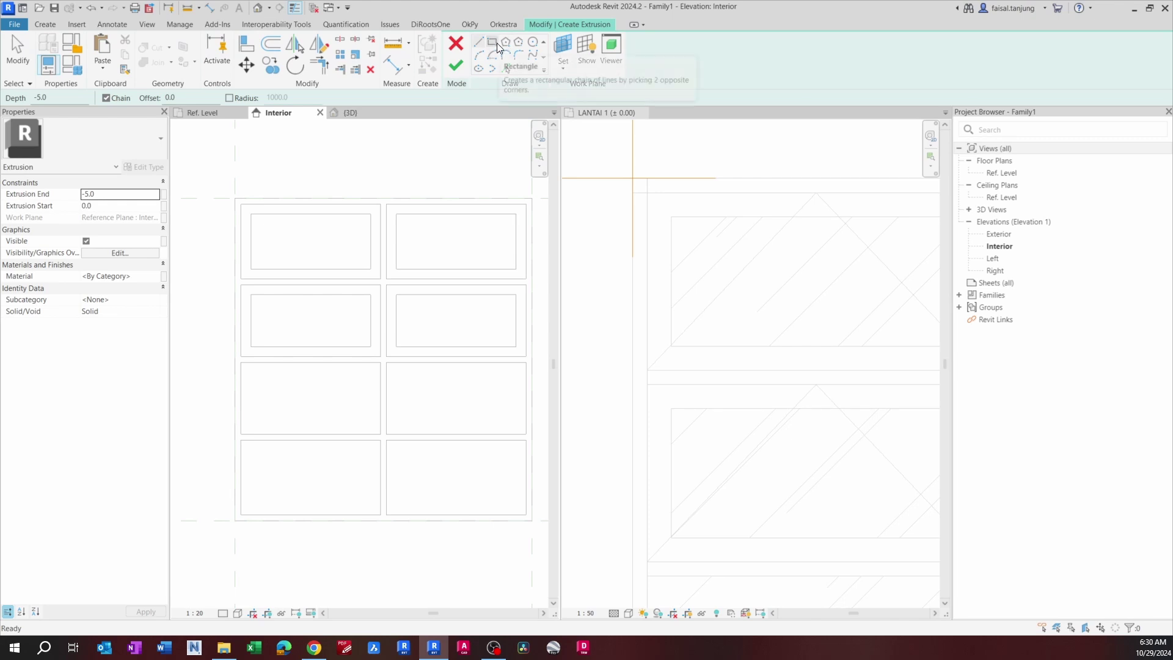
{"action": "left_click", "coordinate": [242, 362]}
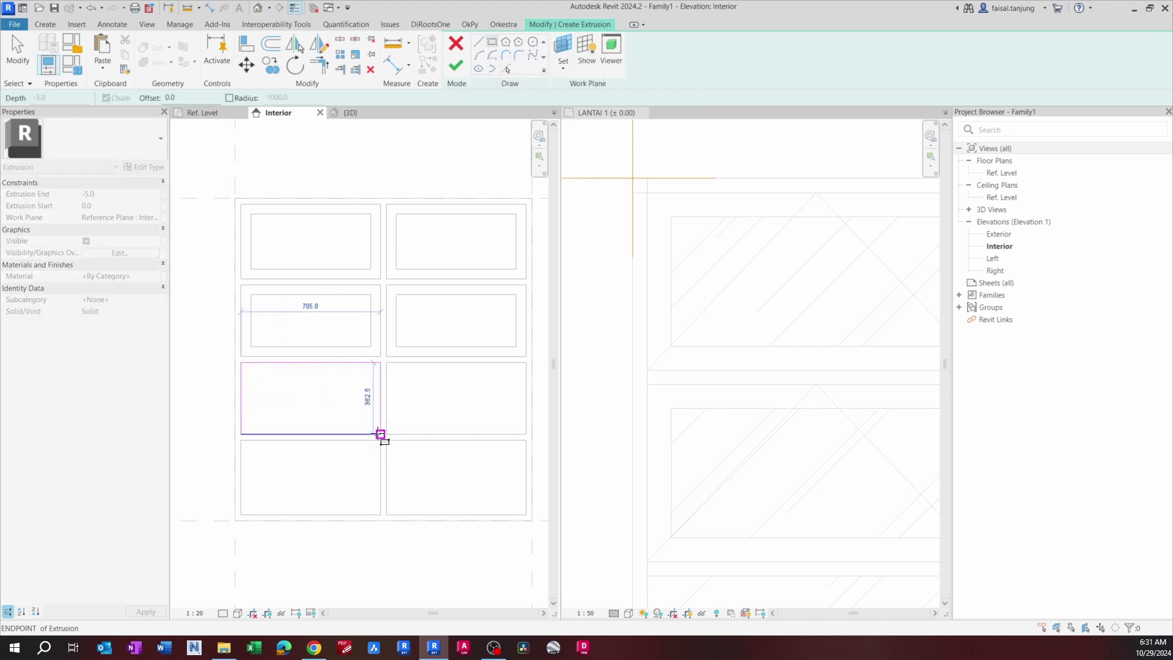
{"action": "left_click", "coordinate": [380, 434]}
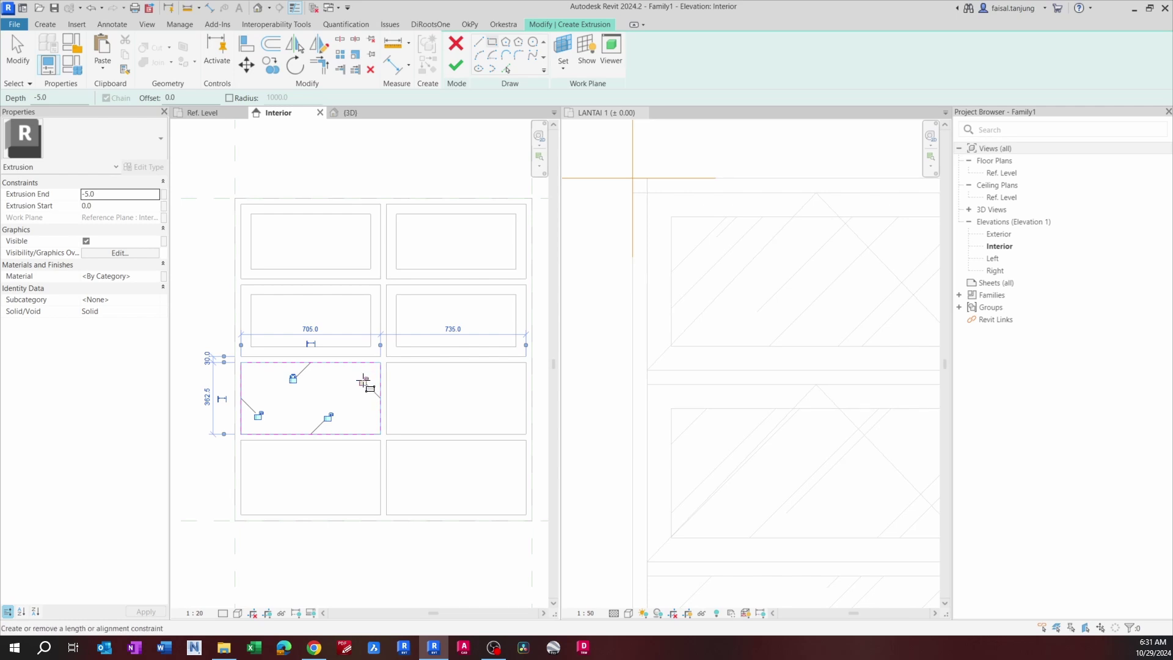
{"action": "middle_click_drag", "start_coordinate": [430, 382], "coordinate": [372, 362]}
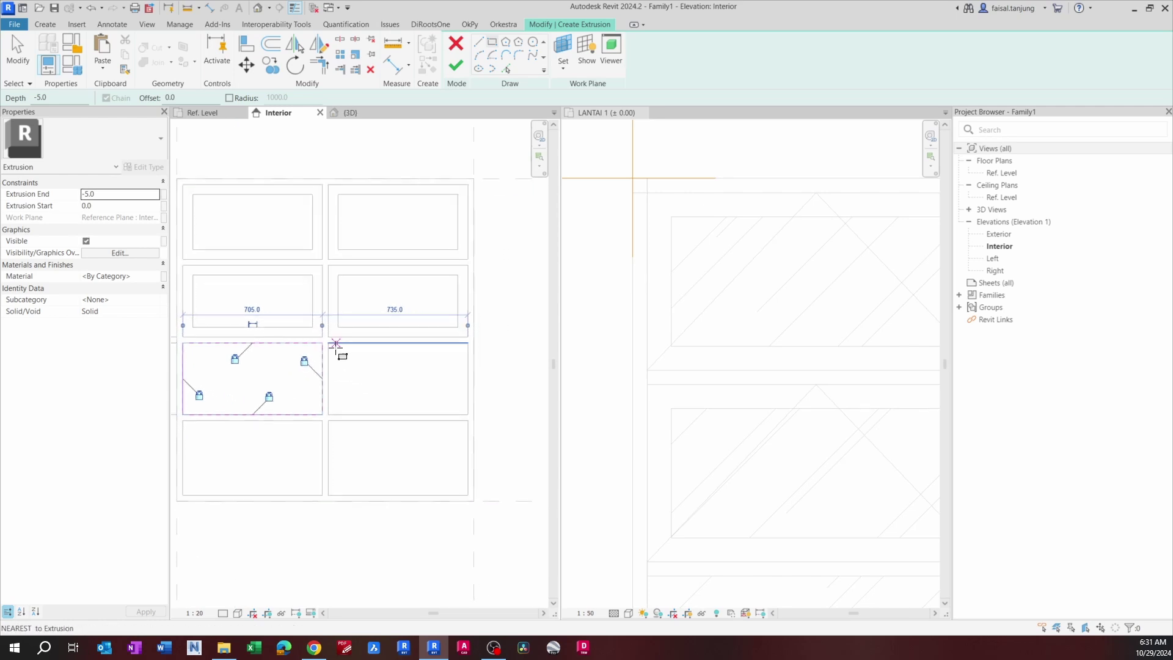
{"action": "left_click", "coordinate": [328, 342]}
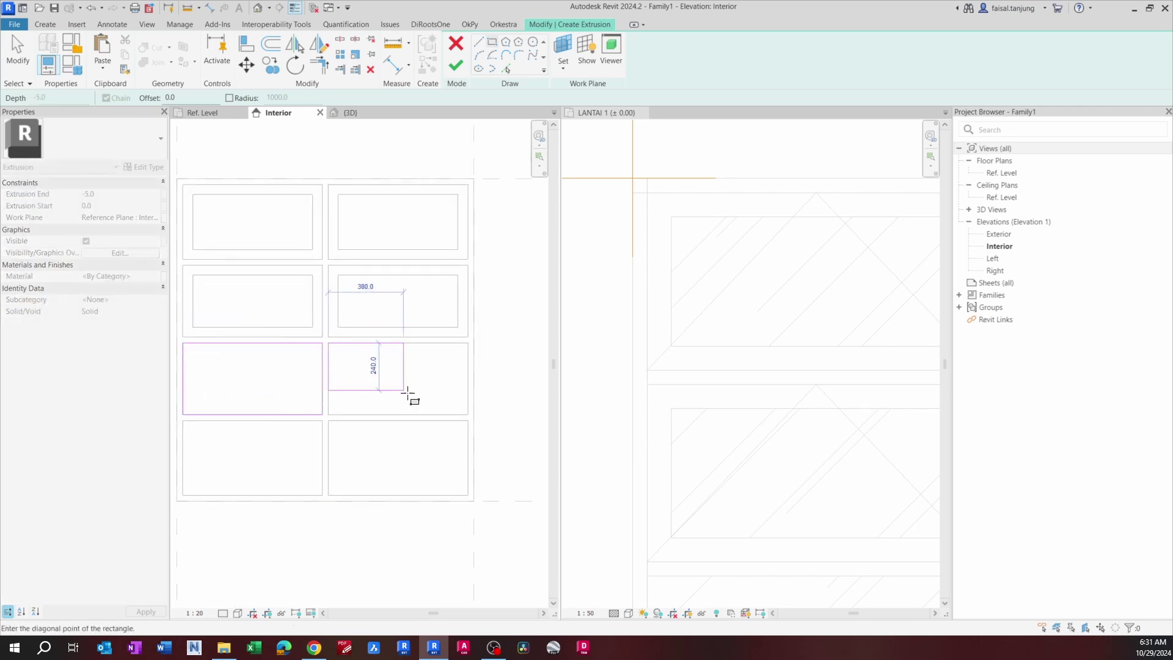
{"action": "left_click", "coordinate": [466, 414]}
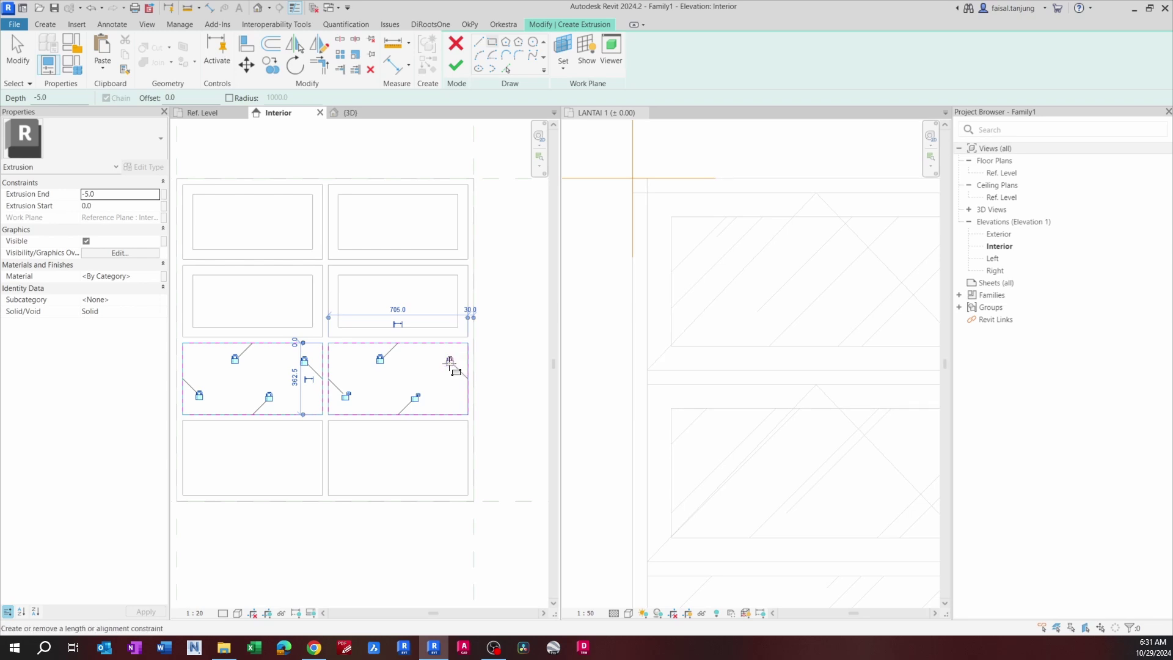
{"action": "key", "text": "Escape"}
{"action": "key", "text": "Escape"}
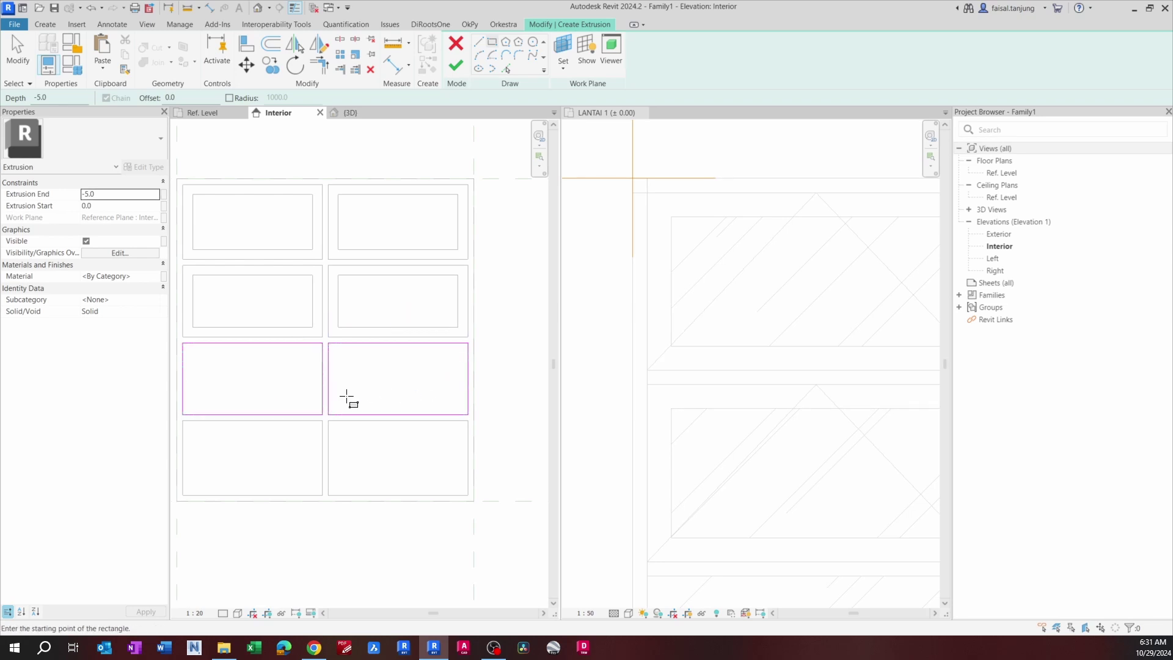
Step: Check the window drawing in the LANTAI 1 plan and add a locked rectangle on the bottom-left opening to the extrusion sketch
{"action": "scroll", "coordinate": [670, 323], "scroll_direction": "down", "scroll_amount": 2}
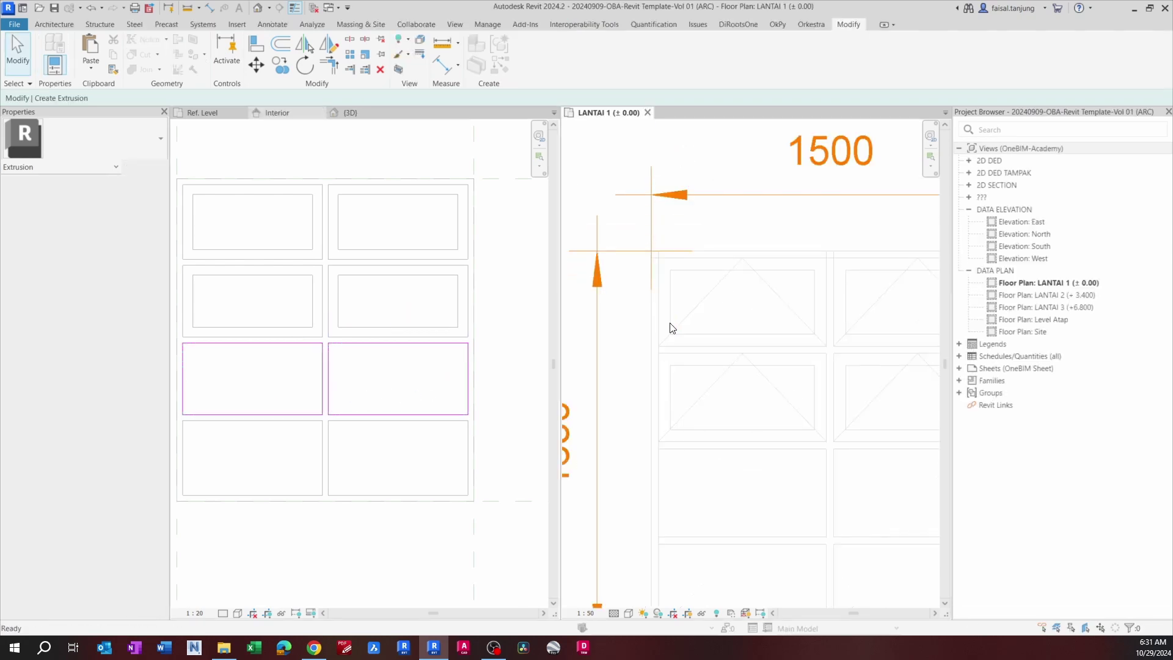
{"action": "scroll", "coordinate": [669, 325], "scroll_direction": "down", "scroll_amount": 7}
{"action": "scroll", "coordinate": [691, 334], "scroll_direction": "up", "scroll_amount": 4}
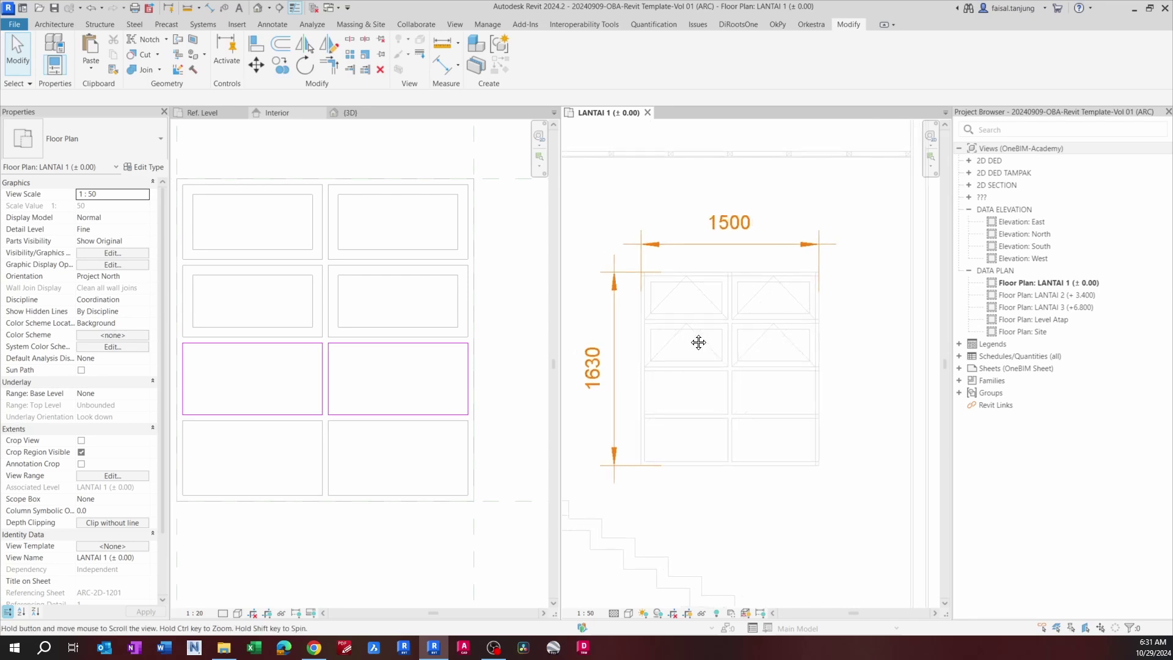
{"action": "left_click", "coordinate": [323, 348]}
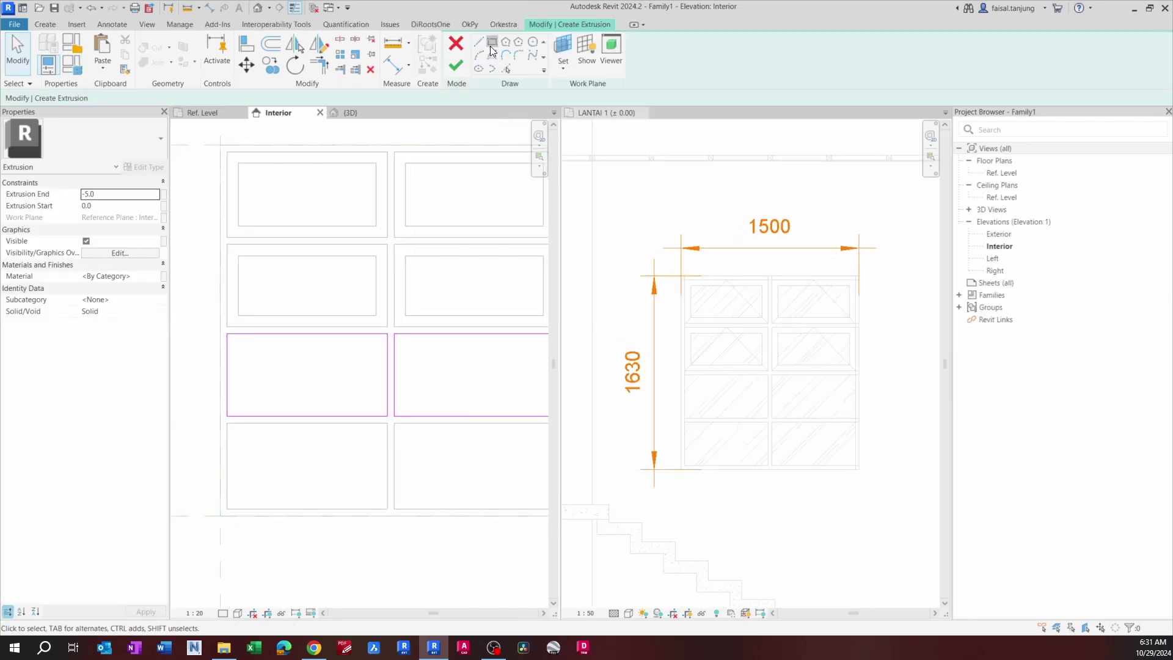
{"action": "left_click", "coordinate": [491, 42]}
{"action": "left_click", "coordinate": [385, 365]}
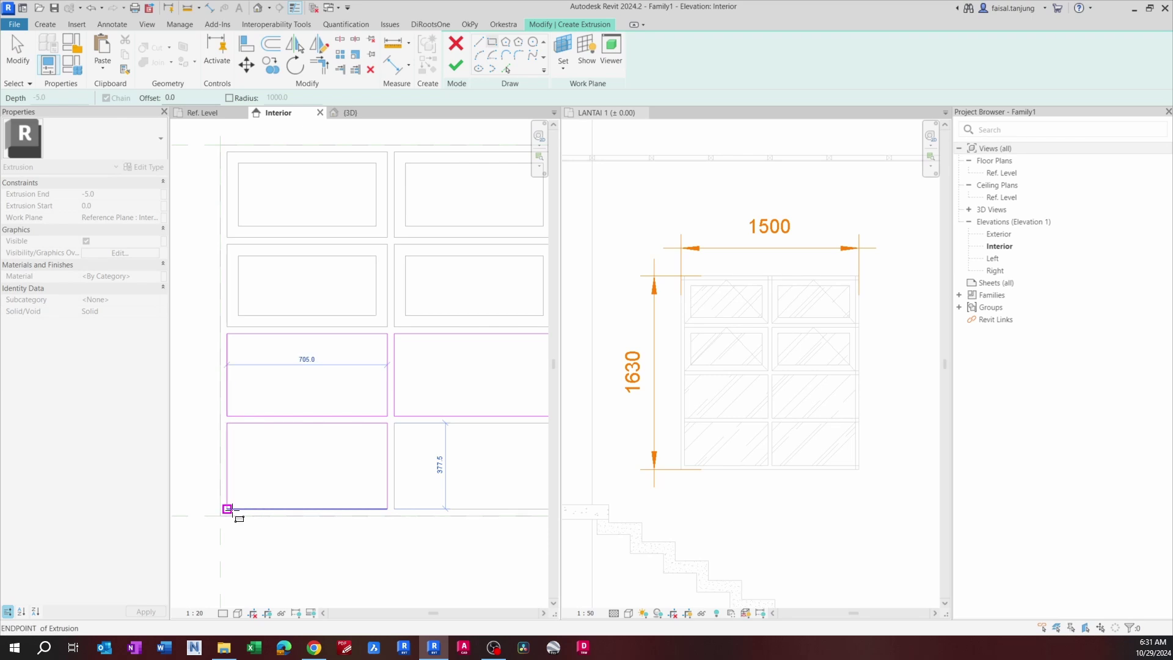
{"action": "left_click", "coordinate": [227, 509]}
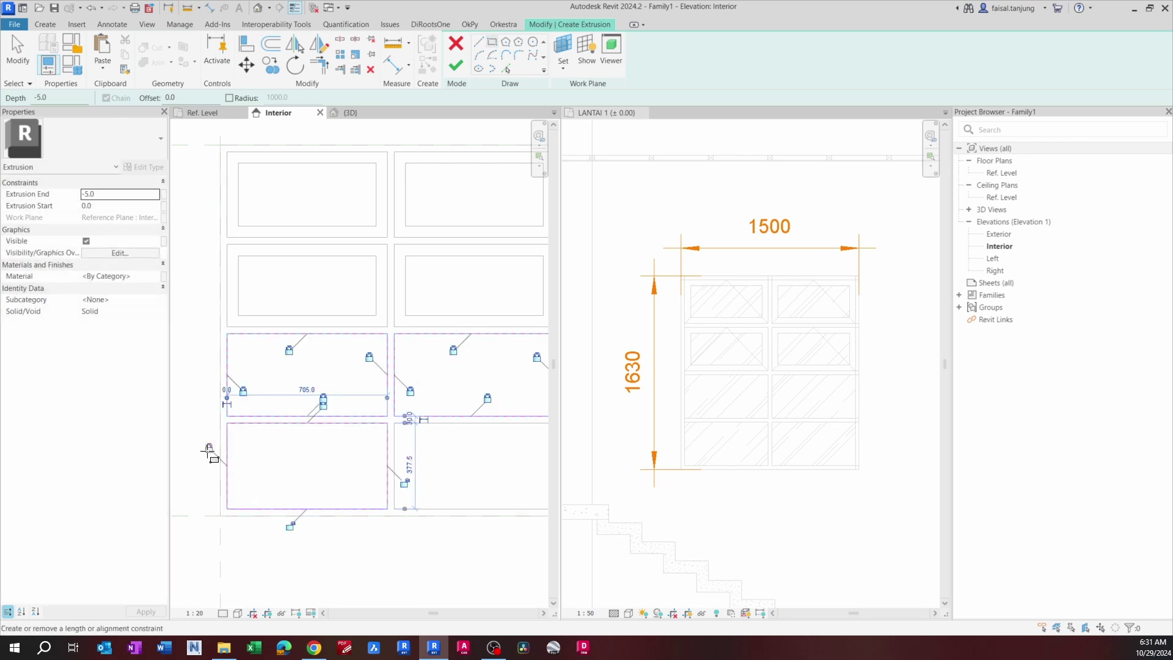
Step: Sketch a locked rectangle on the bottom-right opening and finish the lower pane extrusion
{"action": "middle_click_drag", "start_coordinate": [401, 484], "coordinate": [341, 462]}
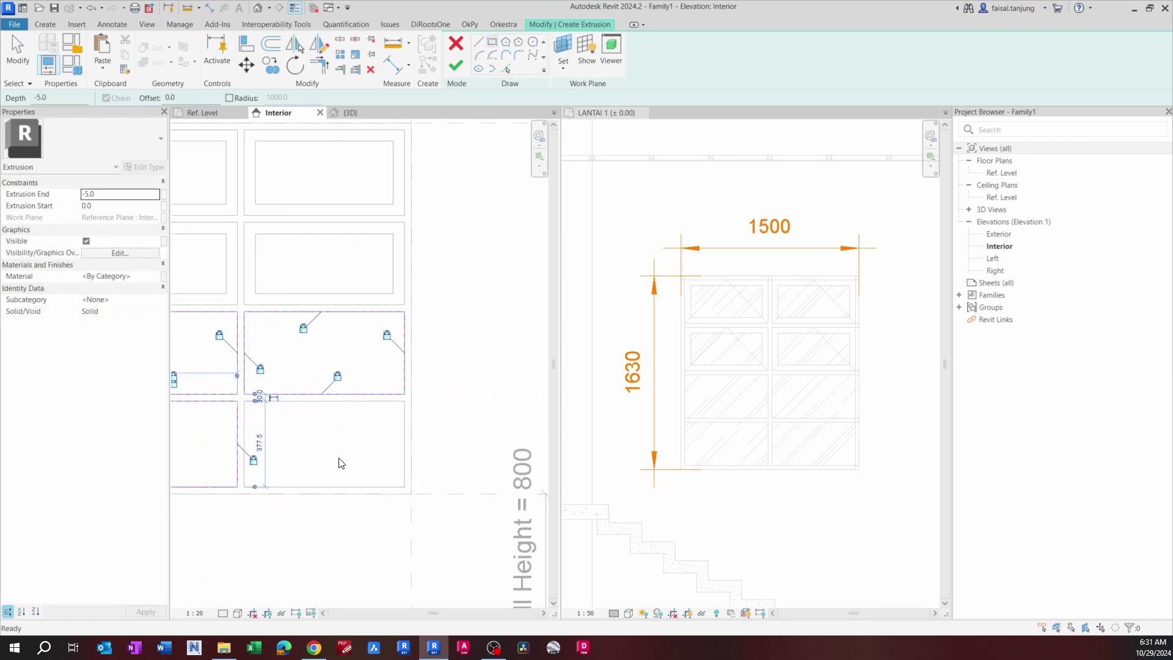
{"action": "left_click", "coordinate": [243, 401]}
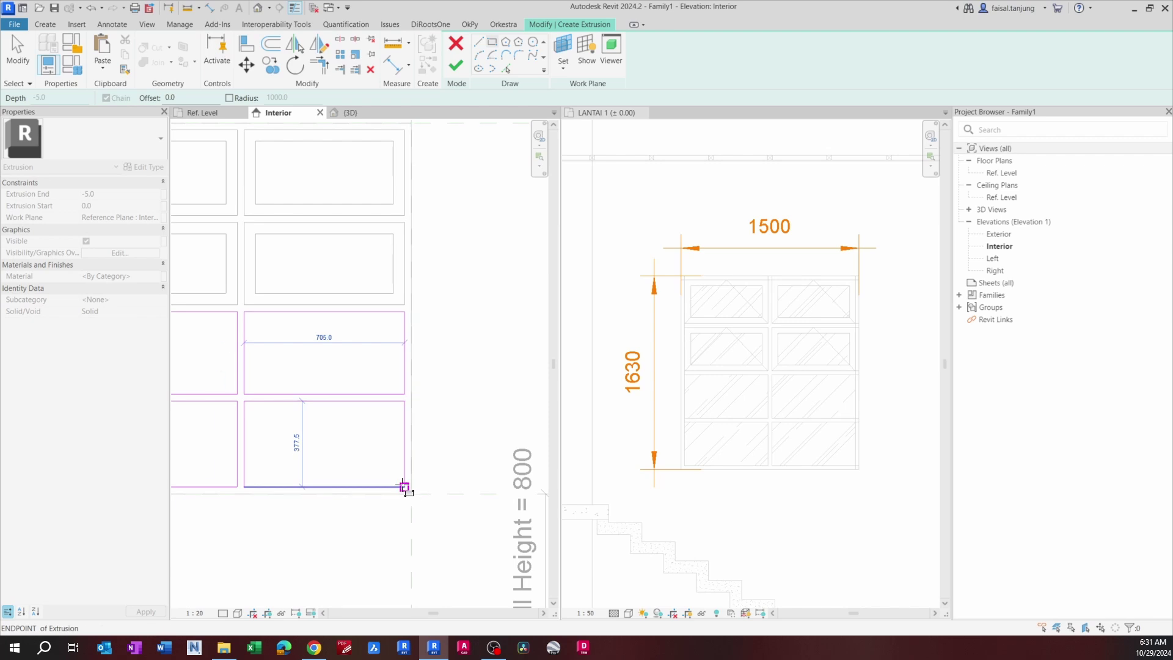
{"action": "left_click", "coordinate": [404, 486]}
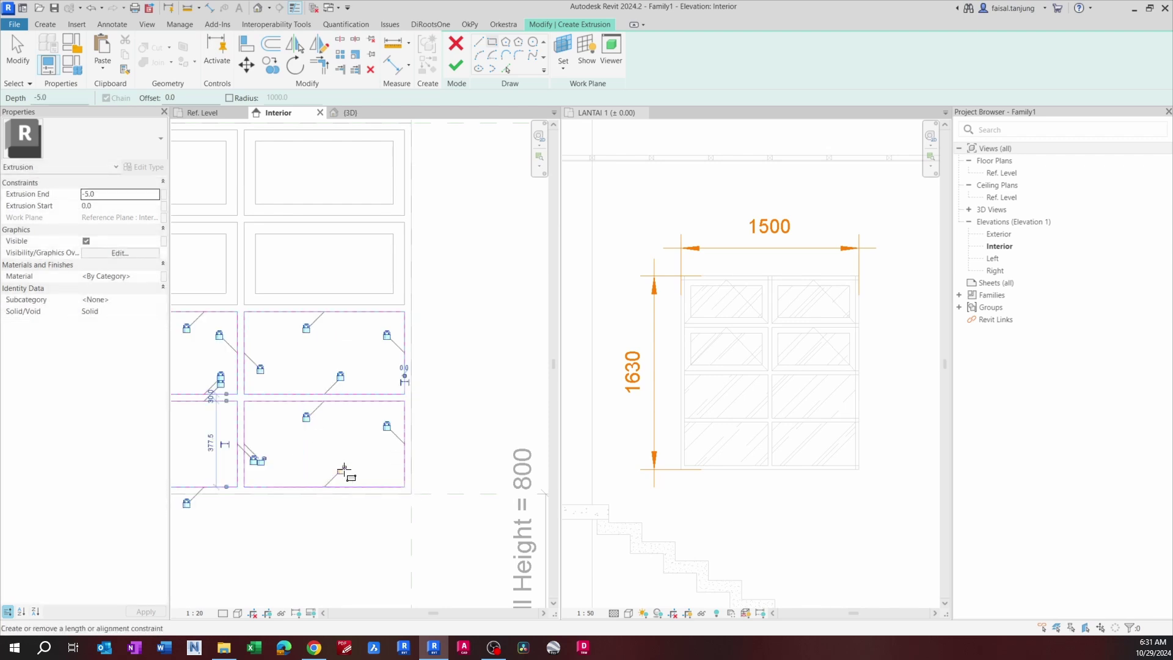
{"action": "scroll", "coordinate": [385, 461], "scroll_direction": "down", "scroll_amount": 3}
{"action": "key", "text": "Escape"}
{"action": "key", "text": "Escape"}
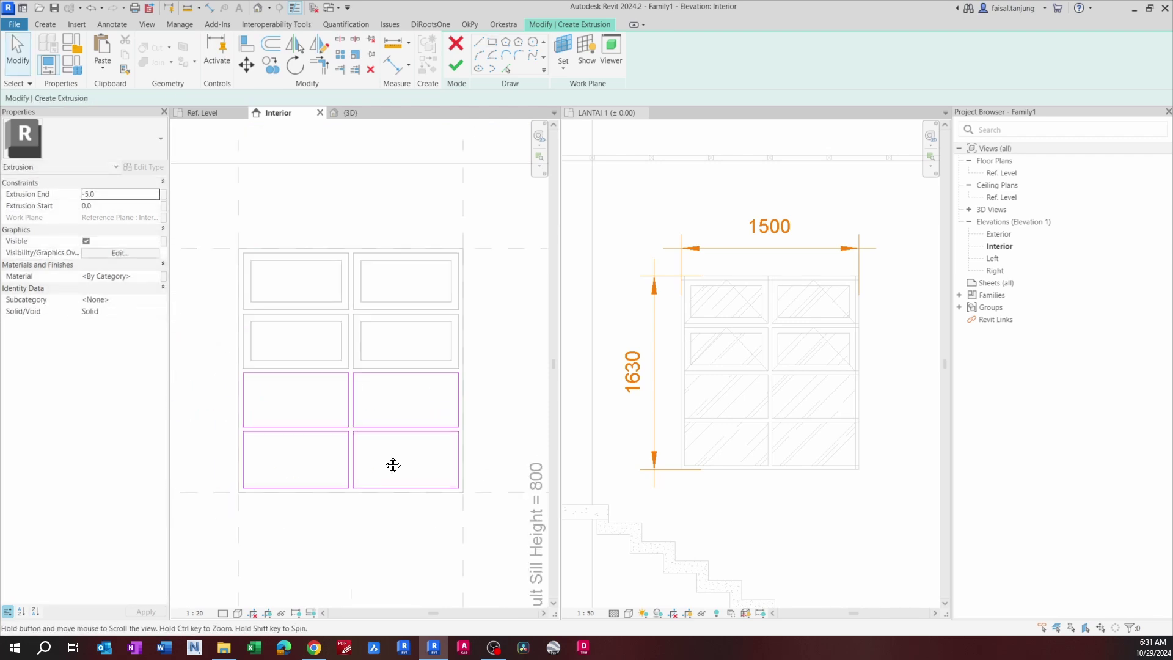
{"action": "left_click", "coordinate": [452, 71]}
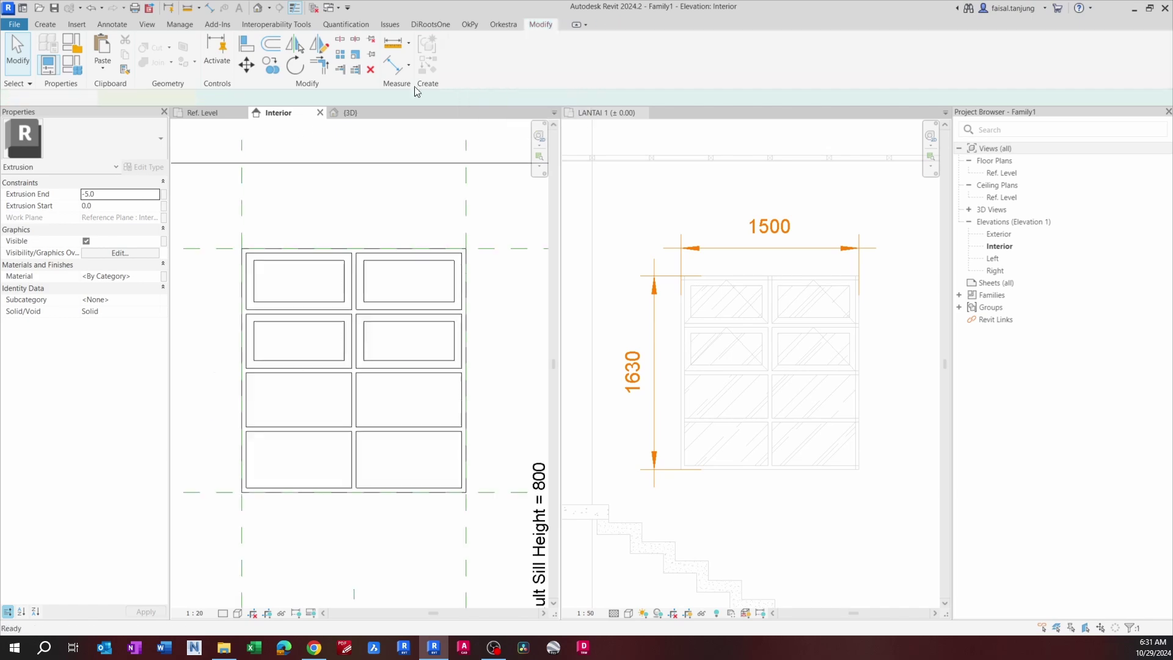
Step: Select the new lower pane extrusion in the 3D view, orient the view to the top and set the visual style to Wireframe
{"action": "left_click", "coordinate": [365, 114]}
{"action": "middle_click_drag", "start_coordinate": [287, 310], "coordinate": [388, 339], "text": "shift"}
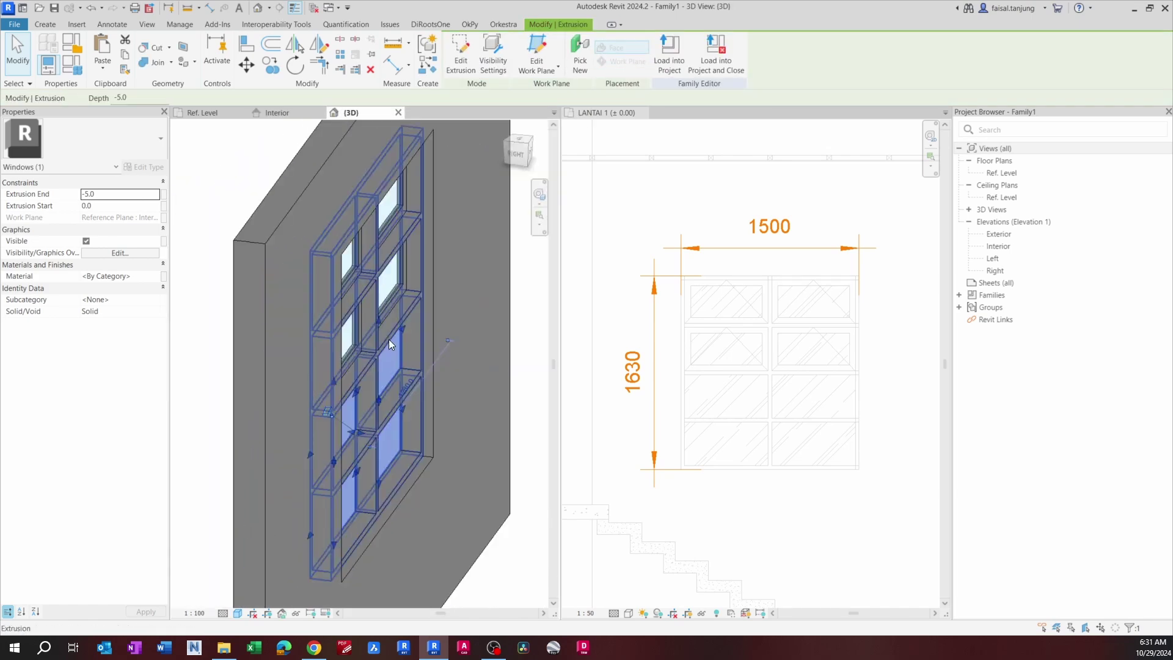
{"action": "key", "text": "Escape"}
{"action": "scroll", "coordinate": [388, 338], "scroll_direction": "down", "scroll_amount": 2}
{"action": "middle_click_drag", "start_coordinate": [367, 432], "coordinate": [333, 351], "text": "shift"}
{"action": "left_click", "coordinate": [388, 369]}
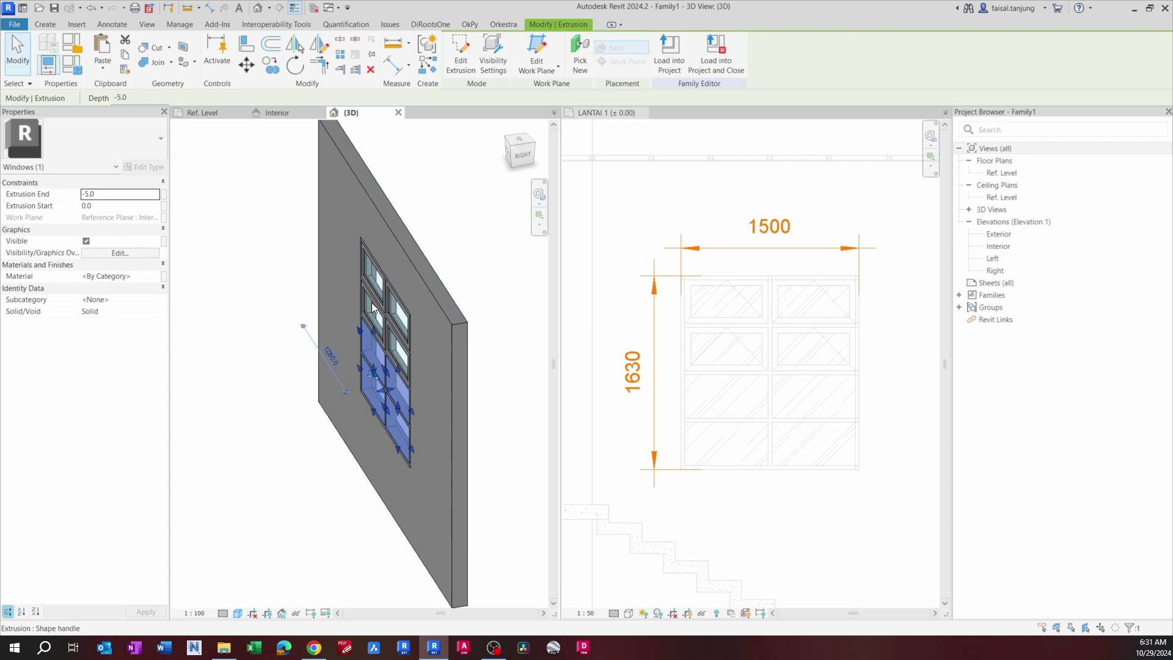
{"action": "left_click", "coordinate": [524, 146]}
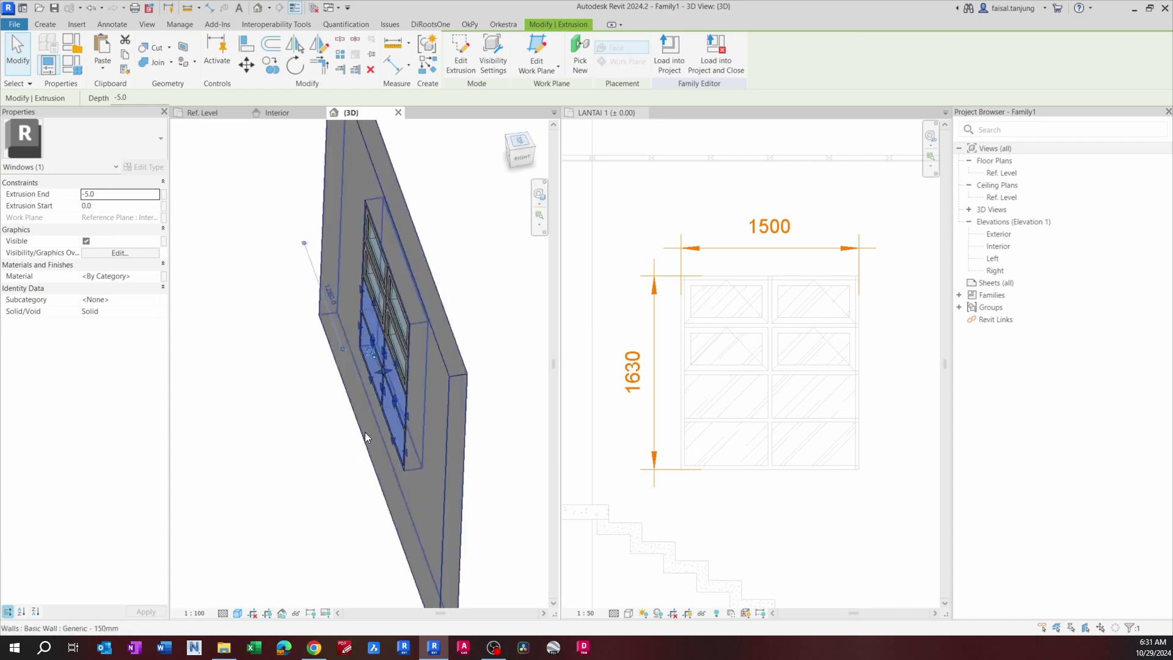
{"action": "left_click", "coordinate": [238, 613]}
{"action": "left_click", "coordinate": [270, 550]}
{"action": "scroll", "coordinate": [379, 386], "scroll_direction": "up", "scroll_amount": 5}
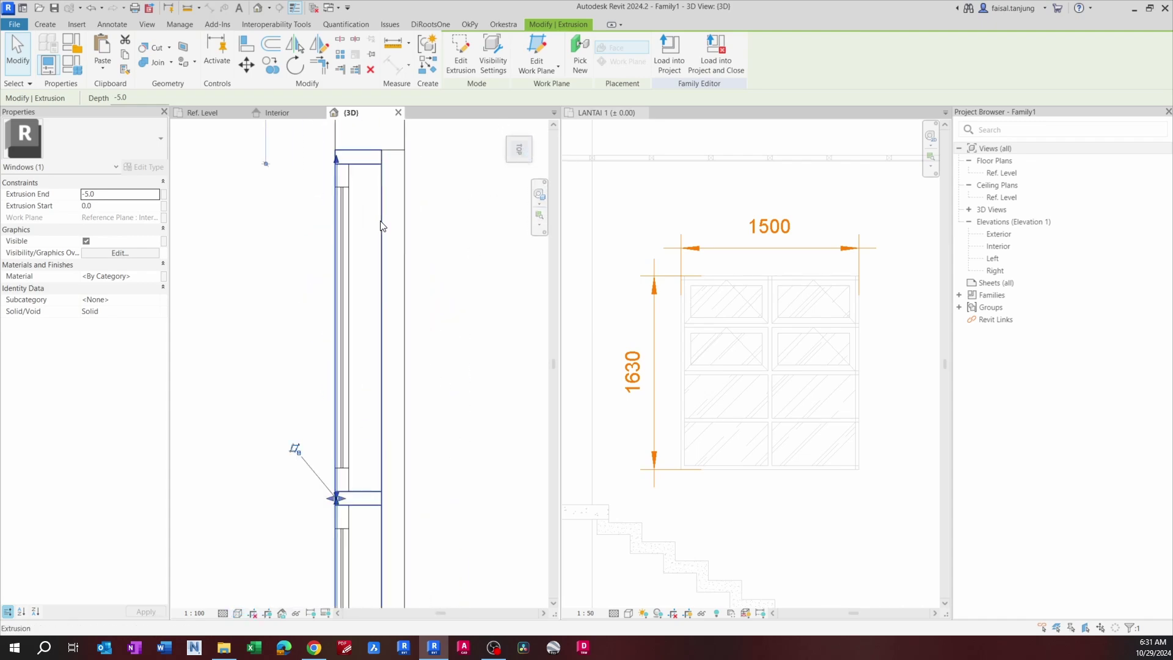
{"action": "middle_click_drag", "start_coordinate": [330, 156], "coordinate": [194, 280]}
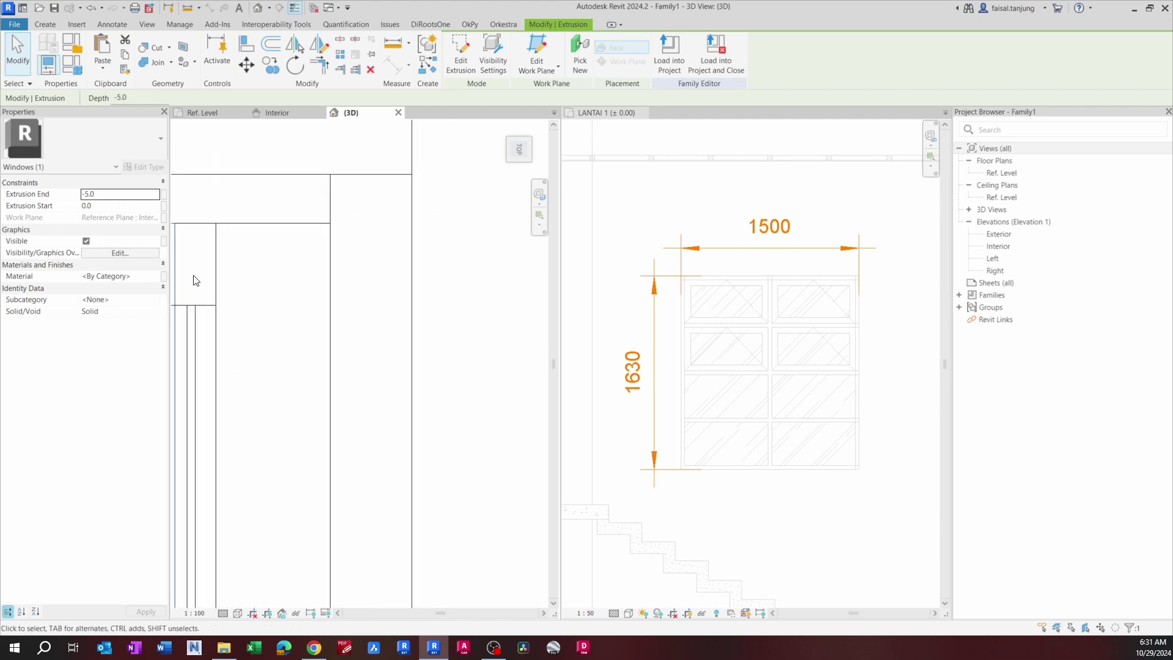
{"action": "key", "text": "m"}
{"action": "key", "text": "v"}
{"action": "scroll", "coordinate": [177, 215], "scroll_direction": "up", "scroll_amount": 4}
{"action": "middle_click_drag", "start_coordinate": [177, 215], "coordinate": [266, 251]}
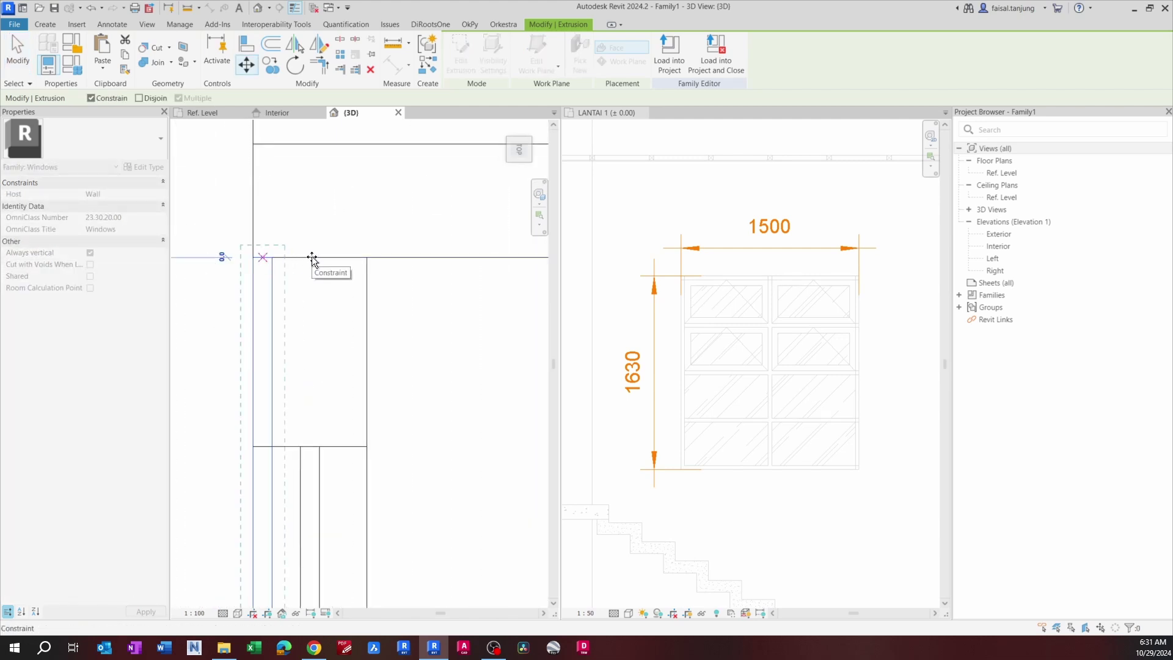
{"action": "key", "text": "Escape"}
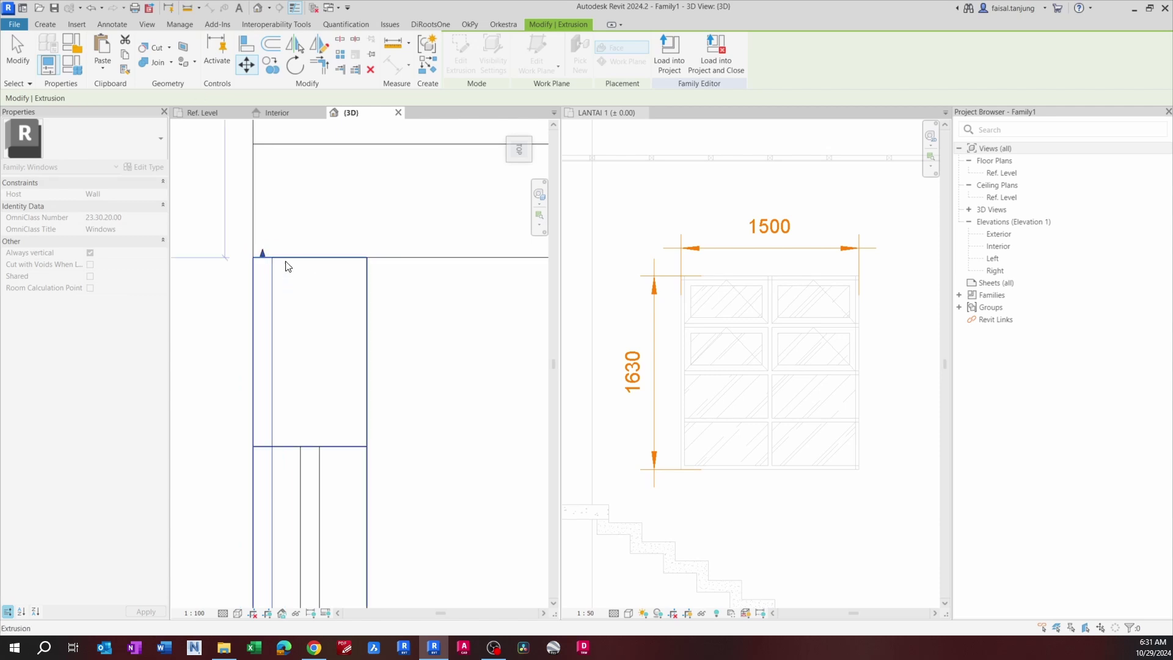
Step: Copy the lower pane extrusion from its mid-thickness to the middle of the sash depth, in line with the upper panes
{"action": "key", "text": "c"}
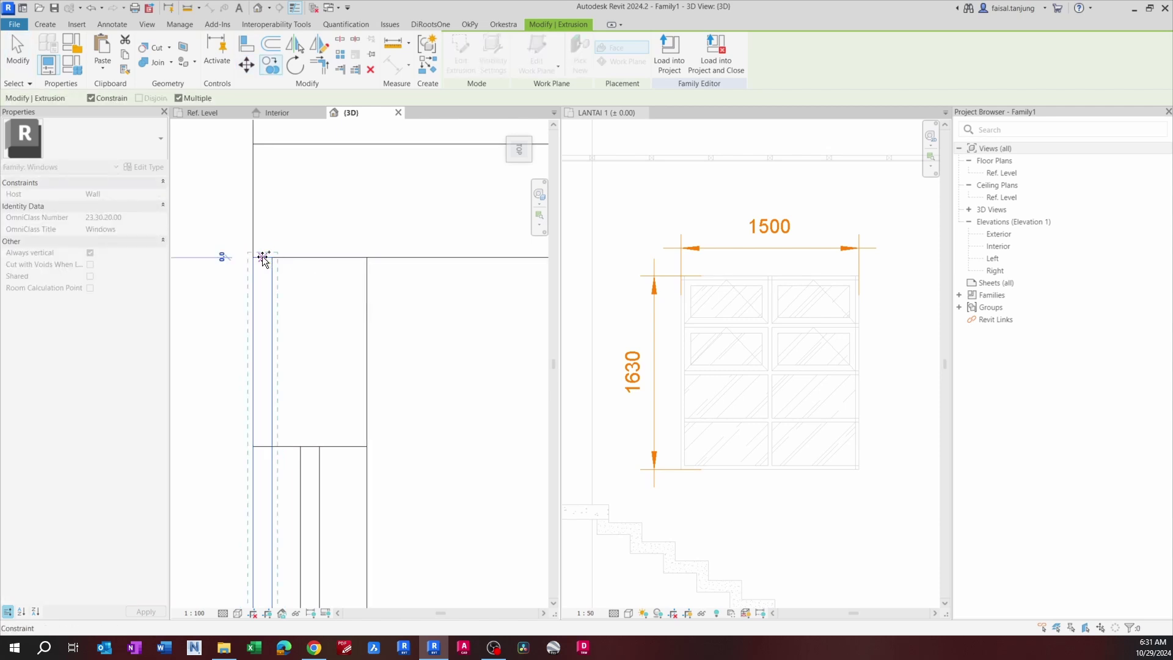
{"action": "left_click", "coordinate": [262, 257]}
{"action": "key", "text": "Escape"}
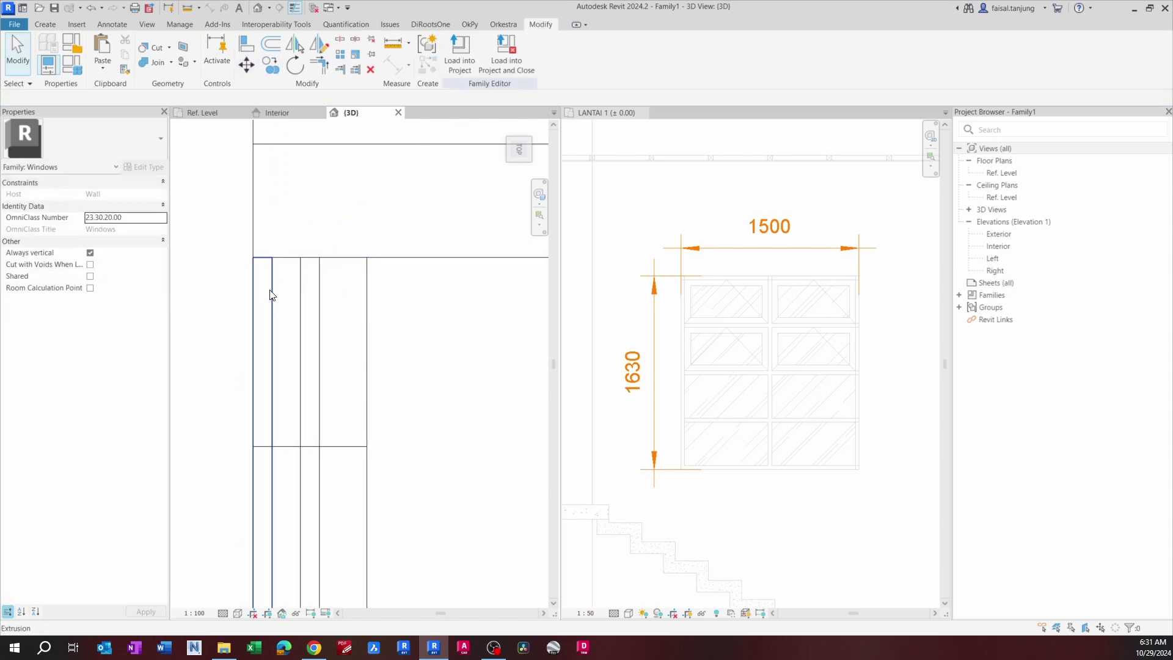
Step: Delete the original lower pane extrusion at the frame face and return to an angled 3D view of the window
{"action": "left_click", "coordinate": [272, 290]}
{"action": "key", "text": "Delete"}
{"action": "scroll", "coordinate": [272, 290], "scroll_direction": "down", "scroll_amount": 3}
{"action": "middle_click_drag", "start_coordinate": [273, 295], "coordinate": [369, 359], "text": "shift"}
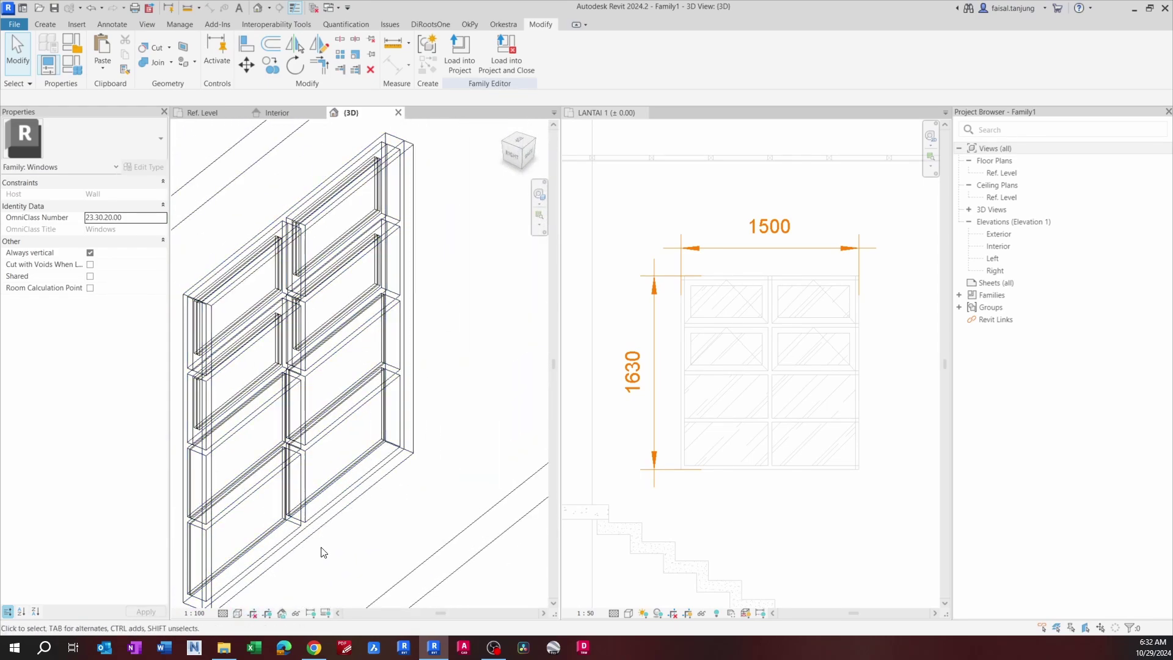
{"action": "middle_click_drag", "start_coordinate": [323, 552], "coordinate": [378, 522]}
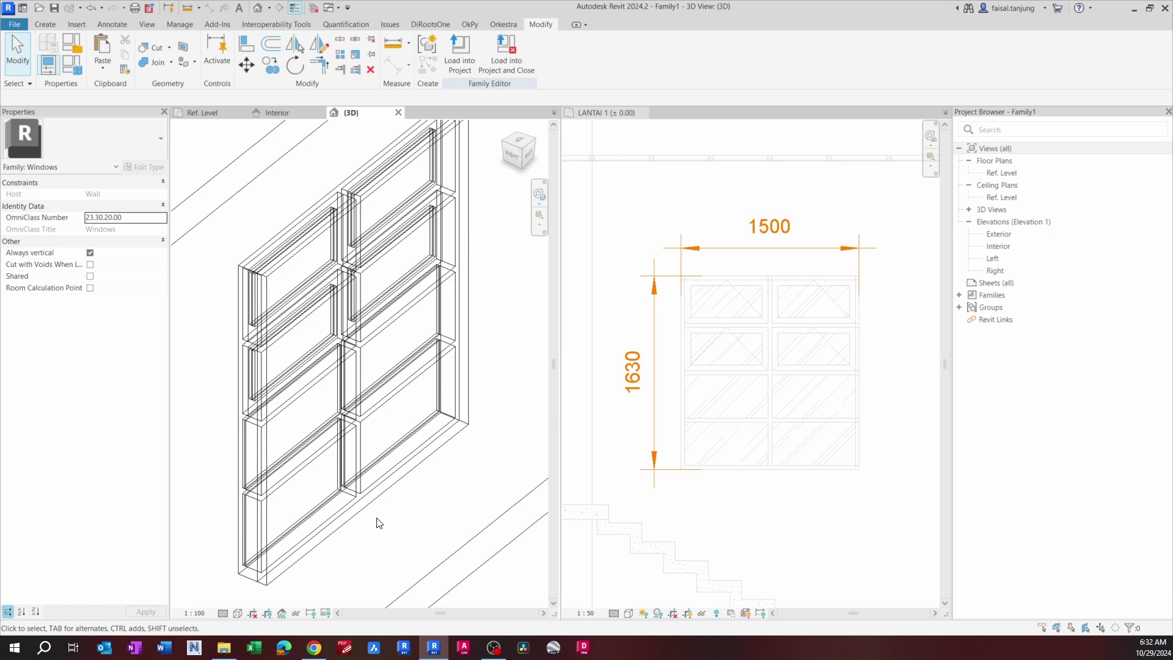
Step: Set the 3D view to a shaded display and turn it to face the window squarely
{"action": "middle_click_drag", "start_coordinate": [299, 584], "coordinate": [303, 554]}
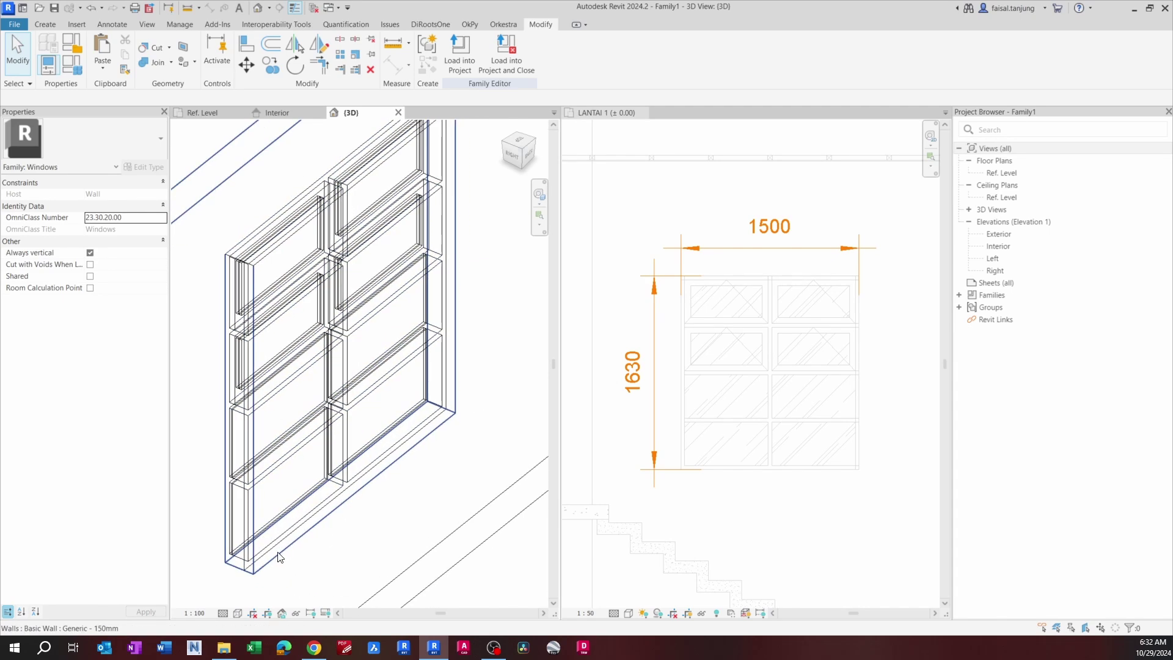
{"action": "scroll", "coordinate": [287, 546], "scroll_direction": "down", "scroll_amount": 5}
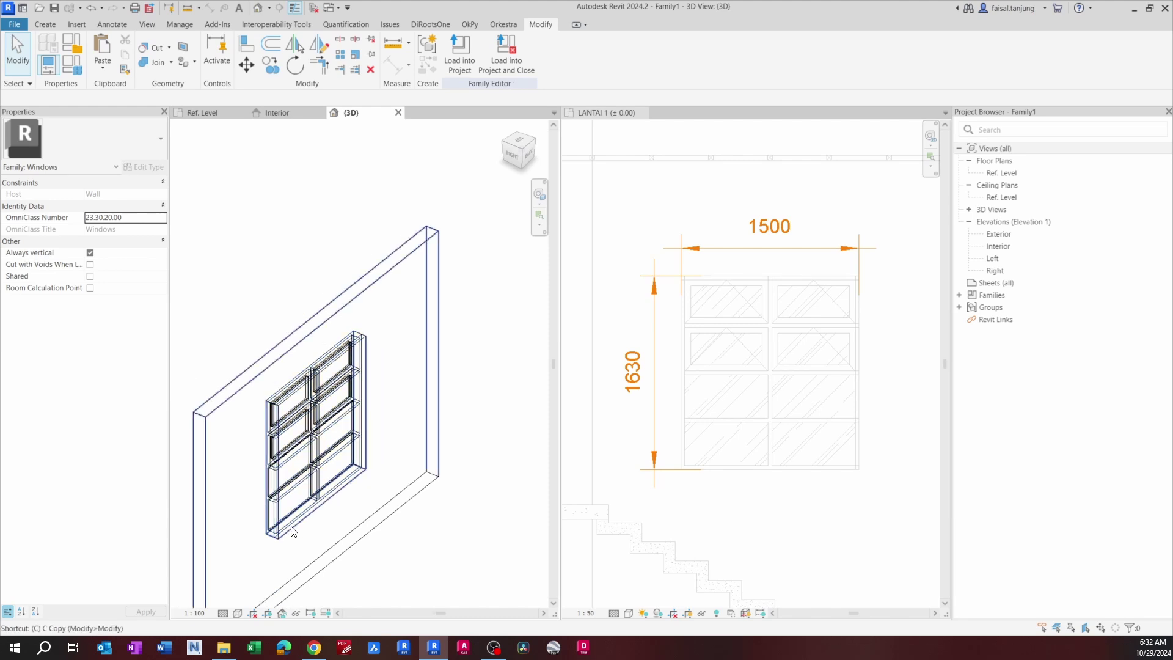
{"action": "key", "text": "s"}
{"action": "middle_click_drag", "start_coordinate": [340, 492], "coordinate": [235, 402], "text": "shift"}
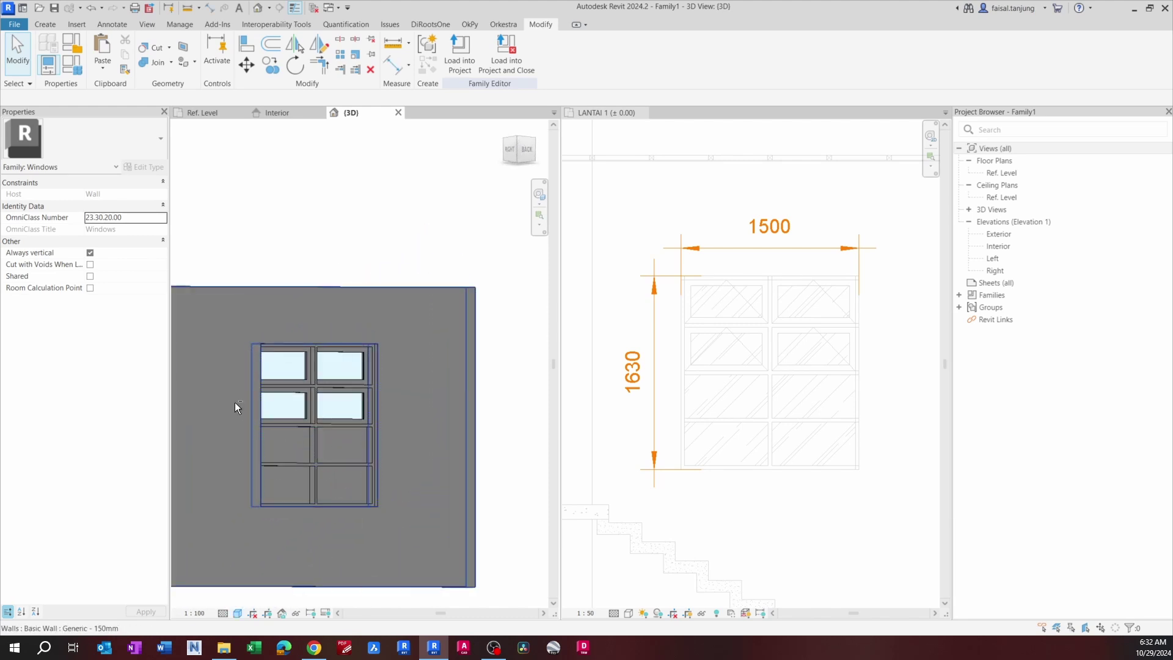
Step: Assign the Glass material to the lower pane extrusion covering the four bottom openings
{"action": "scroll", "coordinate": [267, 469], "scroll_direction": "up", "scroll_amount": 2}
{"action": "left_click", "coordinate": [346, 492]}
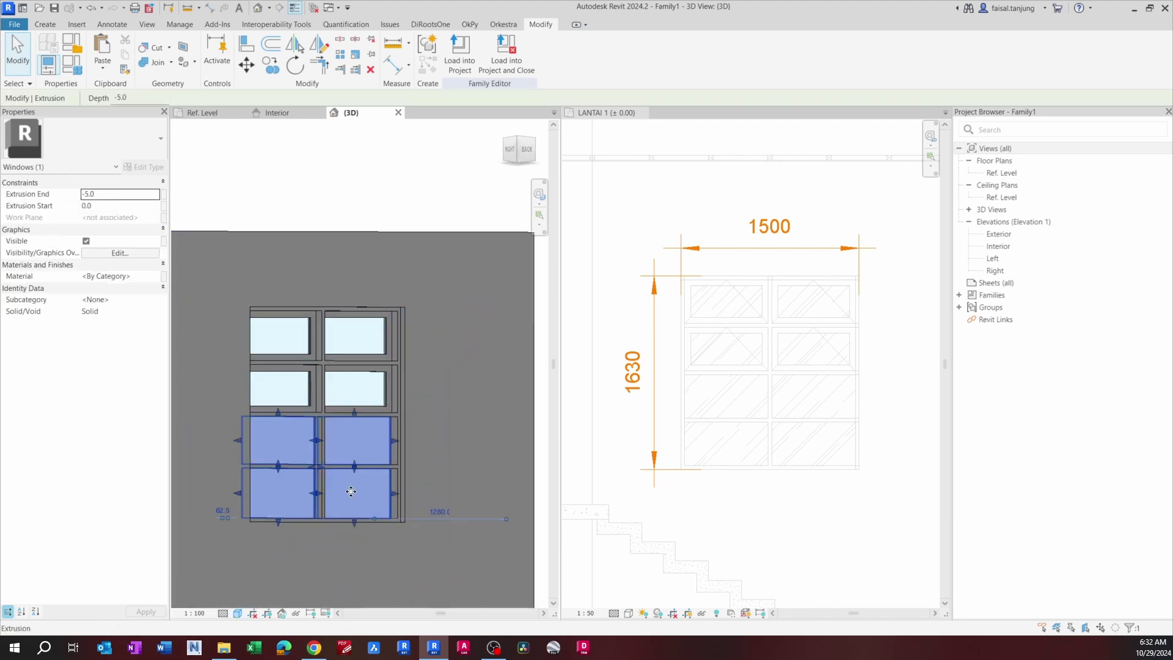
{"action": "left_click", "coordinate": [152, 276]}
{"action": "left_click", "coordinate": [159, 276]}
{"action": "left_click", "coordinate": [300, 360]}
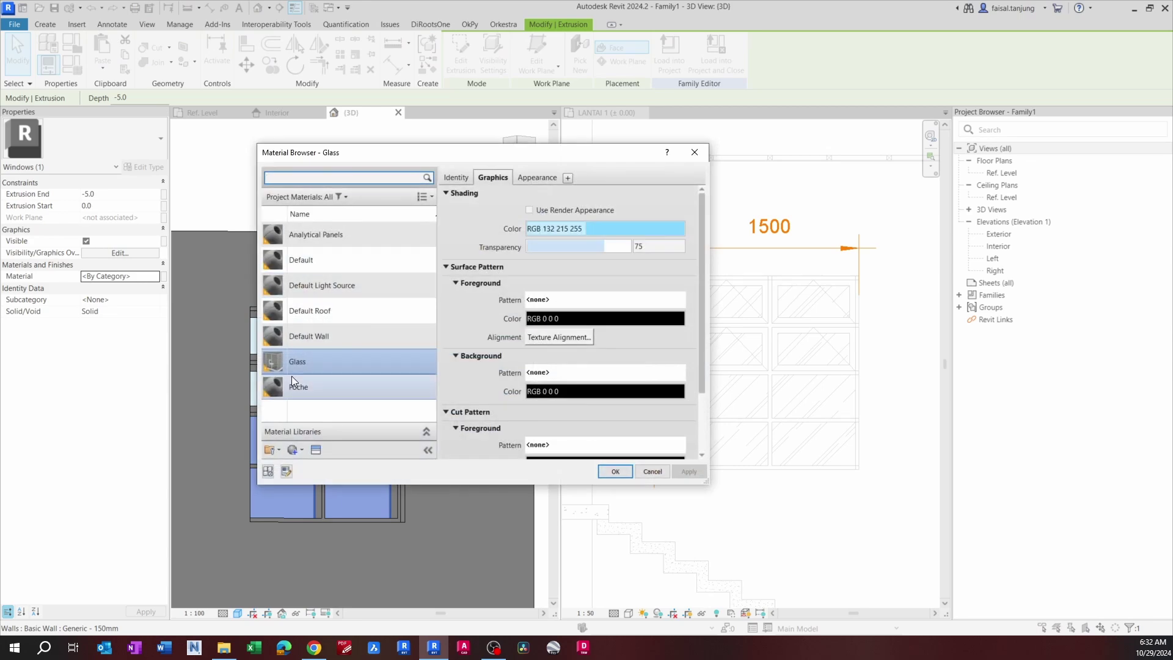
{"action": "left_click", "coordinate": [612, 467]}
{"action": "key", "text": "Escape"}
{"action": "scroll", "coordinate": [379, 403], "scroll_direction": "down", "scroll_amount": 2}
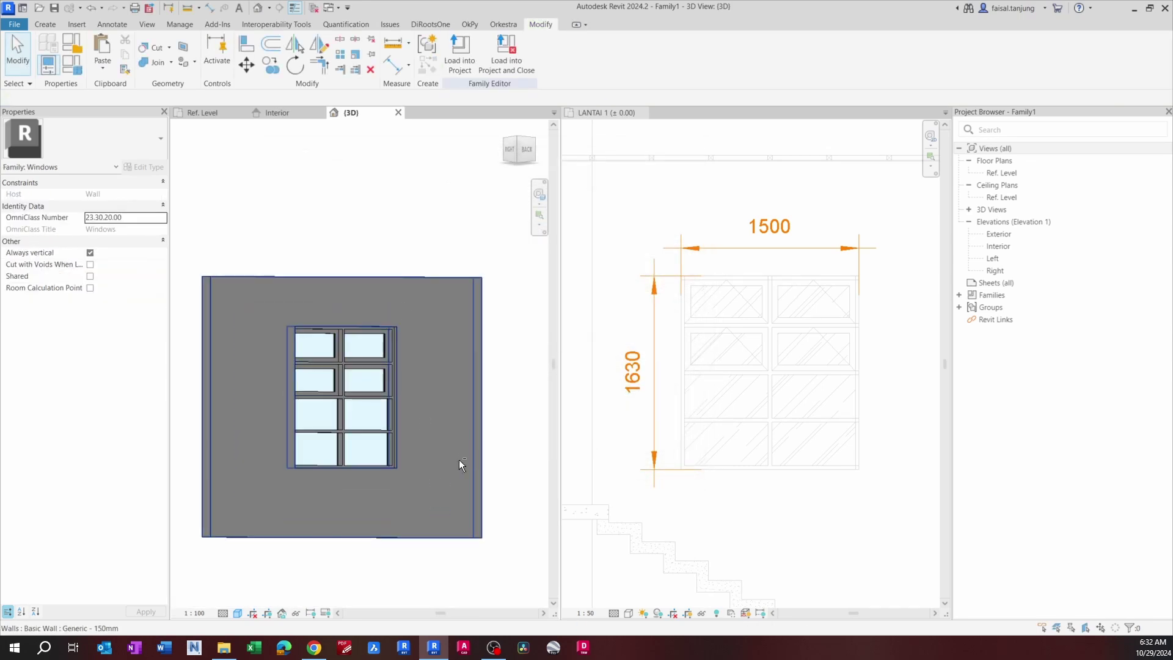
{"action": "middle_click_drag", "start_coordinate": [459, 460], "coordinate": [325, 382], "text": "shift"}
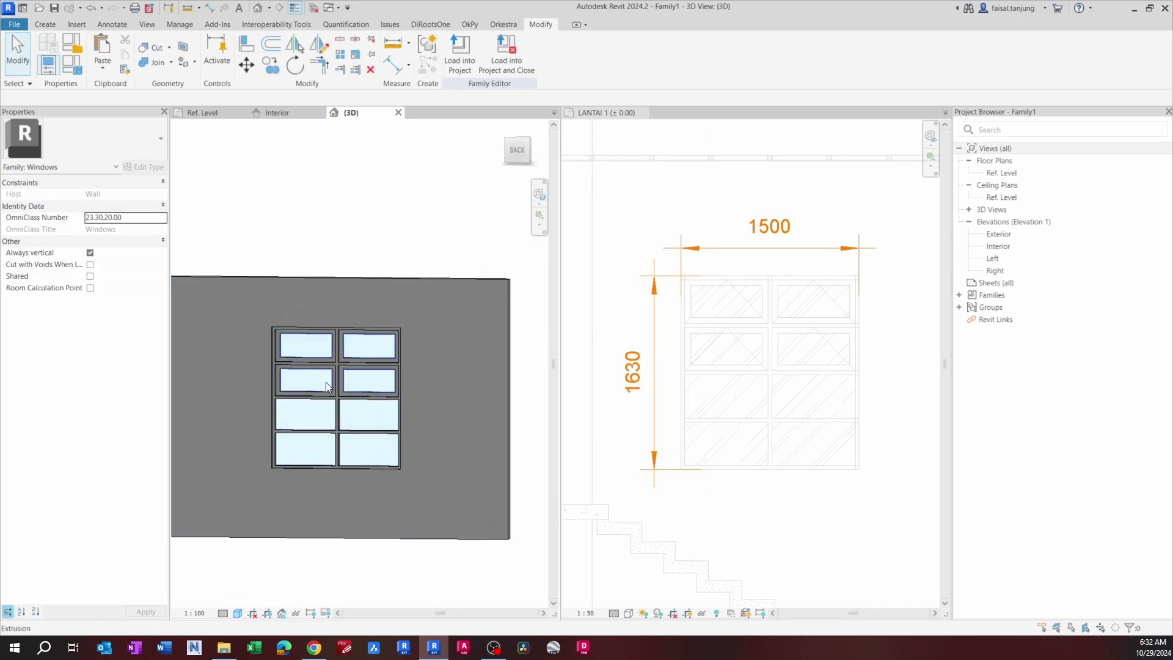
Step: Check the sash opening marks in the LANTAI 1 drawing and open the window family's Interior elevation
{"action": "left_click", "coordinate": [777, 361]}
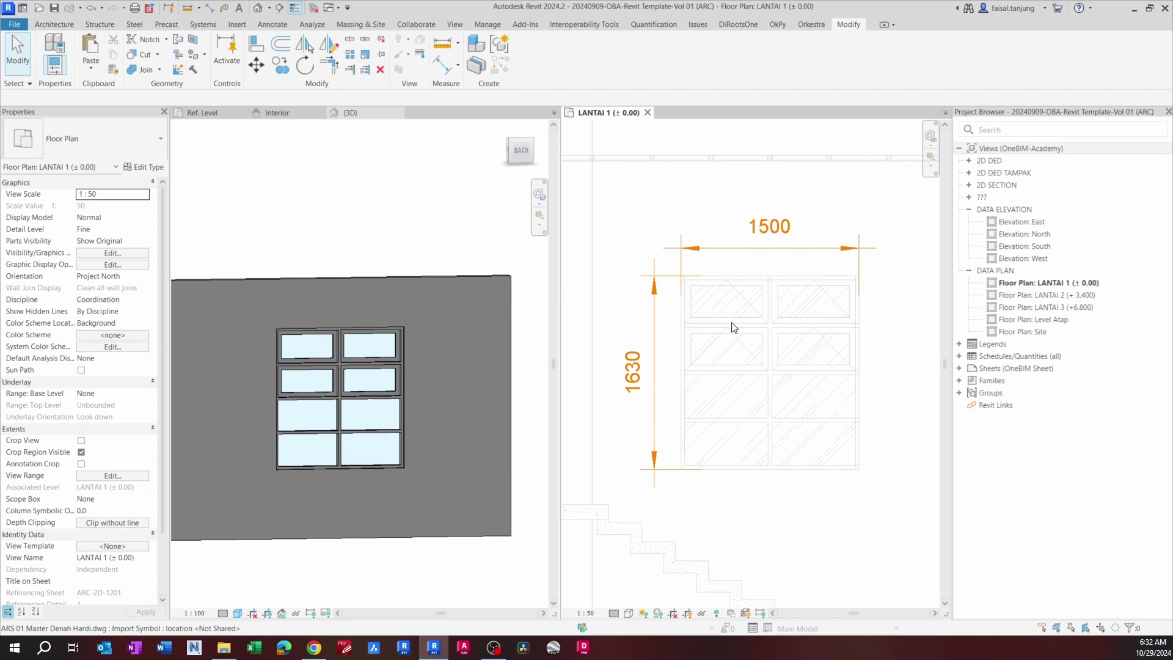
{"action": "scroll", "coordinate": [287, 358], "scroll_direction": "up", "scroll_amount": 1}
{"action": "left_click", "coordinate": [276, 113]}
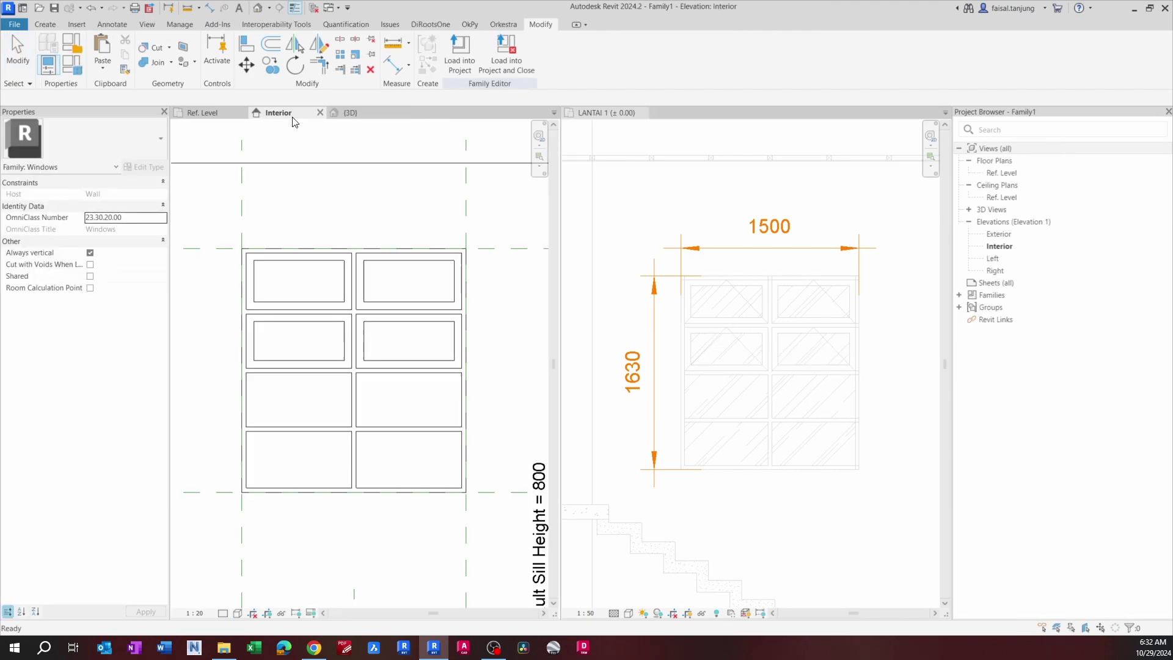
{"action": "scroll", "coordinate": [340, 314], "scroll_direction": "up", "scroll_amount": 3}
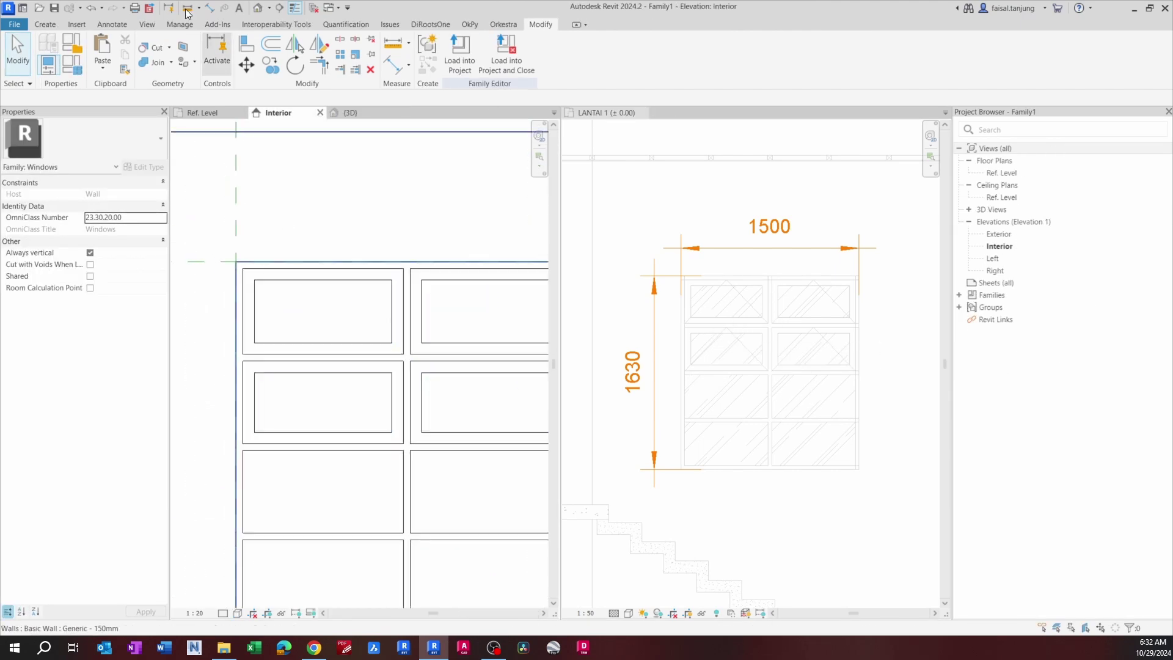
Step: Draw two Elevation Swing [projection] symbolic lines from the top midpoint of the upper-left sash to its two bottom corners
{"action": "left_click", "coordinate": [37, 27]}
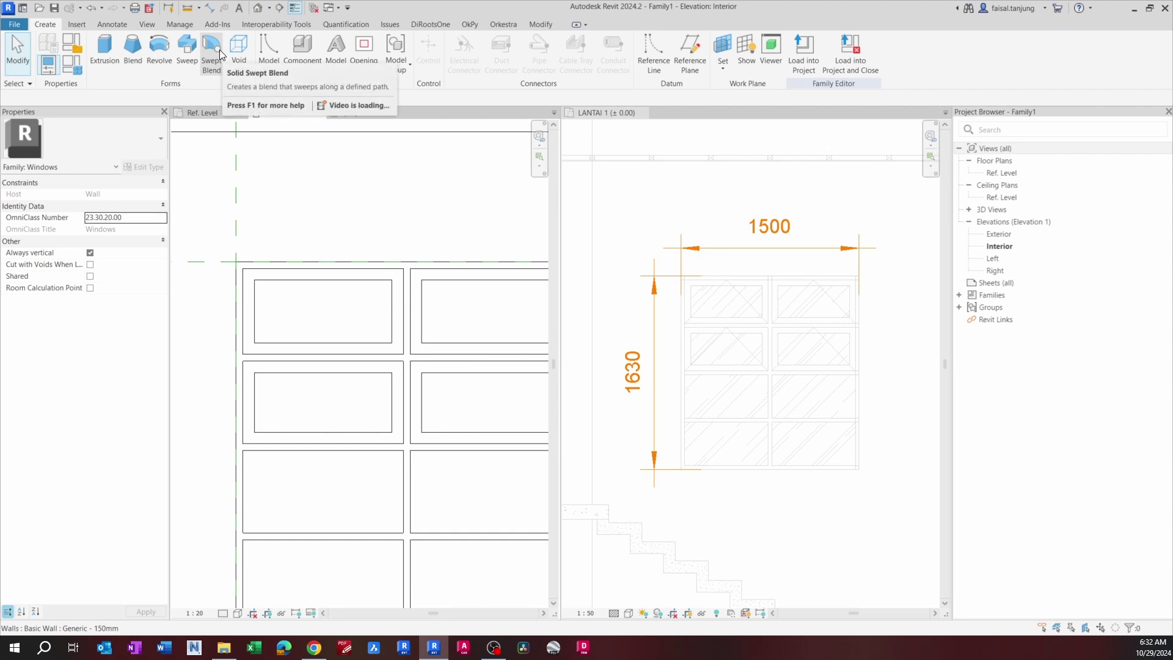
{"action": "left_click", "coordinate": [112, 25]}
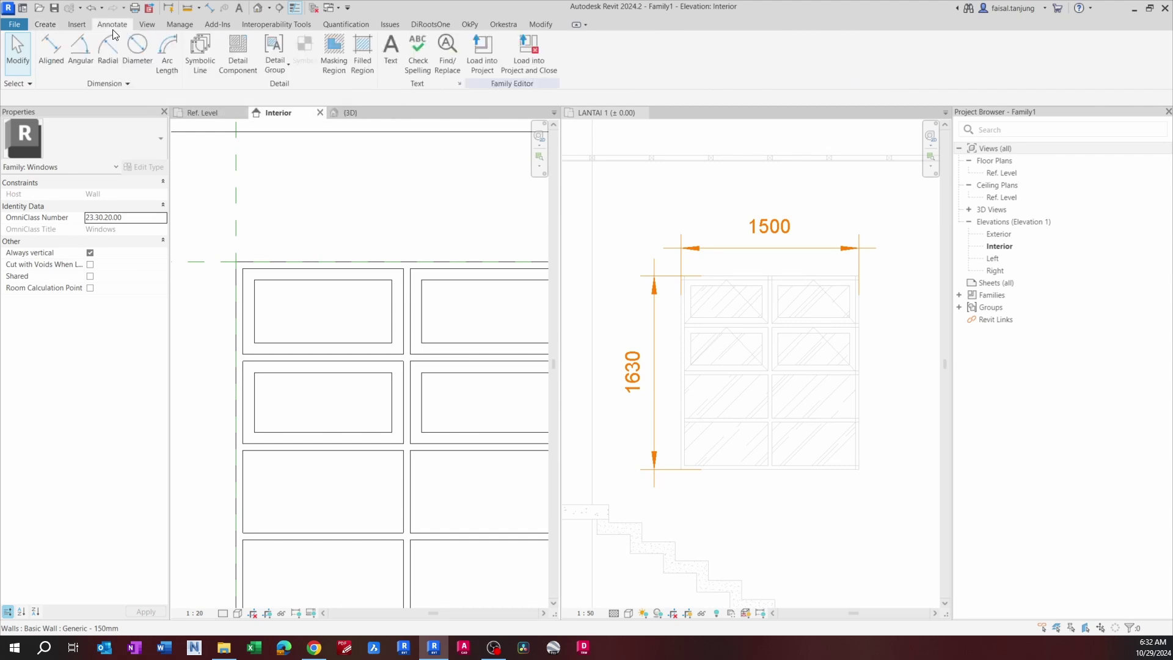
{"action": "left_click", "coordinate": [197, 60]}
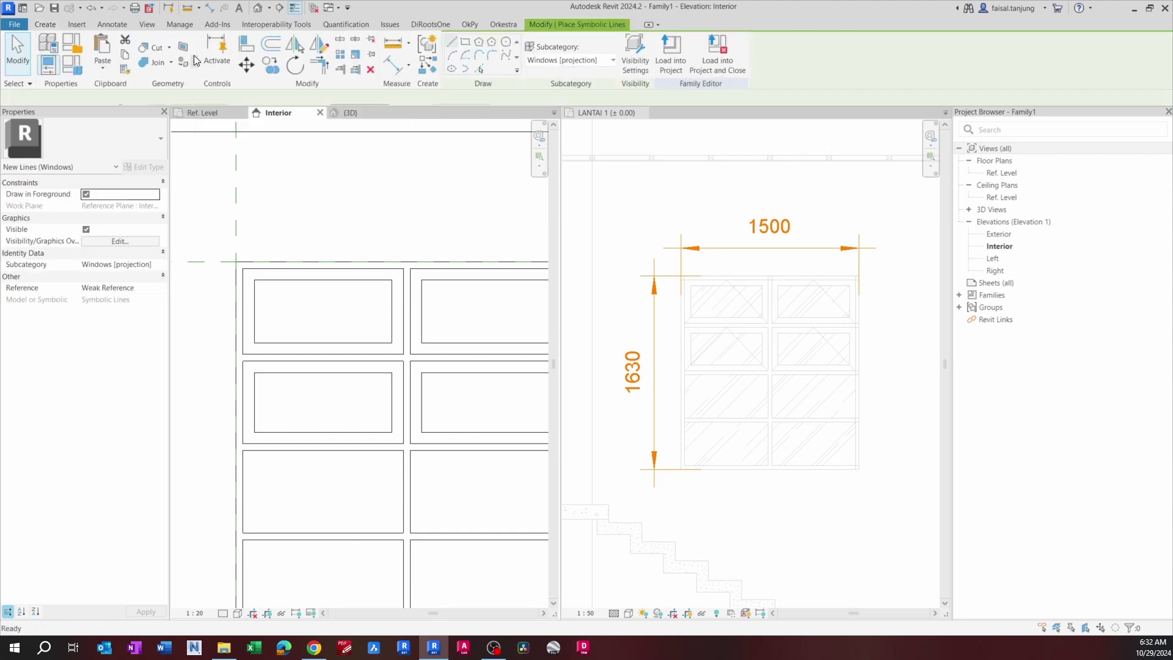
{"action": "left_click", "coordinate": [562, 61]}
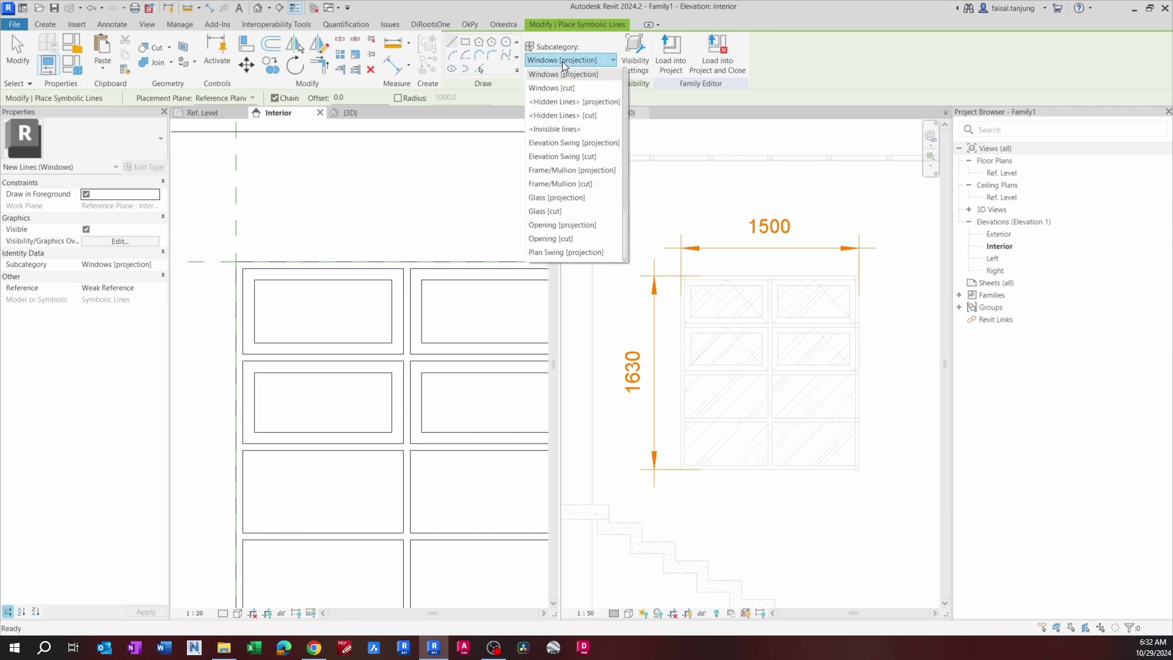
{"action": "left_click", "coordinate": [591, 143]}
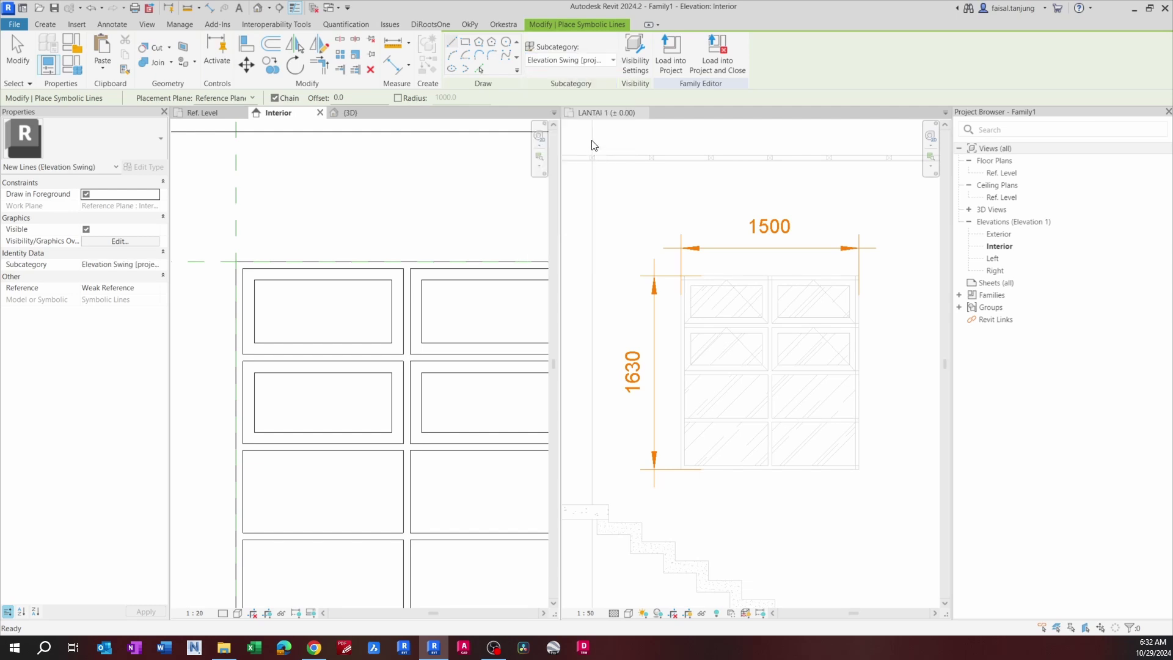
{"action": "left_click", "coordinate": [452, 43]}
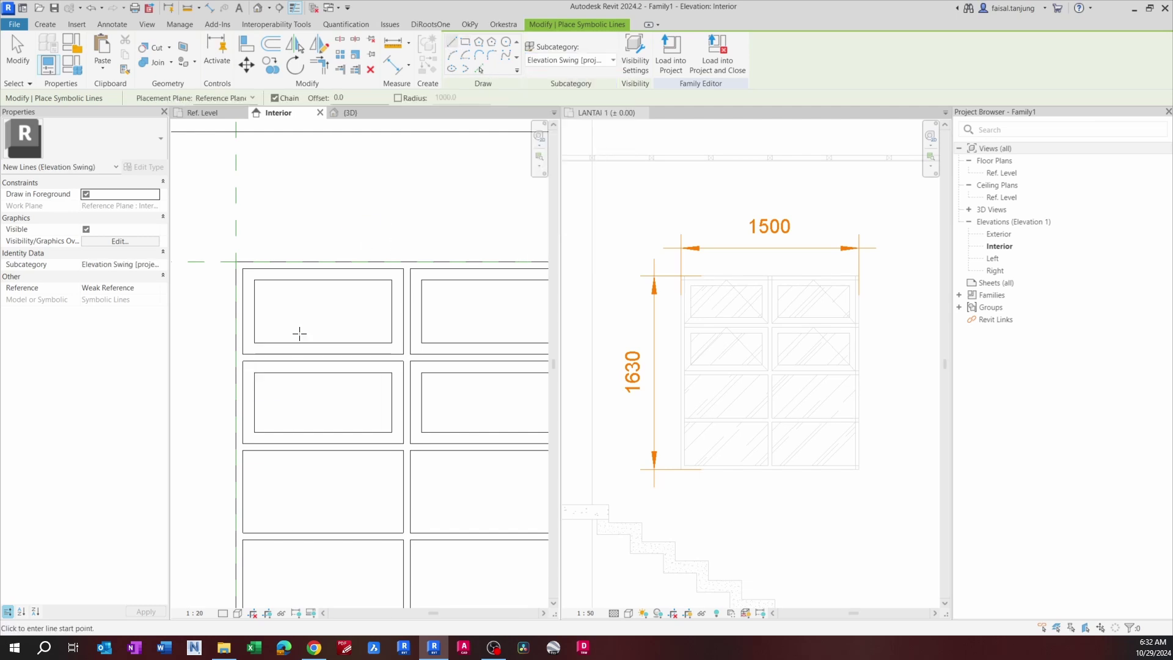
{"action": "left_click", "coordinate": [323, 267]}
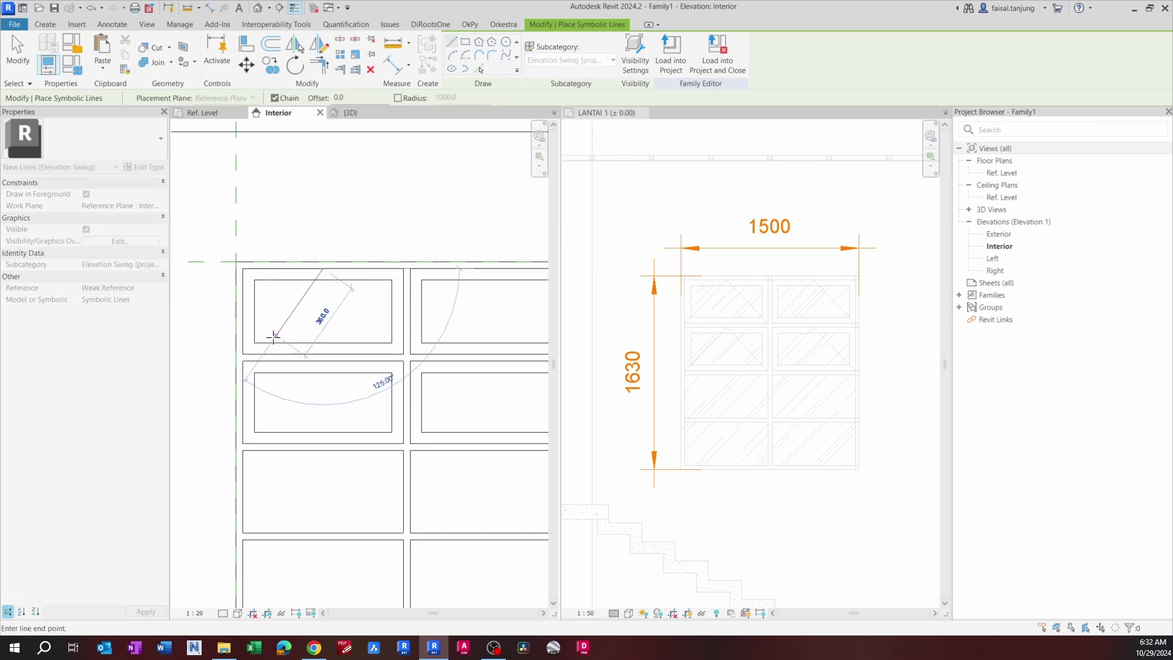
{"action": "scroll", "coordinate": [238, 353], "scroll_direction": "up", "scroll_amount": 3}
{"action": "left_click", "coordinate": [242, 353]}
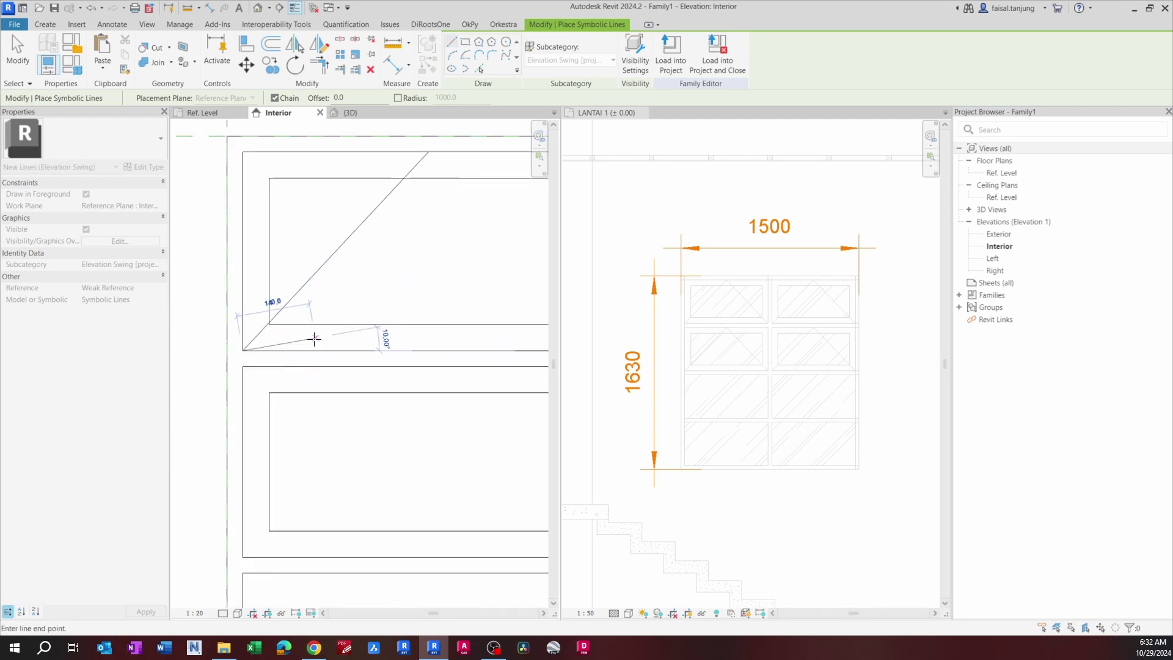
{"action": "scroll", "coordinate": [314, 335], "scroll_direction": "down", "scroll_amount": 2}
{"action": "left_click", "coordinate": [379, 245]}
{"action": "scroll", "coordinate": [488, 345], "scroll_direction": "up", "scroll_amount": 3}
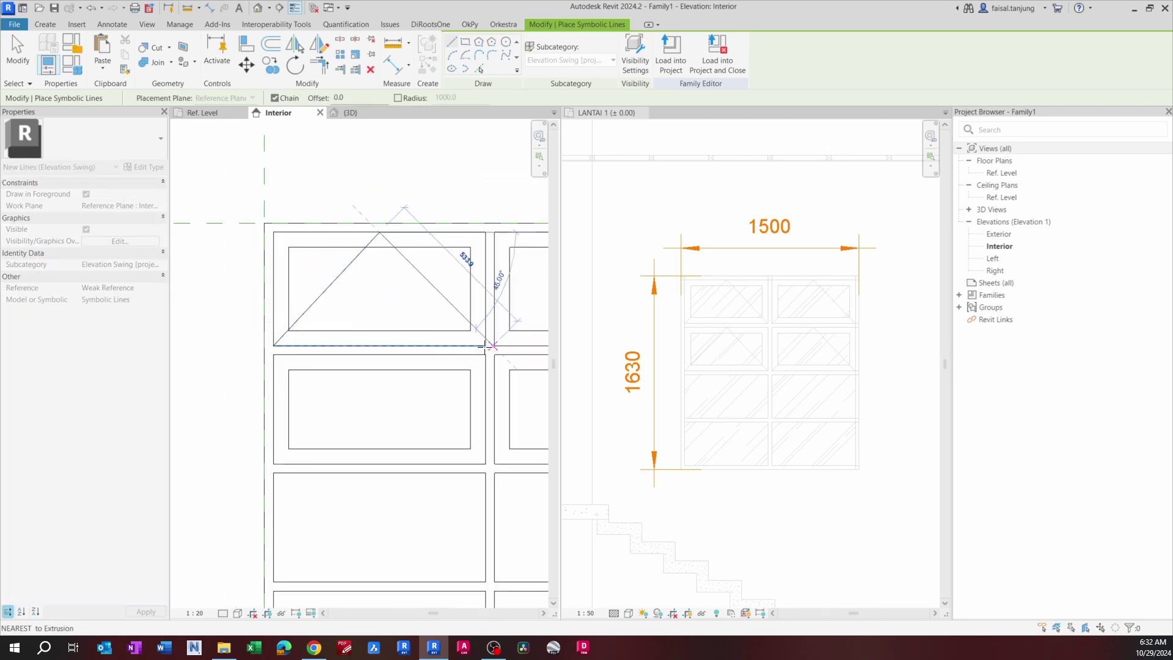
{"action": "left_click", "coordinate": [483, 346]}
{"action": "key", "text": "Escape"}
{"action": "scroll", "coordinate": [360, 278], "scroll_direction": "down", "scroll_amount": 5}
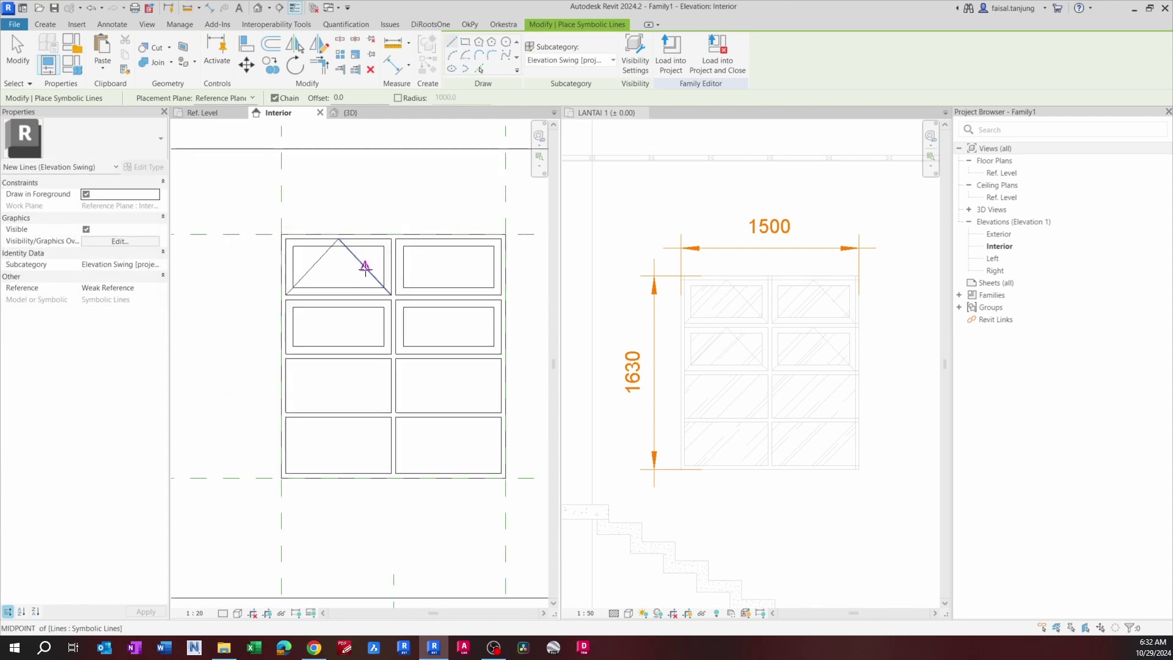
{"action": "scroll", "coordinate": [371, 273], "scroll_direction": "up", "scroll_amount": 1}
{"action": "key", "text": "Escape"}
Step: Delete the two Elevation Swing lines from the upper-left sash
{"action": "left_click", "coordinate": [369, 272]}
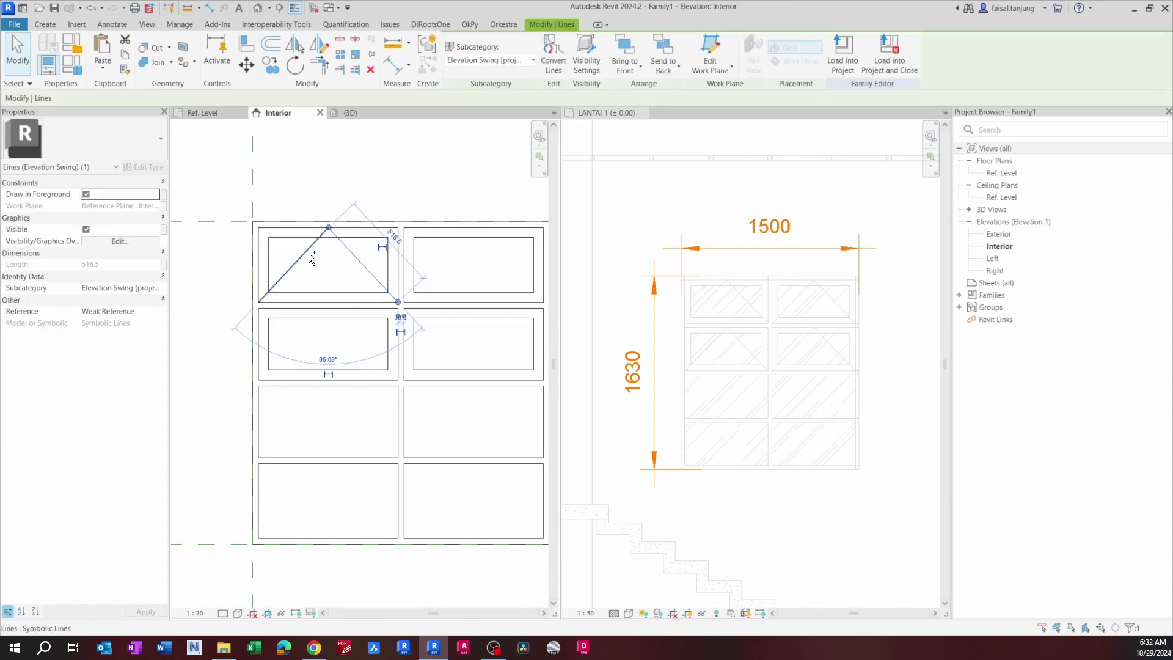
{"action": "left_click", "coordinate": [308, 251], "text": "ctrl"}
{"action": "key", "text": "Delete"}
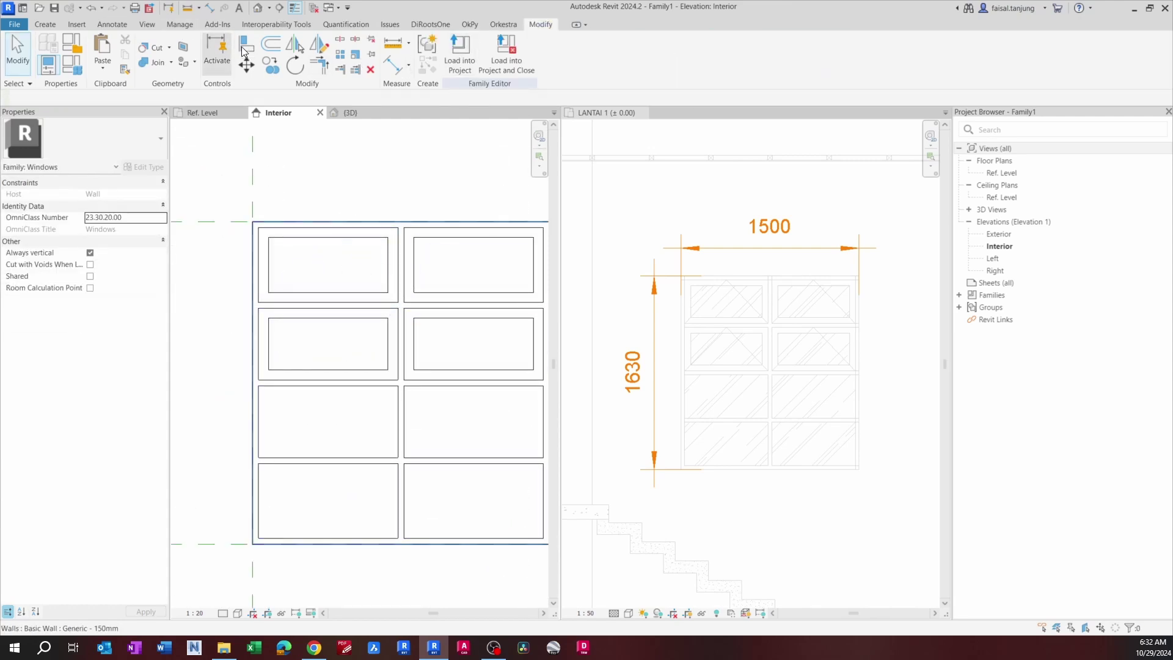
Step: Draw a <Hidden Lines> [projection] symbolic line from the upper-left sash's top midpoint diagonally down to its bottom-left corner area
{"action": "left_click", "coordinate": [112, 24]}
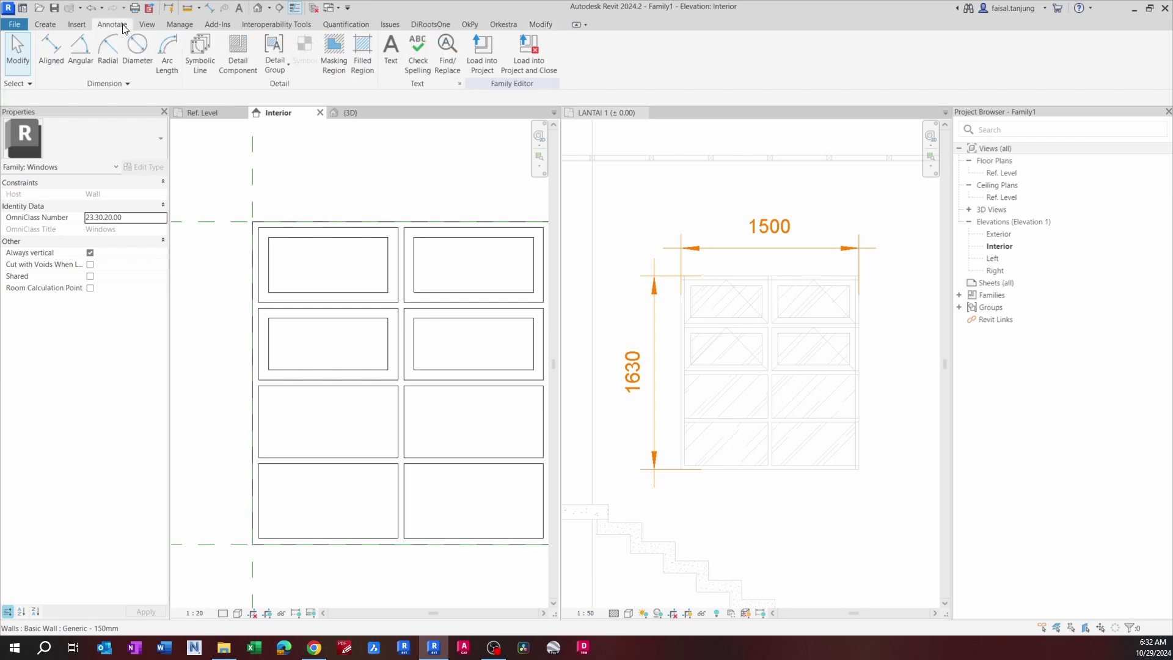
{"action": "left_click", "coordinate": [200, 52]}
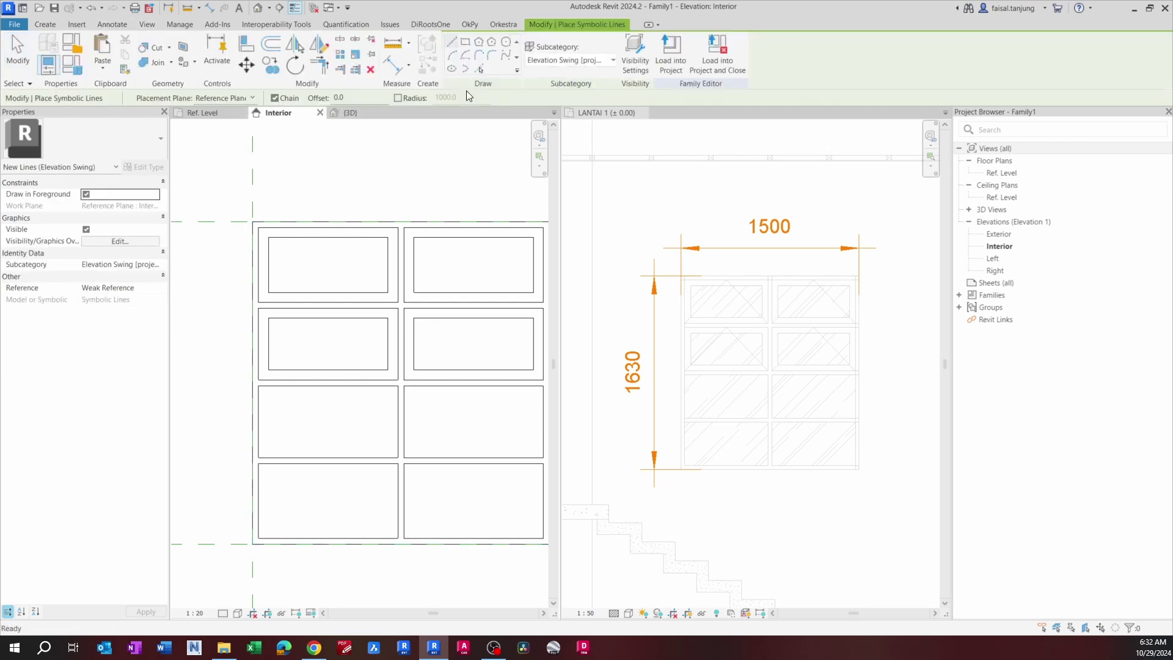
{"action": "left_click", "coordinate": [571, 61]}
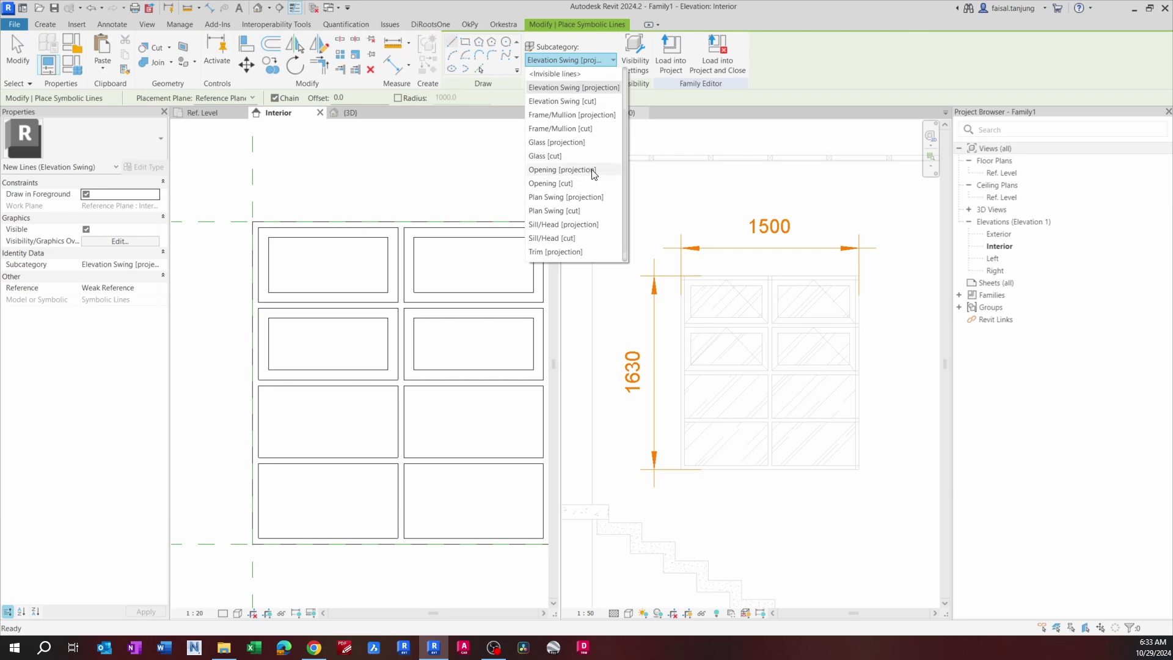
{"action": "scroll", "coordinate": [592, 174], "scroll_direction": "up", "scroll_amount": 2}
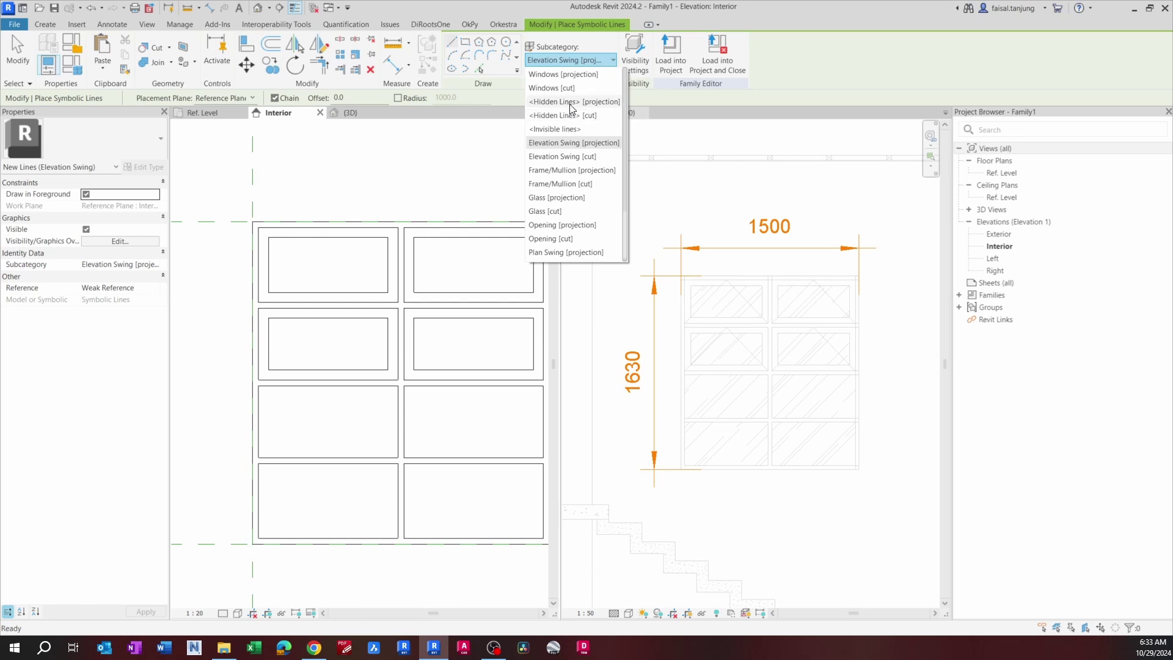
{"action": "left_click", "coordinate": [571, 102]}
{"action": "scroll", "coordinate": [406, 240], "scroll_direction": "up", "scroll_amount": 2}
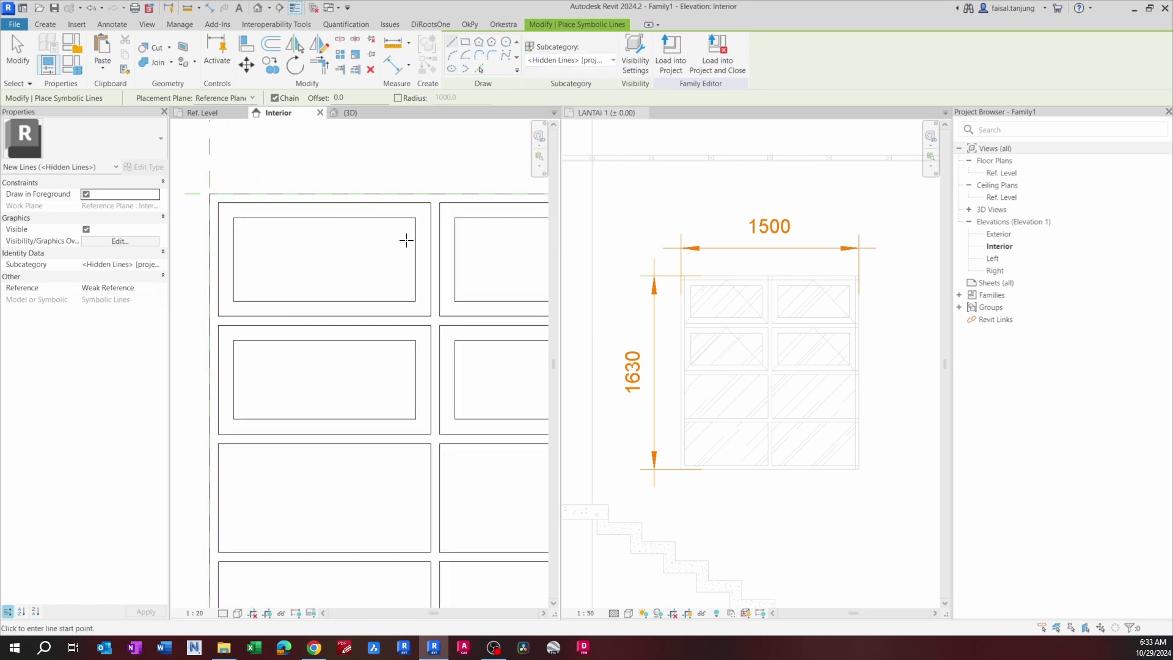
{"action": "left_click", "coordinate": [325, 202]}
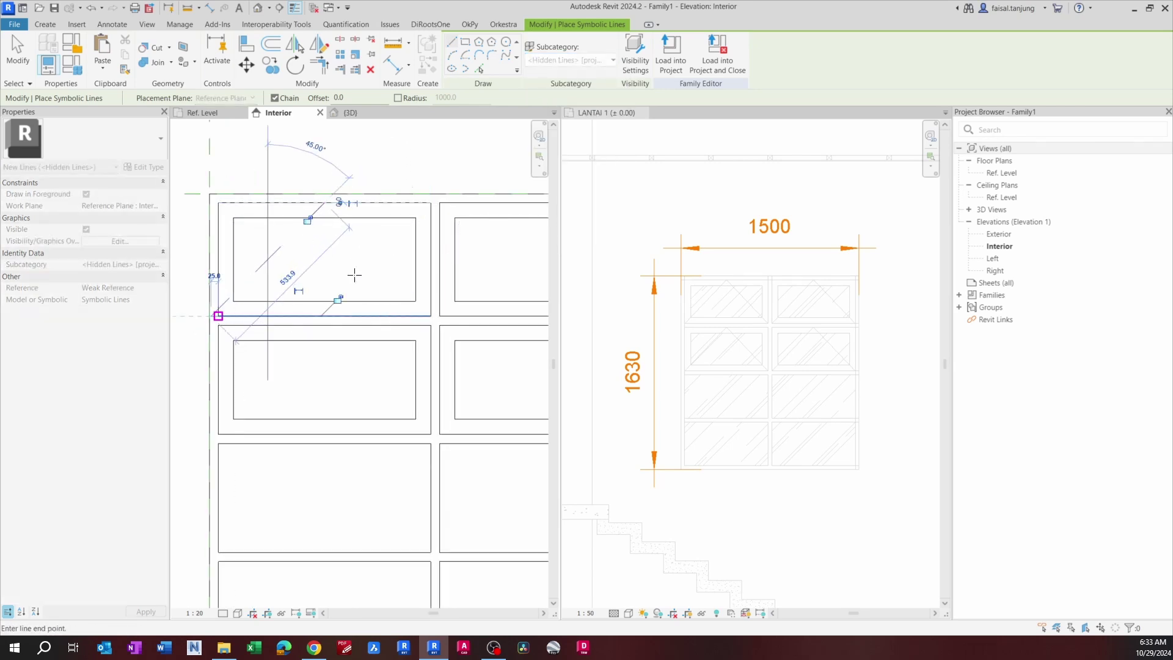
{"action": "left_click", "coordinate": [215, 316]}
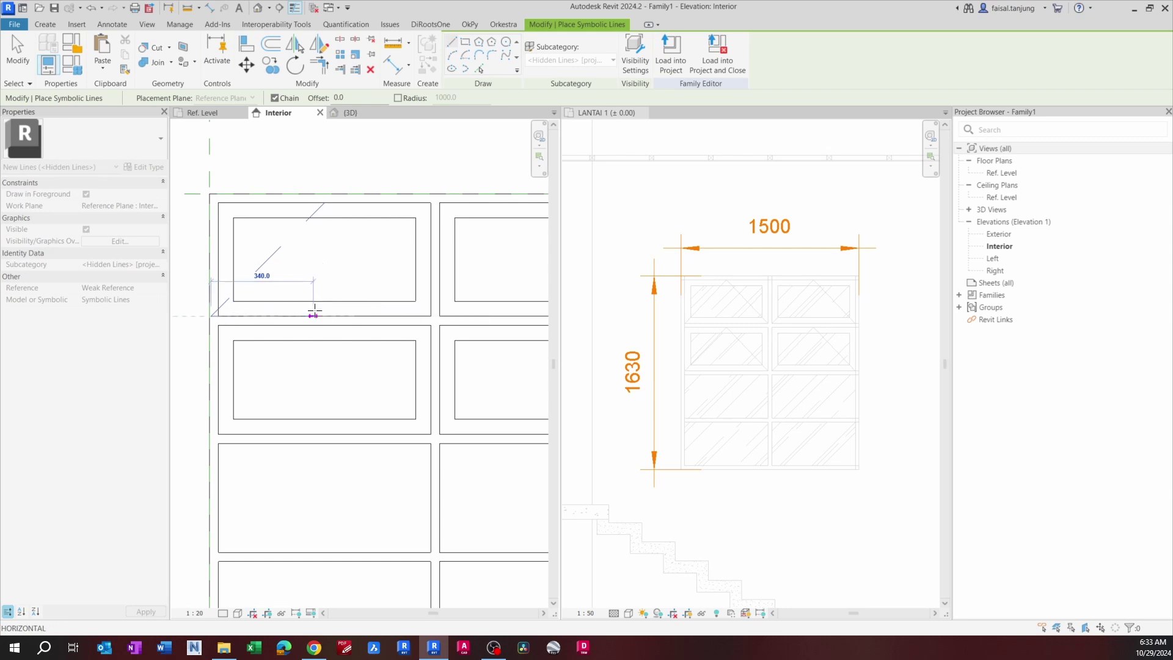
{"action": "key", "text": "Escape"}
{"action": "key", "text": "Escape"}
Step: Move the lower endpoint of the dashed diagonal onto the sash's exact bottom-left corner
{"action": "mouse_move", "coordinate": [211, 316]}
{"action": "left_mouse_down"}
{"action": "mouse_move", "coordinate": [243, 327]}
{"action": "mouse_move", "coordinate": [218, 316]}
{"action": "left_mouse_up"}
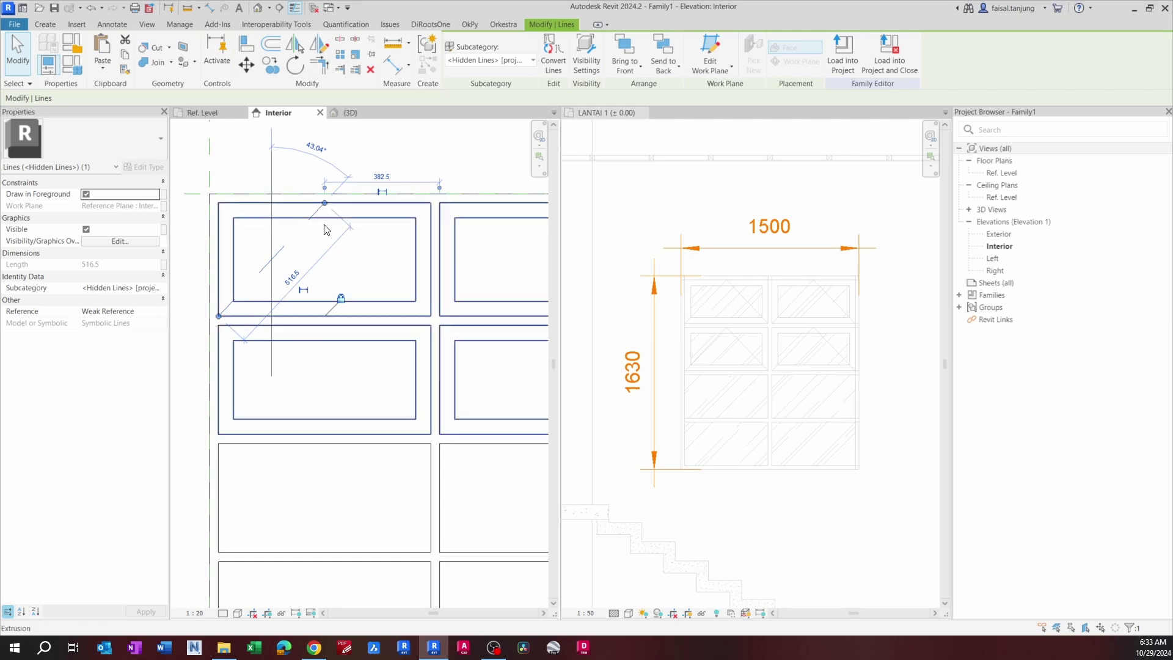
{"action": "middle_click_drag", "start_coordinate": [351, 270], "coordinate": [391, 266]}
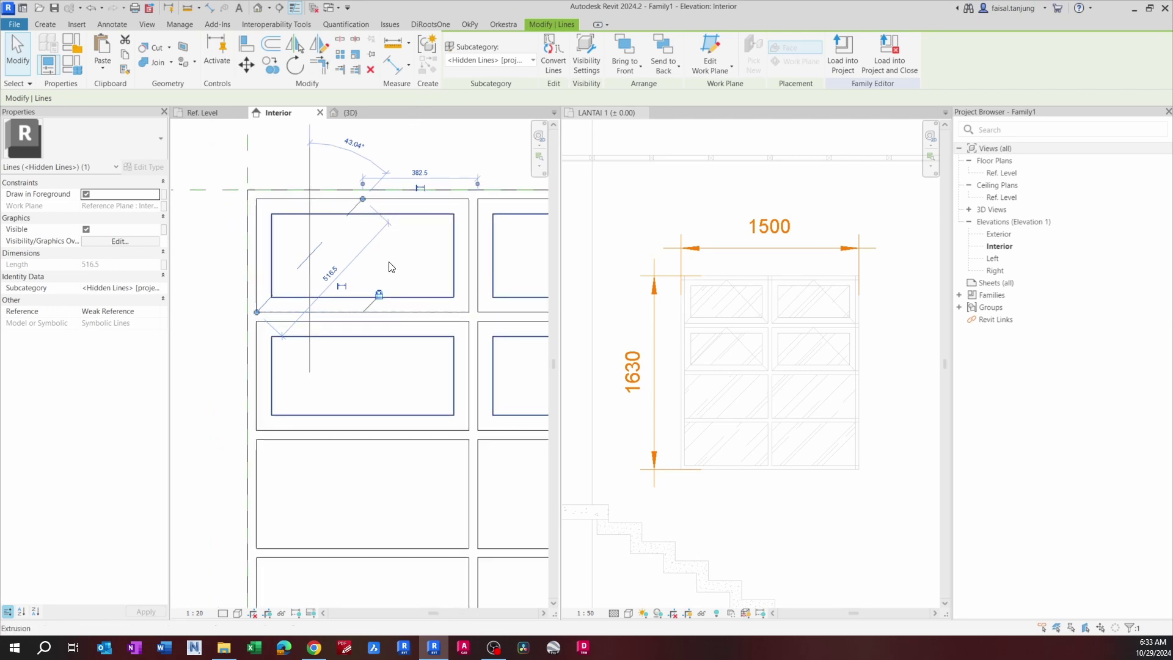
{"action": "key", "text": "Escape"}
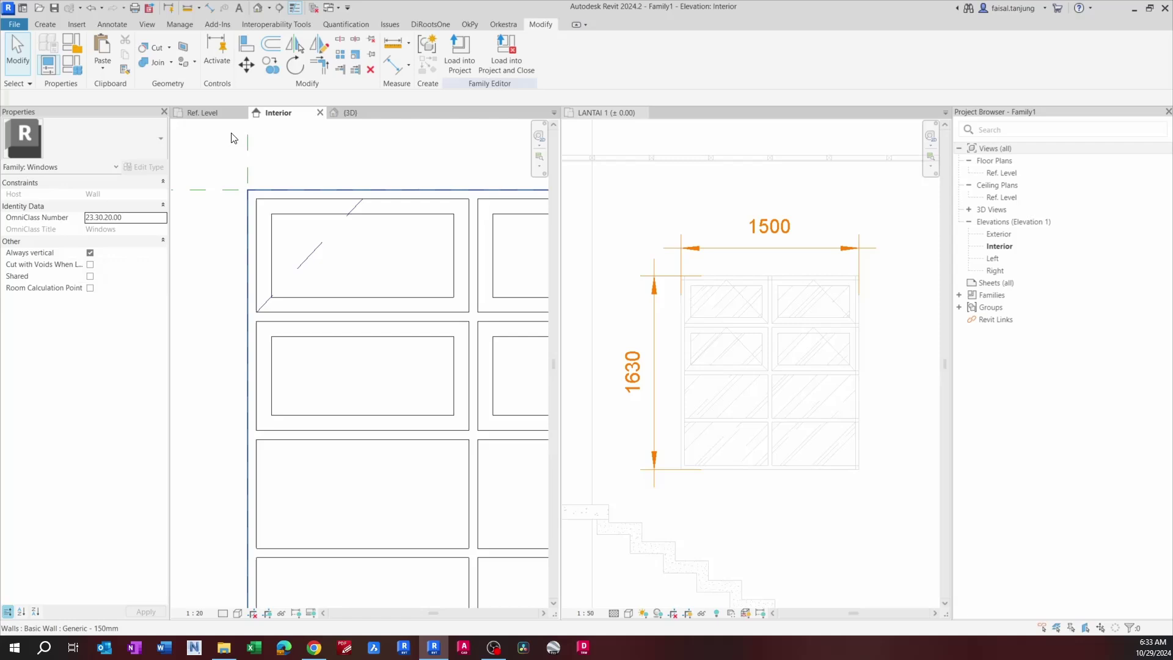
Step: Draw a second <Hidden Lines> symbolic line from the same top midpoint to the upper-left sash's bottom-right corner
{"action": "left_click", "coordinate": [105, 26]}
{"action": "left_click", "coordinate": [199, 52]}
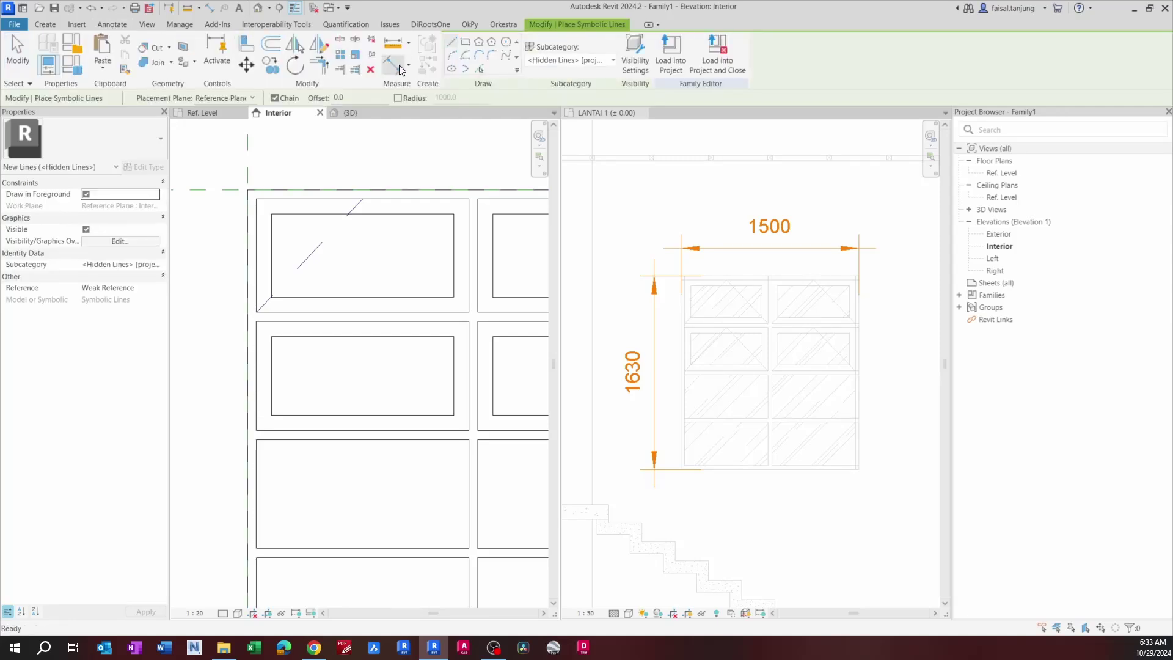
{"action": "left_click", "coordinate": [362, 197]}
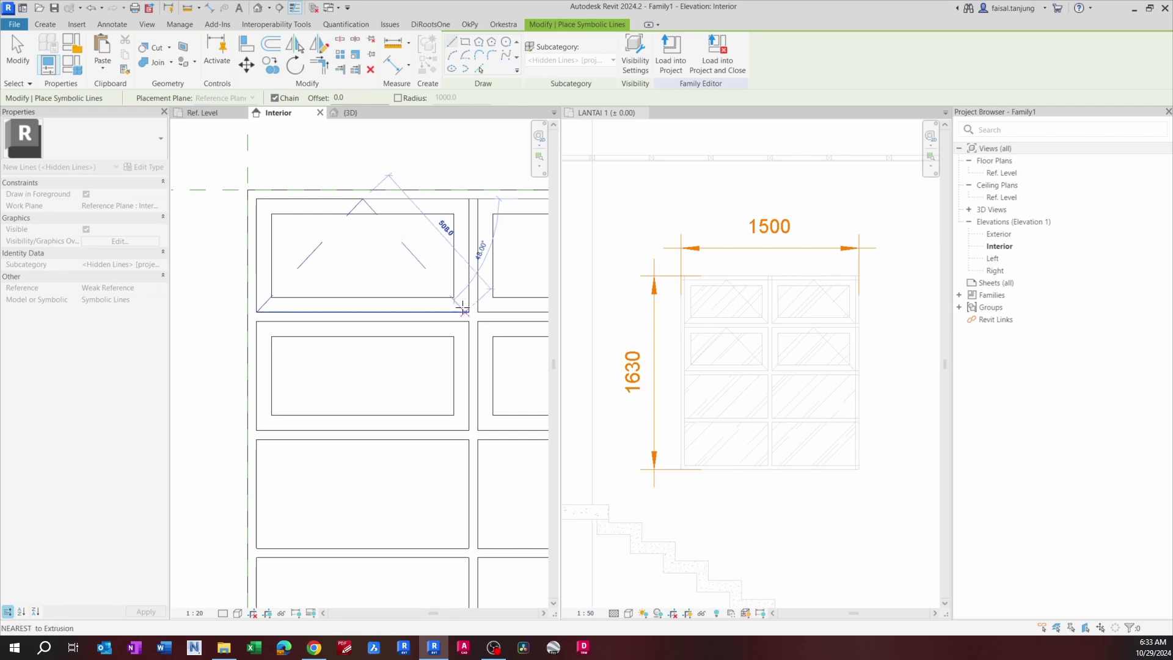
{"action": "scroll", "coordinate": [464, 310], "scroll_direction": "up", "scroll_amount": 2}
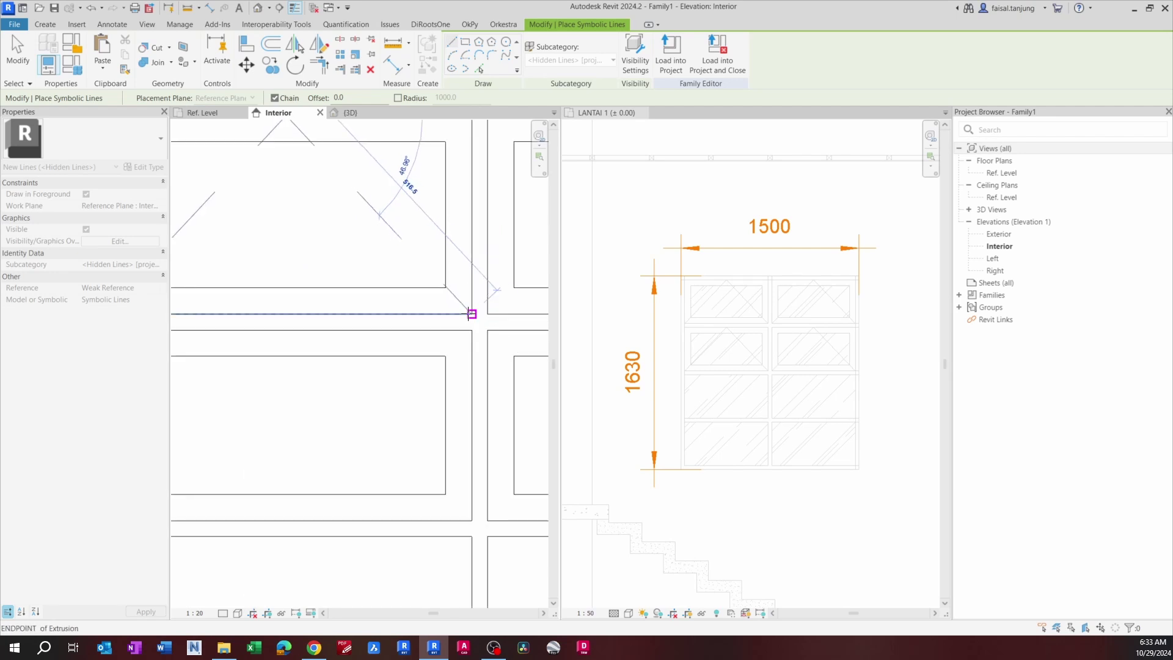
{"action": "left_click", "coordinate": [467, 312]}
{"action": "key", "text": "Escape"}
{"action": "scroll", "coordinate": [403, 309], "scroll_direction": "down", "scroll_amount": 3}
{"action": "key", "text": "Escape"}
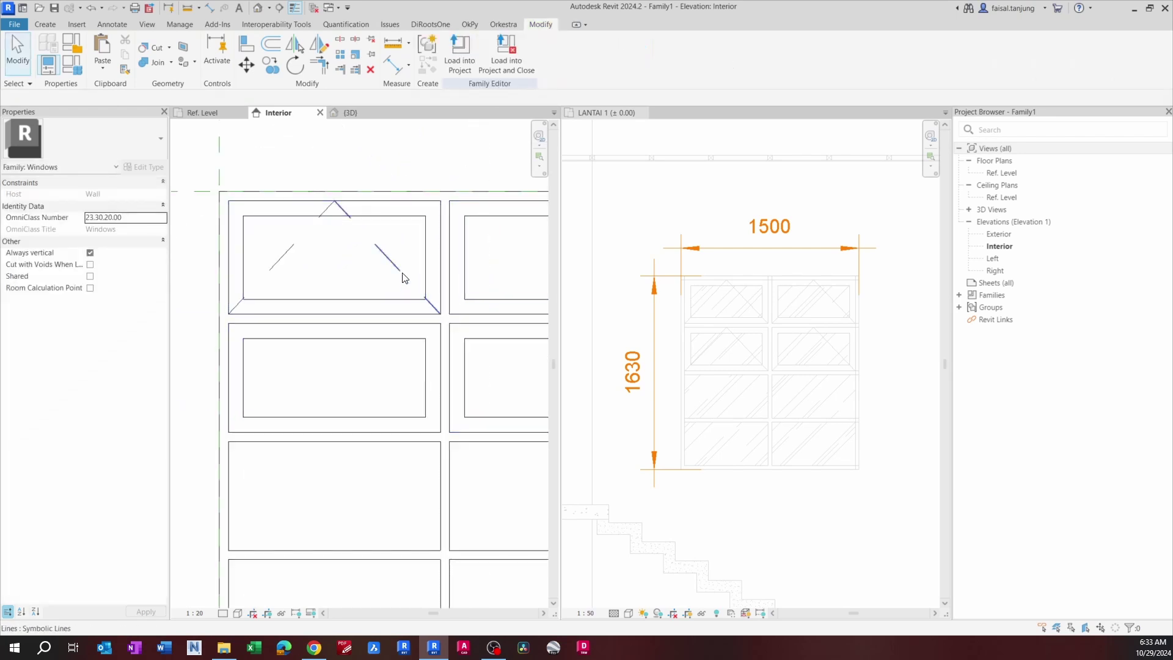
Step: Copy the two diagonal hidden opening lines from the upper-left pane to the other three panes in the top two rows
{"action": "key", "text": "Escape"}
{"action": "scroll", "coordinate": [338, 282], "scroll_direction": "down", "scroll_amount": 2}
{"action": "left_click", "coordinate": [354, 254]}
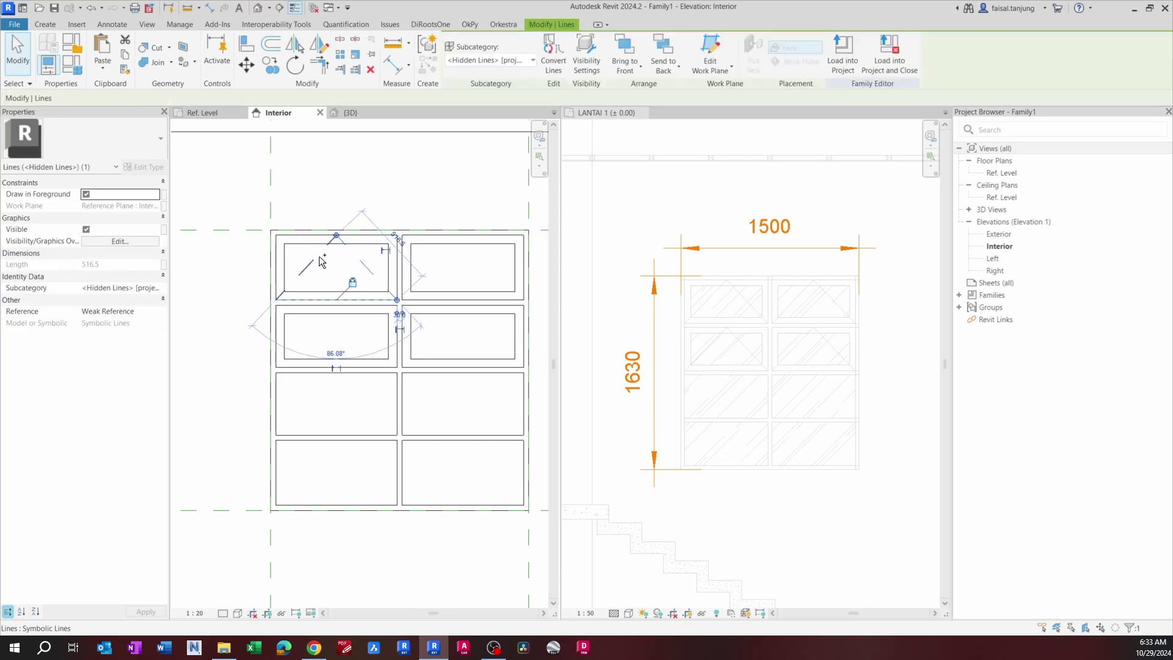
{"action": "left_click", "coordinate": [318, 255], "text": "ctrl"}
{"action": "middle_click_drag", "start_coordinate": [332, 267], "coordinate": [330, 267]}
{"action": "key", "text": "c"}
{"action": "key", "text": "o"}
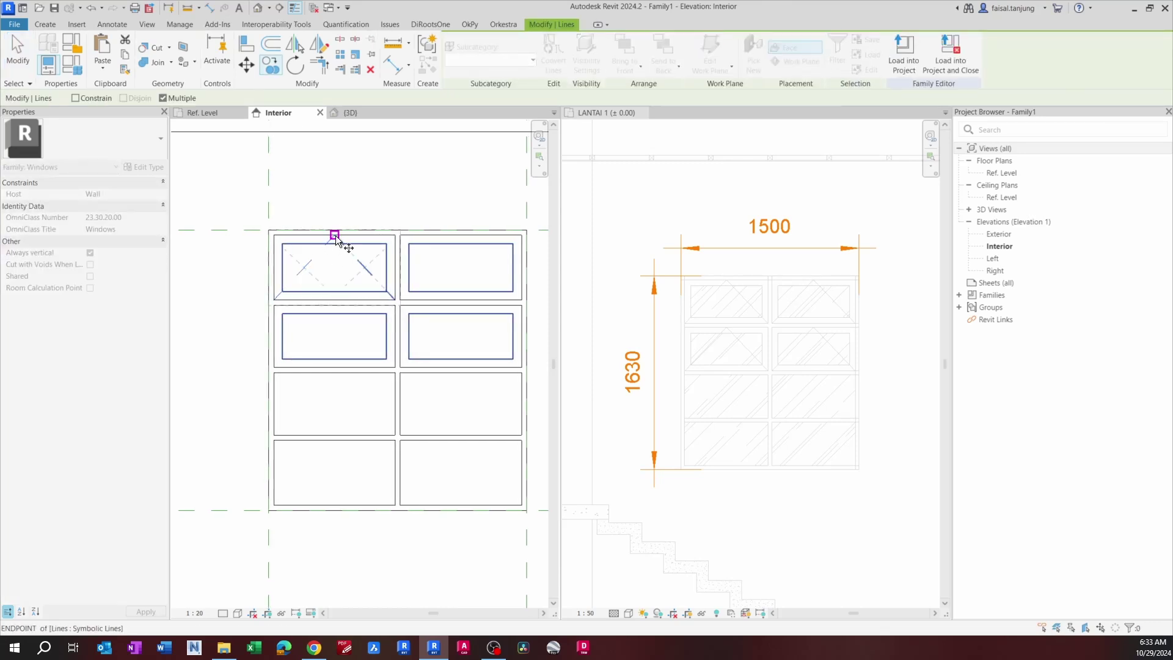
{"action": "left_click", "coordinate": [334, 235]}
{"action": "left_click", "coordinate": [461, 235]}
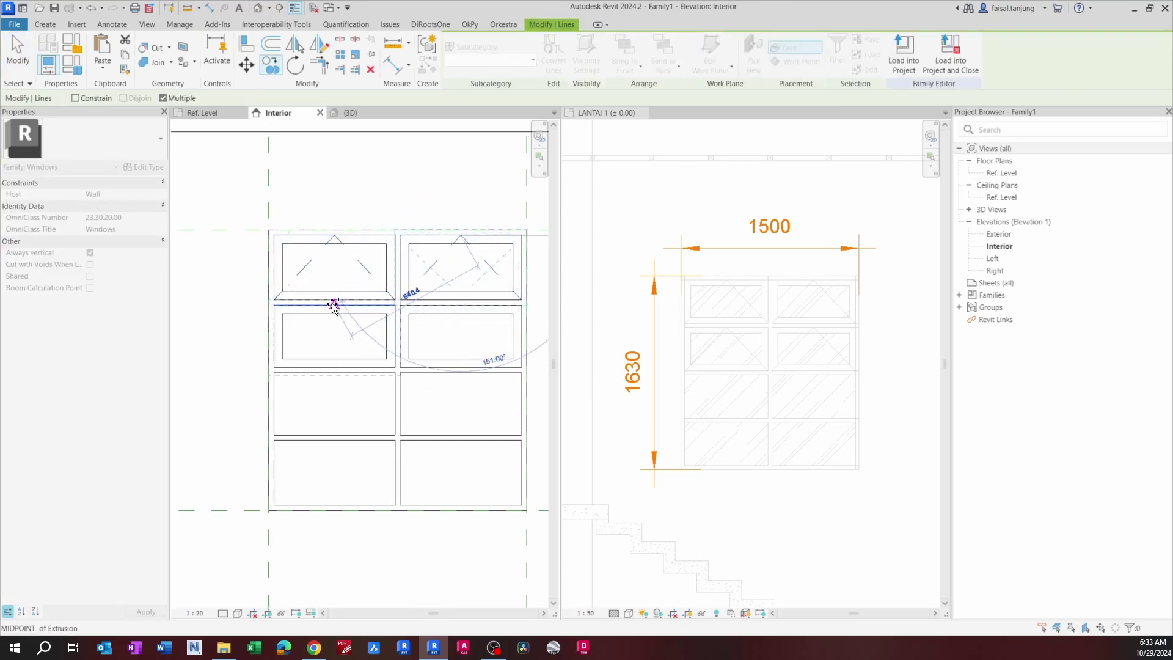
{"action": "left_click", "coordinate": [334, 304]}
{"action": "left_click", "coordinate": [459, 307]}
{"action": "key", "text": "Escape"}
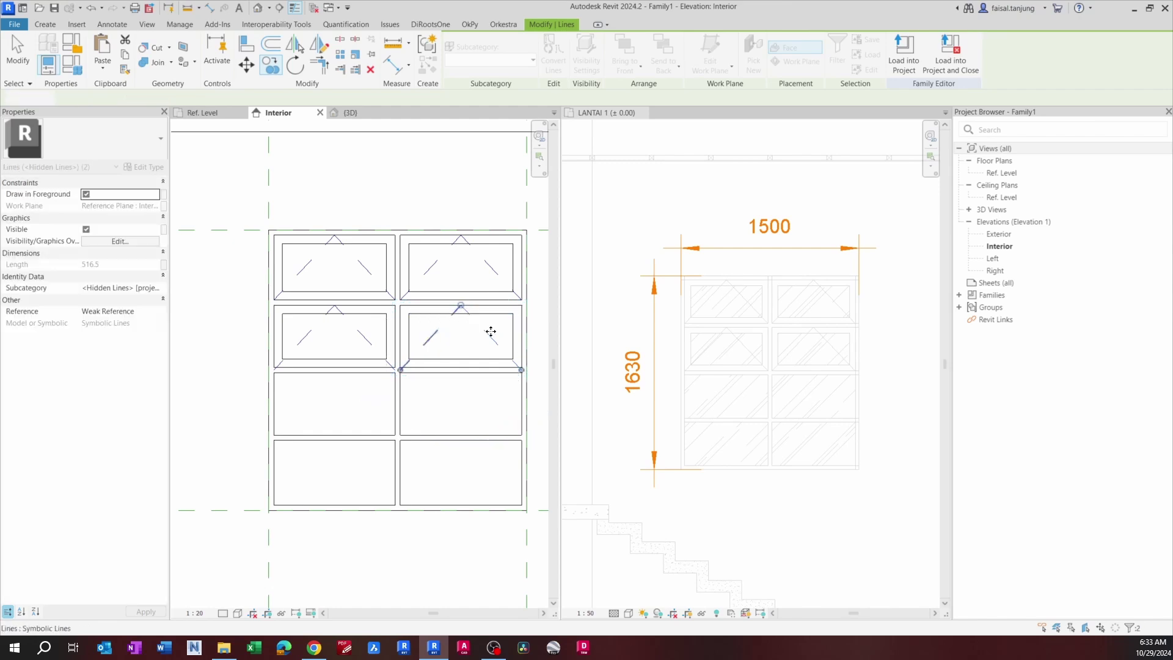
{"action": "key", "text": "Escape"}
Step: Set the Interior elevation's view scale to 1:10
{"action": "left_click", "coordinate": [204, 612]}
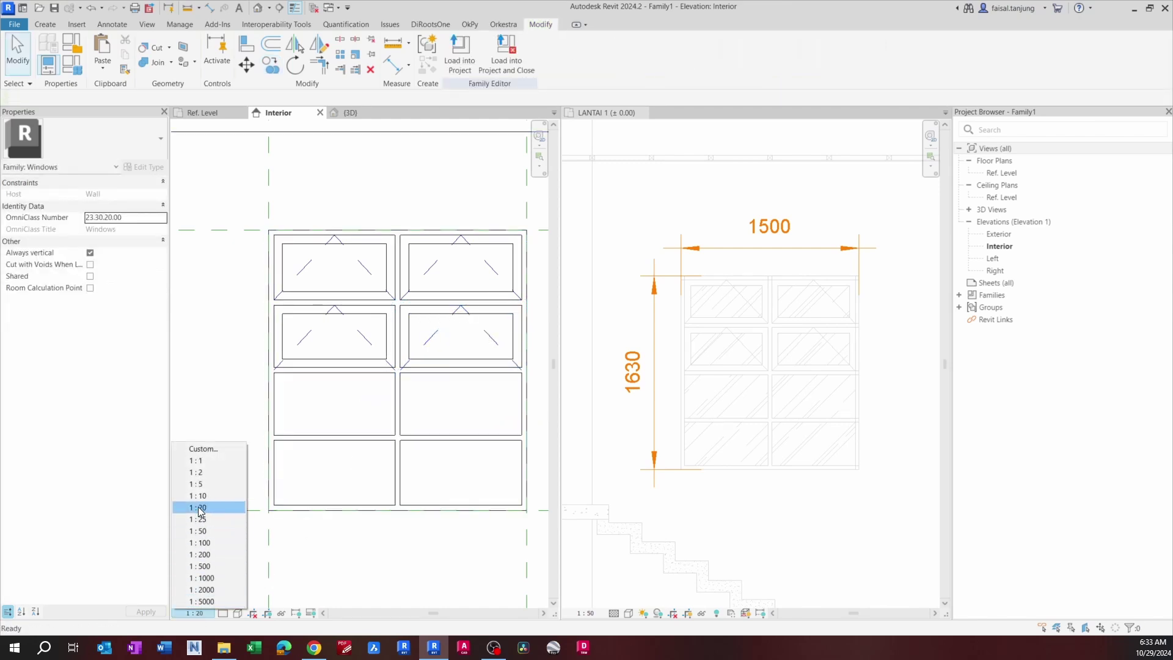
{"action": "left_click", "coordinate": [186, 487]}
{"action": "scroll", "coordinate": [433, 386], "scroll_direction": "up", "scroll_amount": 4}
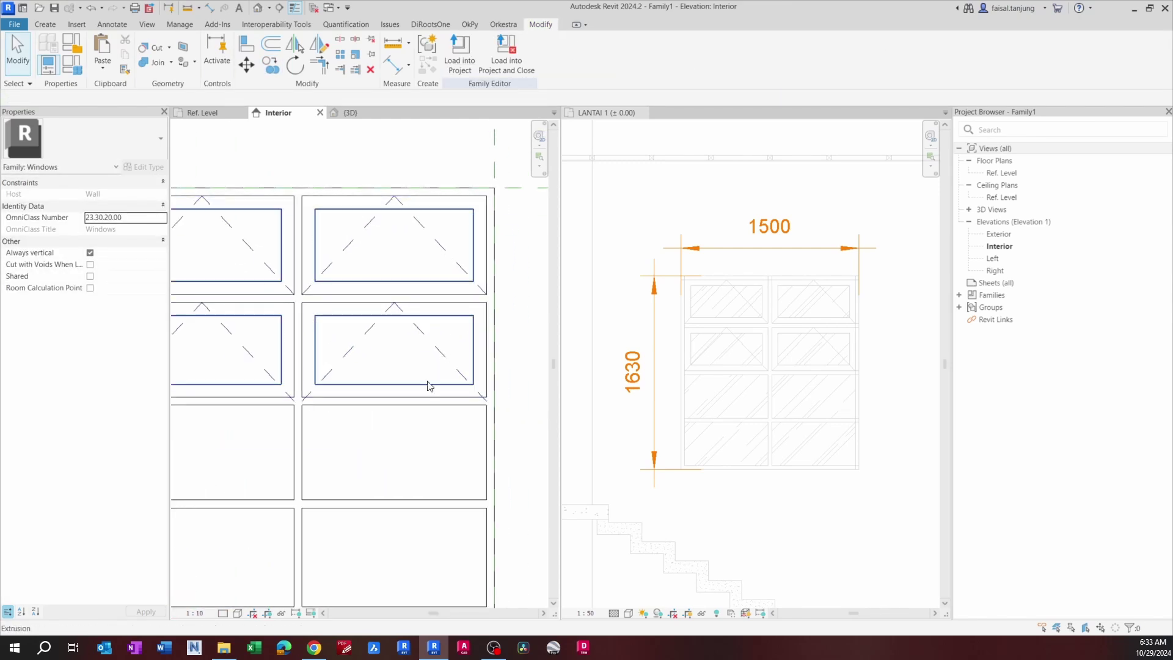
Step: Shorten the right diagonal opening line of the second-row right pane so it ends at the sash's lower-right corner
{"action": "left_click", "coordinate": [440, 356]}
{"action": "scroll", "coordinate": [508, 400], "scroll_direction": "up", "scroll_amount": 2}
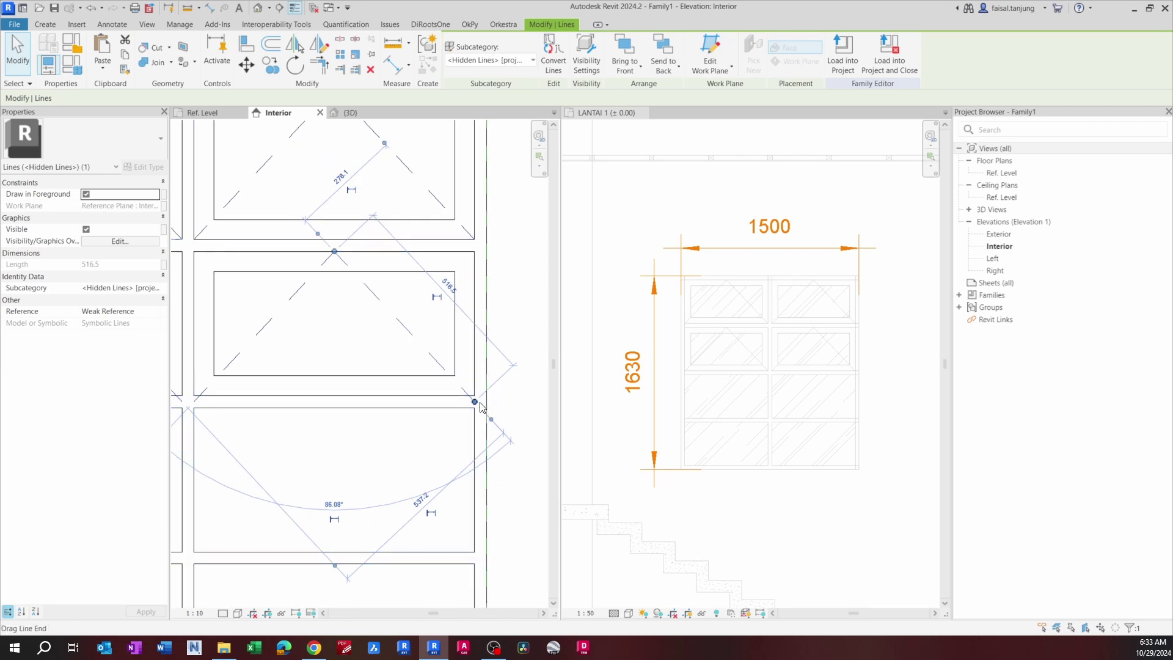
{"action": "mouse_move", "coordinate": [473, 402]}
{"action": "left_mouse_down"}
{"action": "mouse_move", "coordinate": [475, 384]}
{"action": "mouse_move", "coordinate": [471, 401]}
{"action": "mouse_move", "coordinate": [489, 383]}
{"action": "mouse_move", "coordinate": [474, 392]}
{"action": "left_mouse_up"}
{"action": "scroll", "coordinate": [466, 397], "scroll_direction": "up", "scroll_amount": 2}
{"action": "key", "text": "e"}
{"action": "scroll", "coordinate": [485, 391], "scroll_direction": "up", "scroll_amount": 3}
{"action": "scroll", "coordinate": [464, 393], "scroll_direction": "down", "scroll_amount": 4}
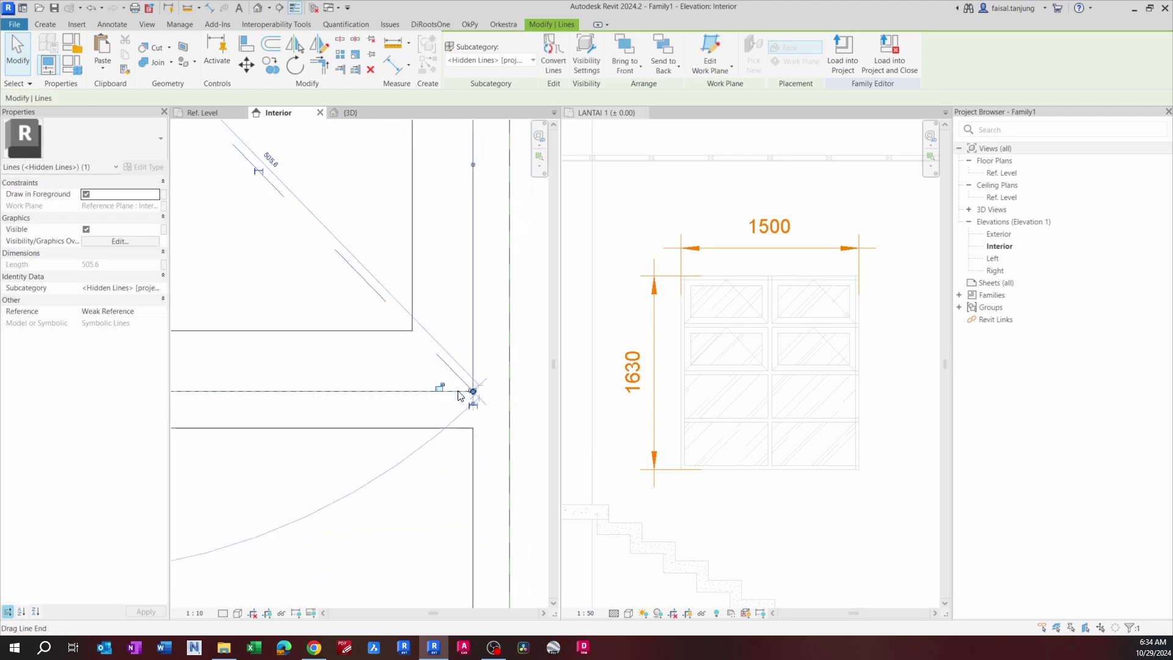
Step: Shorten the left diagonal opening line of the second-row right pane so it ends at the sash's lower-left corner
{"action": "middle_click_drag", "start_coordinate": [448, 392], "coordinate": [518, 357]}
{"action": "scroll", "coordinate": [384, 372], "scroll_direction": "up", "scroll_amount": 4}
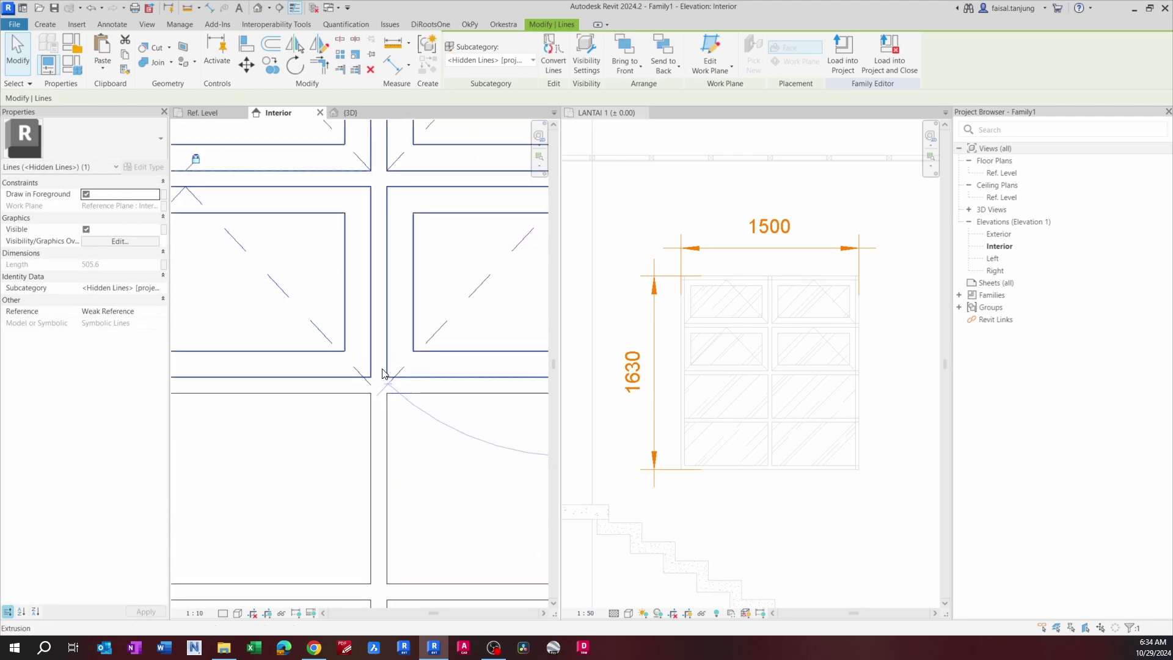
{"action": "left_click", "coordinate": [408, 368]}
{"action": "scroll", "coordinate": [386, 390], "scroll_direction": "up", "scroll_amount": 3}
{"action": "left_click_drag", "start_coordinate": [392, 369], "coordinate": [386, 376]}
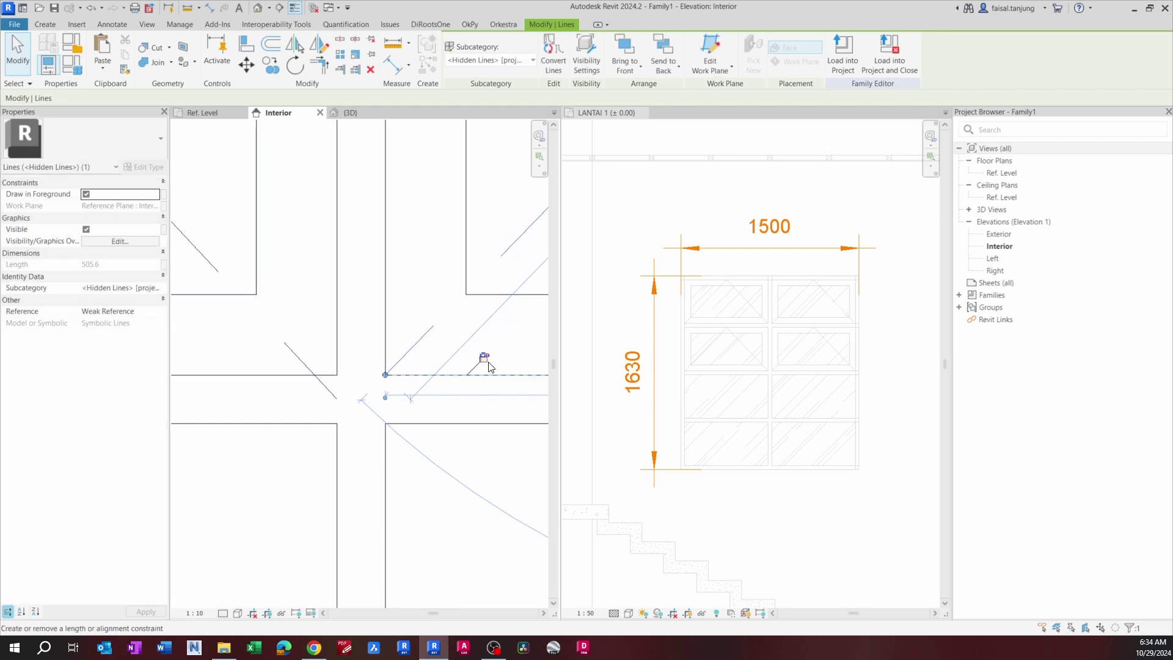
Step: Shorten the right diagonal opening line of the second-row left pane so it ends at the sash's lower-right corner
{"action": "scroll", "coordinate": [479, 367], "scroll_direction": "down", "scroll_amount": 3}
{"action": "middle_click_drag", "start_coordinate": [359, 363], "coordinate": [403, 368]}
{"action": "left_click", "coordinate": [430, 363]}
{"action": "scroll", "coordinate": [445, 386], "scroll_direction": "up", "scroll_amount": 2}
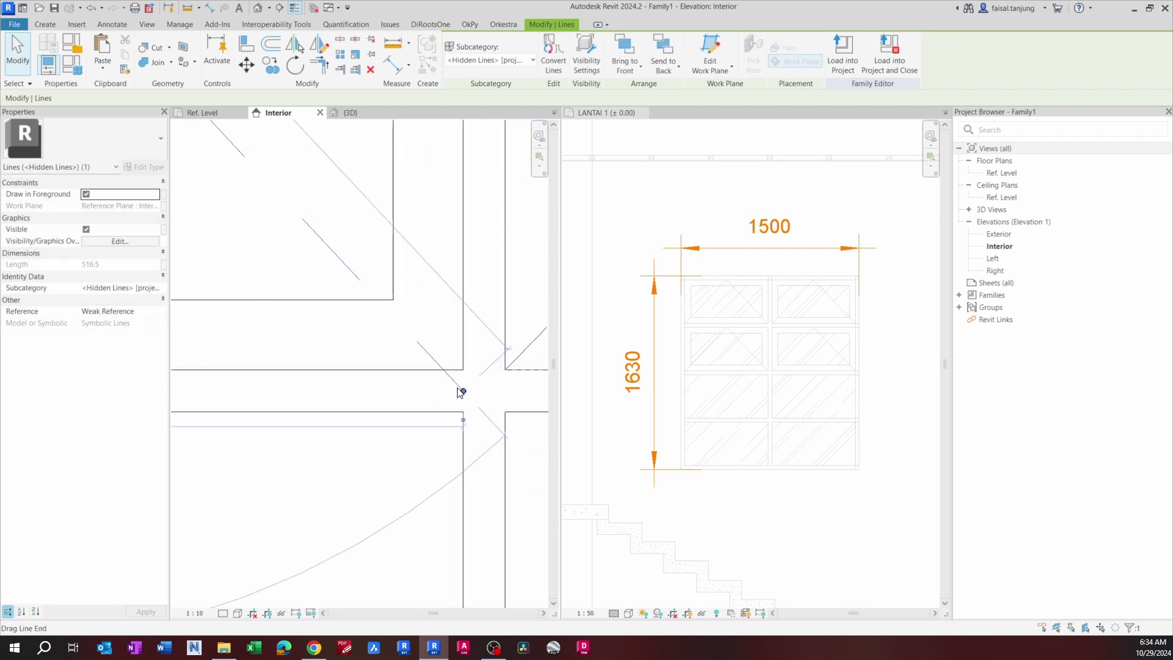
{"action": "left_click_drag", "start_coordinate": [463, 391], "coordinate": [462, 370]}
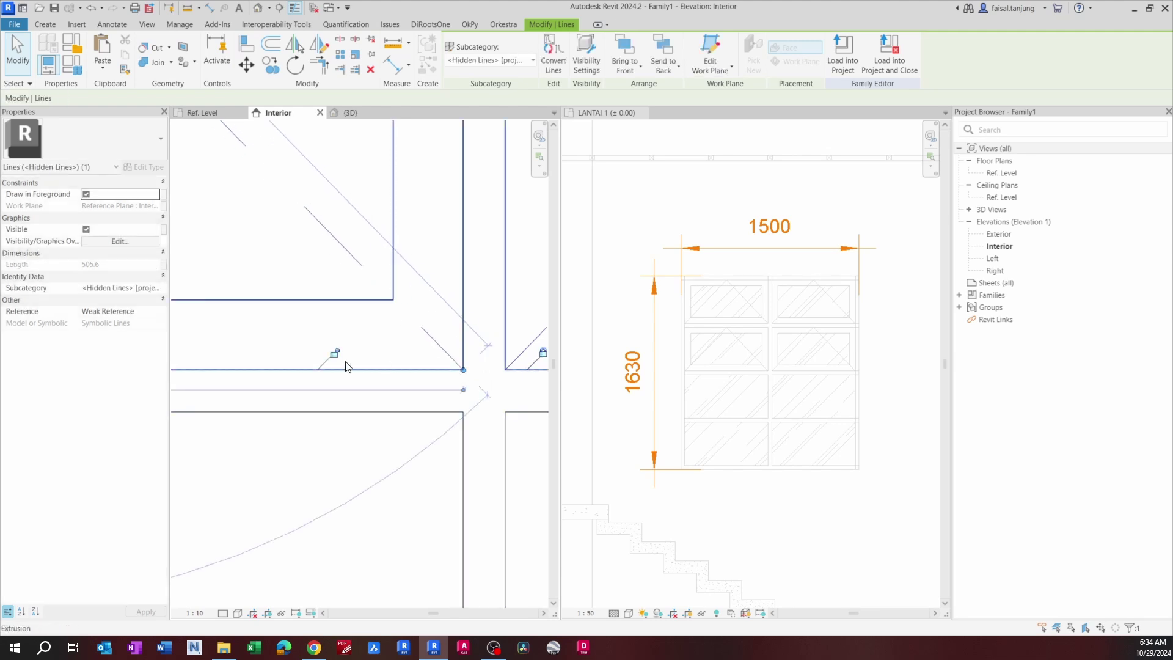
Step: Shorten the left diagonal opening line of the second-row left pane so it ends at the sash's lower-left corner
{"action": "scroll", "coordinate": [337, 357], "scroll_direction": "down", "scroll_amount": 6}
{"action": "middle_click_drag", "start_coordinate": [259, 351], "coordinate": [455, 384]}
{"action": "scroll", "coordinate": [339, 372], "scroll_direction": "up", "scroll_amount": 2}
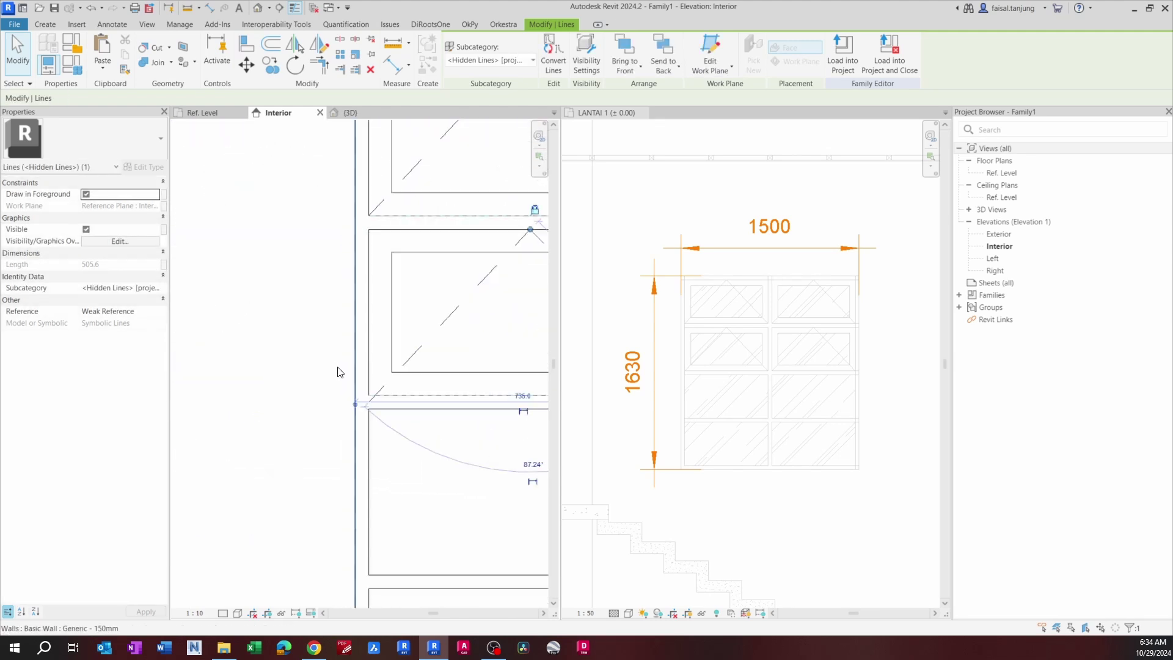
{"action": "left_click", "coordinate": [401, 368]}
{"action": "scroll", "coordinate": [369, 416], "scroll_direction": "up", "scroll_amount": 2}
{"action": "scroll", "coordinate": [368, 419], "scroll_direction": "up", "scroll_amount": 2}
{"action": "left_click_drag", "start_coordinate": [367, 388], "coordinate": [370, 365]}
{"action": "scroll", "coordinate": [397, 360], "scroll_direction": "down", "scroll_amount": 2}
{"action": "left_click", "coordinate": [397, 360]}
{"action": "key", "text": "Escape"}
Step: Save the window family as Jendela 002 in the Downloads folder, accepting the file save options
{"action": "scroll", "coordinate": [387, 333], "scroll_direction": "down", "scroll_amount": 6}
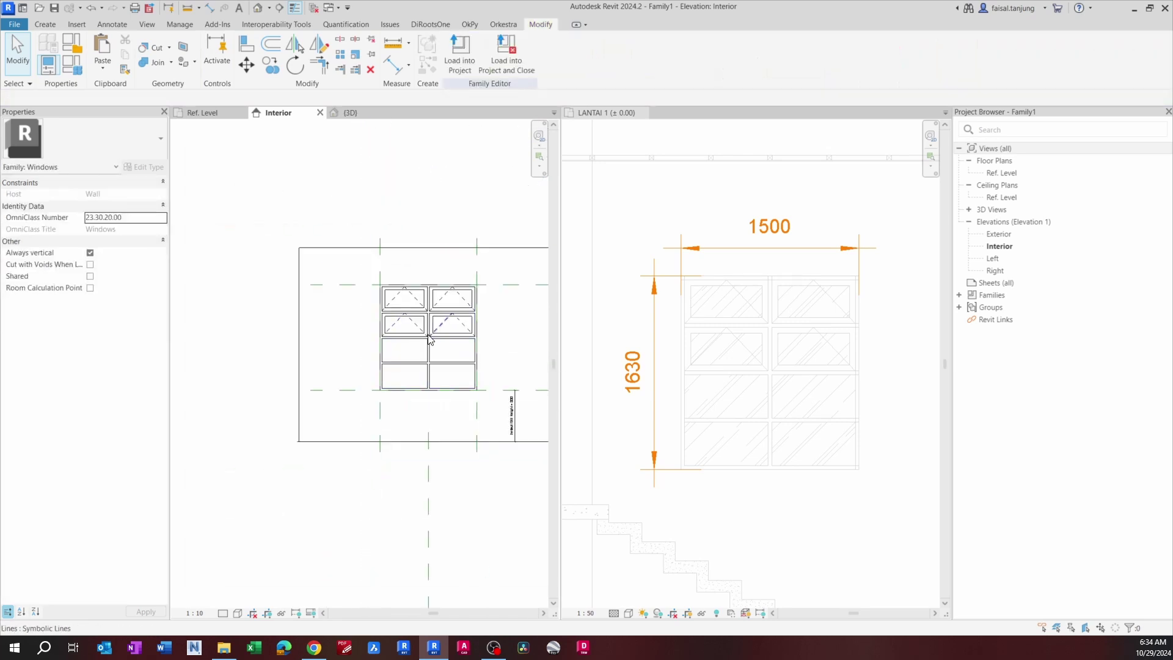
{"action": "middle_click_drag", "start_coordinate": [338, 343], "coordinate": [247, 349]}
{"action": "scroll", "coordinate": [332, 335], "scroll_direction": "up", "scroll_amount": 1}
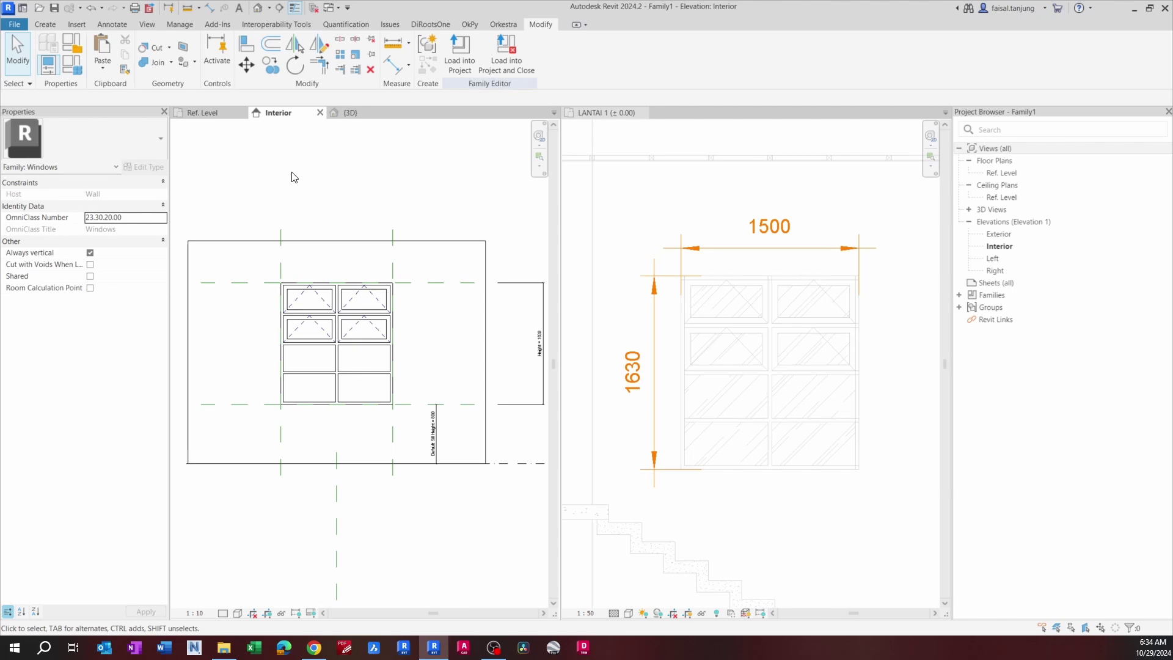
{"action": "key", "text": "ctrl+s"}
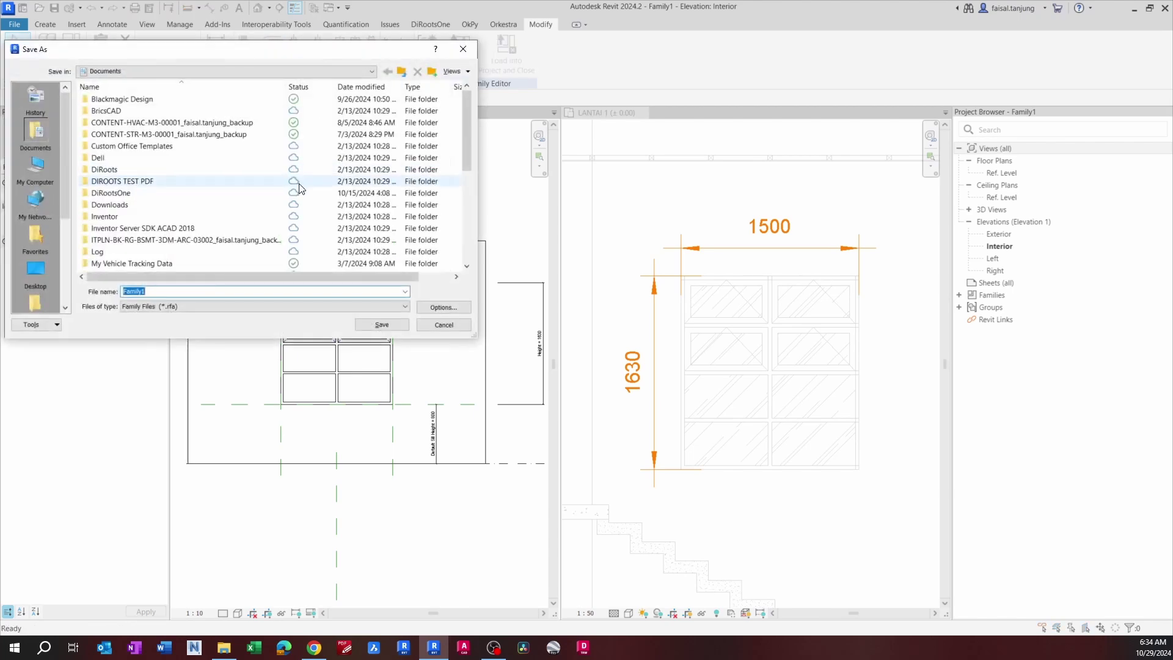
{"action": "left_click", "coordinate": [49, 170]}
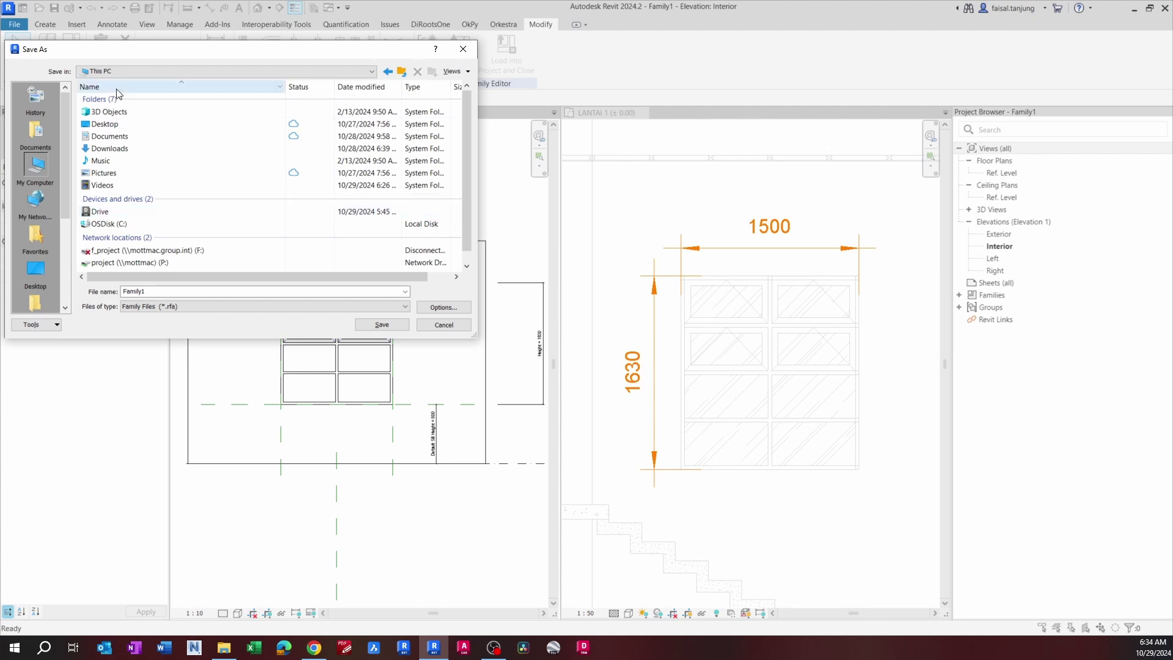
{"action": "double_click", "coordinate": [124, 148]}
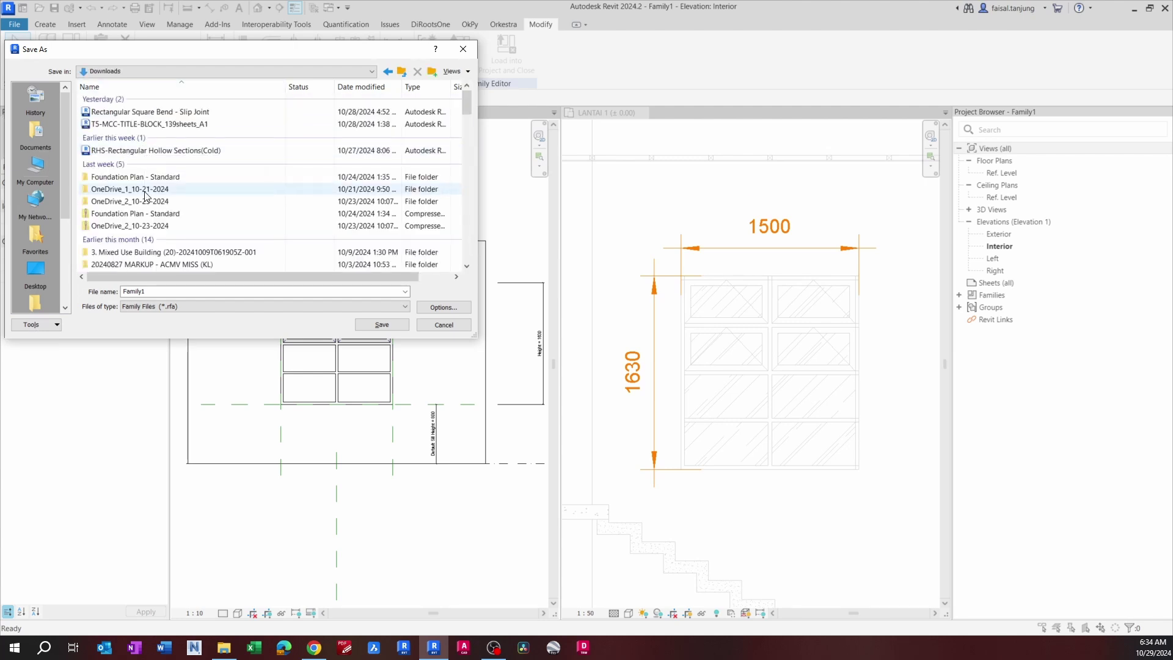
{"action": "double_click", "coordinate": [178, 290]}
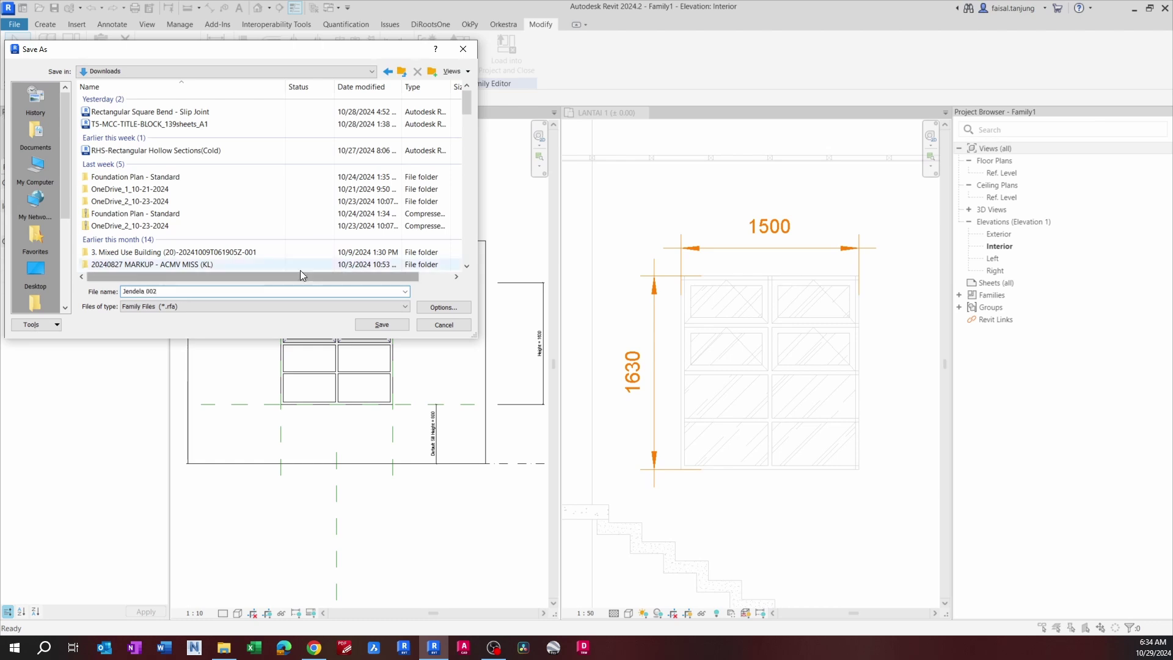
{"action": "left_click", "coordinate": [465, 306]}
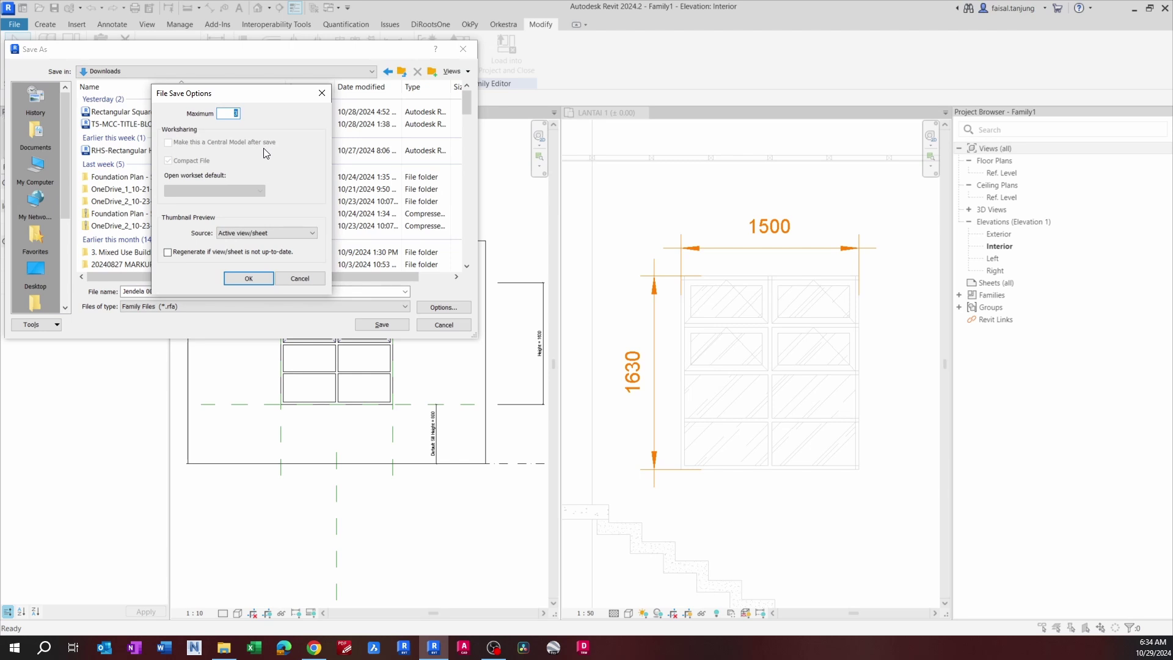
{"action": "left_click", "coordinate": [248, 278]}
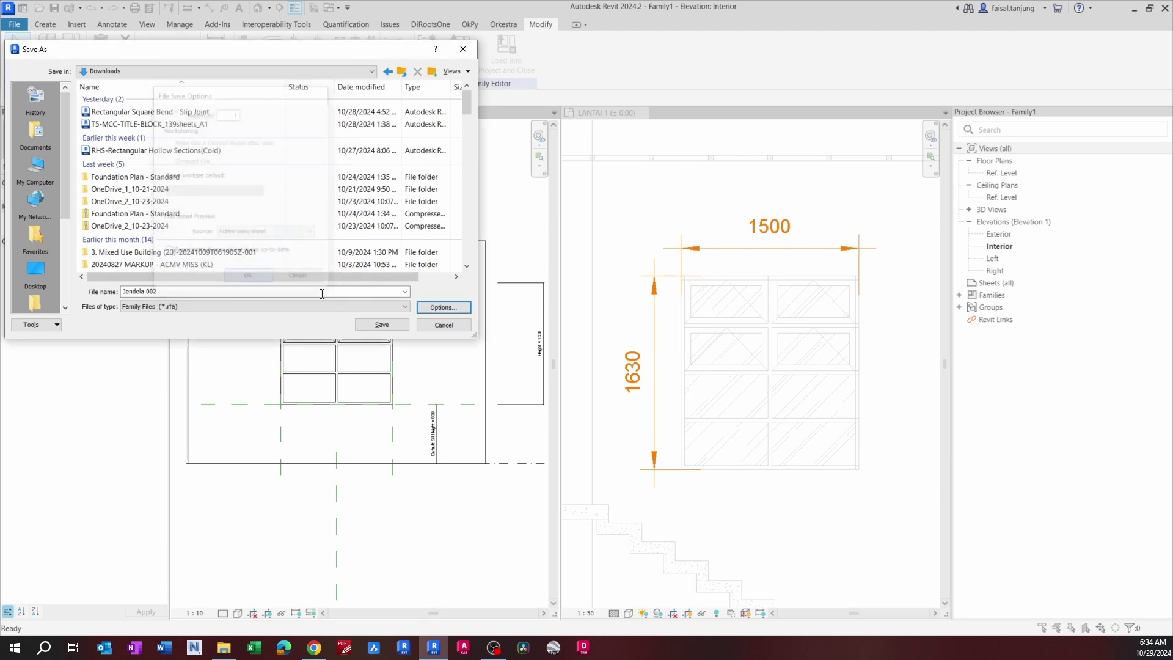
{"action": "left_click", "coordinate": [382, 324]}
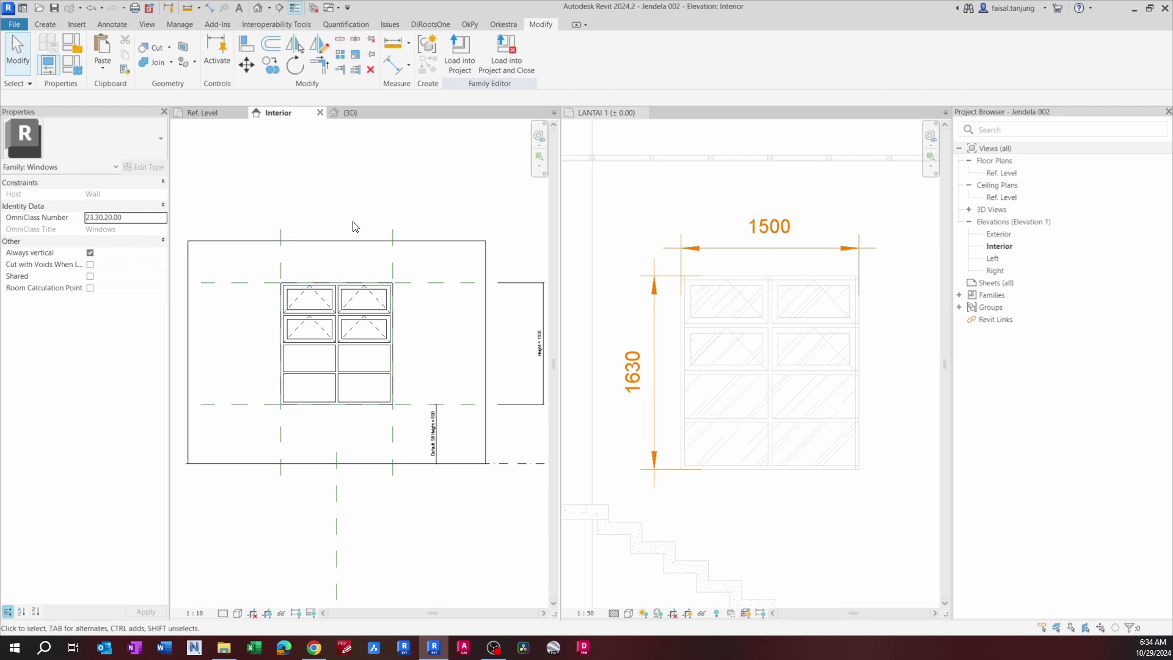
Step: Close the inactive views and load the Jendela 002 family into the project
{"action": "middle_click_drag", "start_coordinate": [337, 182], "coordinate": [375, 181]}
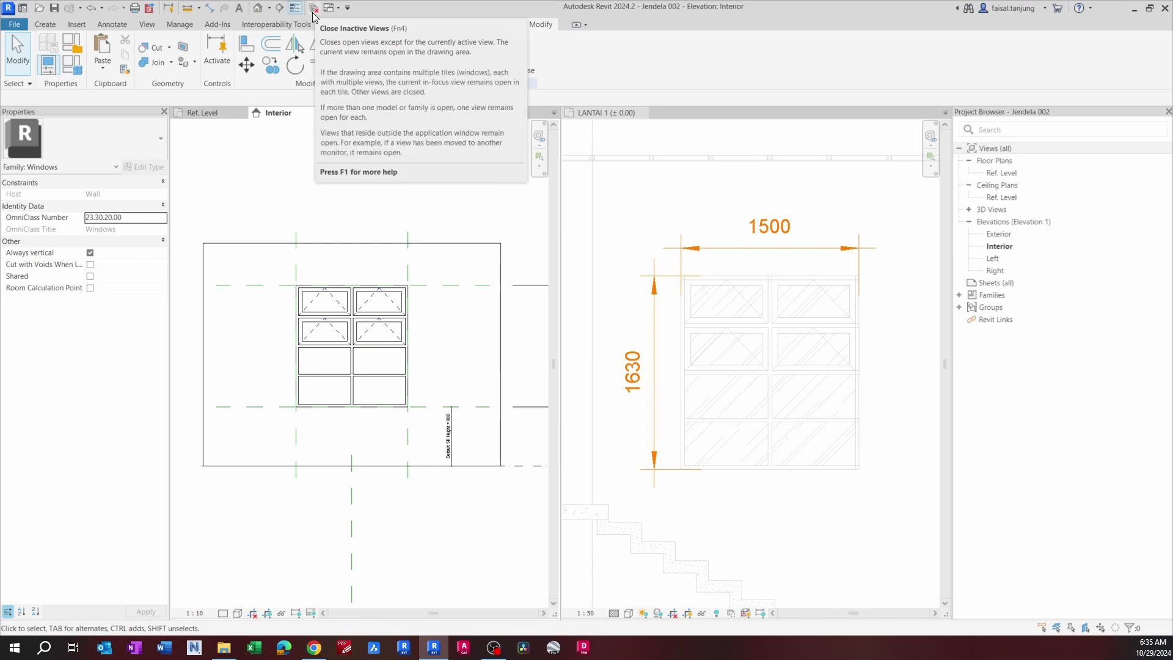
{"action": "left_click", "coordinate": [313, 13]}
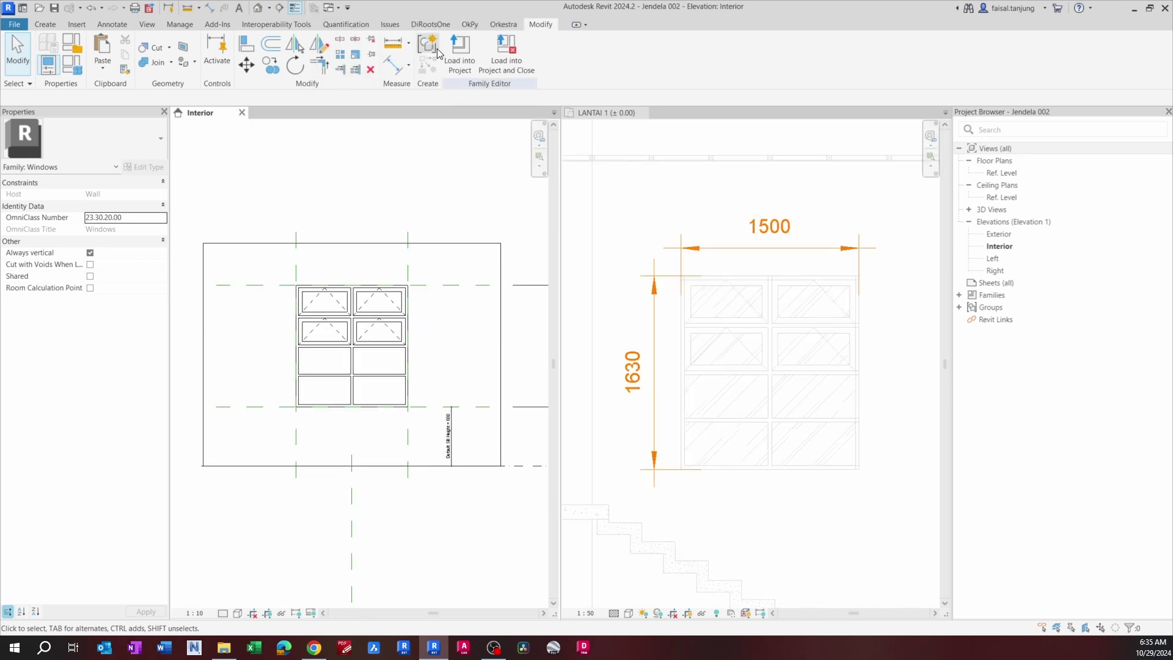
{"action": "left_click", "coordinate": [457, 54]}
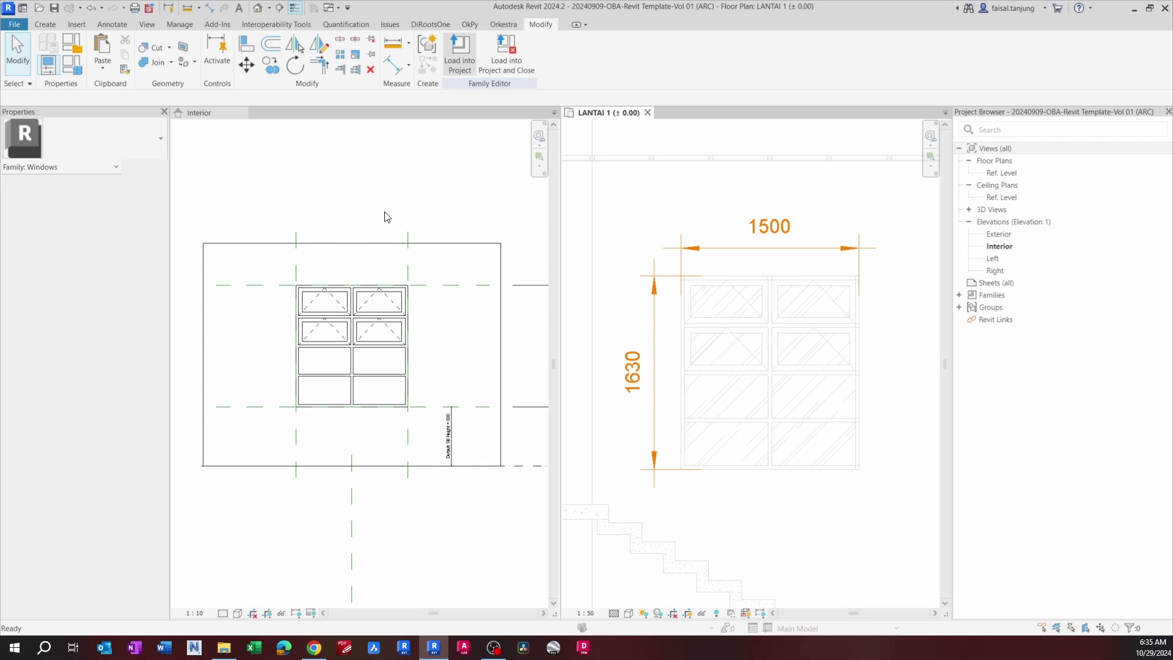
Step: Place a Jendela 002 window on the upper-floor wall next to the wooden door in the 3D view
{"action": "scroll", "coordinate": [690, 295], "scroll_direction": "down", "scroll_amount": 6}
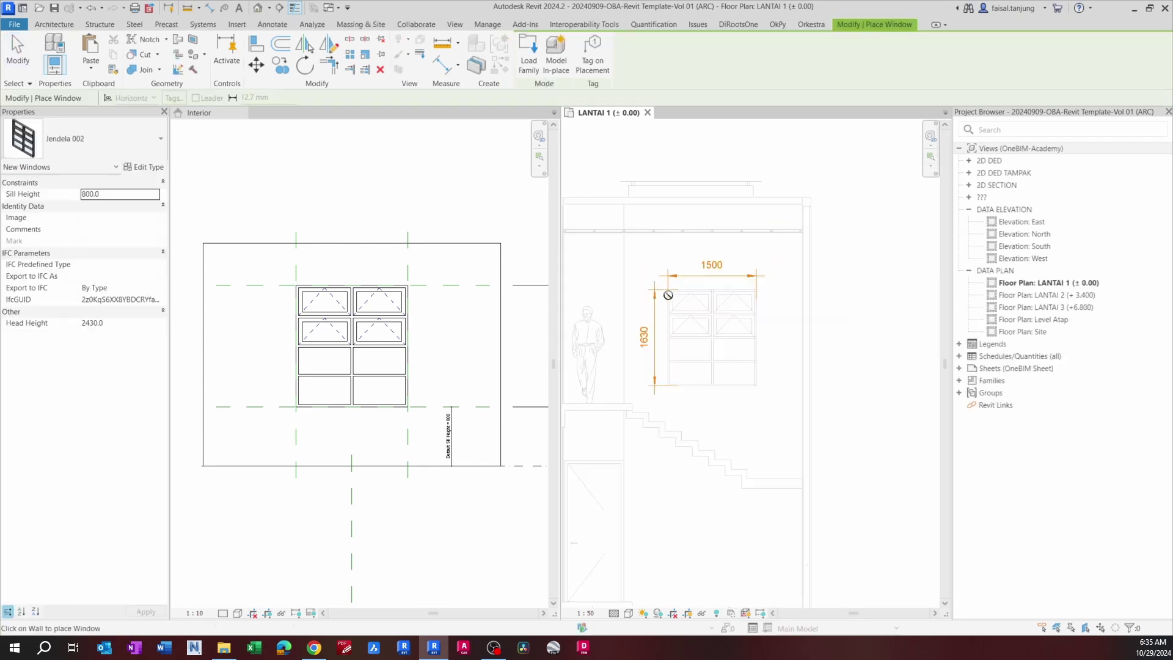
{"action": "middle_click_drag", "start_coordinate": [686, 276], "coordinate": [708, 269]}
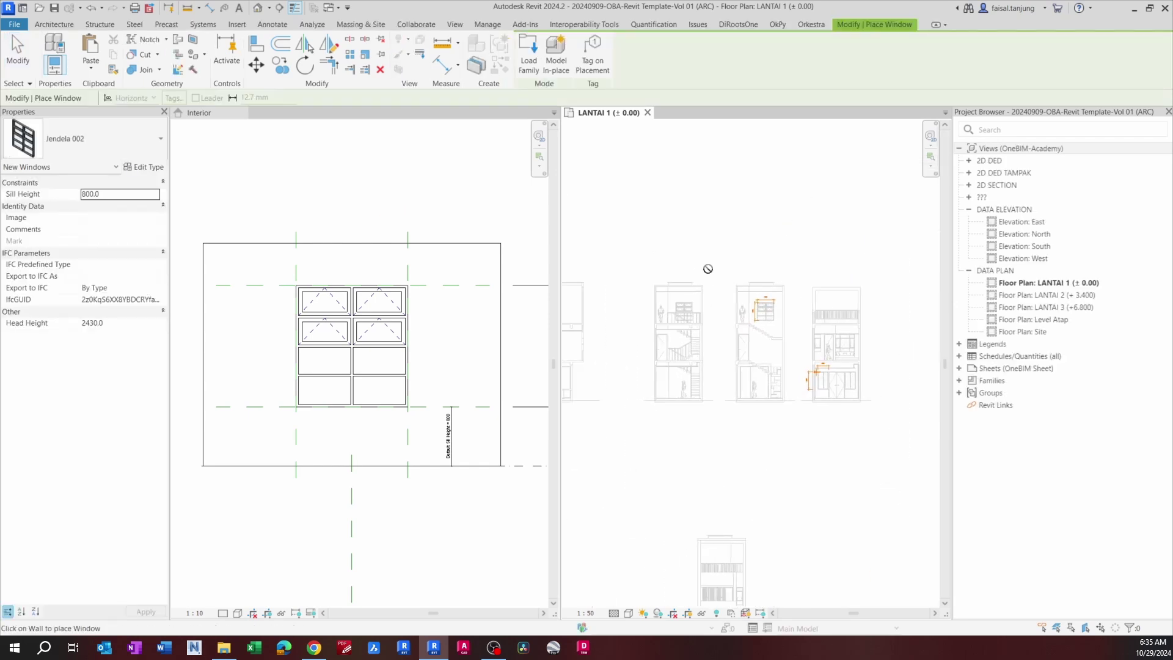
{"action": "key", "text": "3"}
{"action": "key", "text": "d"}
{"action": "scroll", "coordinate": [719, 285], "scroll_direction": "up", "scroll_amount": 5}
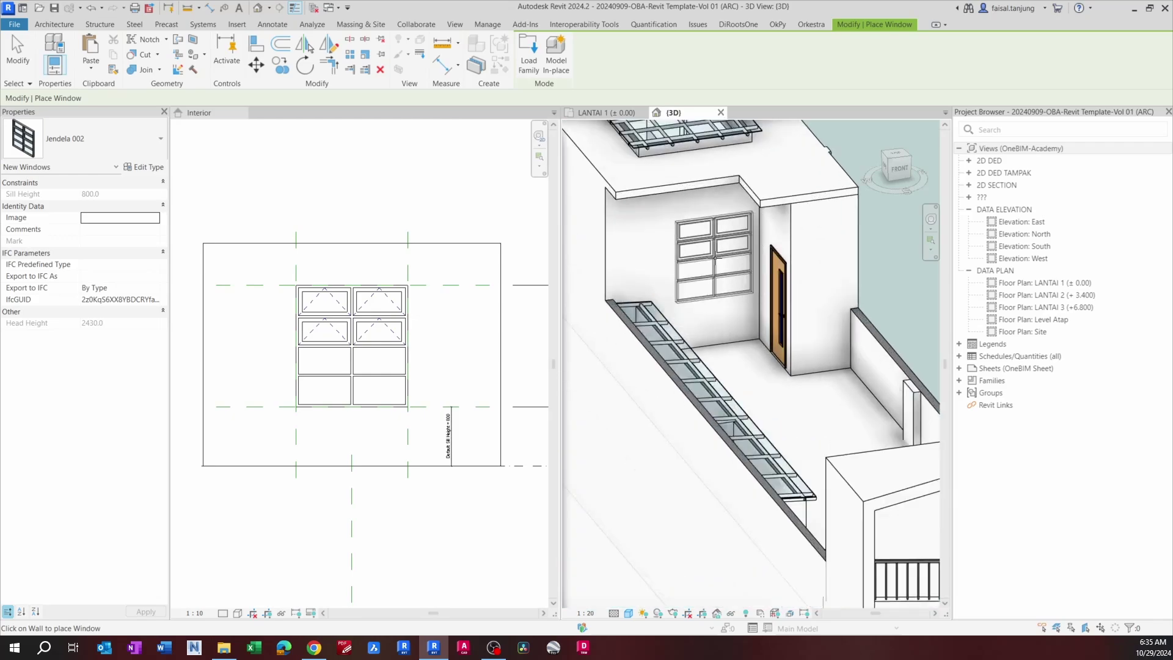
{"action": "left_click", "coordinate": [699, 308]}
{"action": "key", "text": "Escape"}
{"action": "key", "text": "Escape"}
{"action": "scroll", "coordinate": [697, 311], "scroll_direction": "up", "scroll_amount": 2}
{"action": "middle_click_drag", "start_coordinate": [697, 311], "coordinate": [669, 322], "text": "shift"}
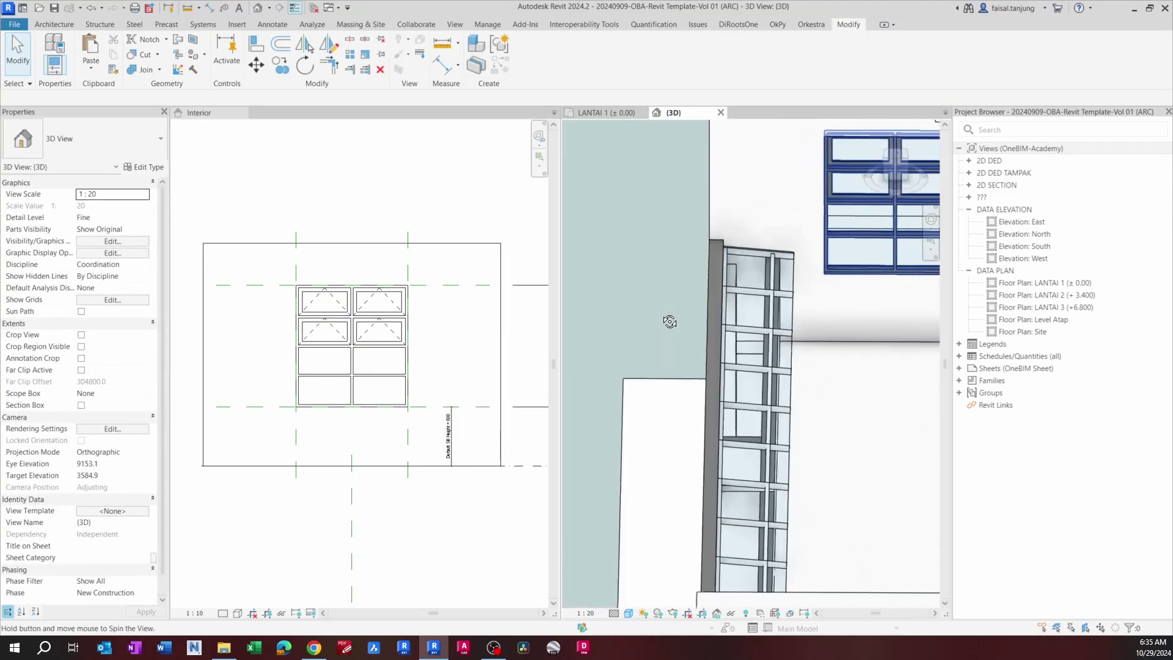
{"action": "middle_click_drag", "start_coordinate": [770, 290], "coordinate": [831, 392]}
{"action": "left_click", "coordinate": [743, 340]}
{"action": "scroll", "coordinate": [806, 331], "scroll_direction": "up", "scroll_amount": 2}
{"action": "key", "text": "Escape"}
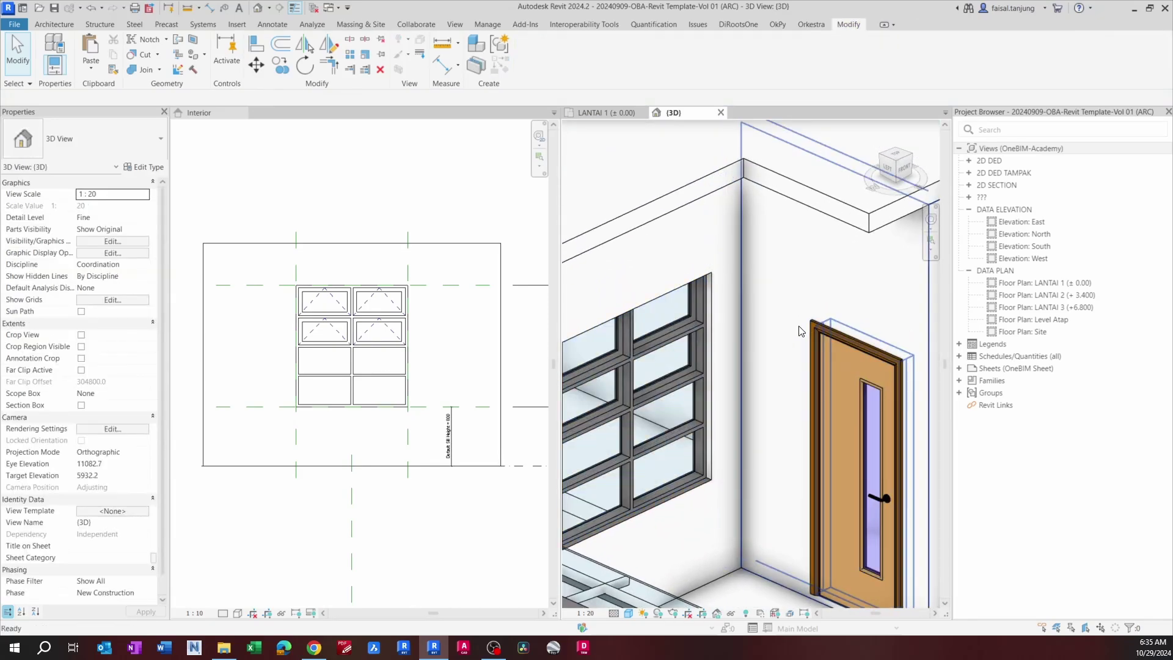
{"action": "key", "text": "l"}
{"action": "scroll", "coordinate": [801, 331], "scroll_direction": "up", "scroll_amount": 3}
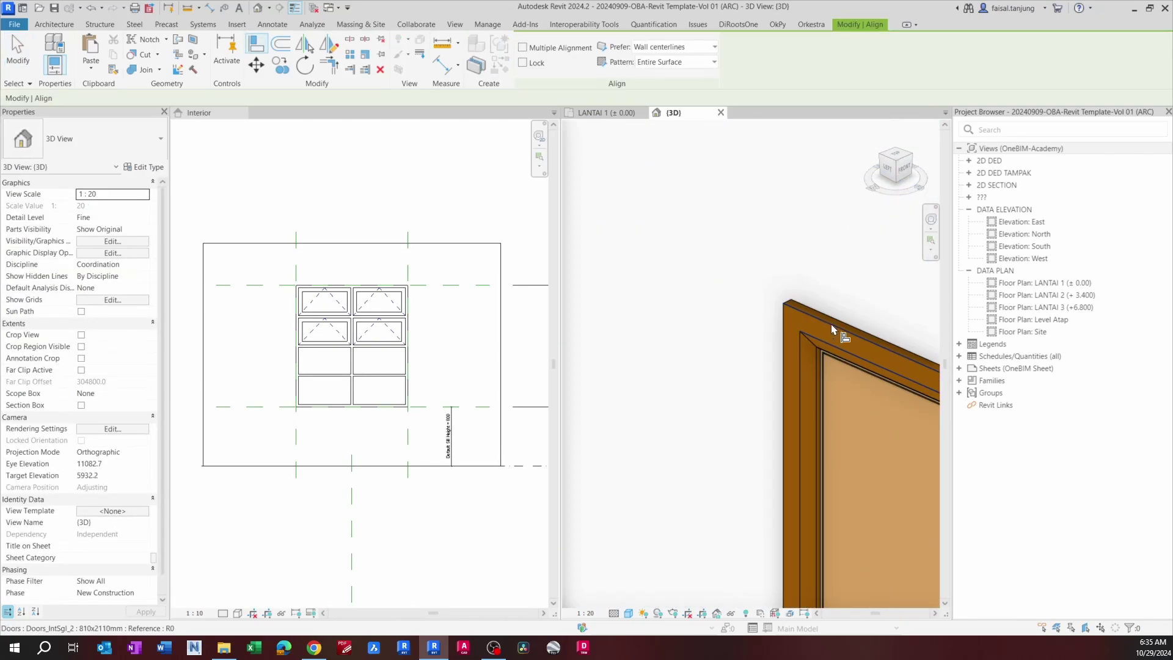
{"action": "scroll", "coordinate": [831, 330], "scroll_direction": "down", "scroll_amount": 4}
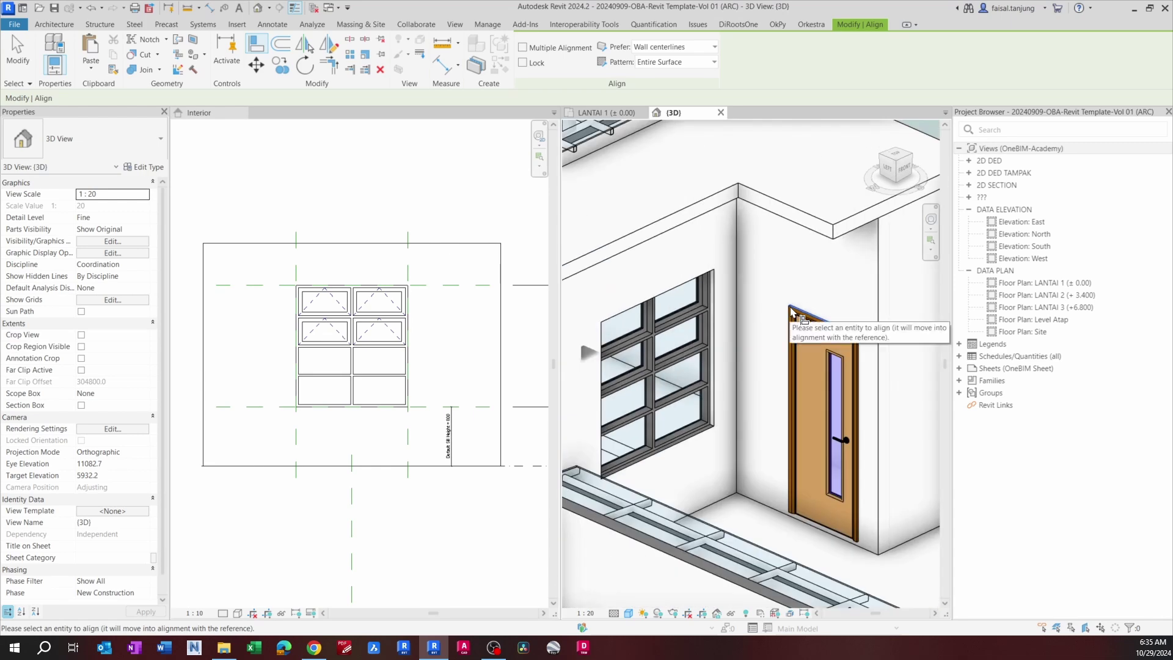
{"action": "key", "text": "Escape"}
Step: Align the top of the Jendela 002 window with the top face of the wooden door's frame
{"action": "scroll", "coordinate": [791, 311], "scroll_direction": "up", "scroll_amount": 2}
{"action": "key", "text": "l"}
{"action": "scroll", "coordinate": [791, 311], "scroll_direction": "up", "scroll_amount": 3}
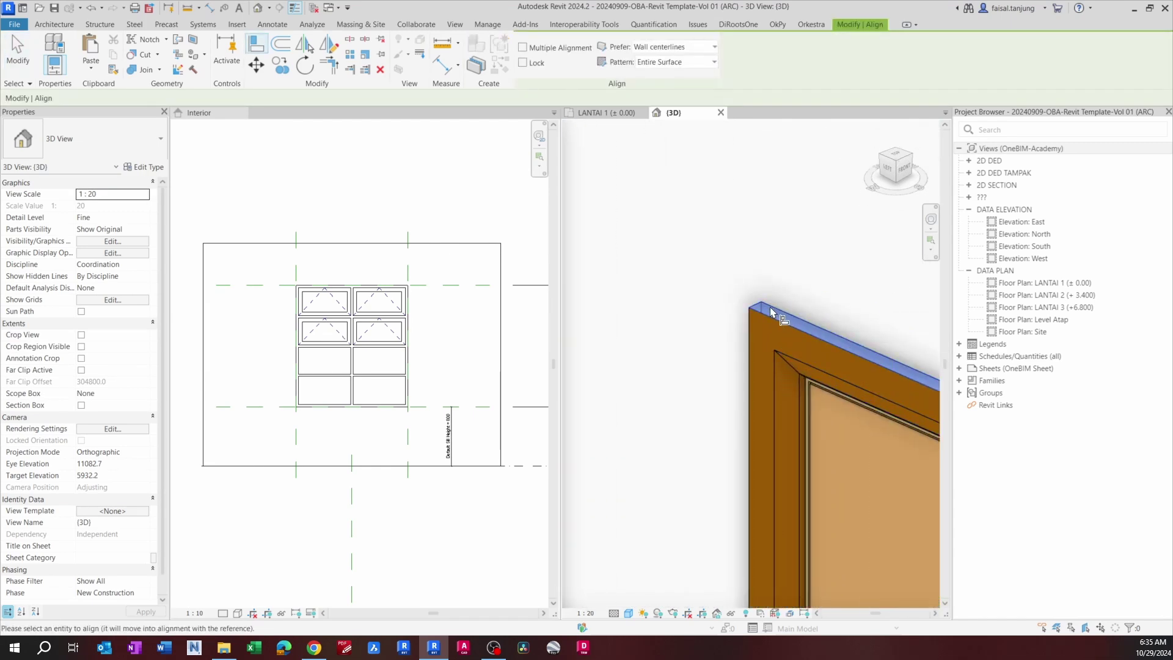
{"action": "scroll", "coordinate": [749, 299], "scroll_direction": "down", "scroll_amount": 5}
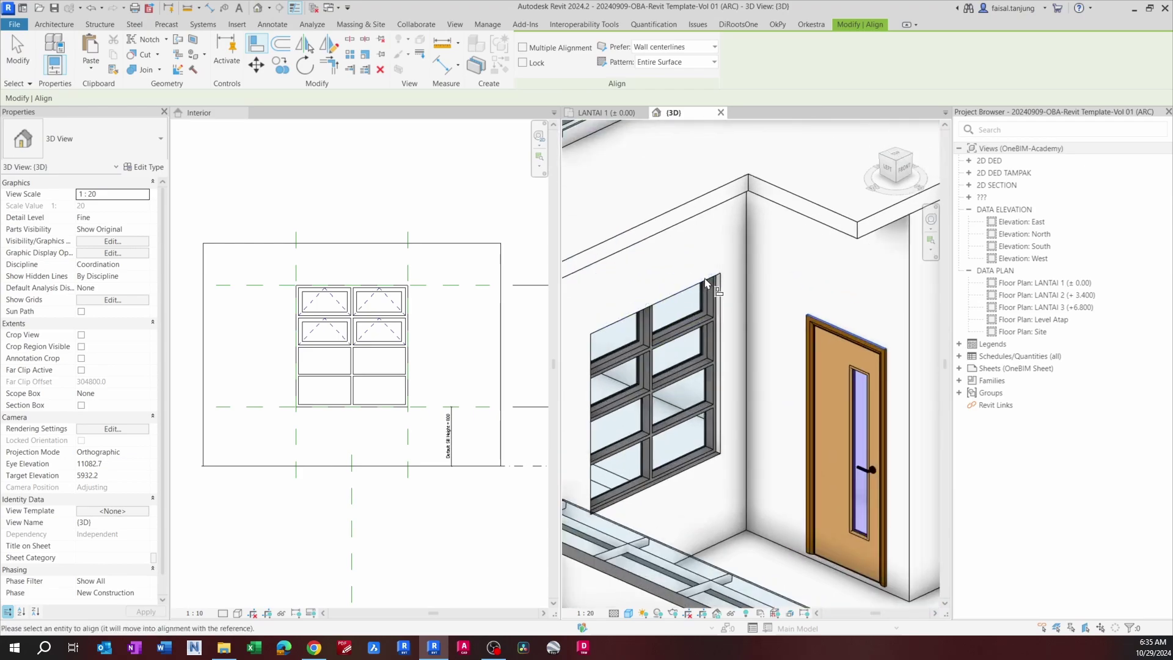
{"action": "left_click", "coordinate": [708, 286]}
{"action": "key", "text": "Escape"}
Step: Review the type parameters of the placed Jendela 002 window, including its height and width
{"action": "middle_click_drag", "start_coordinate": [709, 297], "coordinate": [687, 357], "text": "shift"}
{"action": "left_click", "coordinate": [693, 368]}
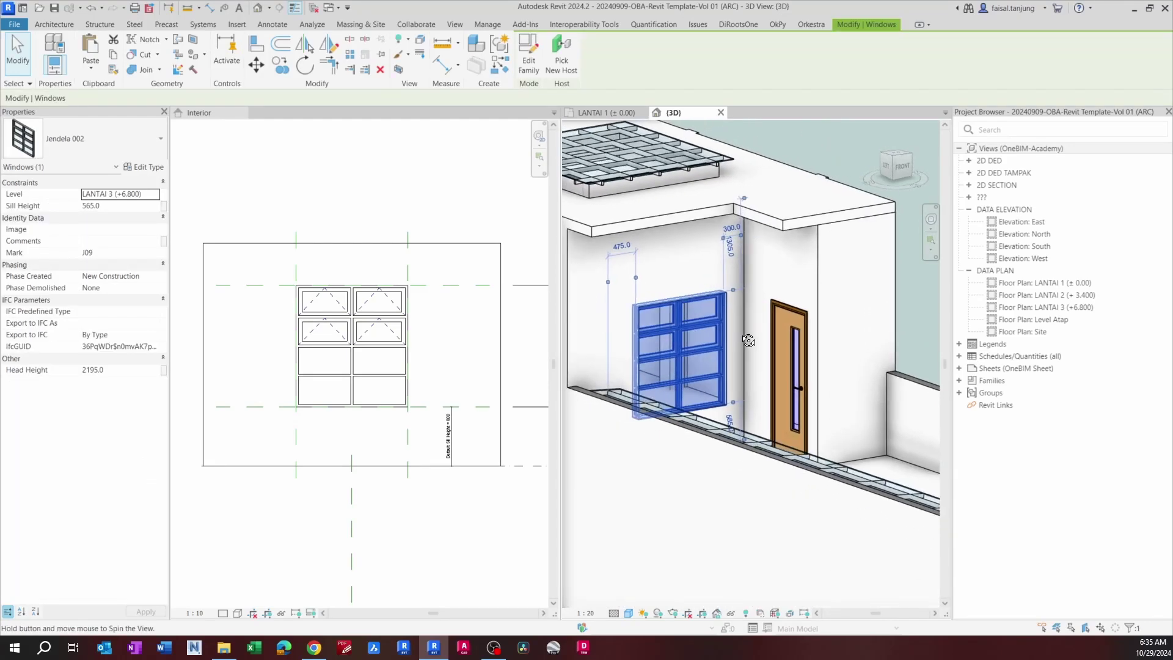
{"action": "left_click", "coordinate": [152, 168]}
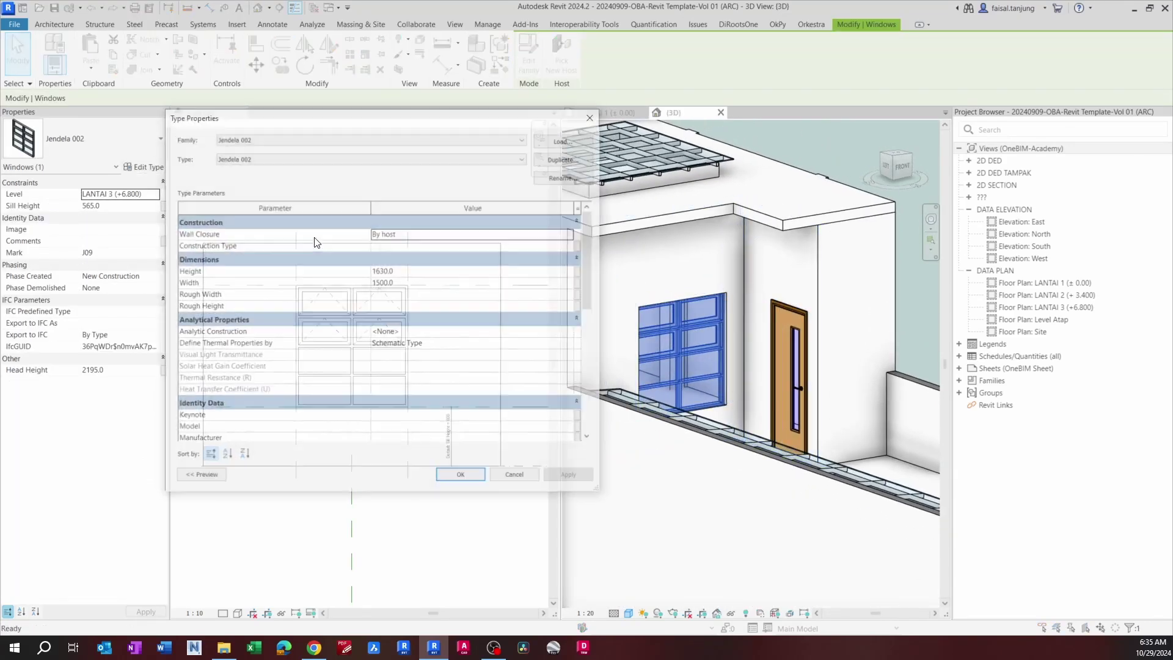
{"action": "scroll", "coordinate": [442, 314], "scroll_direction": "down", "scroll_amount": 8}
{"action": "scroll", "coordinate": [449, 326], "scroll_direction": "up", "scroll_amount": 8}
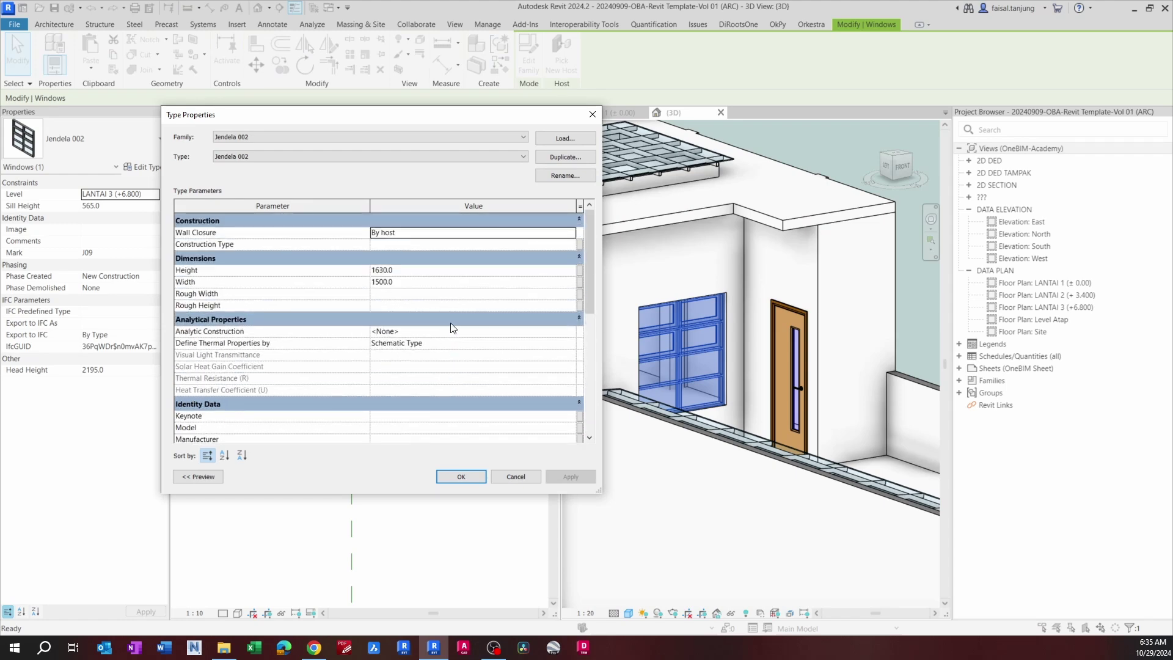
{"action": "key", "text": "Escape"}
{"action": "key", "text": "Escape"}
Step: Examine the properties of the glass pane and frame extrusions in the Jendela 002 family's Interior elevation
{"action": "left_click", "coordinate": [690, 331]}
{"action": "left_click", "coordinate": [343, 219]}
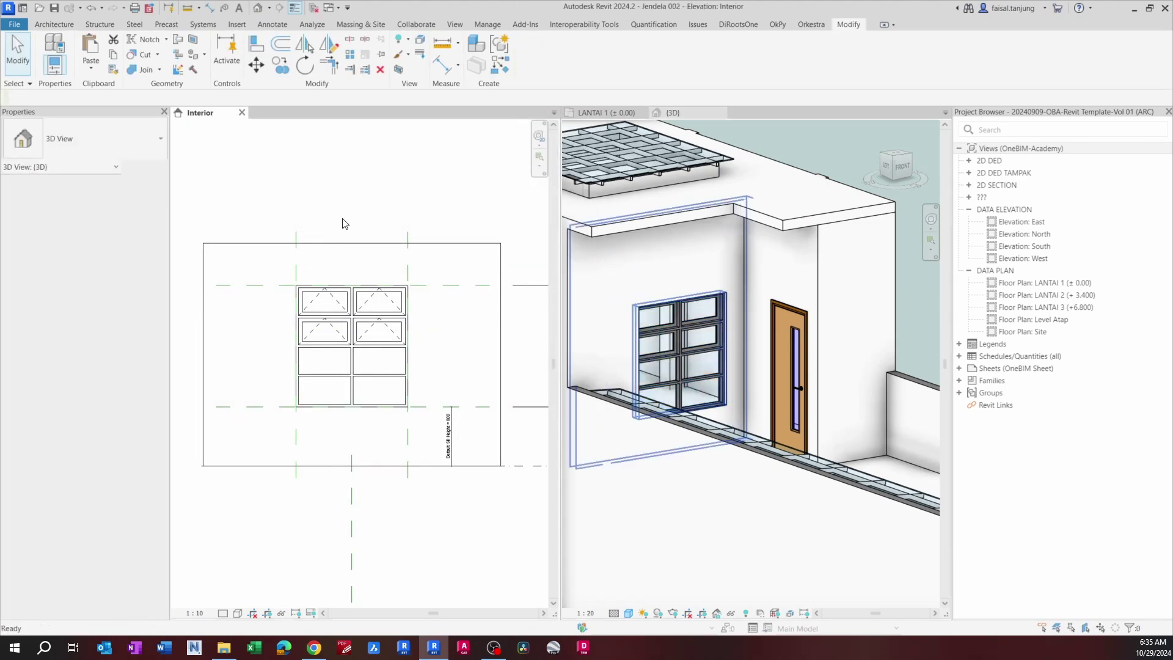
{"action": "scroll", "coordinate": [352, 351], "scroll_direction": "up", "scroll_amount": 4}
{"action": "left_click", "coordinate": [353, 358]}
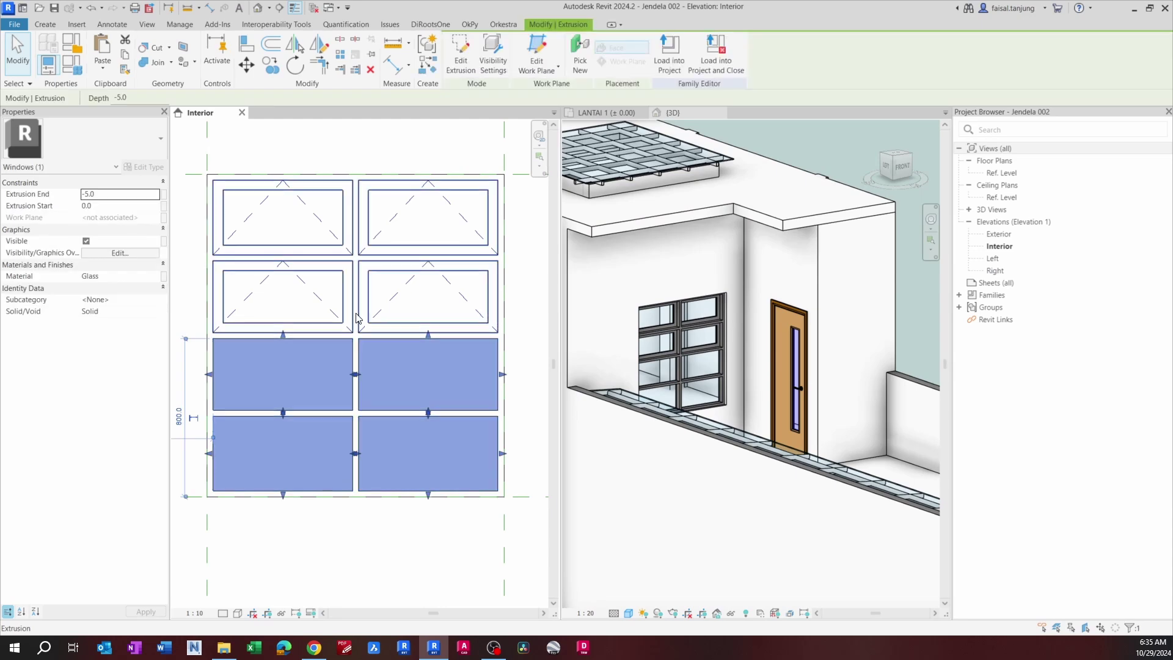
{"action": "key", "text": "Escape"}
{"action": "scroll", "coordinate": [352, 315], "scroll_direction": "up", "scroll_amount": 2}
{"action": "scroll", "coordinate": [352, 324], "scroll_direction": "down", "scroll_amount": 2}
{"action": "left_click", "coordinate": [359, 331]}
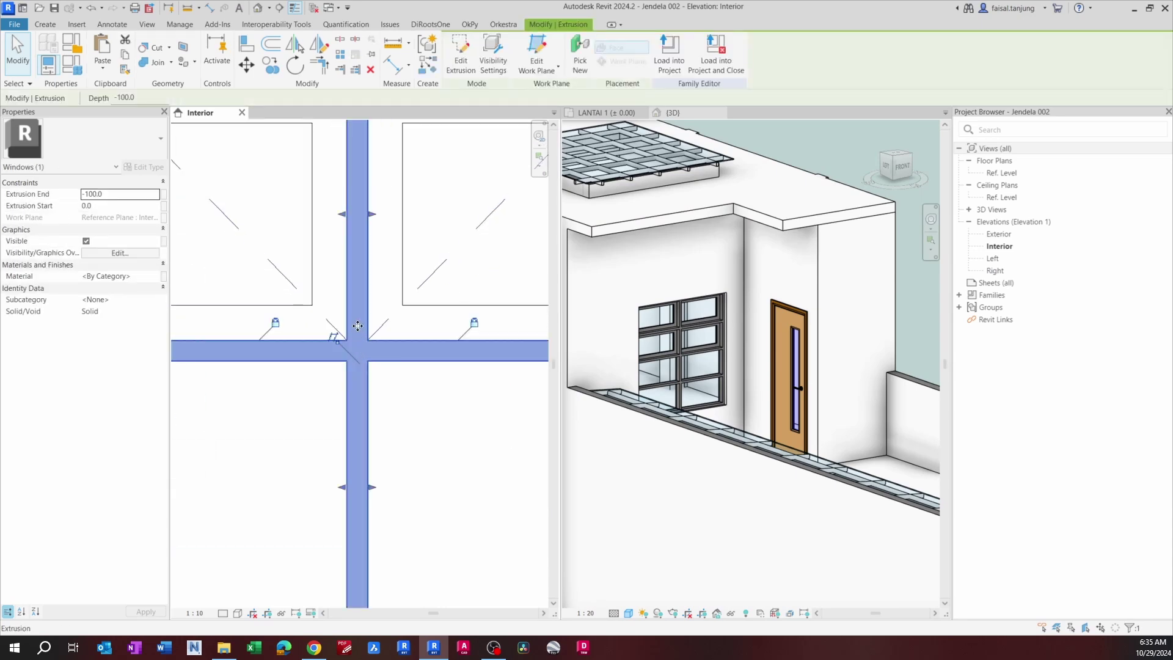
{"action": "scroll", "coordinate": [360, 331], "scroll_direction": "down", "scroll_amount": 2}
{"action": "middle_click_drag", "start_coordinate": [357, 328], "coordinate": [377, 330]}
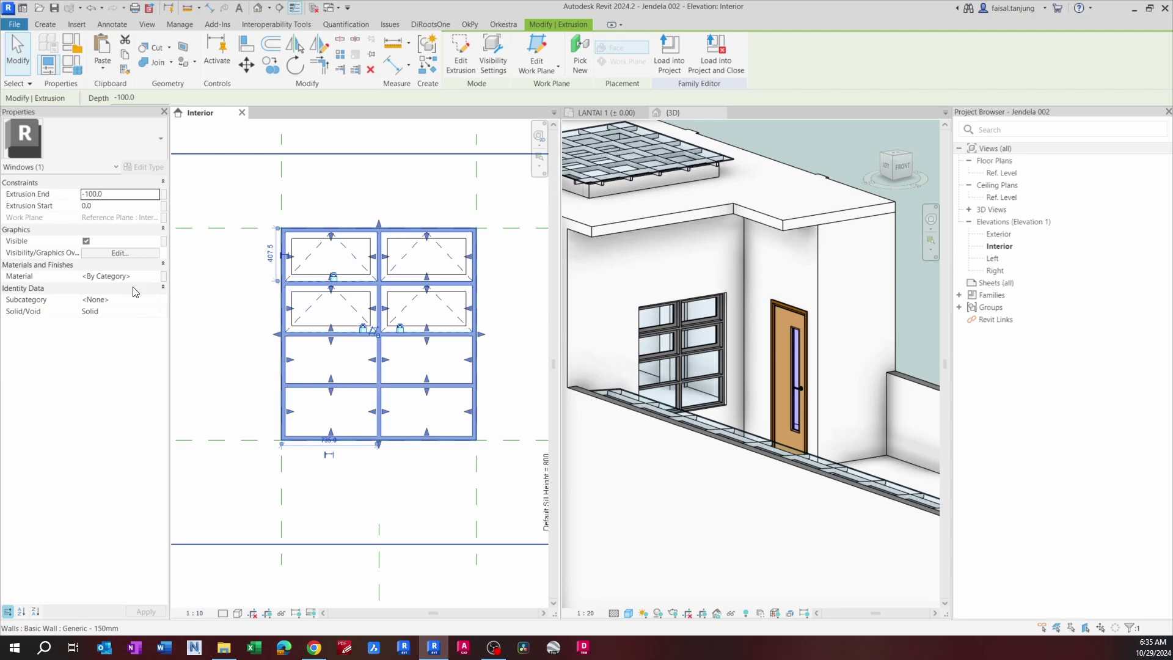
{"action": "key", "text": "Escape"}
{"action": "left_click", "coordinate": [690, 348]}
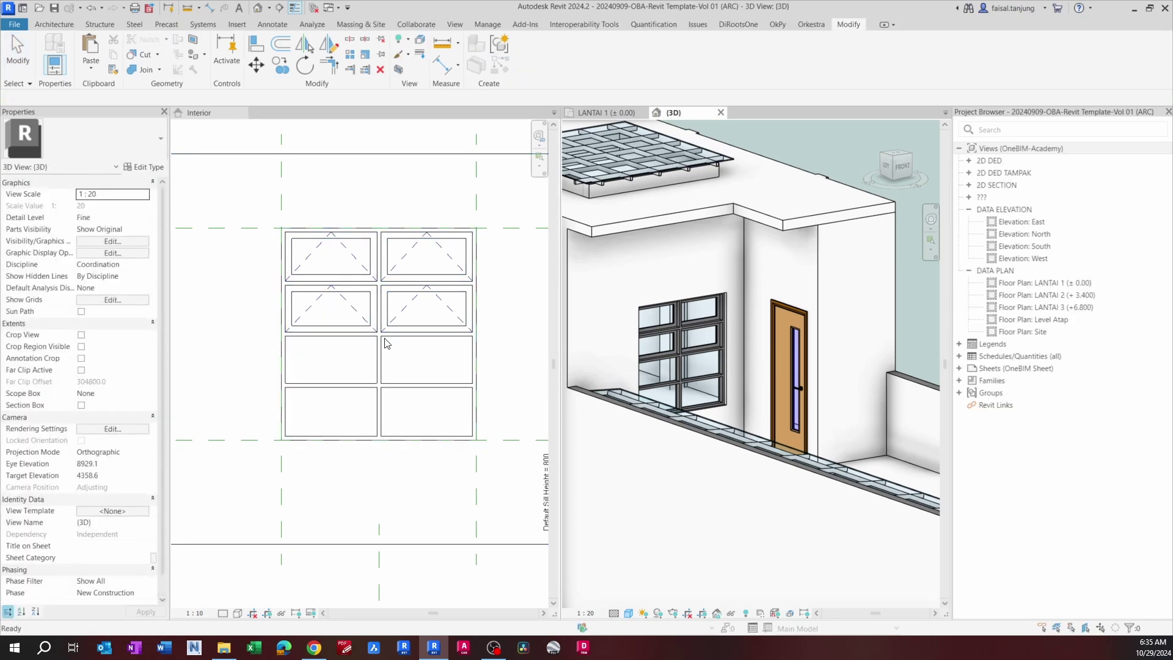
Step: Examine the materials available for the frame extrusion of the Jendela 002 family
{"action": "scroll", "coordinate": [387, 342], "scroll_direction": "up", "scroll_amount": 4}
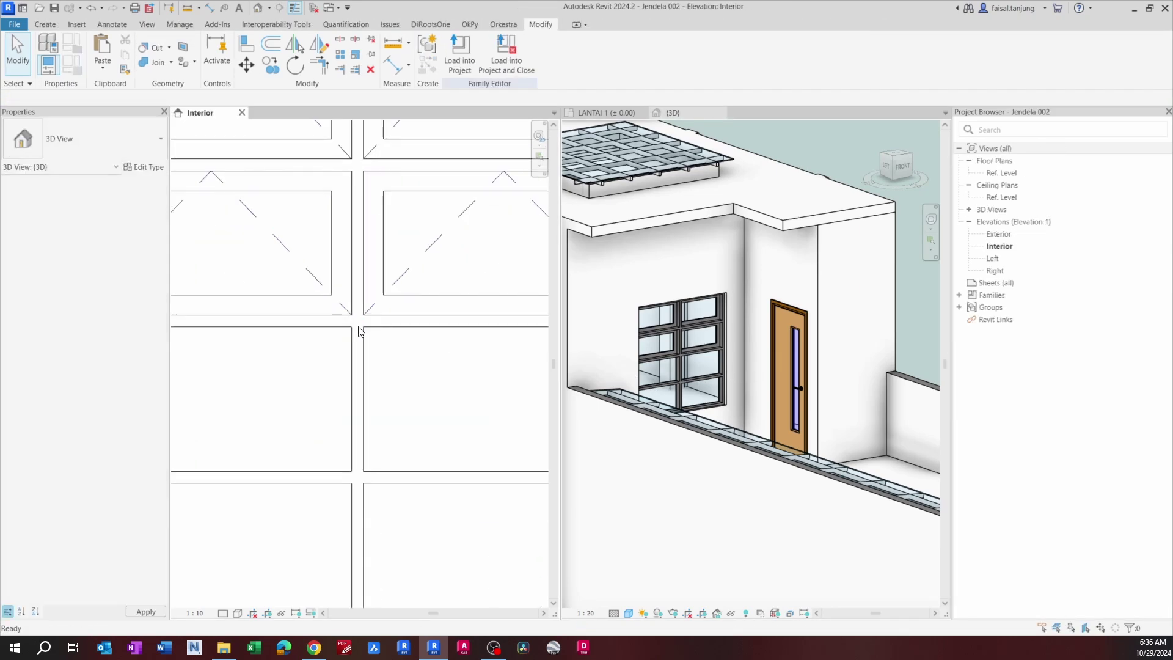
{"action": "scroll", "coordinate": [360, 327], "scroll_direction": "up", "scroll_amount": 2}
{"action": "left_click", "coordinate": [359, 324]}
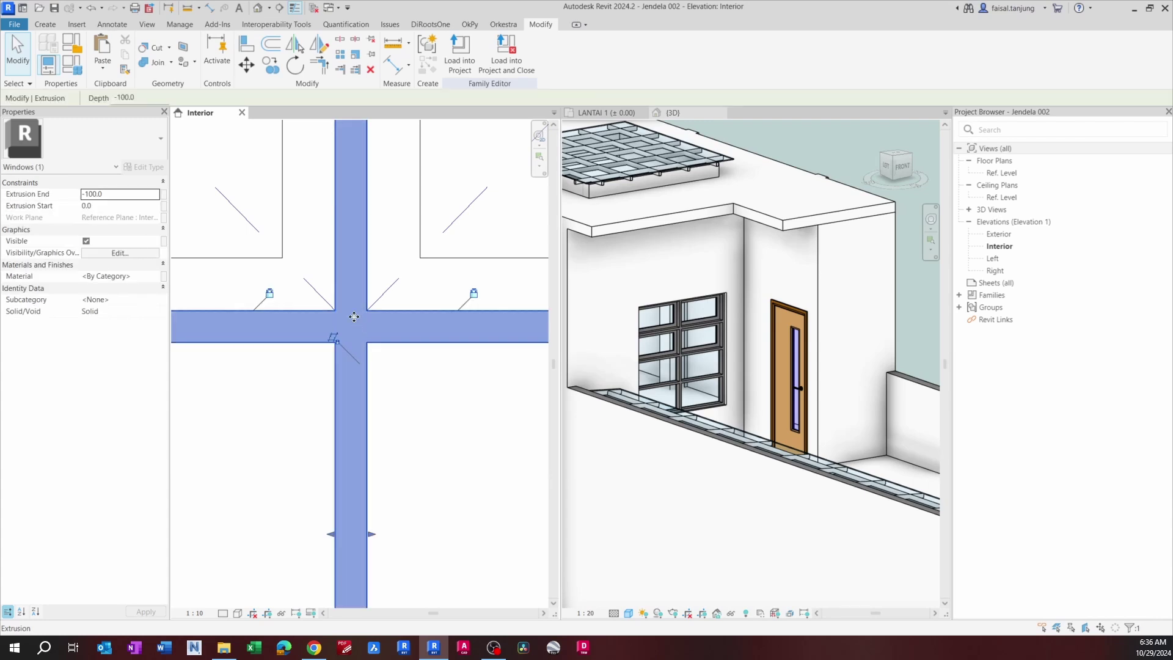
{"action": "left_click", "coordinate": [152, 275]}
{"action": "left_click", "coordinate": [153, 276]}
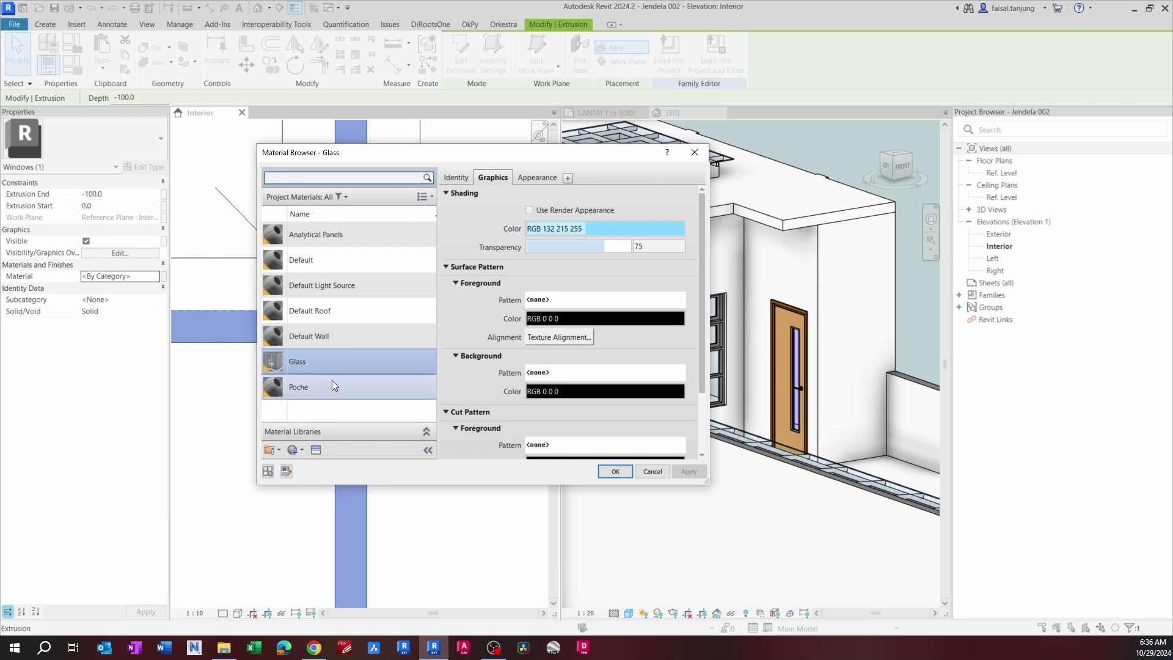
{"action": "key", "text": "Escape"}
{"action": "key", "text": "Escape"}
{"action": "scroll", "coordinate": [351, 336], "scroll_direction": "down", "scroll_amount": 5}
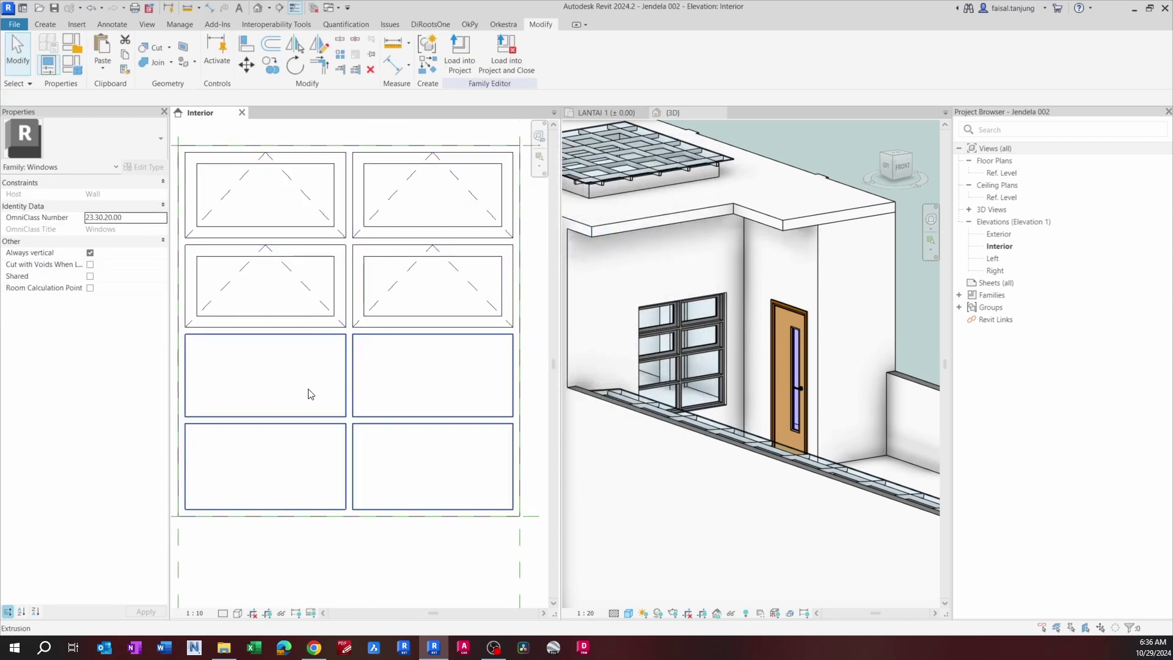
Step: Close the family's Interior elevation and return to the project's 3D view
{"action": "left_click", "coordinate": [308, 391]}
{"action": "left_click", "coordinate": [657, 349]}
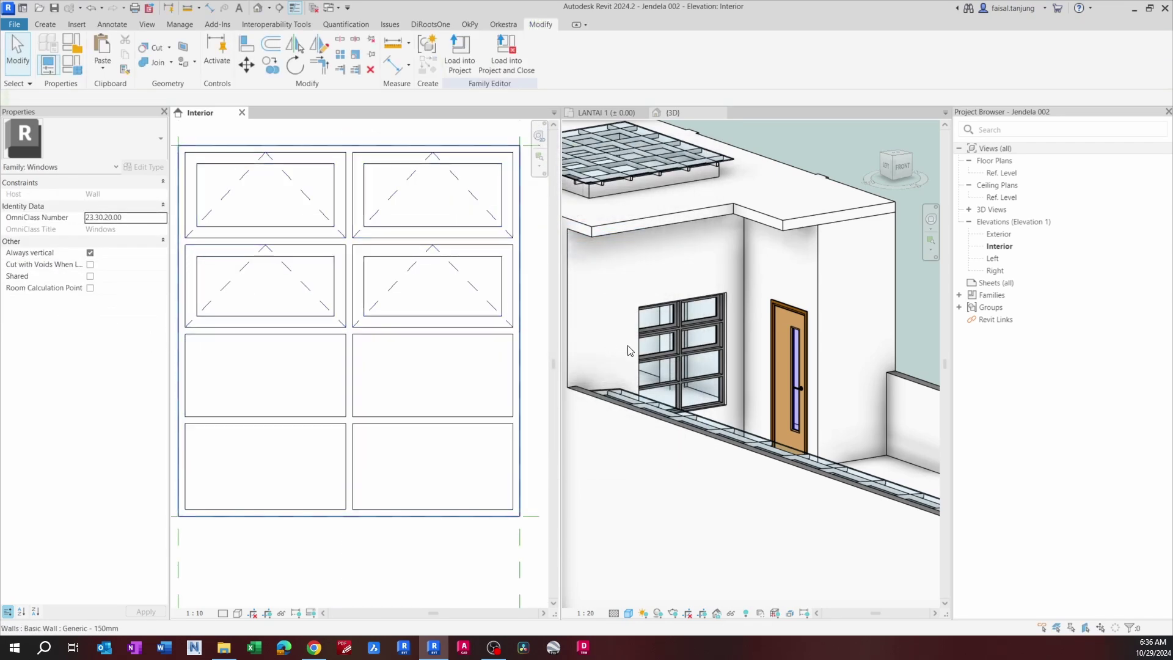
{"action": "left_click", "coordinate": [257, 195]}
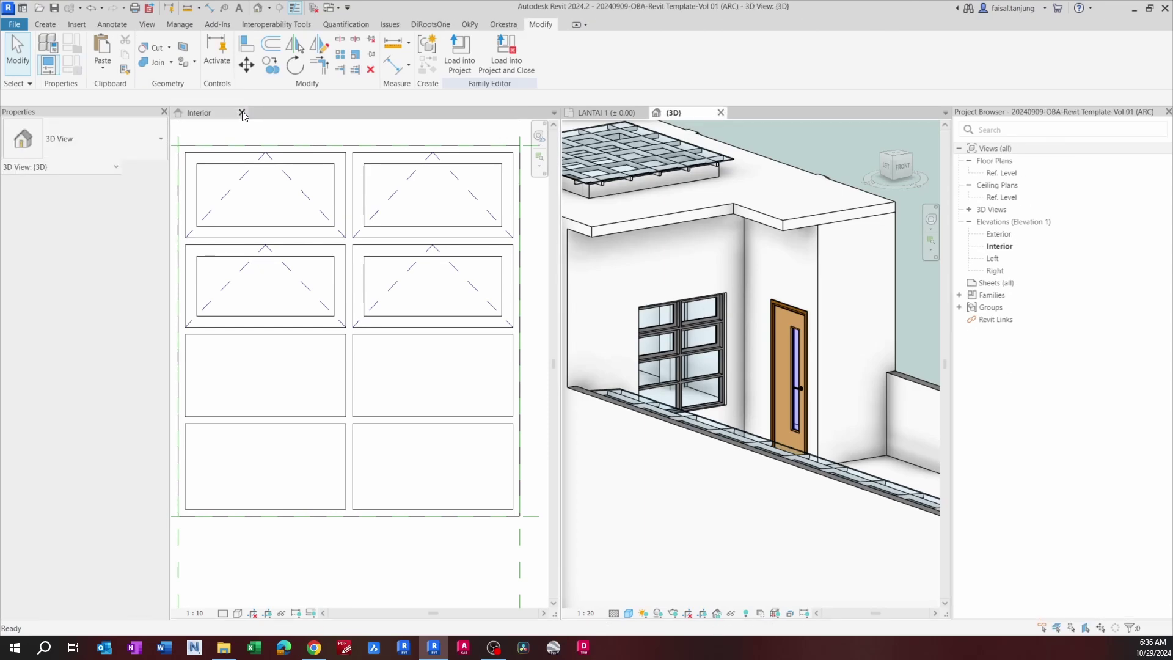
{"action": "middle_click_drag", "start_coordinate": [364, 230], "coordinate": [518, 239]}
{"action": "middle_click_drag", "start_coordinate": [342, 330], "coordinate": [551, 259]}
{"action": "scroll", "coordinate": [552, 260], "scroll_direction": "down", "scroll_amount": 3}
{"action": "left_click", "coordinate": [287, 112]}
Step: Inspect the placed Jendela 002 window and the neighbouring wooden door from several angles in the 3D view
{"action": "middle_click_drag", "start_coordinate": [365, 279], "coordinate": [283, 263], "text": "shift"}
{"action": "left_click", "coordinate": [368, 273]}
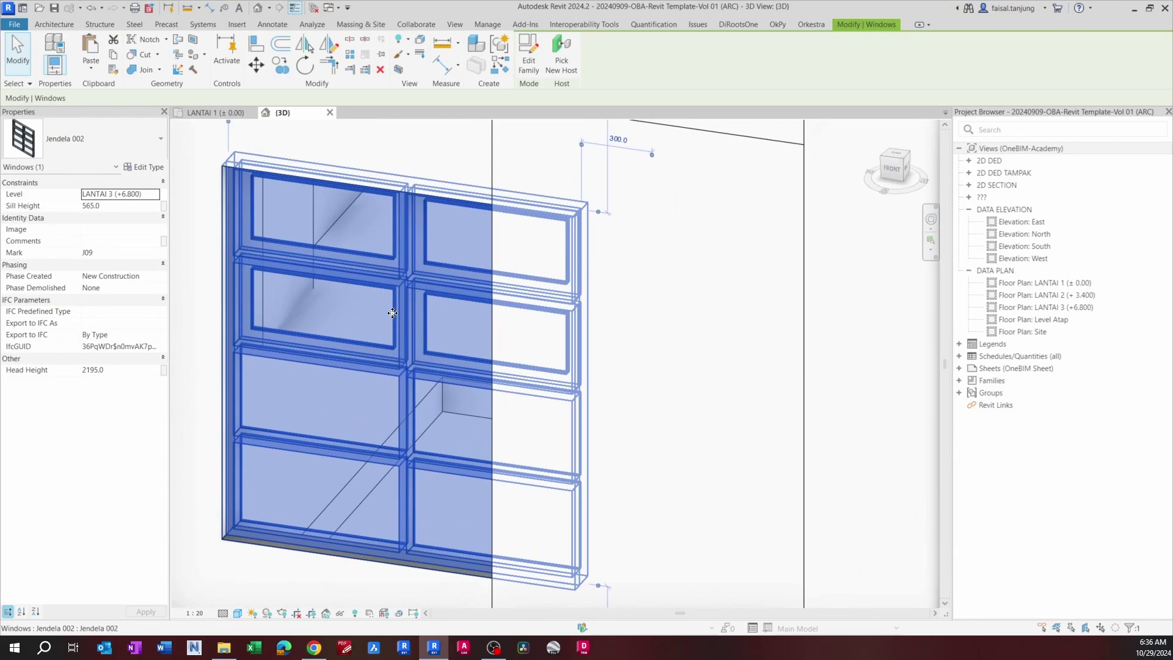
{"action": "key", "text": "Escape"}
{"action": "scroll", "coordinate": [360, 301], "scroll_direction": "down", "scroll_amount": 3}
{"action": "middle_click_drag", "start_coordinate": [356, 318], "coordinate": [468, 546], "text": "shift"}
{"action": "middle_click_drag", "start_coordinate": [764, 385], "coordinate": [757, 294], "text": "shift"}
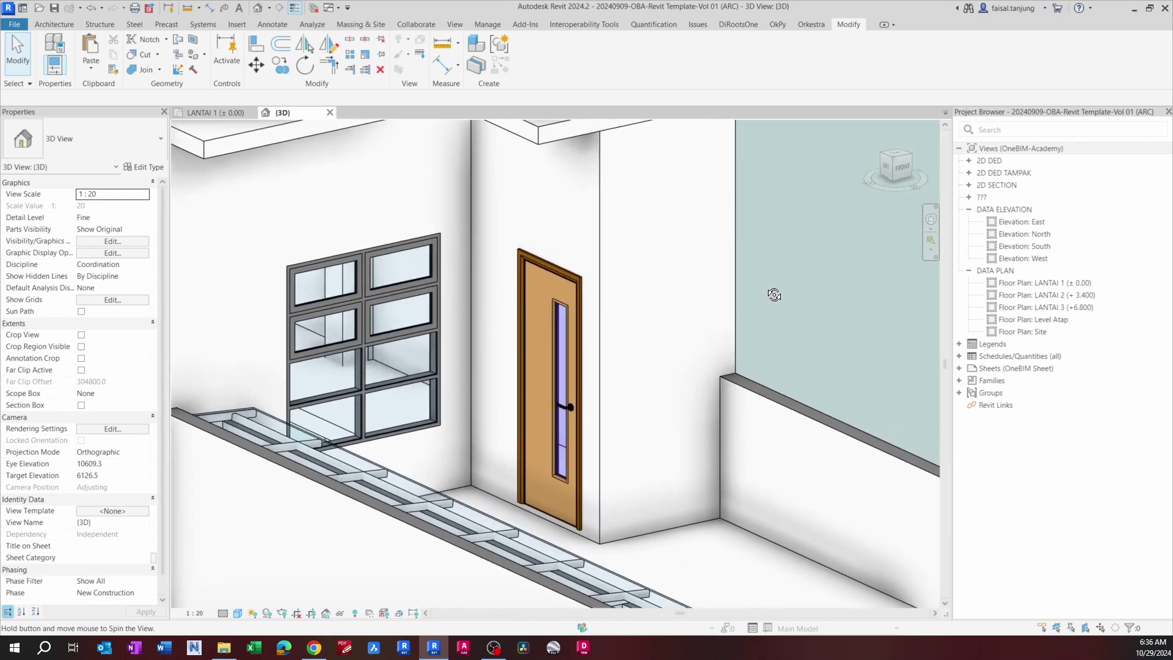
{"action": "left_click", "coordinate": [367, 317]}
{"action": "middle_click_drag", "start_coordinate": [368, 317], "coordinate": [627, 298], "text": "shift"}
Step: Open the LANTAI 1 floor plan and examine the Jendela - P1 window and the rooms along the grid lines
{"action": "left_click", "coordinate": [214, 113]}
{"action": "left_click", "coordinate": [454, 332]}
{"action": "scroll", "coordinate": [467, 293], "scroll_direction": "up", "scroll_amount": 5}
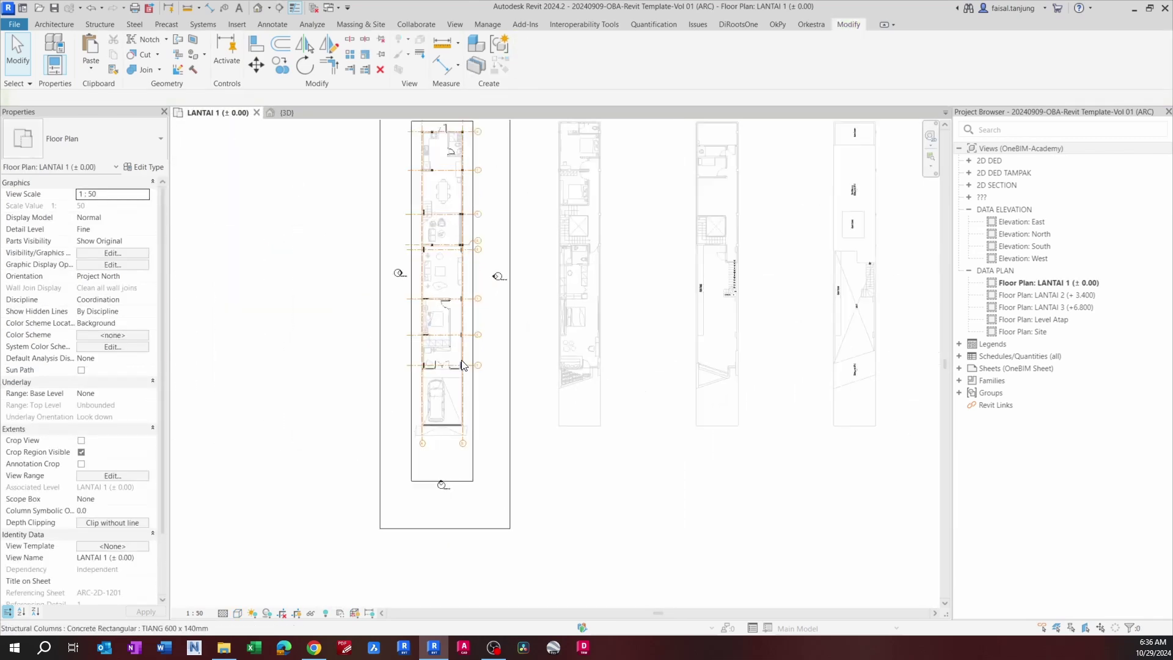
{"action": "scroll", "coordinate": [415, 368], "scroll_direction": "up", "scroll_amount": 6}
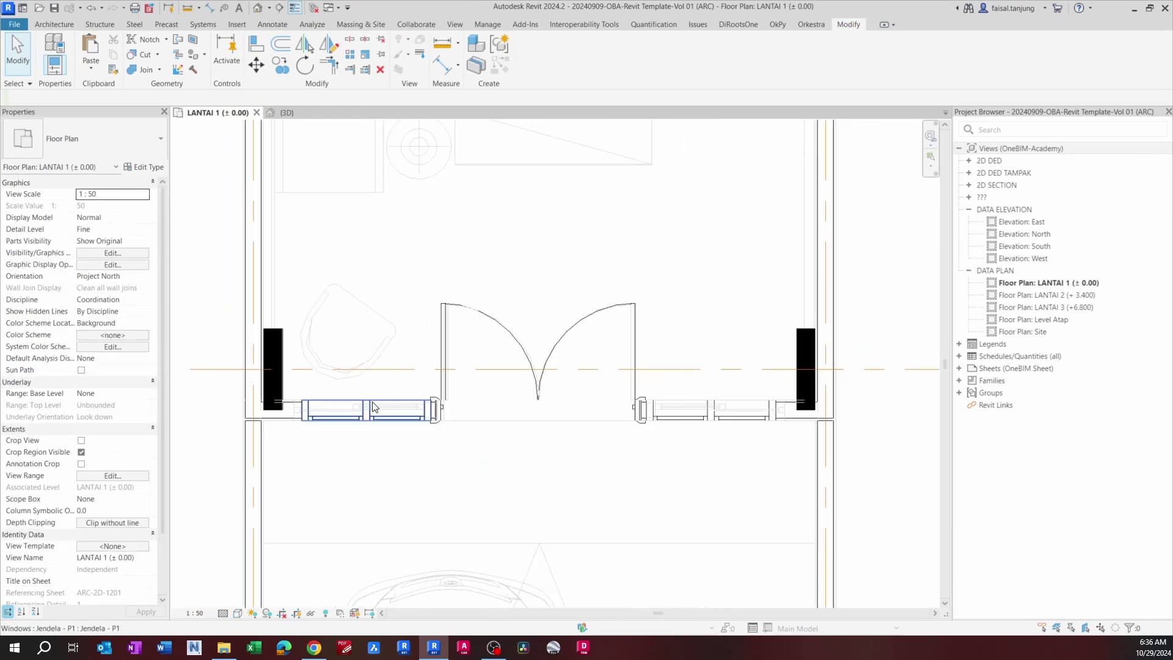
{"action": "left_click", "coordinate": [365, 417]}
{"action": "scroll", "coordinate": [364, 417], "scroll_direction": "down", "scroll_amount": 3}
{"action": "middle_click_drag", "start_coordinate": [429, 341], "coordinate": [429, 587]}
{"action": "scroll", "coordinate": [431, 325], "scroll_direction": "down", "scroll_amount": 3}
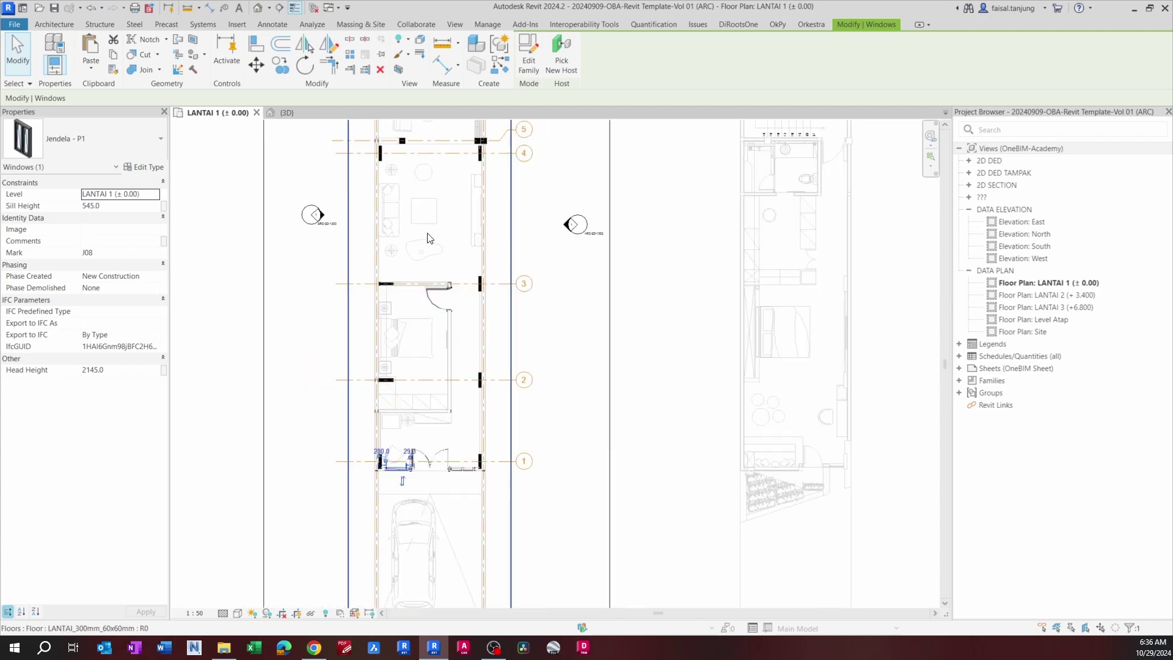
{"action": "middle_click_drag", "start_coordinate": [442, 423], "coordinate": [441, 522]}
{"action": "middle_click_drag", "start_coordinate": [461, 205], "coordinate": [427, 397]}
{"action": "scroll", "coordinate": [427, 397], "scroll_direction": "up", "scroll_amount": 1}
{"action": "middle_click_drag", "start_coordinate": [422, 196], "coordinate": [414, 341]}
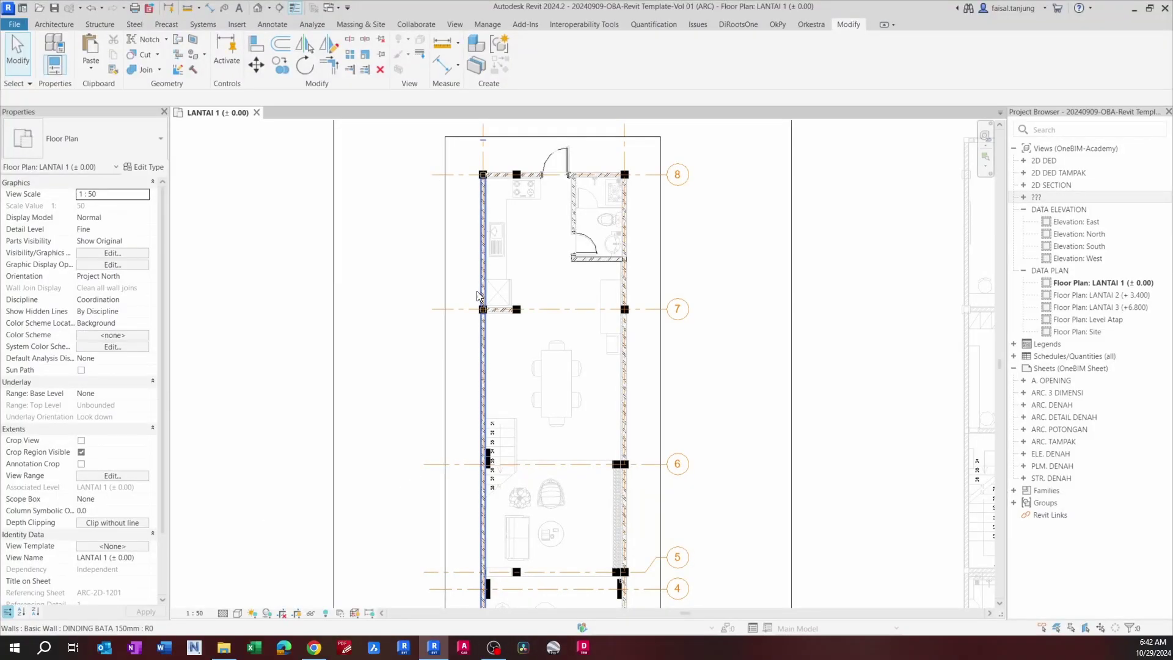
Step: Dimension the height of the narrow window beside the door in the upper-floor part of the imported drawing
{"action": "scroll", "coordinate": [477, 296], "scroll_direction": "down", "scroll_amount": 6}
{"action": "middle_click_drag", "start_coordinate": [467, 291], "coordinate": [580, 278]}
{"action": "scroll", "coordinate": [751, 247], "scroll_direction": "up", "scroll_amount": 5}
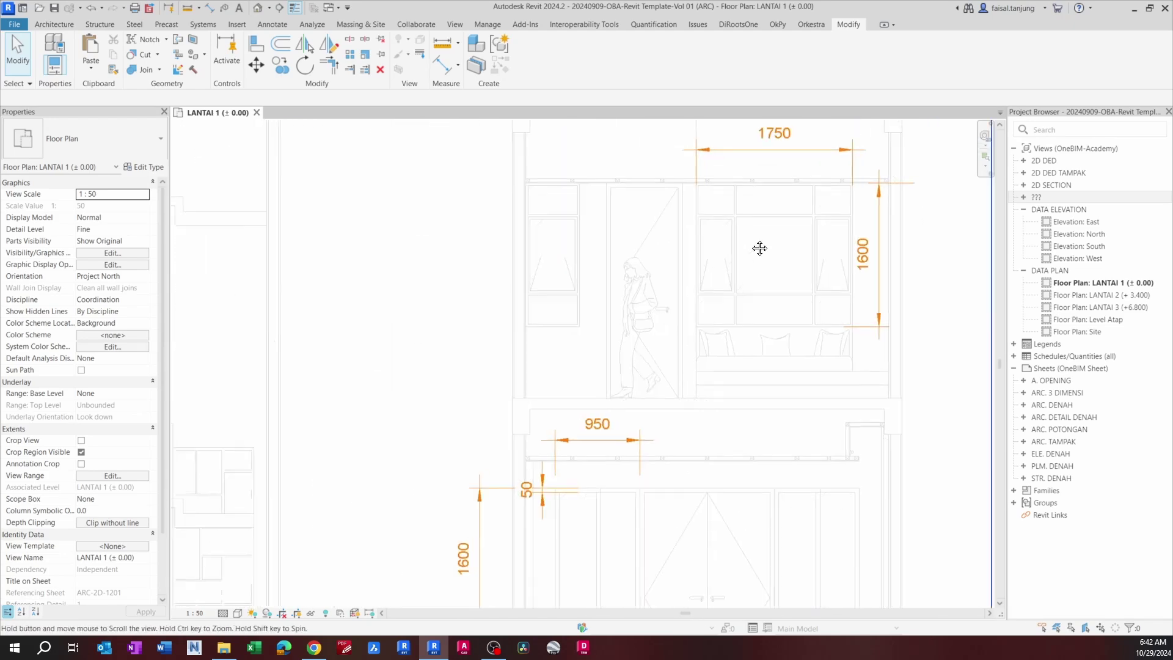
{"action": "middle_click_drag", "start_coordinate": [759, 248], "coordinate": [595, 295]}
{"action": "scroll", "coordinate": [633, 283], "scroll_direction": "up", "scroll_amount": 1}
{"action": "left_click", "coordinate": [678, 213]}
{"action": "key", "text": "Escape"}
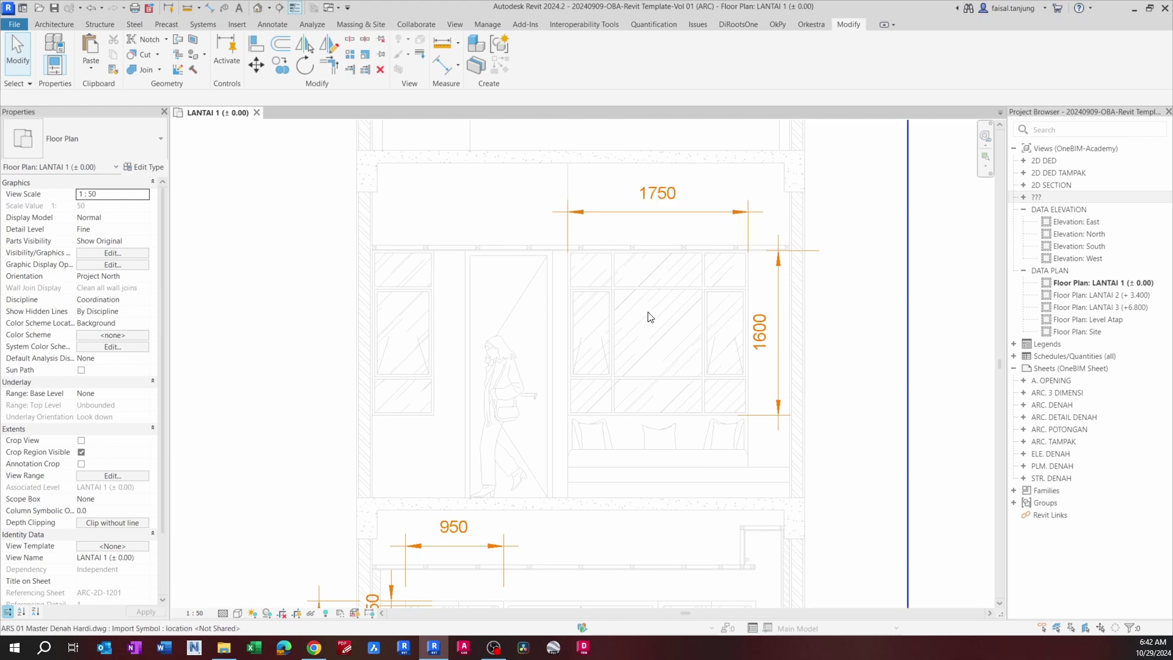
{"action": "scroll", "coordinate": [448, 426], "scroll_direction": "up", "scroll_amount": 2}
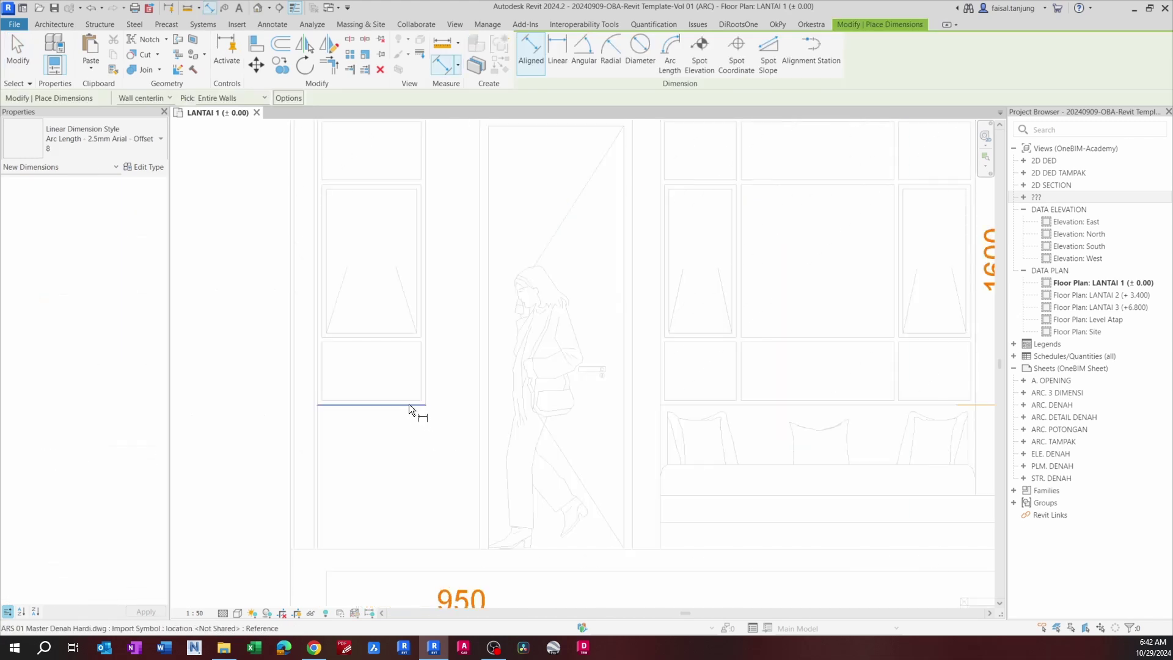
{"action": "left_click", "coordinate": [409, 405]}
{"action": "middle_click_drag", "start_coordinate": [391, 165], "coordinate": [426, 303]}
{"action": "scroll", "coordinate": [452, 257], "scroll_direction": "up", "scroll_amount": 7}
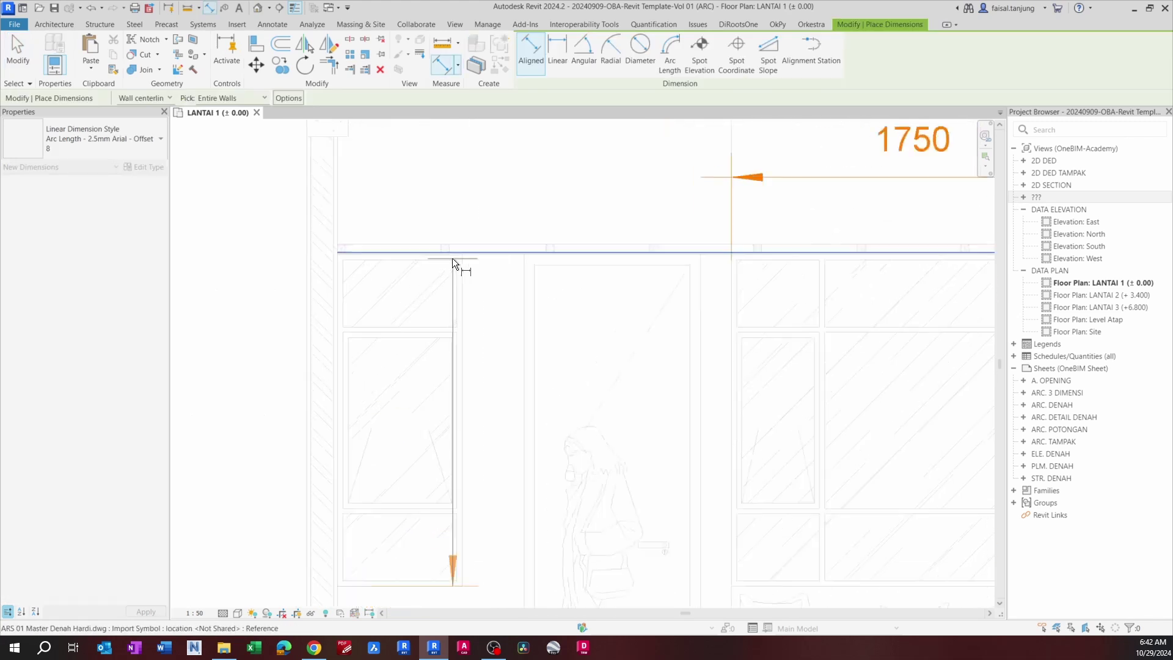
{"action": "left_click", "coordinate": [463, 253]}
{"action": "scroll", "coordinate": [464, 252], "scroll_direction": "down", "scroll_amount": 1}
{"action": "scroll", "coordinate": [338, 276], "scroll_direction": "down", "scroll_amount": 3}
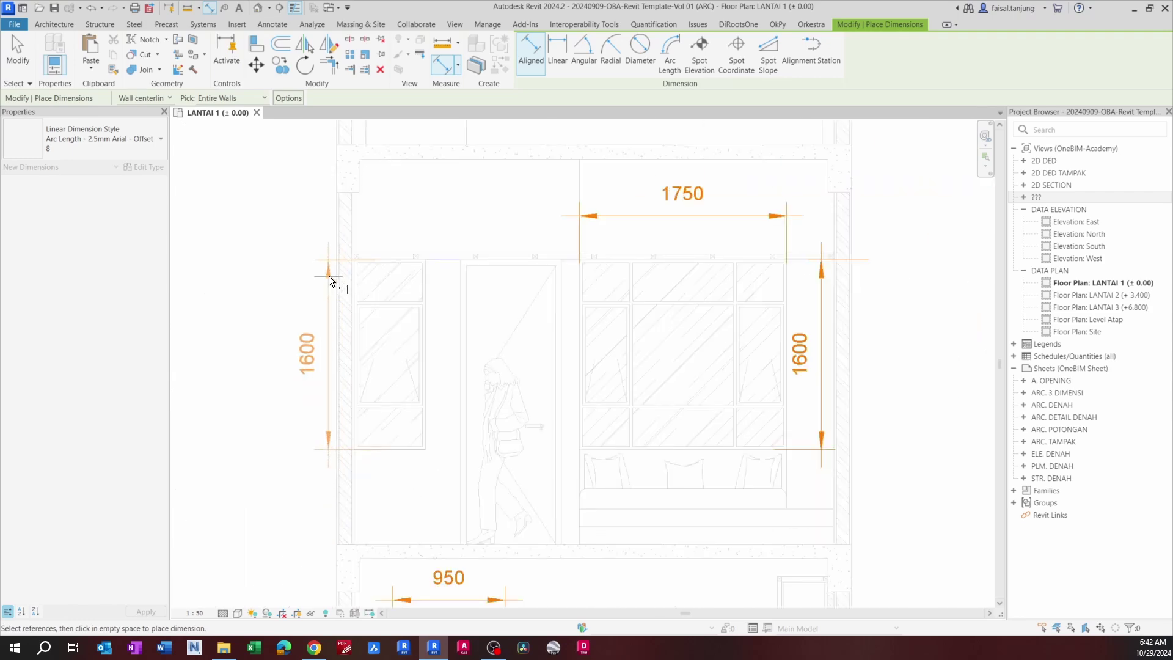
{"action": "left_click", "coordinate": [315, 276]}
Step: Dimension the width of the narrow window beside the door, placing the dimension above it
{"action": "scroll", "coordinate": [358, 295], "scroll_direction": "up", "scroll_amount": 3}
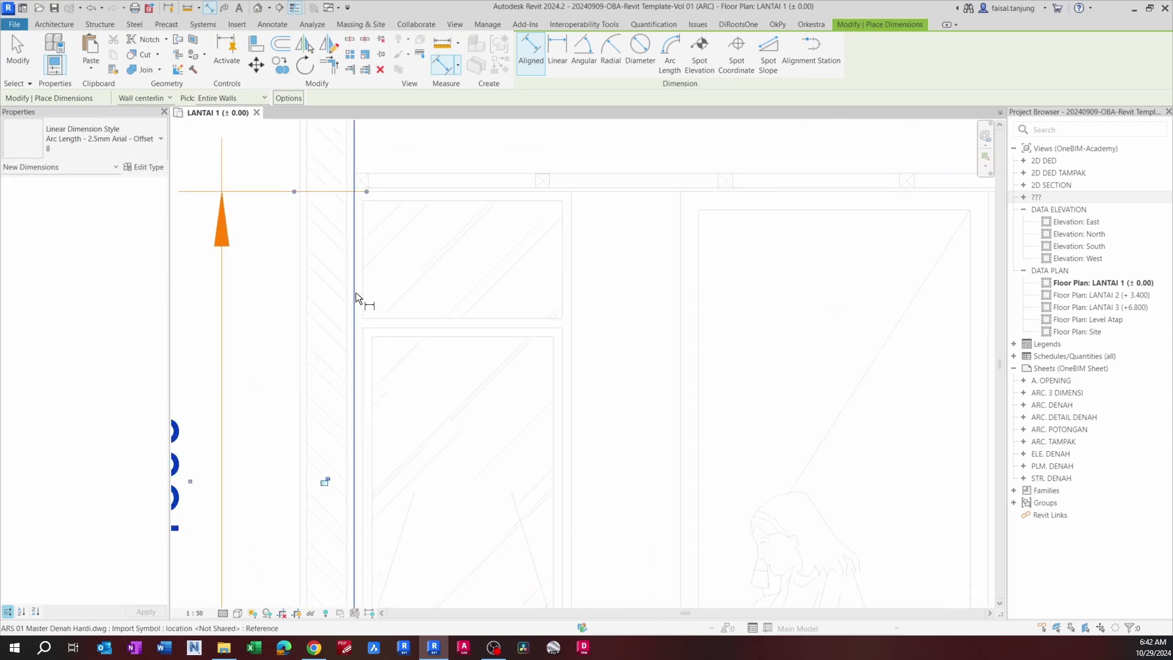
{"action": "left_click", "coordinate": [356, 293]}
{"action": "left_click", "coordinate": [570, 305]}
{"action": "scroll", "coordinate": [563, 207], "scroll_direction": "down", "scroll_amount": 3}
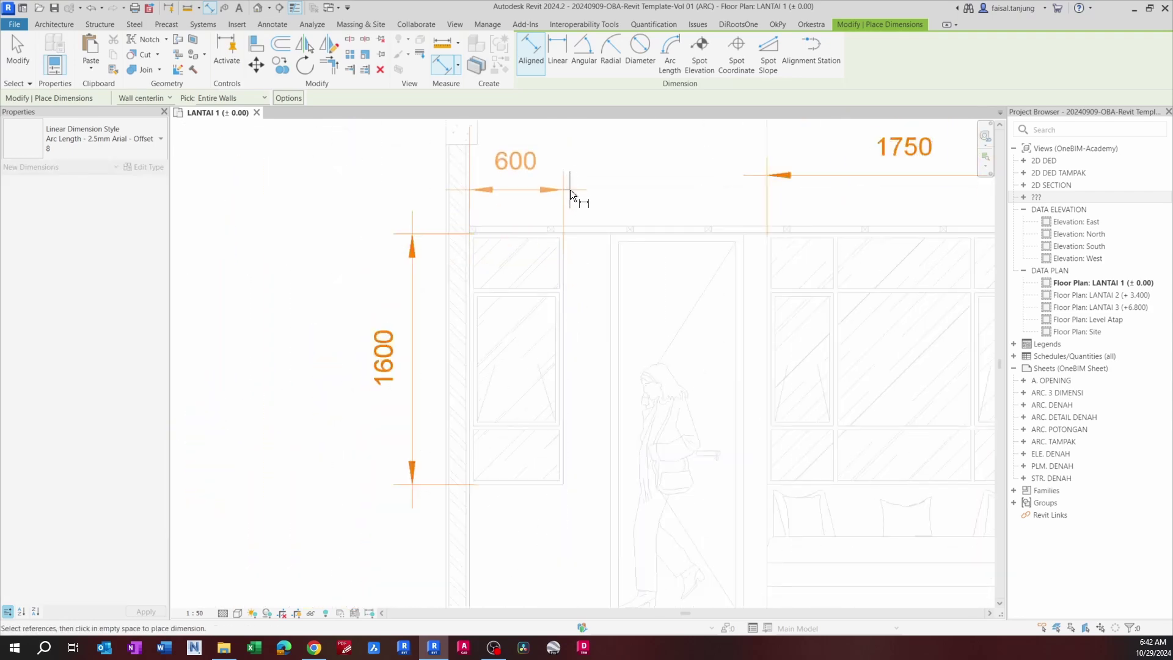
{"action": "left_click", "coordinate": [570, 194]}
{"action": "scroll", "coordinate": [510, 240], "scroll_direction": "down", "scroll_amount": 3}
{"action": "key", "text": "Escape"}
{"action": "scroll", "coordinate": [586, 272], "scroll_direction": "up", "scroll_amount": 3}
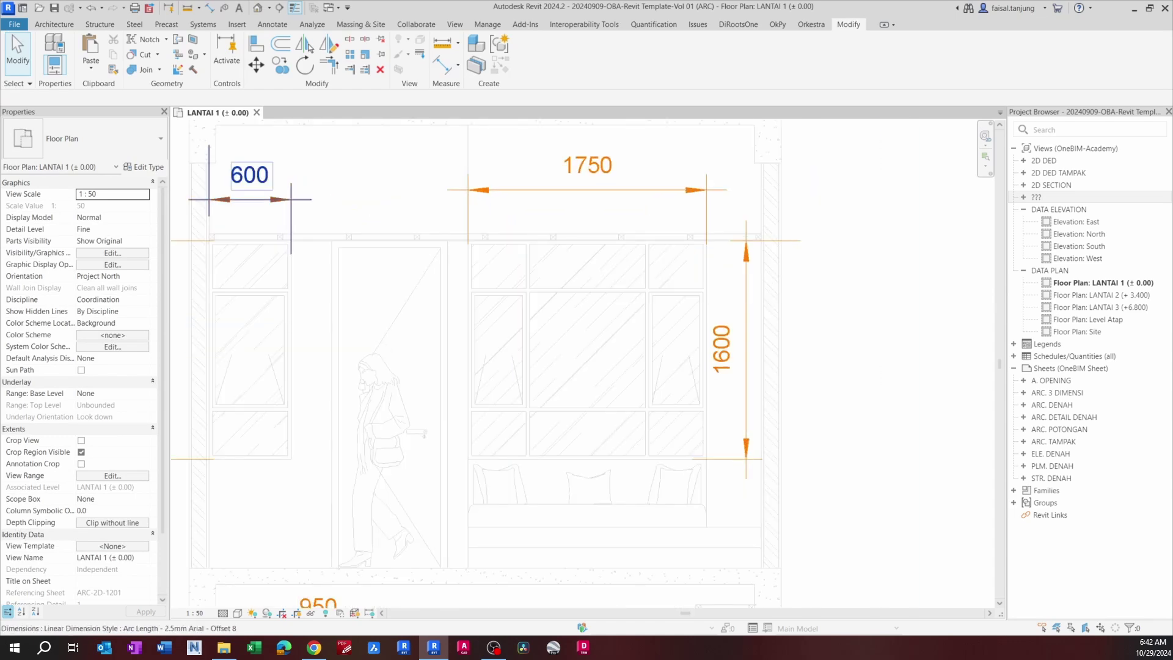
{"action": "scroll", "coordinate": [295, 305], "scroll_direction": "up", "scroll_amount": 4}
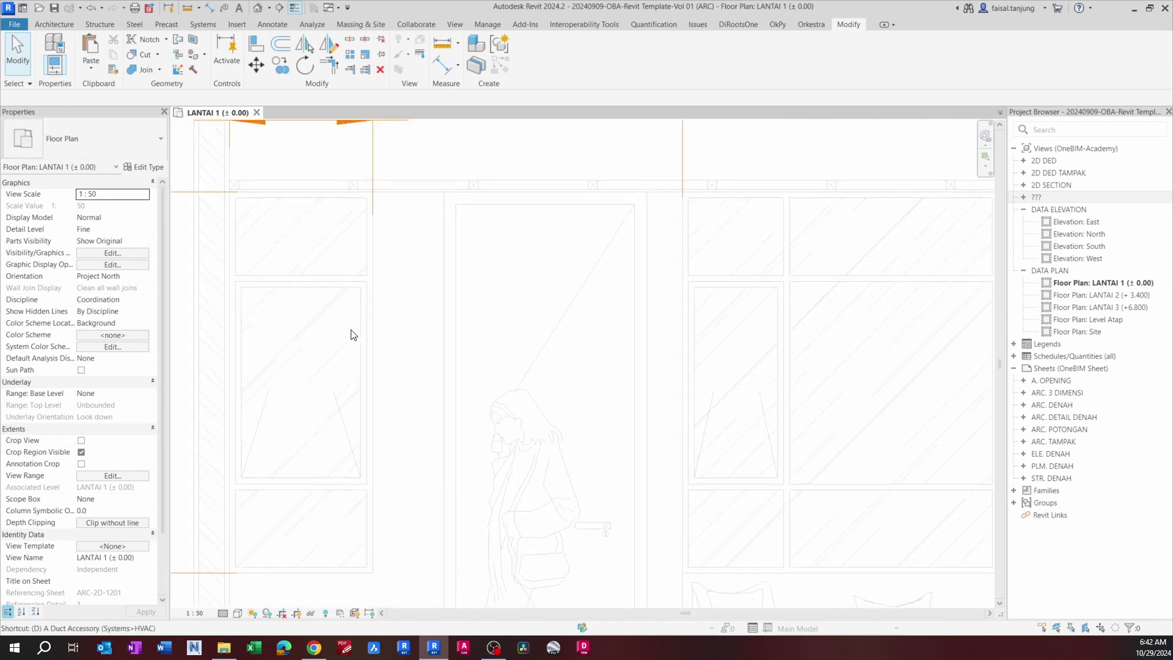
{"action": "key", "text": "d"}
{"action": "key", "text": "i"}
{"action": "scroll", "coordinate": [378, 305], "scroll_direction": "up", "scroll_amount": 3}
{"action": "left_click", "coordinate": [352, 306]}
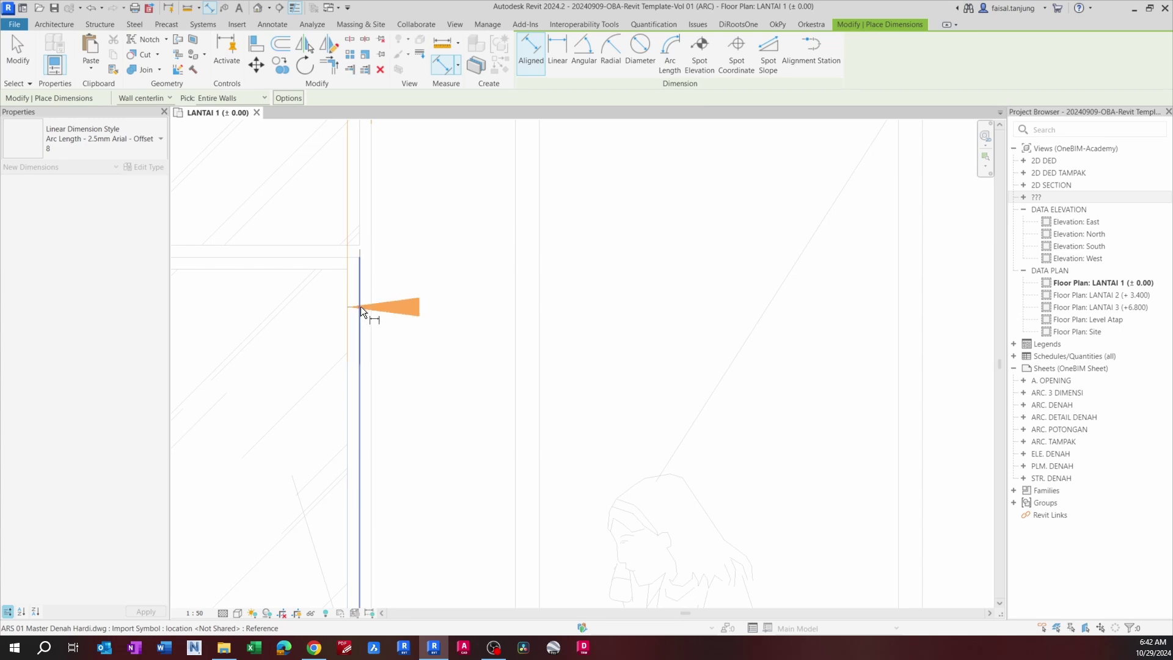
{"action": "scroll", "coordinate": [366, 306], "scroll_direction": "down", "scroll_amount": 4}
{"action": "scroll", "coordinate": [374, 306], "scroll_direction": "down", "scroll_amount": 5}
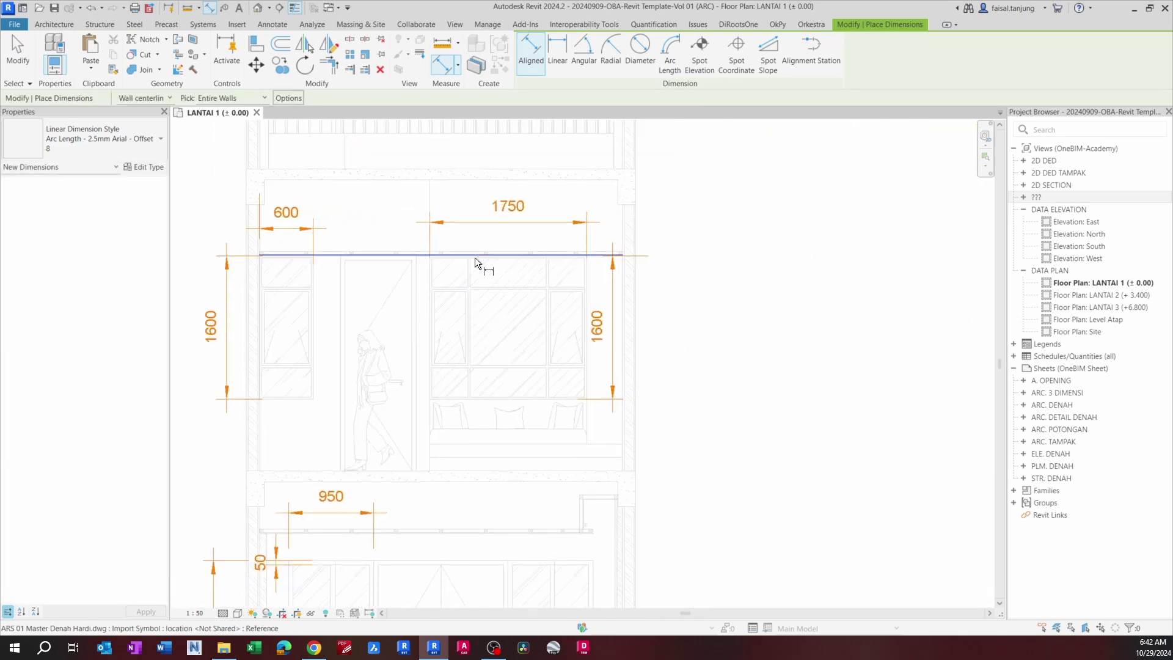
{"action": "key", "text": "Escape"}
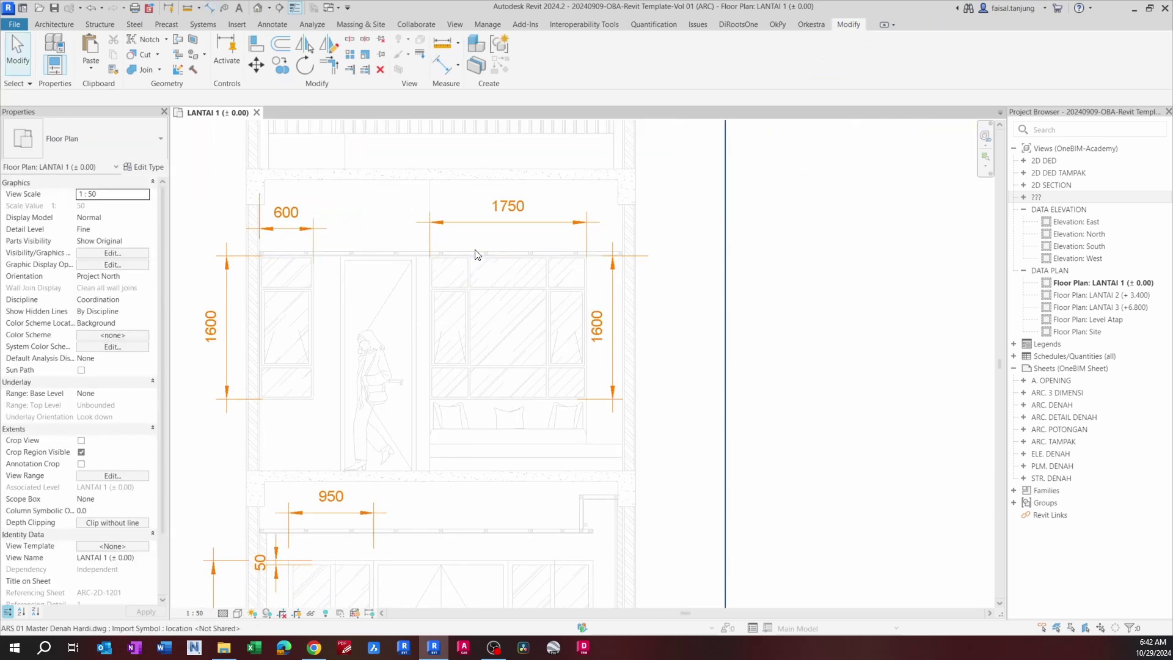
Step: Create a new family from the Metric Window template
{"action": "left_click", "coordinate": [9, 27]}
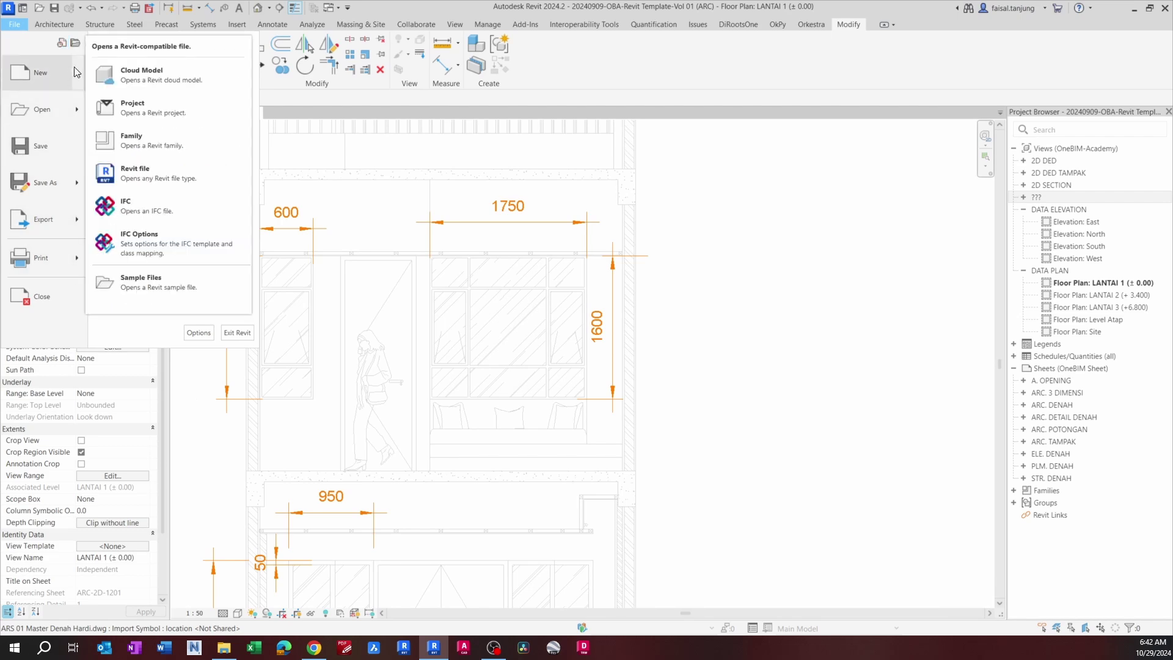
{"action": "mouse_move", "coordinate": [78, 70]}
{"action": "left_click", "coordinate": [132, 104]}
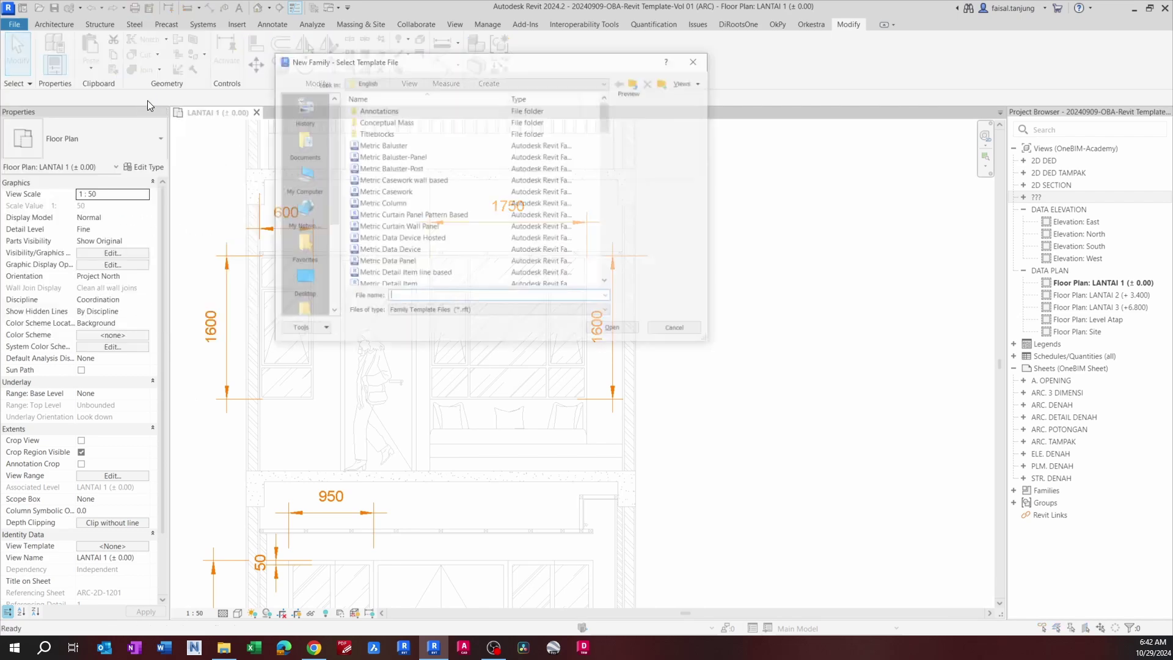
{"action": "scroll", "coordinate": [408, 237], "scroll_direction": "down", "scroll_amount": 6}
{"action": "left_click", "coordinate": [411, 240]}
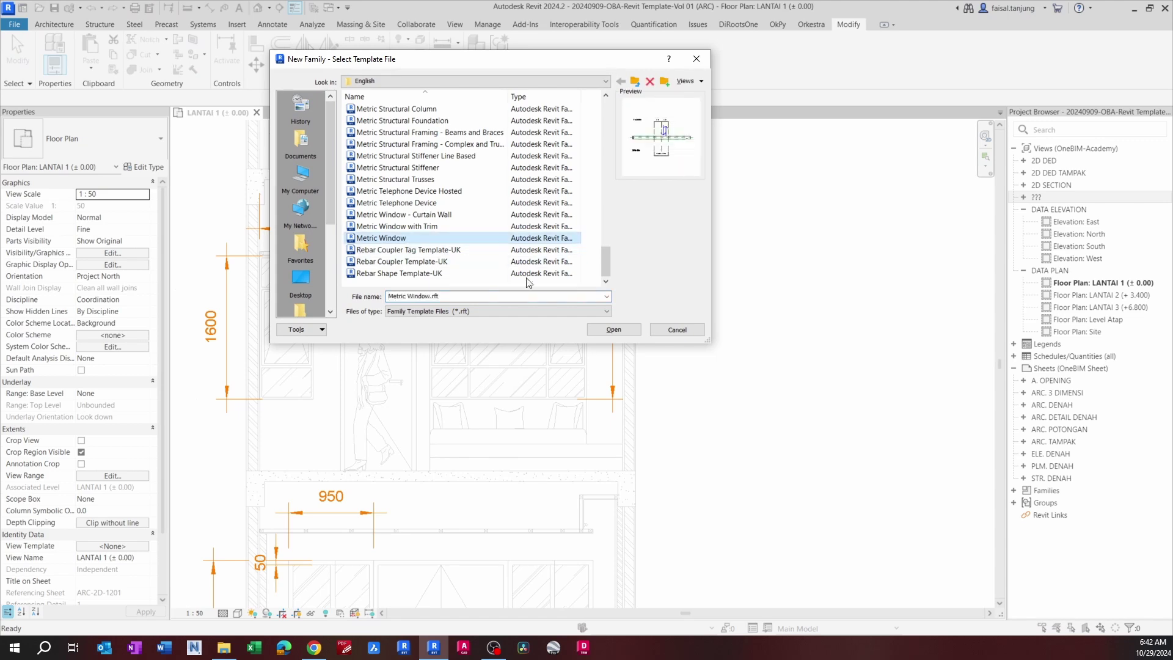
{"action": "left_click", "coordinate": [612, 332]}
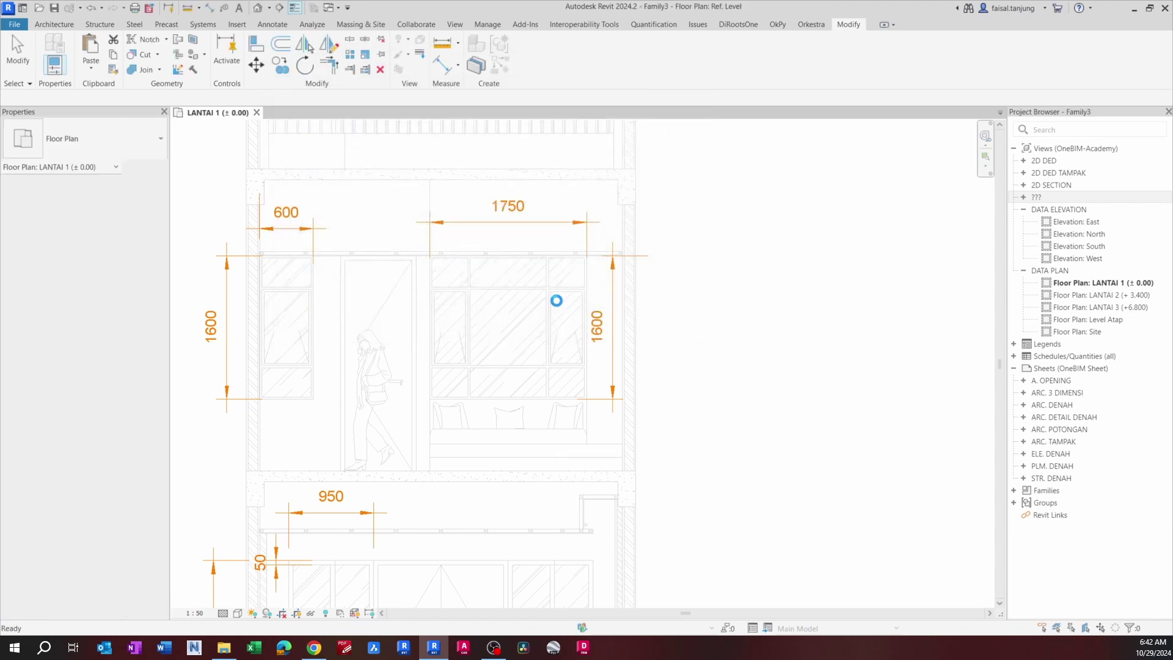
Step: Tile the new family's Ref. Level plan beside the LANTAI 1 floor plan and frame the window opening
{"action": "middle_click_drag", "start_coordinate": [576, 347], "coordinate": [495, 347]}
{"action": "scroll", "coordinate": [493, 392], "scroll_direction": "up", "scroll_amount": 1}
{"action": "mouse_move", "coordinate": [493, 392]}
{"action": "middle_mouse_down"}
{"action": "mouse_move", "coordinate": [475, 296]}
{"action": "mouse_move", "coordinate": [460, 278]}
{"action": "mouse_move", "coordinate": [419, 270]}
{"action": "mouse_move", "coordinate": [458, 264]}
{"action": "middle_mouse_up"}
{"action": "key", "text": "w"}
{"action": "key", "text": "t"}
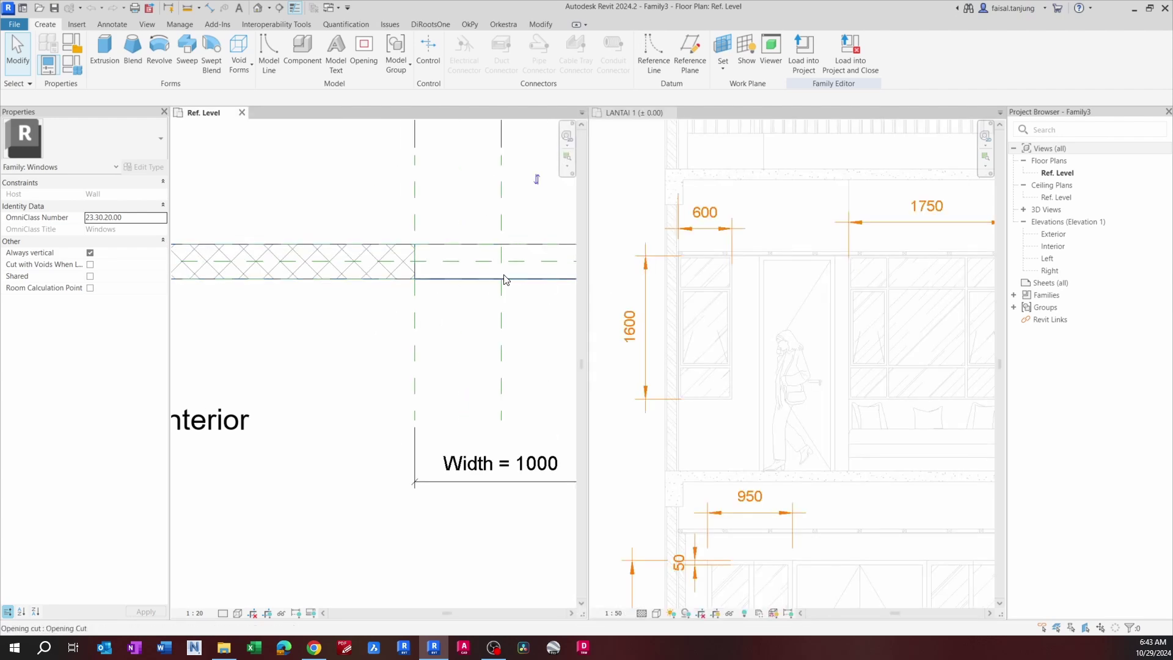
{"action": "scroll", "coordinate": [822, 303], "scroll_direction": "down", "scroll_amount": 6}
{"action": "scroll", "coordinate": [850, 296], "scroll_direction": "up", "scroll_amount": 5}
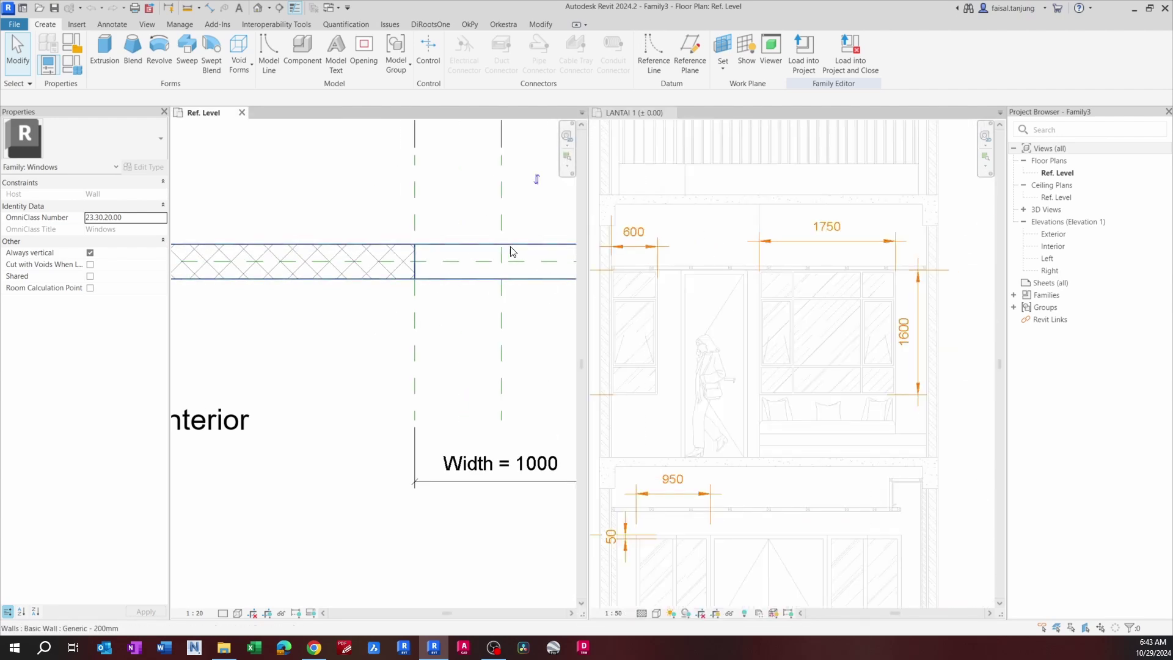
{"action": "middle_click_drag", "start_coordinate": [512, 251], "coordinate": [358, 299]}
{"action": "scroll", "coordinate": [402, 252], "scroll_direction": "up", "scroll_amount": 1}
{"action": "scroll", "coordinate": [358, 298], "scroll_direction": "down", "scroll_amount": 3}
{"action": "middle_click_drag", "start_coordinate": [358, 257], "coordinate": [347, 280]}
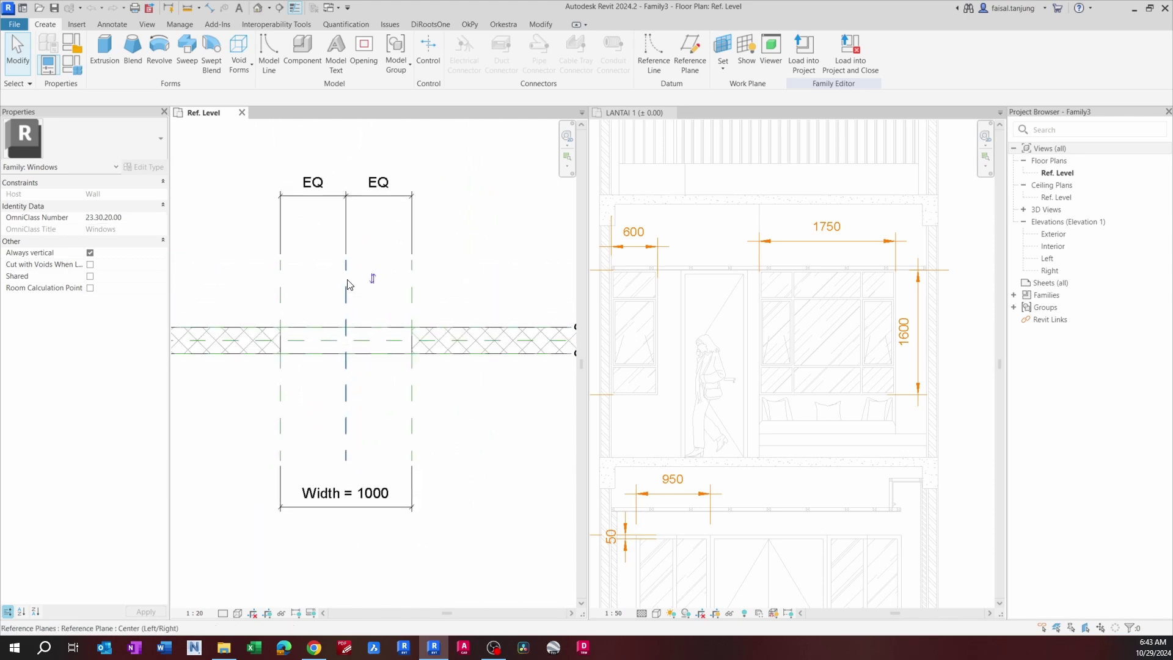
Step: Set the window family's Height to 1600 and Width to 1750
{"action": "left_click", "coordinate": [75, 69]}
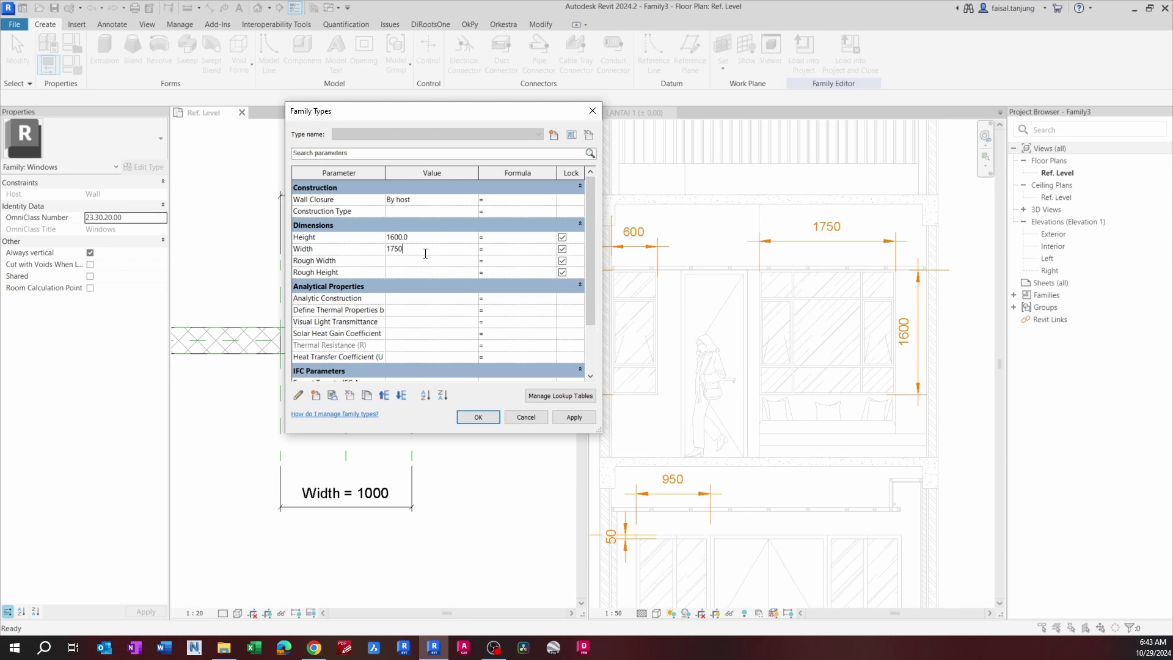
{"action": "left_click", "coordinate": [478, 417]}
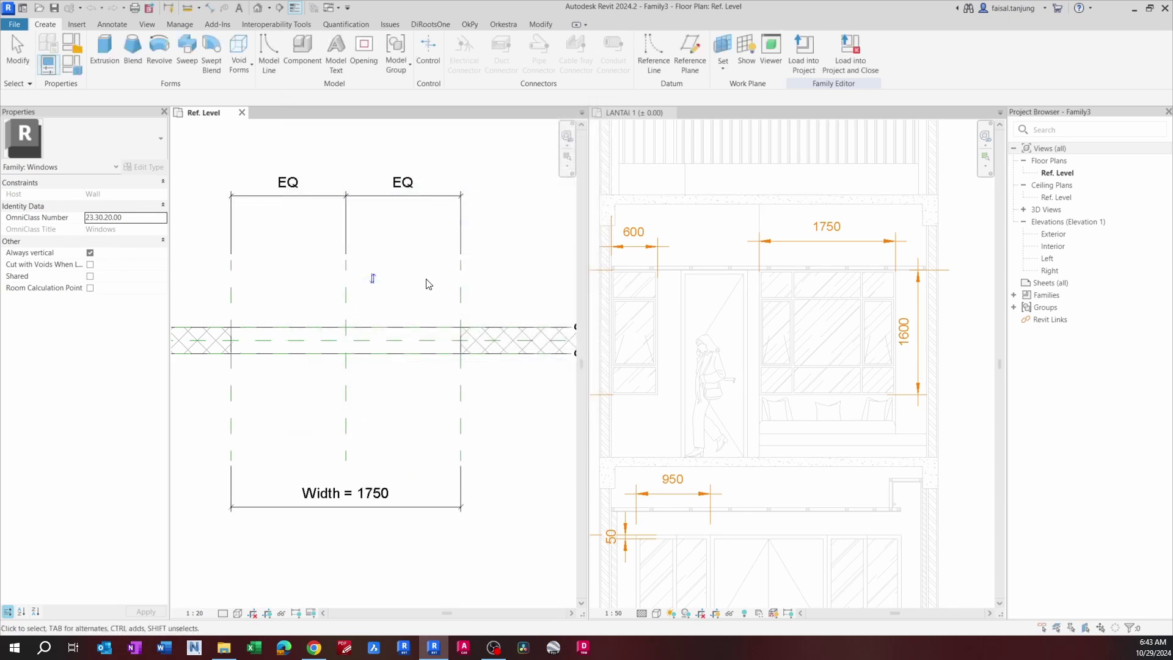
{"action": "middle_click_drag", "start_coordinate": [428, 282], "coordinate": [436, 295]}
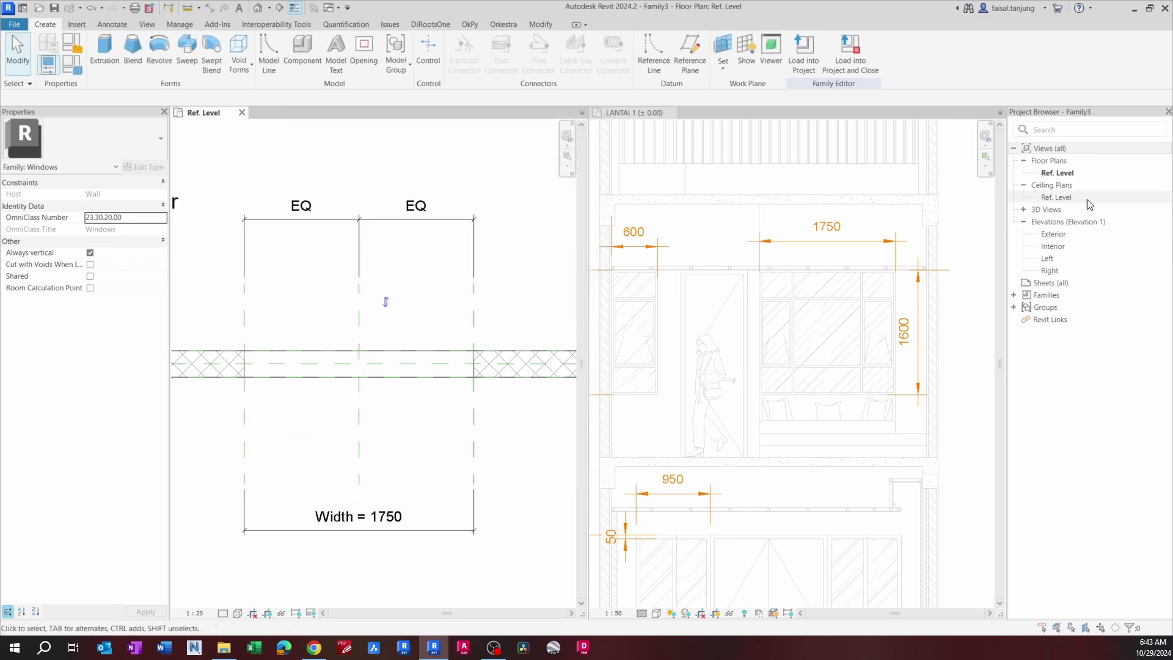
Step: Open the family's Interior elevation and frame the window opening
{"action": "double_click", "coordinate": [1058, 247]}
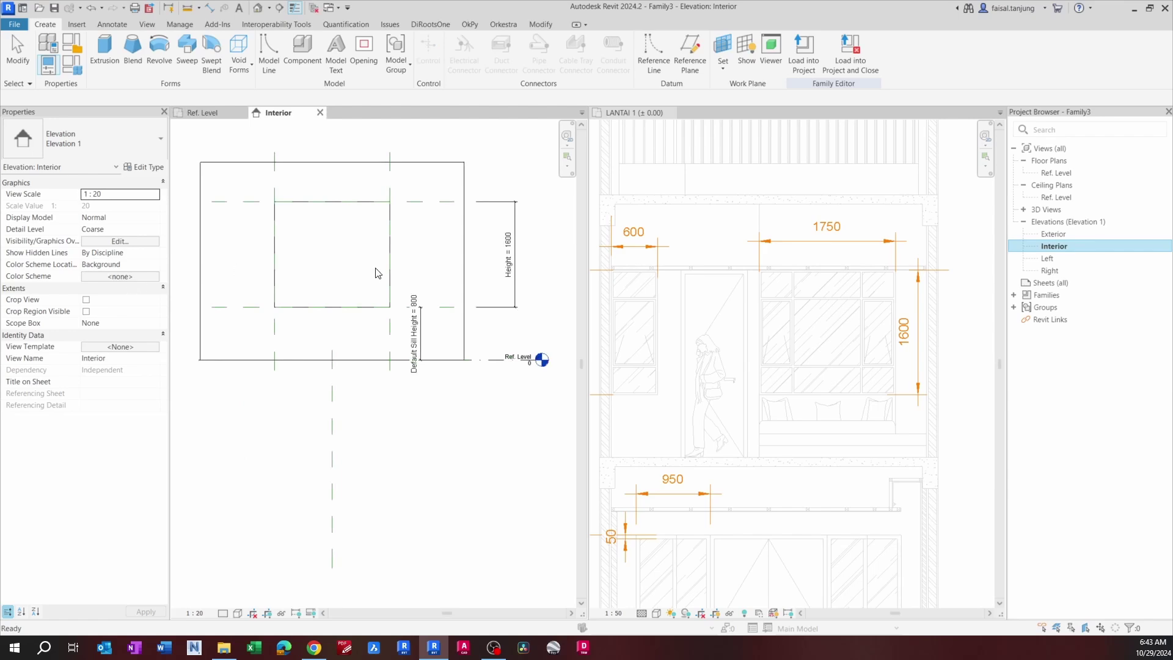
{"action": "left_click", "coordinate": [378, 273]}
{"action": "scroll", "coordinate": [335, 235], "scroll_direction": "up", "scroll_amount": 3}
{"action": "left_click", "coordinate": [736, 277]}
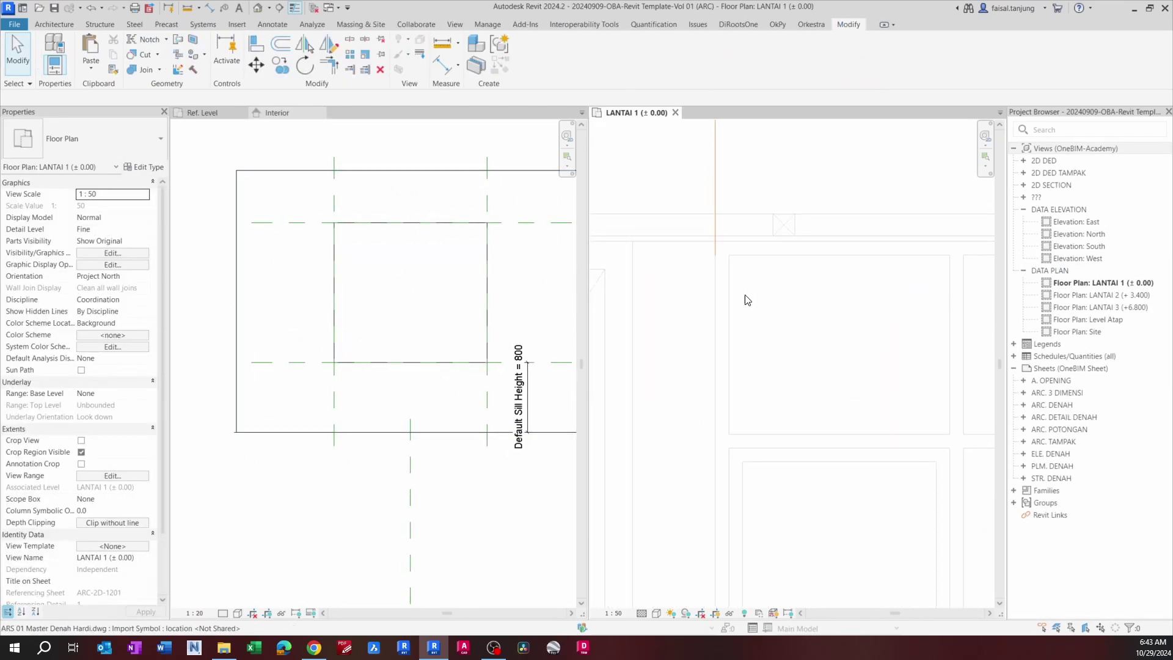
{"action": "key", "text": "i"}
{"action": "left_click", "coordinate": [728, 289]}
{"action": "left_click", "coordinate": [714, 292]}
{"action": "key", "text": "Escape"}
{"action": "key", "text": "Escape"}
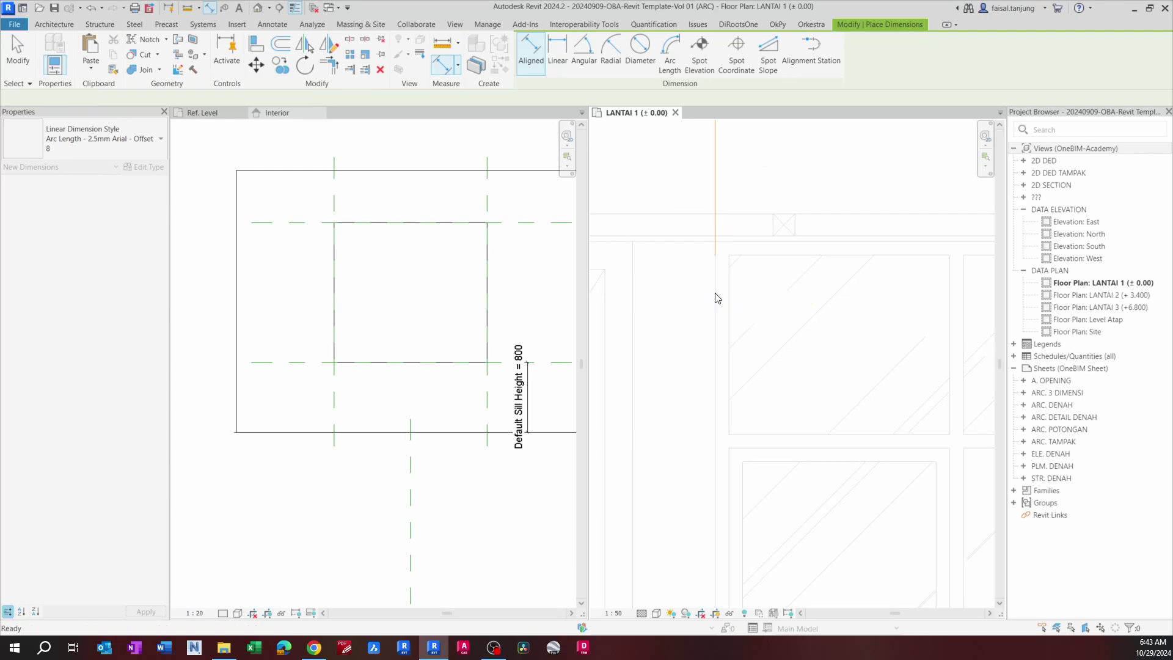
{"action": "scroll", "coordinate": [714, 293], "scroll_direction": "down", "scroll_amount": 4}
{"action": "scroll", "coordinate": [717, 297], "scroll_direction": "down", "scroll_amount": 3}
{"action": "scroll", "coordinate": [745, 256], "scroll_direction": "up", "scroll_amount": 2}
{"action": "left_click", "coordinate": [745, 237]}
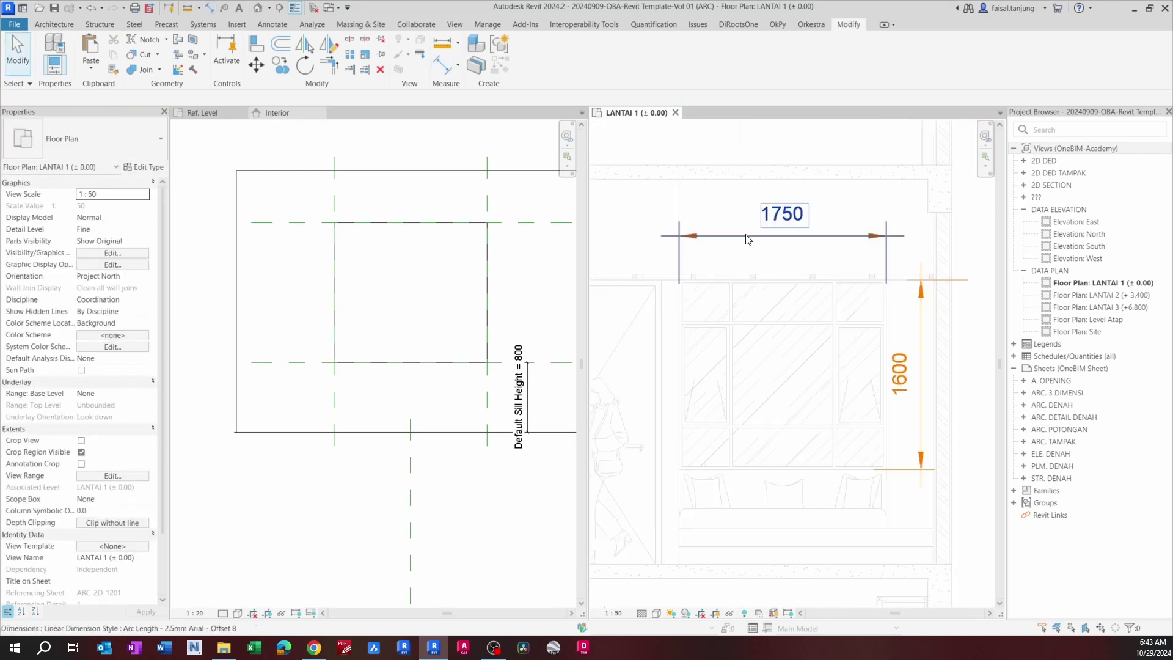
{"action": "key", "text": "Escape"}
Step: Dimension the wide window's left panel from the outer edge to the first mullion, and move the overall width dimension higher
{"action": "scroll", "coordinate": [672, 292], "scroll_direction": "up", "scroll_amount": 2}
{"action": "key", "text": "d"}
{"action": "key", "text": "i"}
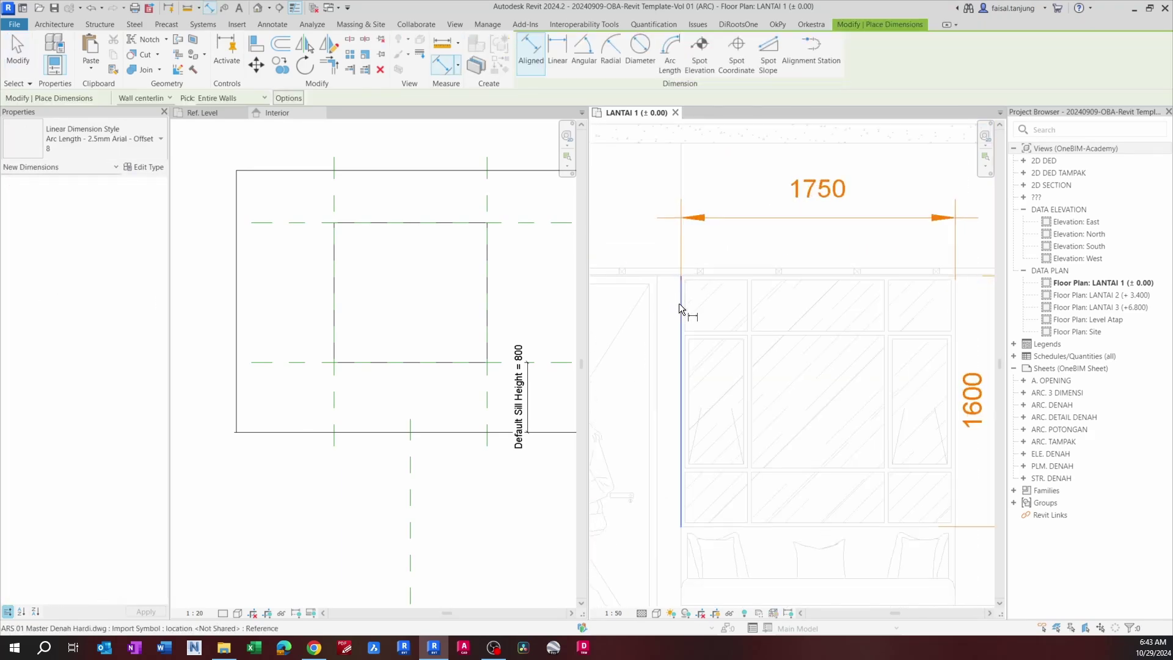
{"action": "left_click", "coordinate": [679, 303]}
{"action": "scroll", "coordinate": [763, 299], "scroll_direction": "up", "scroll_amount": 1}
{"action": "left_click", "coordinate": [750, 302]}
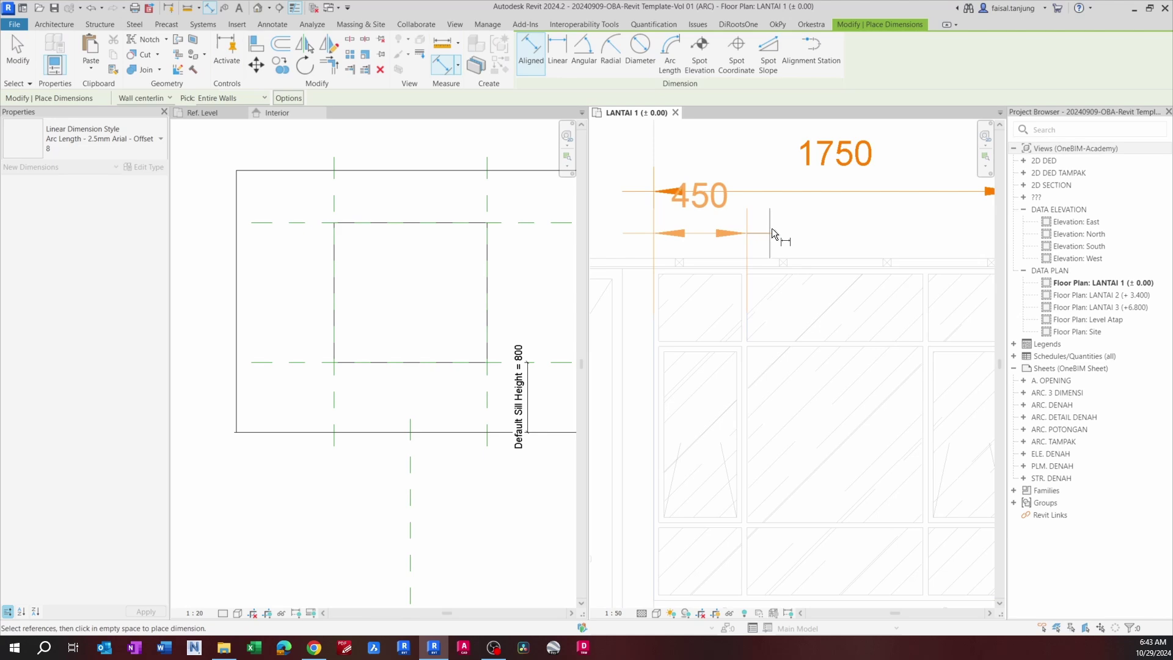
{"action": "middle_click_drag", "start_coordinate": [796, 236], "coordinate": [796, 265]}
{"action": "left_click", "coordinate": [796, 256]}
{"action": "key", "text": "Escape"}
{"action": "key", "text": "Escape"}
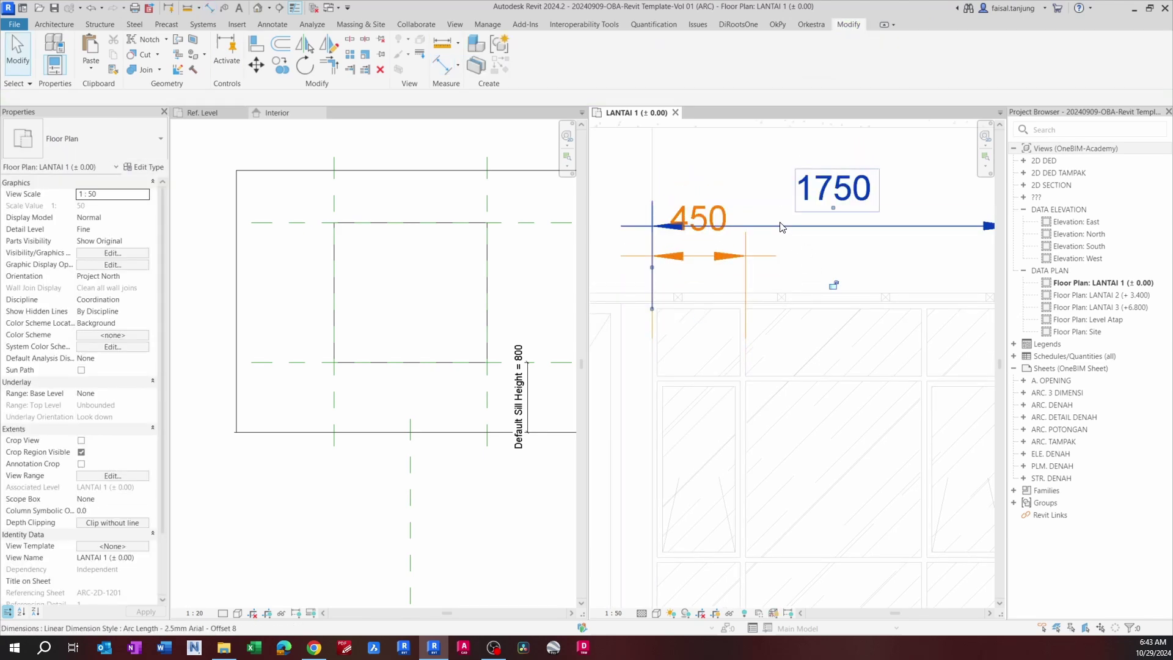
{"action": "left_click", "coordinate": [768, 225]}
{"action": "left_click_drag", "start_coordinate": [768, 206], "coordinate": [767, 165]}
Step: Extend the left panel's dimension with a witness line at the right edge of the wide middle panel
{"action": "left_click", "coordinate": [752, 258]}
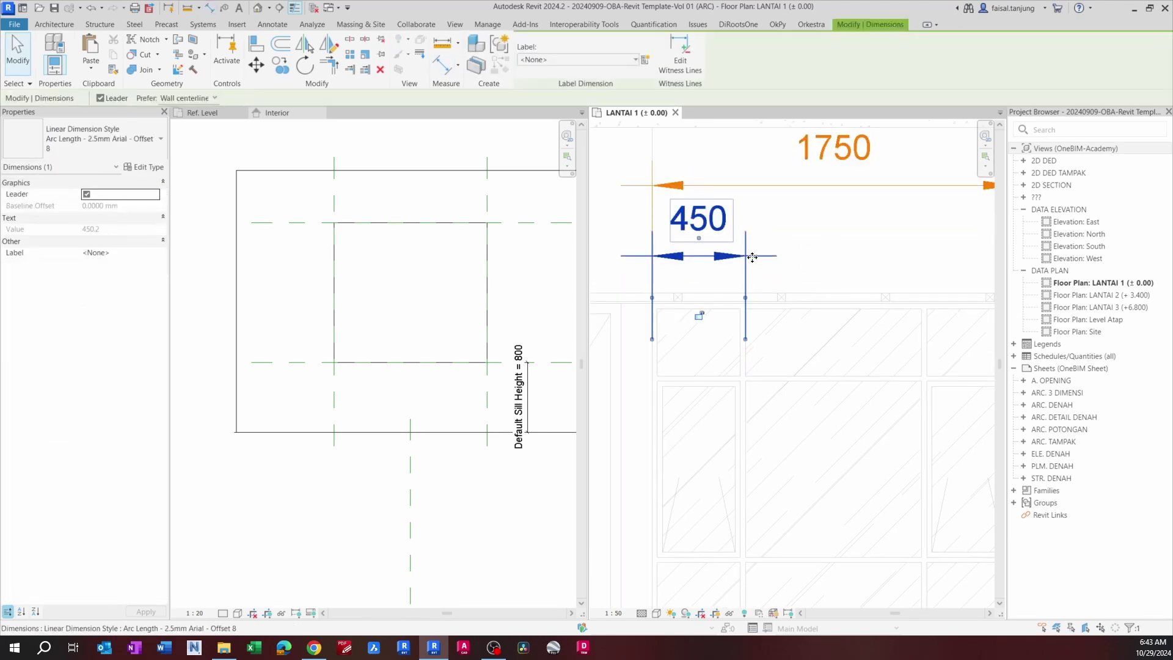
{"action": "scroll", "coordinate": [760, 243], "scroll_direction": "down", "scroll_amount": 2}
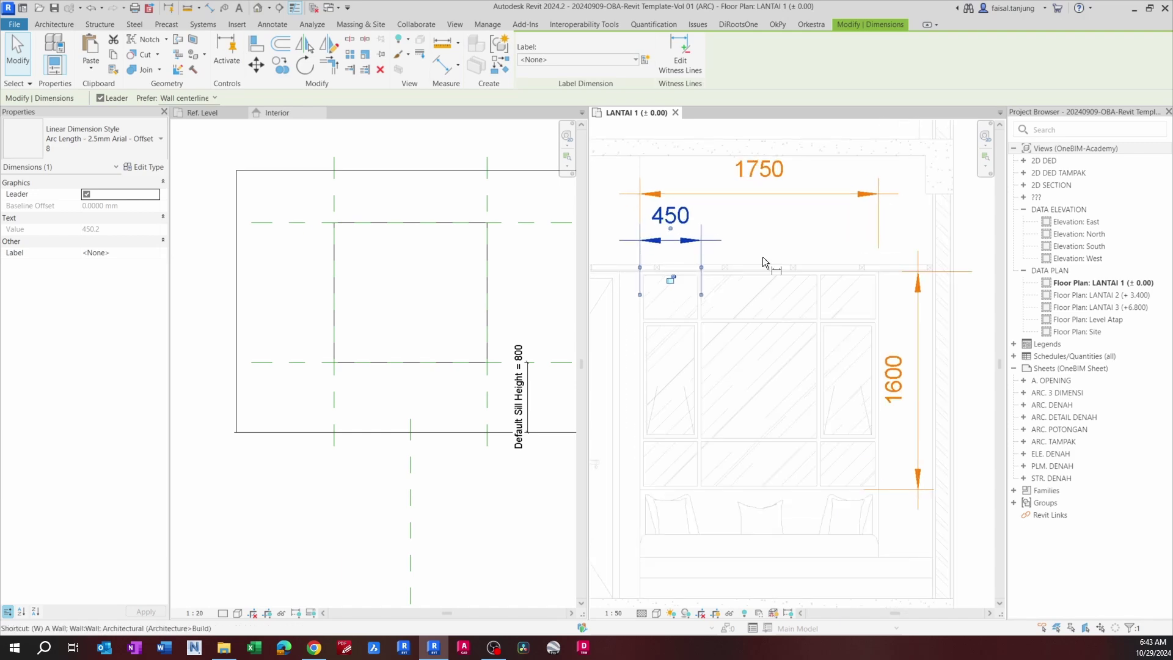
{"action": "left_click", "coordinate": [762, 257]}
{"action": "scroll", "coordinate": [822, 281], "scroll_direction": "up", "scroll_amount": 3}
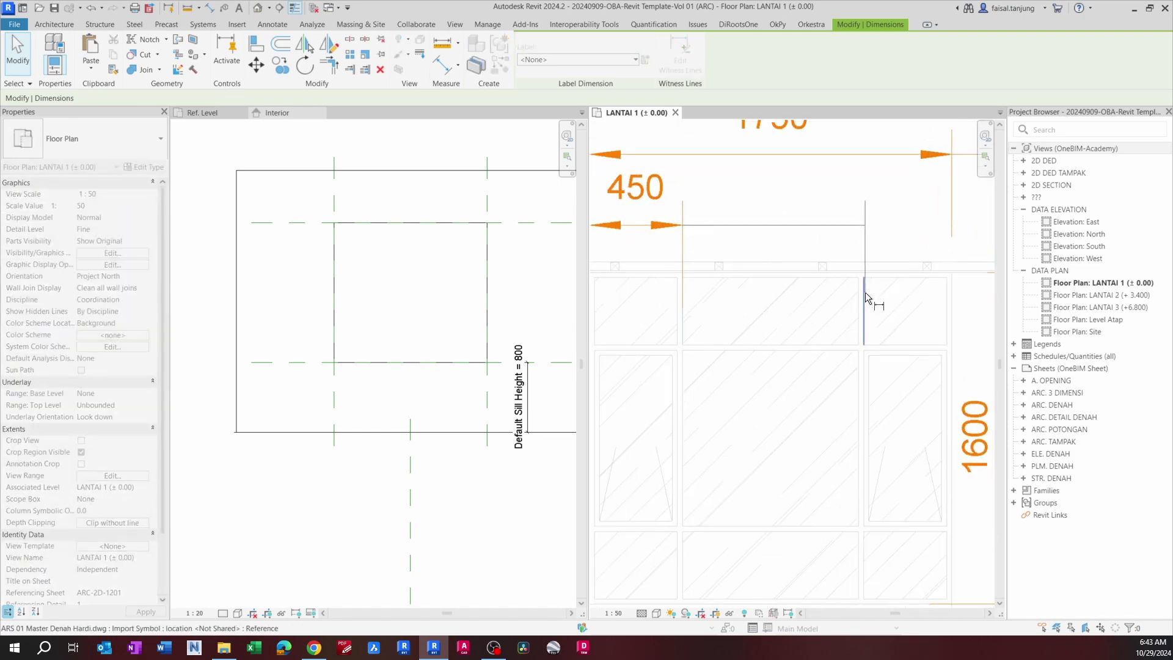
{"action": "left_click", "coordinate": [864, 294]}
{"action": "left_click", "coordinate": [867, 280]}
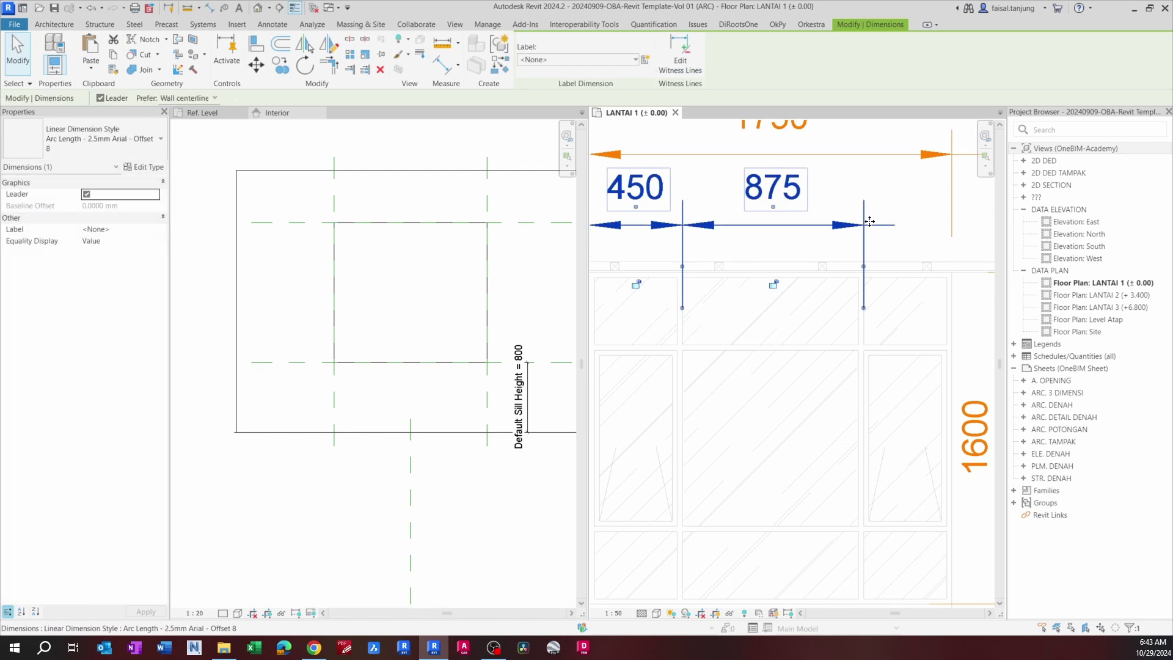
{"action": "middle_click_drag", "start_coordinate": [823, 232], "coordinate": [824, 239]}
{"action": "left_click_drag", "start_coordinate": [856, 293], "coordinate": [857, 295]}
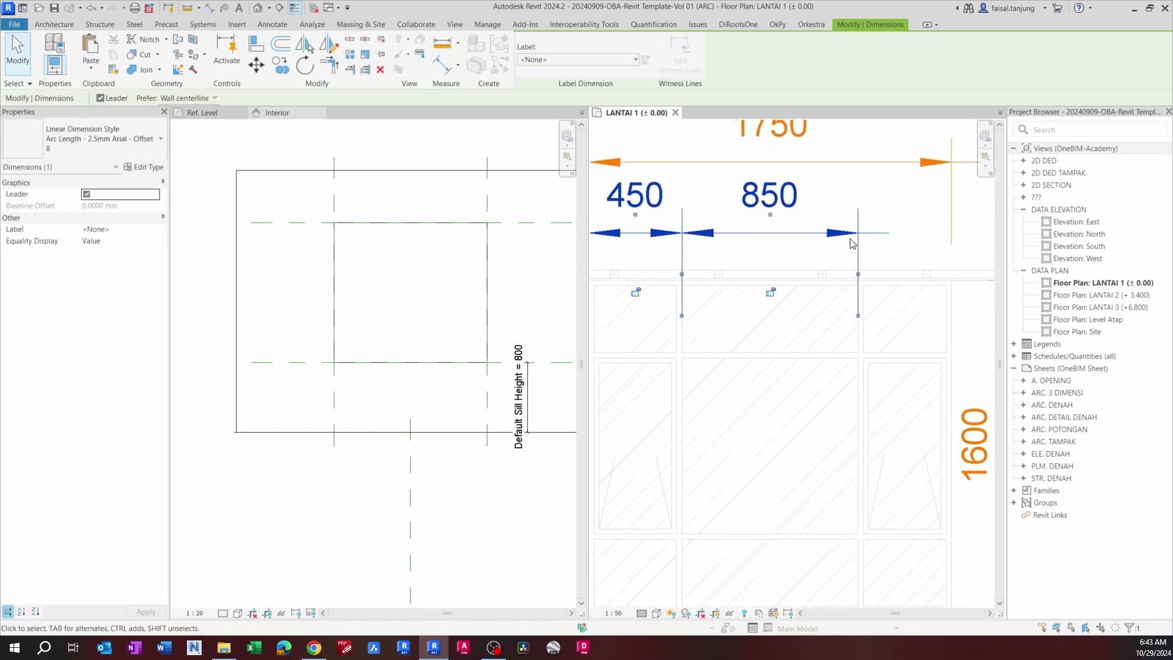
Step: Add a witness line at the window's right outer edge so the dimension string also covers the right panel
{"action": "middle_click_drag", "start_coordinate": [852, 226], "coordinate": [855, 248]}
{"action": "scroll", "coordinate": [855, 254], "scroll_direction": "down", "scroll_amount": 1}
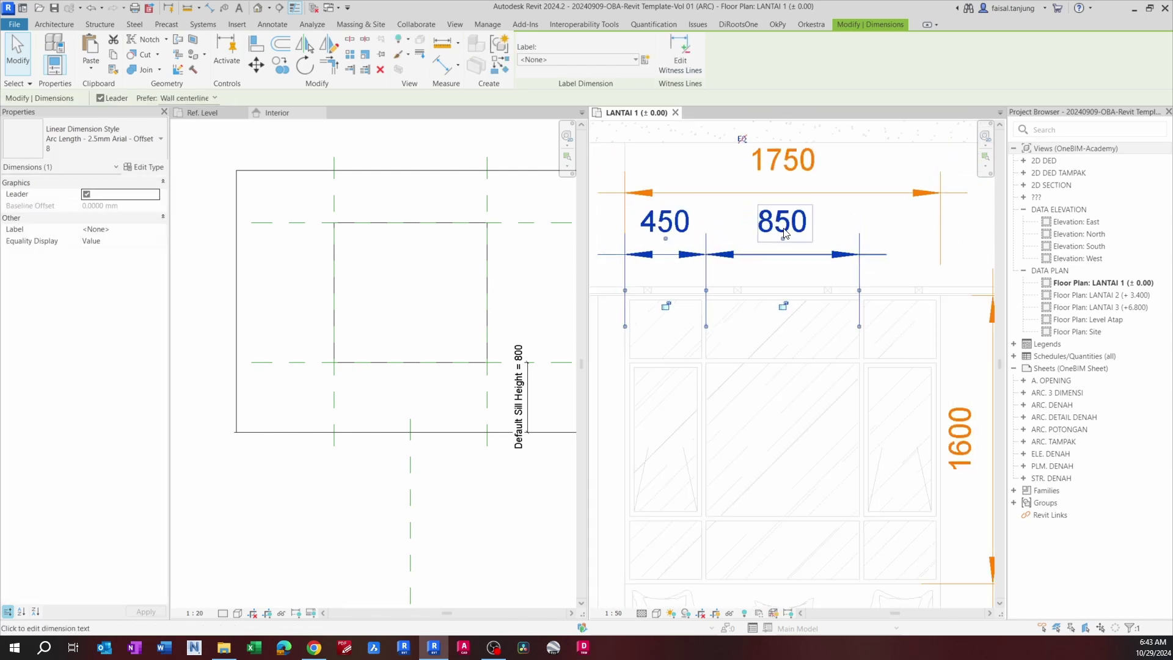
{"action": "scroll", "coordinate": [787, 236], "scroll_direction": "down", "scroll_amount": 1}
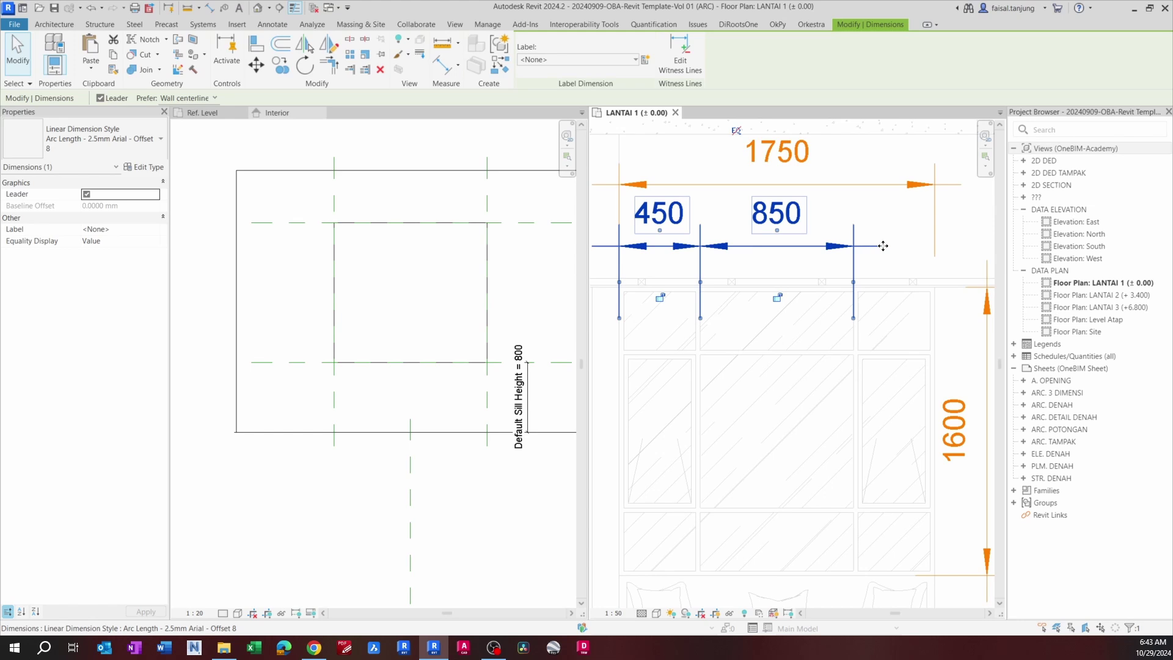
{"action": "left_click_drag", "start_coordinate": [882, 245], "coordinate": [936, 310]}
{"action": "left_click", "coordinate": [937, 310]}
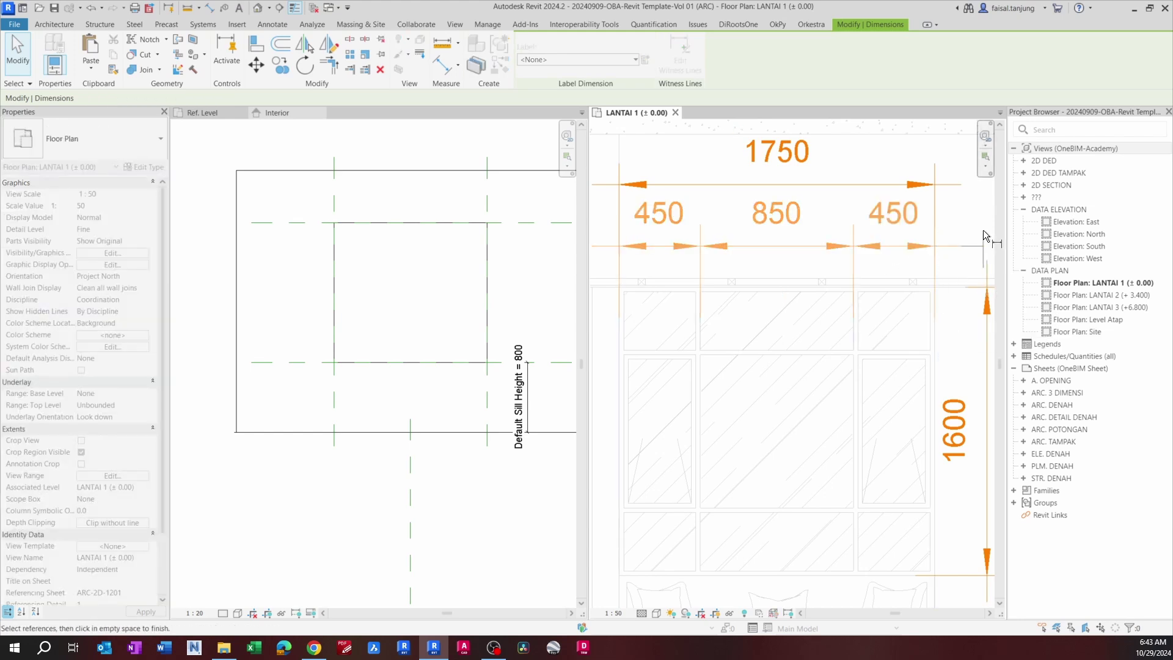
{"action": "left_click", "coordinate": [956, 234]}
{"action": "left_click", "coordinate": [956, 233]}
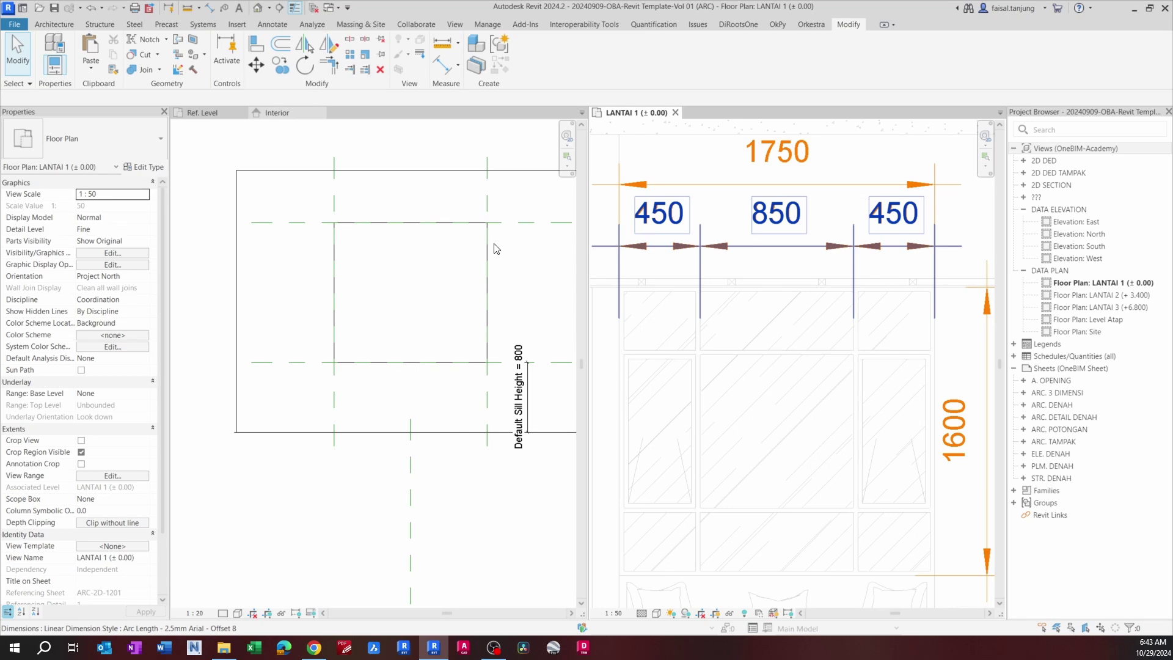
Step: Start an extrusion with a depth of -100 in the Interior elevation and sketch a 1750 by 1600 rectangle over the window opening
{"action": "left_click", "coordinate": [431, 275]}
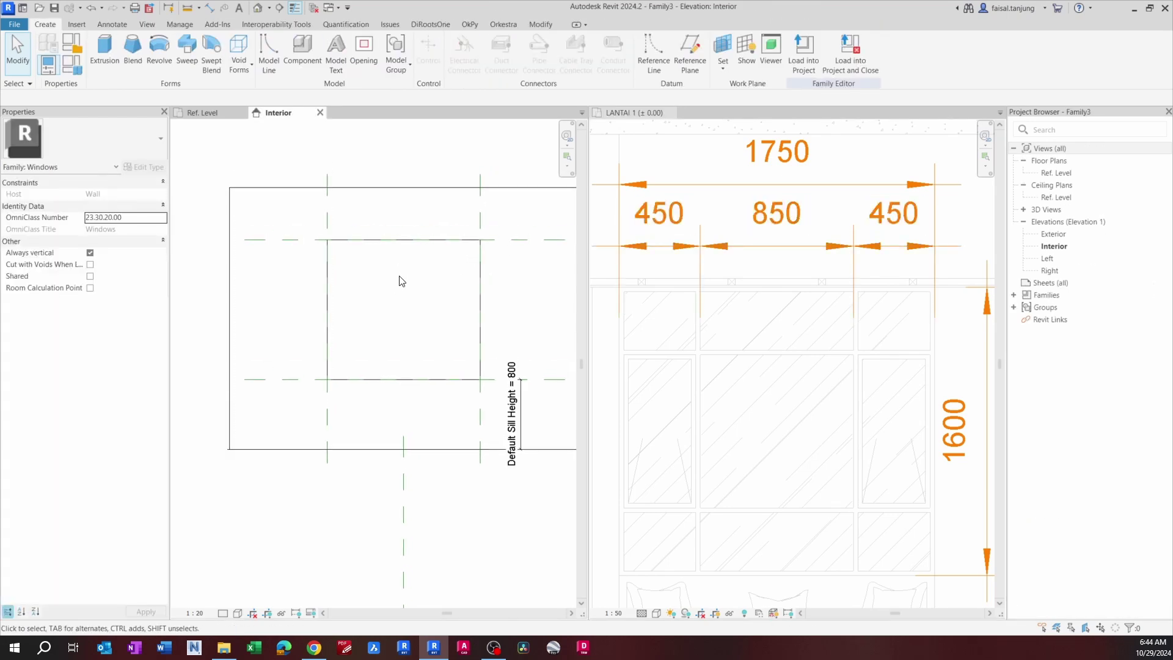
{"action": "scroll", "coordinate": [400, 280], "scroll_direction": "up", "scroll_amount": 2}
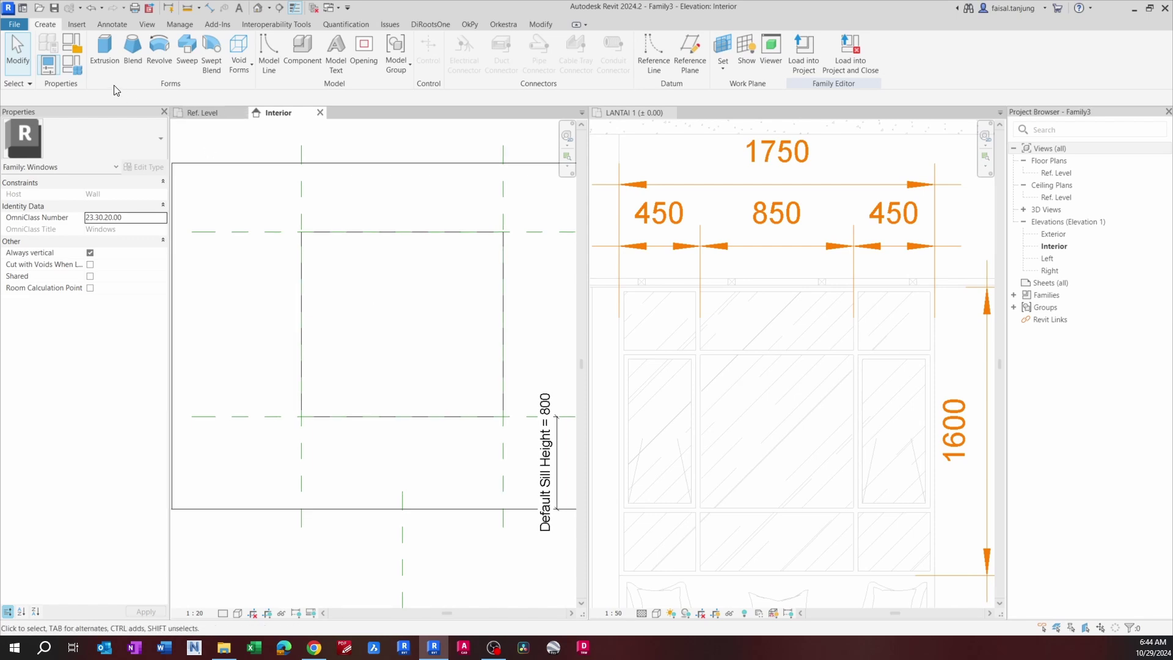
{"action": "left_click", "coordinate": [104, 52]}
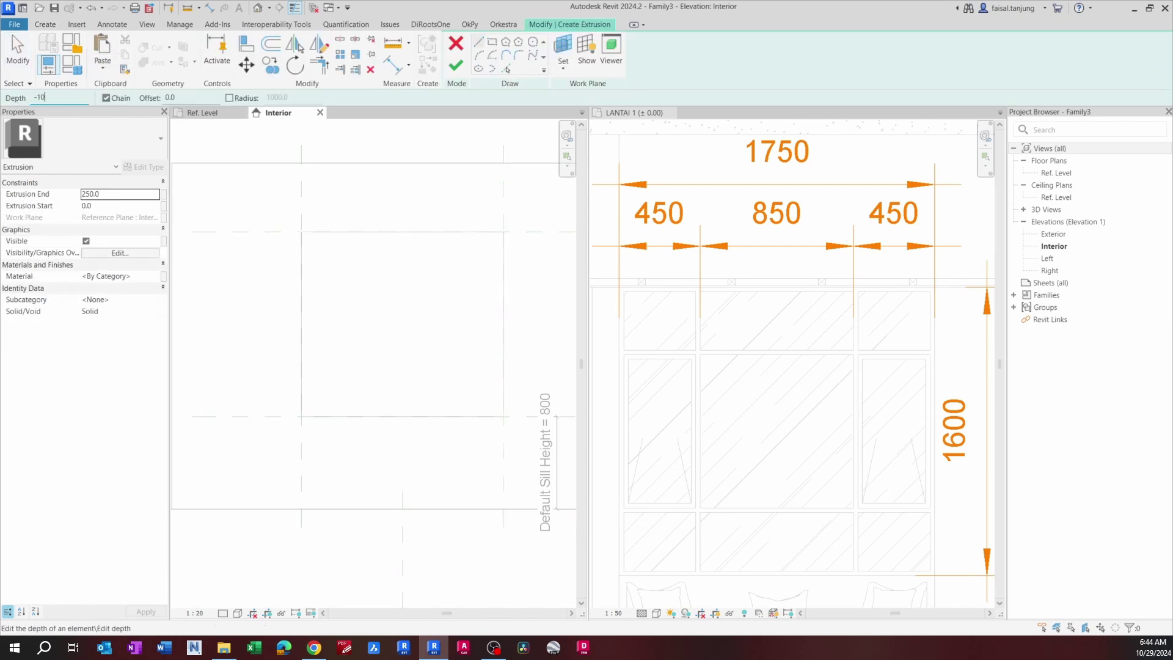
{"action": "middle_click_drag", "start_coordinate": [414, 324], "coordinate": [395, 324]}
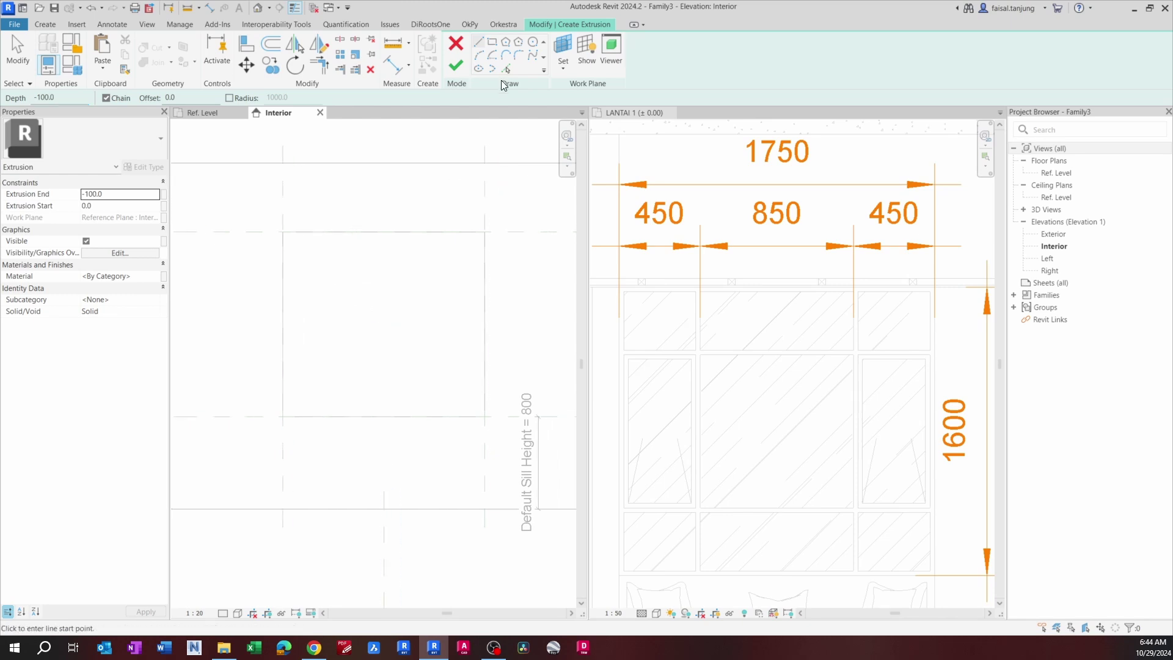
{"action": "left_click", "coordinate": [492, 44]}
{"action": "left_click", "coordinate": [283, 232]}
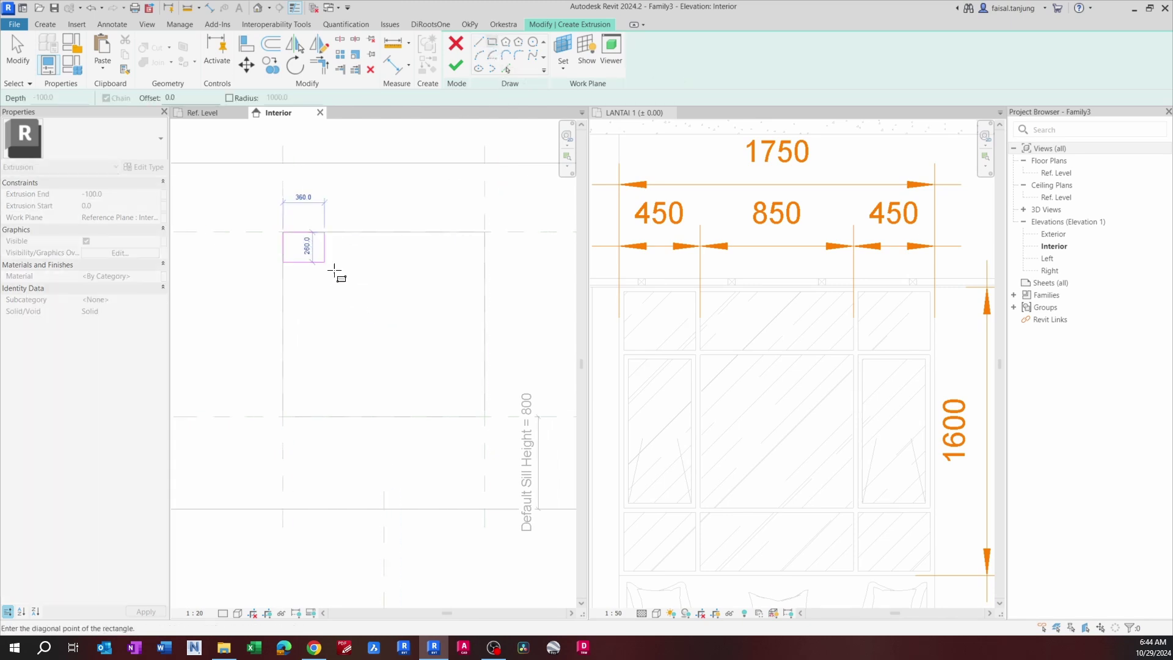
{"action": "left_click", "coordinate": [484, 416]}
Step: Lock all four sides of the rectangle to the opening's reference planes and leave the rectangle tool
{"action": "left_click", "coordinate": [465, 306]}
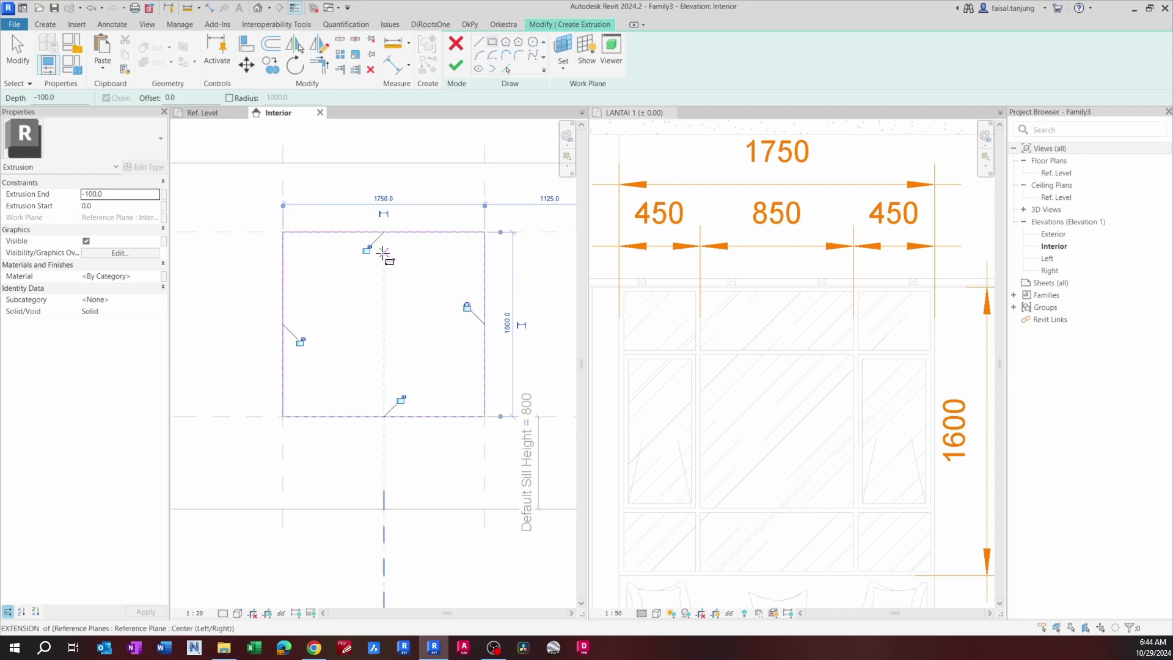
{"action": "left_click", "coordinate": [366, 249]}
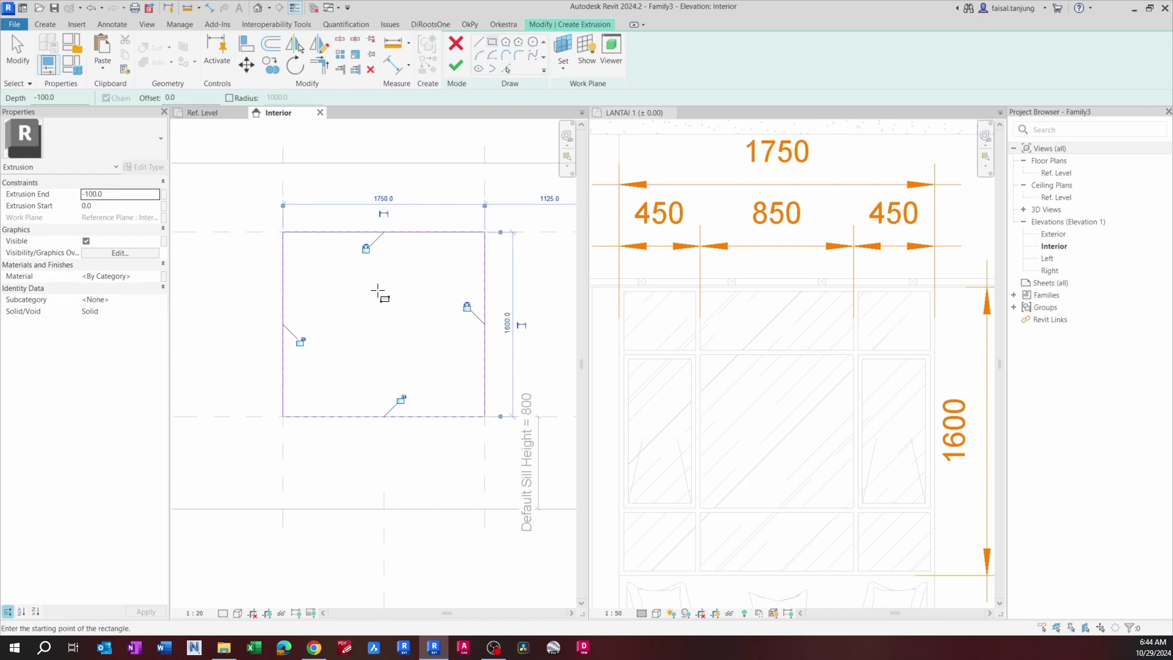
{"action": "left_click", "coordinate": [298, 339]}
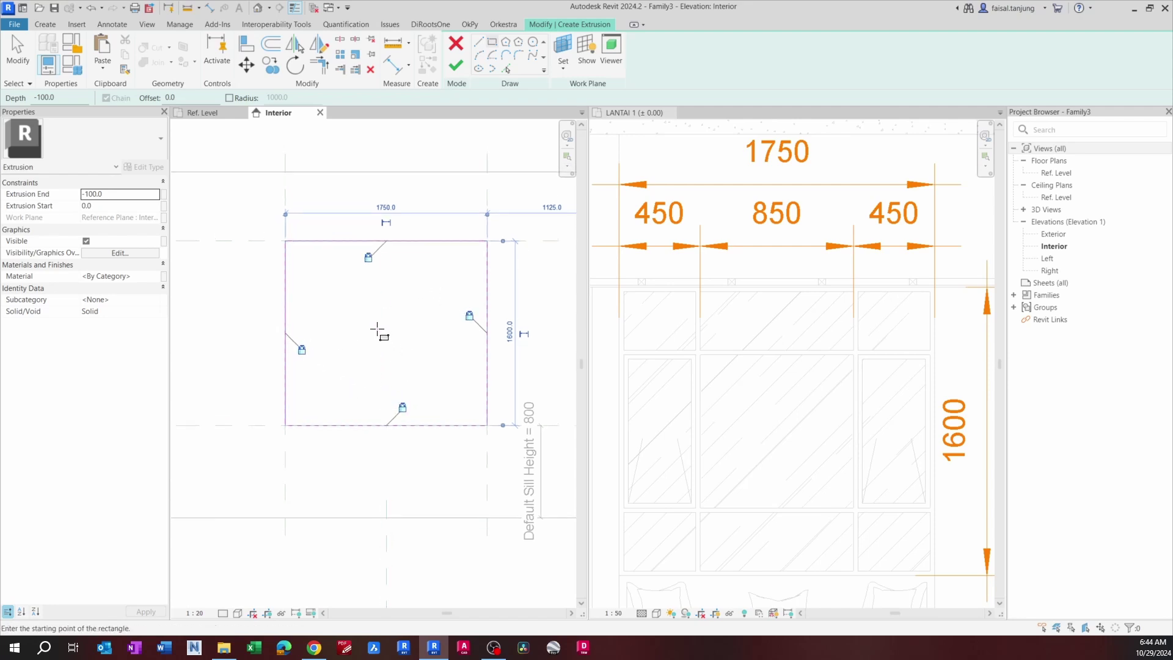
{"action": "key", "text": "Escape"}
{"action": "key", "text": "Escape"}
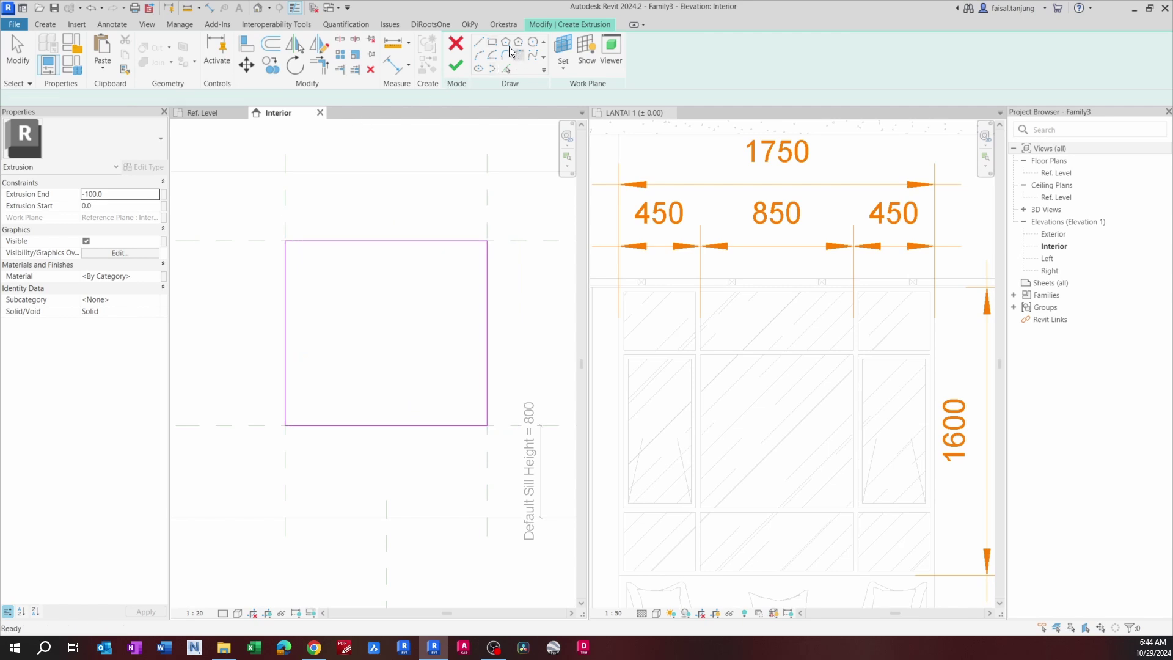
Step: Add two vertical sketch lines offset 450 inward from the left and right sides of the 1750 by 1600 rectangle
{"action": "left_click", "coordinate": [478, 43]}
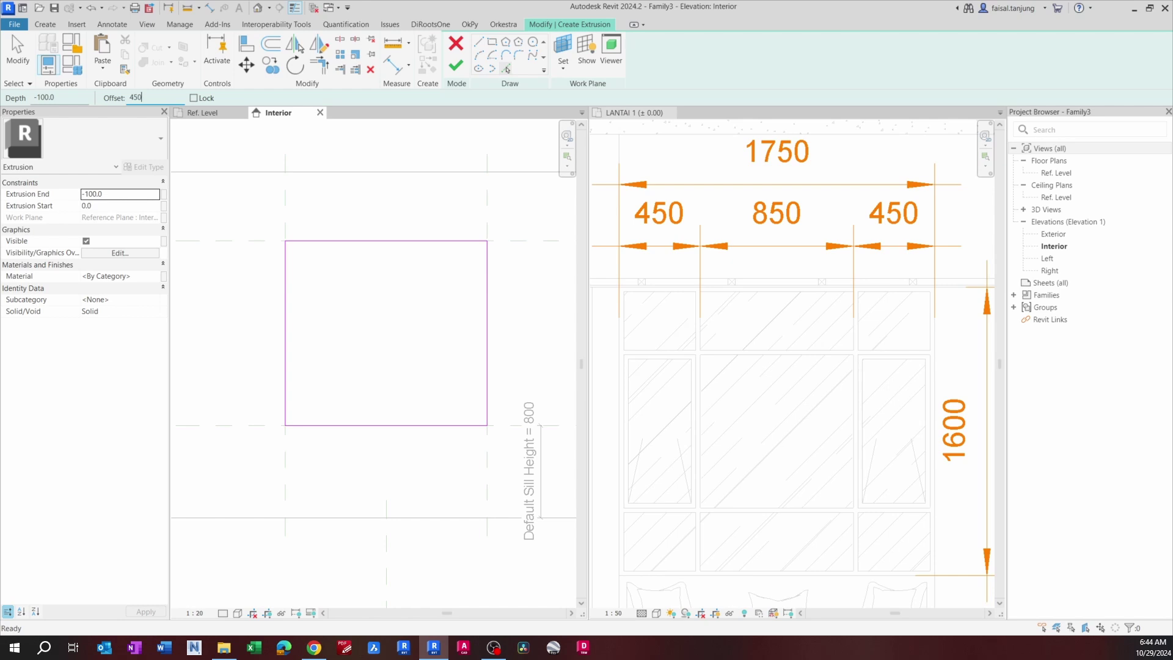
{"action": "left_click", "coordinate": [289, 300]}
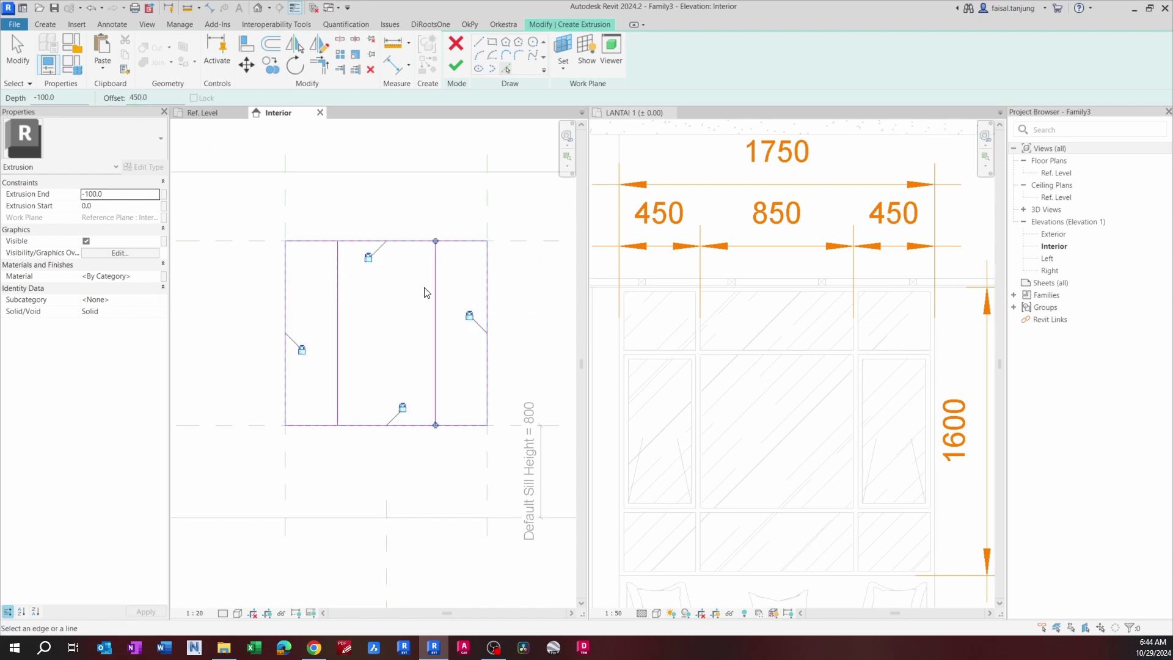
{"action": "middle_click_drag", "start_coordinate": [422, 285], "coordinate": [420, 266]}
{"action": "scroll", "coordinate": [341, 235], "scroll_direction": "up", "scroll_amount": 2}
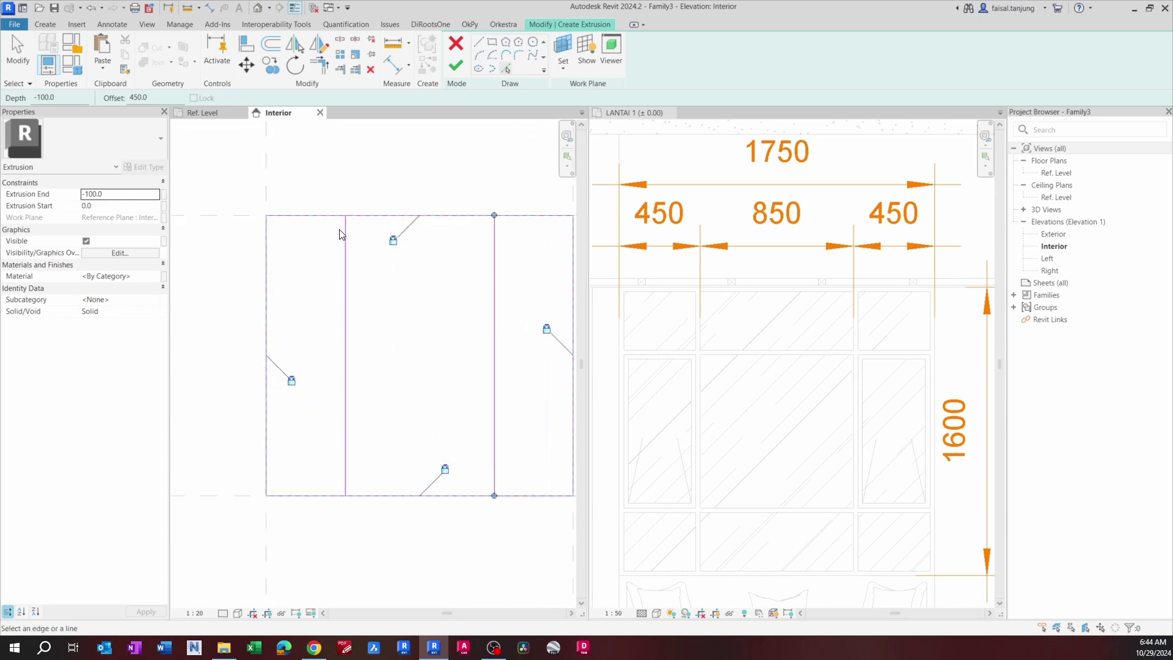
{"action": "key", "text": "Escape"}
{"action": "key", "text": "Escape"}
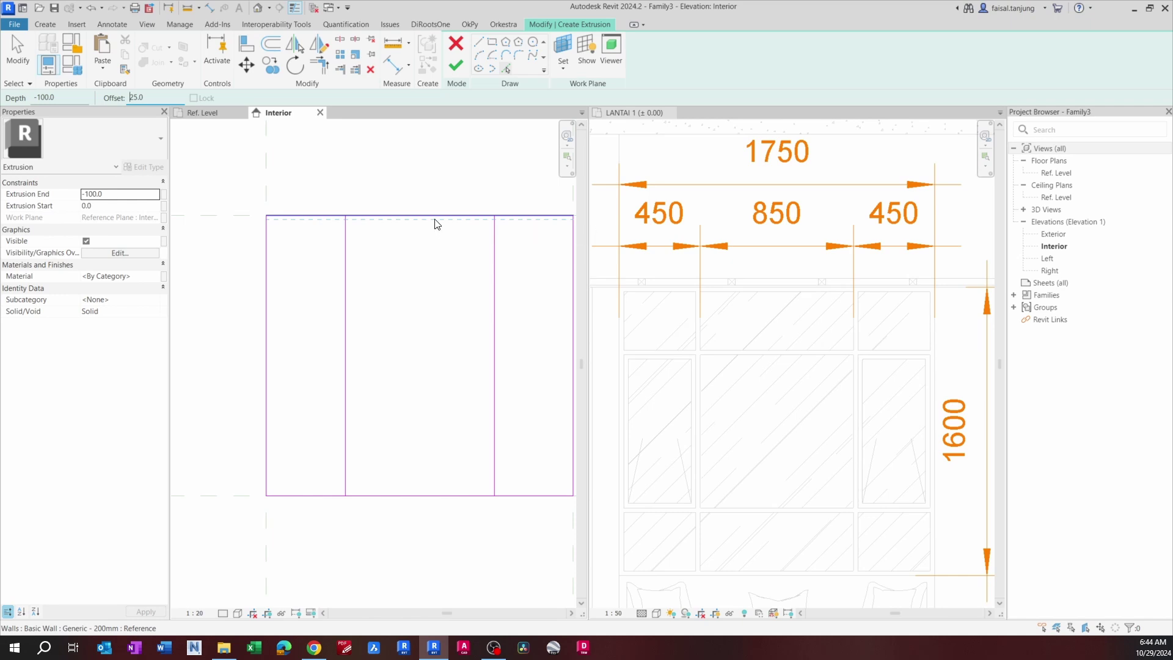
Step: Sketch an inner frame rectangle offset 25 inward from the outer 1750 by 1600 rectangle
{"action": "left_click", "coordinate": [493, 41]}
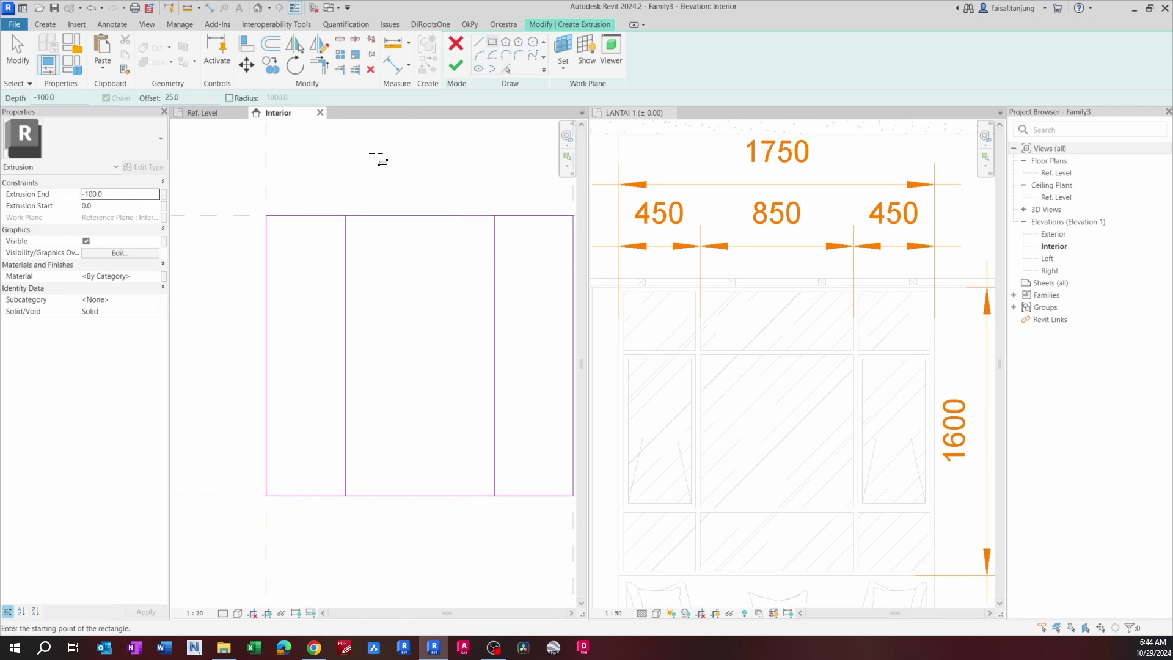
{"action": "middle_click_drag", "start_coordinate": [370, 215], "coordinate": [340, 202]}
{"action": "left_click", "coordinate": [232, 197]}
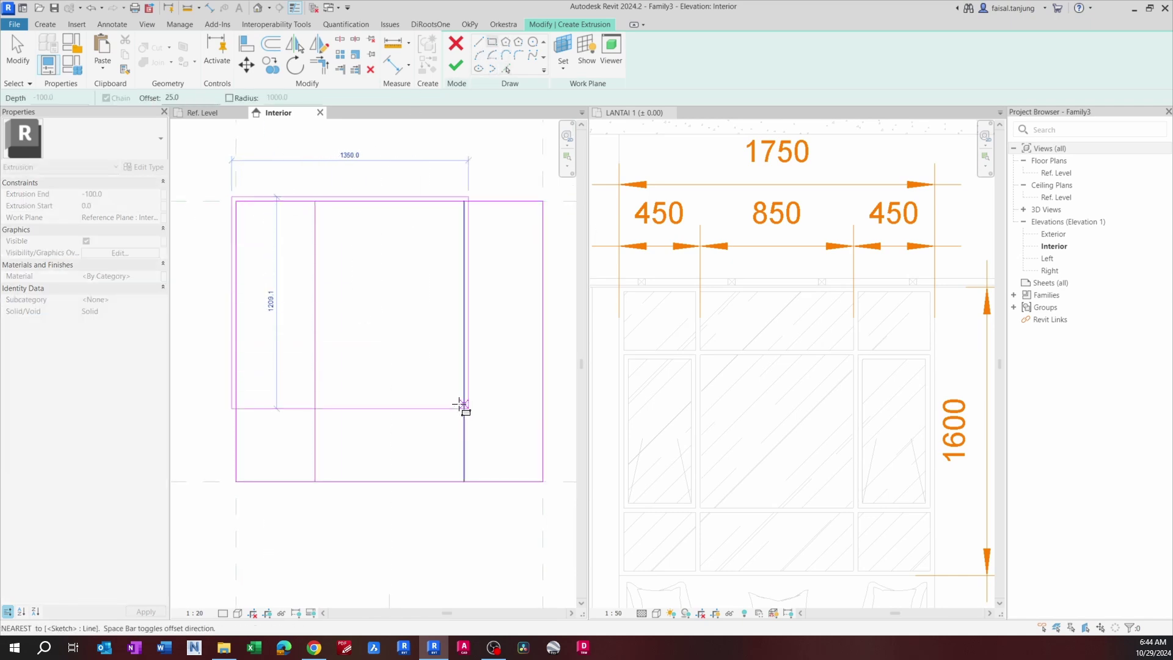
{"action": "left_click", "coordinate": [543, 482]}
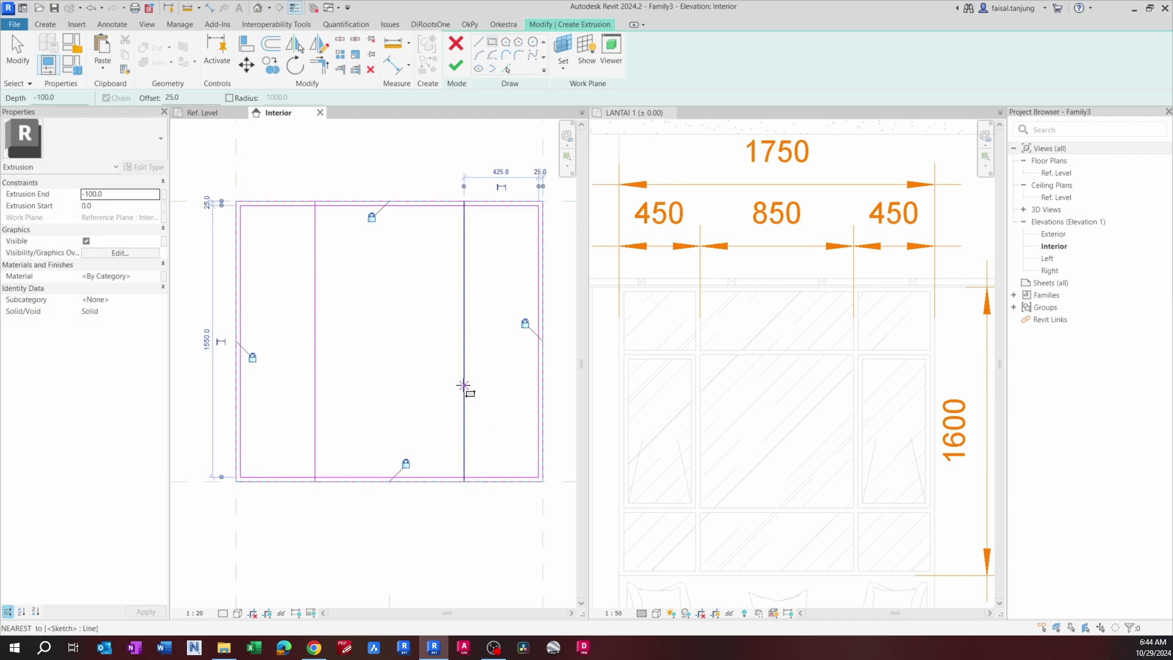
{"action": "mouse_move", "coordinate": [401, 317]}
{"action": "middle_mouse_down"}
{"action": "mouse_move", "coordinate": [406, 327]}
{"action": "mouse_move", "coordinate": [400, 311]}
{"action": "middle_mouse_up"}
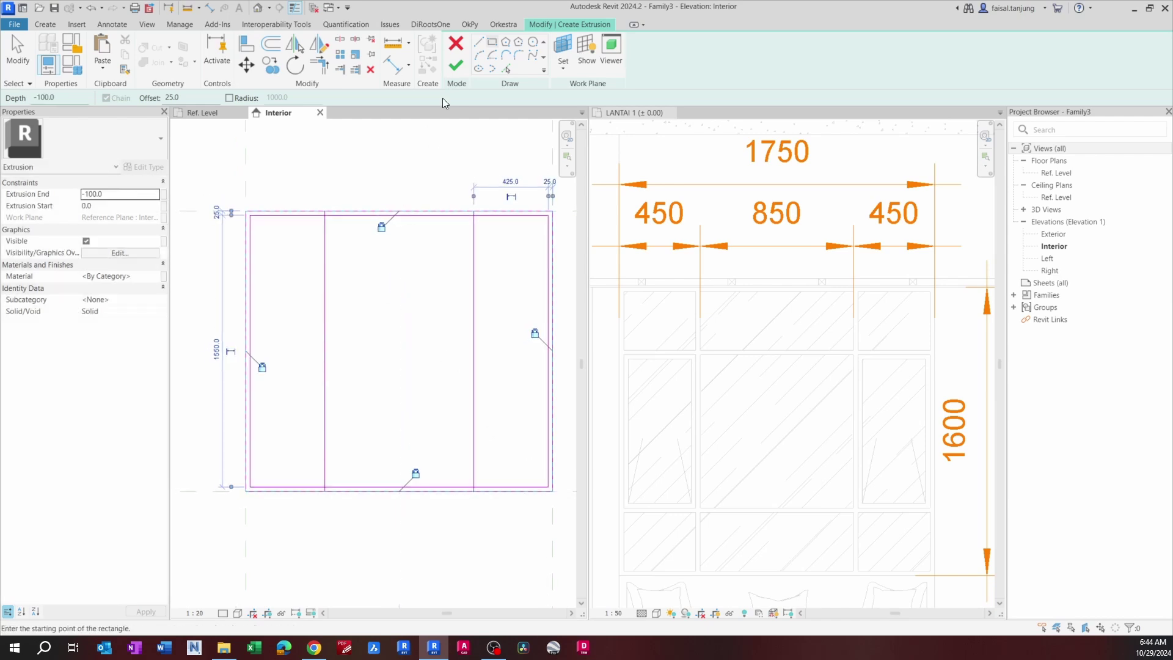
Step: Pick both vertical mullion lines with a 25 offset to add a parallel line on each one's outward side
{"action": "left_click", "coordinate": [505, 69]}
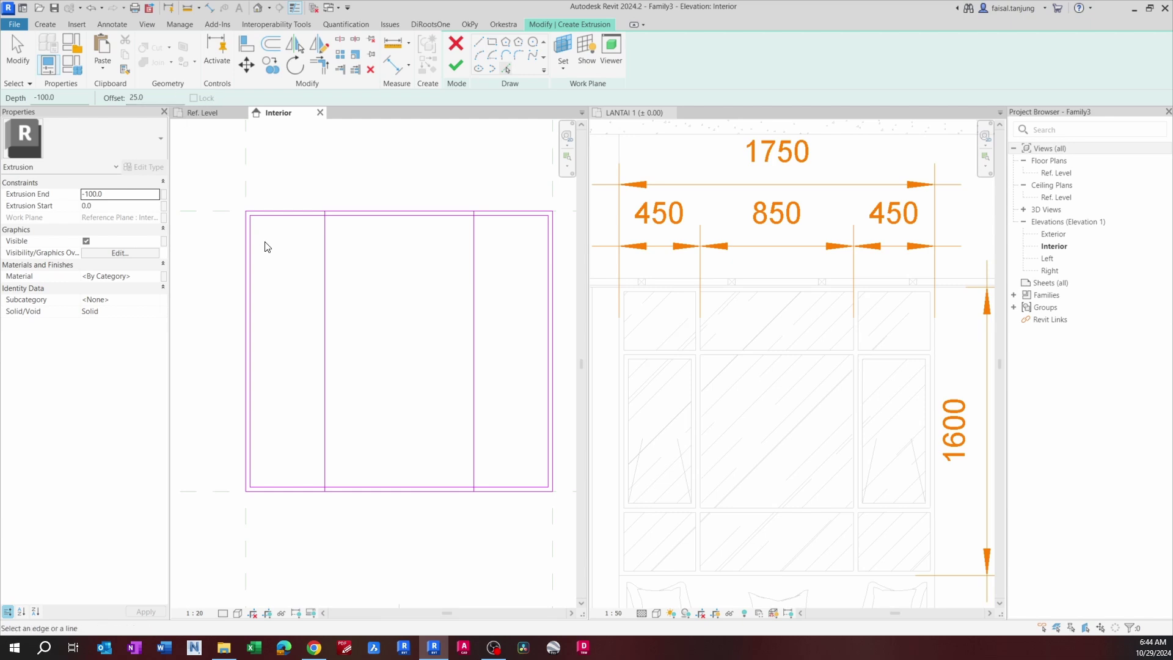
{"action": "scroll", "coordinate": [323, 248], "scroll_direction": "up", "scroll_amount": 3}
{"action": "left_click", "coordinate": [323, 248]}
{"action": "middle_click_drag", "start_coordinate": [428, 269], "coordinate": [281, 271]}
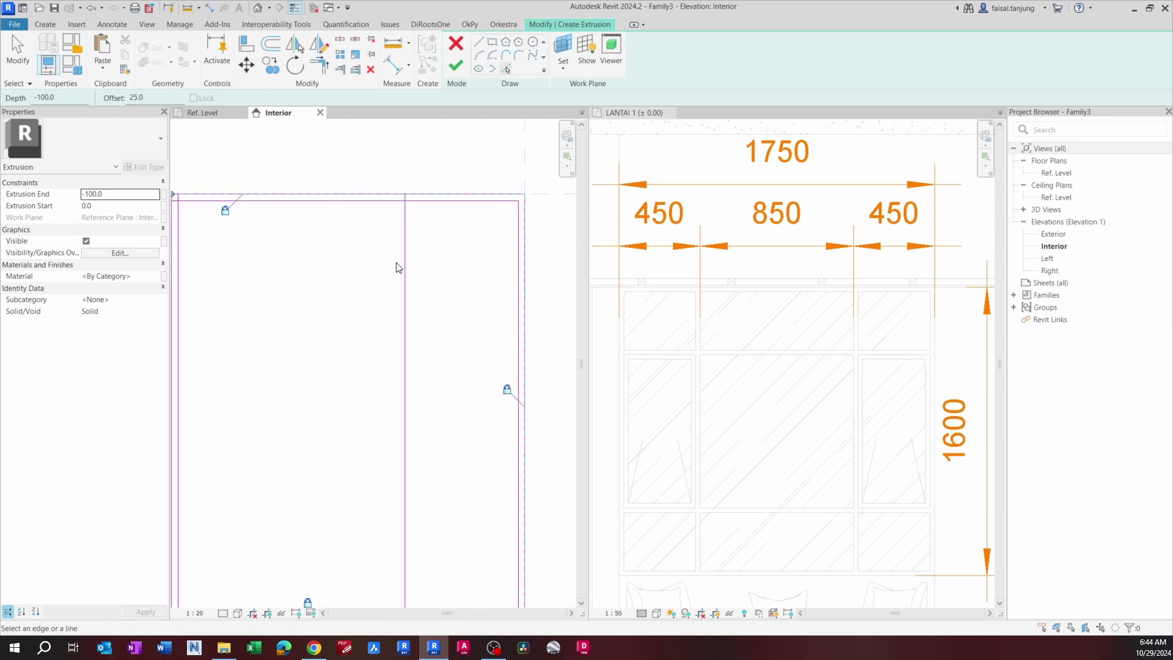
{"action": "left_click", "coordinate": [409, 270]}
{"action": "scroll", "coordinate": [398, 385], "scroll_direction": "down", "scroll_amount": 3}
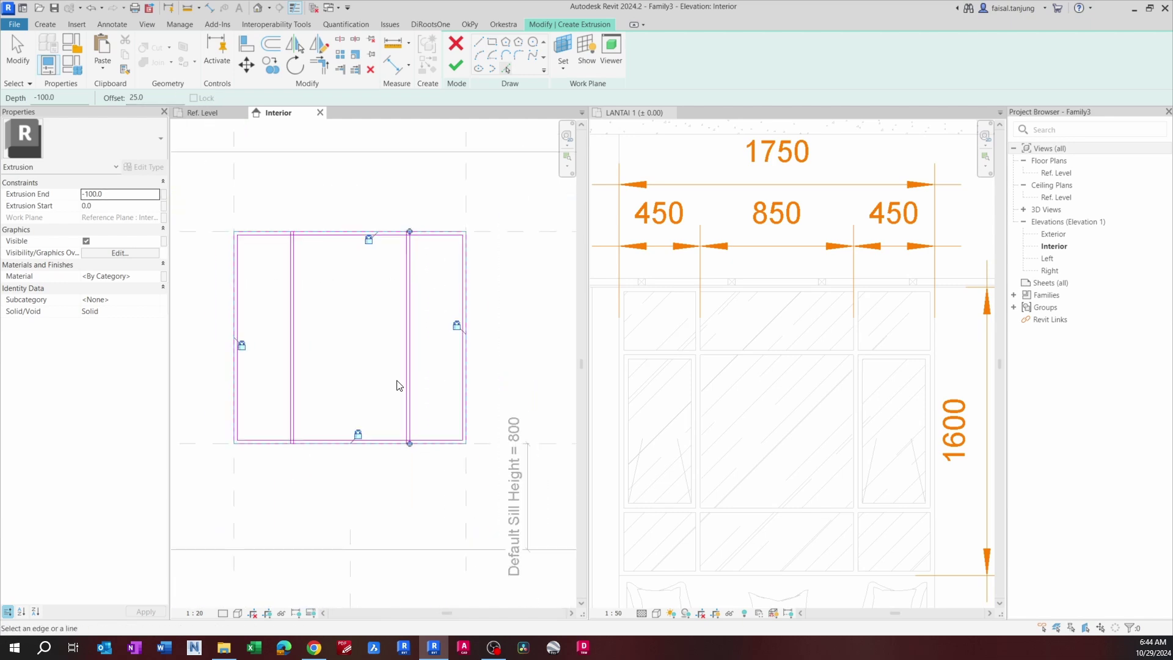
{"action": "middle_click_drag", "start_coordinate": [397, 385], "coordinate": [417, 365]}
Step: Start an aligned dimension in the LANTAI 1 plan between the top panel row's lower division and the window's top edge
{"action": "left_click", "coordinate": [736, 408]}
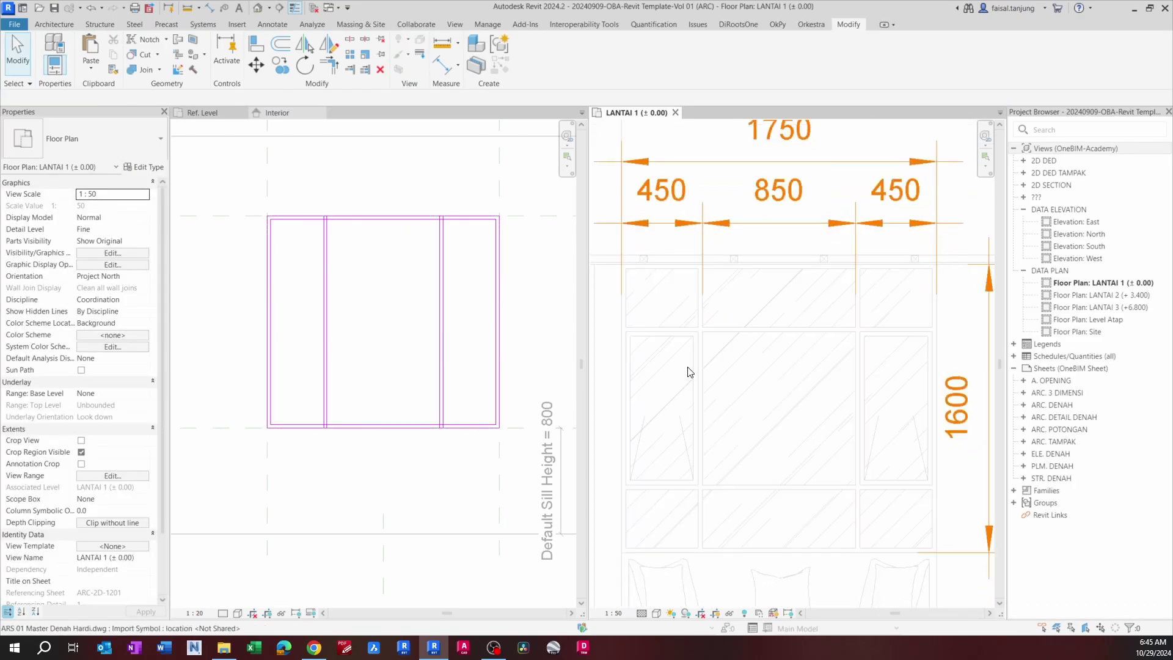
{"action": "key", "text": "d"}
{"action": "key", "text": "i"}
{"action": "scroll", "coordinate": [843, 348], "scroll_direction": "up", "scroll_amount": 2}
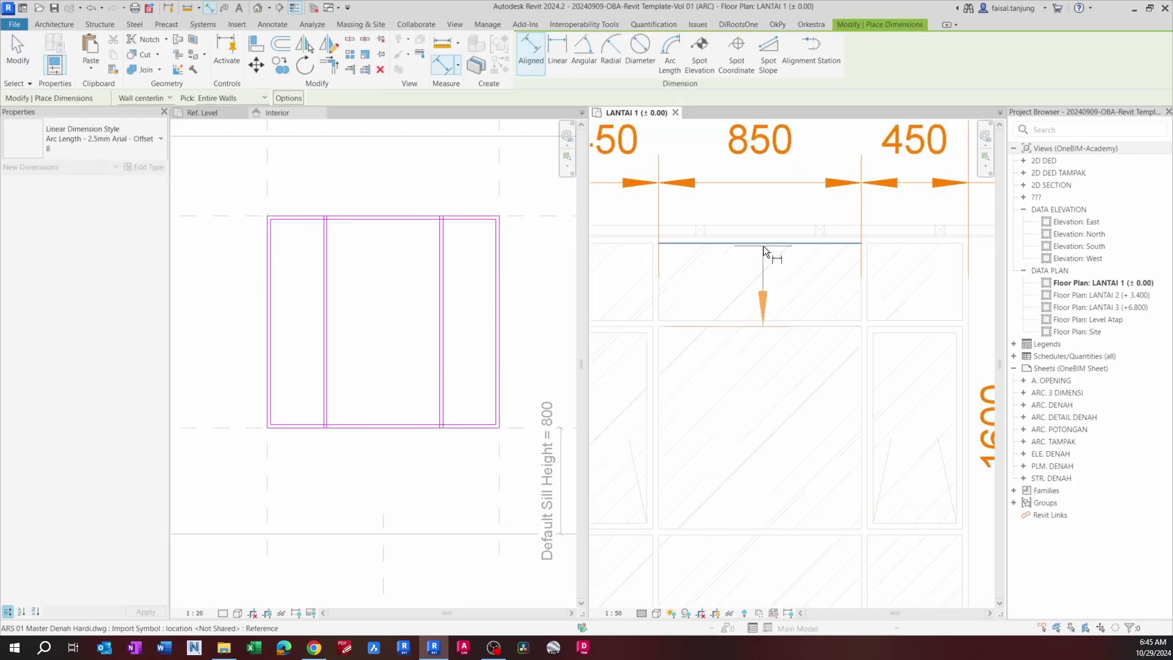
{"action": "scroll", "coordinate": [753, 233], "scroll_direction": "up", "scroll_amount": 2}
{"action": "left_click", "coordinate": [772, 244]}
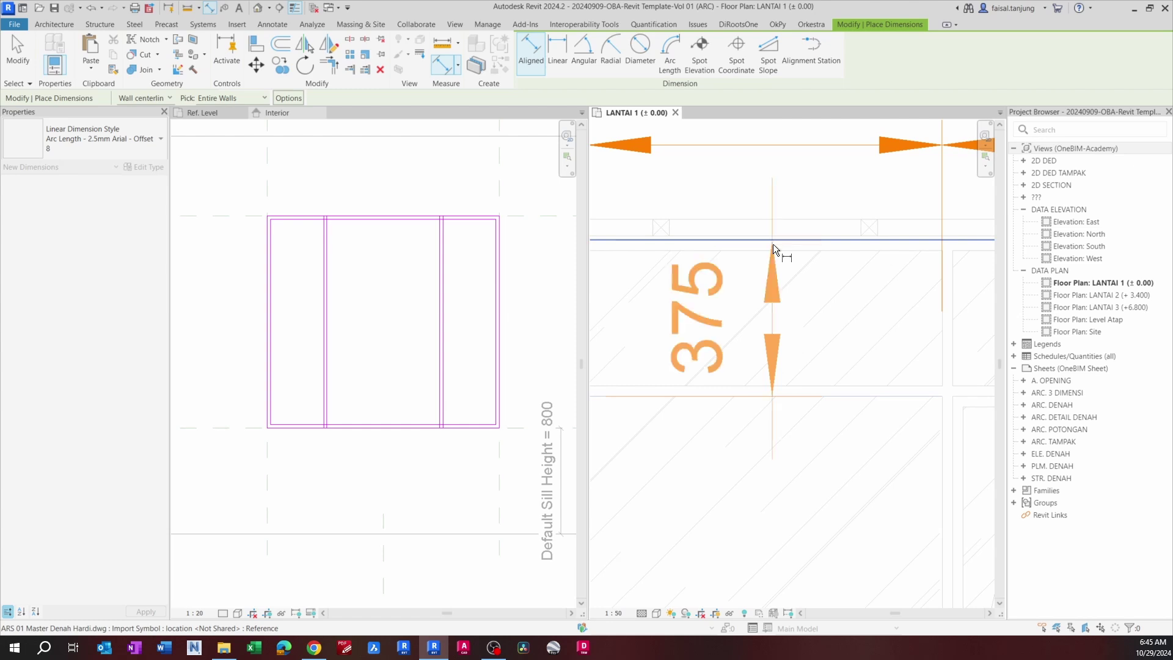
Step: Extend the vertical dimension string through the lower division to the window's bottom edge and place it beside the window
{"action": "scroll", "coordinate": [772, 244], "scroll_direction": "down", "scroll_amount": 3}
{"action": "scroll", "coordinate": [772, 301], "scroll_direction": "down", "scroll_amount": 2}
{"action": "scroll", "coordinate": [819, 374], "scroll_direction": "up", "scroll_amount": 2}
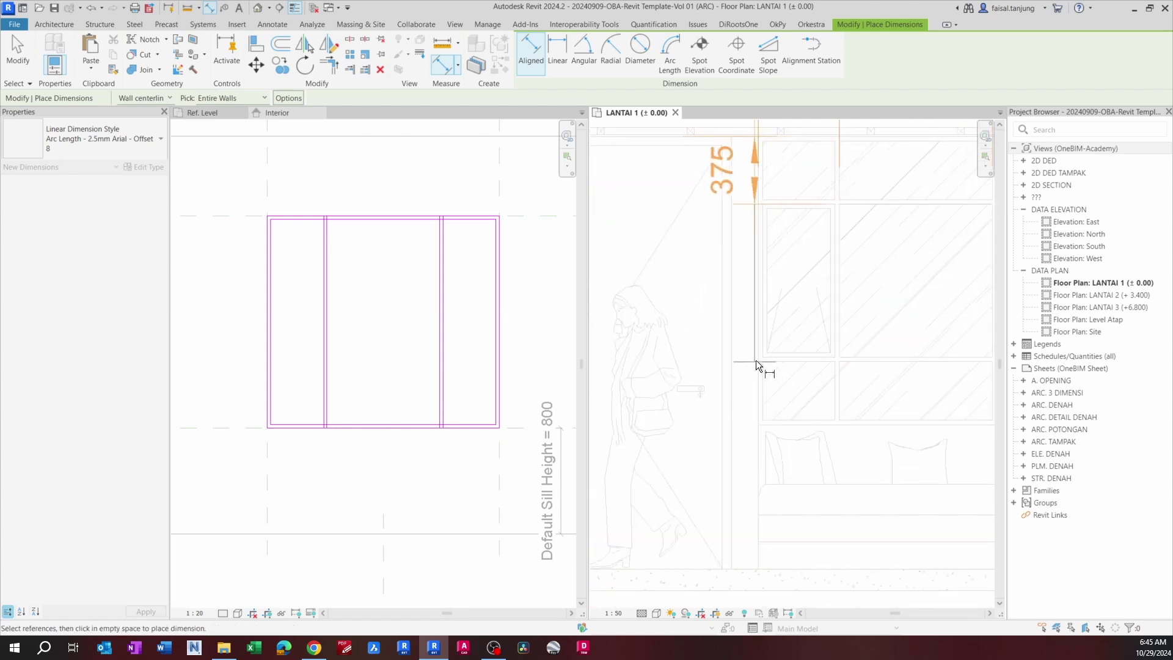
{"action": "scroll", "coordinate": [744, 361], "scroll_direction": "up", "scroll_amount": 2}
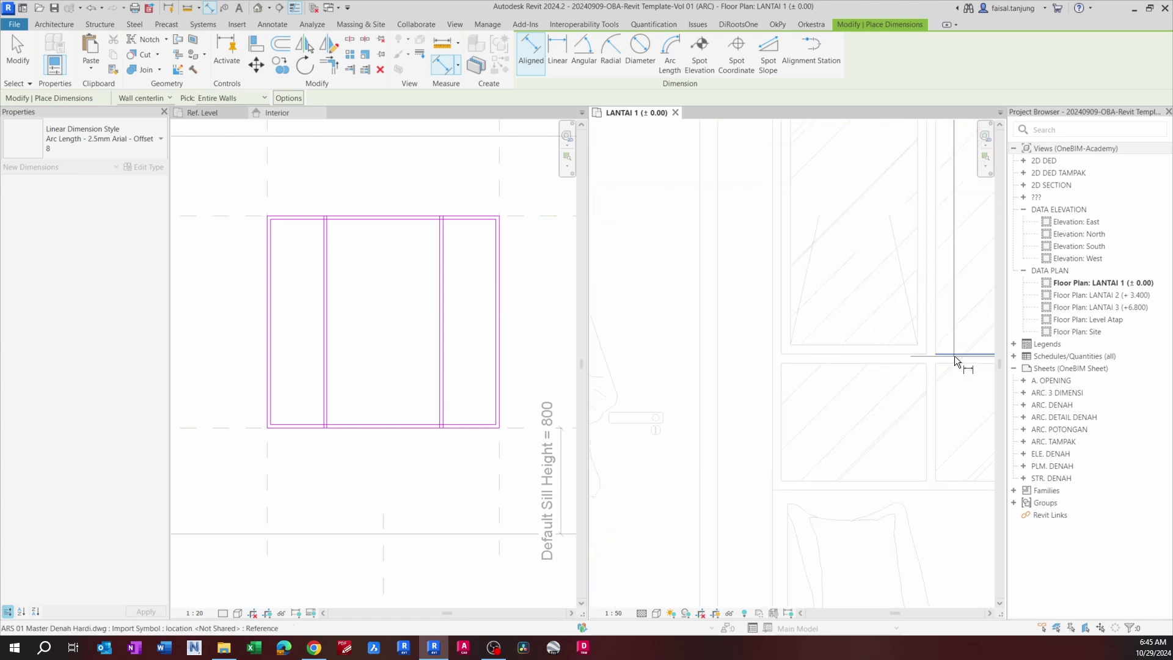
{"action": "left_click", "coordinate": [807, 490]}
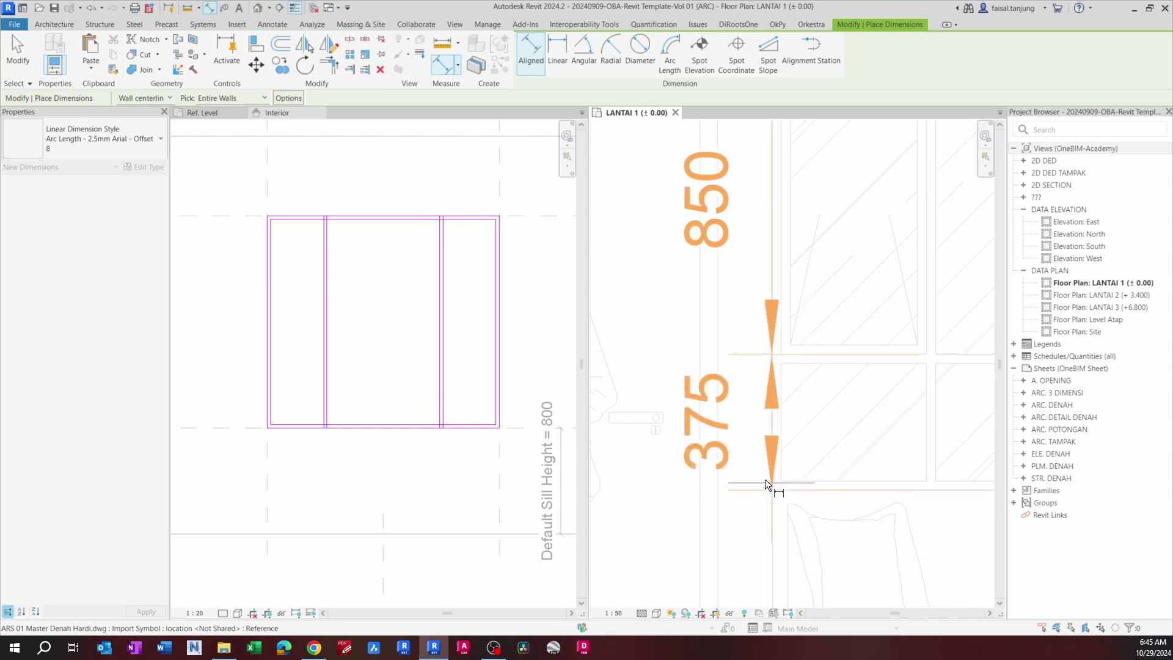
{"action": "scroll", "coordinate": [757, 474], "scroll_direction": "down", "scroll_amount": 2}
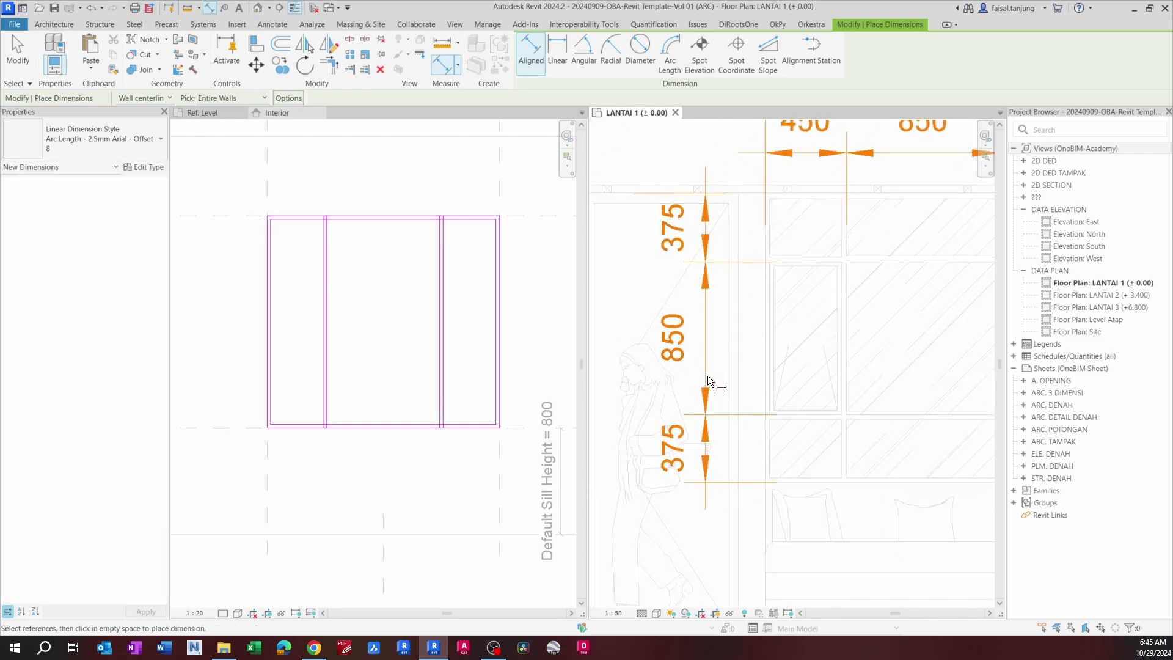
{"action": "left_click", "coordinate": [707, 375]}
Step: Copy the outer rectangle's top line 375 downward in the Interior elevation's extrusion sketch
{"action": "left_click", "coordinate": [348, 274]}
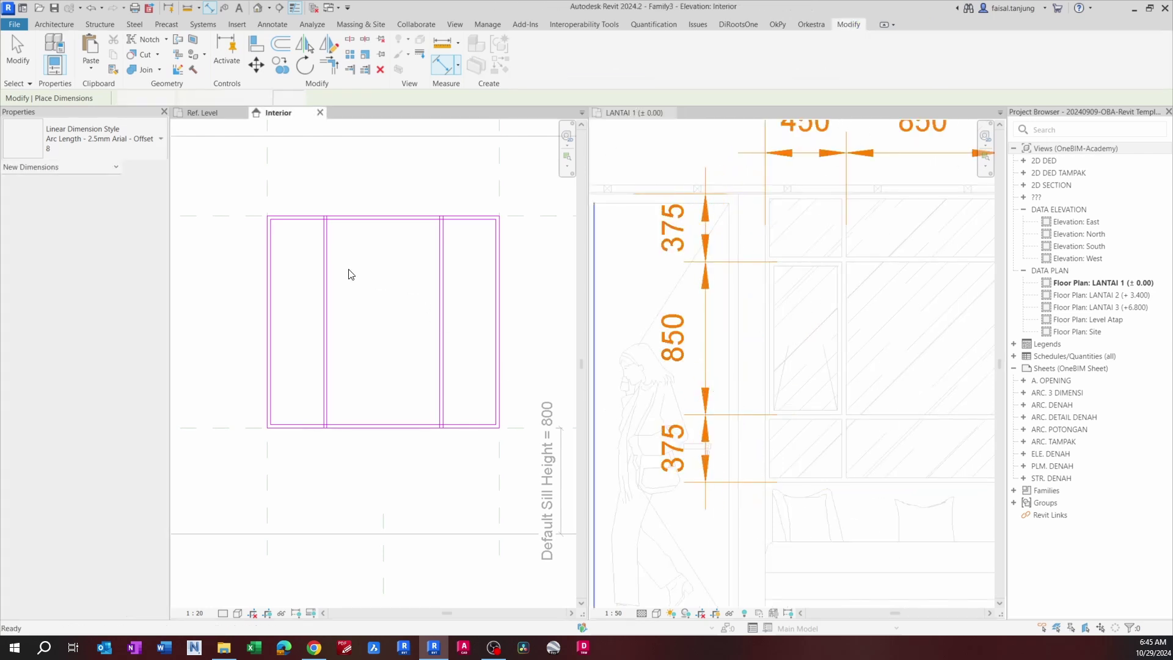
{"action": "double_click", "coordinate": [299, 224]}
{"action": "scroll", "coordinate": [301, 214], "scroll_direction": "up", "scroll_amount": 4}
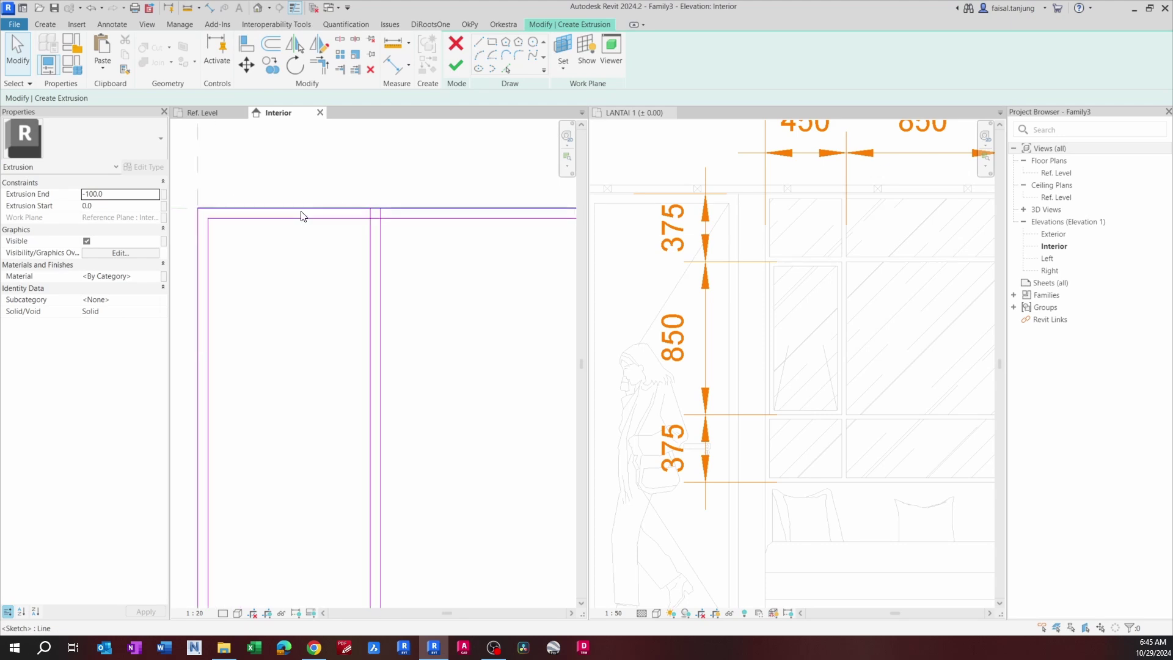
{"action": "scroll", "coordinate": [302, 207], "scroll_direction": "down", "scroll_amount": 2}
{"action": "middle_click_drag", "start_coordinate": [361, 254], "coordinate": [389, 251]}
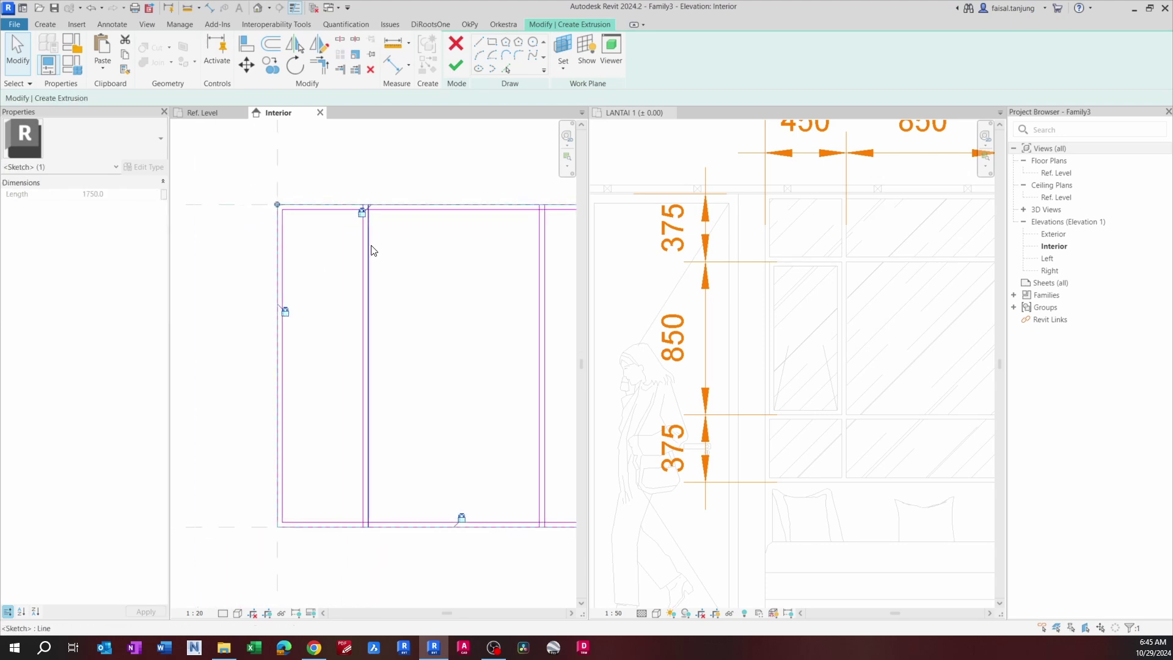
{"action": "key", "text": "c"}
{"action": "key", "text": "o"}
{"action": "left_click", "coordinate": [316, 240]}
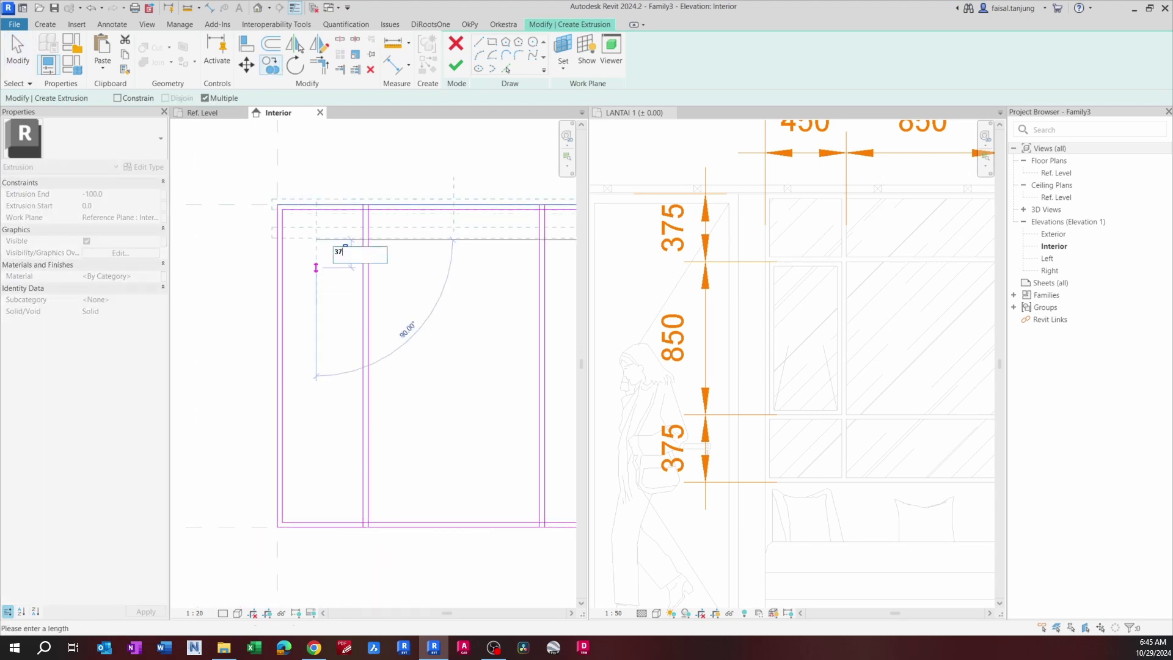
{"action": "key", "text": "Return"}
{"action": "key", "text": "Escape"}
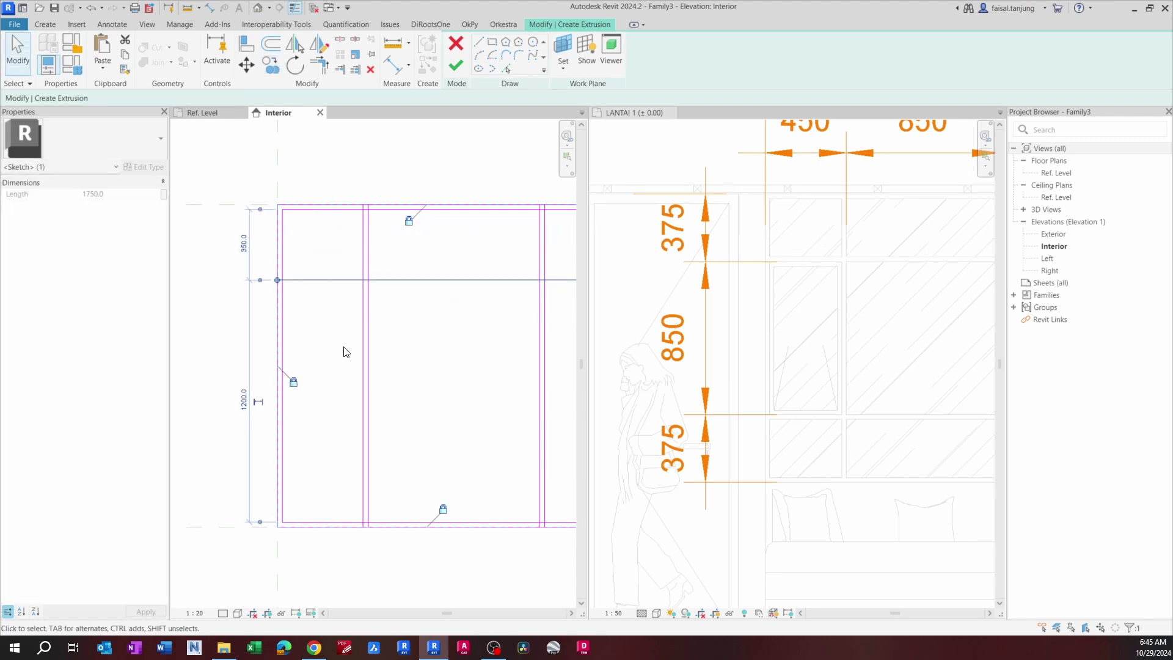
Step: Copy the outer rectangle's bottom line 375 upward to mark the lower transom
{"action": "middle_click_drag", "start_coordinate": [345, 350], "coordinate": [368, 287]}
{"action": "key", "text": "c"}
{"action": "key", "text": "o"}
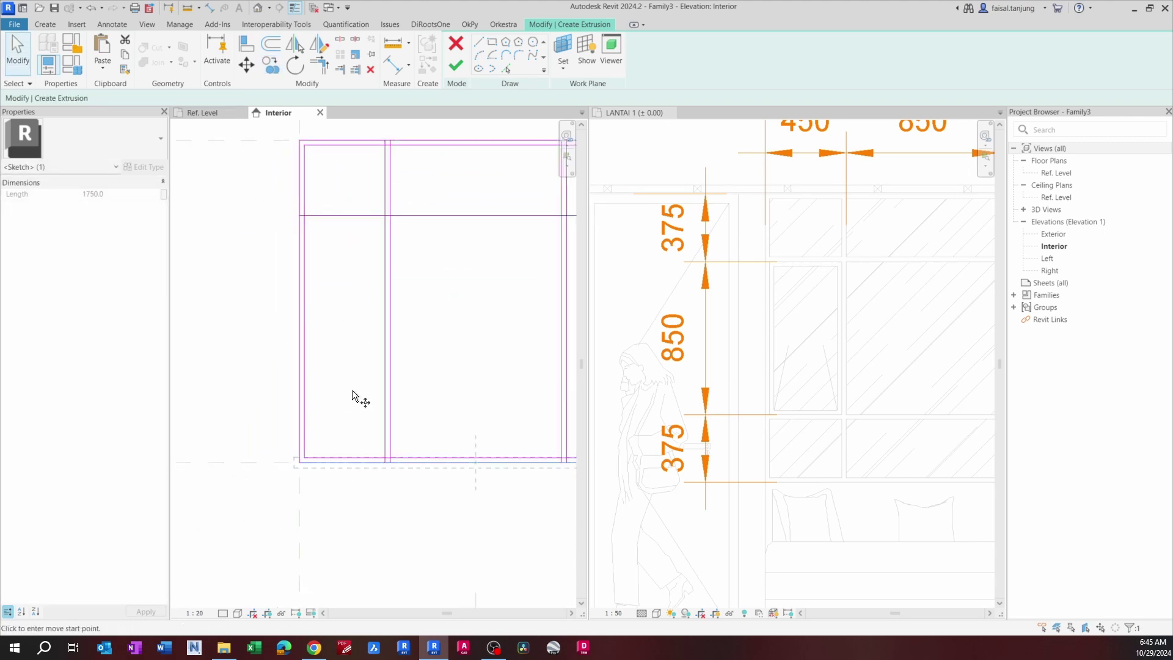
{"action": "left_click", "coordinate": [352, 392]}
{"action": "type", "text": "375"}
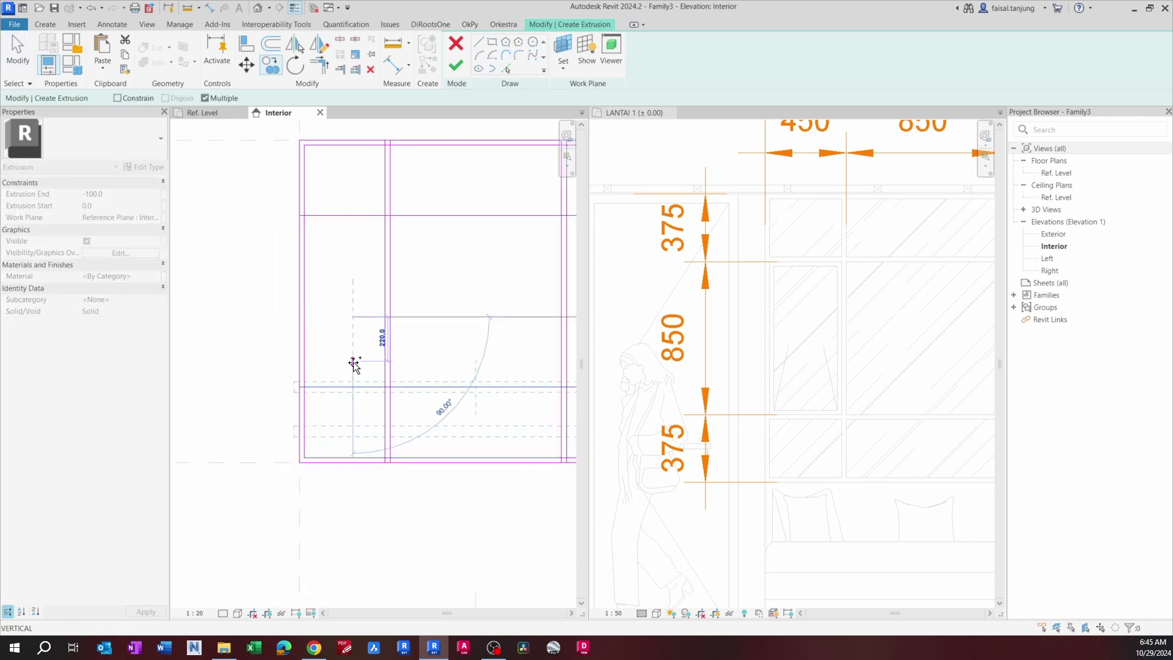
{"action": "key", "text": "Return"}
{"action": "key", "text": "Escape"}
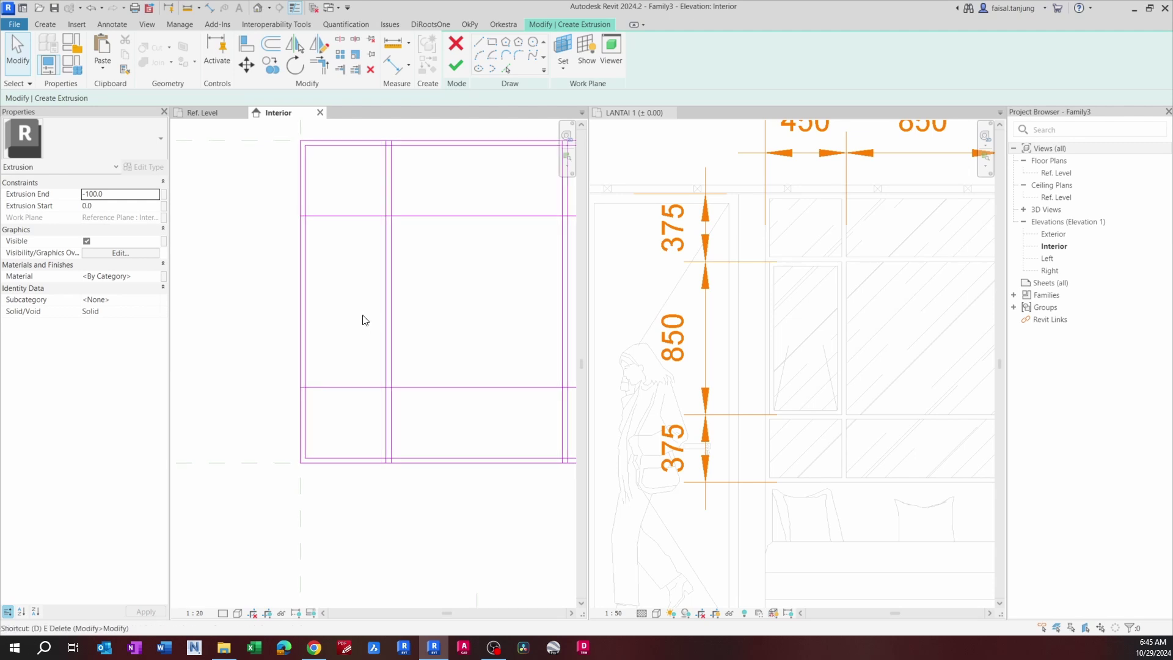
{"action": "key", "text": "d"}
{"action": "key", "text": "i"}
{"action": "left_click", "coordinate": [351, 215]}
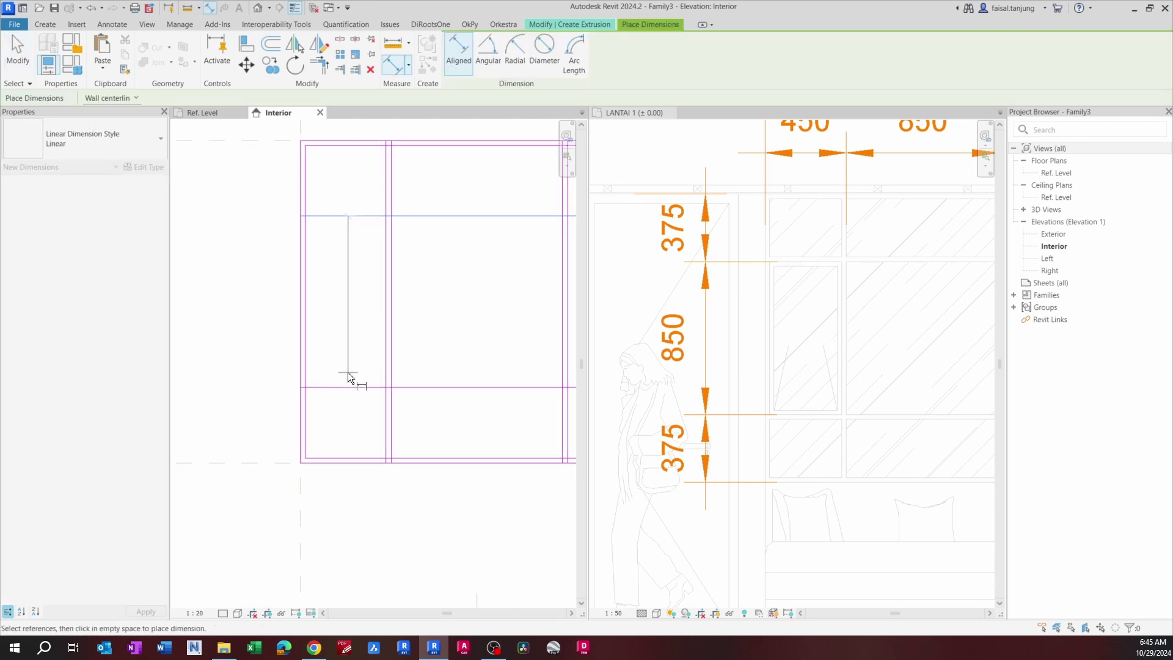
{"action": "key", "text": "Escape"}
{"action": "key", "text": "Escape"}
Step: Copy the upper horizontal transom line 25 upward to form the transom's second edge
{"action": "left_click", "coordinate": [327, 244]}
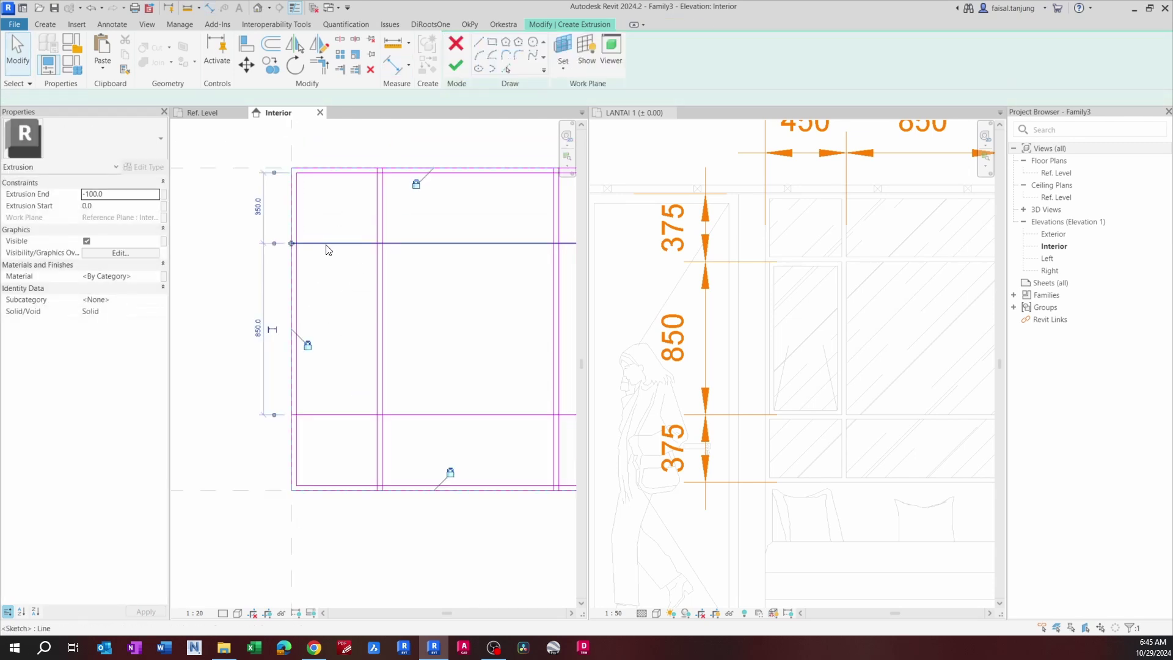
{"action": "scroll", "coordinate": [336, 272], "scroll_direction": "up", "scroll_amount": 2}
{"action": "middle_click_drag", "start_coordinate": [337, 273], "coordinate": [337, 304]}
{"action": "key", "text": "c"}
{"action": "key", "text": "o"}
{"action": "left_click", "coordinate": [335, 314]}
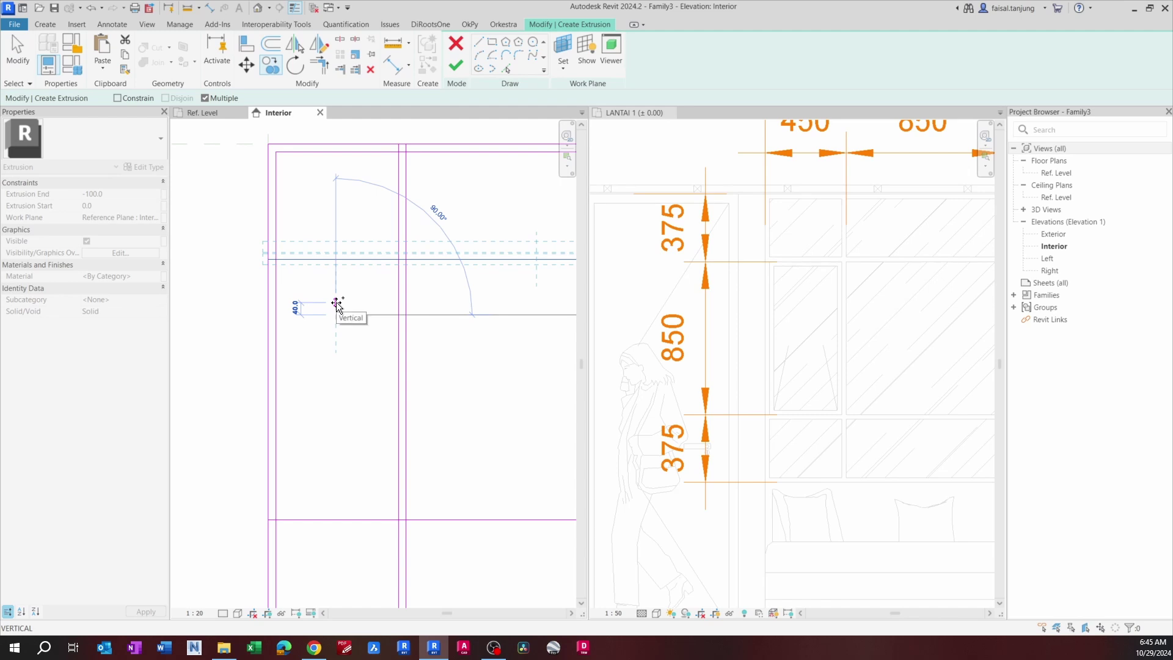
{"action": "type", "text": "25"}
{"action": "key", "text": "Return"}
{"action": "key", "text": "Escape"}
Step: Copy the lower horizontal transom line downward, using the same spacing as the upper transom's pair of lines
{"action": "scroll", "coordinate": [337, 308], "scroll_direction": "down", "scroll_amount": 3}
{"action": "middle_click_drag", "start_coordinate": [401, 450], "coordinate": [400, 353]}
{"action": "scroll", "coordinate": [336, 355], "scroll_direction": "up", "scroll_amount": 2}
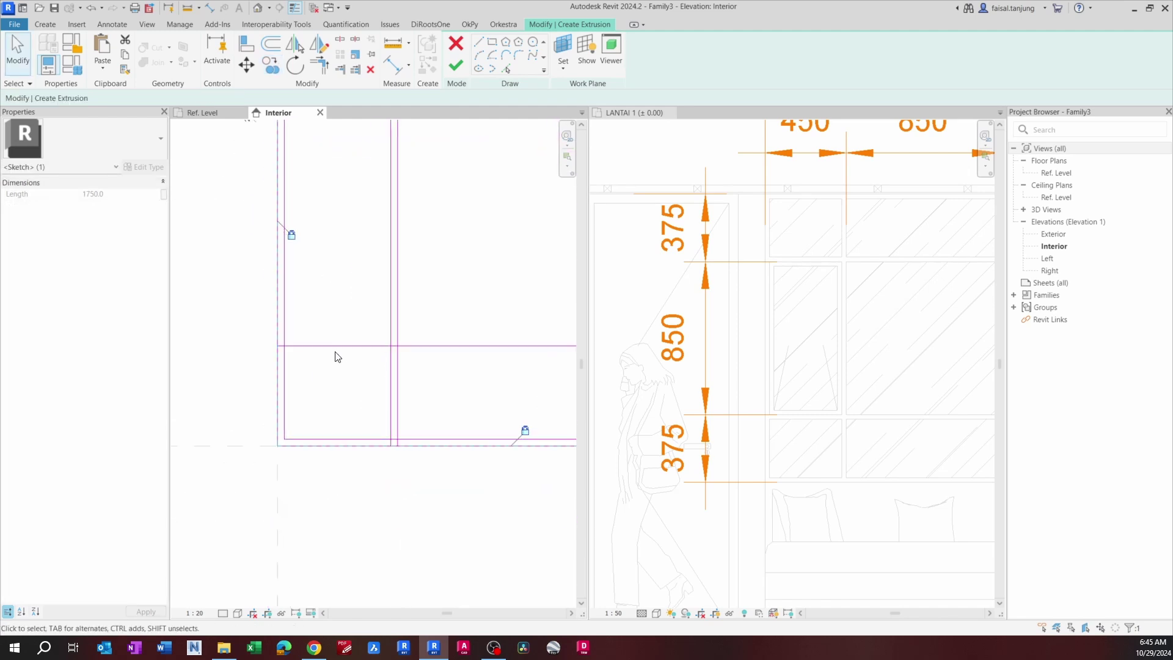
{"action": "left_click", "coordinate": [336, 347]}
{"action": "scroll", "coordinate": [340, 288], "scroll_direction": "up", "scroll_amount": 1}
{"action": "key", "text": "c"}
{"action": "key", "text": "o"}
{"action": "left_click", "coordinate": [356, 263]}
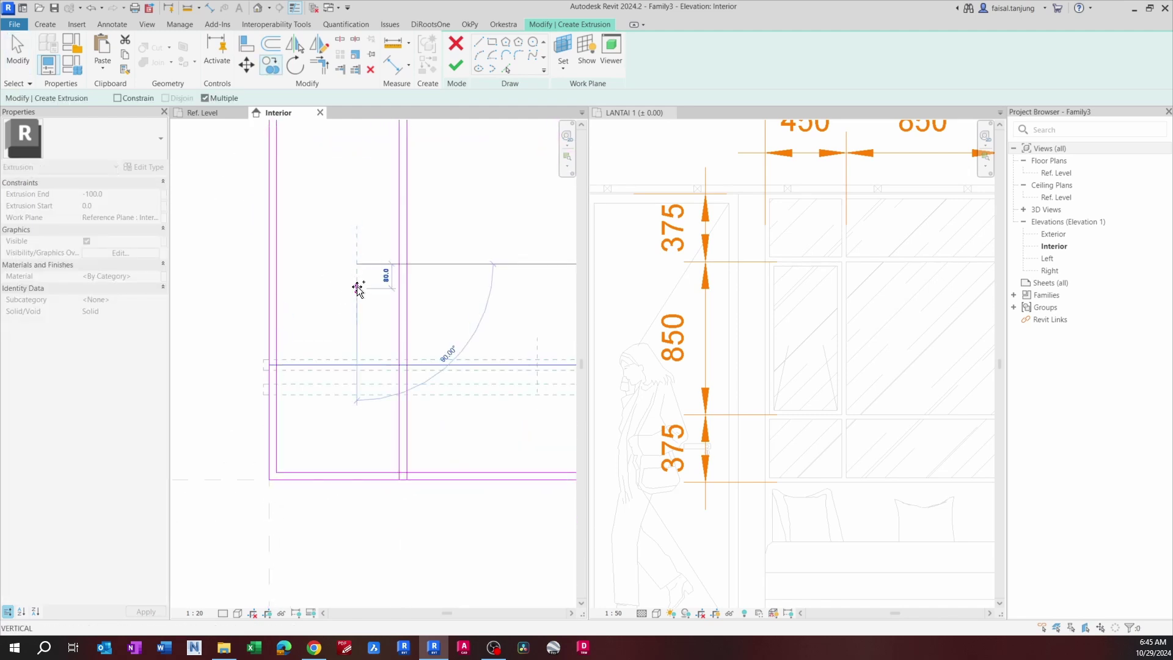
{"action": "key", "text": "Return"}
{"action": "key", "text": "Escape"}
Step: Split the sketch lines where the left mullion crosses the upper transom, and the inner frame's left and top lines beside them
{"action": "scroll", "coordinate": [330, 296], "scroll_direction": "down", "scroll_amount": 2}
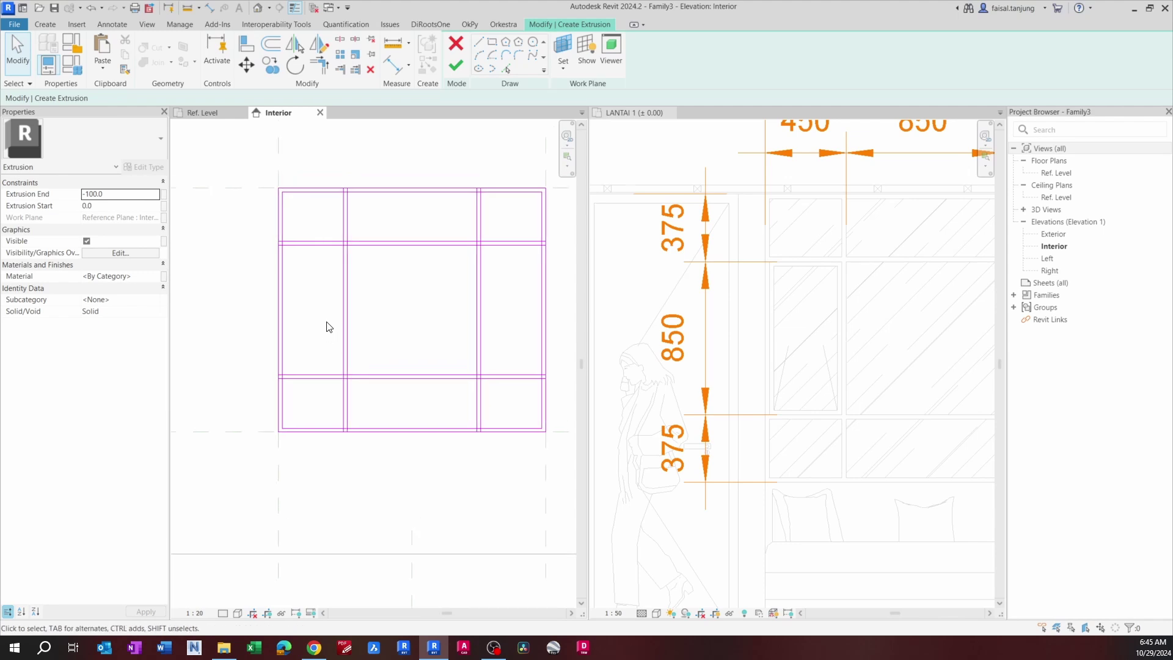
{"action": "middle_click_drag", "start_coordinate": [343, 317], "coordinate": [333, 317]}
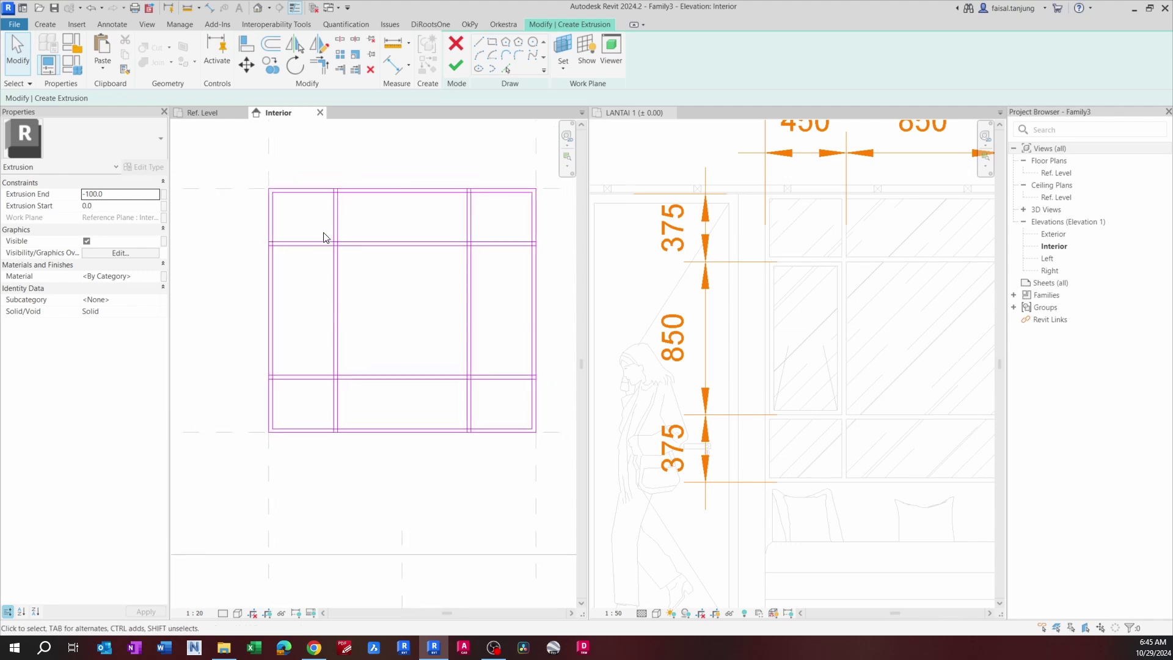
{"action": "key", "text": "s"}
{"action": "key", "text": "l"}
{"action": "scroll", "coordinate": [324, 231], "scroll_direction": "up", "scroll_amount": 8}
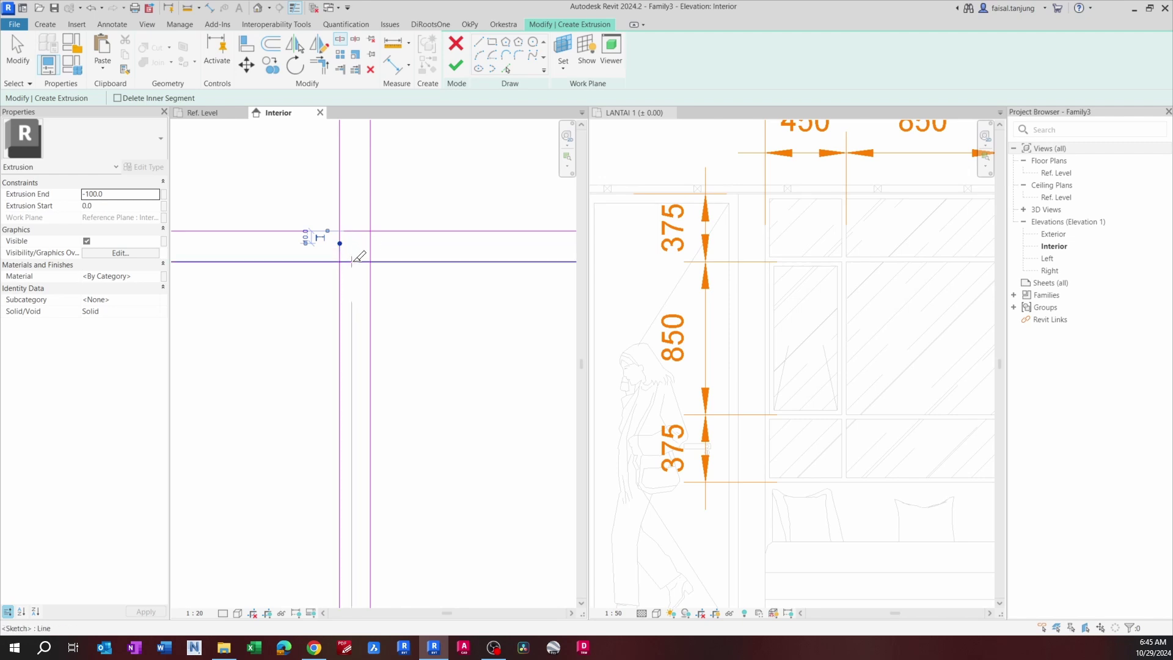
{"action": "scroll", "coordinate": [375, 244], "scroll_direction": "down", "scroll_amount": 4}
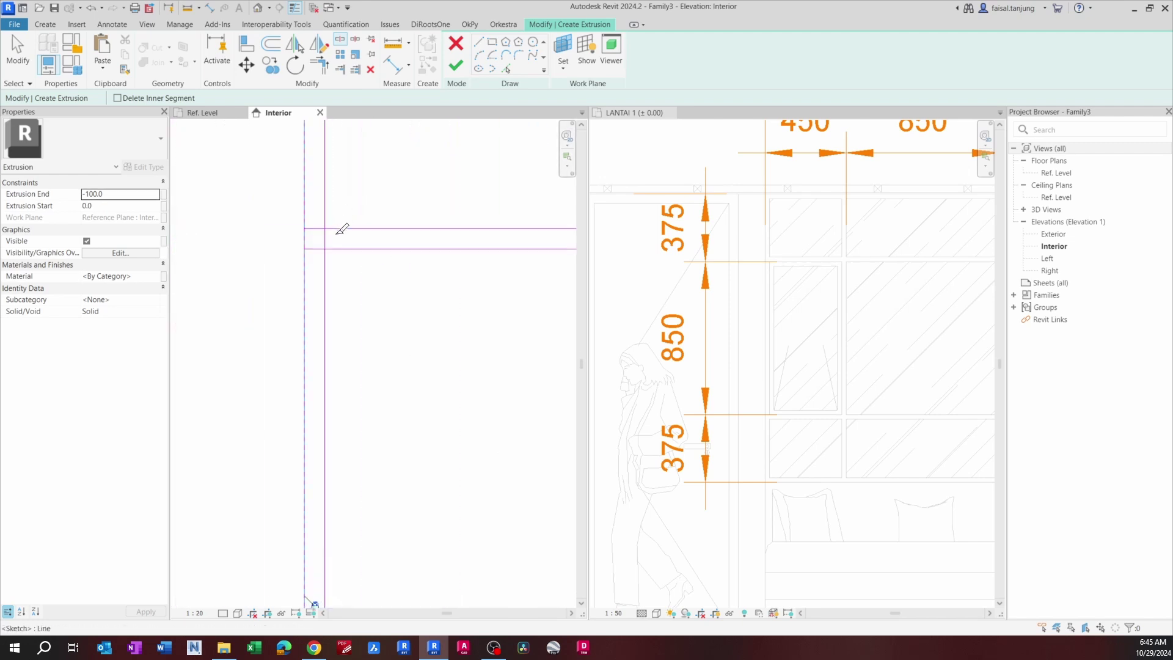
{"action": "scroll", "coordinate": [306, 220], "scroll_direction": "down", "scroll_amount": 5}
{"action": "scroll", "coordinate": [387, 165], "scroll_direction": "up", "scroll_amount": 5}
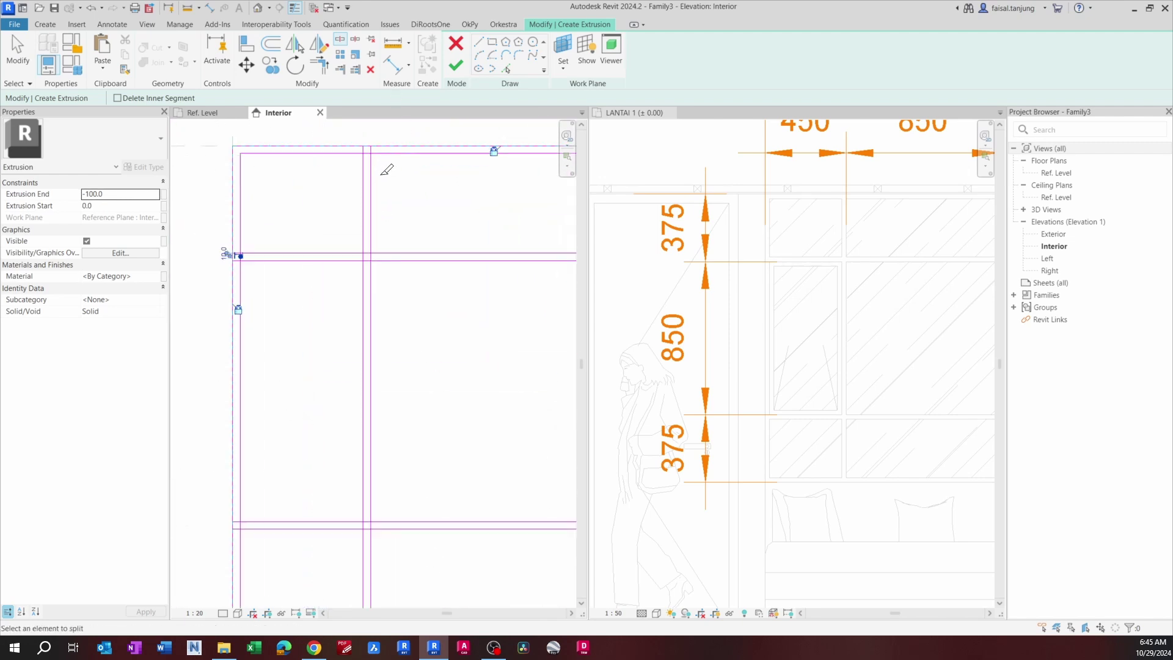
{"action": "scroll", "coordinate": [382, 245], "scroll_direction": "down", "scroll_amount": 3}
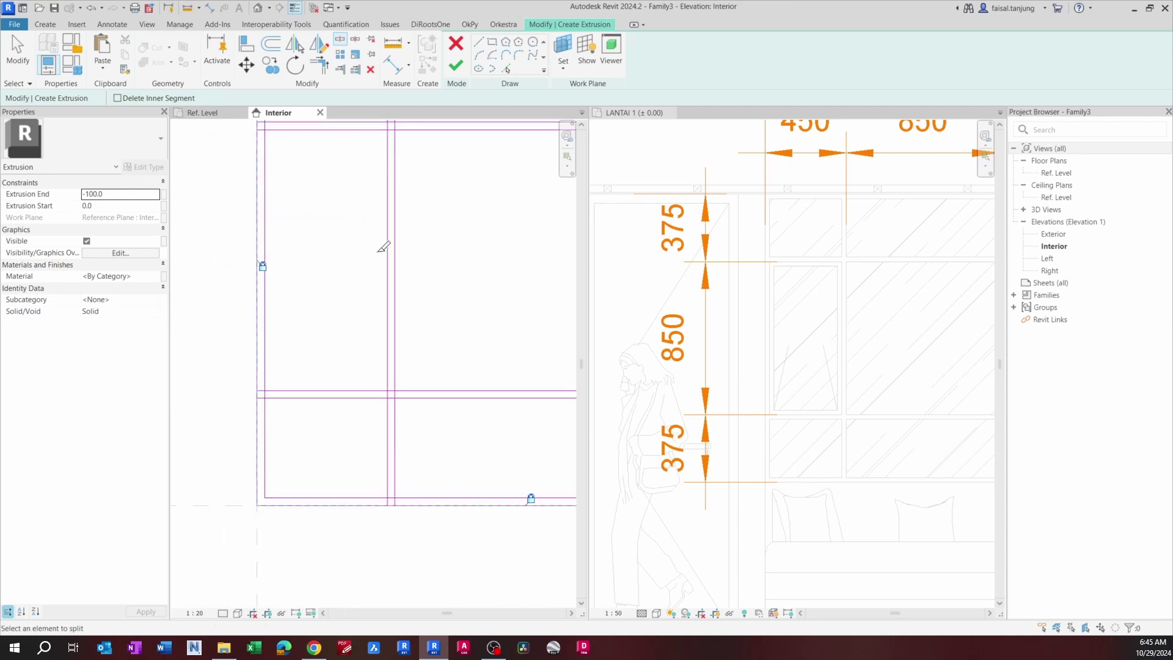
Step: Split the left mullion and lower transom lines inside their crossing
{"action": "scroll", "coordinate": [415, 384], "scroll_direction": "up", "scroll_amount": 6}
{"action": "left_click", "coordinate": [391, 341]}
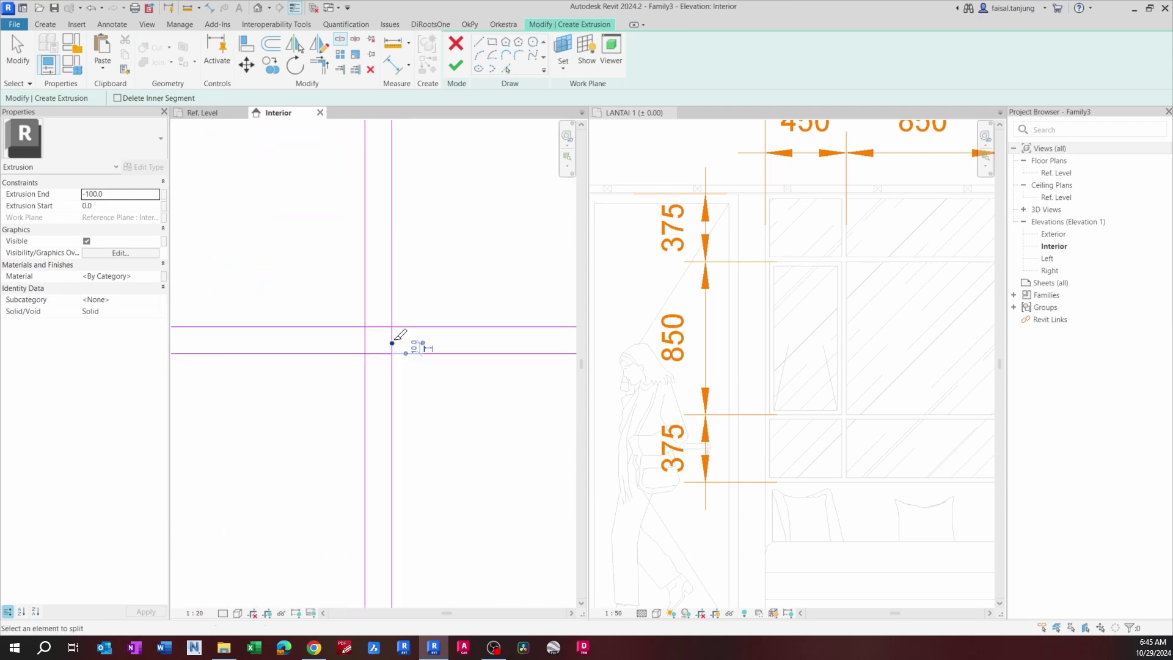
{"action": "left_click", "coordinate": [365, 337]}
{"action": "left_click", "coordinate": [377, 353]}
{"action": "scroll", "coordinate": [382, 349], "scroll_direction": "down", "scroll_amount": 4}
Step: Split the inner frame's left line within the lower transom and its bottom line within the left mullion
{"action": "middle_click_drag", "start_coordinate": [371, 351], "coordinate": [522, 347]}
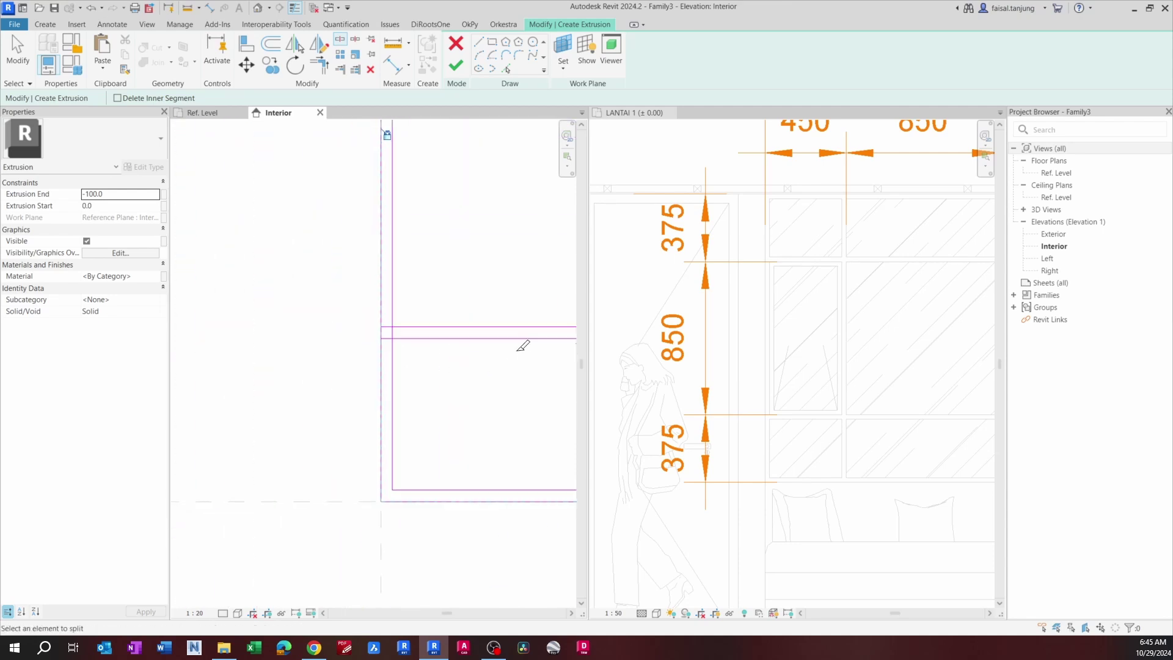
{"action": "scroll", "coordinate": [394, 330], "scroll_direction": "up", "scroll_amount": 5}
{"action": "left_click", "coordinate": [356, 338]}
{"action": "left_click", "coordinate": [387, 344]}
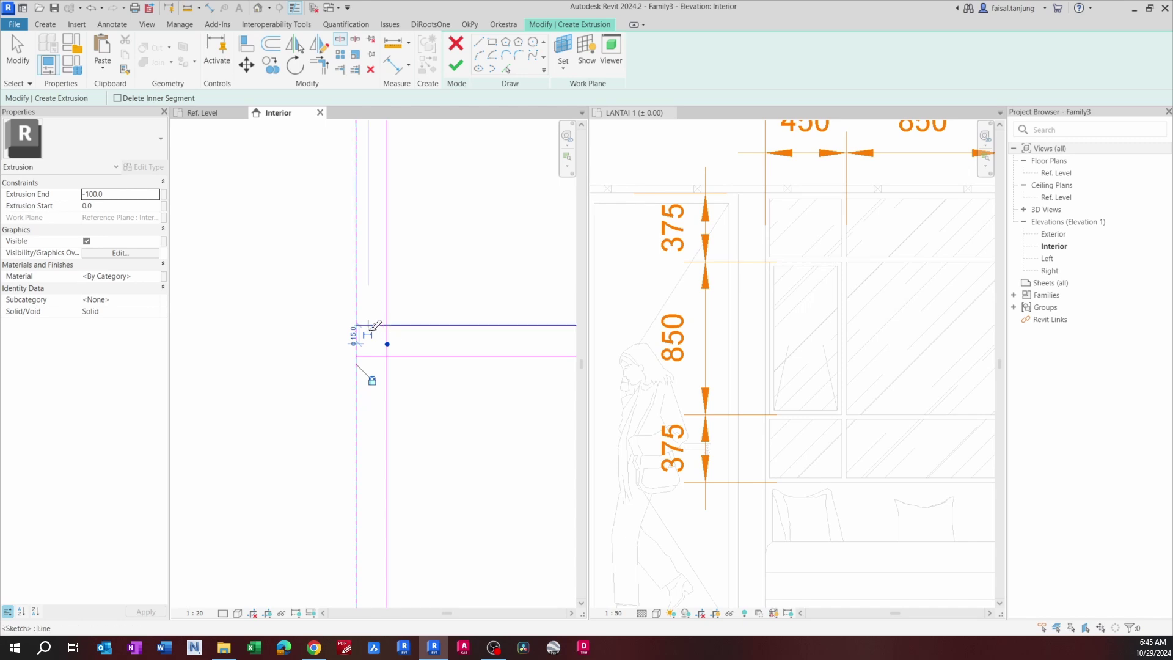
{"action": "scroll", "coordinate": [368, 331], "scroll_direction": "down", "scroll_amount": 7}
{"action": "scroll", "coordinate": [457, 402], "scroll_direction": "up", "scroll_amount": 5}
{"action": "left_click", "coordinate": [396, 370]}
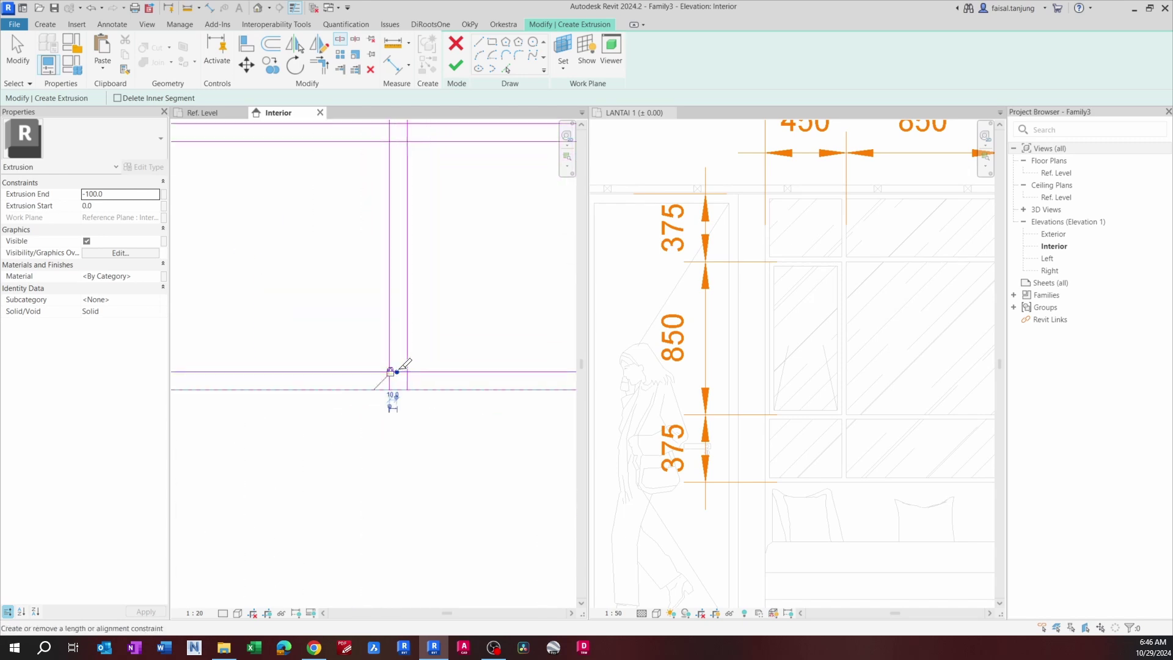
Step: Split the inner frame's bottom line within the right mullion, and the lines where that mullion crosses the lower transom
{"action": "scroll", "coordinate": [398, 371], "scroll_direction": "down", "scroll_amount": 6}
{"action": "middle_click_drag", "start_coordinate": [460, 342], "coordinate": [373, 357]}
{"action": "scroll", "coordinate": [426, 381], "scroll_direction": "up", "scroll_amount": 7}
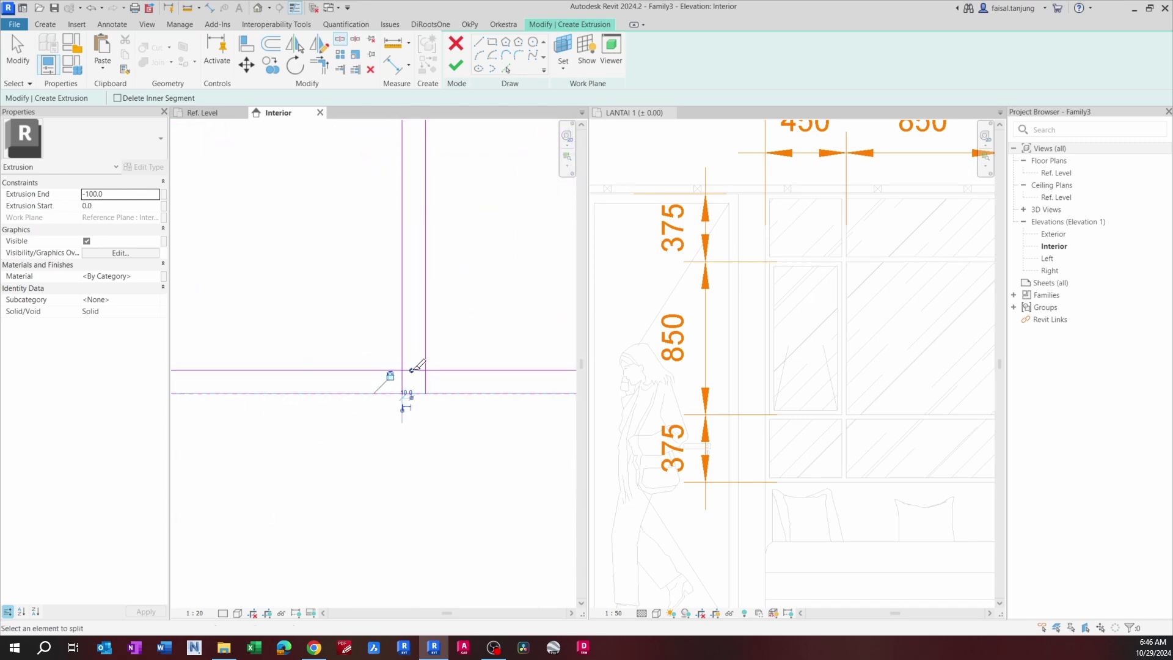
{"action": "scroll", "coordinate": [411, 370], "scroll_direction": "down", "scroll_amount": 6}
{"action": "scroll", "coordinate": [428, 361], "scroll_direction": "up", "scroll_amount": 5}
{"action": "left_click", "coordinate": [447, 361]}
{"action": "scroll", "coordinate": [446, 372], "scroll_direction": "up", "scroll_amount": 2}
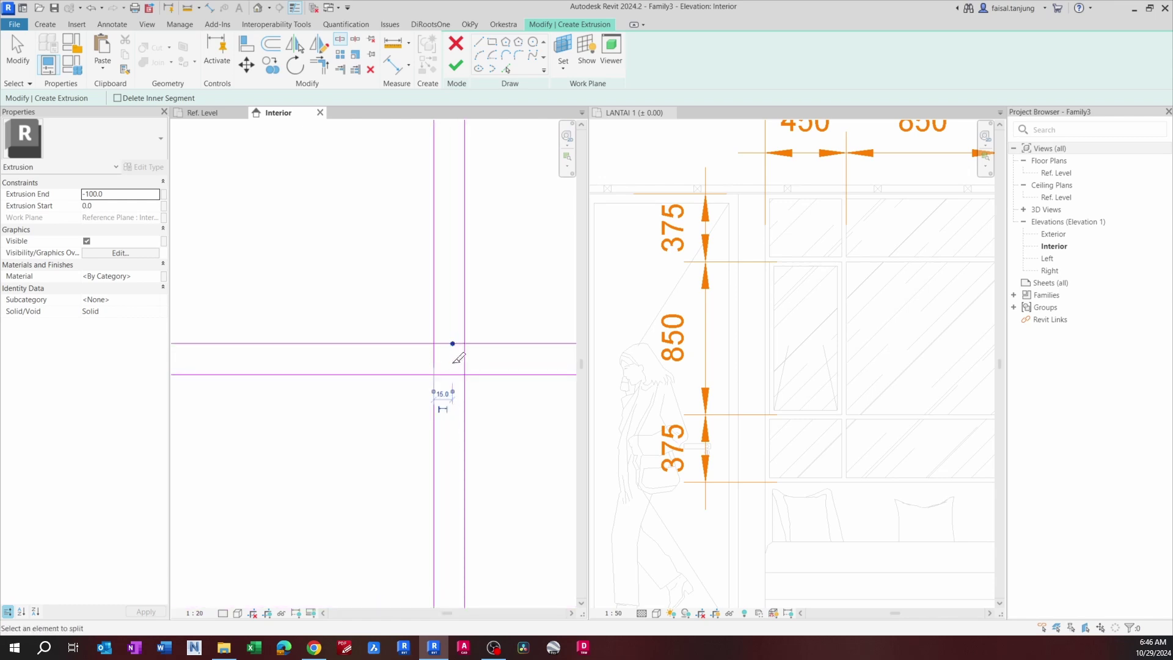
Step: Split the right mullion and upper transom lines inside their crossing
{"action": "scroll", "coordinate": [433, 349], "scroll_direction": "down", "scroll_amount": 6}
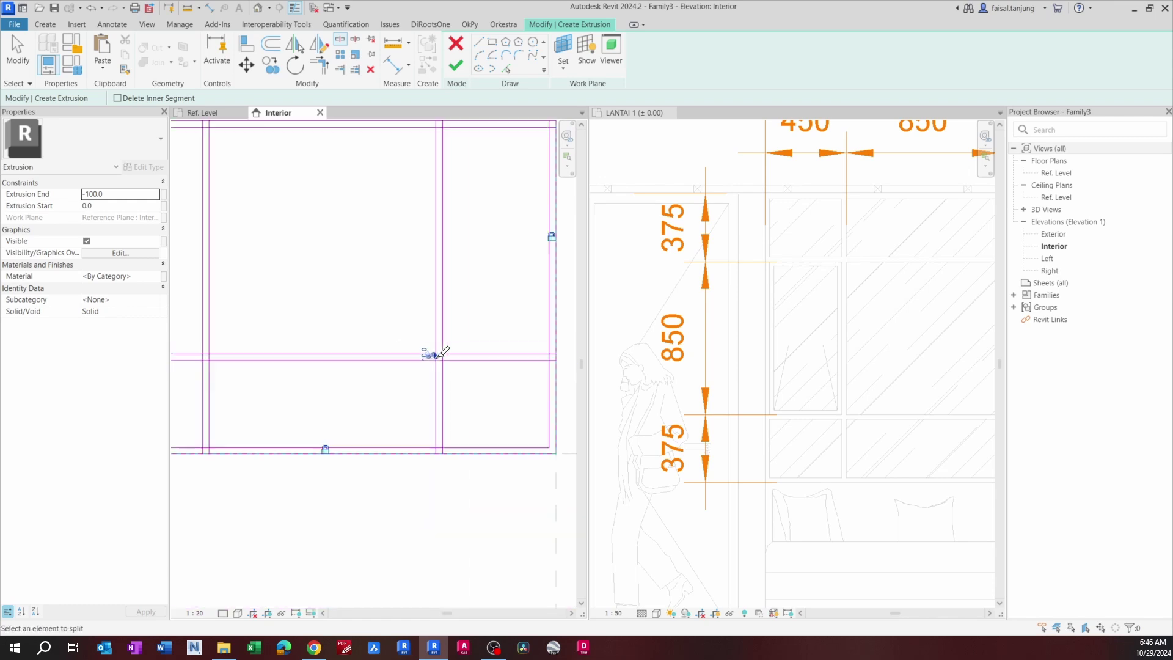
{"action": "scroll", "coordinate": [435, 322], "scroll_direction": "up", "scroll_amount": 5}
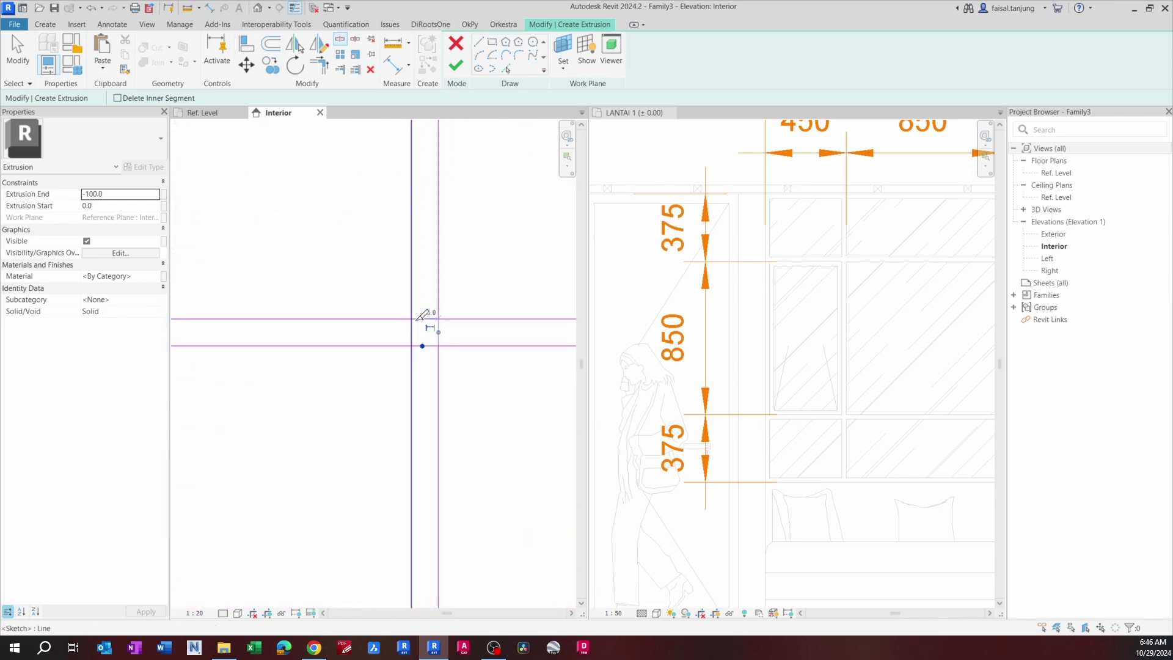
{"action": "scroll", "coordinate": [419, 319], "scroll_direction": "up", "scroll_amount": 3}
{"action": "left_click", "coordinate": [458, 350]}
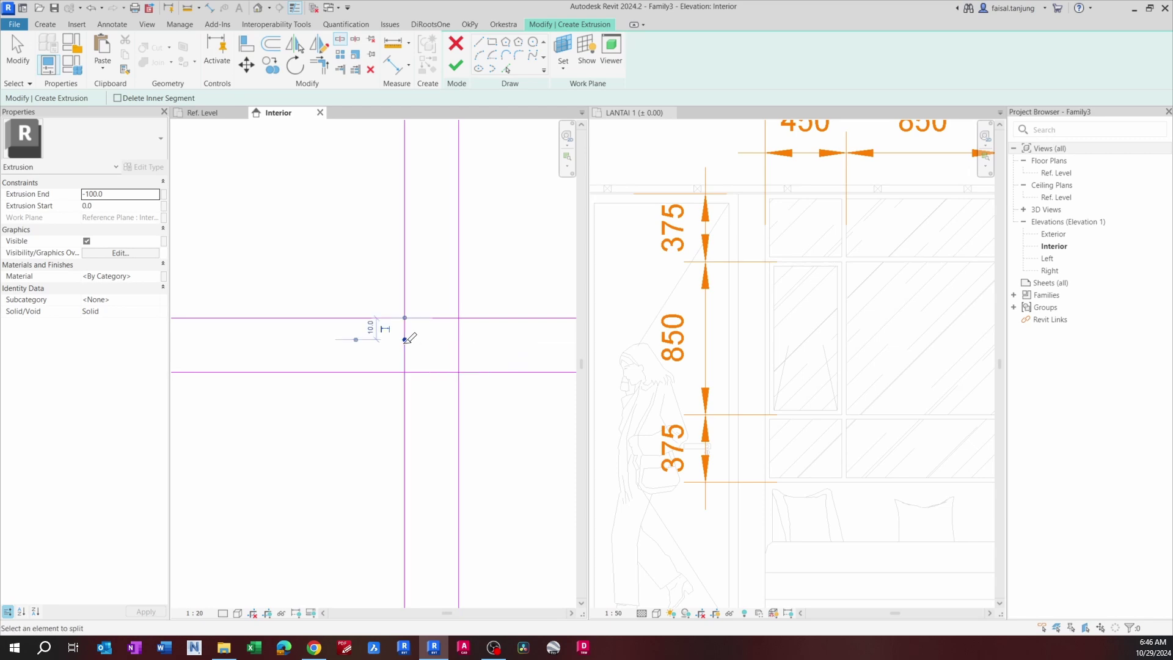
Step: Split the inner frame's top line within the right mullion and its right line within both transoms
{"action": "scroll", "coordinate": [405, 342], "scroll_direction": "down", "scroll_amount": 8}
{"action": "scroll", "coordinate": [421, 263], "scroll_direction": "up", "scroll_amount": 2}
{"action": "scroll", "coordinate": [383, 319], "scroll_direction": "up", "scroll_amount": 5}
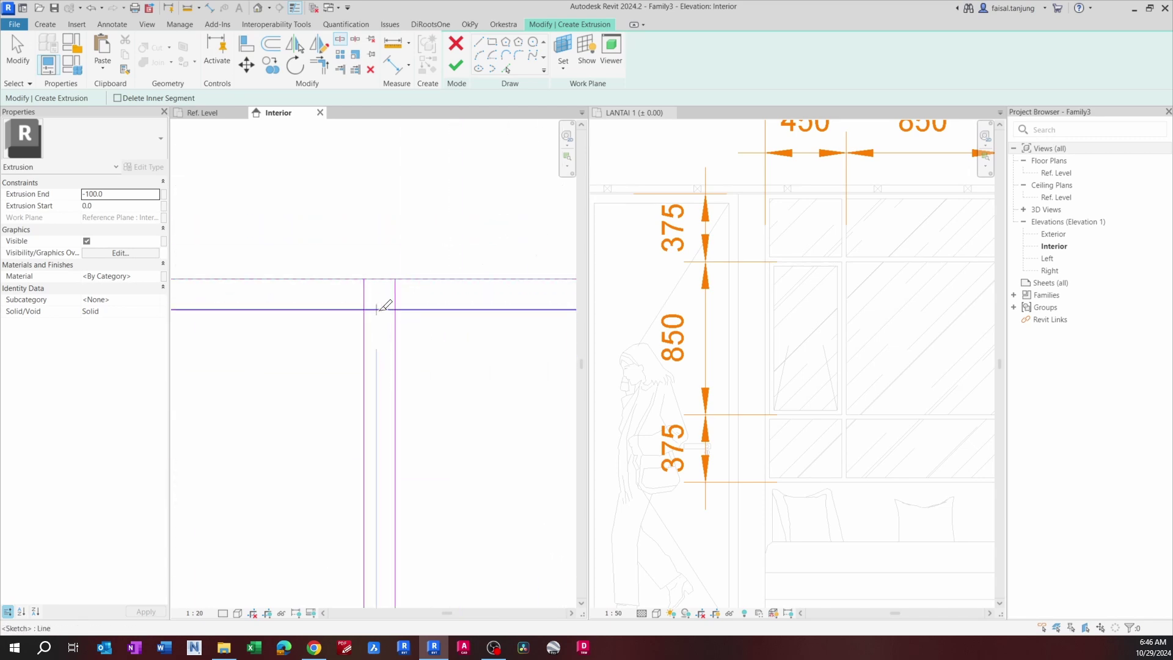
{"action": "scroll", "coordinate": [382, 303], "scroll_direction": "down", "scroll_amount": 6}
{"action": "scroll", "coordinate": [452, 300], "scroll_direction": "up", "scroll_amount": 5}
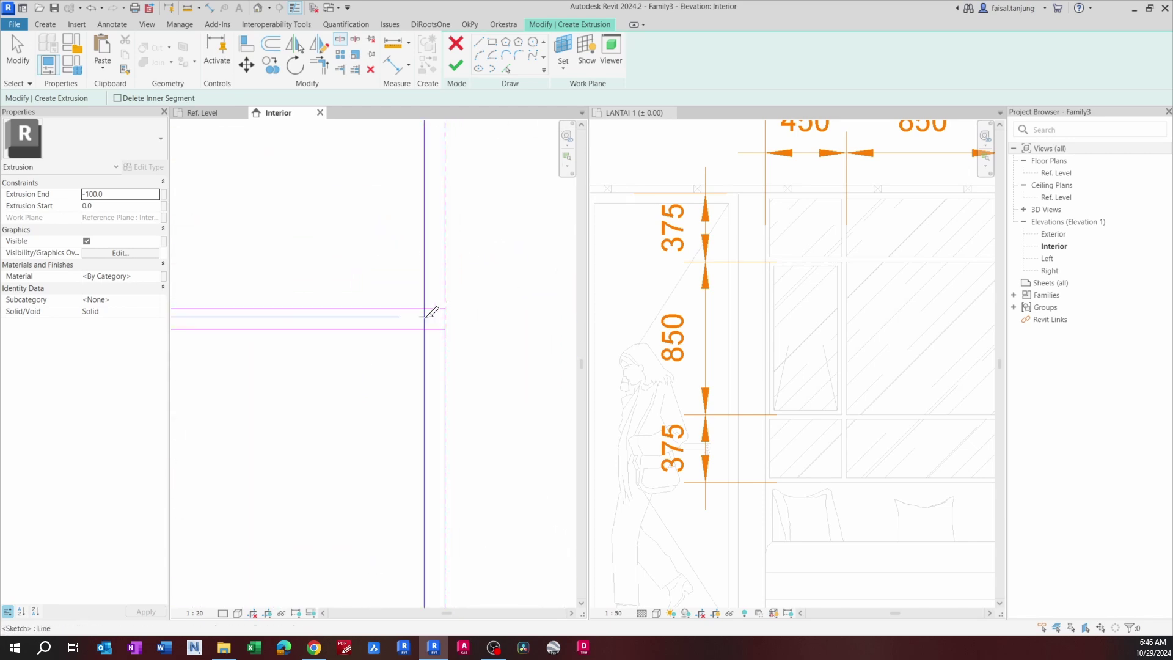
{"action": "scroll", "coordinate": [433, 318], "scroll_direction": "down", "scroll_amount": 5}
{"action": "scroll", "coordinate": [435, 456], "scroll_direction": "up", "scroll_amount": 6}
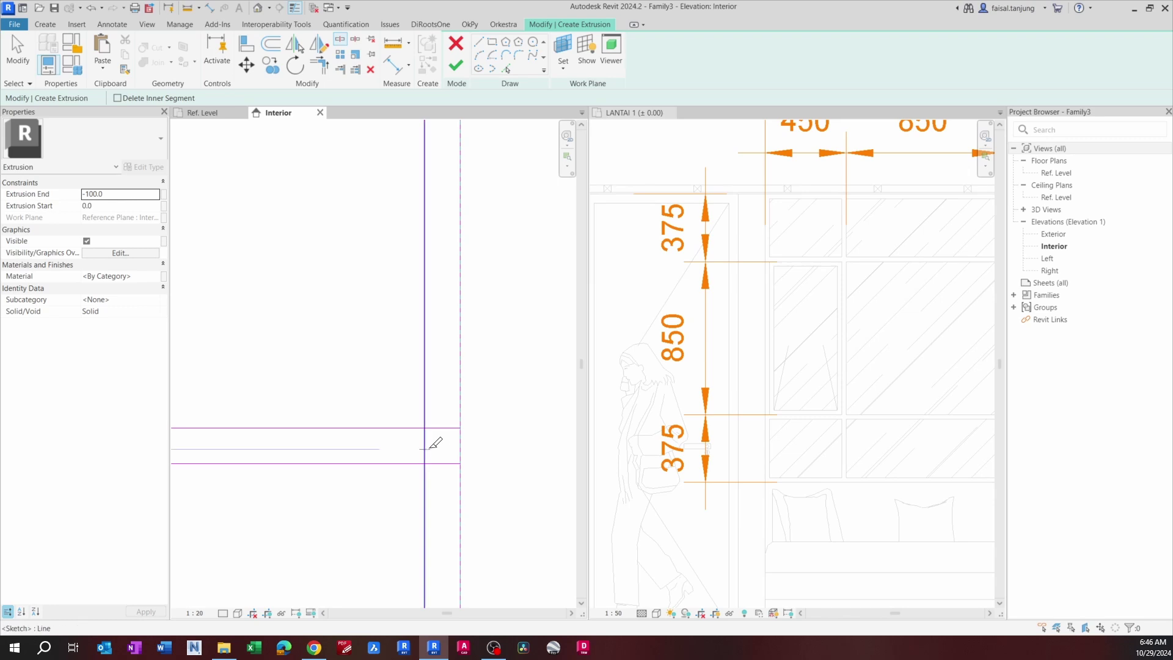
{"action": "scroll", "coordinate": [430, 447], "scroll_direction": "down", "scroll_amount": 5}
{"action": "scroll", "coordinate": [428, 406], "scroll_direction": "up", "scroll_amount": 3}
{"action": "key", "text": "Escape"}
{"action": "scroll", "coordinate": [397, 382], "scroll_direction": "up", "scroll_amount": 1}
{"action": "middle_click_drag", "start_coordinate": [397, 383], "coordinate": [436, 345]}
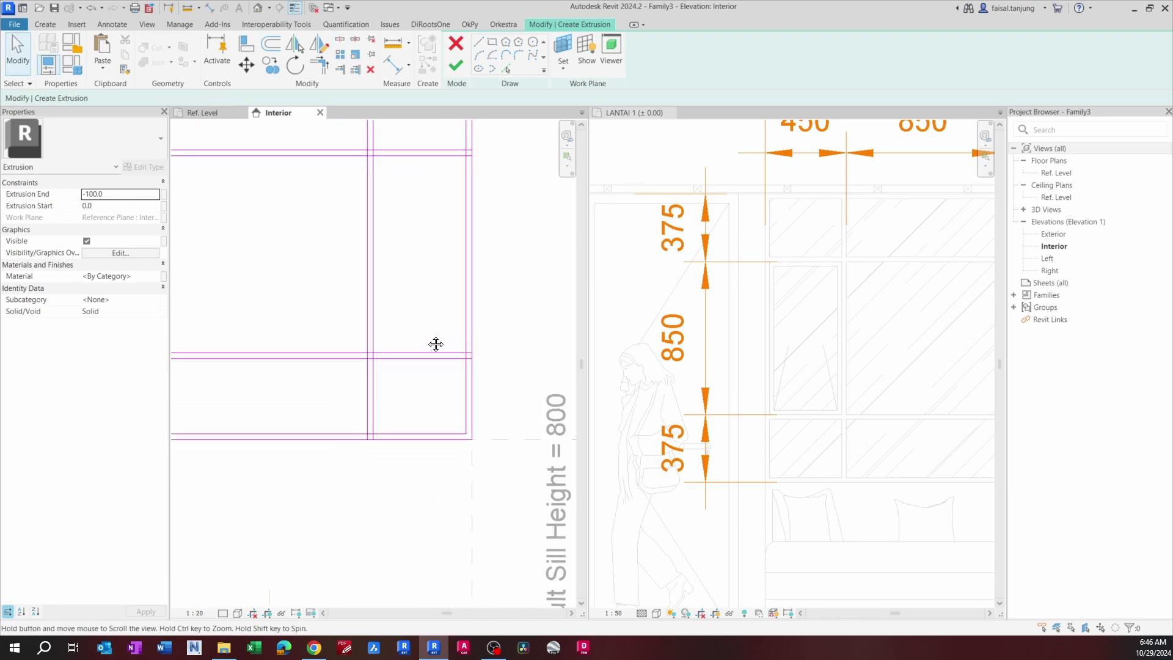
Step: Trim the lower and upper transom lines into corners with the inner frame's right line
{"action": "scroll", "coordinate": [461, 377], "scroll_direction": "up", "scroll_amount": 4}
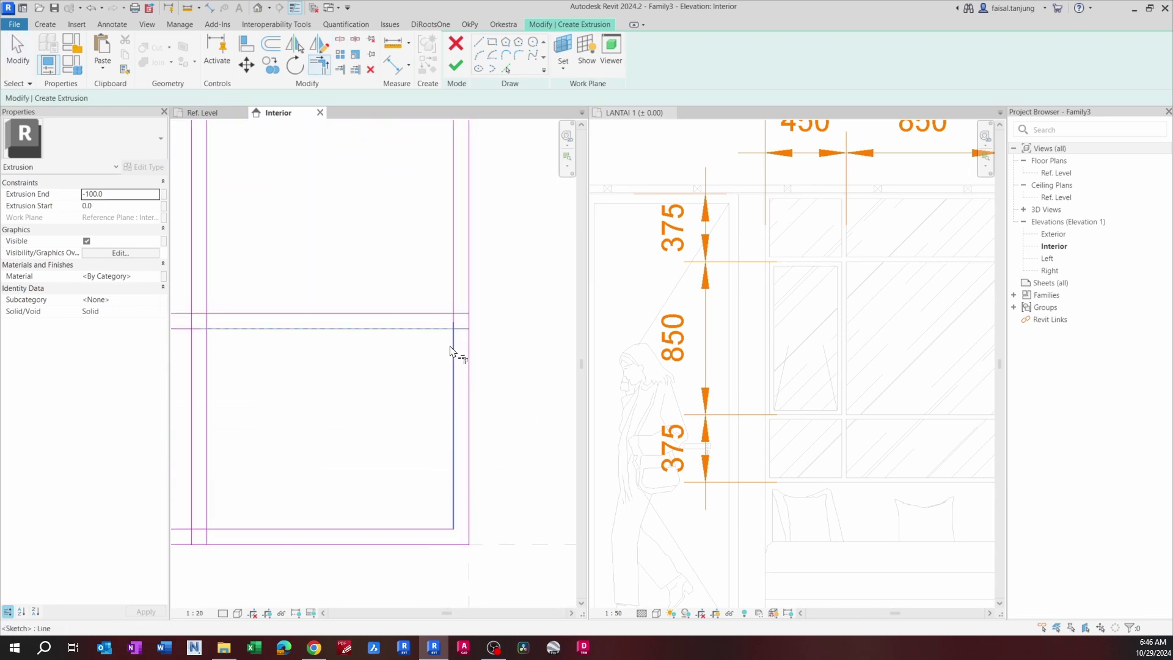
{"action": "left_click", "coordinate": [453, 326]}
{"action": "scroll", "coordinate": [457, 287], "scroll_direction": "down", "scroll_amount": 5}
{"action": "middle_click_drag", "start_coordinate": [437, 220], "coordinate": [447, 455]}
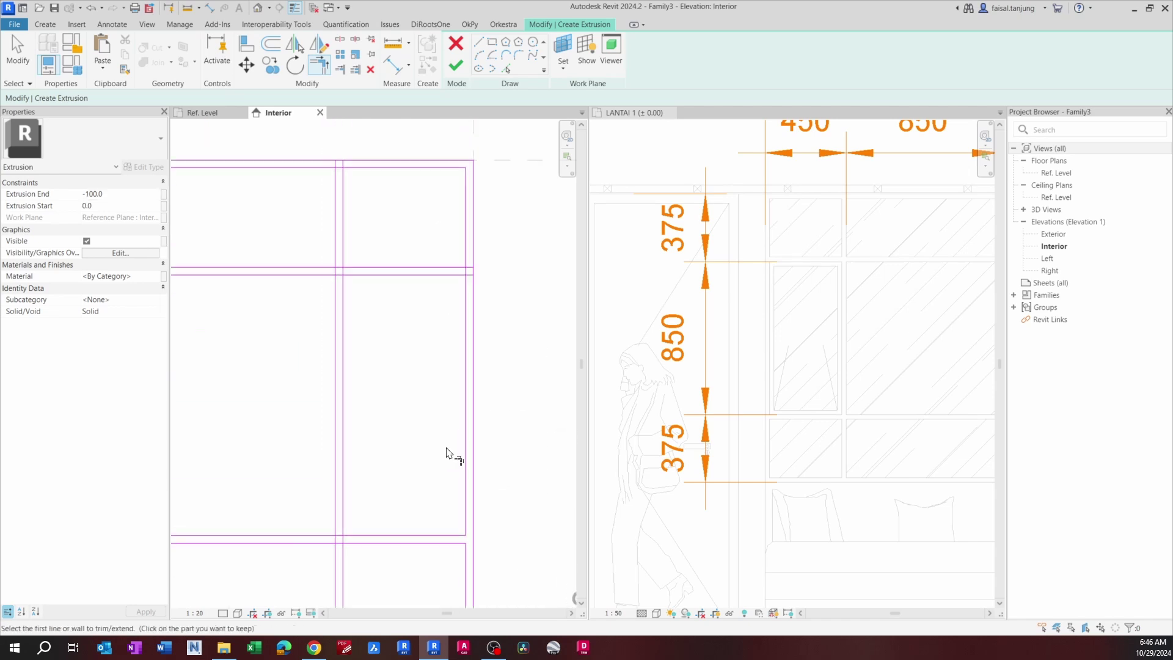
{"action": "scroll", "coordinate": [446, 263], "scroll_direction": "up", "scroll_amount": 4}
{"action": "left_click", "coordinate": [450, 284]}
{"action": "left_click", "coordinate": [480, 302]}
{"action": "left_click", "coordinate": [476, 272]}
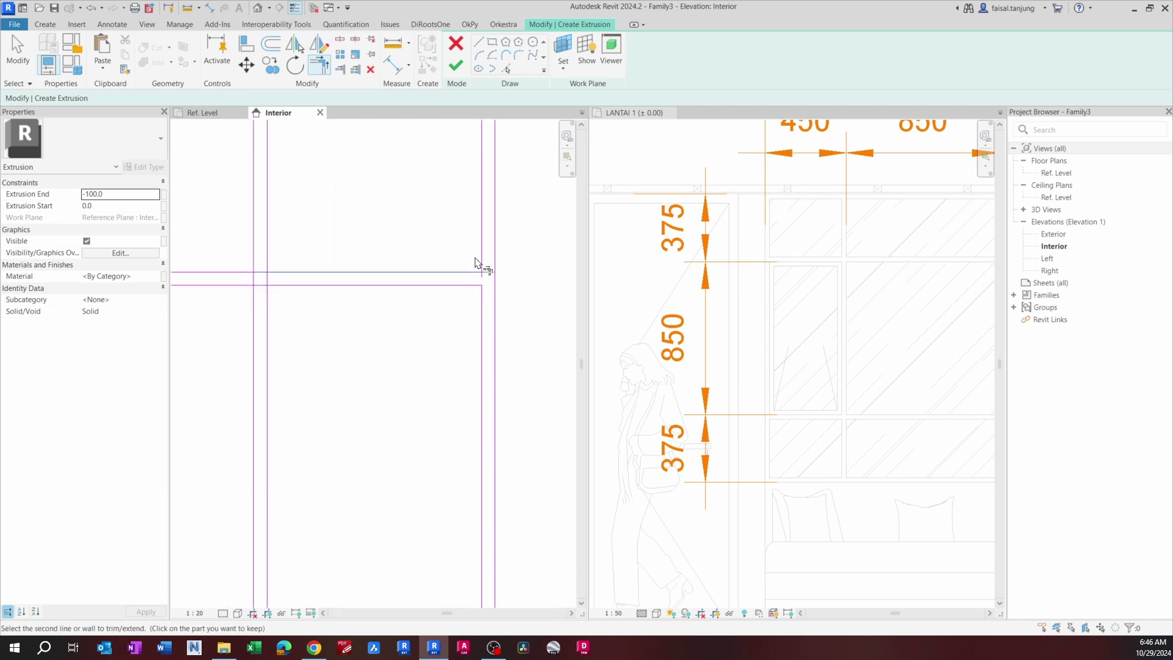
{"action": "left_click", "coordinate": [481, 254]}
Step: Trim both right mullion lines into corners with the inner frame's top line
{"action": "scroll", "coordinate": [480, 254], "scroll_direction": "down", "scroll_amount": 3}
{"action": "middle_click_drag", "start_coordinate": [406, 250], "coordinate": [420, 331]}
{"action": "scroll", "coordinate": [470, 267], "scroll_direction": "up", "scroll_amount": 2}
{"action": "left_click", "coordinate": [433, 269]}
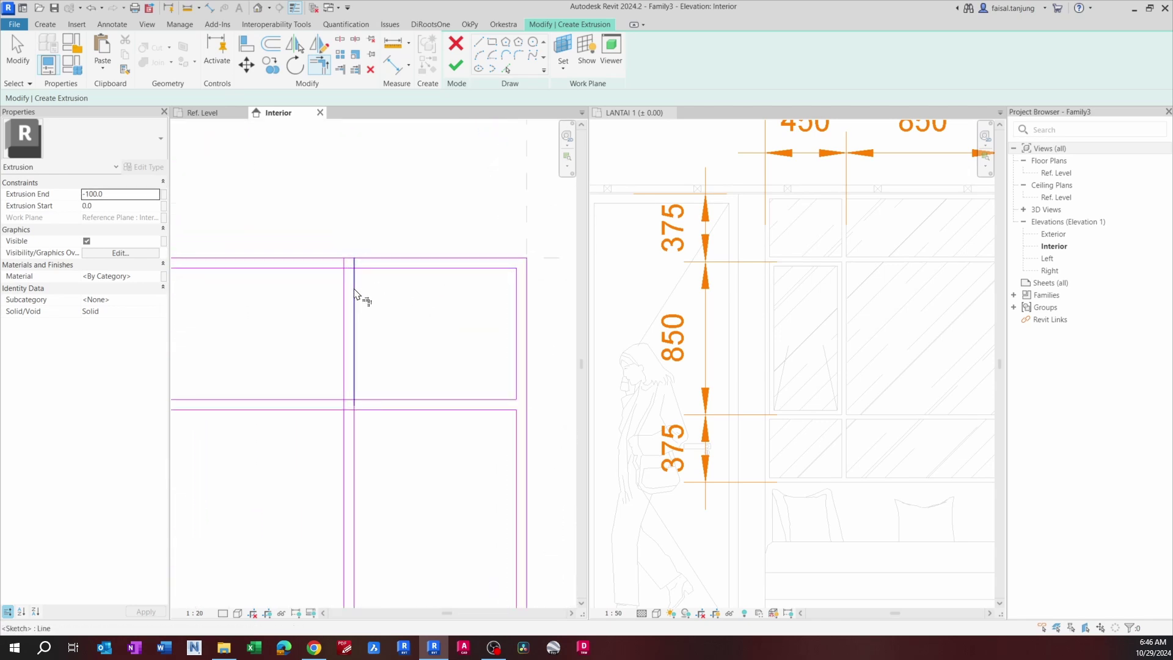
{"action": "left_click", "coordinate": [356, 293]}
{"action": "left_click", "coordinate": [336, 271]}
Step: Trim the crossing of the right mullion and upper transom into four clean pane corners
{"action": "middle_click_drag", "start_coordinate": [344, 383], "coordinate": [436, 325]}
{"action": "scroll", "coordinate": [436, 325], "scroll_direction": "up", "scroll_amount": 2}
{"action": "left_click", "coordinate": [451, 333]}
{"action": "left_click", "coordinate": [475, 356]}
{"action": "left_click", "coordinate": [474, 370]}
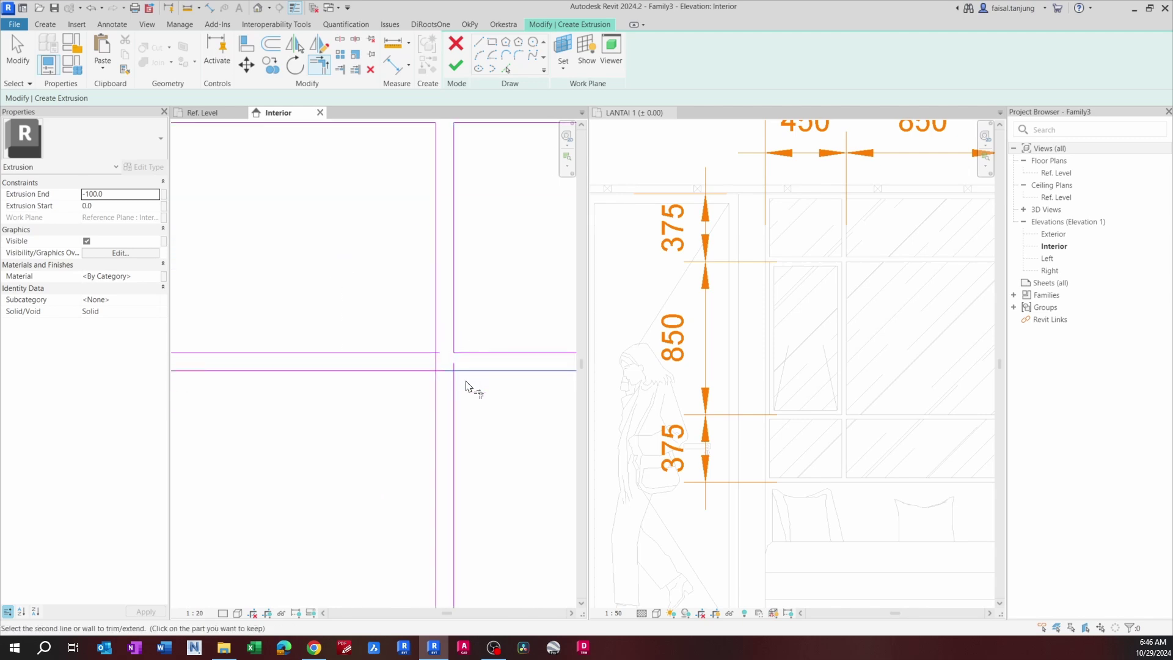
{"action": "left_click", "coordinate": [456, 394]}
{"action": "left_click", "coordinate": [436, 398]}
{"action": "left_click", "coordinate": [412, 372]}
{"action": "left_click", "coordinate": [415, 352]}
{"action": "left_click", "coordinate": [437, 334]}
Step: Trim the crossing of the right mullion and lower transom into four clean pane corners
{"action": "scroll", "coordinate": [437, 338], "scroll_direction": "down", "scroll_amount": 2}
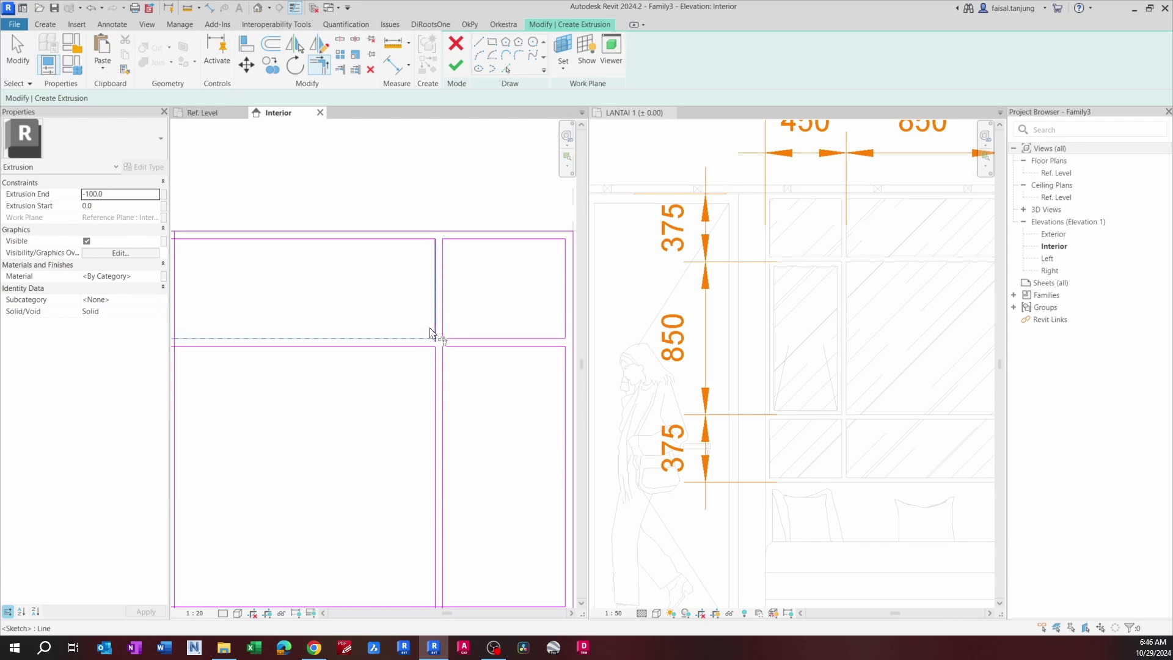
{"action": "scroll", "coordinate": [436, 326], "scroll_direction": "down", "scroll_amount": 2}
{"action": "scroll", "coordinate": [434, 382], "scroll_direction": "up", "scroll_amount": 3}
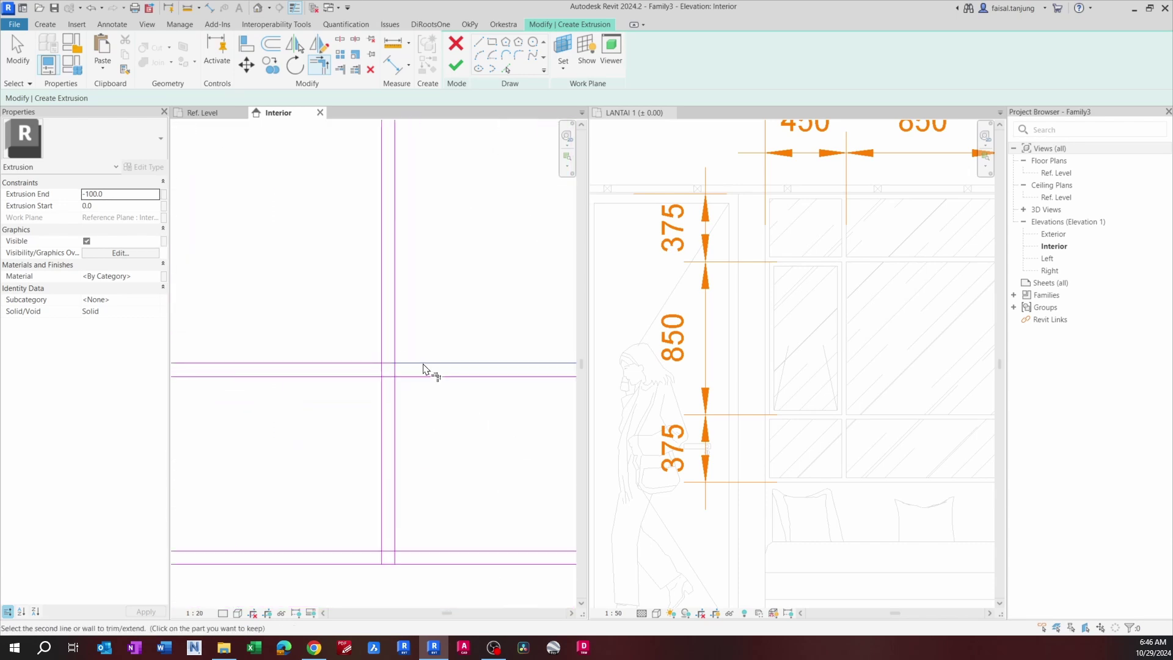
{"action": "left_click", "coordinate": [405, 377]}
{"action": "left_click", "coordinate": [382, 396]}
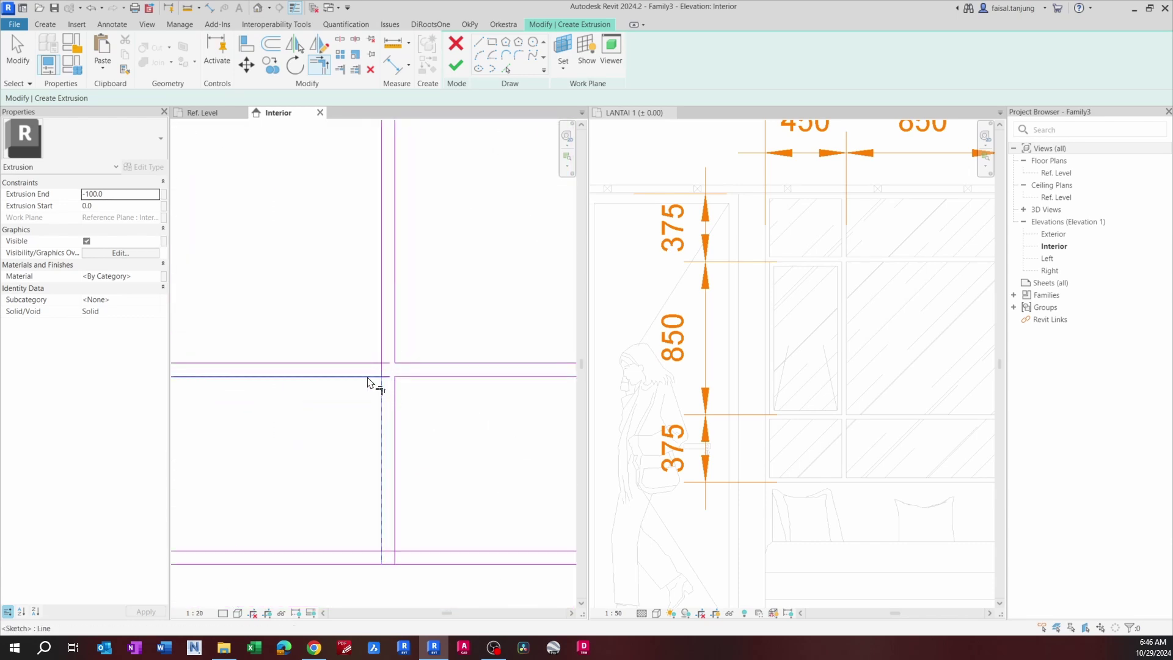
{"action": "left_click", "coordinate": [365, 363]}
{"action": "left_click", "coordinate": [382, 349]}
Step: Trim both right mullion lines into corners with the inner frame's bottom line
{"action": "left_click", "coordinate": [394, 530]}
{"action": "left_click", "coordinate": [410, 554]}
{"action": "left_click", "coordinate": [382, 538]}
{"action": "left_click", "coordinate": [370, 550]}
Step: Trim the left mullion lines into corners with the lower transom and the inner frame's bottom line
{"action": "scroll", "coordinate": [399, 487], "scroll_direction": "down", "scroll_amount": 5}
{"action": "scroll", "coordinate": [400, 492], "scroll_direction": "up", "scroll_amount": 6}
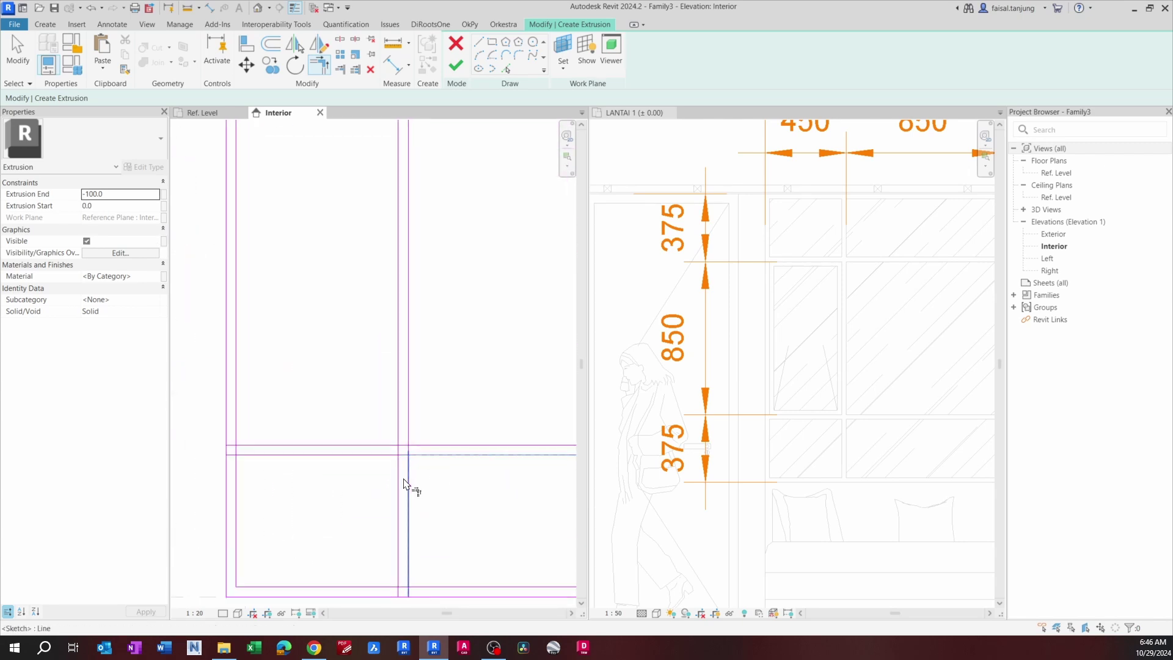
{"action": "left_click", "coordinate": [400, 434]}
{"action": "left_click", "coordinate": [380, 445]}
{"action": "left_click", "coordinate": [383, 586]}
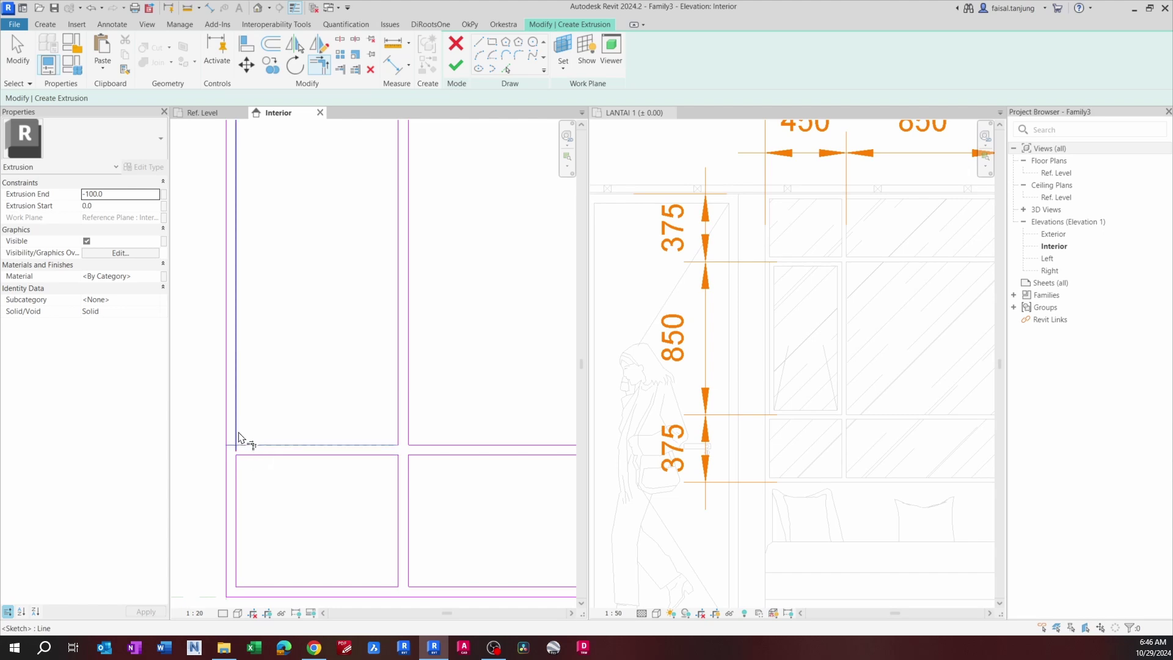
Step: Trim the remaining transom ends to the inner frame's left line and the left mullion's crossing with the upper transom into pane corners
{"action": "scroll", "coordinate": [238, 434], "scroll_direction": "down", "scroll_amount": 3}
{"action": "scroll", "coordinate": [287, 397], "scroll_direction": "up", "scroll_amount": 3}
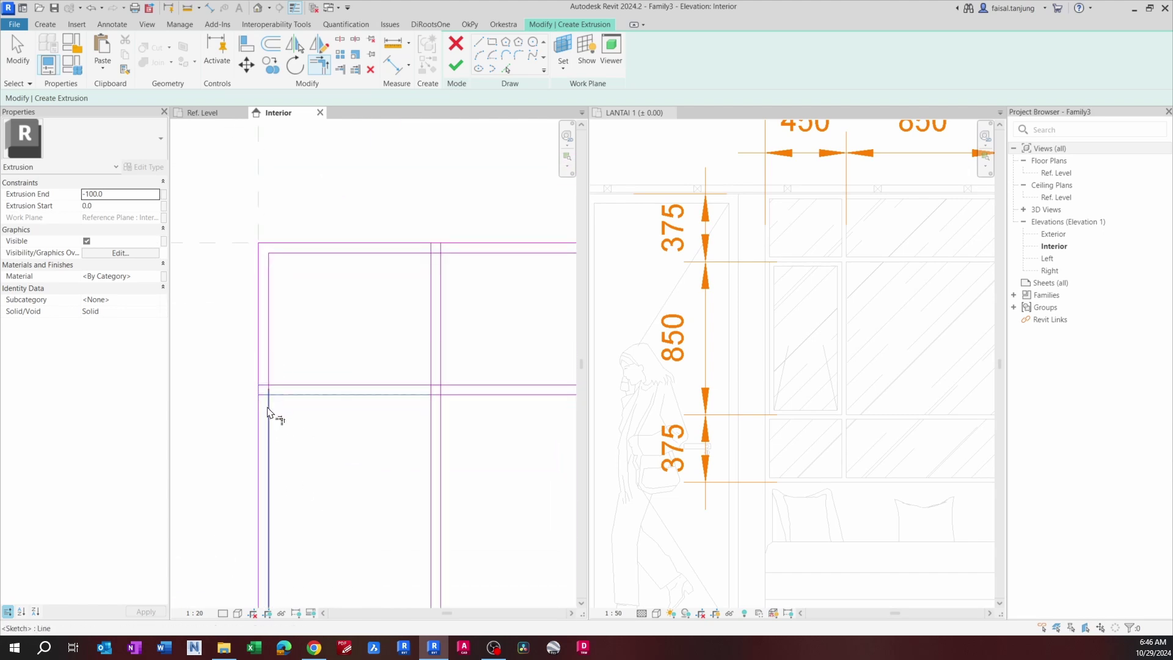
{"action": "scroll", "coordinate": [319, 382], "scroll_direction": "up", "scroll_amount": 3}
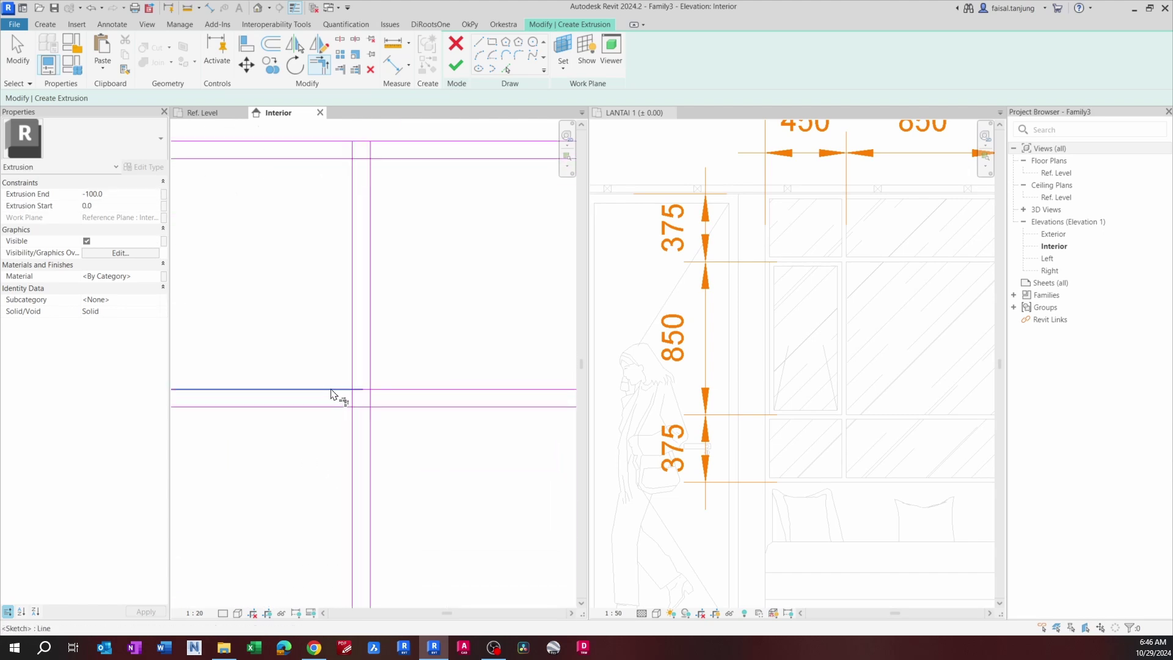
{"action": "left_click", "coordinate": [340, 405]}
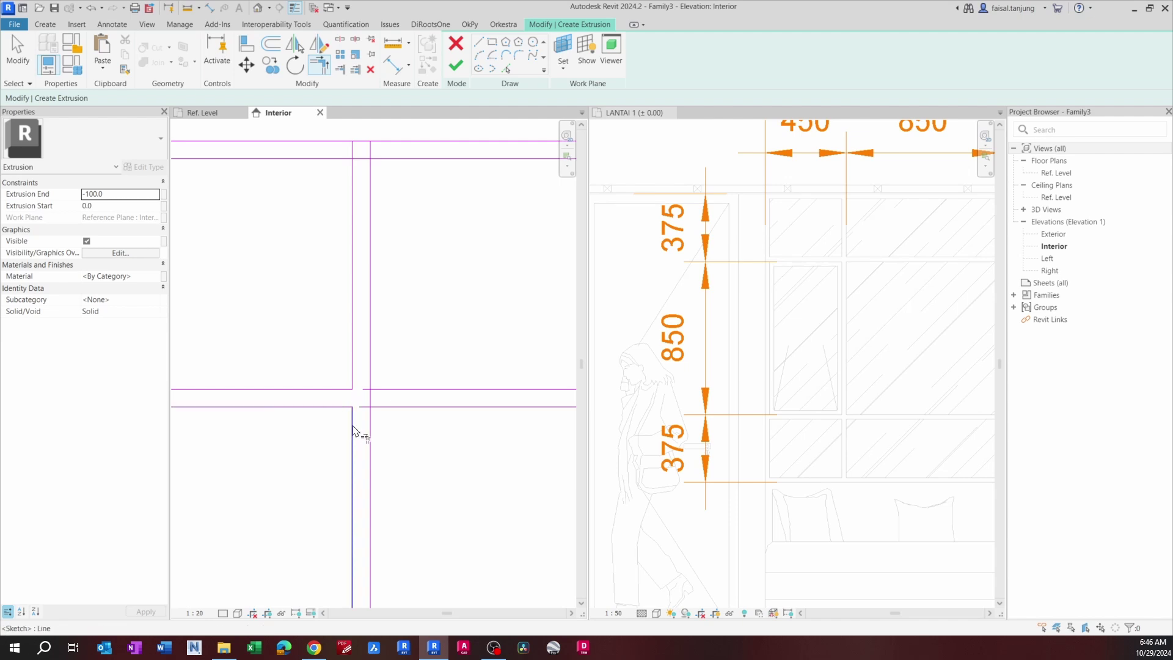
{"action": "left_click", "coordinate": [353, 428]}
{"action": "left_click", "coordinate": [383, 411]}
{"action": "left_click", "coordinate": [380, 389]}
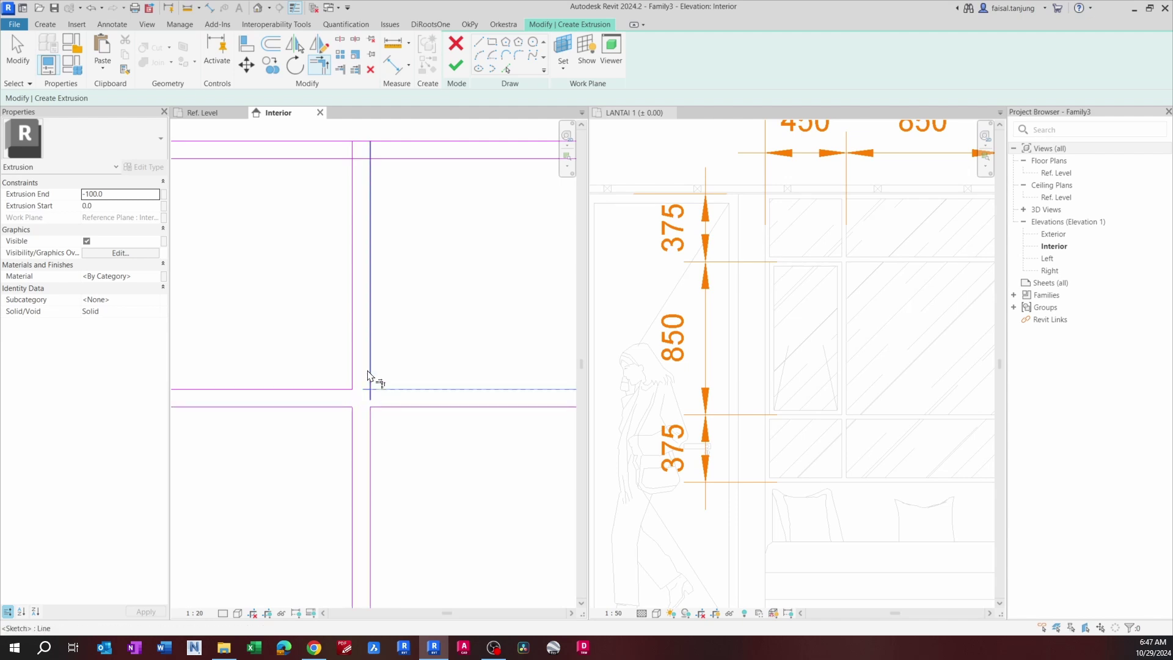
{"action": "left_click", "coordinate": [368, 371]}
Step: Trim both left mullion lines into corners with the inner frame's top line to close the last upper panes
{"action": "scroll", "coordinate": [370, 391], "scroll_direction": "down", "scroll_amount": 4}
{"action": "scroll", "coordinate": [373, 314], "scroll_direction": "up", "scroll_amount": 2}
{"action": "left_click", "coordinate": [384, 296]}
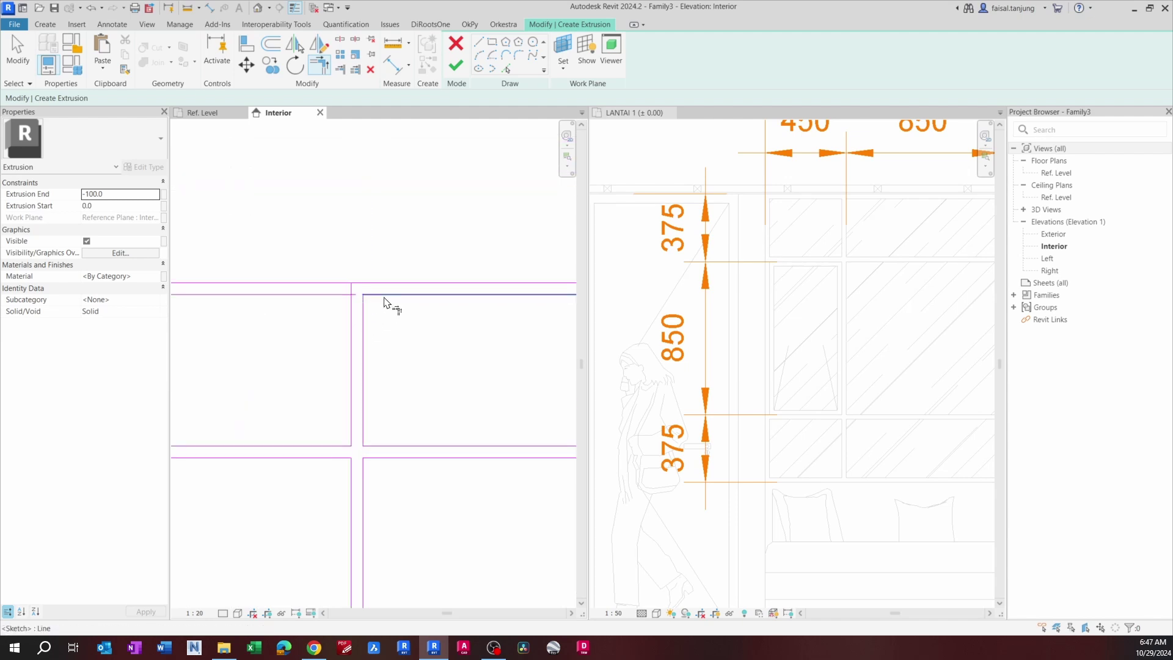
{"action": "left_click", "coordinate": [364, 313]}
{"action": "left_click", "coordinate": [341, 296]}
{"action": "left_click", "coordinate": [352, 308]}
{"action": "scroll", "coordinate": [382, 342], "scroll_direction": "down", "scroll_amount": 5}
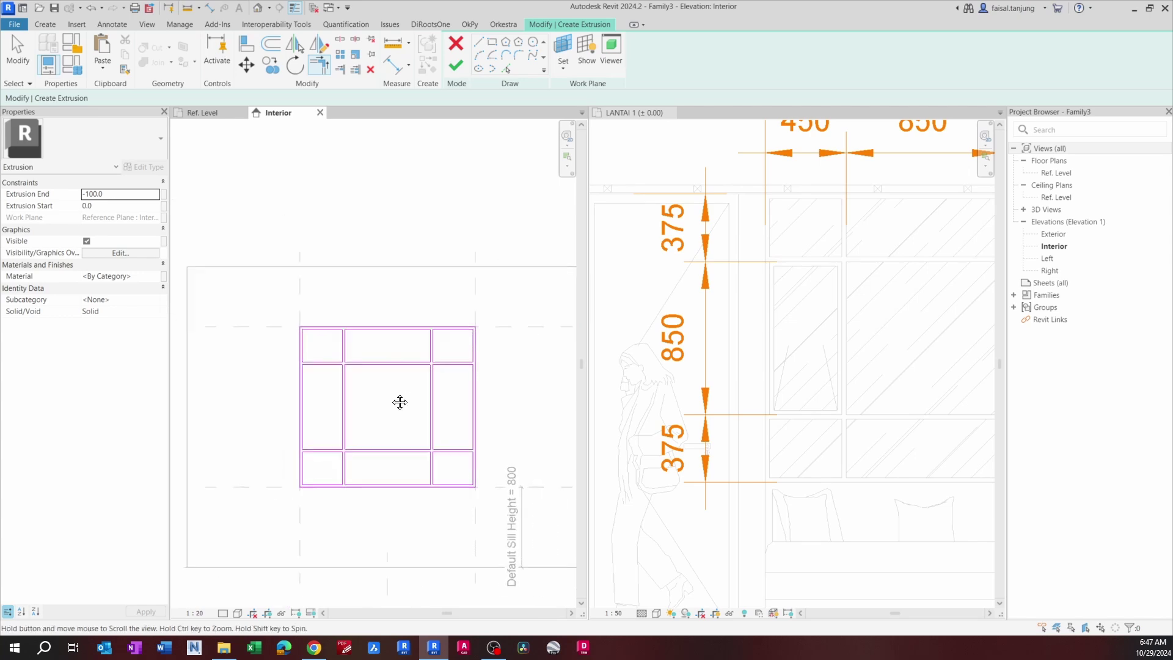
Step: Finish the window frame extrusion from its trimmed pane sketch
{"action": "scroll", "coordinate": [375, 397], "scroll_direction": "up", "scroll_amount": 2}
{"action": "key", "text": "Escape"}
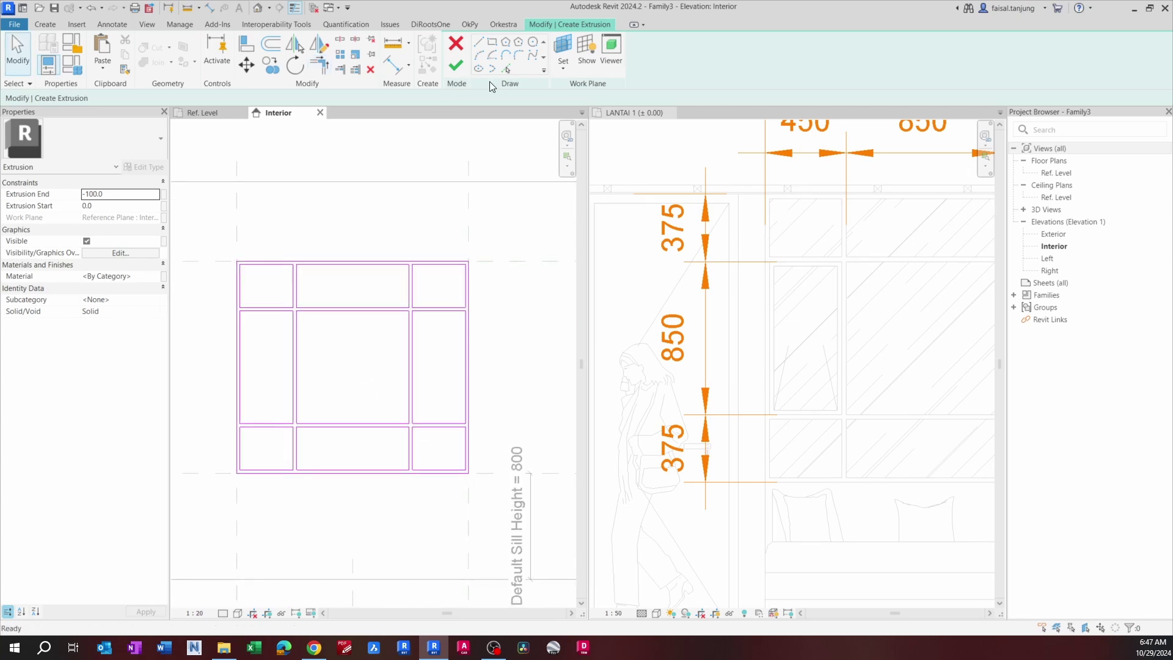
{"action": "left_click", "coordinate": [454, 66]}
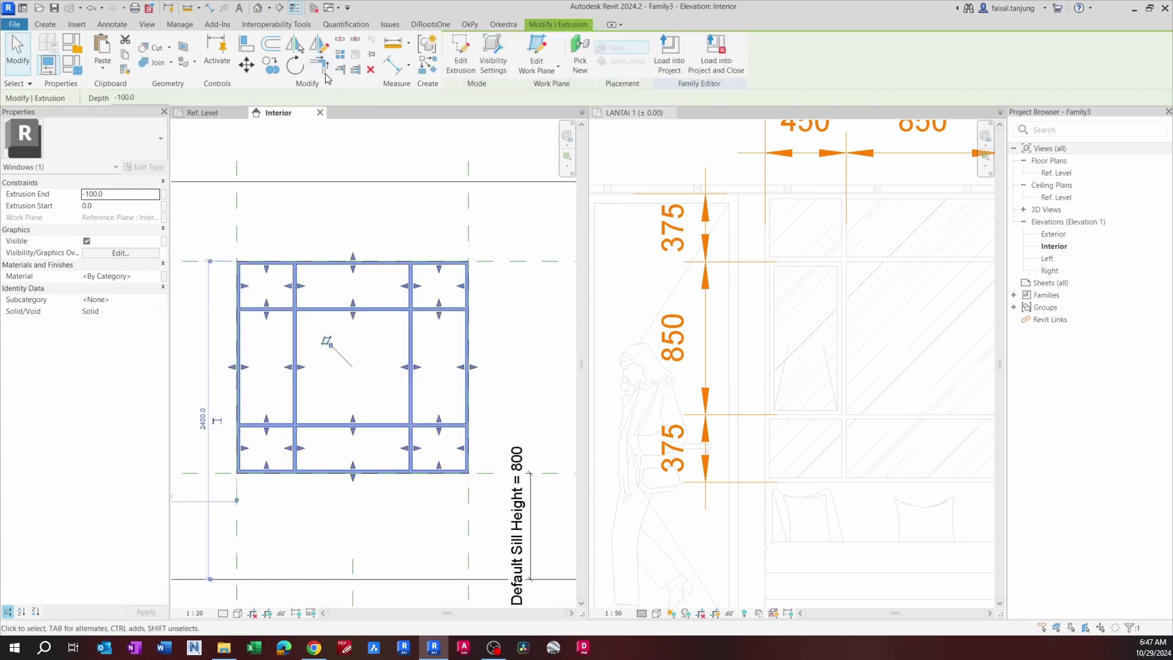
Step: Show the window family in the default 3D view with the Shaded visual style
{"action": "left_click", "coordinate": [257, 9]}
{"action": "scroll", "coordinate": [462, 373], "scroll_direction": "up", "scroll_amount": 3}
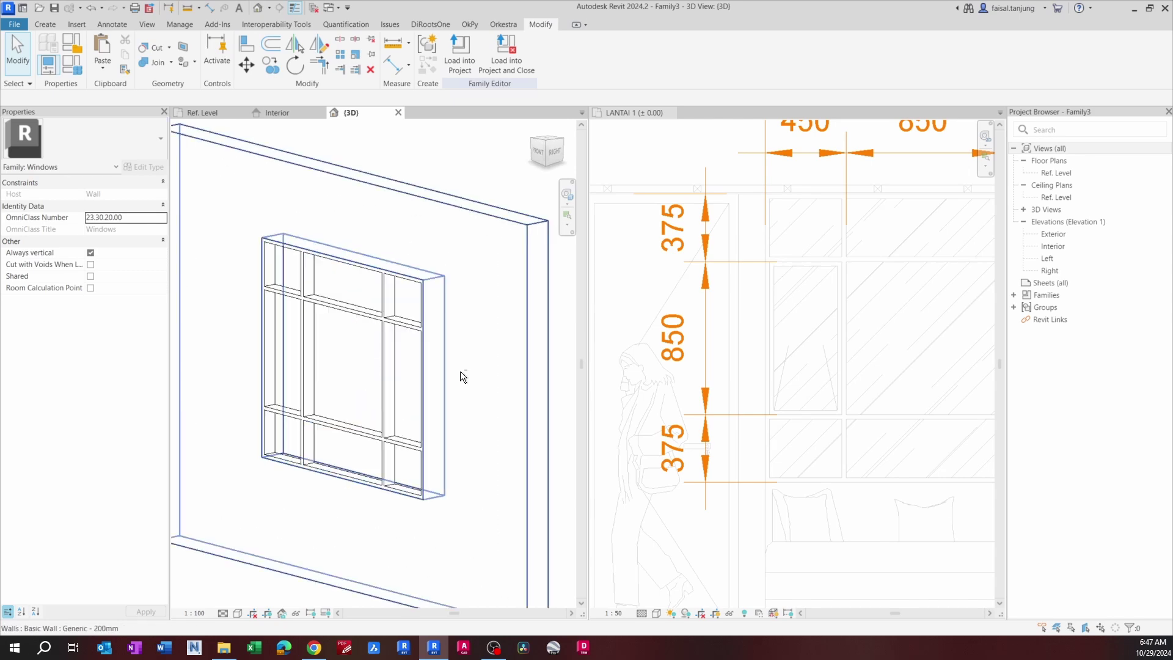
{"action": "middle_click_drag", "start_coordinate": [460, 373], "coordinate": [393, 425], "text": "shift"}
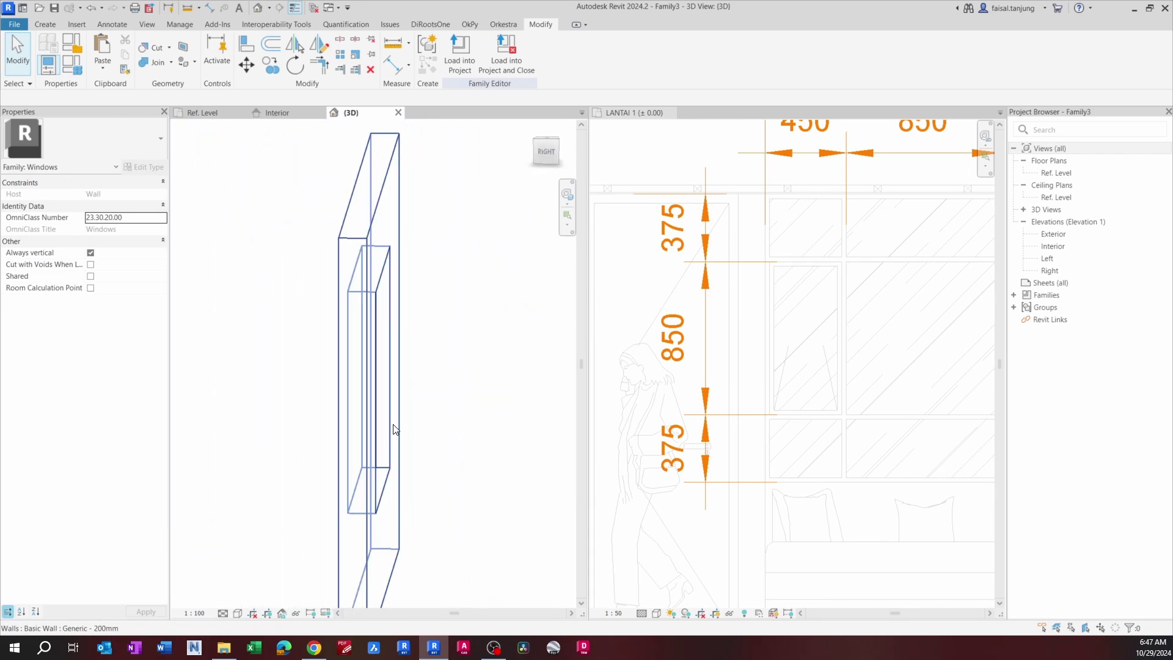
{"action": "left_click", "coordinate": [240, 613]}
{"action": "left_click", "coordinate": [275, 583]}
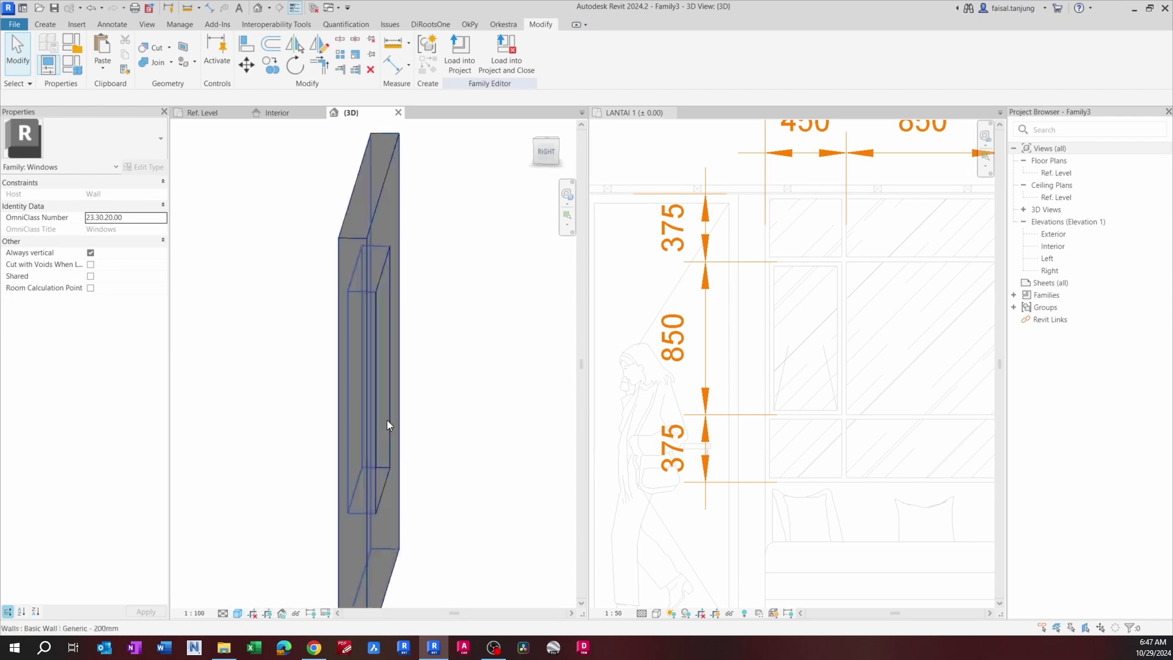
{"action": "mouse_move", "coordinate": [387, 424]}
{"action": "middle_mouse_down", "text": "shift"}
{"action": "mouse_move", "coordinate": [453, 401]}
{"action": "mouse_move", "coordinate": [251, 384]}
{"action": "mouse_move", "coordinate": [537, 419]}
{"action": "mouse_move", "coordinate": [523, 485]}
{"action": "mouse_move", "coordinate": [440, 468]}
{"action": "middle_mouse_up", "text": "shift"}
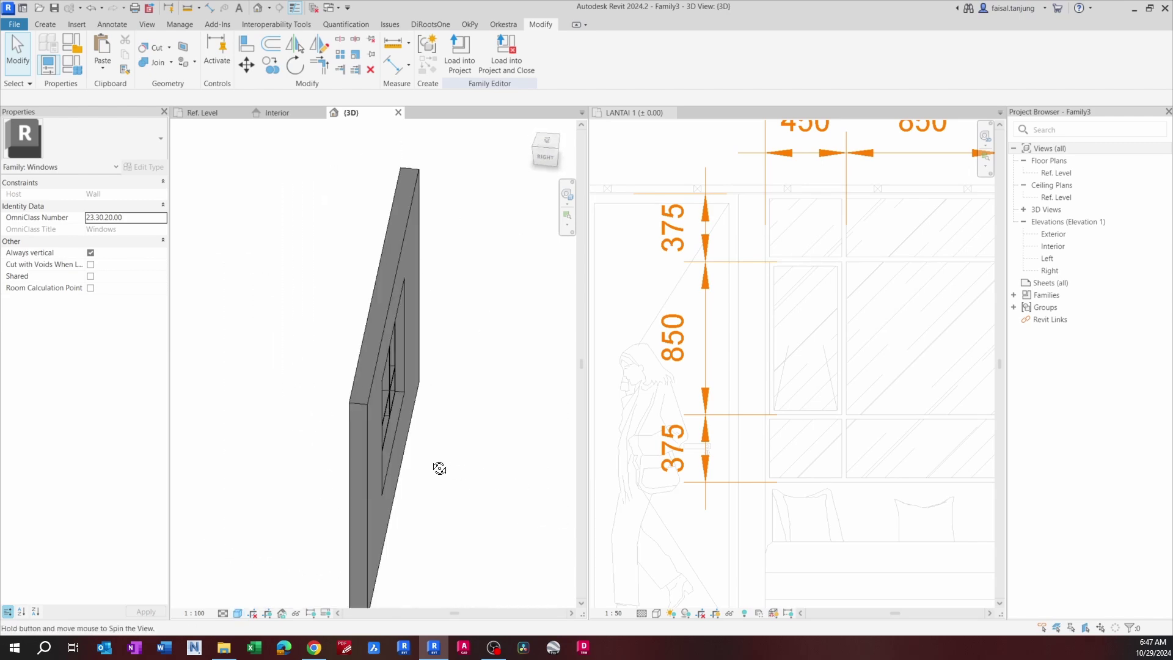
Step: Change the host wall's type to Generic - 150mm
{"action": "left_click", "coordinate": [361, 401]}
{"action": "left_click", "coordinate": [119, 137]}
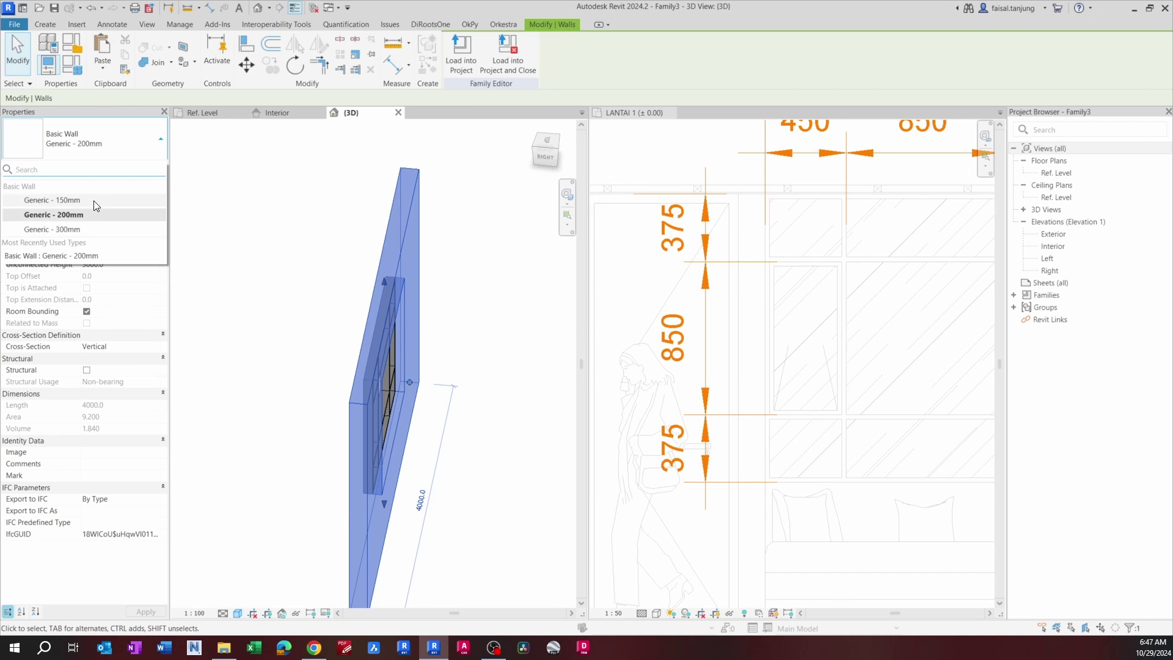
{"action": "left_click", "coordinate": [299, 267]}
{"action": "middle_click_drag", "start_coordinate": [243, 395], "coordinate": [368, 328], "text": "shift"}
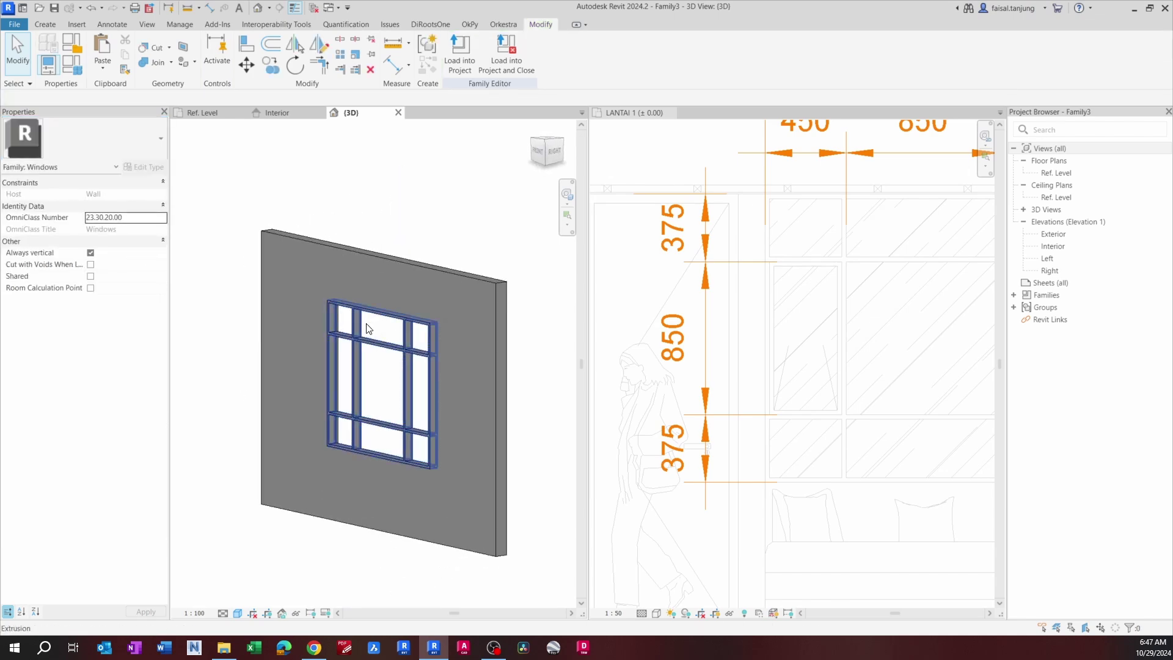
{"action": "scroll", "coordinate": [745, 327], "scroll_direction": "down", "scroll_amount": 2}
{"action": "scroll", "coordinate": [944, 332], "scroll_direction": "up", "scroll_amount": 2}
{"action": "scroll", "coordinate": [937, 332], "scroll_direction": "down", "scroll_amount": 1}
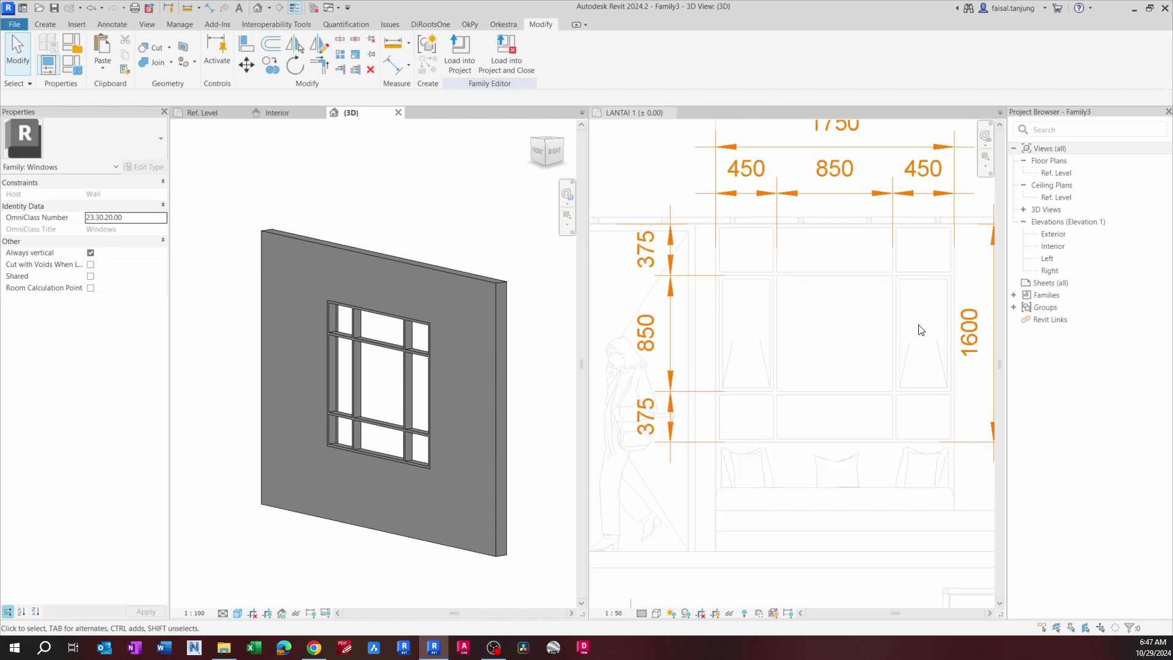
{"action": "middle_click_drag", "start_coordinate": [340, 329], "coordinate": [263, 325], "text": "shift"}
Step: Start a new extrusion in the Interior elevation and sketch a rectangle locked to the left middle pane's edges
{"action": "left_click", "coordinate": [283, 114]}
{"action": "scroll", "coordinate": [265, 336], "scroll_direction": "up", "scroll_amount": 3}
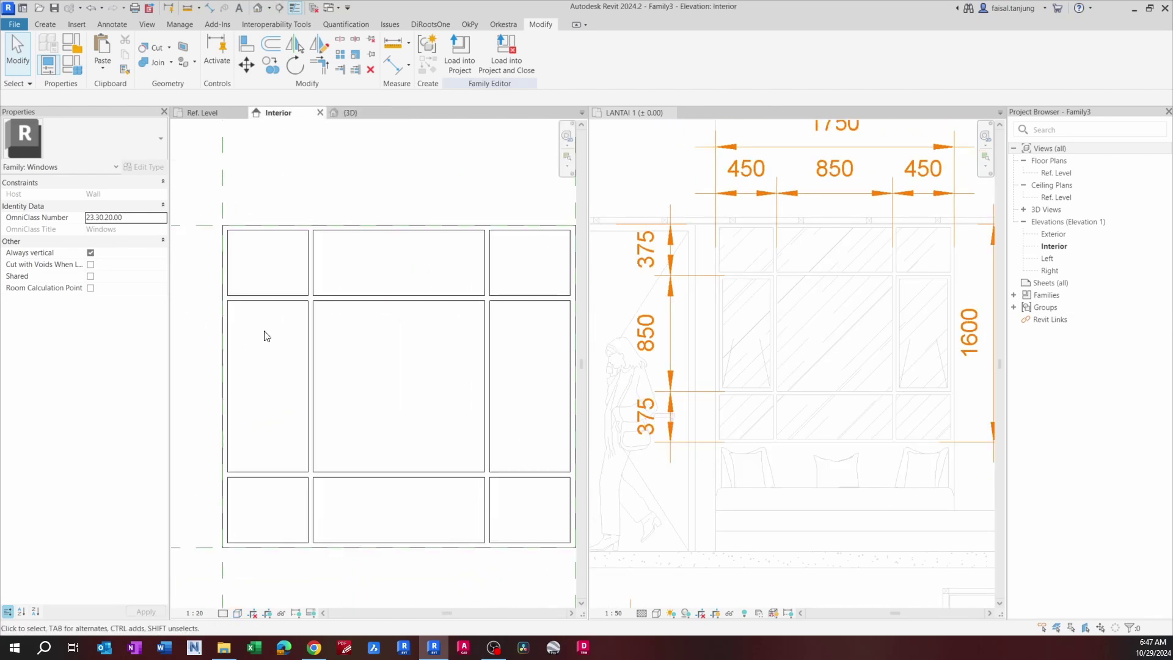
{"action": "left_click", "coordinate": [42, 24]}
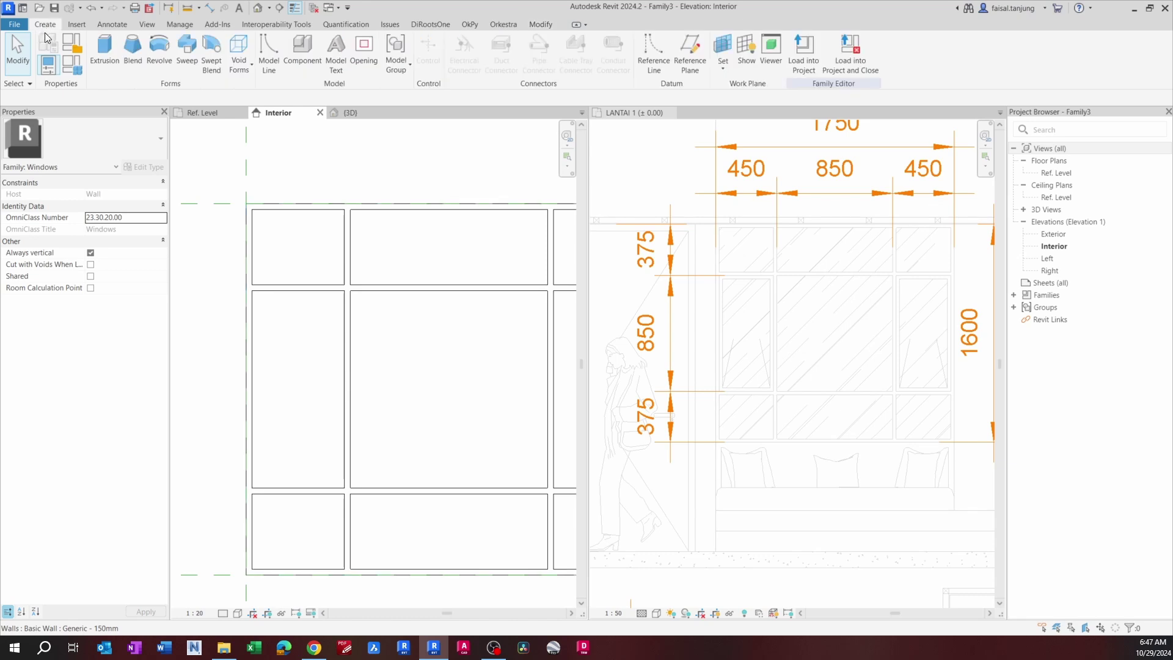
{"action": "left_click", "coordinate": [111, 55]}
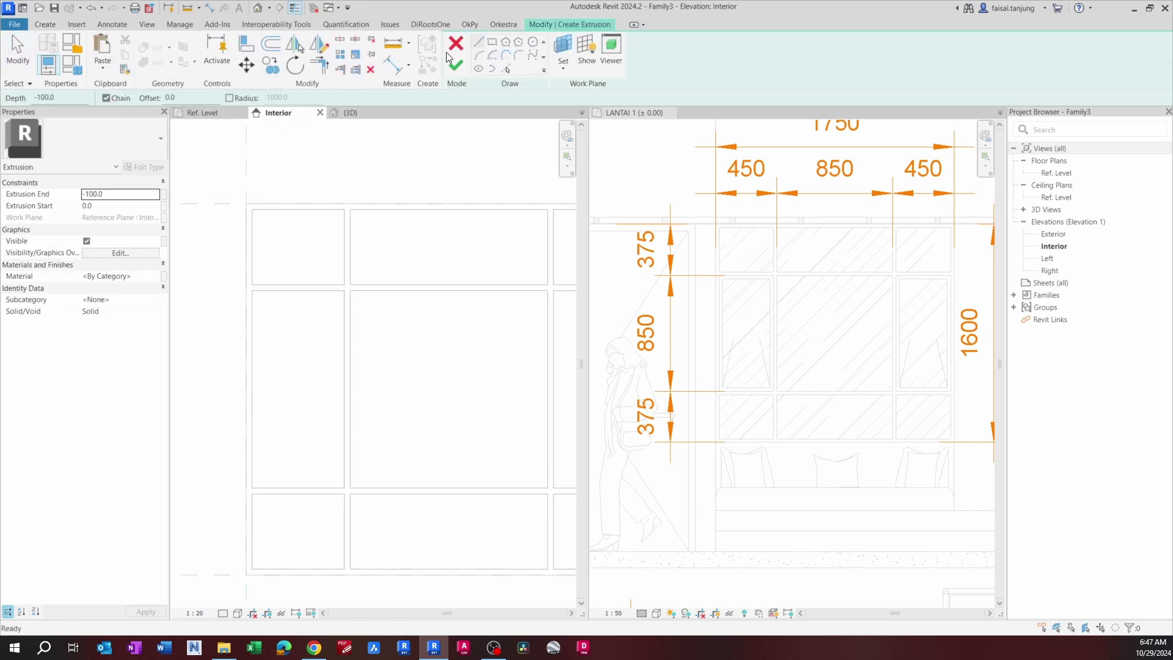
{"action": "left_click", "coordinate": [492, 42]}
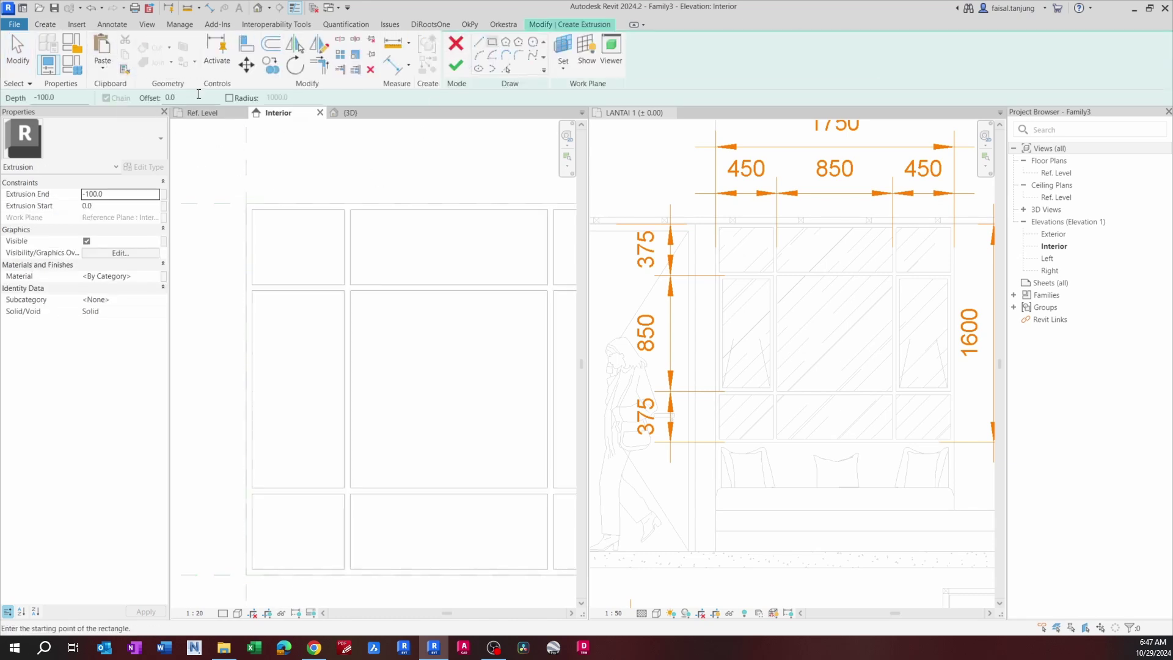
{"action": "left_click", "coordinate": [344, 291]}
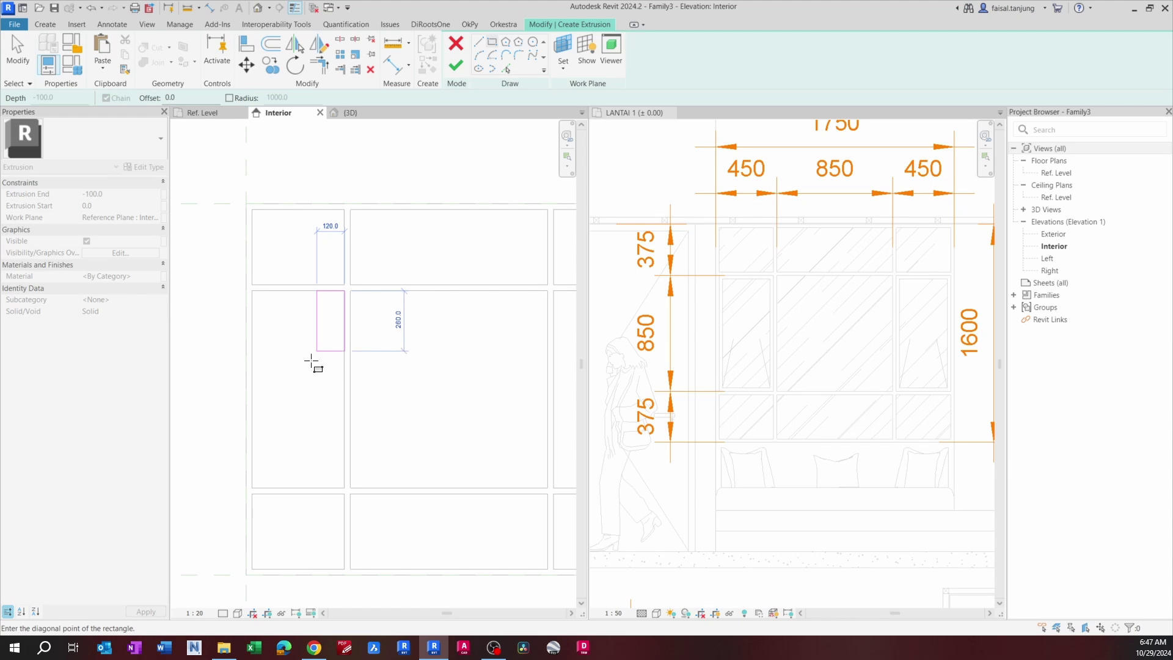
{"action": "left_click", "coordinate": [251, 487]}
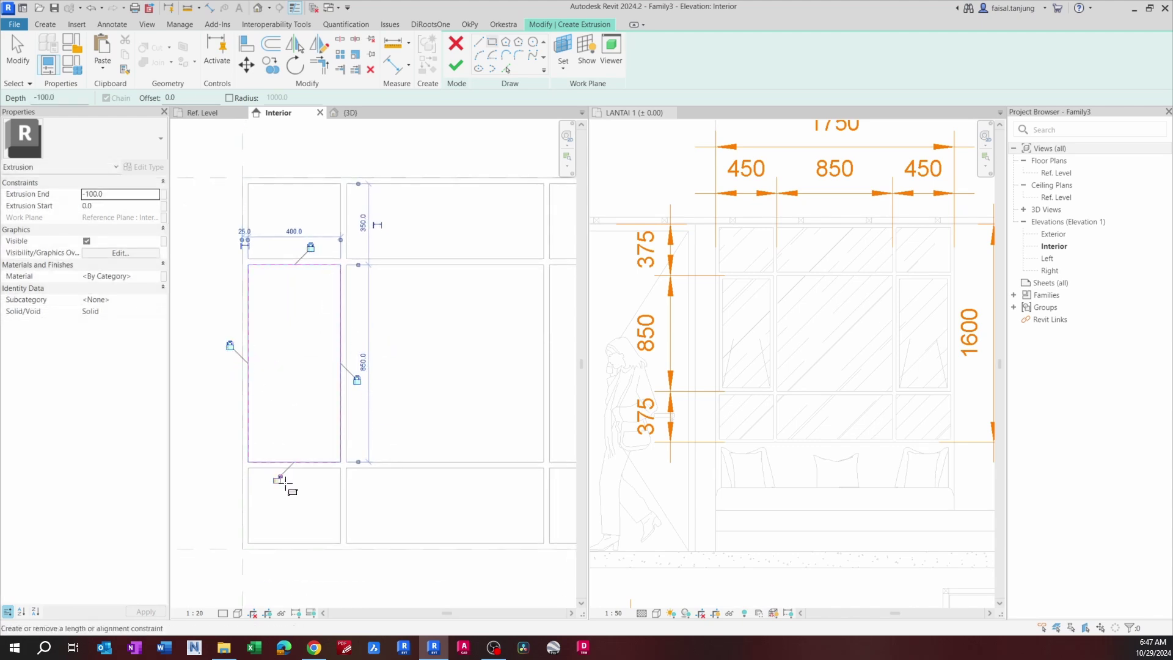
Step: Sketch a second rectangle on the right middle pane's edges and lock it to the frame
{"action": "middle_click_drag", "start_coordinate": [440, 416], "coordinate": [308, 406]}
{"action": "left_click", "coordinate": [418, 255]}
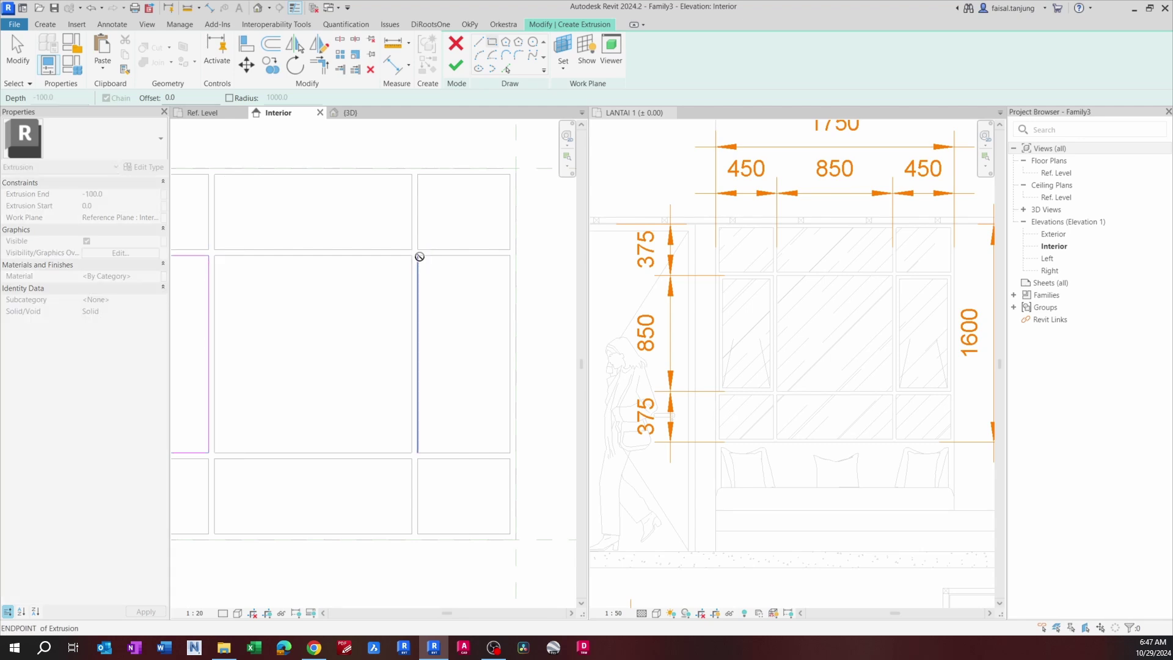
{"action": "left_click", "coordinate": [510, 453]}
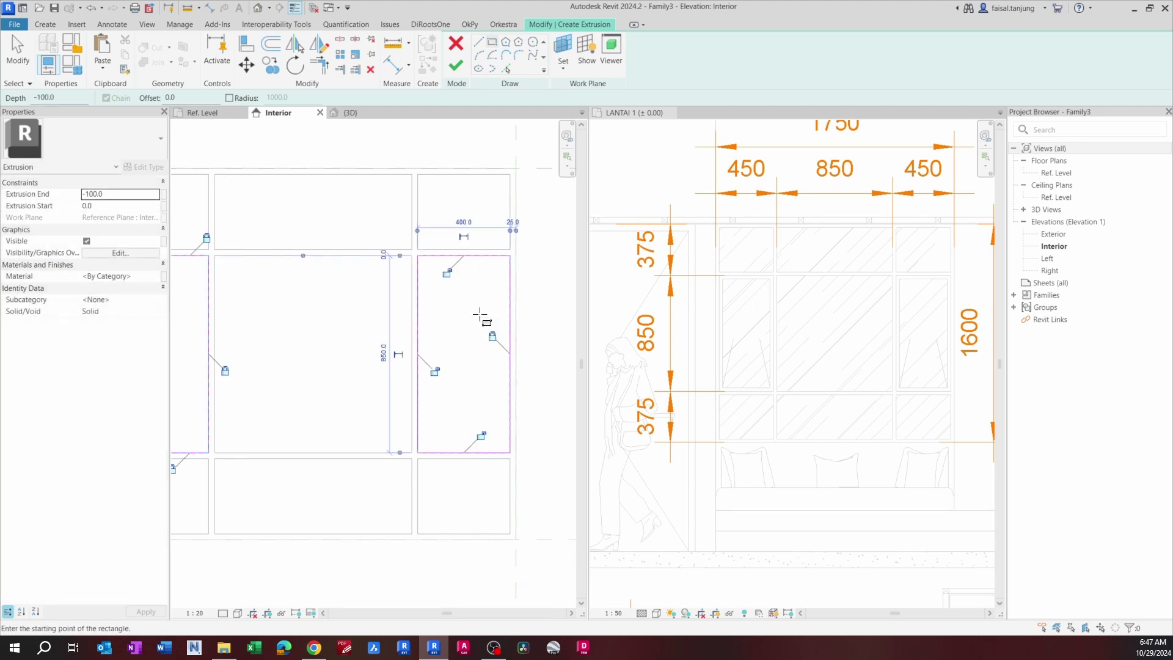
{"action": "left_click", "coordinate": [480, 434]}
Step: Sketch an inner rectangle offset 25 inward from the left middle pane's outline
{"action": "scroll", "coordinate": [487, 430], "scroll_direction": "down", "scroll_amount": 4}
{"action": "middle_click_drag", "start_coordinate": [356, 373], "coordinate": [335, 357]}
{"action": "scroll", "coordinate": [361, 364], "scroll_direction": "up", "scroll_amount": 3}
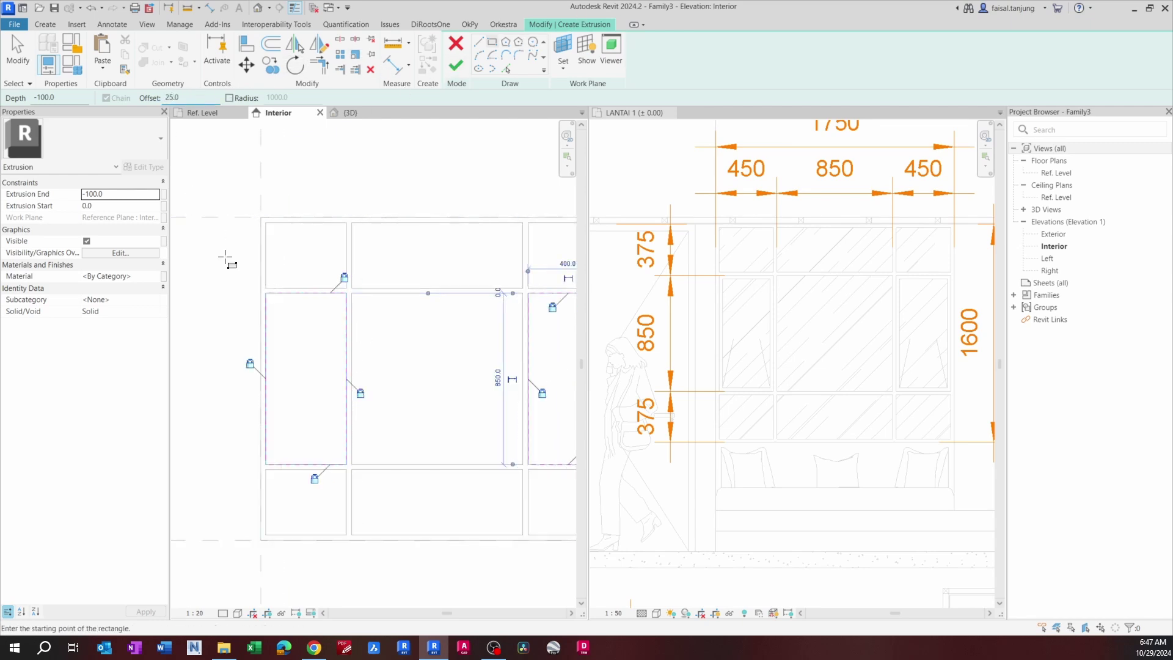
{"action": "left_click", "coordinate": [266, 293]}
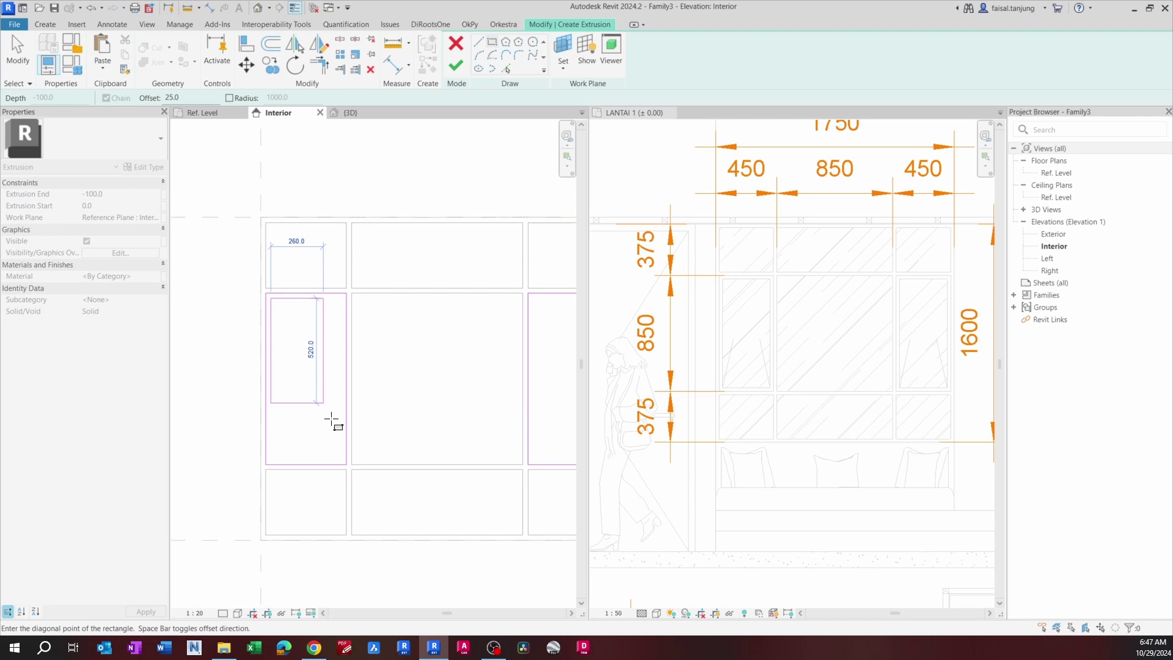
{"action": "left_click", "coordinate": [346, 464]}
Step: Try to add a rectangle offset 25 from the right middle pane's outline and finish the extrusion
{"action": "middle_click_drag", "start_coordinate": [452, 373], "coordinate": [364, 353]}
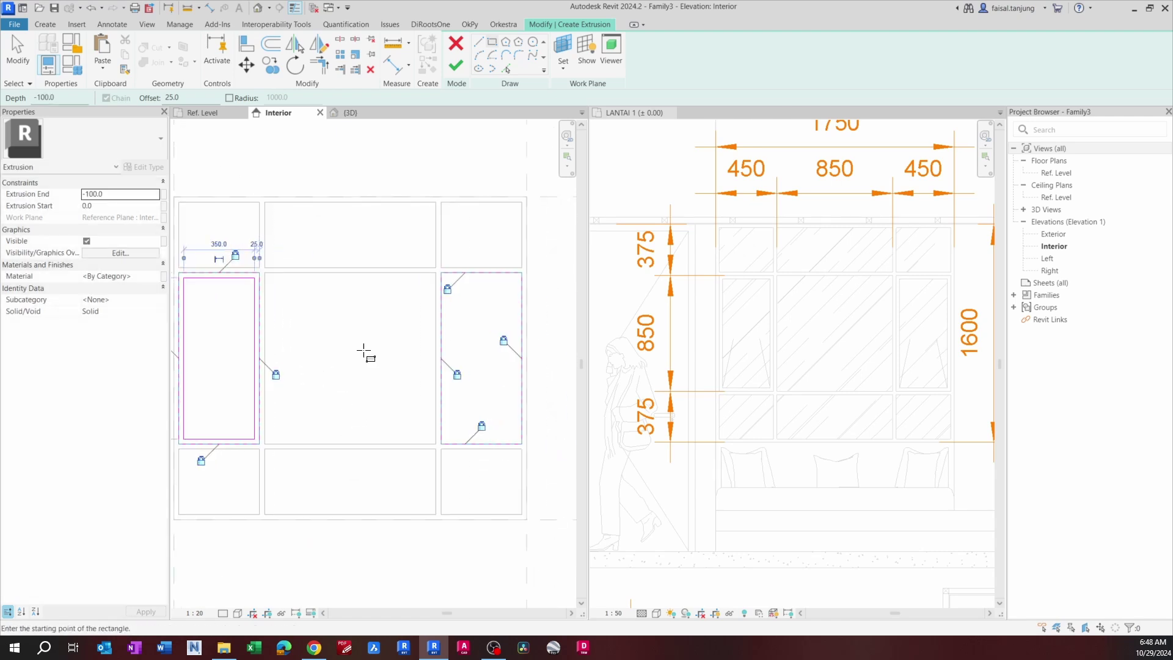
{"action": "left_click", "coordinate": [441, 272]}
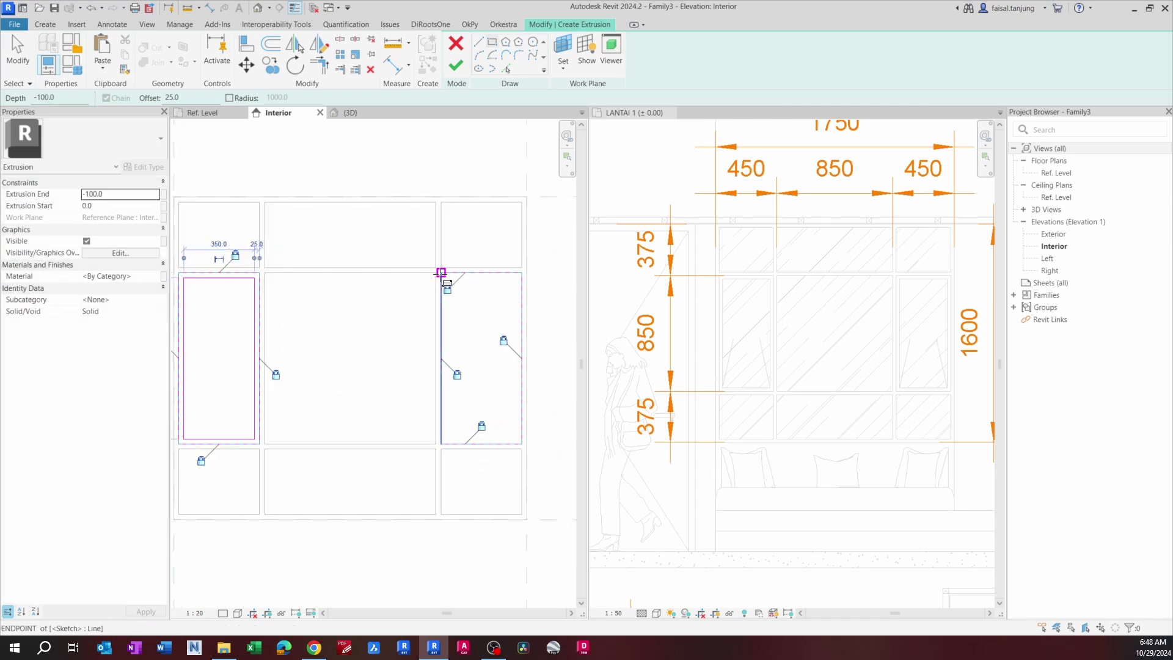
{"action": "left_click", "coordinate": [522, 444]}
{"action": "left_click", "coordinate": [455, 65]}
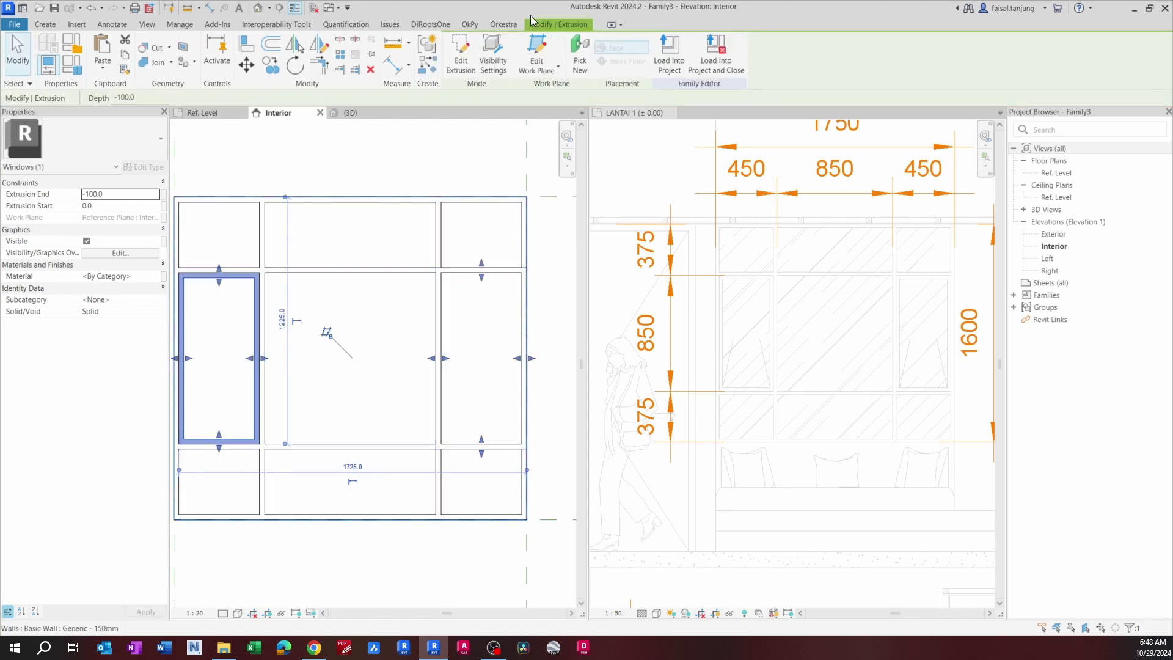
Step: Reopen the sash extrusion's sketch and delete the outer offset rectangle around the right middle pane
{"action": "left_click", "coordinate": [460, 54]}
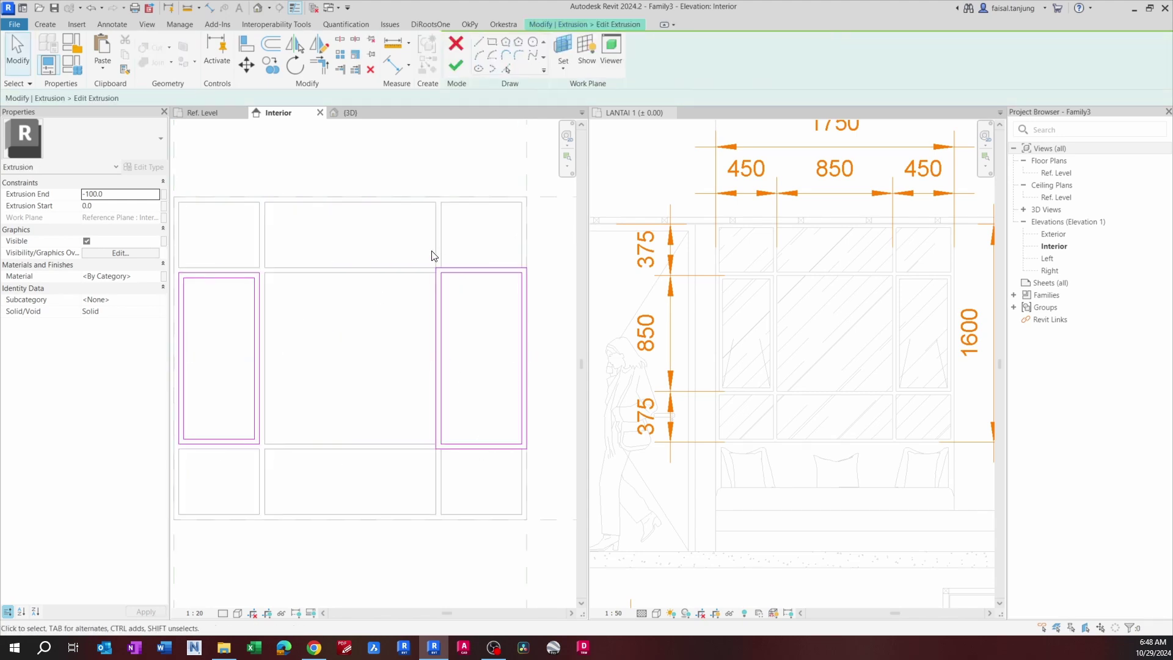
{"action": "scroll", "coordinate": [431, 255], "scroll_direction": "up", "scroll_amount": 2}
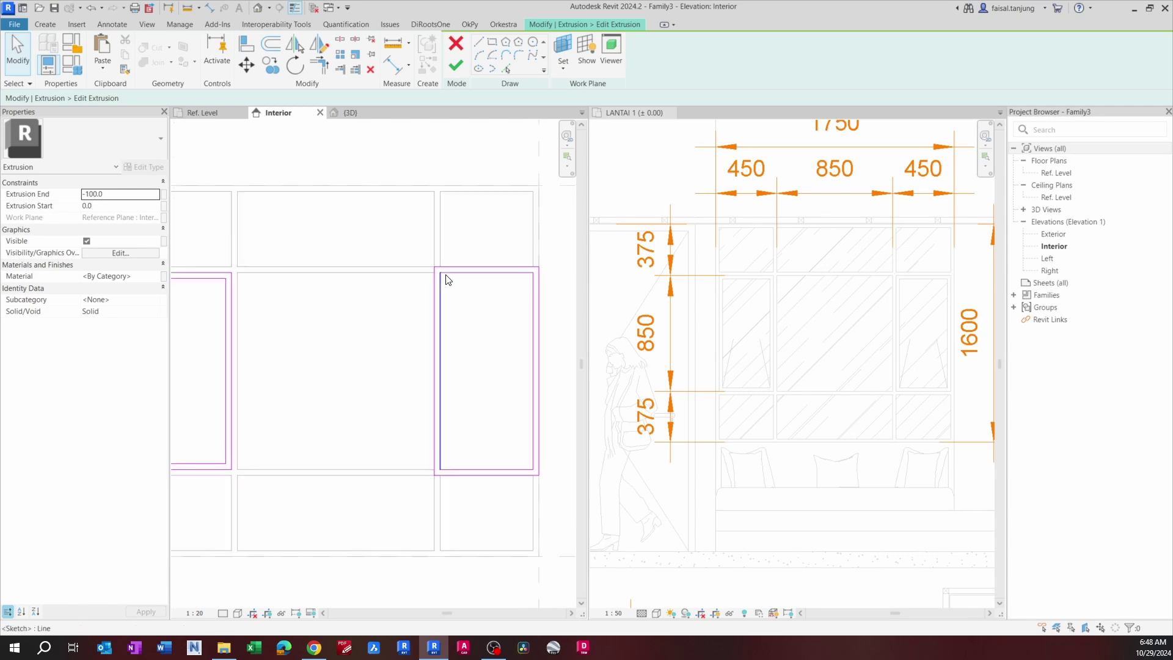
{"action": "key", "text": "Tab"}
{"action": "left_click", "coordinate": [455, 267]}
{"action": "key", "text": "Delete"}
{"action": "scroll", "coordinate": [454, 271], "scroll_direction": "up", "scroll_amount": 1}
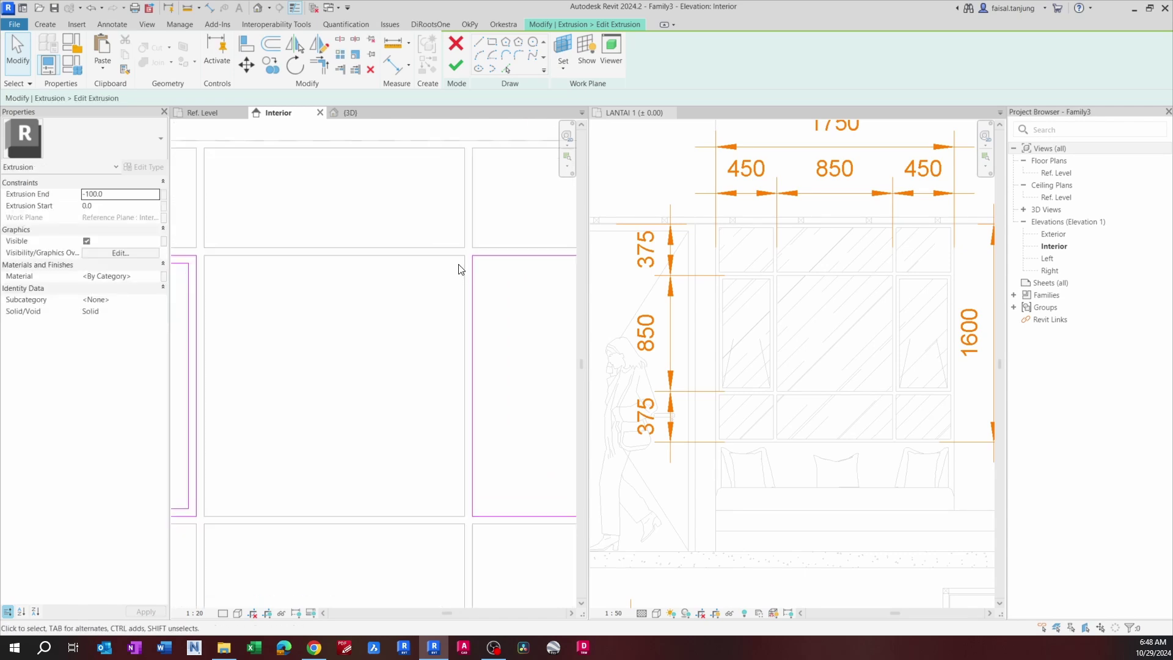
Step: Sketch a rectangle offset 25 inward from the right middle pane's outline and lock it in place
{"action": "left_click", "coordinate": [489, 39]}
{"action": "scroll", "coordinate": [278, 172], "scroll_direction": "down", "scroll_amount": 1}
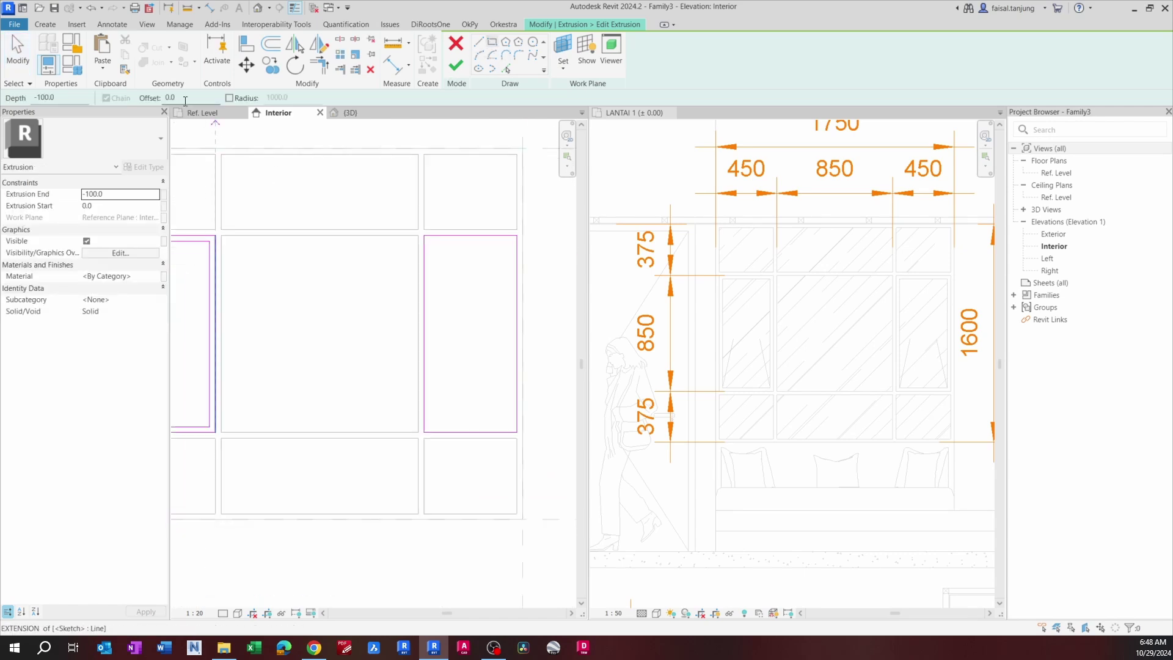
{"action": "type", "text": "25"}
{"action": "middle_click_drag", "start_coordinate": [501, 276], "coordinate": [525, 272]}
{"action": "left_click", "coordinate": [446, 233]}
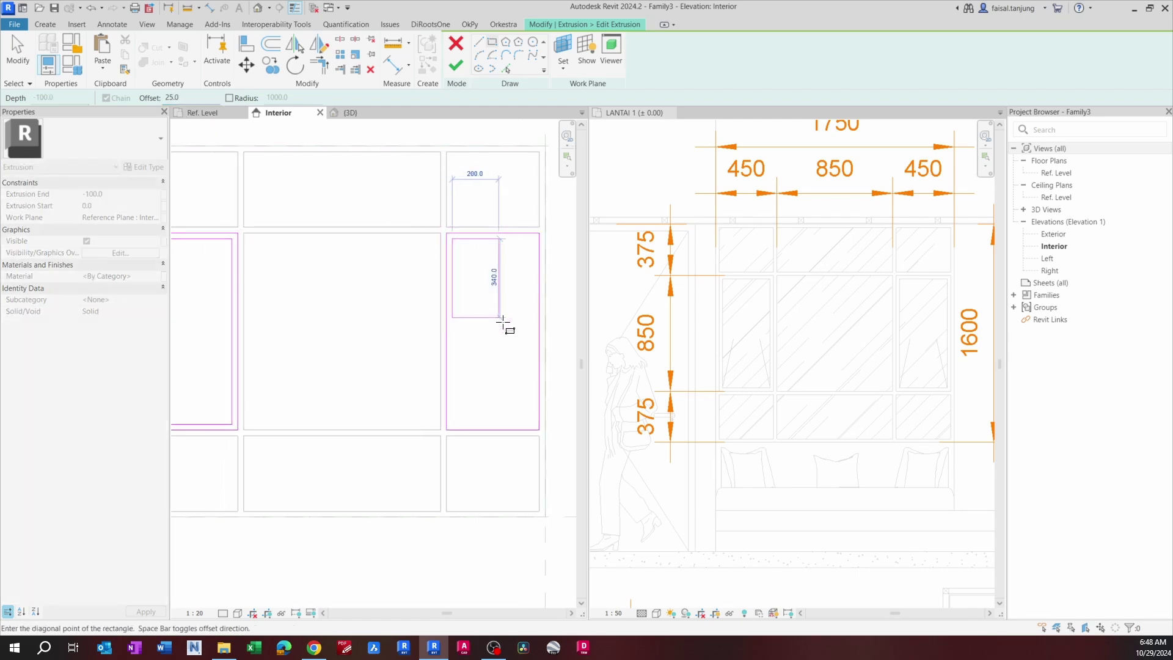
{"action": "left_click", "coordinate": [538, 429]}
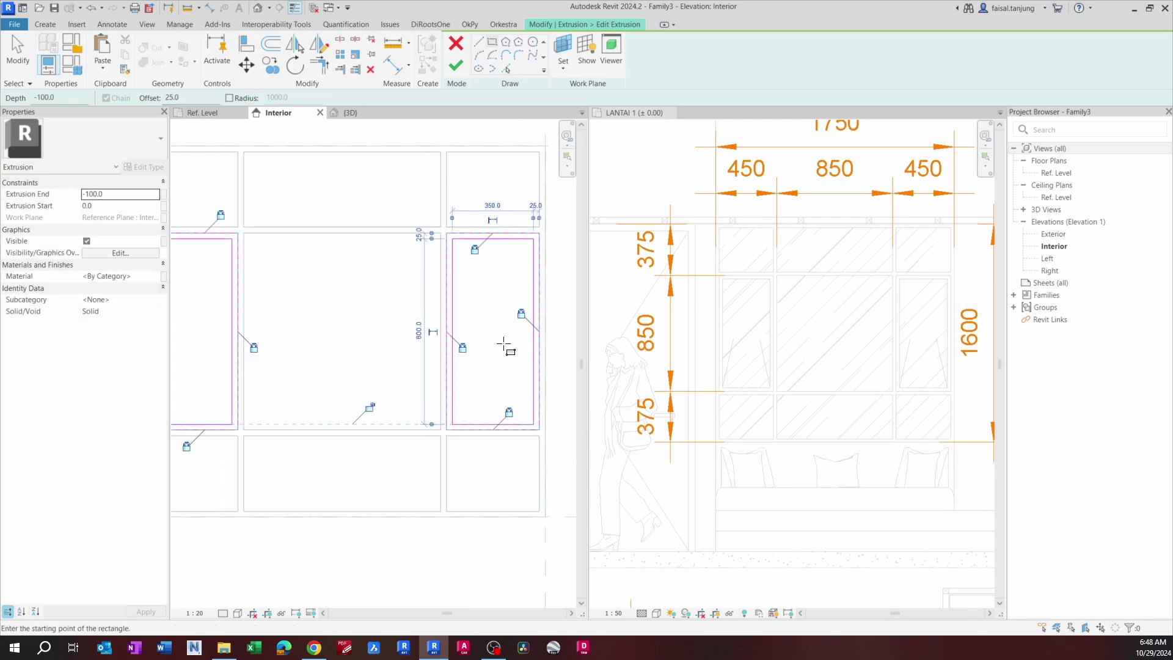
Step: Set the sash extrusion's end to -25 and finish it in the 3D view
{"action": "scroll", "coordinate": [482, 342], "scroll_direction": "down", "scroll_amount": 1}
{"action": "scroll", "coordinate": [464, 340], "scroll_direction": "down", "scroll_amount": 1}
{"action": "key", "text": "Escape"}
{"action": "scroll", "coordinate": [397, 321], "scroll_direction": "down", "scroll_amount": 1}
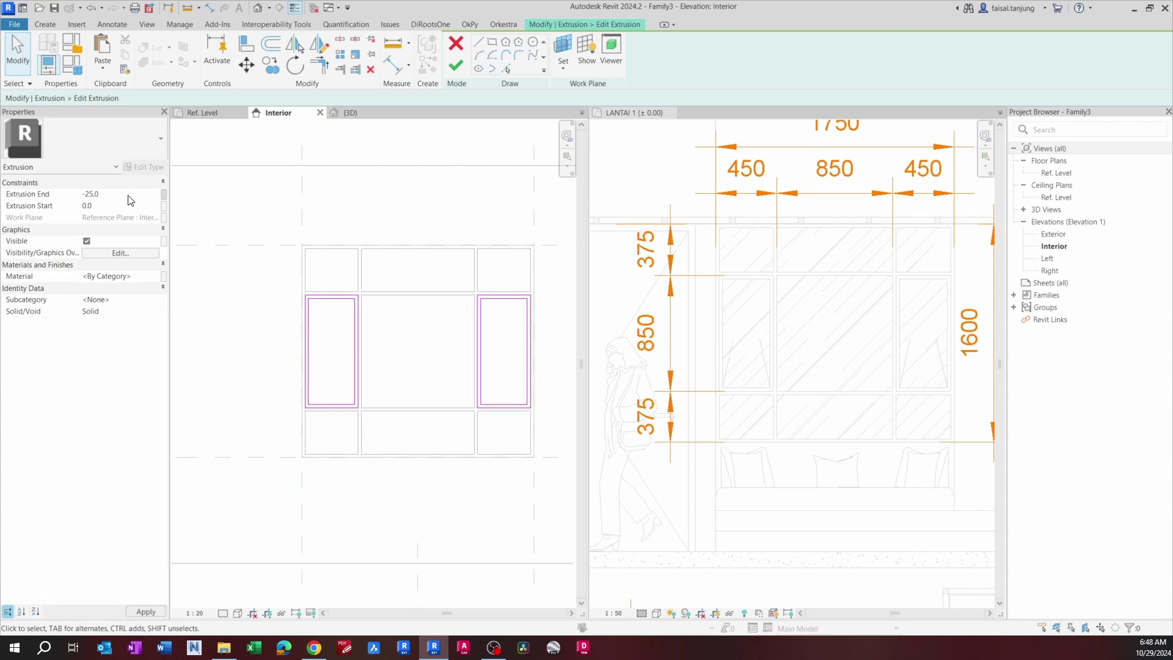
{"action": "left_click", "coordinate": [608, 196]}
{"action": "left_click", "coordinate": [354, 112]}
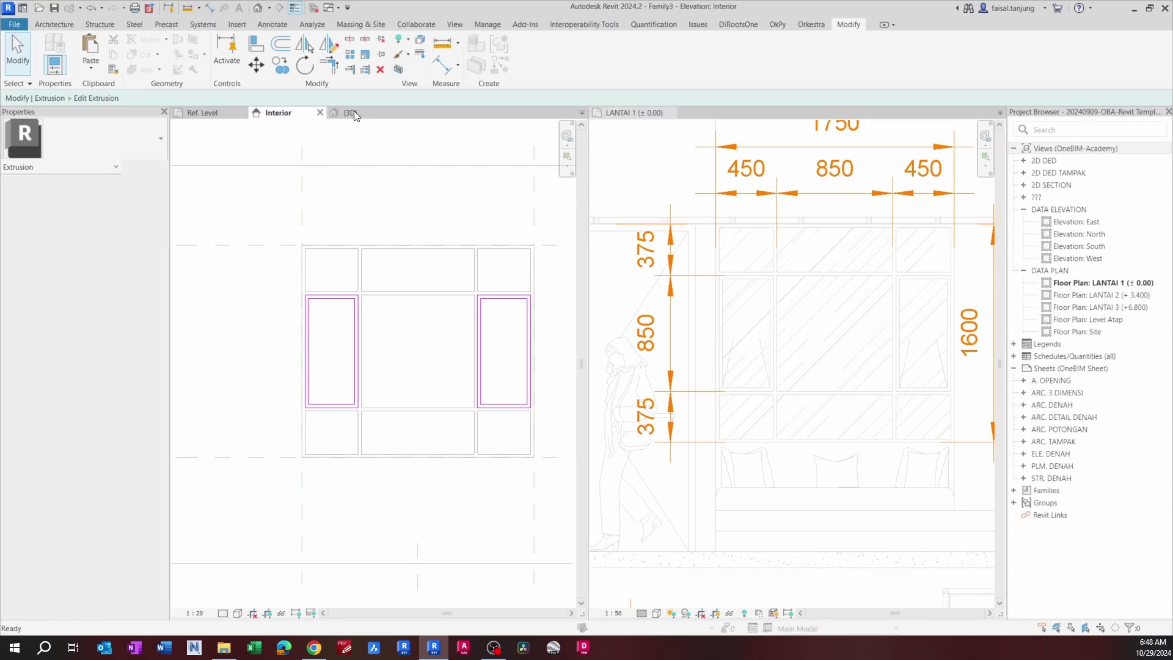
{"action": "middle_click_drag", "start_coordinate": [372, 262], "coordinate": [430, 308], "text": "shift"}
{"action": "left_click", "coordinate": [455, 63]}
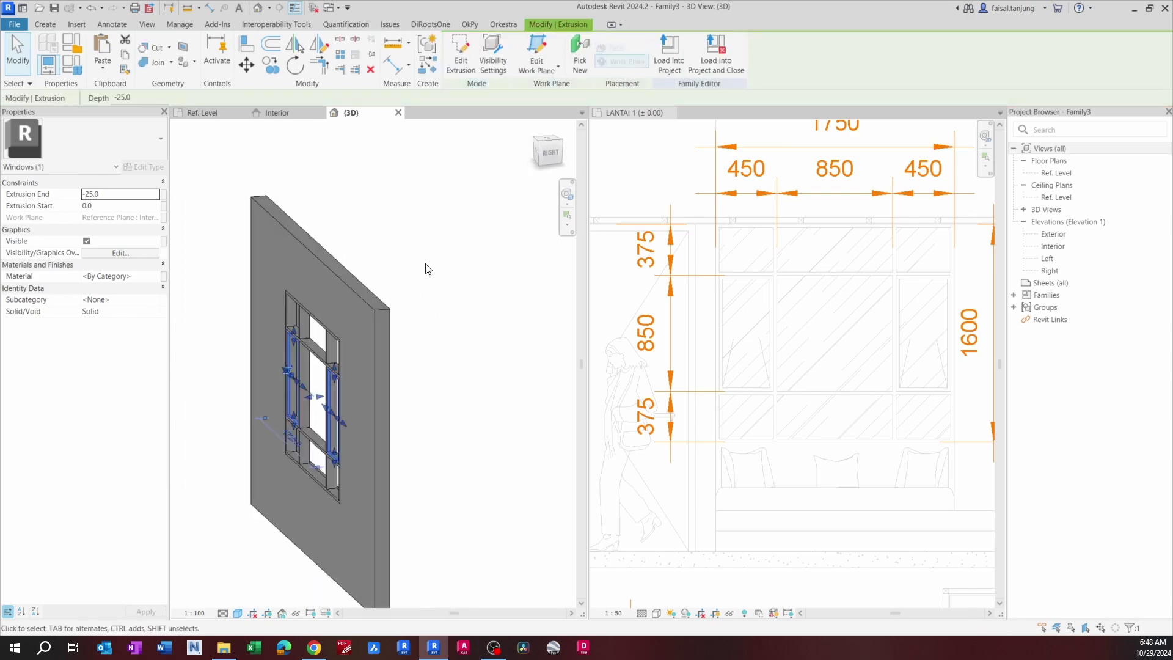
{"action": "middle_click_drag", "start_coordinate": [426, 264], "coordinate": [322, 388], "text": "shift"}
{"action": "scroll", "coordinate": [322, 387], "scroll_direction": "up", "scroll_amount": 3}
{"action": "middle_click_drag", "start_coordinate": [500, 468], "coordinate": [226, 134], "text": "shift"}
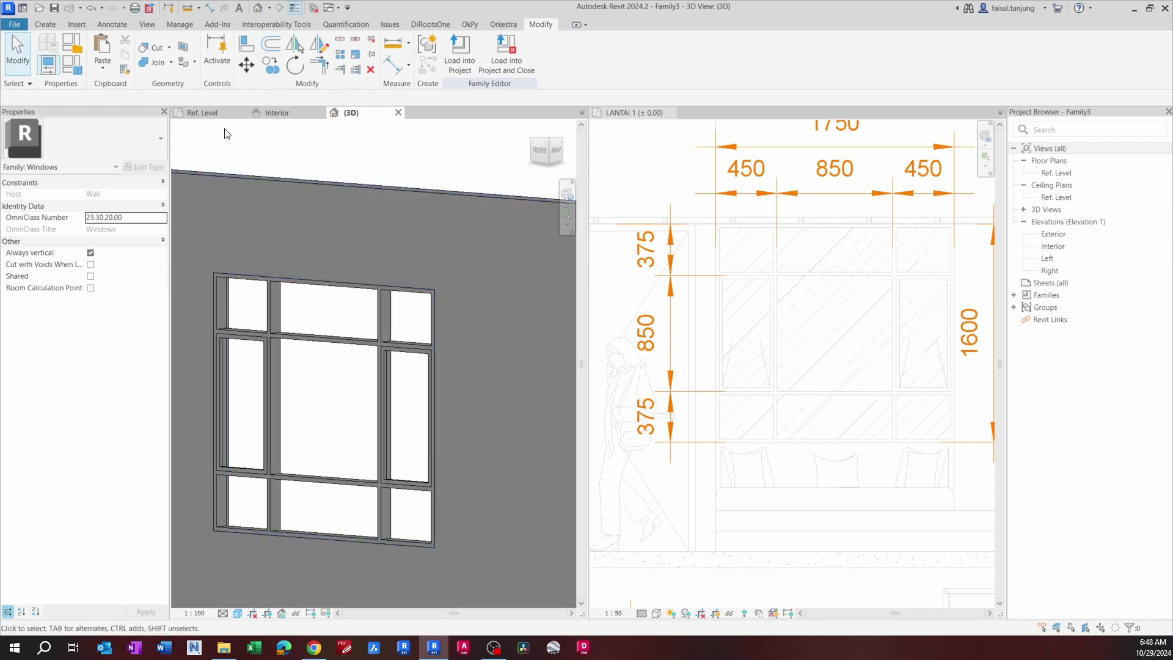
Step: Start a new extrusion in the Interior elevation and sketch a locked 1700 by 1550 rectangle along the outer frame's inner edges
{"action": "left_click", "coordinate": [276, 114]}
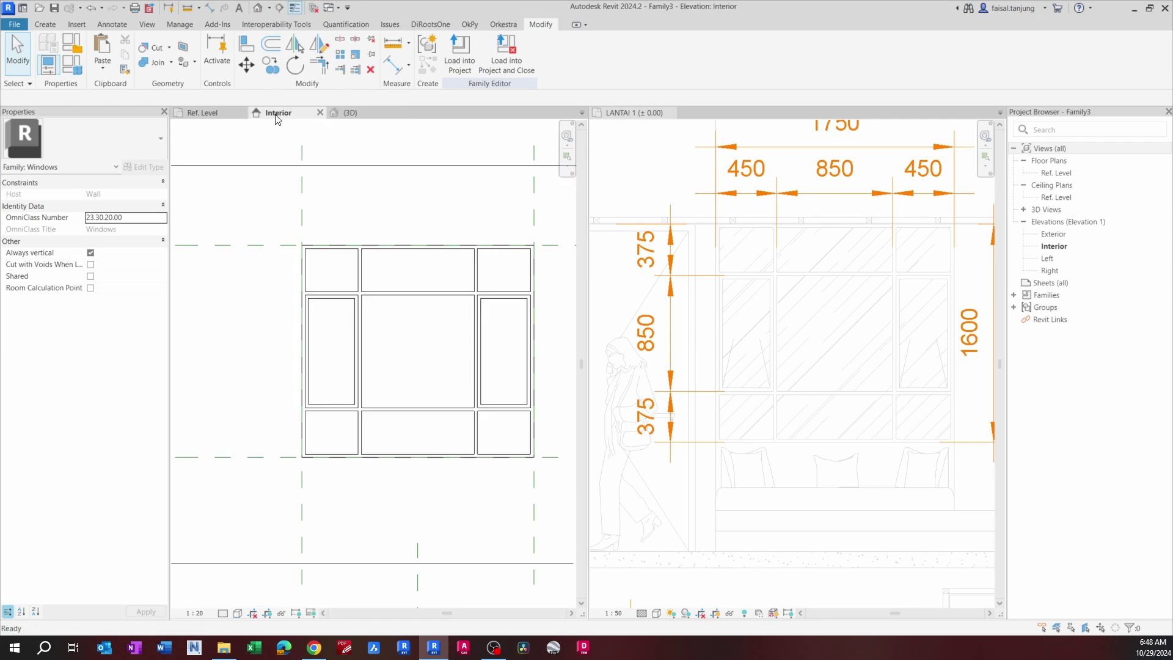
{"action": "scroll", "coordinate": [395, 311], "scroll_direction": "up", "scroll_amount": 5}
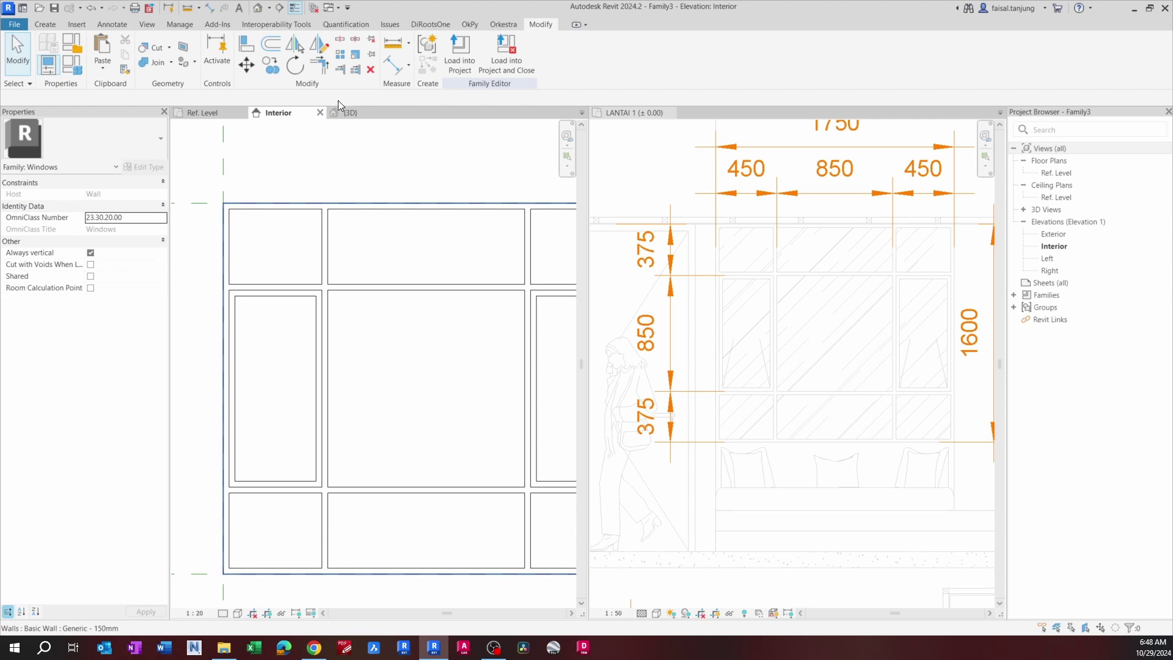
{"action": "left_click", "coordinate": [47, 25]}
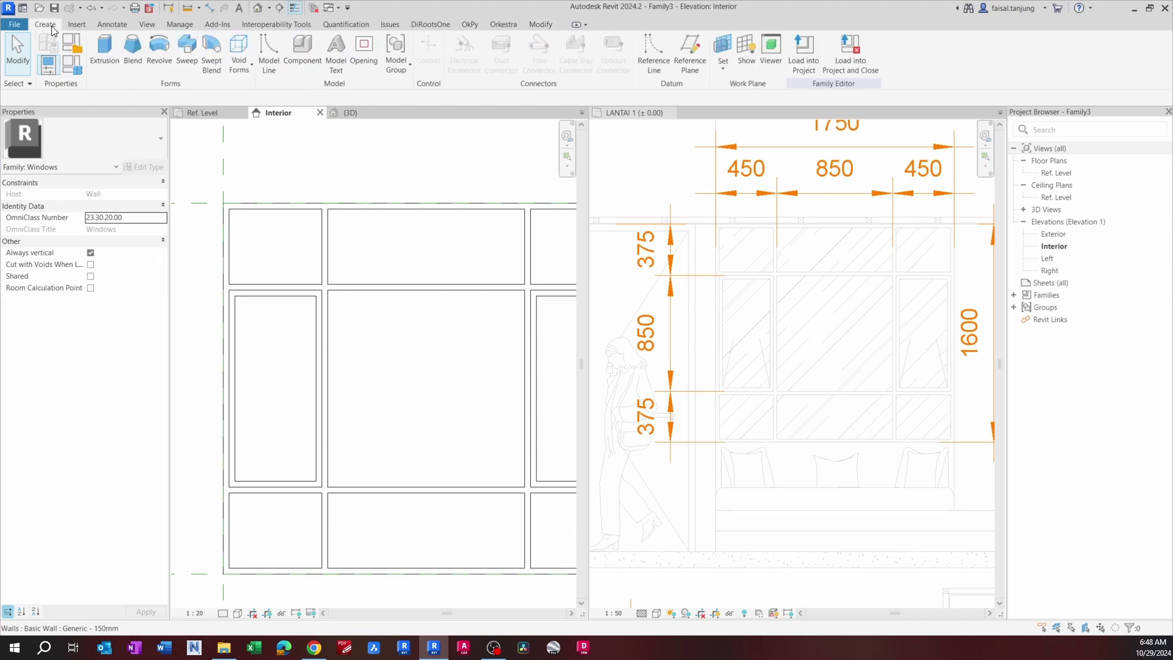
{"action": "left_click", "coordinate": [107, 52]}
{"action": "scroll", "coordinate": [341, 234], "scroll_direction": "down", "scroll_amount": 3}
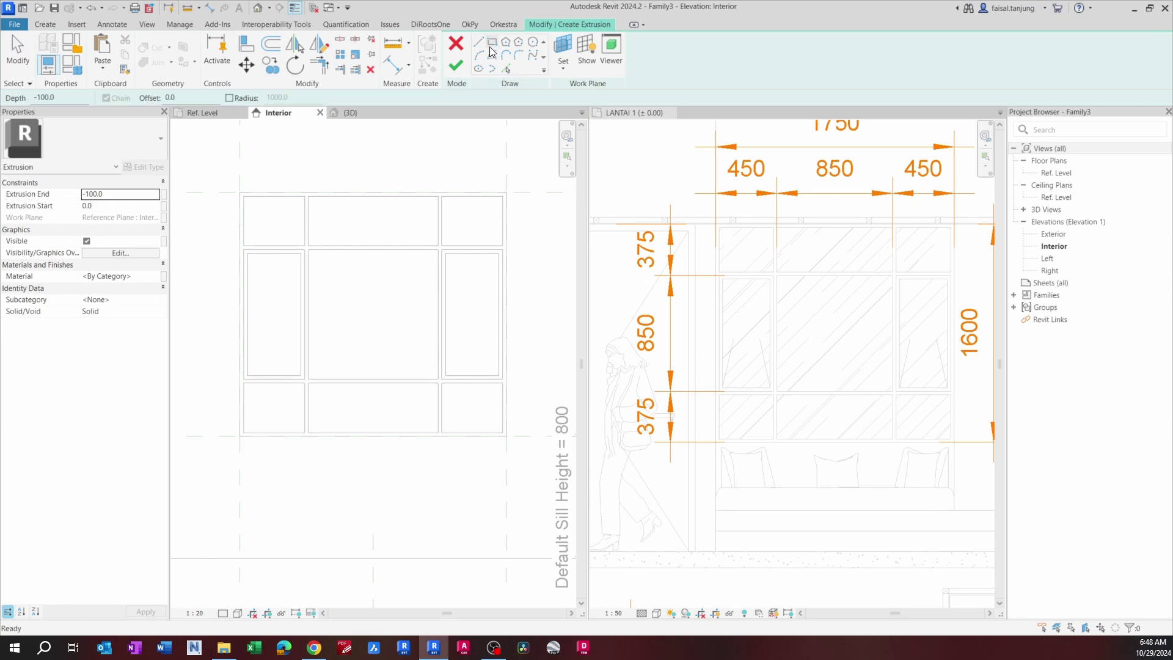
{"action": "left_click", "coordinate": [245, 195]}
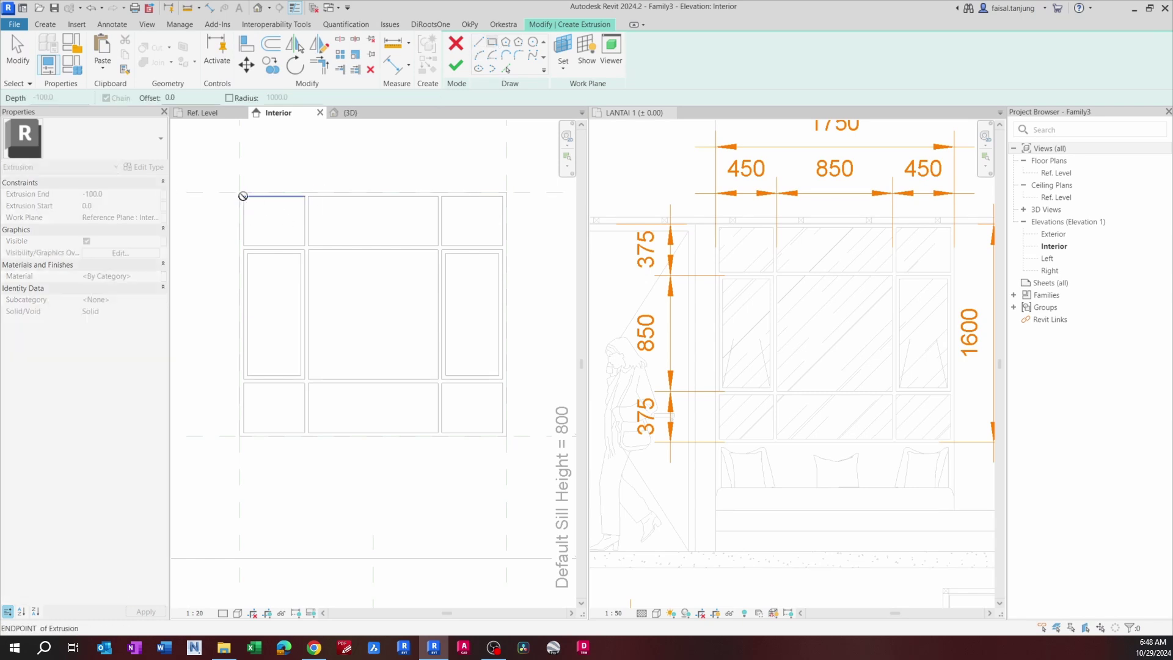
{"action": "left_click", "coordinate": [503, 433]}
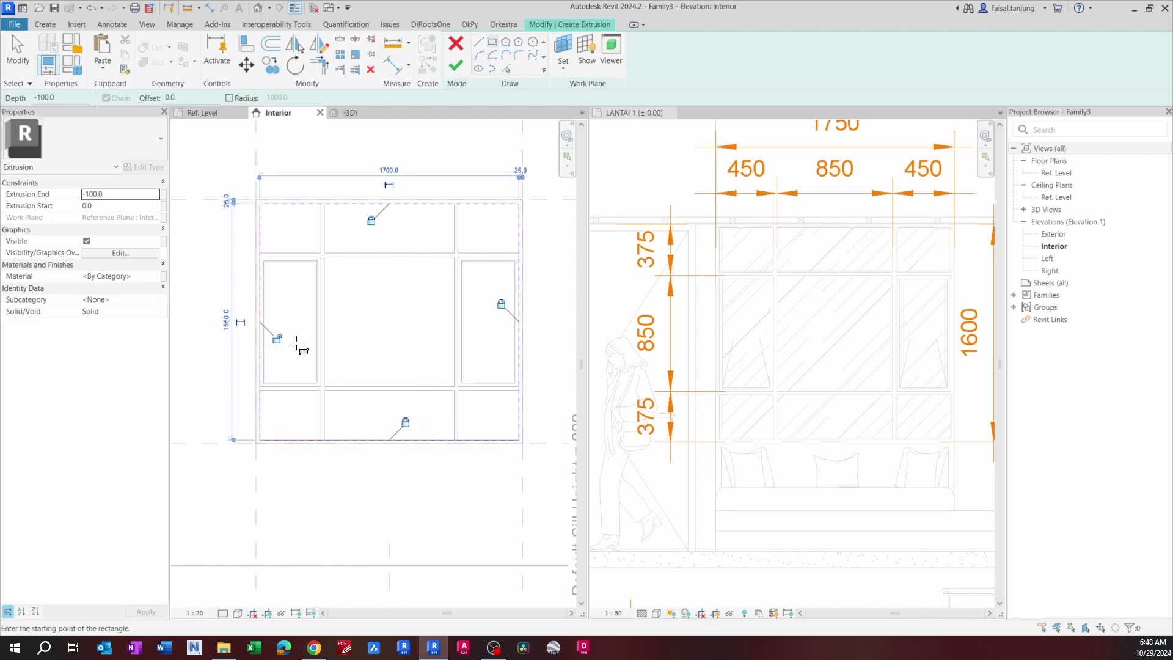
{"action": "middle_click_drag", "start_coordinate": [316, 272], "coordinate": [303, 274]}
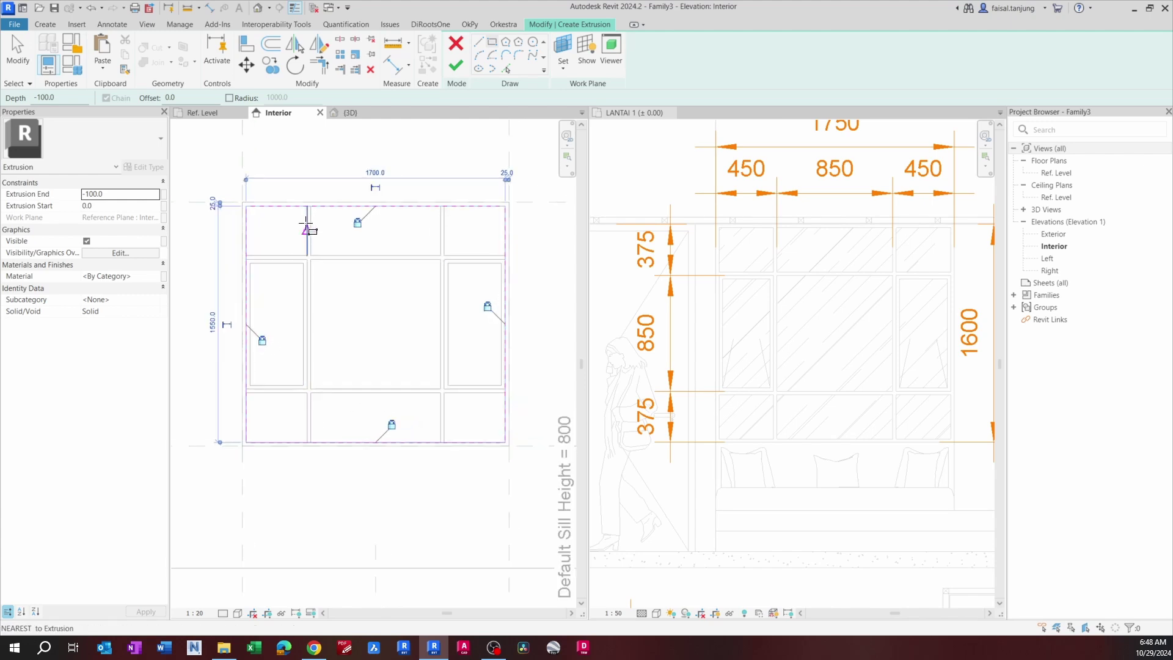
{"action": "scroll", "coordinate": [269, 194], "scroll_direction": "up", "scroll_amount": 2}
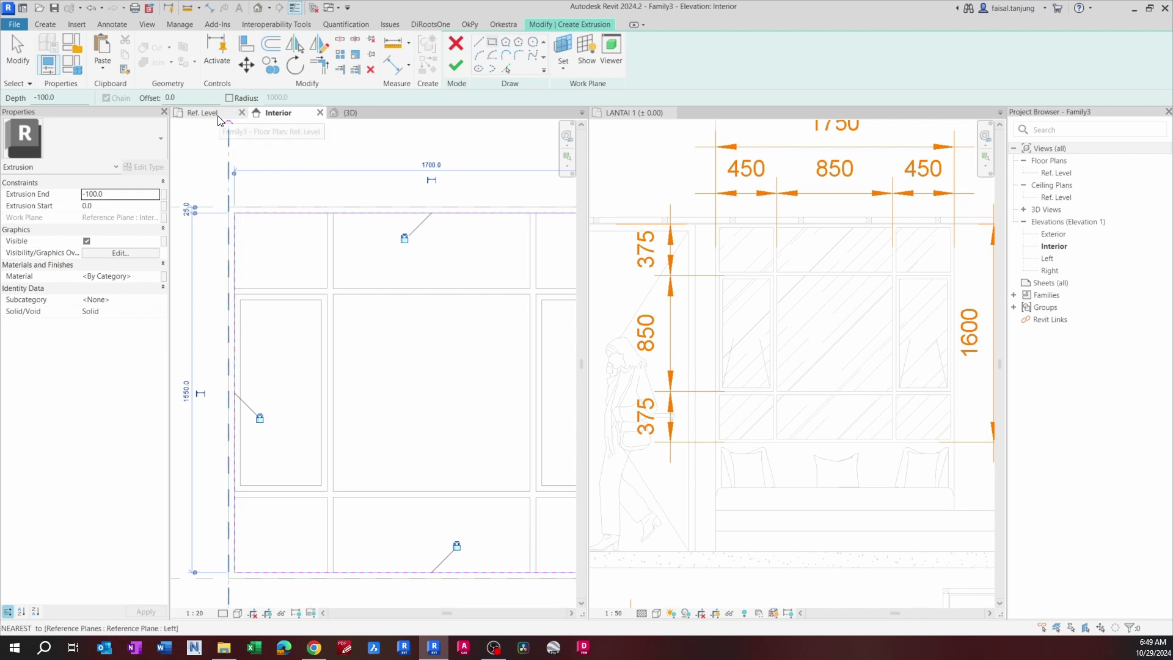
Step: Set the pane extrusion's depth to -5 and finish it in the 3D view
{"action": "left_click", "coordinate": [354, 113]}
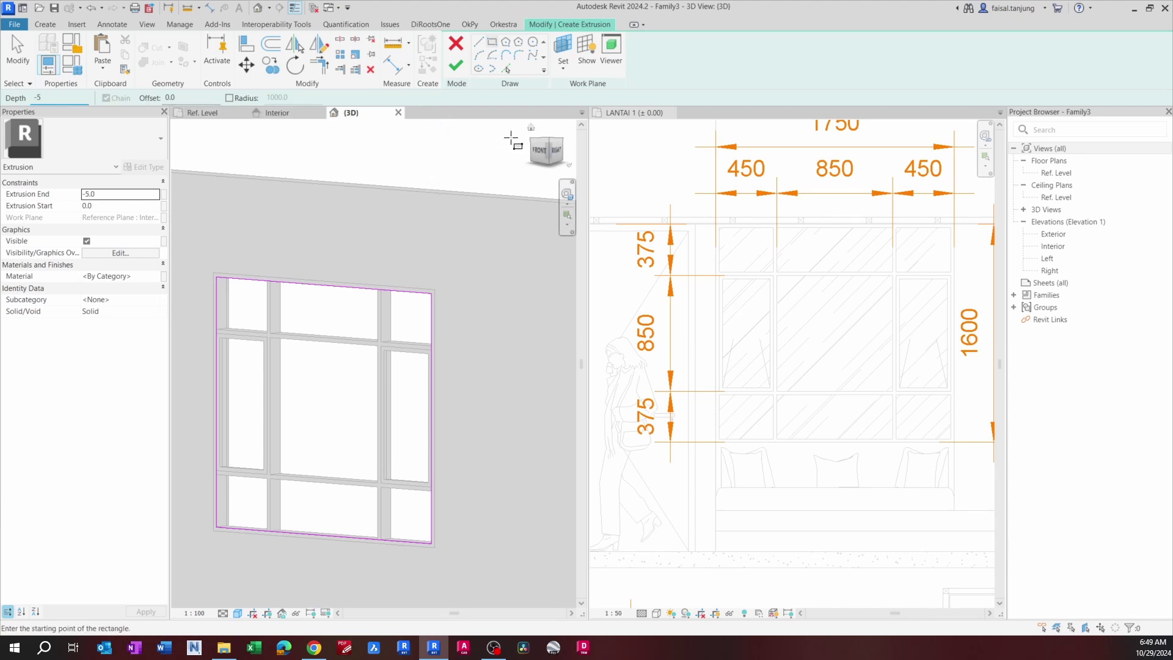
{"action": "middle_click_drag", "start_coordinate": [520, 173], "coordinate": [528, 201]}
{"action": "left_click", "coordinate": [456, 65]}
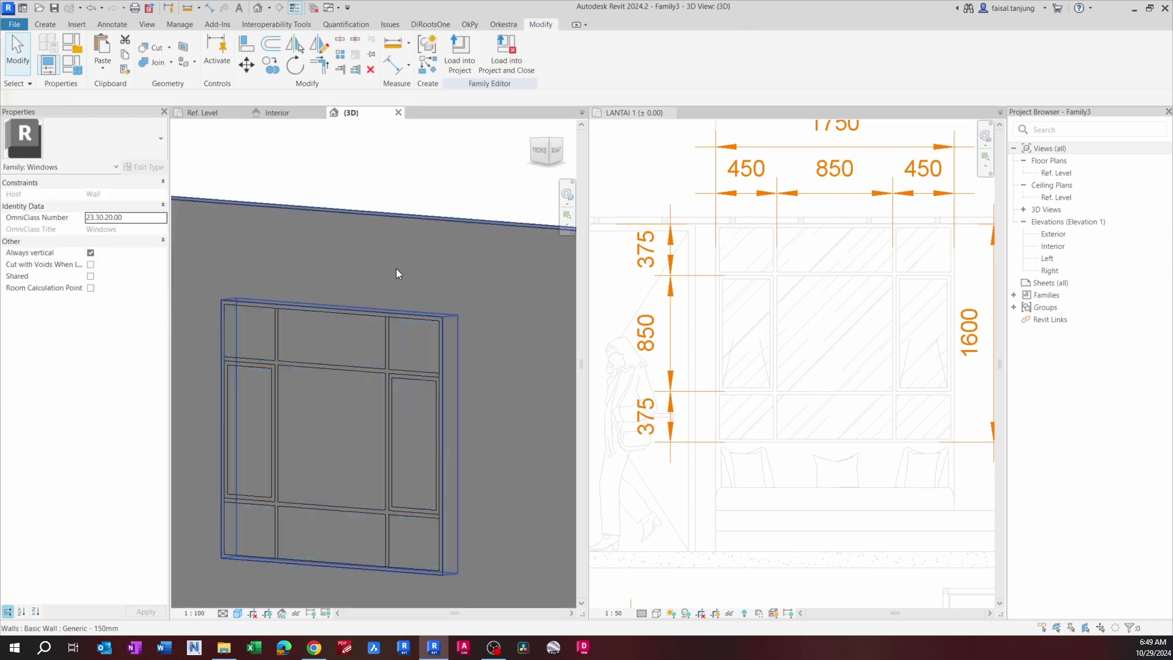
Step: Assign the Glass material to the pane extrusion and set the material's shading color to RGB 0 128 192
{"action": "left_click", "coordinate": [343, 333]}
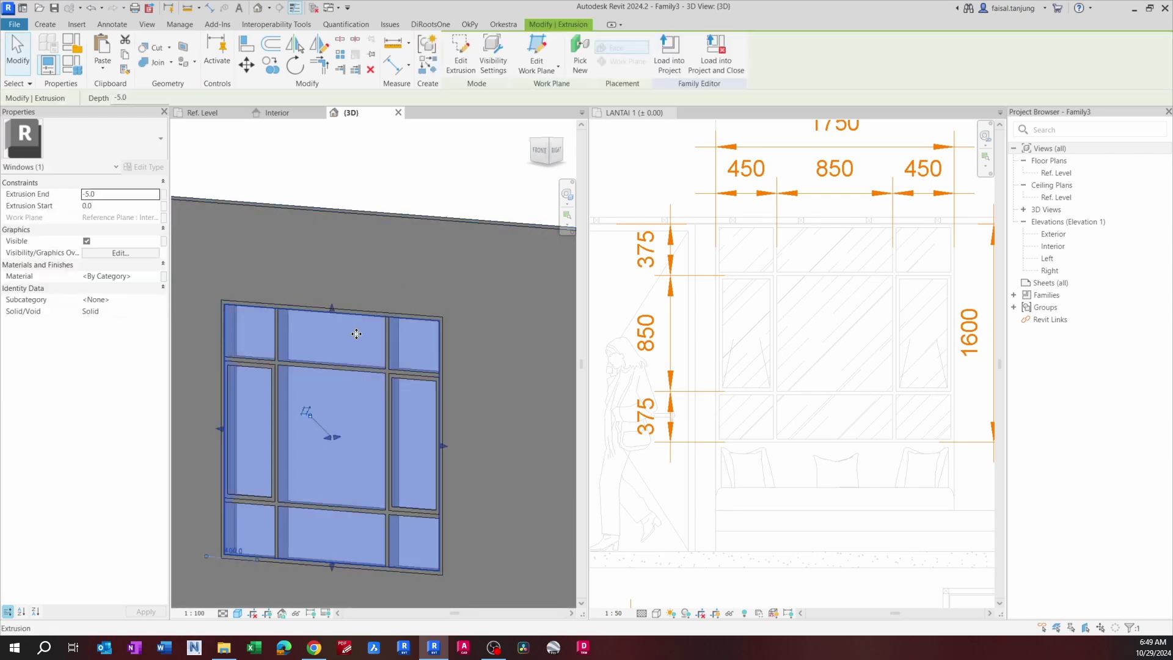
{"action": "left_click", "coordinate": [150, 276]}
{"action": "left_click", "coordinate": [156, 277]}
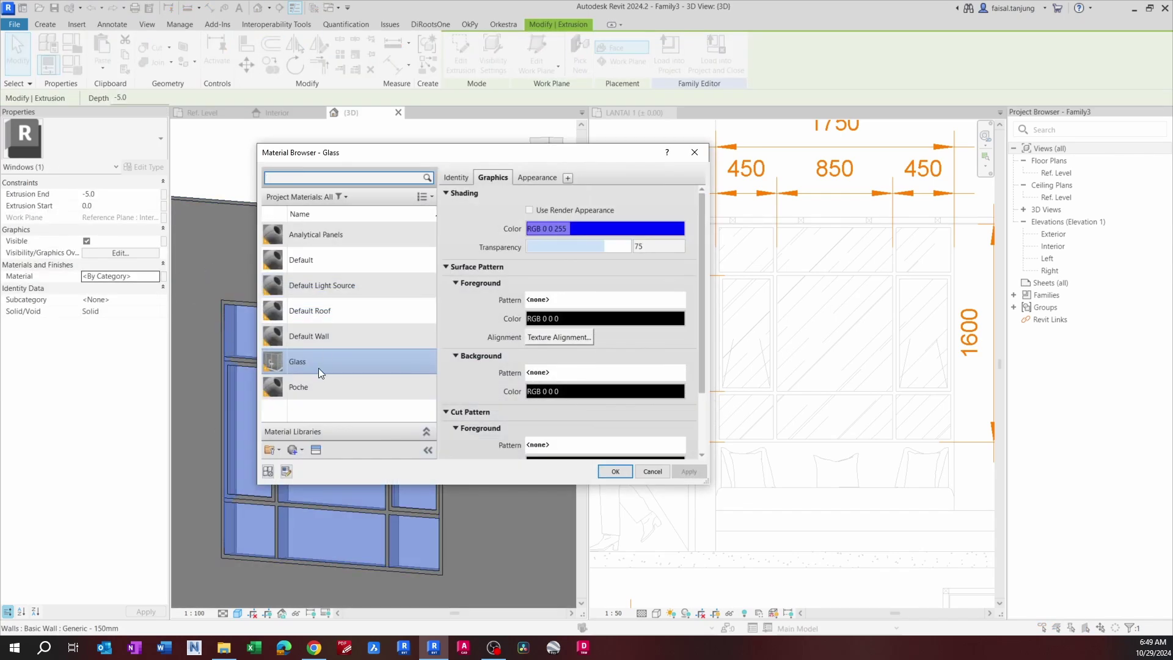
{"action": "left_click", "coordinate": [594, 231]}
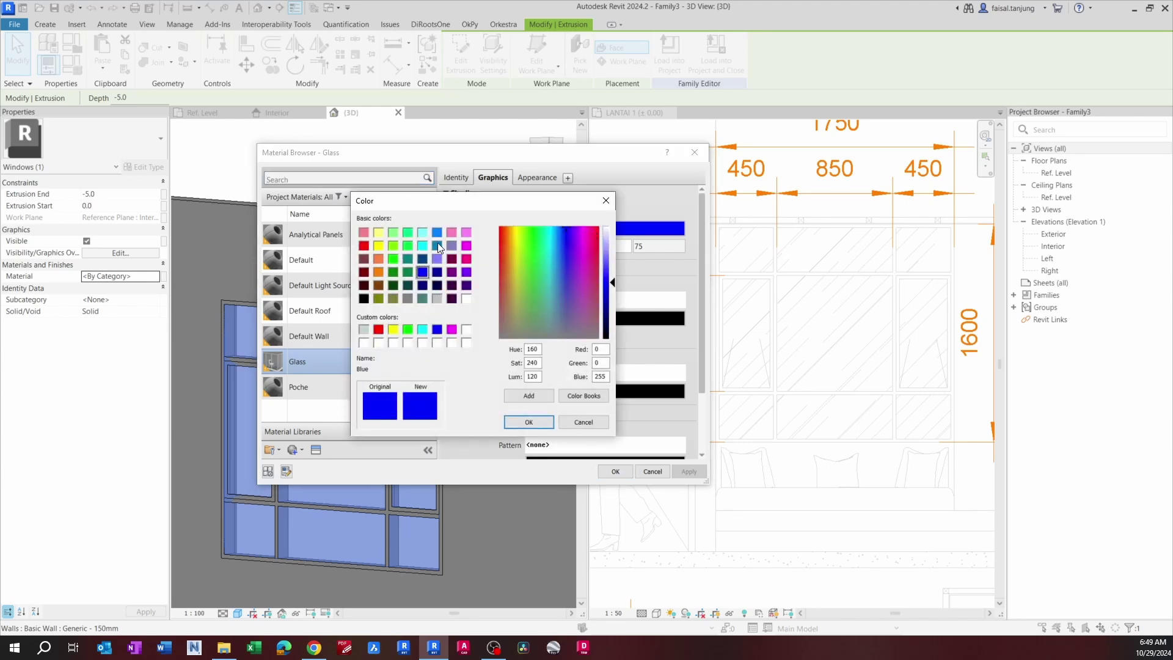
{"action": "left_click", "coordinate": [438, 245]}
{"action": "left_click", "coordinate": [541, 428]}
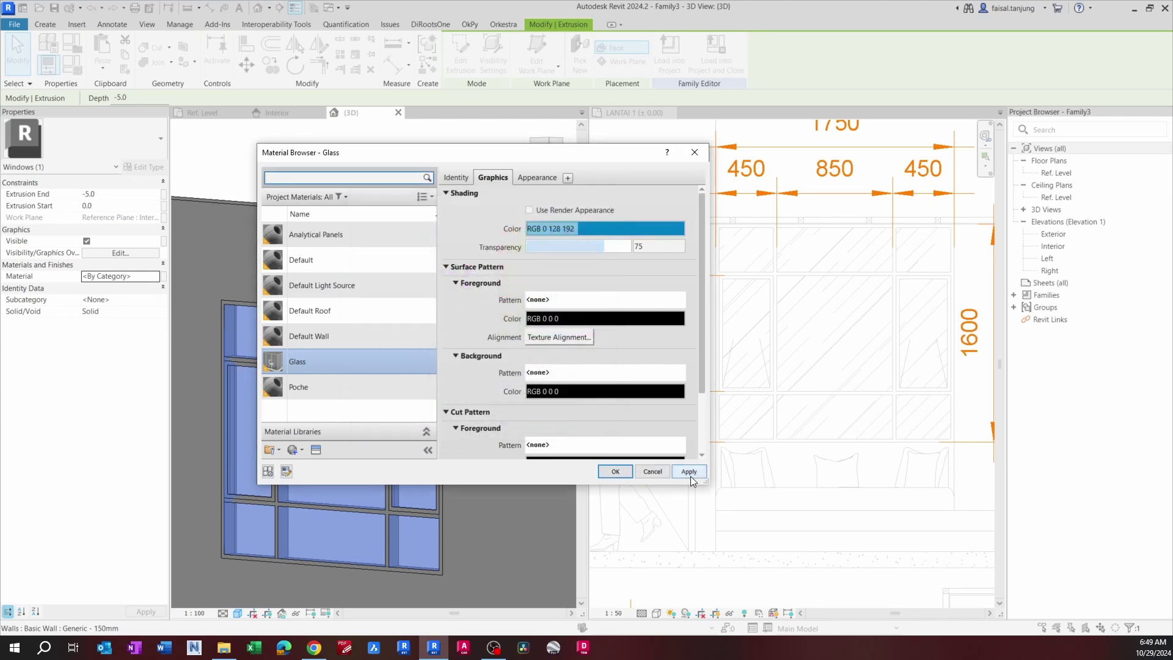
{"action": "left_click", "coordinate": [612, 471]}
{"action": "left_click", "coordinate": [379, 276]}
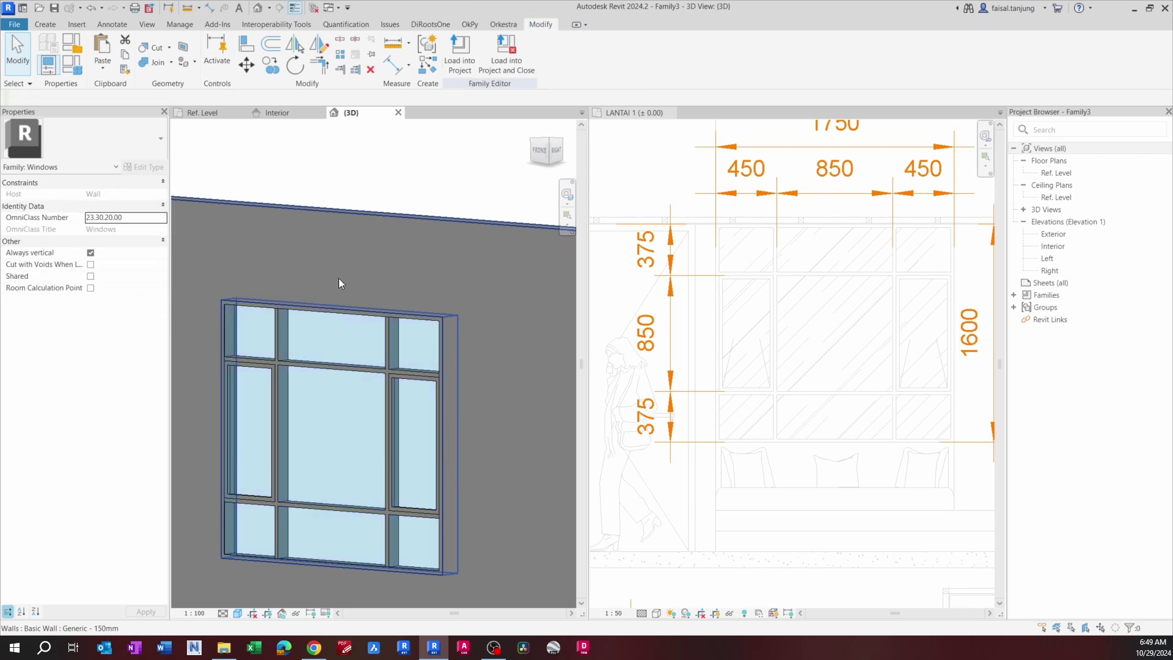
Step: Show the selected glass extrusion from the top in Wireframe style, close up at its end against the frame
{"action": "middle_click_drag", "start_coordinate": [338, 279], "coordinate": [450, 301], "text": "shift"}
{"action": "left_click", "coordinate": [367, 342]}
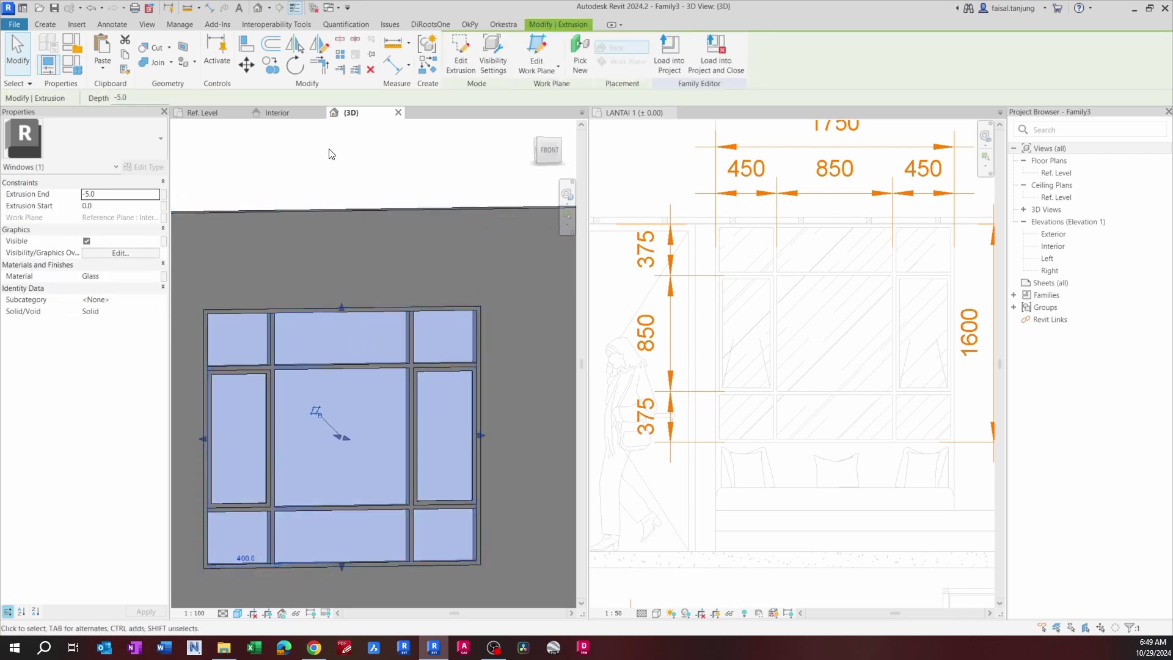
{"action": "left_click", "coordinate": [550, 143]}
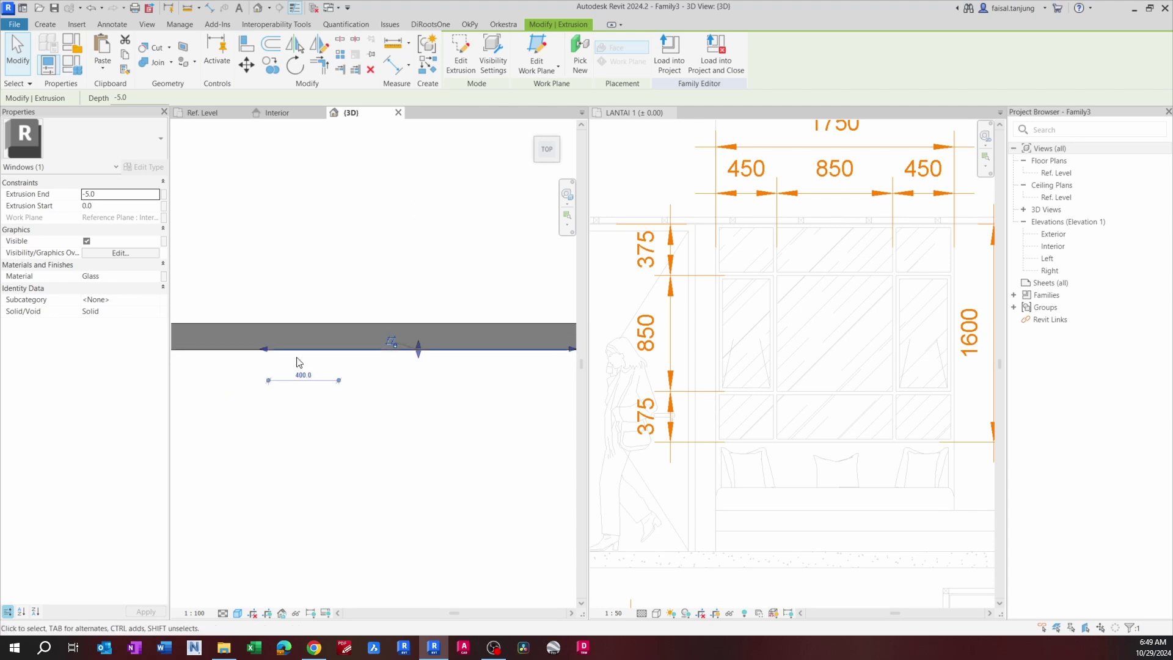
{"action": "left_click", "coordinate": [237, 612]}
{"action": "left_click", "coordinate": [263, 544]}
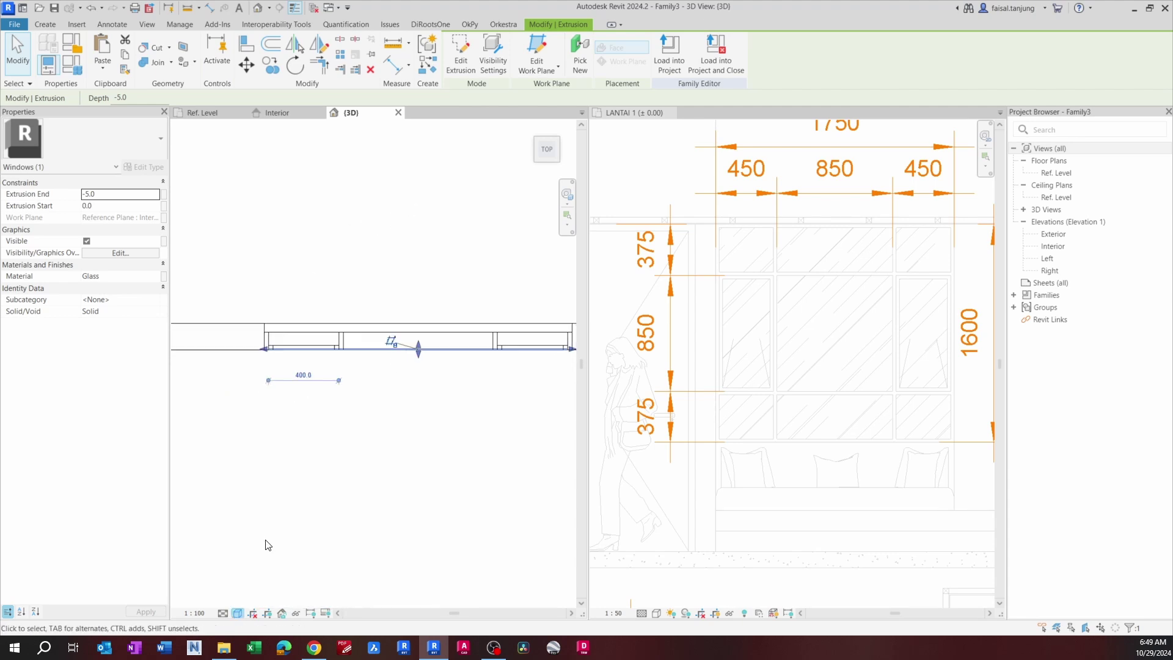
{"action": "scroll", "coordinate": [368, 333], "scroll_direction": "up", "scroll_amount": 6}
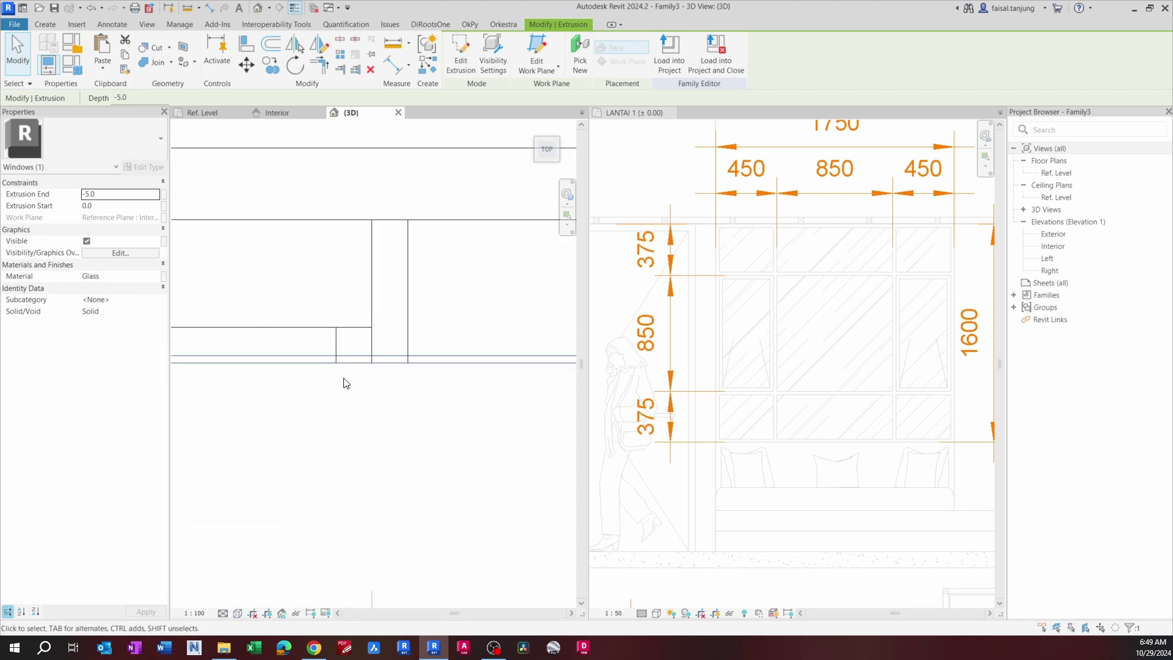
{"action": "scroll", "coordinate": [377, 396], "scroll_direction": "down", "scroll_amount": 3}
{"action": "middle_click_drag", "start_coordinate": [305, 403], "coordinate": [434, 408]}
{"action": "scroll", "coordinate": [226, 380], "scroll_direction": "up", "scroll_amount": 2}
{"action": "middle_click_drag", "start_coordinate": [217, 382], "coordinate": [310, 392]}
{"action": "scroll", "coordinate": [292, 401], "scroll_direction": "up", "scroll_amount": 2}
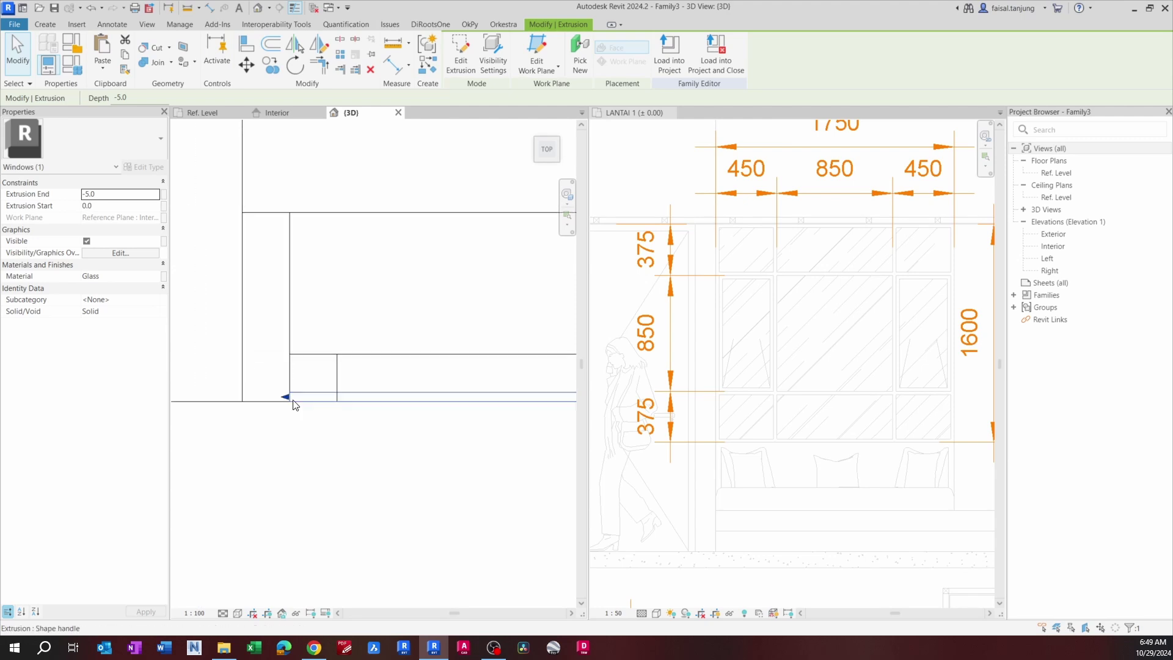
{"action": "scroll", "coordinate": [291, 398], "scroll_direction": "up", "scroll_amount": 2}
Step: Copy the glass extrusion from its end midpoint to the midpoint of the sash frame's depth and delete the original glass
{"action": "key", "text": "c"}
{"action": "key", "text": "o"}
{"action": "left_click", "coordinate": [287, 398]}
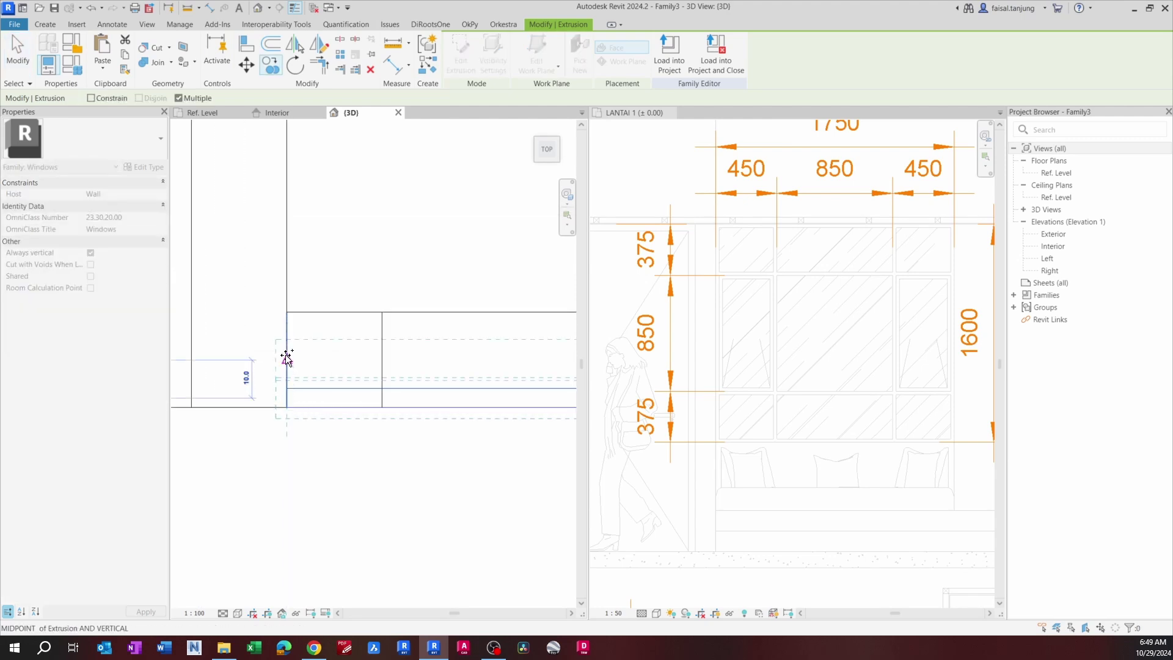
{"action": "left_click", "coordinate": [286, 362]}
{"action": "scroll", "coordinate": [286, 362], "scroll_direction": "down", "scroll_amount": 2}
{"action": "key", "text": "Escape"}
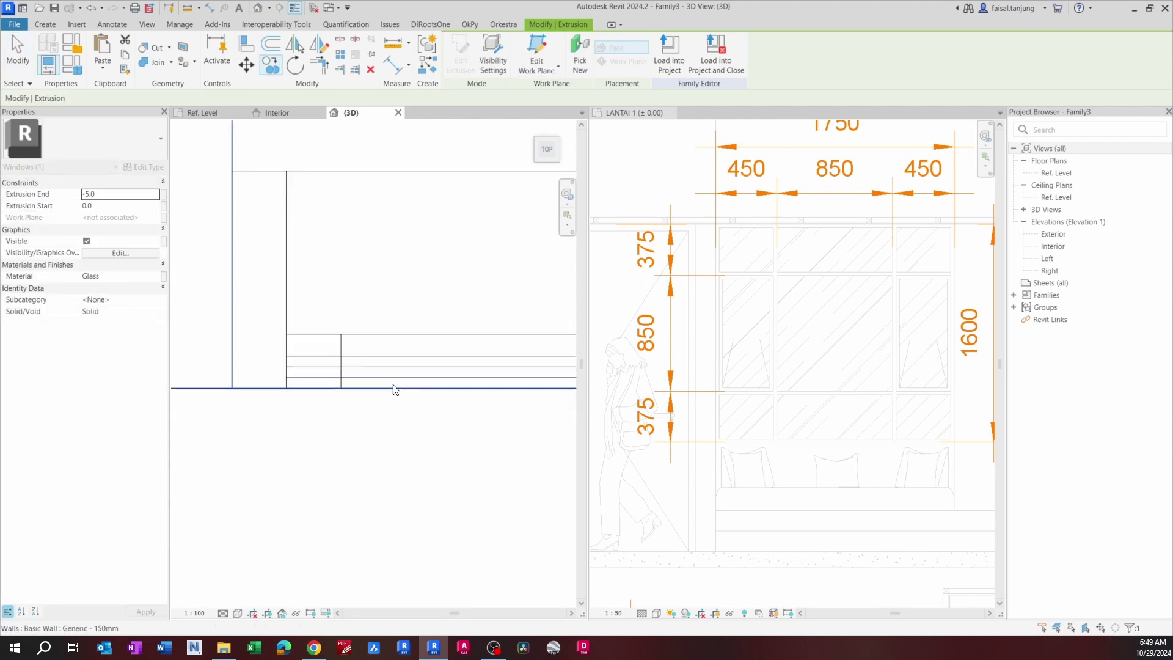
{"action": "key", "text": "Escape"}
{"action": "left_click", "coordinate": [392, 378]}
{"action": "key", "text": "d"}
{"action": "key", "text": "e"}
Step: Set the 3D view's visual style to Consistent Colors and view the glazed window in its wall from several angles
{"action": "scroll", "coordinate": [269, 369], "scroll_direction": "down", "scroll_amount": 5}
{"action": "middle_click_drag", "start_coordinate": [300, 420], "coordinate": [388, 204], "text": "shift"}
{"action": "scroll", "coordinate": [388, 317], "scroll_direction": "up", "scroll_amount": 1}
{"action": "middle_click_drag", "start_coordinate": [376, 319], "coordinate": [334, 325]}
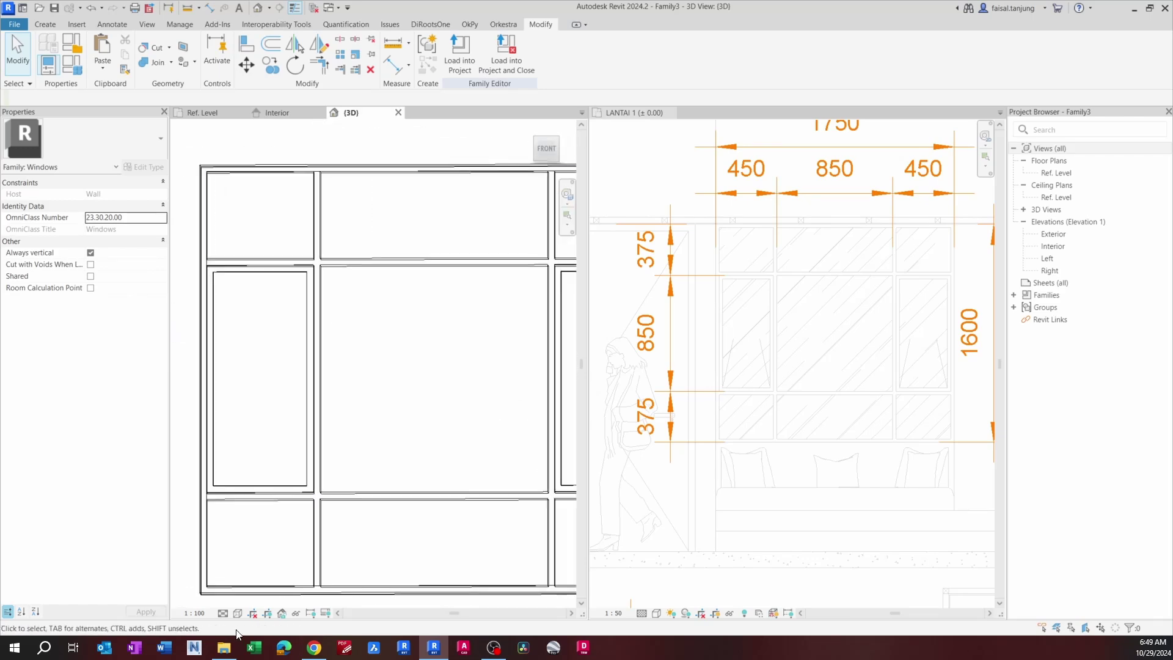
{"action": "left_click", "coordinate": [237, 613]}
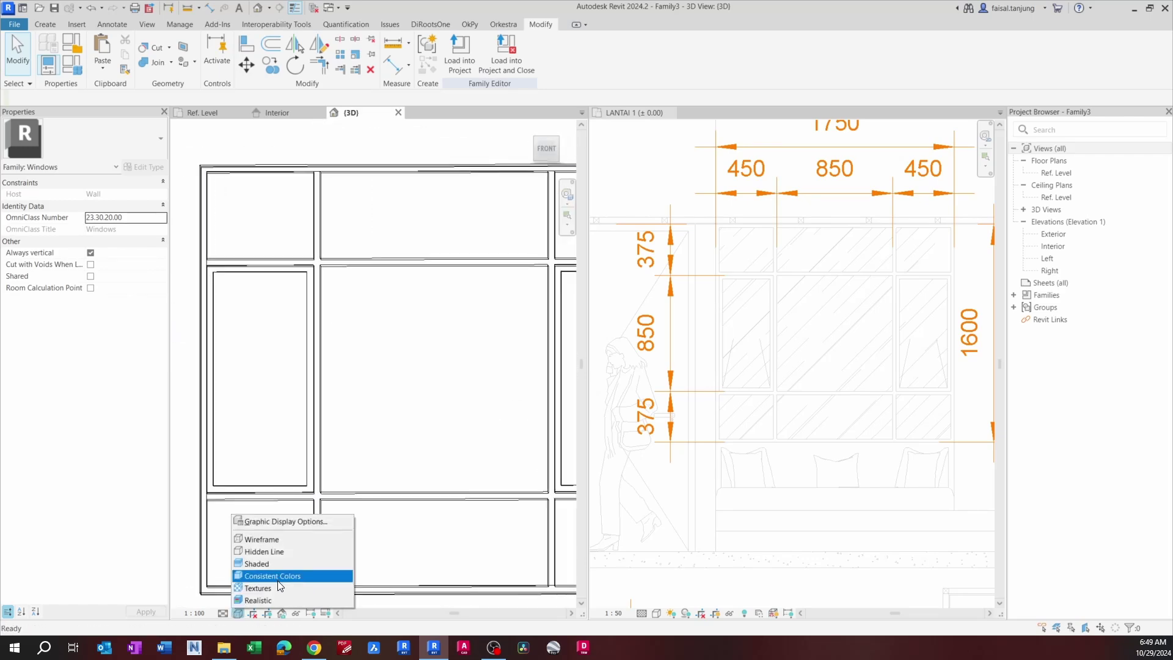
{"action": "left_click", "coordinate": [277, 579]}
{"action": "scroll", "coordinate": [288, 379], "scroll_direction": "down", "scroll_amount": 3}
{"action": "middle_click_drag", "start_coordinate": [283, 531], "coordinate": [248, 540], "text": "shift"}
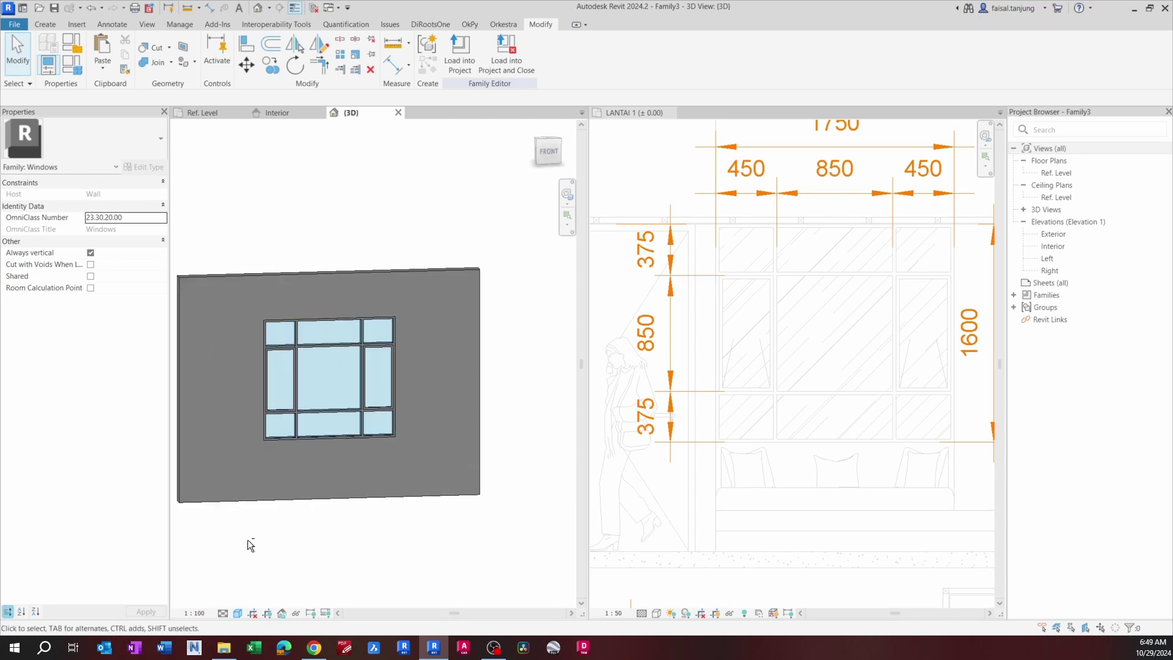
{"action": "middle_click_drag", "start_coordinate": [412, 507], "coordinate": [318, 477], "text": "shift"}
Step: Draw two <Hidden Lines> [projection] symbolic lines in the Interior elevation, from the left middle pane's top midpoint to its bottom corners
{"action": "left_click", "coordinate": [276, 112]}
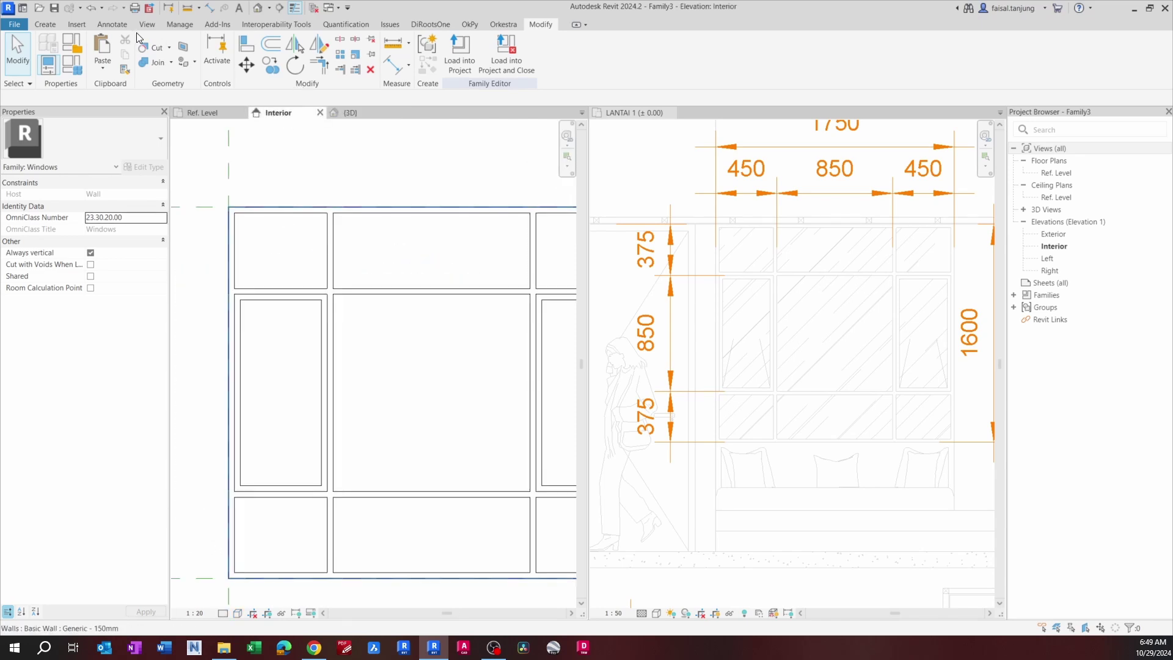
{"action": "left_click", "coordinate": [121, 25]}
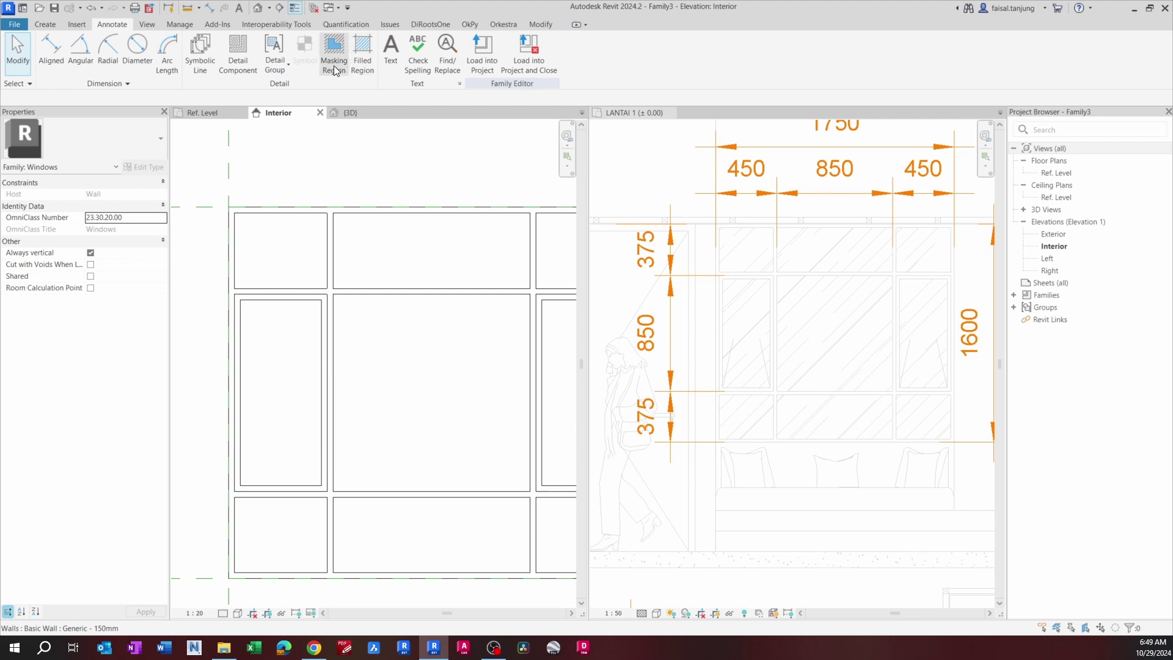
{"action": "left_click", "coordinate": [209, 60]}
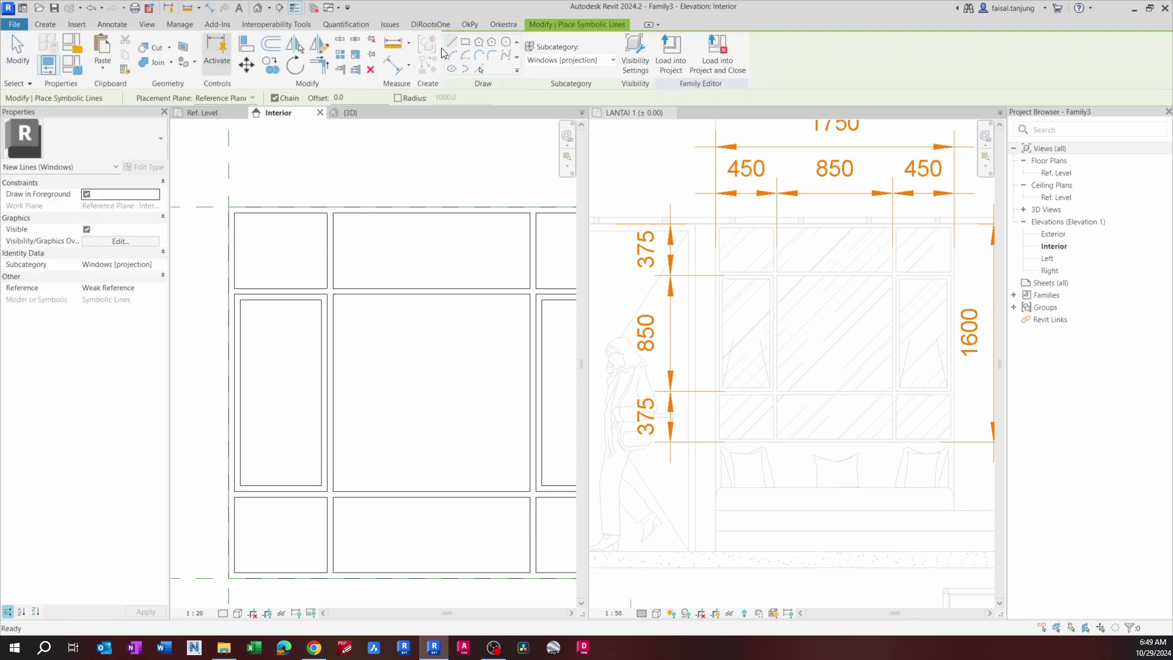
{"action": "left_click", "coordinate": [581, 60]}
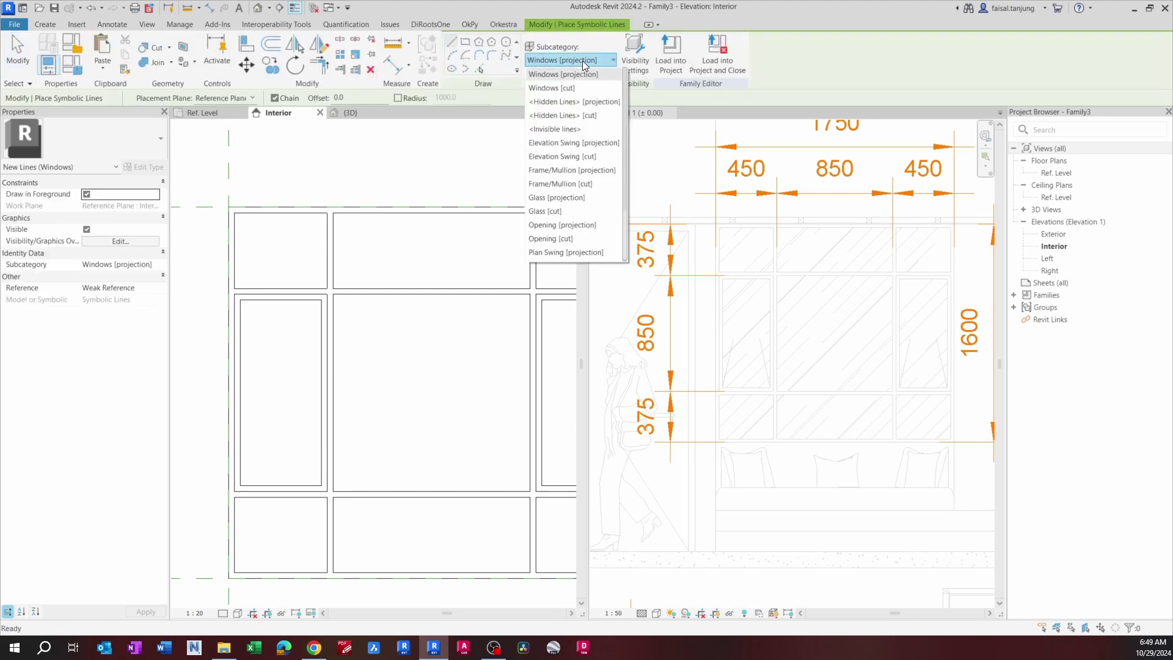
{"action": "left_click", "coordinate": [571, 102]}
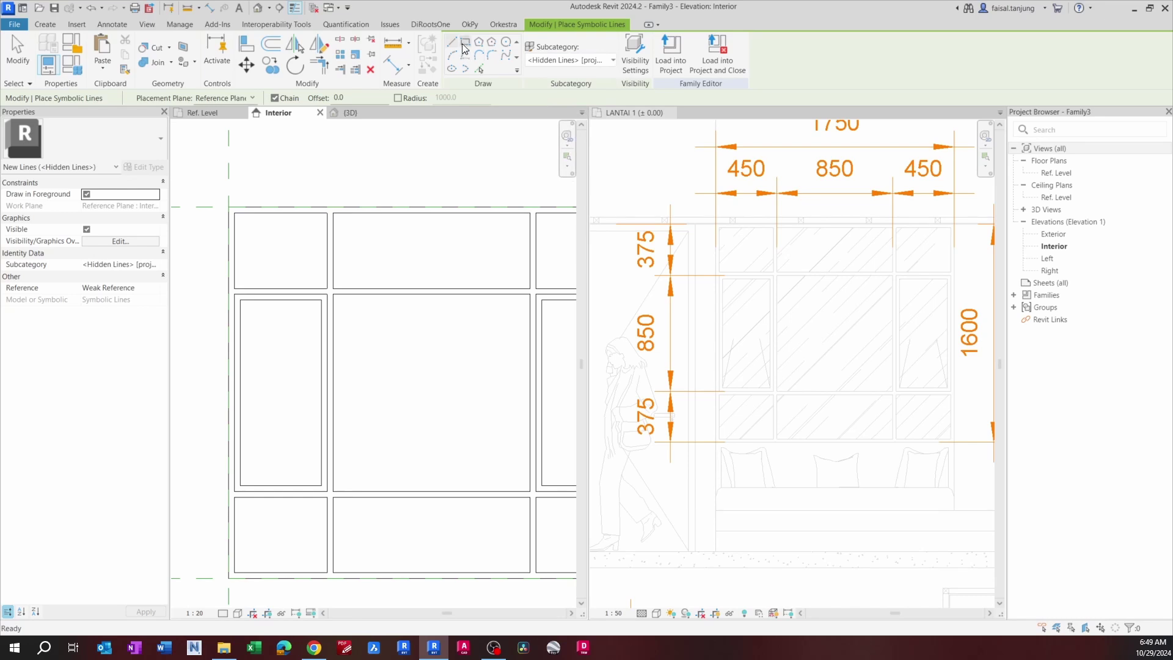
{"action": "scroll", "coordinate": [281, 291], "scroll_direction": "up", "scroll_amount": 2}
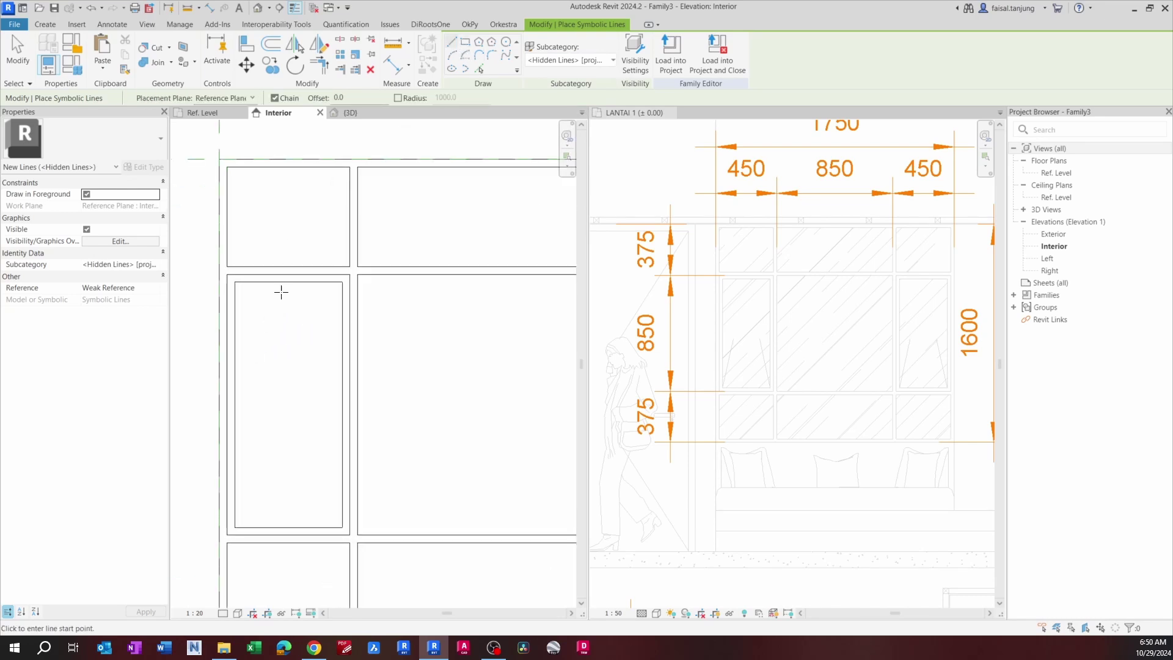
{"action": "left_click", "coordinate": [289, 273]}
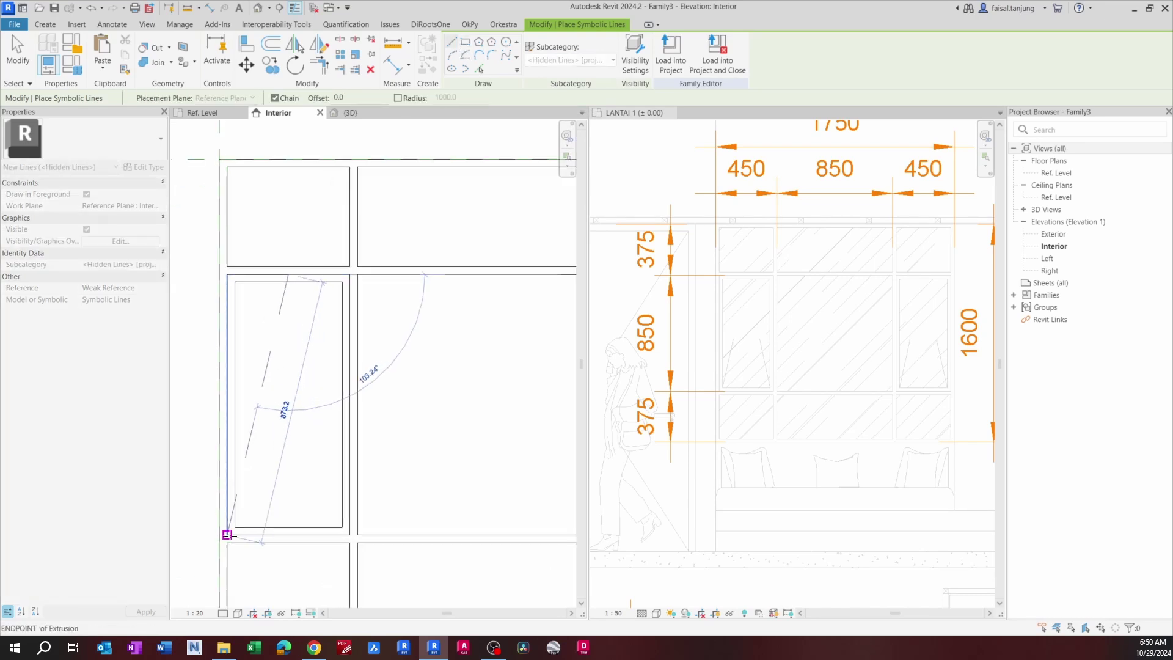
{"action": "left_click", "coordinate": [229, 537]}
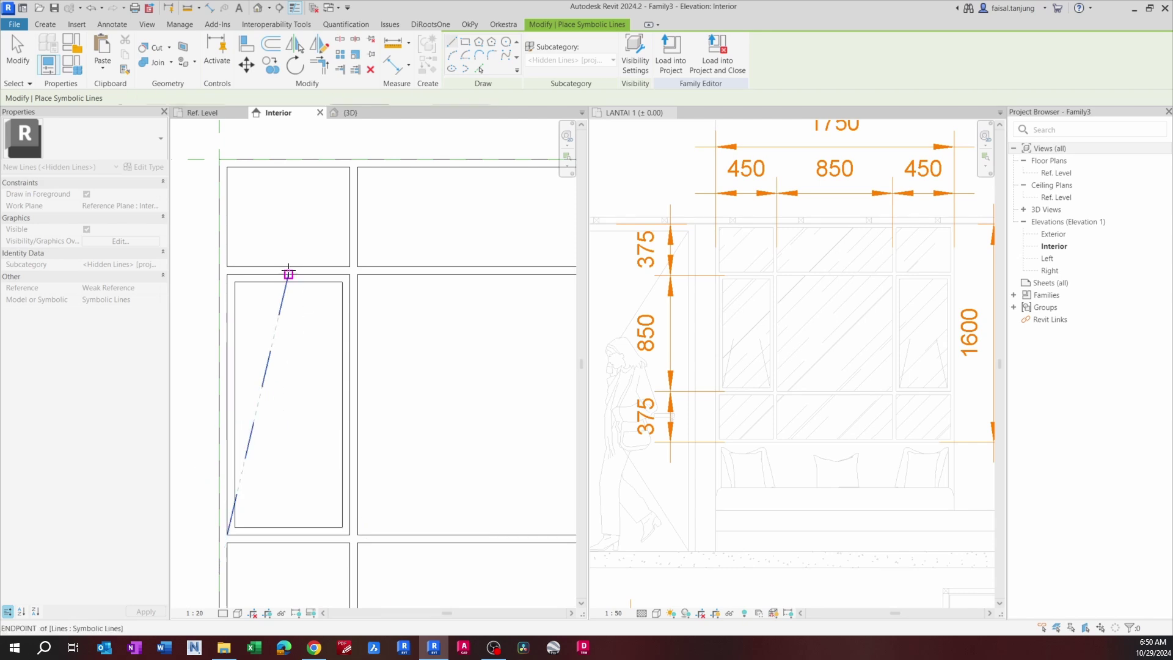
{"action": "left_click", "coordinate": [349, 534]}
{"action": "key", "text": "Escape"}
{"action": "key", "text": "Escape"}
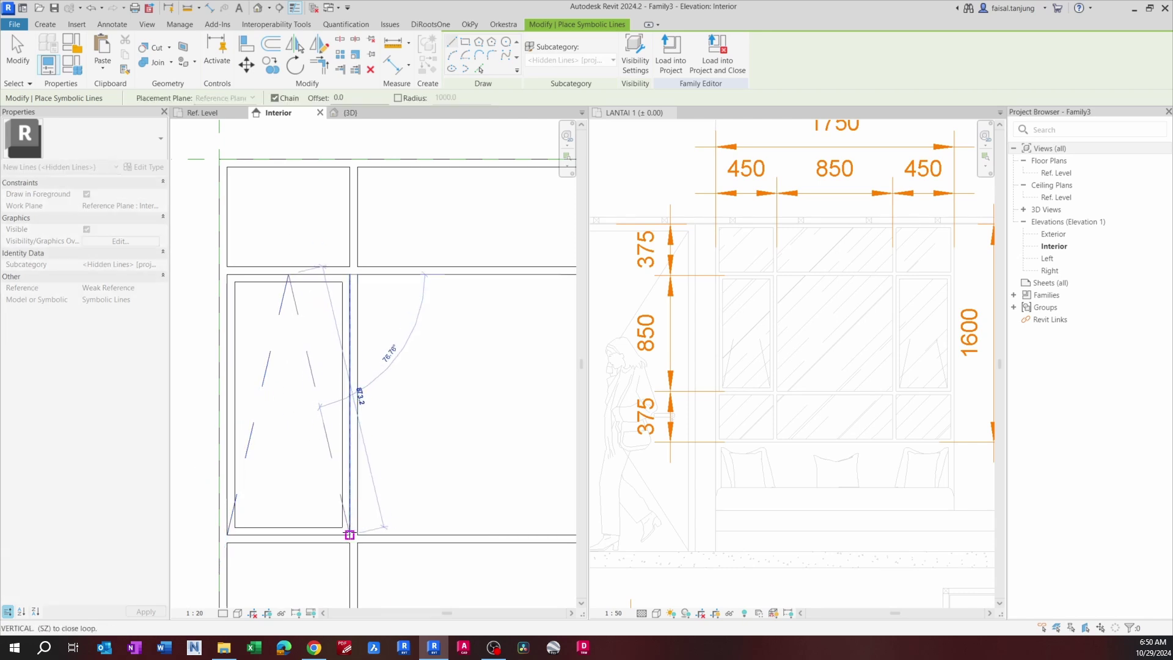
Step: Snap the lower ends of the left middle pane's two dashed symbolic lines to the pane's bottom corners
{"action": "left_click", "coordinate": [331, 453]}
{"action": "mouse_move", "coordinate": [350, 535]}
{"action": "left_mouse_down"}
{"action": "mouse_move", "coordinate": [371, 505]}
{"action": "mouse_move", "coordinate": [351, 536]}
{"action": "left_mouse_up"}
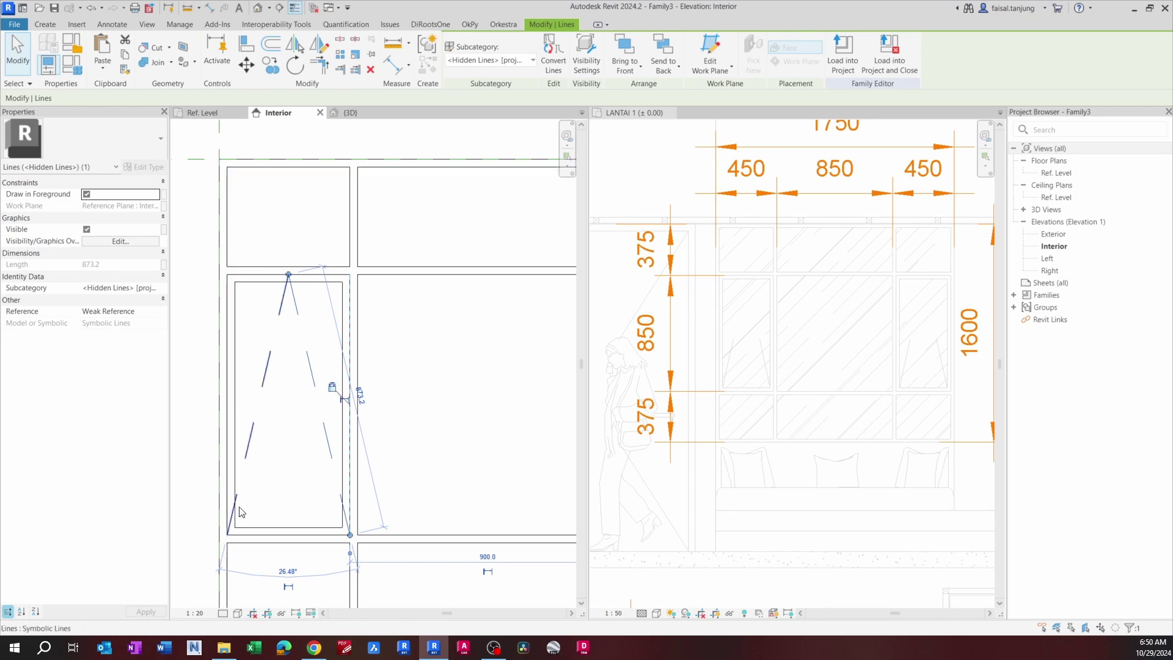
{"action": "left_click", "coordinate": [236, 512]}
{"action": "mouse_move", "coordinate": [227, 535]}
{"action": "left_mouse_down"}
{"action": "mouse_move", "coordinate": [254, 547]}
{"action": "mouse_move", "coordinate": [228, 534]}
{"action": "left_mouse_up"}
{"action": "scroll", "coordinate": [243, 429], "scroll_direction": "down", "scroll_amount": 3}
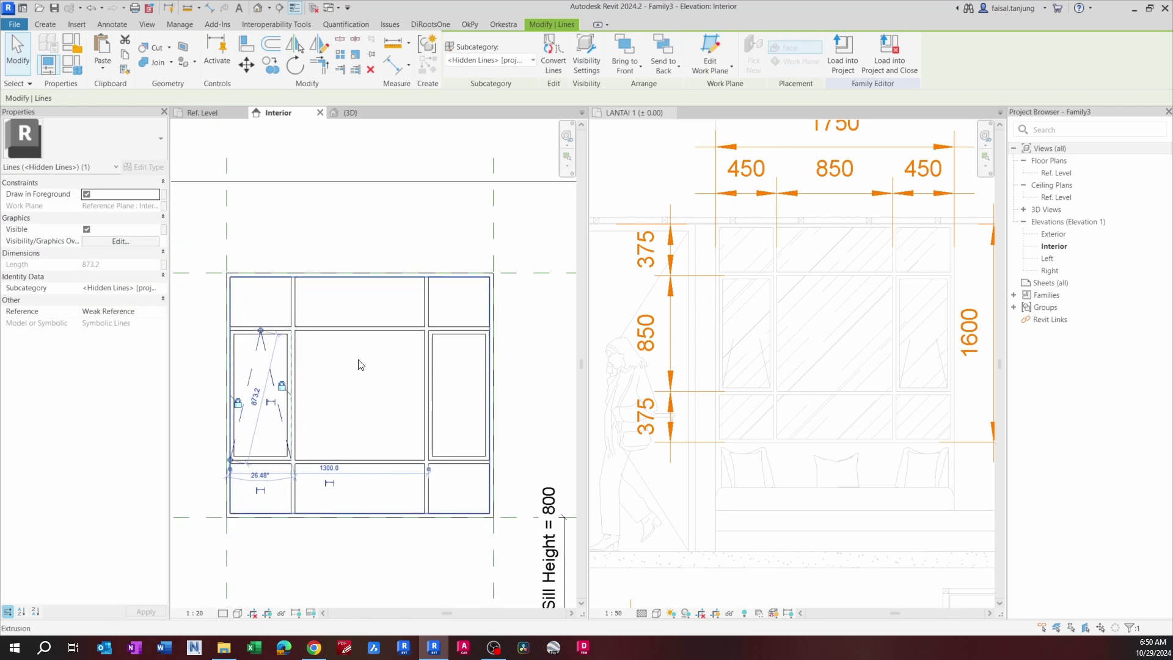
Step: Copy both dashed opening lines from the left middle pane's top midpoint to the right middle pane's top midpoint
{"action": "middle_click_drag", "start_coordinate": [237, 360], "coordinate": [311, 341]}
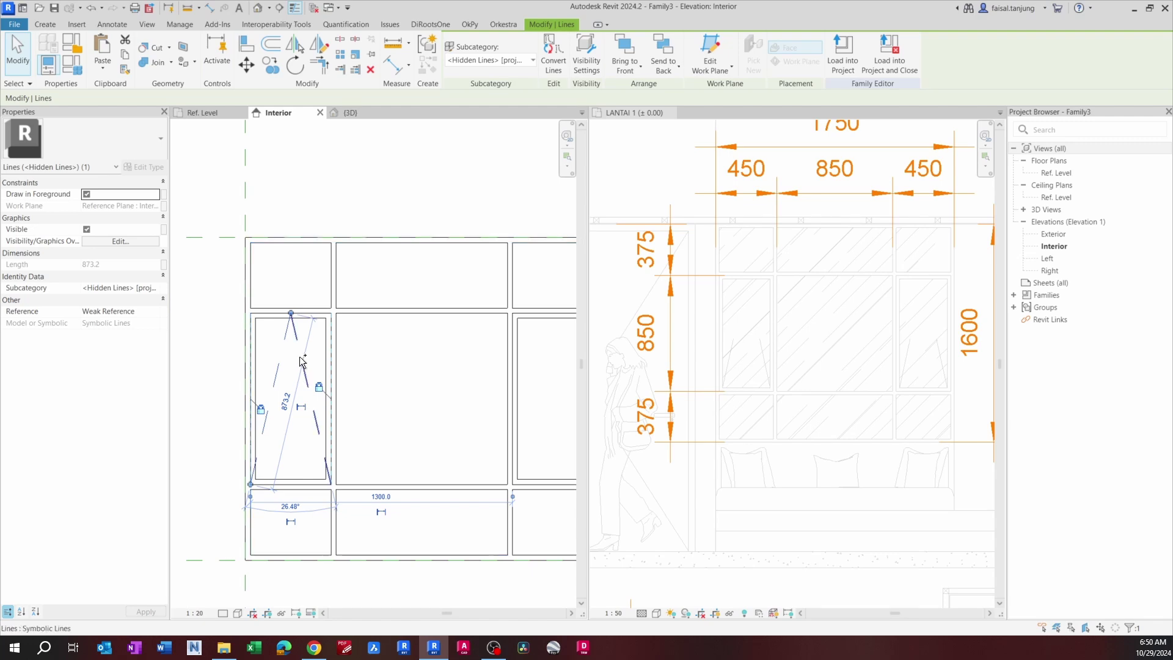
{"action": "left_click", "coordinate": [301, 355], "text": "ctrl"}
{"action": "key", "text": "c"}
{"action": "key", "text": "o"}
{"action": "left_click", "coordinate": [292, 314]}
{"action": "middle_click_drag", "start_coordinate": [445, 332], "coordinate": [299, 334]}
{"action": "scroll", "coordinate": [299, 334], "scroll_direction": "up", "scroll_amount": 1}
{"action": "left_click", "coordinate": [425, 311]}
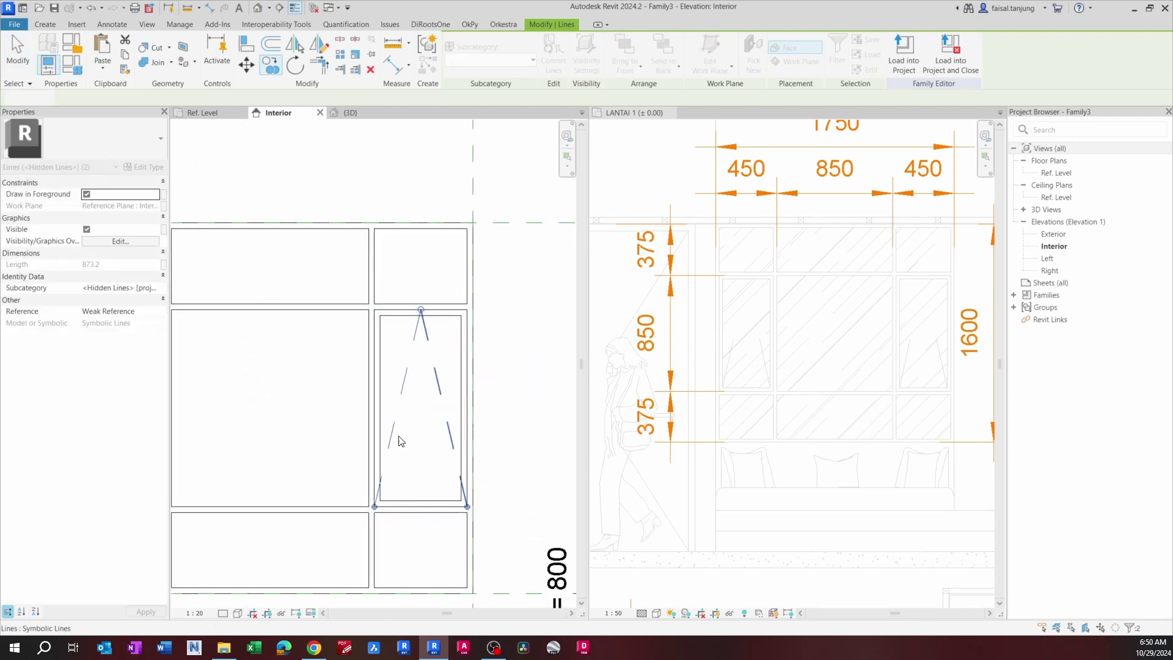
Step: Snap the lower ends of the right middle pane's dashed lines to its bottom corners and clear the selection
{"action": "scroll", "coordinate": [379, 414], "scroll_direction": "up", "scroll_amount": 2}
{"action": "scroll", "coordinate": [373, 438], "scroll_direction": "up", "scroll_amount": 3}
{"action": "mouse_move", "coordinate": [362, 430]}
{"action": "left_mouse_down"}
{"action": "mouse_move", "coordinate": [389, 411]}
{"action": "mouse_move", "coordinate": [362, 430]}
{"action": "left_mouse_up"}
{"action": "scroll", "coordinate": [377, 349], "scroll_direction": "down", "scroll_amount": 3}
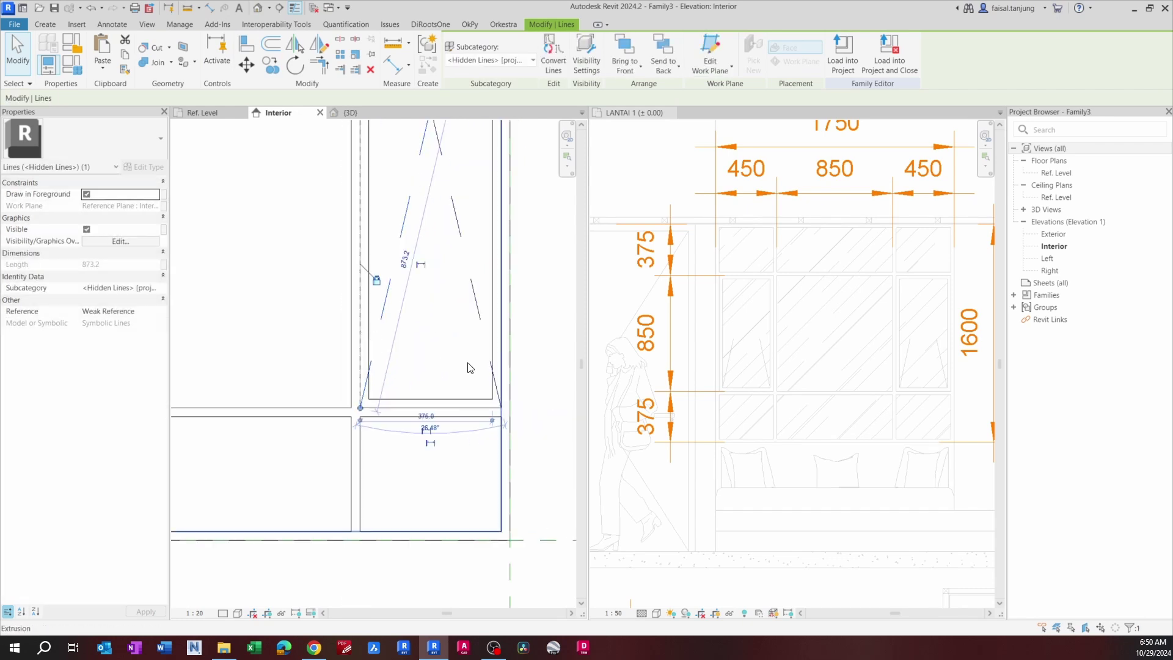
{"action": "scroll", "coordinate": [494, 374], "scroll_direction": "up", "scroll_amount": 2}
{"action": "left_click", "coordinate": [501, 394]}
{"action": "left_click_drag", "start_coordinate": [508, 428], "coordinate": [506, 428]}
{"action": "scroll", "coordinate": [417, 379], "scroll_direction": "down", "scroll_amount": 3}
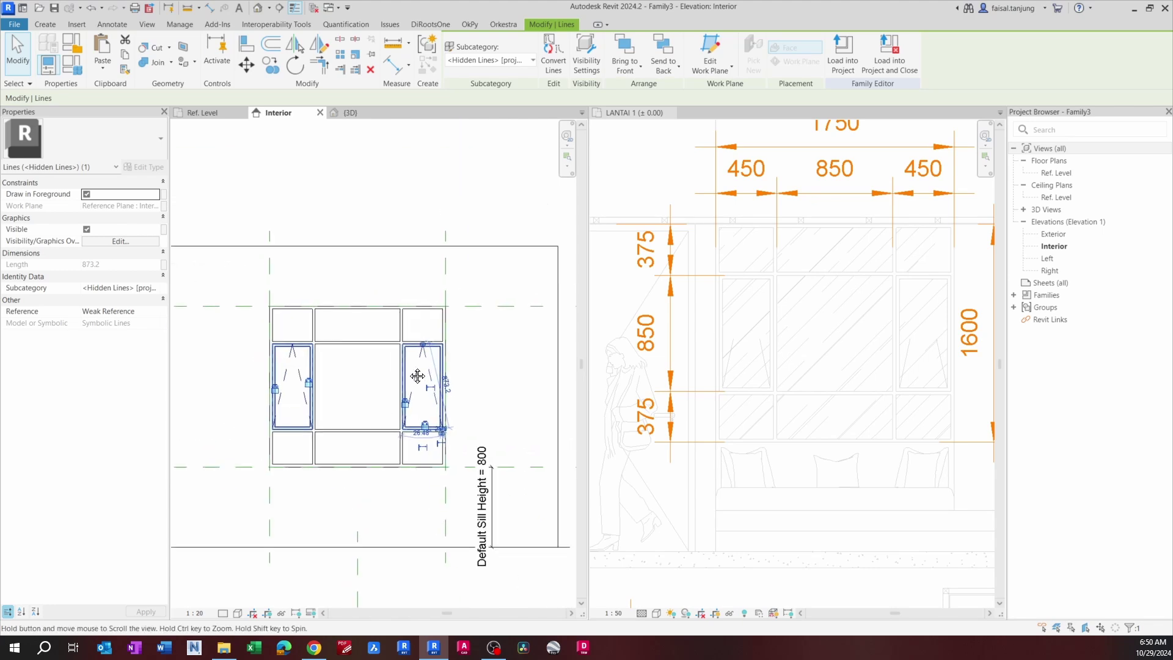
{"action": "key", "text": "Escape"}
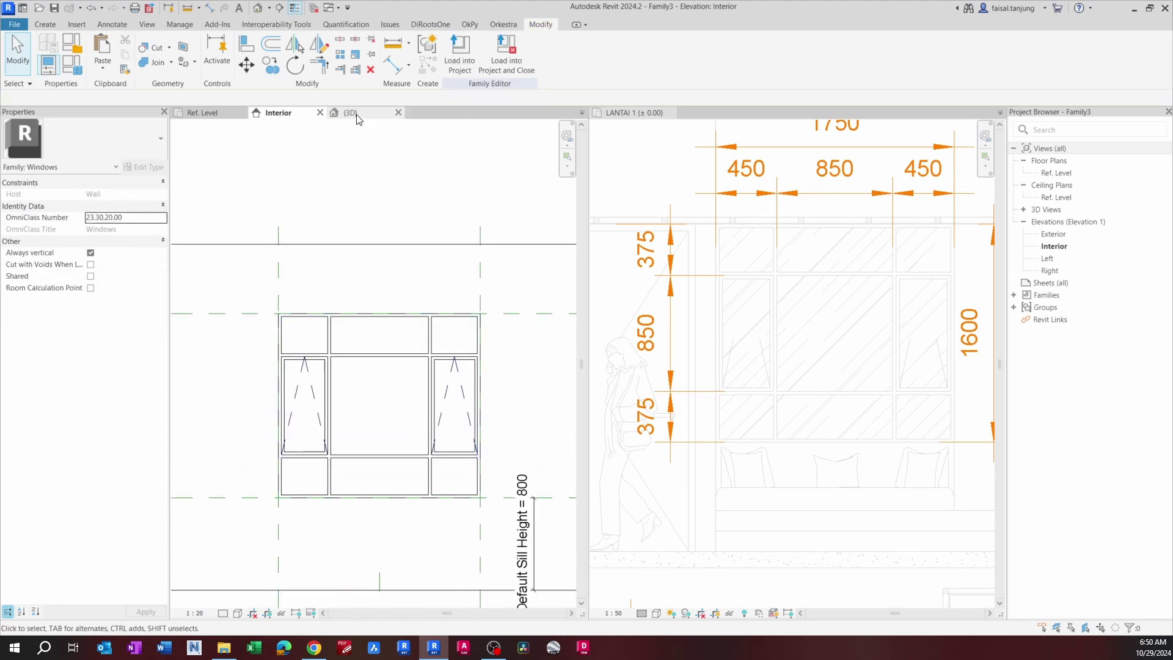
Step: Show the window family in the 3D view and save it as Jendela 003 in the Downloads folder
{"action": "left_click", "coordinate": [357, 113]}
{"action": "middle_click_drag", "start_coordinate": [411, 302], "coordinate": [391, 250], "text": "shift"}
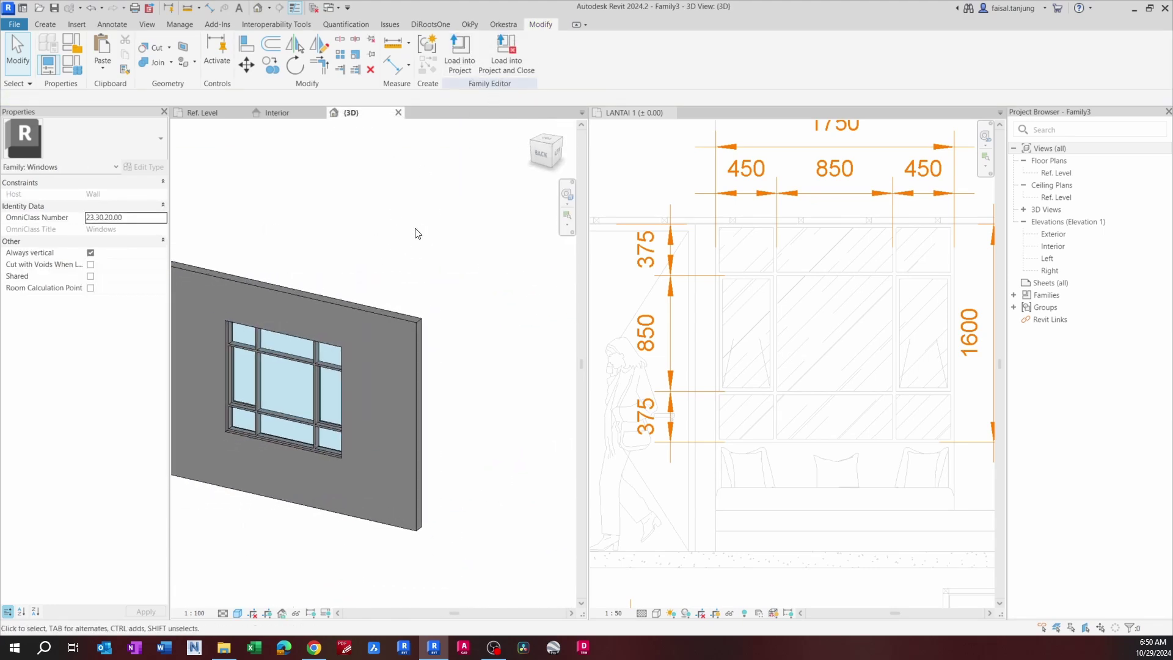
{"action": "key", "text": "ctrl+s"}
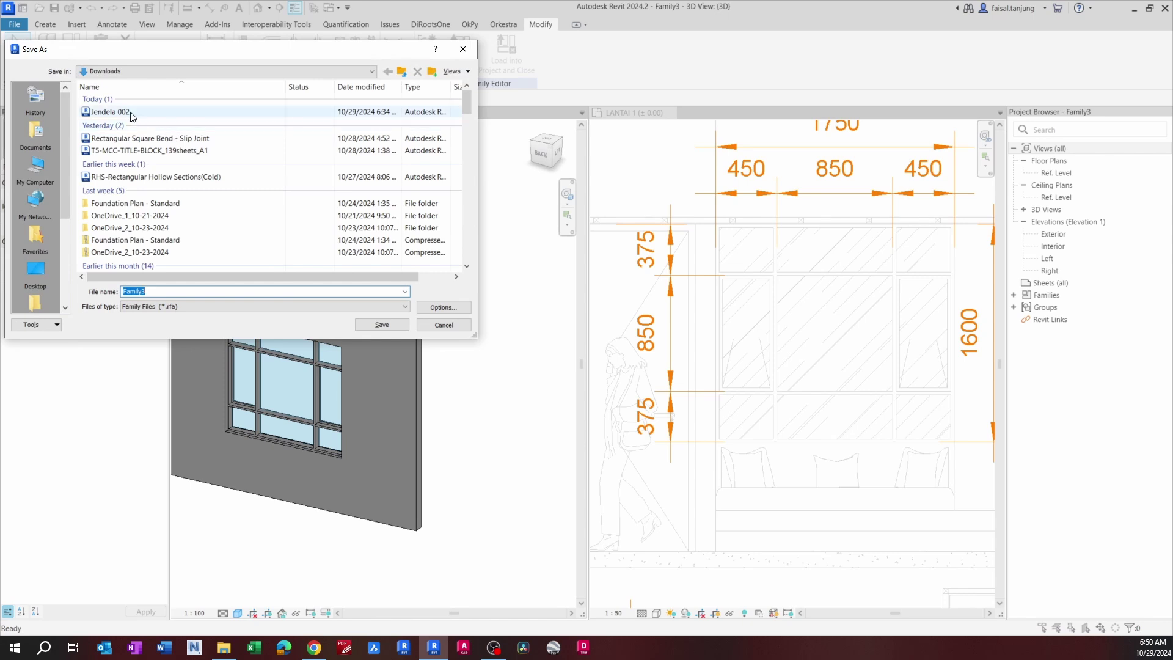
{"action": "left_click", "coordinate": [110, 112]}
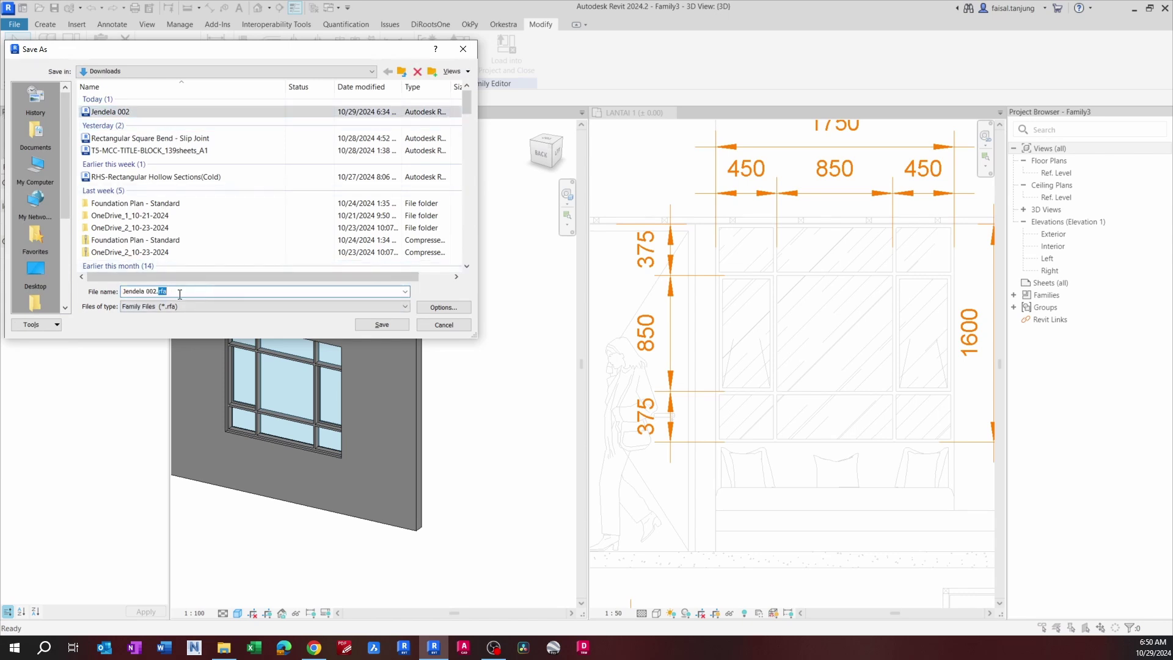
{"action": "type", "text": "003"}
{"action": "left_click", "coordinate": [430, 307]}
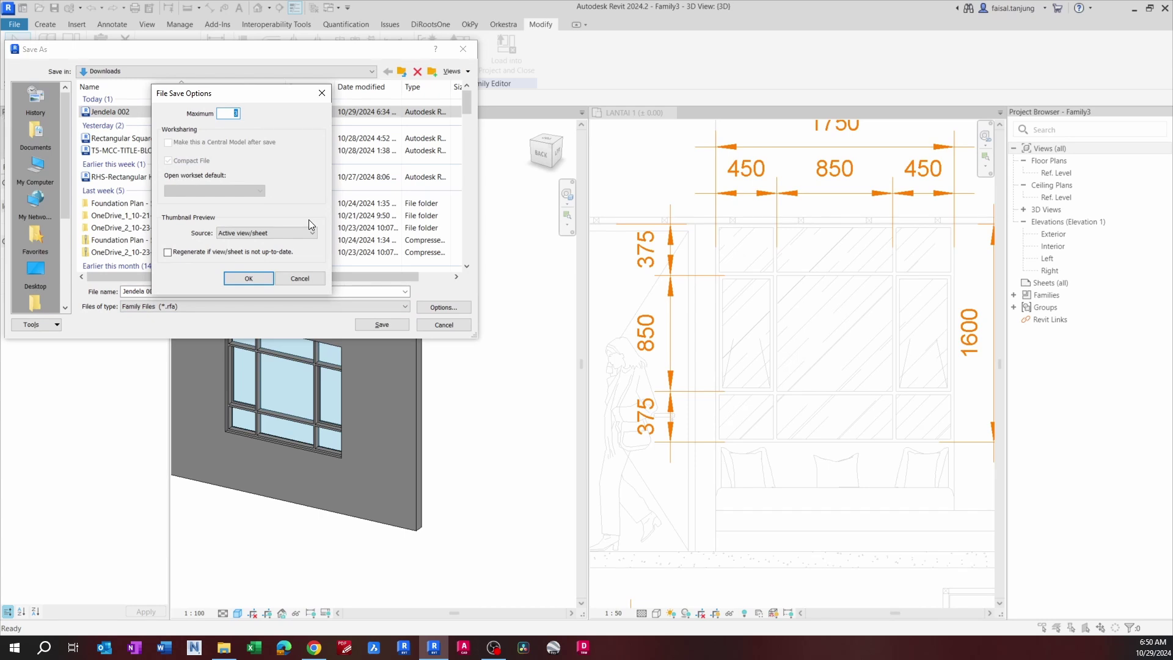
{"action": "left_click", "coordinate": [259, 278]}
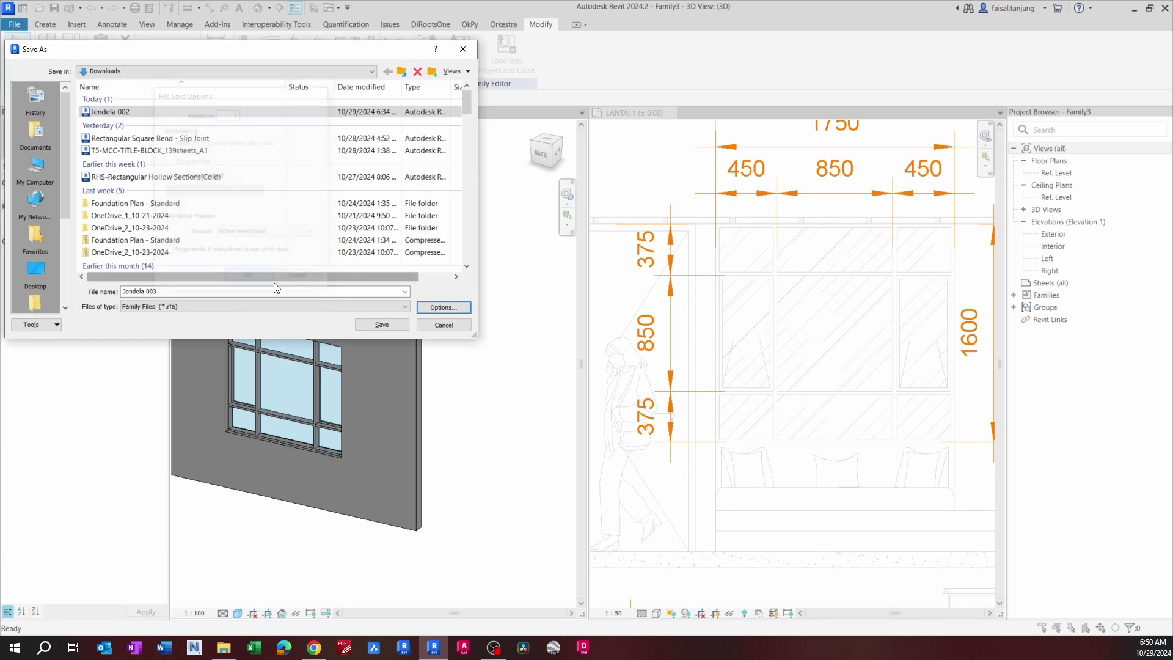
{"action": "left_click", "coordinate": [387, 322]}
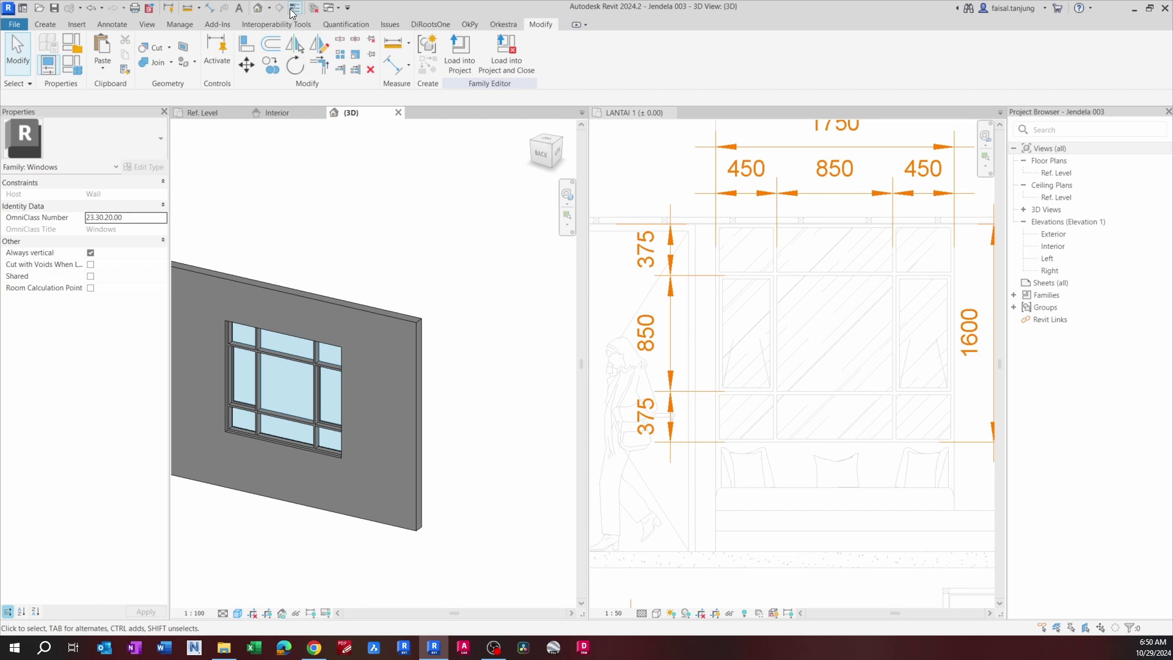
Step: Load Jendela 003 into the project, close the family, and place the window beside the front door in the project's 3D view
{"action": "left_click", "coordinate": [485, 68]}
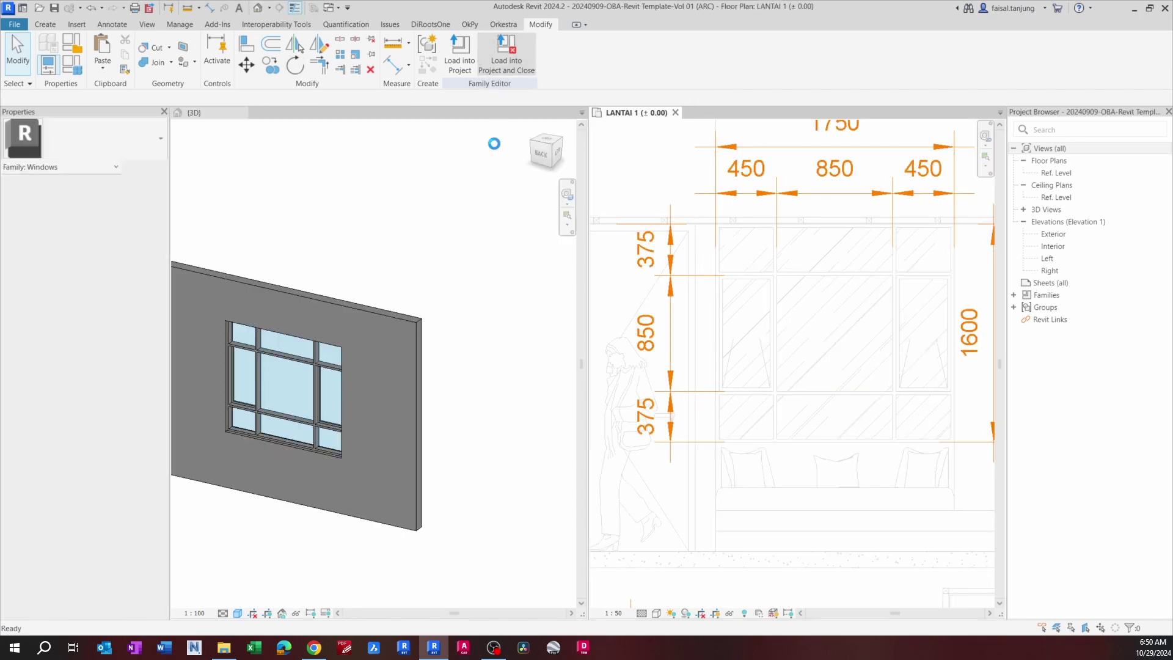
{"action": "scroll", "coordinate": [425, 215], "scroll_direction": "down", "scroll_amount": 6}
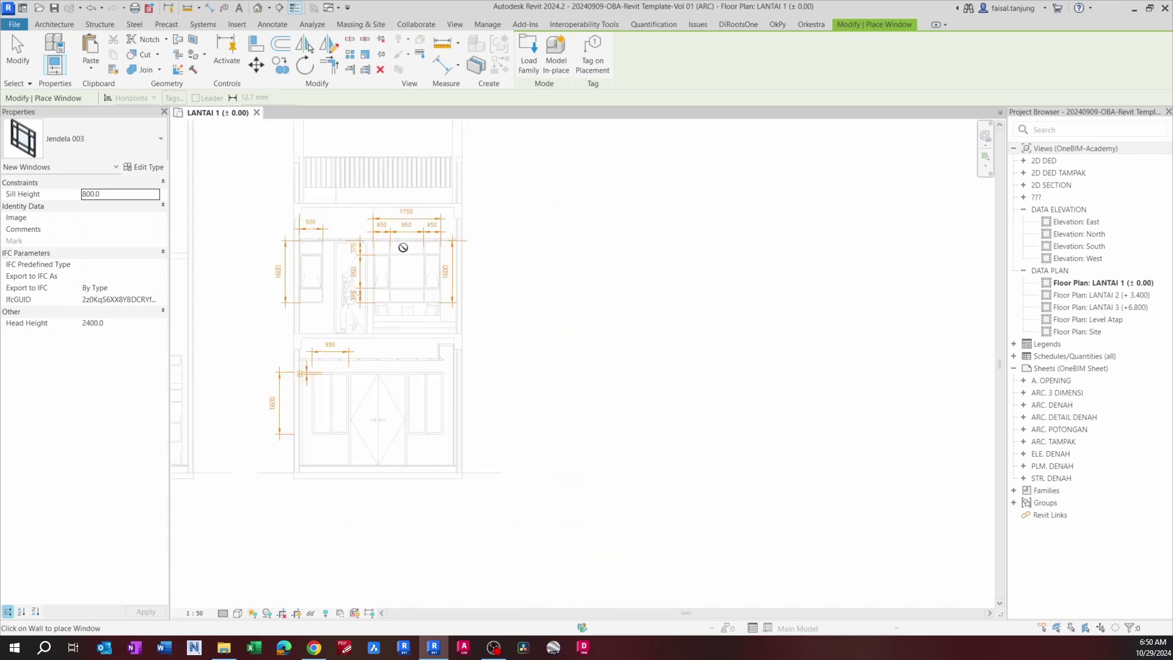
{"action": "left_click", "coordinate": [258, 8]}
{"action": "scroll", "coordinate": [562, 469], "scroll_direction": "up", "scroll_amount": 6}
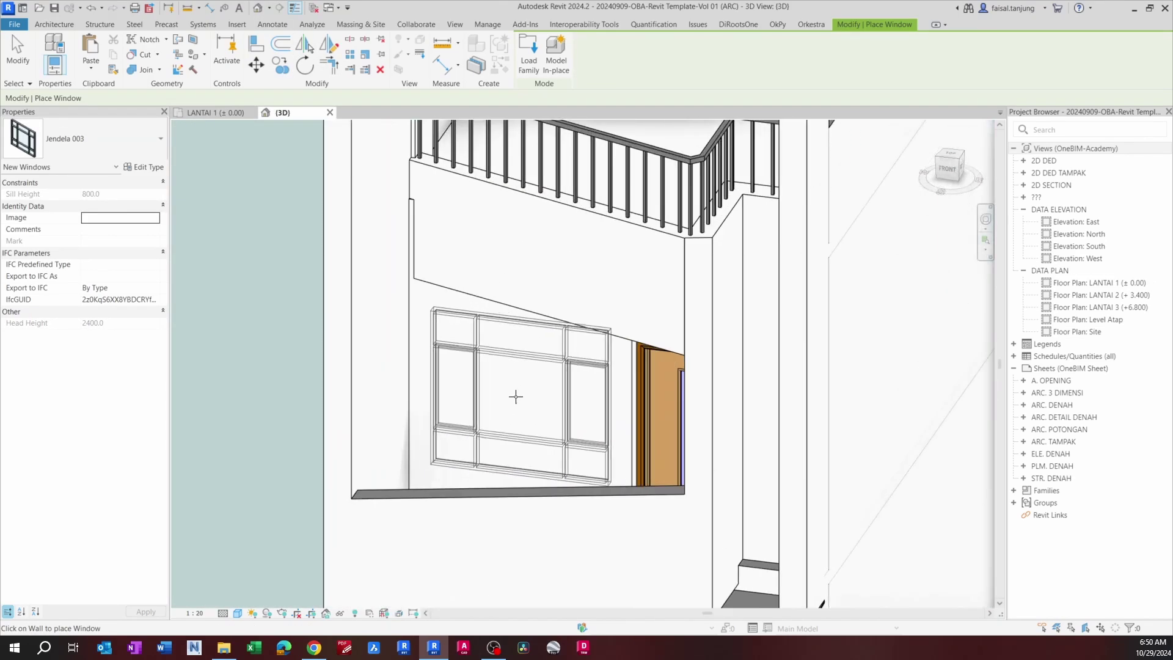
{"action": "key", "text": "Escape"}
{"action": "scroll", "coordinate": [513, 410], "scroll_direction": "down", "scroll_amount": 4}
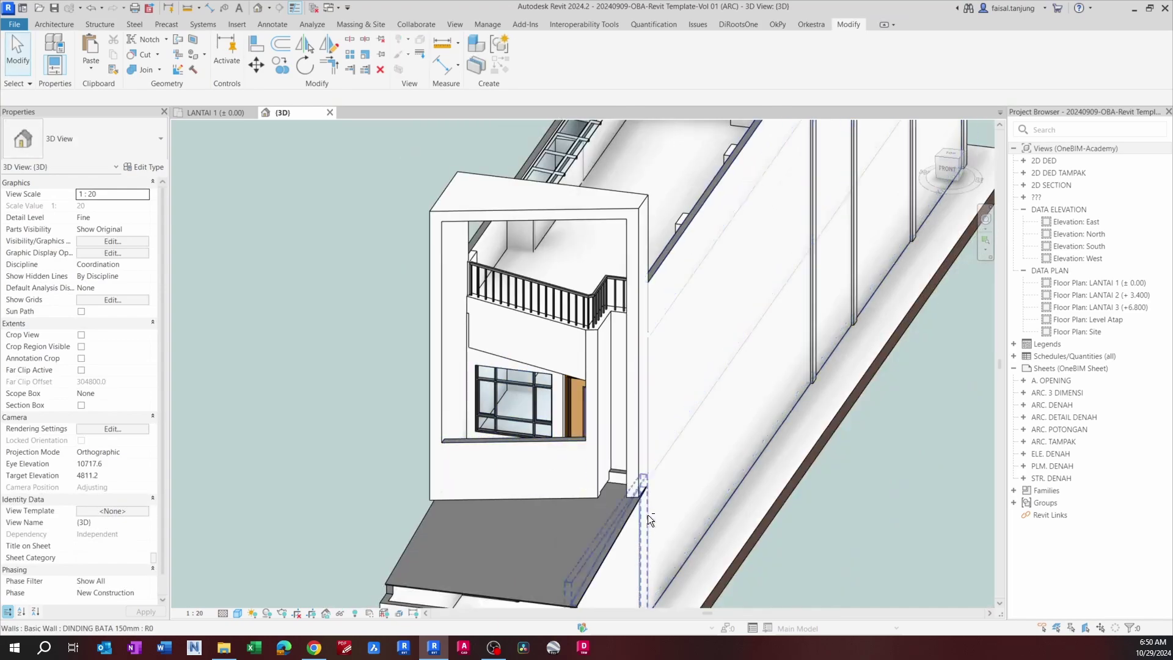
Step: Align the top of the placed Jendela 003 window with the top of the adjacent door frame in the 3D view
{"action": "middle_click_drag", "start_coordinate": [647, 514], "coordinate": [745, 468], "text": "shift"}
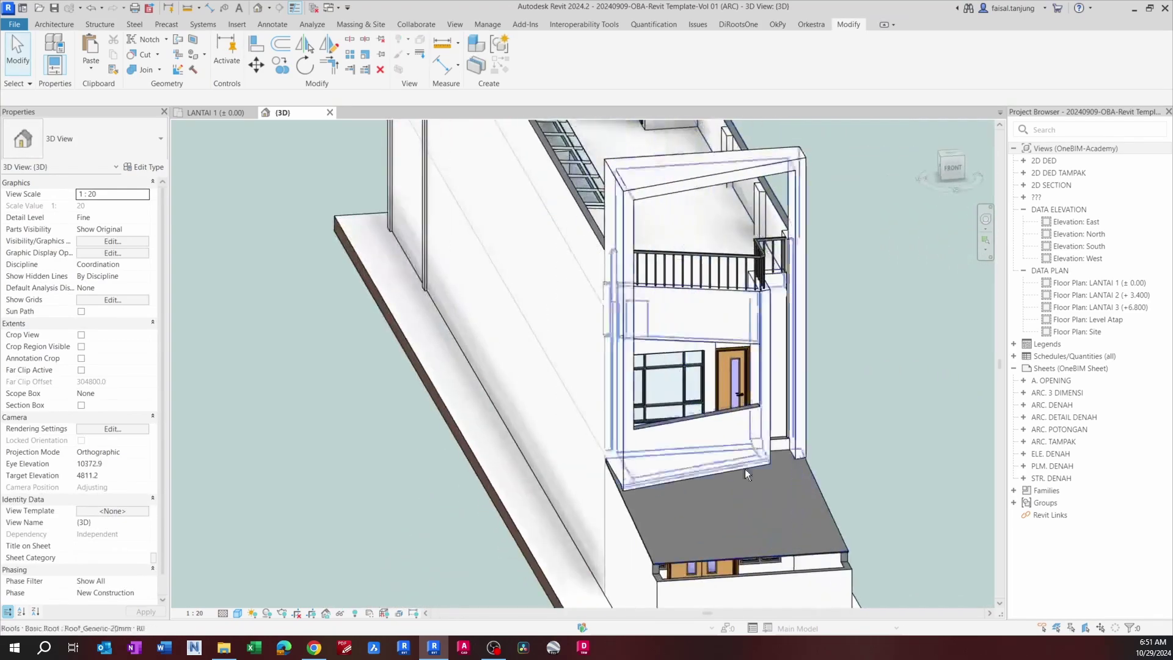
{"action": "scroll", "coordinate": [692, 352], "scroll_direction": "up", "scroll_amount": 5}
{"action": "scroll", "coordinate": [629, 341], "scroll_direction": "up", "scroll_amount": 3}
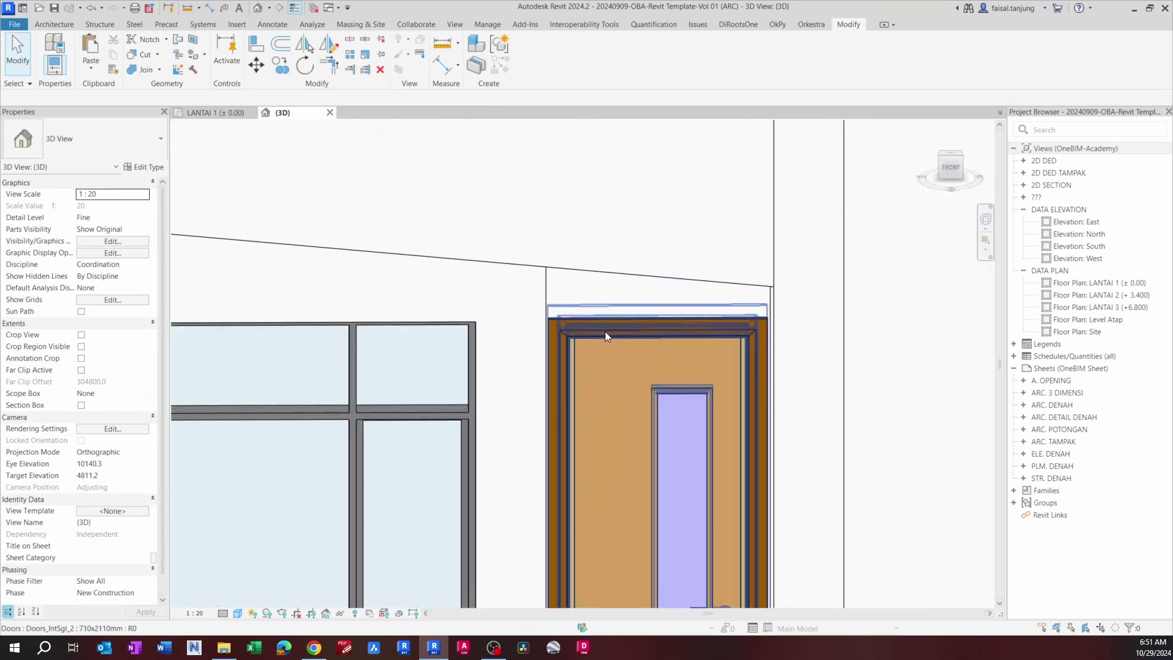
{"action": "scroll", "coordinate": [566, 317], "scroll_direction": "up", "scroll_amount": 4}
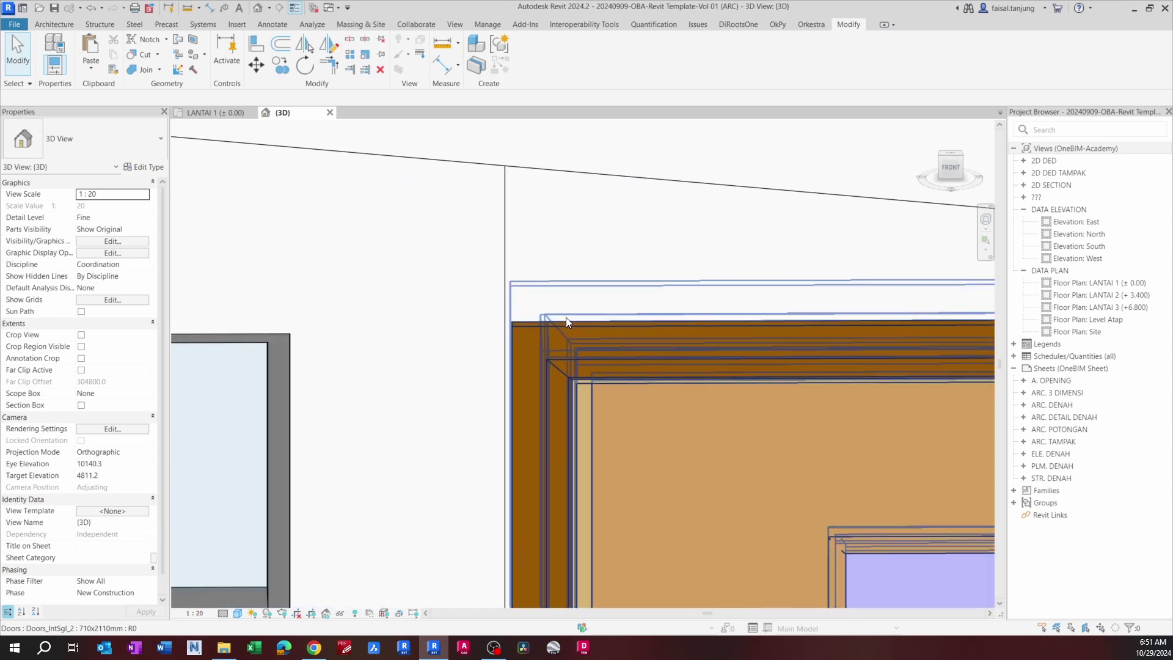
{"action": "key", "text": "l"}
{"action": "scroll", "coordinate": [565, 317], "scroll_direction": "up", "scroll_amount": 1}
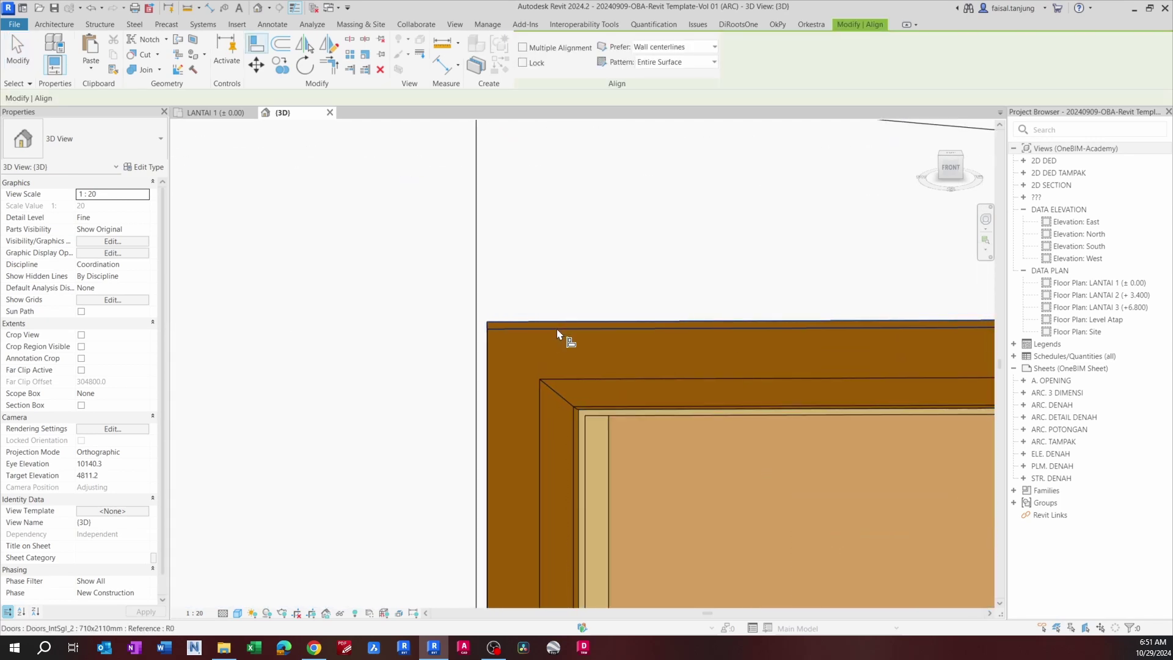
{"action": "key", "text": "Escape"}
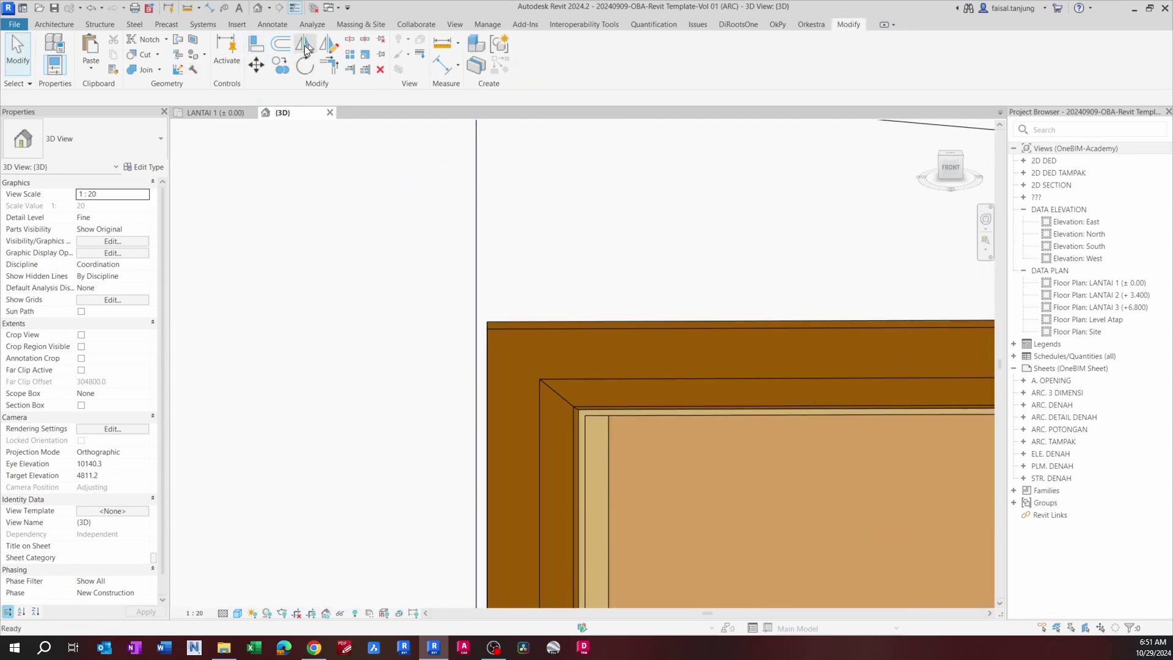
{"action": "left_click", "coordinate": [257, 44]}
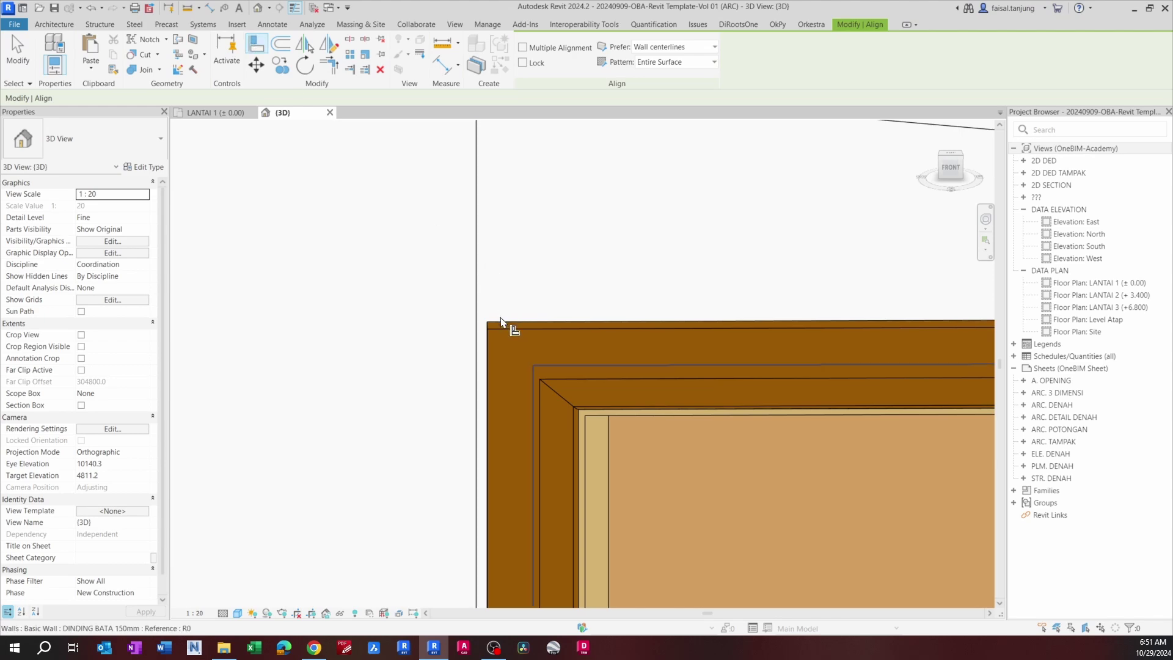
{"action": "scroll", "coordinate": [510, 329], "scroll_direction": "down", "scroll_amount": 2}
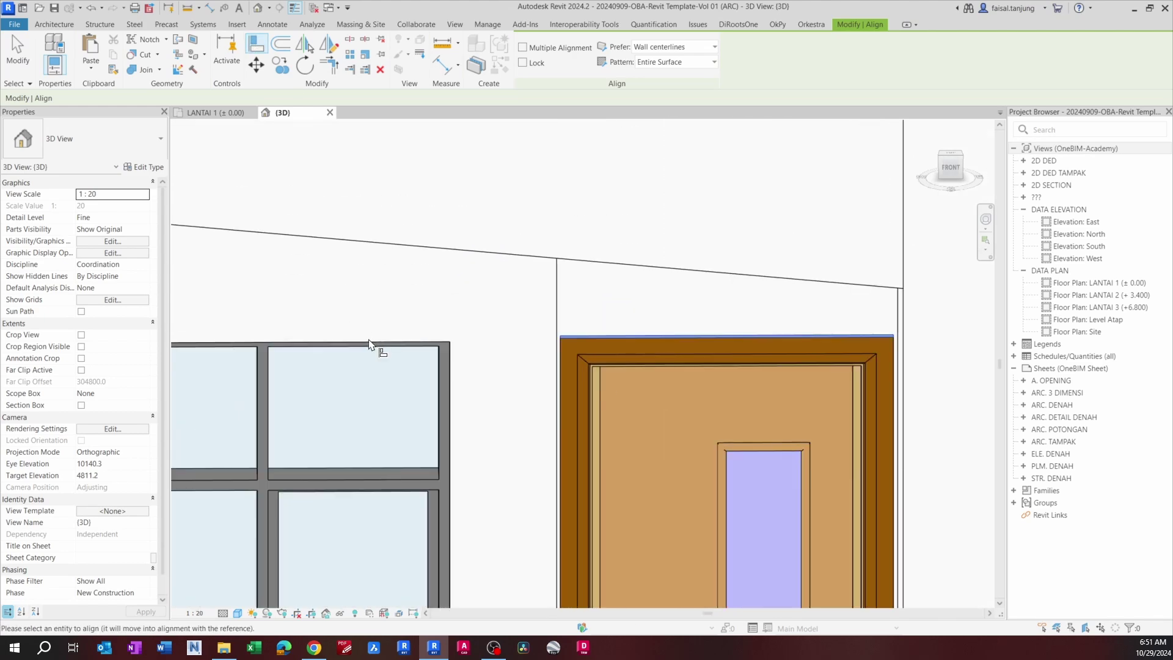
{"action": "middle_click_drag", "start_coordinate": [324, 388], "coordinate": [641, 327], "text": "shift"}
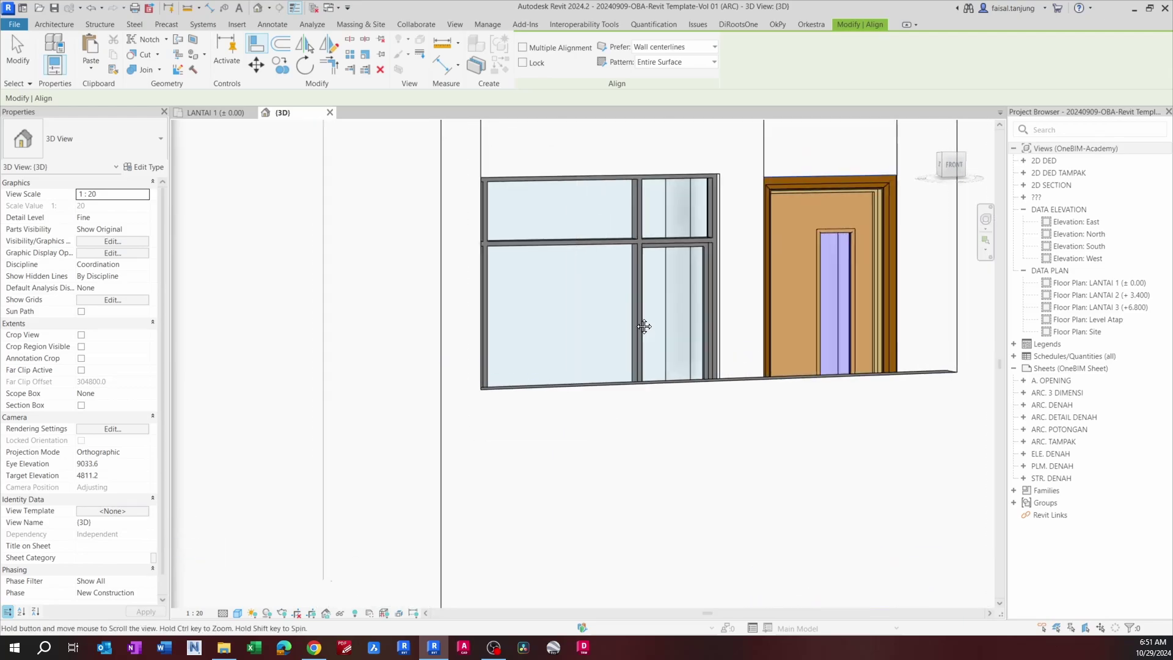
{"action": "scroll", "coordinate": [739, 242], "scroll_direction": "up", "scroll_amount": 5}
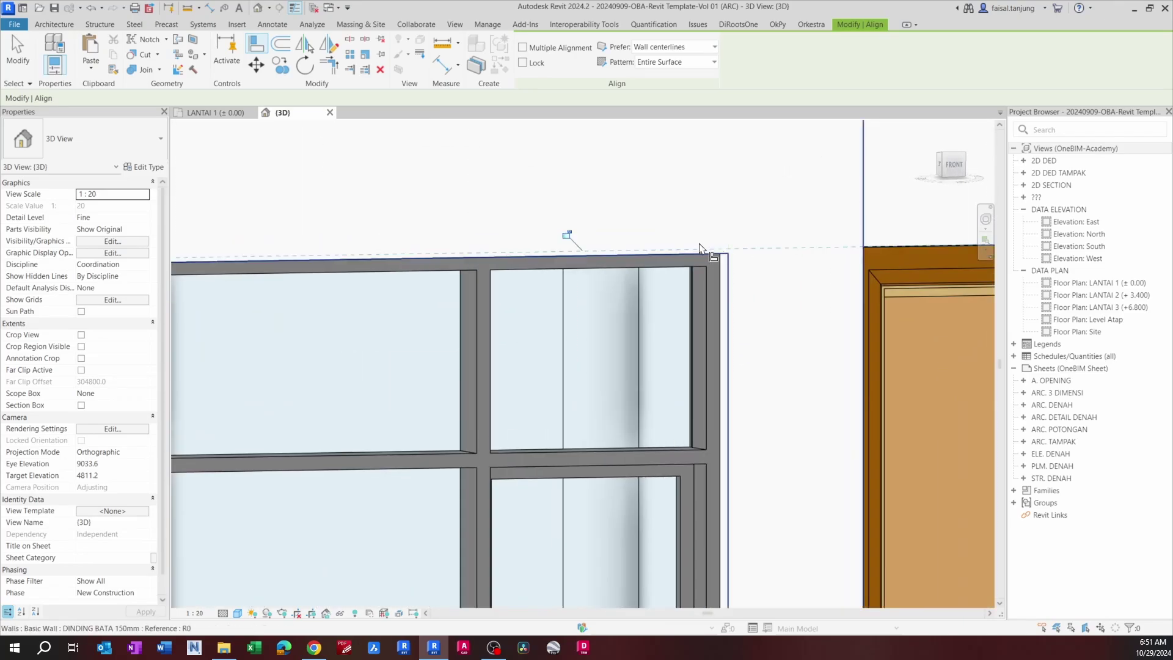
{"action": "scroll", "coordinate": [712, 239], "scroll_direction": "down", "scroll_amount": 8}
{"action": "key", "text": "Escape"}
{"action": "middle_click_drag", "start_coordinate": [574, 426], "coordinate": [742, 445], "text": "shift"}
{"action": "middle_click_drag", "start_coordinate": [540, 352], "coordinate": [467, 257], "text": "shift"}
Step: View the 600 by 1600 window in the LANTAI 1 drawing and open the placed Jendela 003 window's family for editing
{"action": "left_click", "coordinate": [217, 113]}
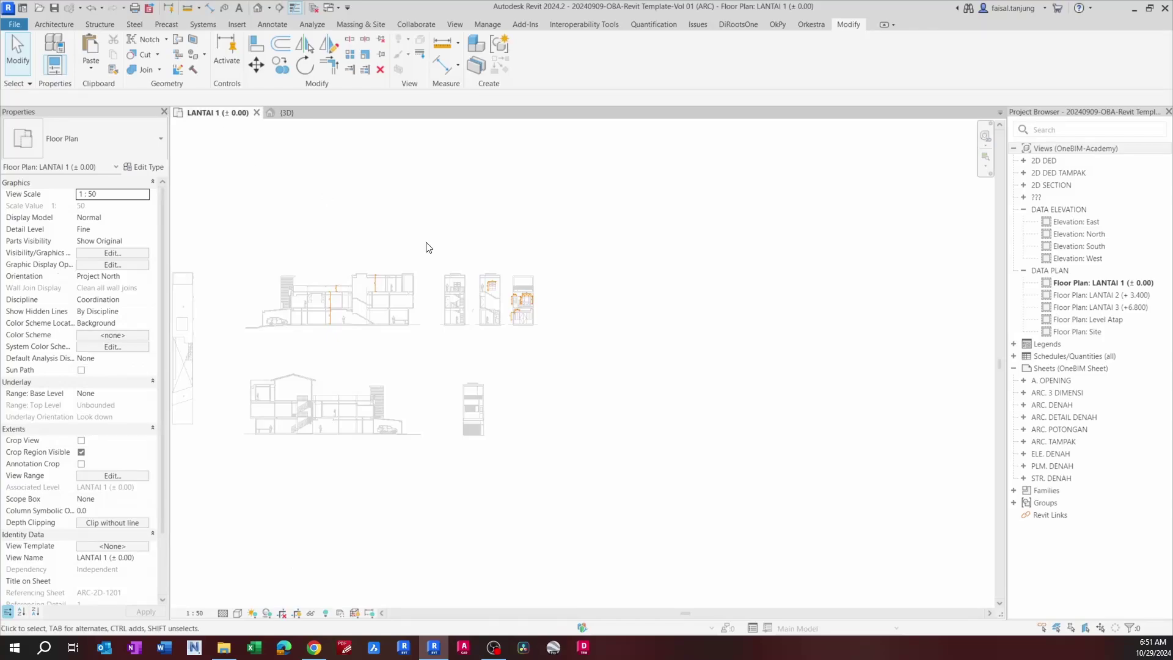
{"action": "scroll", "coordinate": [507, 288], "scroll_direction": "up", "scroll_amount": 10}
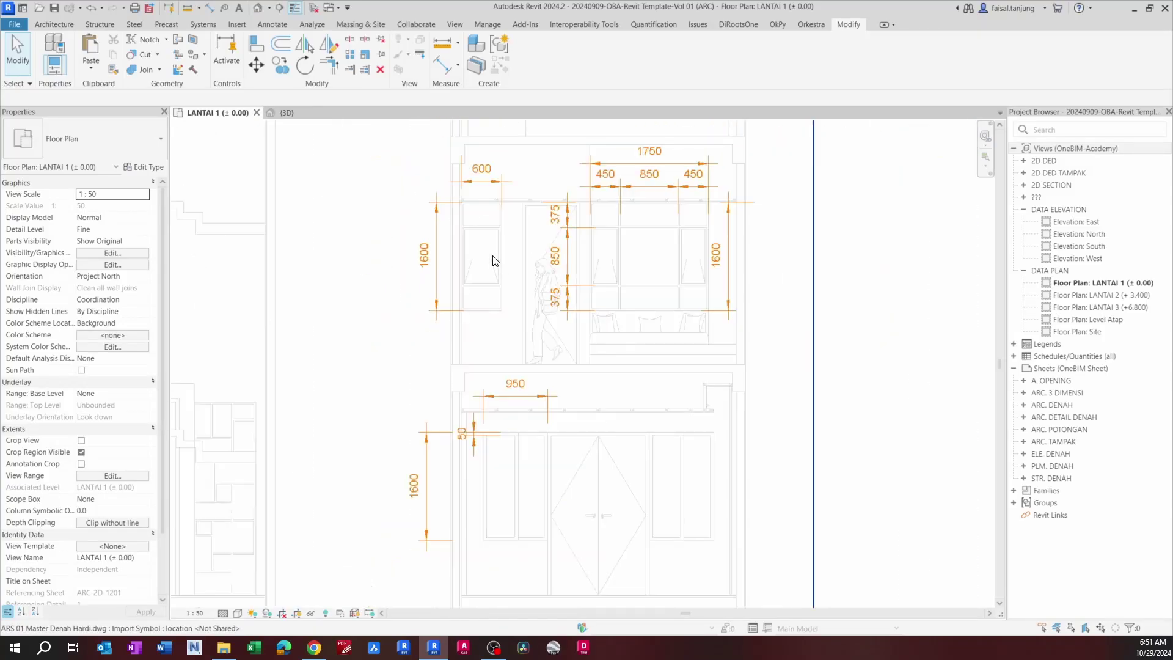
{"action": "middle_click_drag", "start_coordinate": [495, 261], "coordinate": [459, 264]}
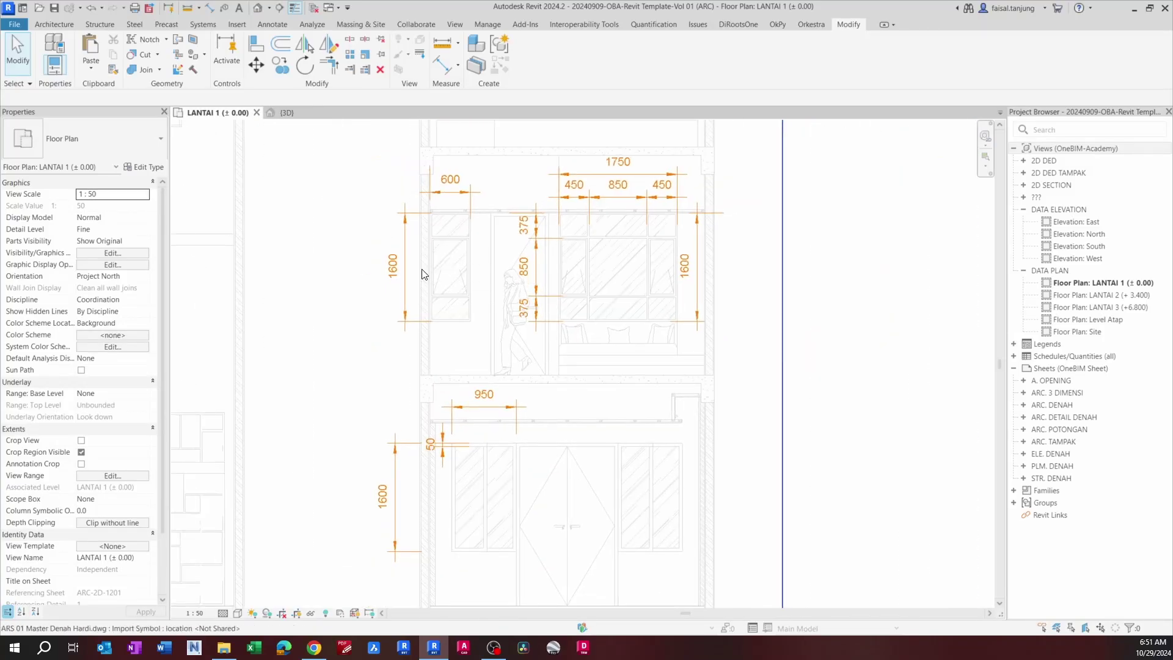
{"action": "left_click", "coordinate": [292, 114]}
{"action": "scroll", "coordinate": [517, 372], "scroll_direction": "up", "scroll_amount": 10}
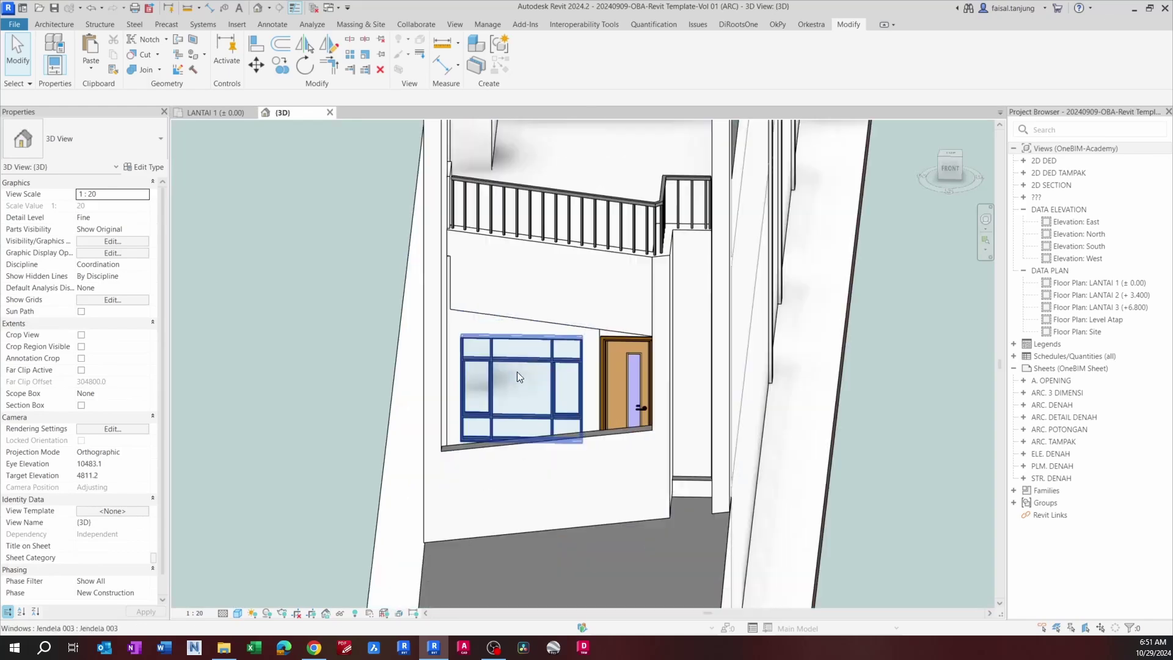
{"action": "left_click", "coordinate": [510, 363]}
{"action": "left_click", "coordinate": [524, 55]}
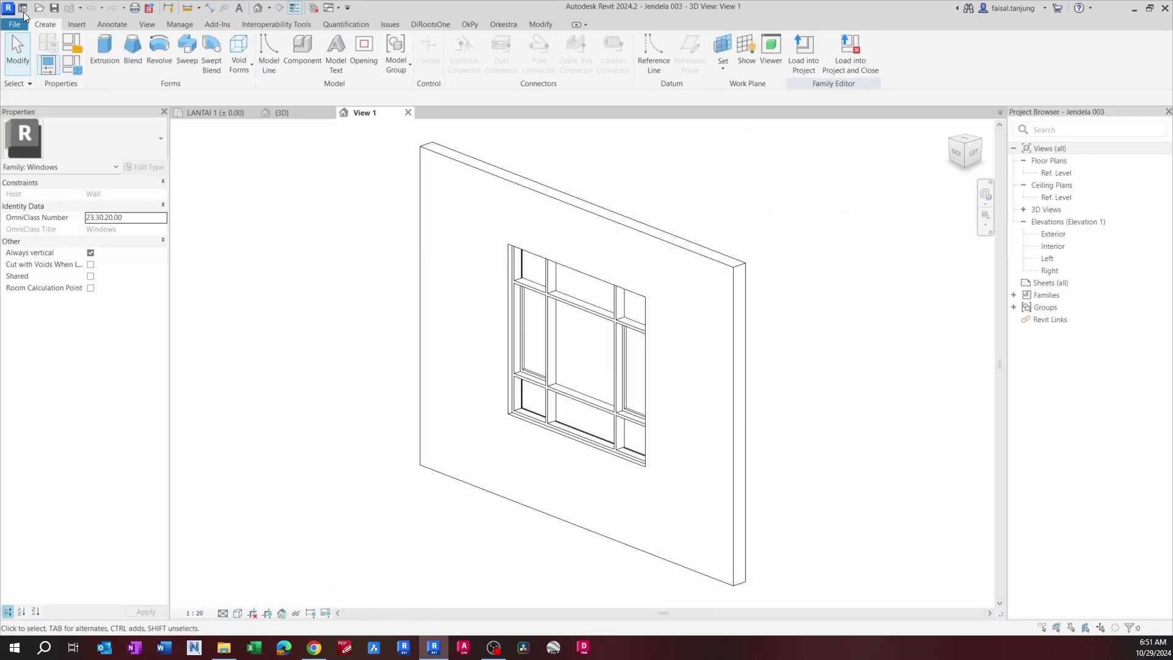
Step: Save the family as Jendela 004 in the Downloads folder, with the maximum number of backups set to 1
{"action": "left_click", "coordinate": [24, 31]}
{"action": "mouse_move", "coordinate": [43, 183]}
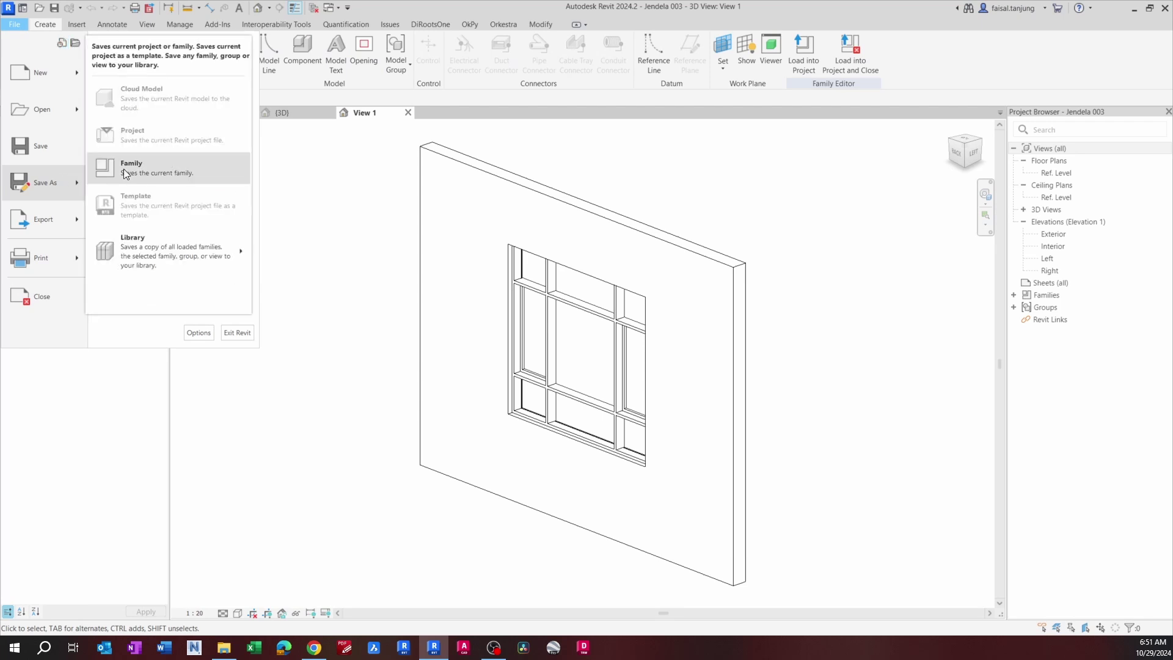
{"action": "left_click", "coordinate": [151, 171]}
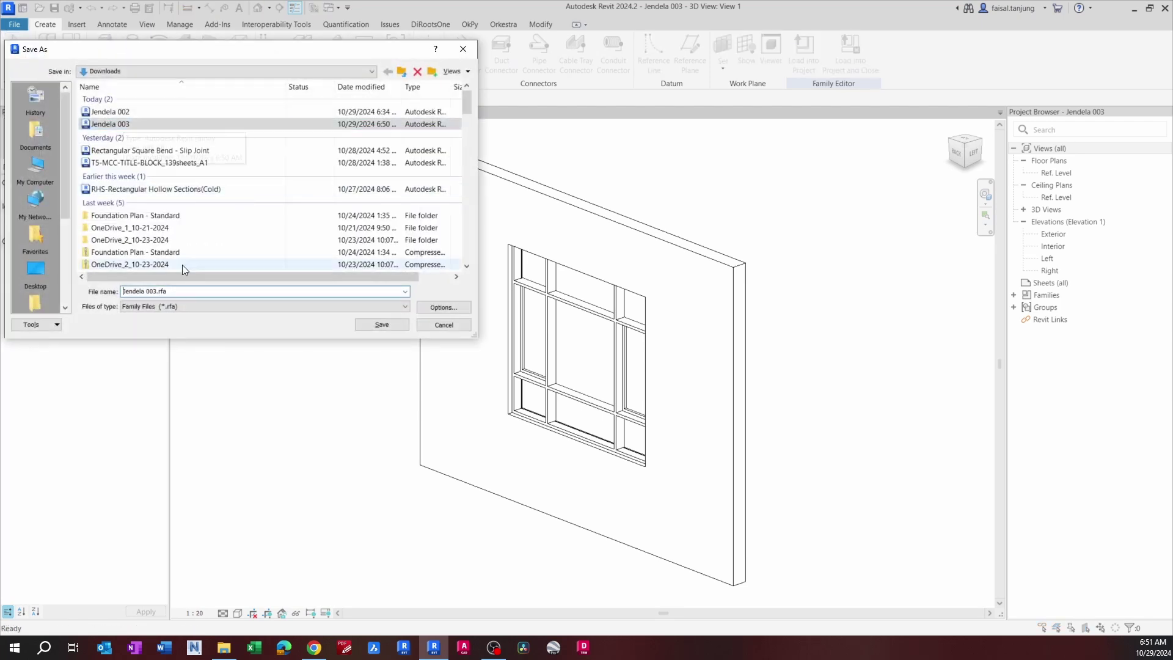
{"action": "double_click", "coordinate": [187, 291]}
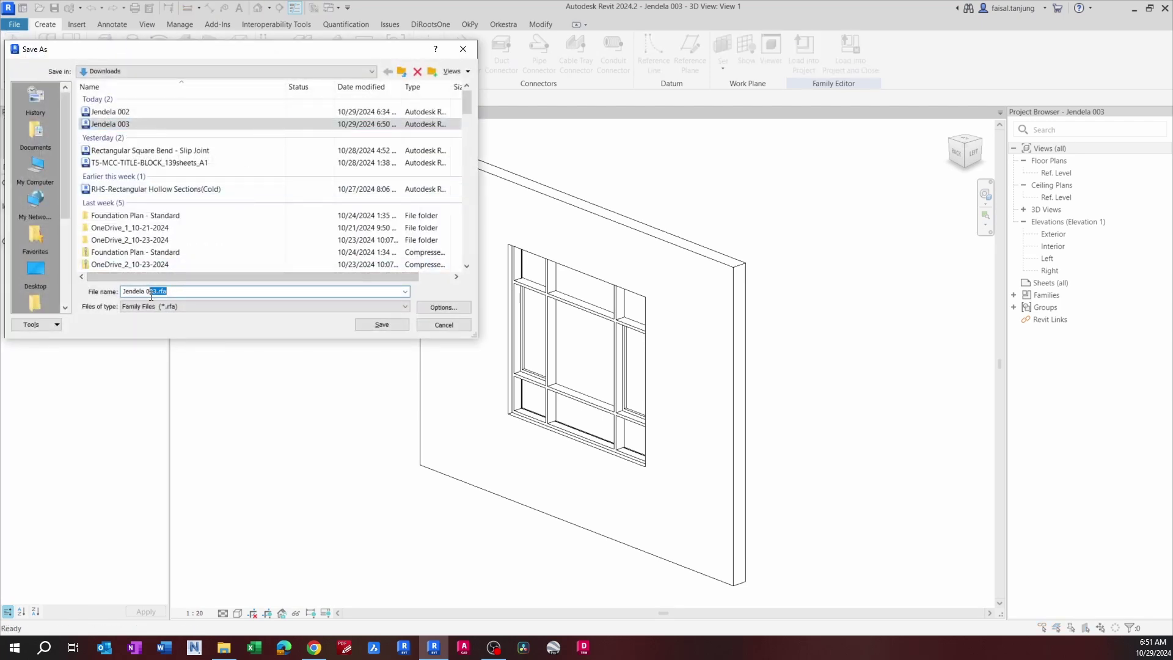
{"action": "type", "text": "4"}
{"action": "left_click", "coordinate": [458, 308]}
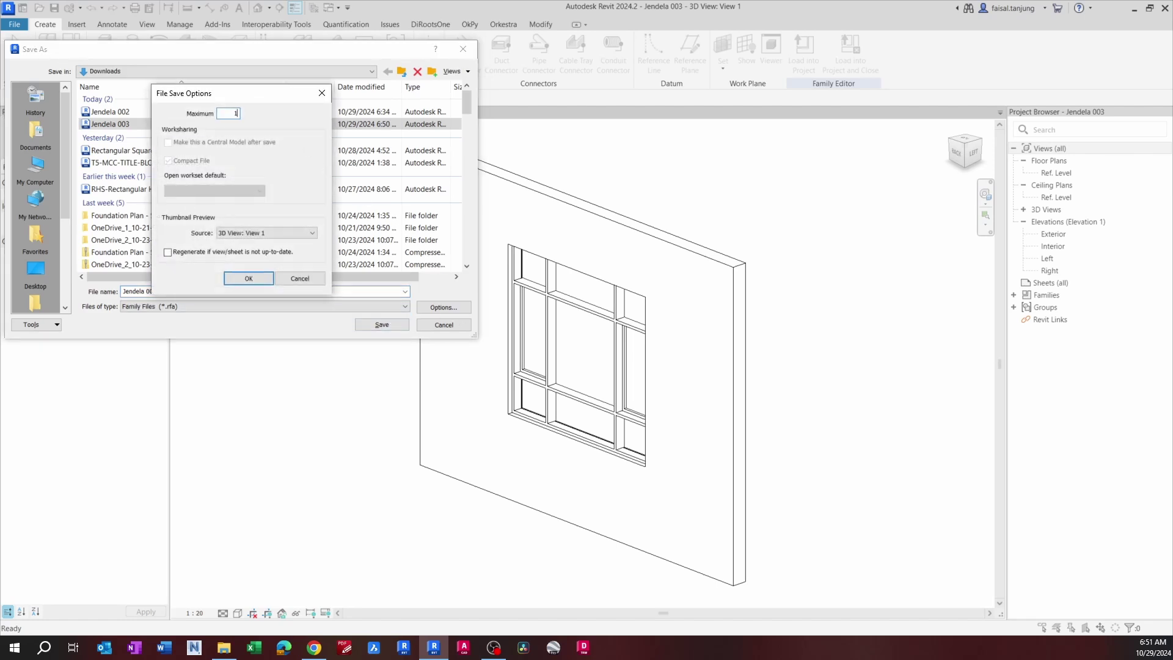
{"action": "type", "text": "1"}
{"action": "left_click", "coordinate": [244, 276]}
{"action": "left_click", "coordinate": [405, 325]}
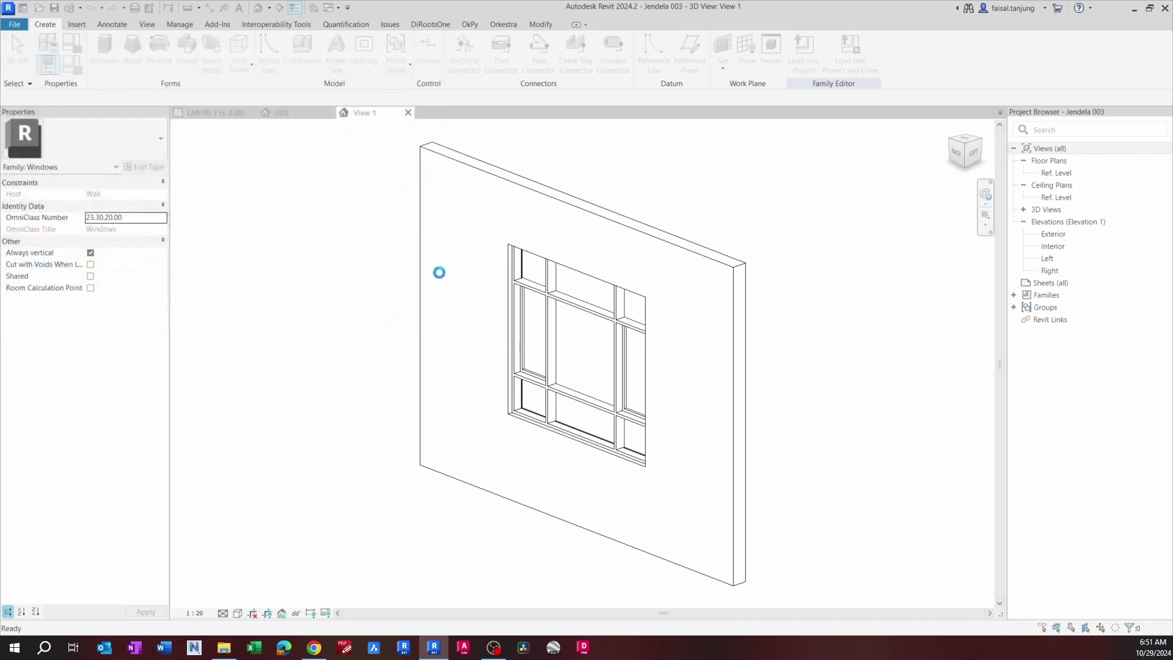
{"action": "middle_click_drag", "start_coordinate": [686, 209], "coordinate": [582, 311], "text": "shift"}
{"action": "left_click", "coordinate": [581, 309]}
{"action": "key", "text": "Delete"}
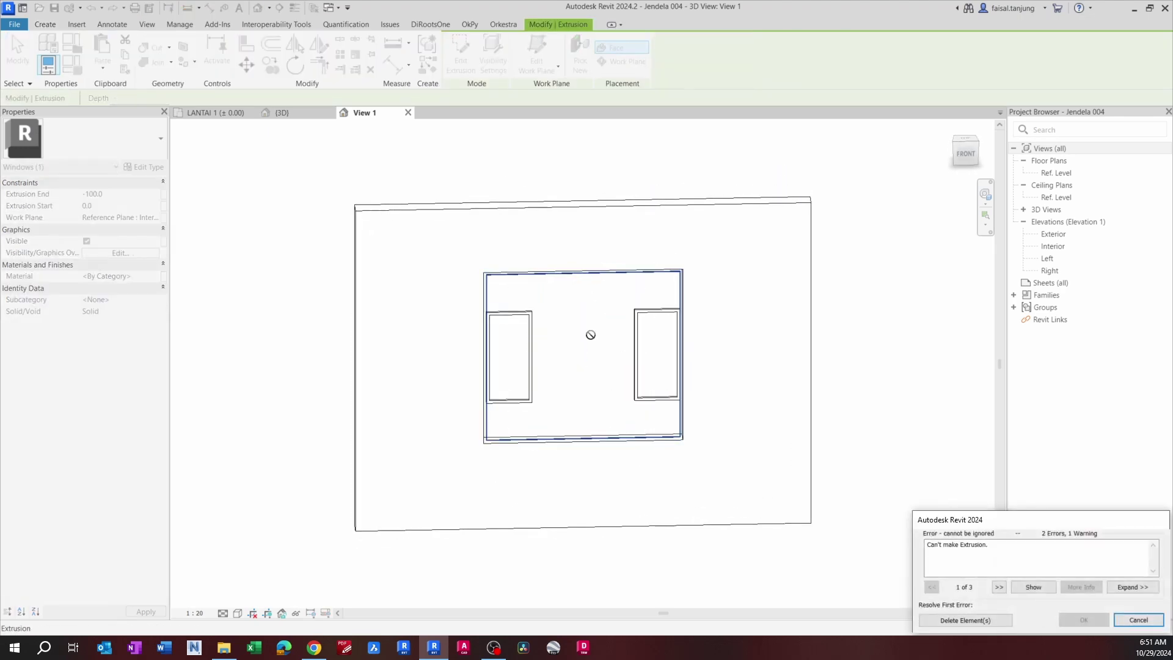
{"action": "key", "text": "Escape"}
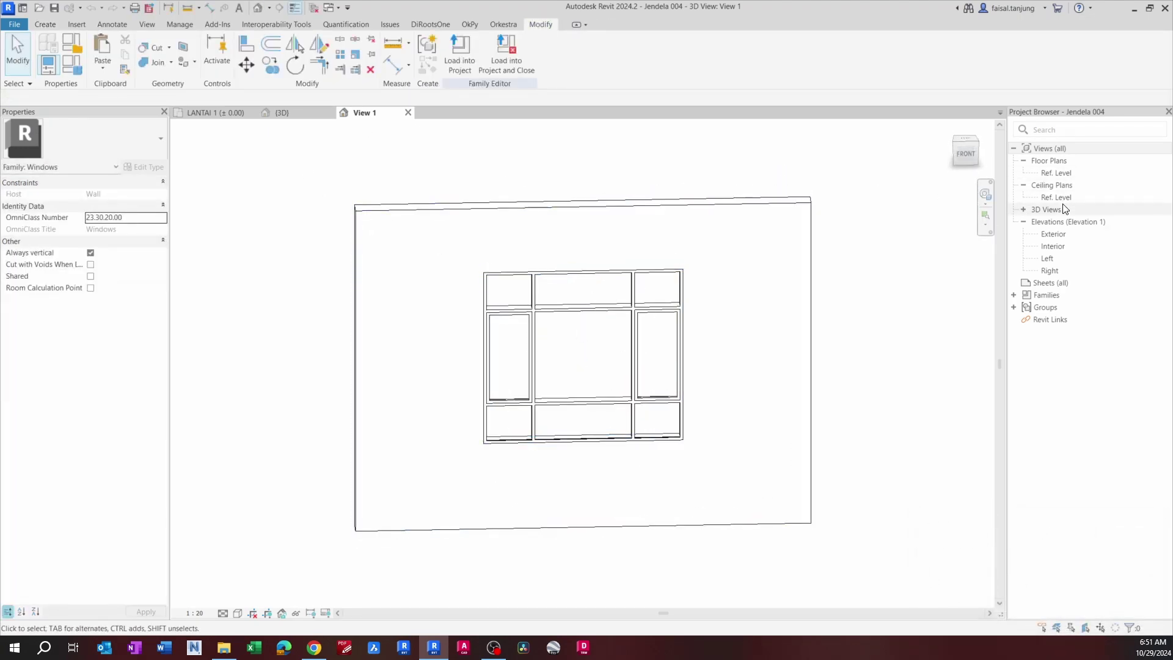
Step: Open the Interior elevation and delete the dashed symbolic opening lines on the right-hand sash
{"action": "double_click", "coordinate": [1053, 247]}
{"action": "scroll", "coordinate": [575, 258], "scroll_direction": "up", "scroll_amount": 3}
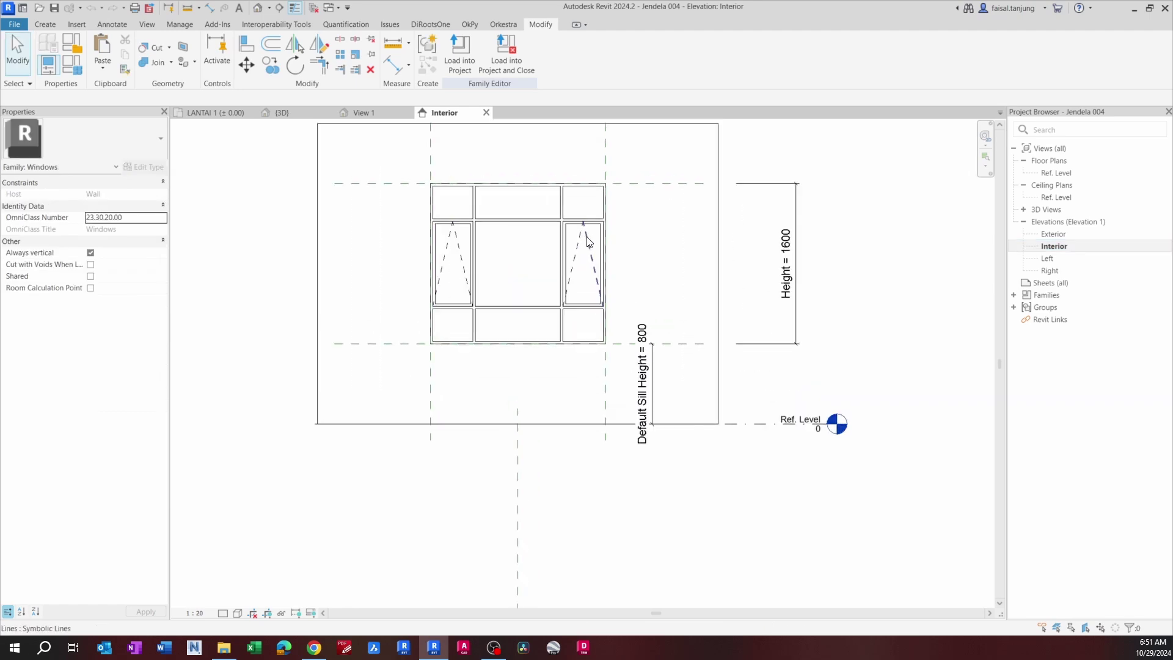
{"action": "scroll", "coordinate": [574, 257], "scroll_direction": "up", "scroll_amount": 2}
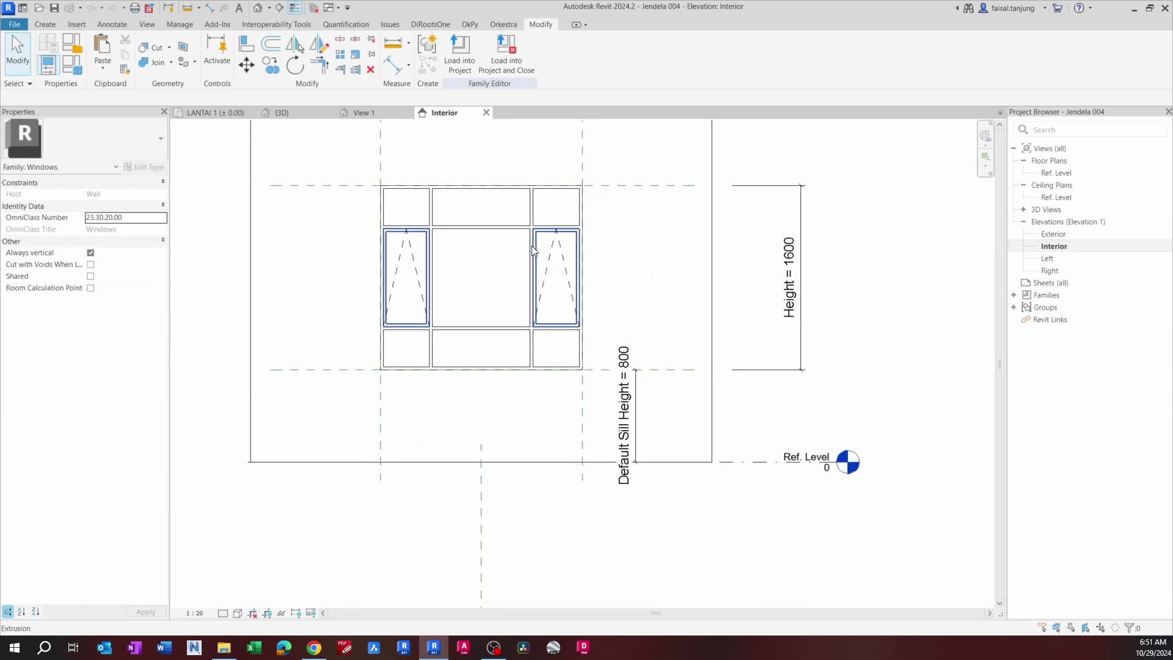
{"action": "left_click", "coordinate": [571, 258], "text": "ctrl"}
{"action": "middle_click_drag", "start_coordinate": [536, 264], "coordinate": [535, 268]}
{"action": "key", "text": "Delete"}
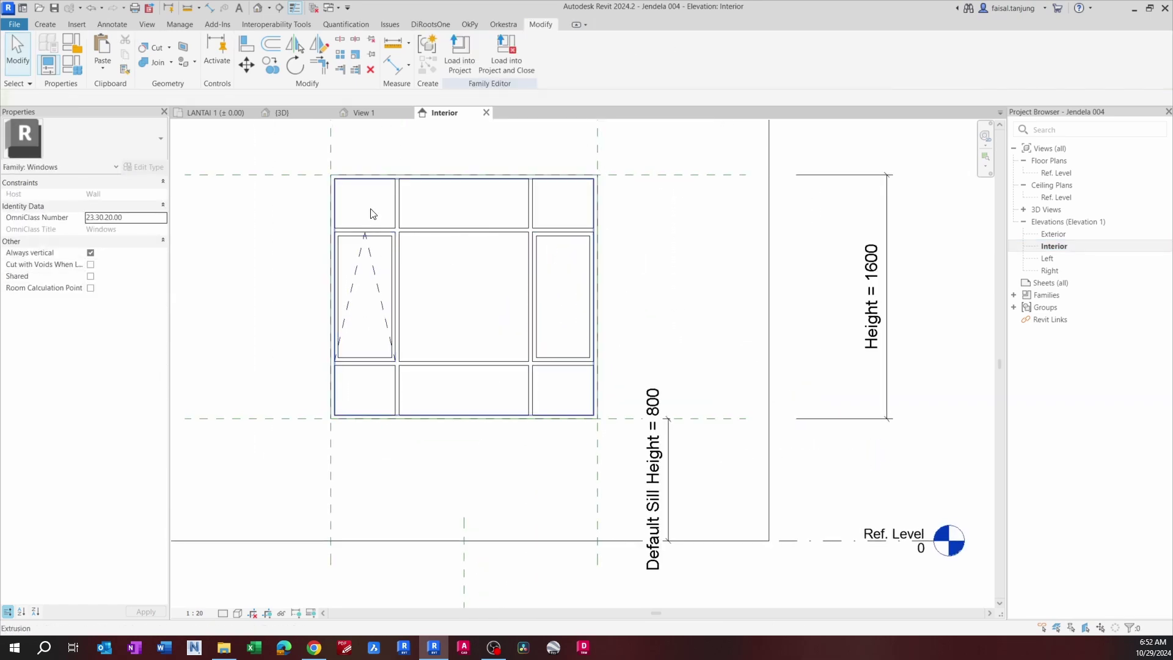
Step: Edit the frame extrusion's sketch and delete the right outer edge and most of the centre and right-hand pane lines, keeping the left column
{"action": "left_click", "coordinate": [486, 227]}
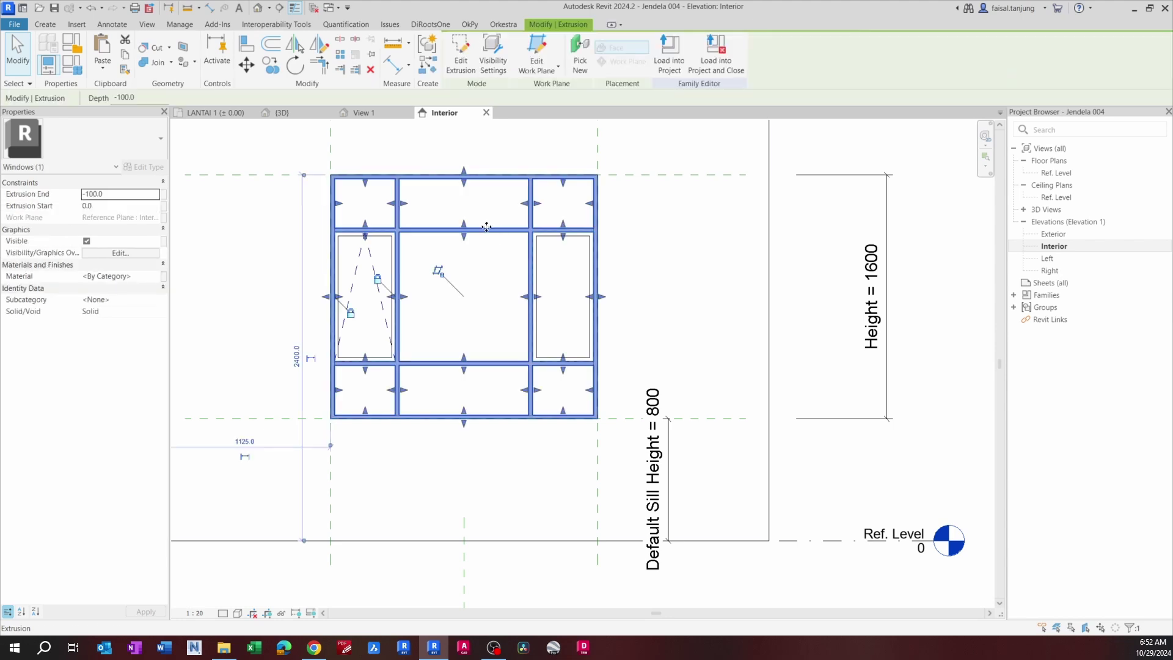
{"action": "double_click", "coordinate": [441, 235]}
{"action": "left_click_drag", "start_coordinate": [588, 221], "coordinate": [468, 444]}
{"action": "scroll", "coordinate": [371, 156], "scroll_direction": "up", "scroll_amount": 1}
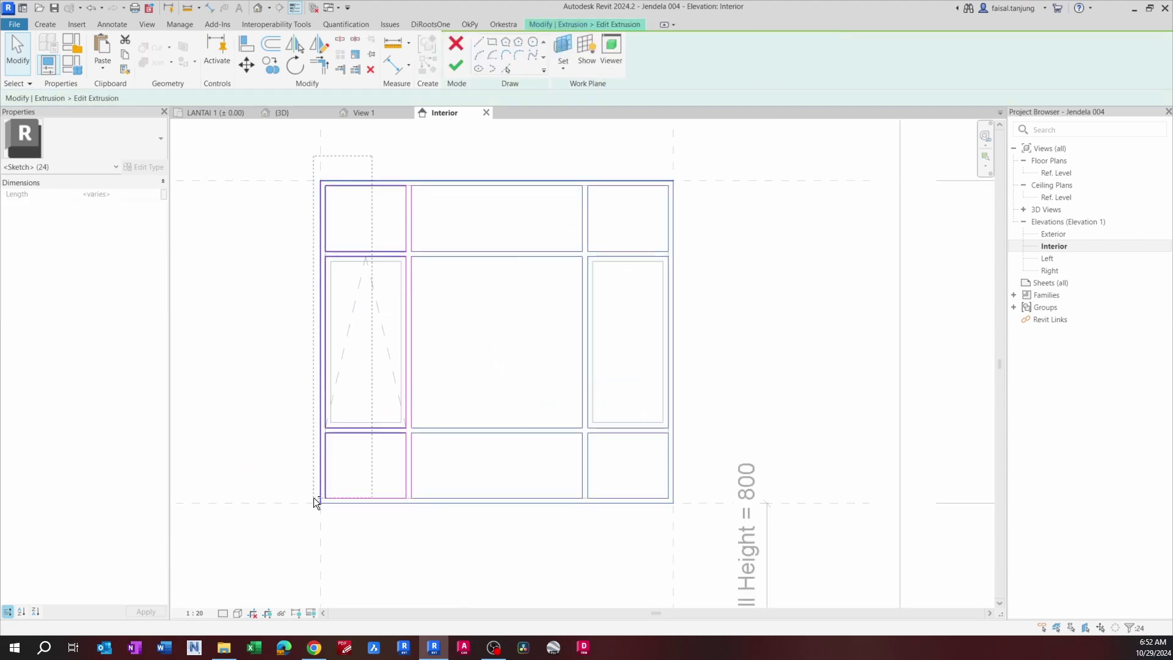
{"action": "middle_click_drag", "start_coordinate": [408, 400], "coordinate": [380, 353]}
{"action": "middle_click_drag", "start_coordinate": [436, 291], "coordinate": [458, 335]}
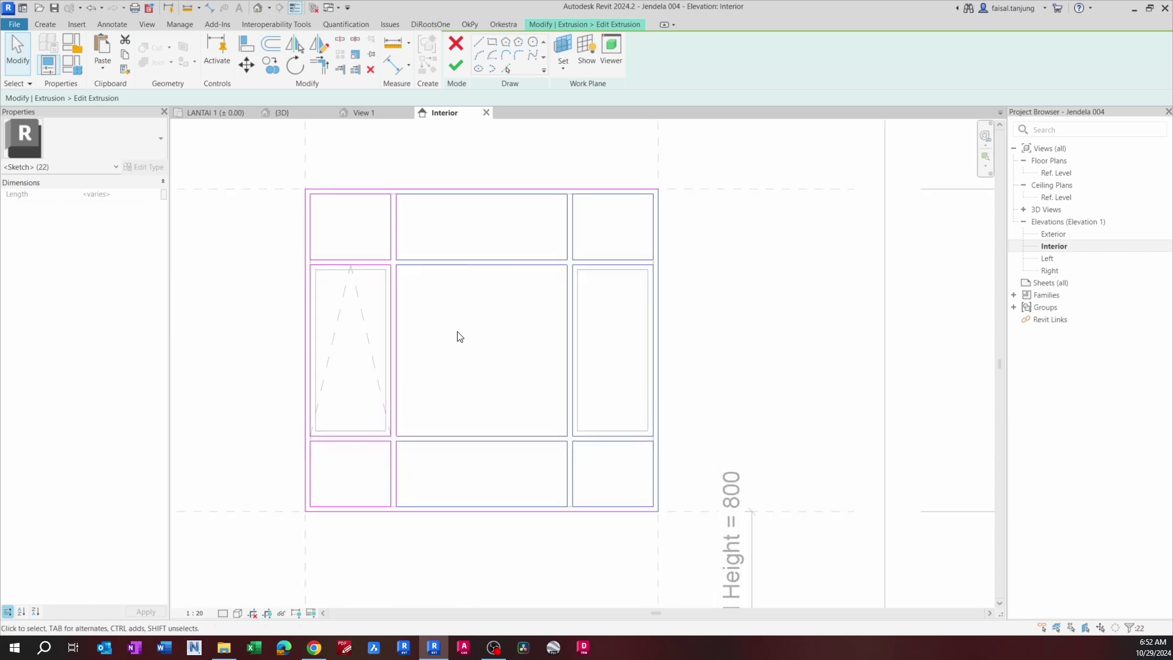
{"action": "key", "text": "Delete"}
Step: Delete the short upper and lower vertical lines beside the left column, keeping the middle vertical line
{"action": "scroll", "coordinate": [407, 208], "scroll_direction": "up", "scroll_amount": 2}
{"action": "left_click", "coordinate": [387, 222]}
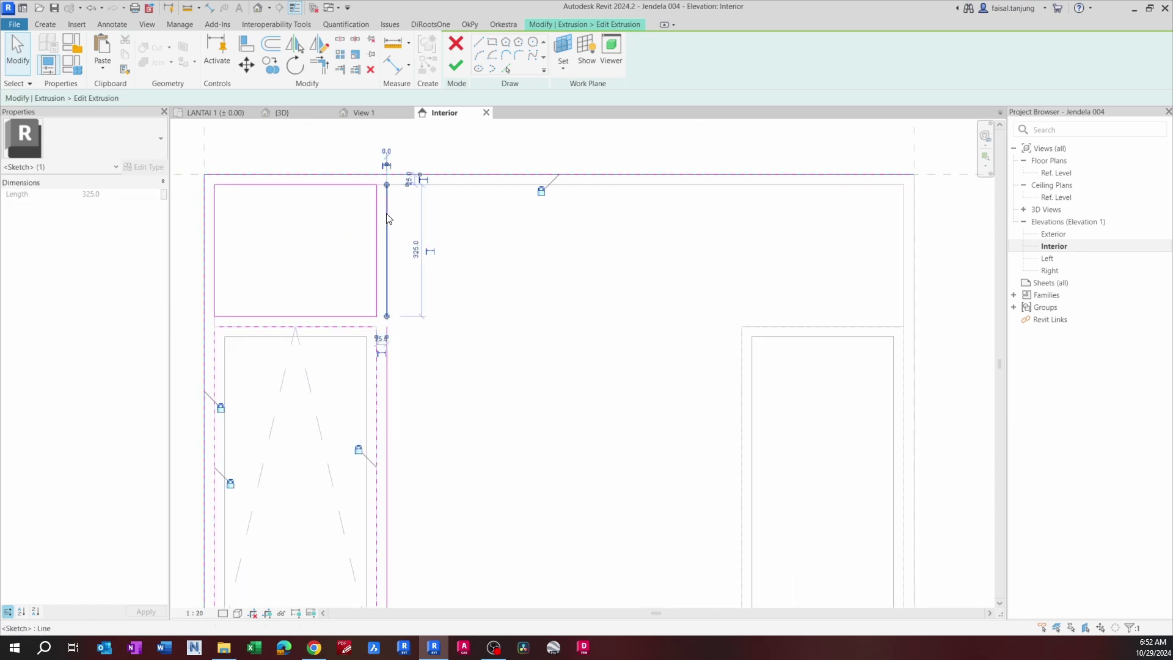
{"action": "middle_click_drag", "start_coordinate": [454, 498], "coordinate": [477, 295]}
{"action": "scroll", "coordinate": [450, 370], "scroll_direction": "down", "scroll_amount": 2}
{"action": "left_click", "coordinate": [430, 468], "text": "ctrl"}
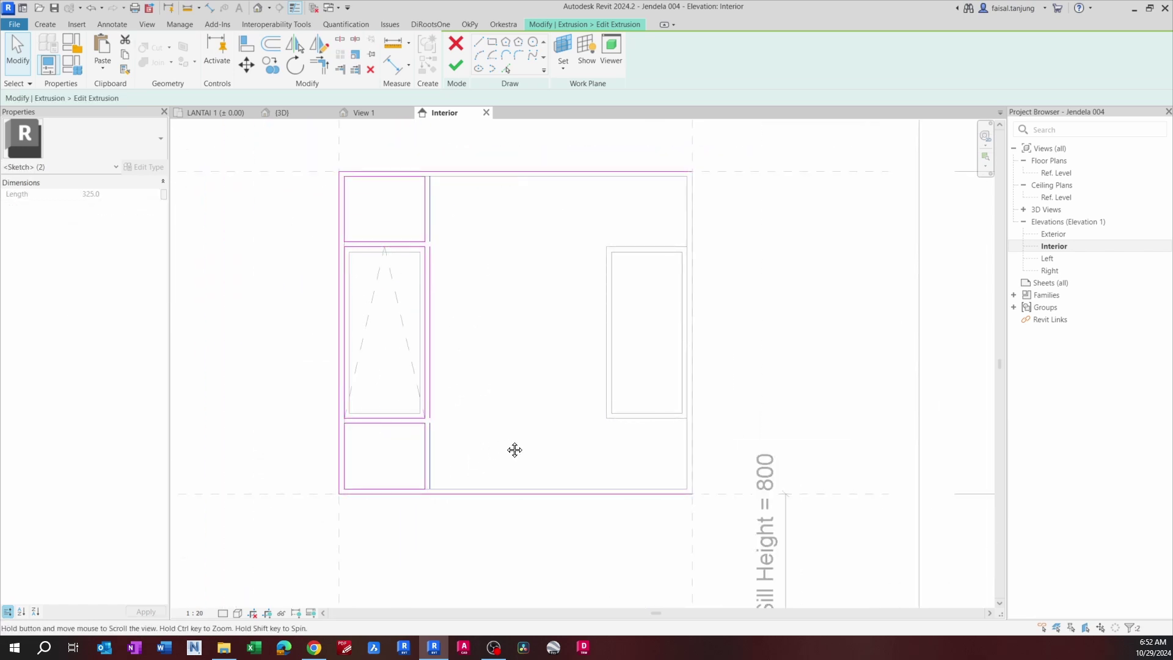
{"action": "key", "text": "Delete"}
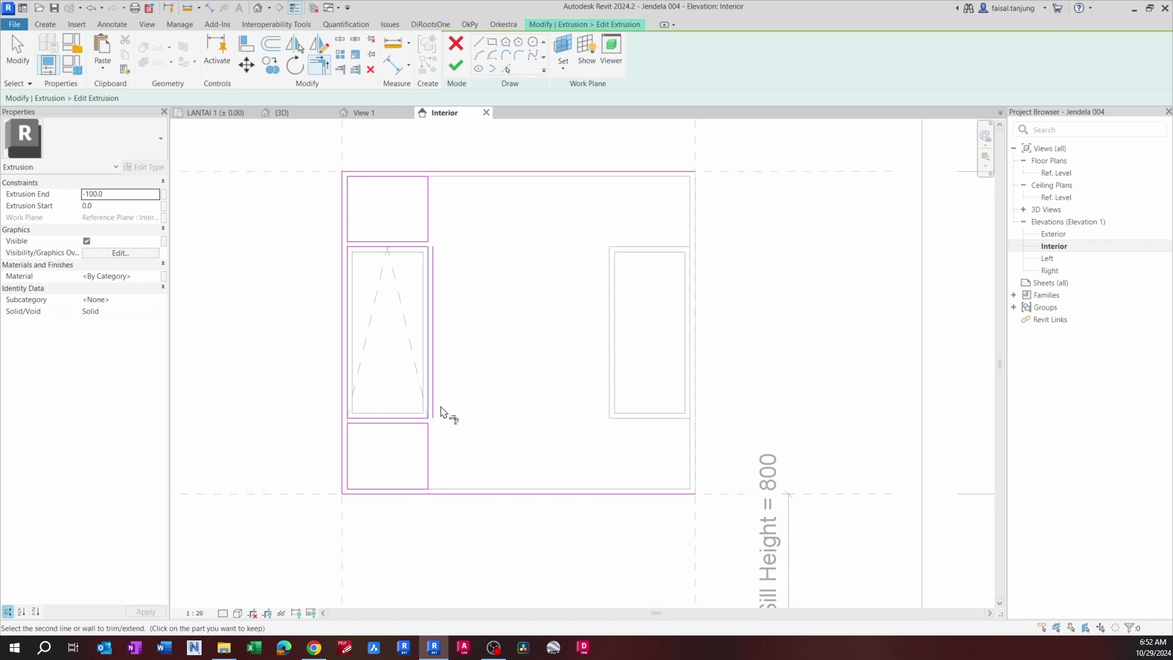
Step: Trim the remaining vertical line with the frame's top and bottom edges to close the outline around the left column, and finish the sketch
{"action": "key", "text": "Escape"}
{"action": "scroll", "coordinate": [440, 411], "scroll_direction": "up", "scroll_amount": 2}
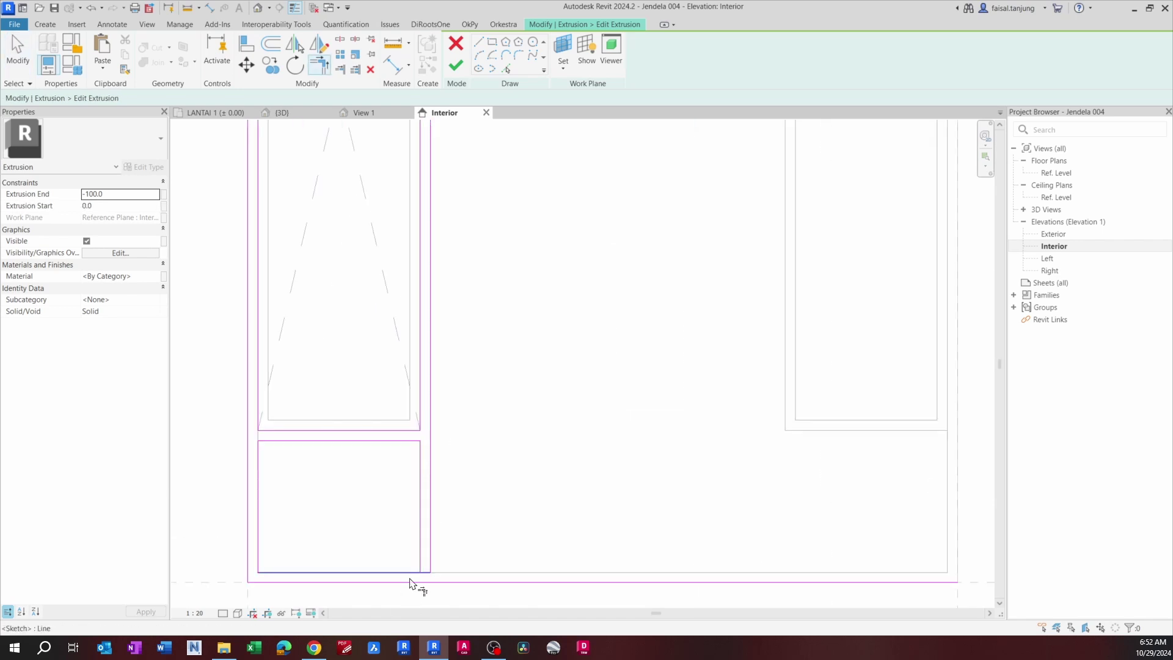
{"action": "middle_click_drag", "start_coordinate": [413, 584], "coordinate": [420, 480]}
{"action": "key", "text": "Escape"}
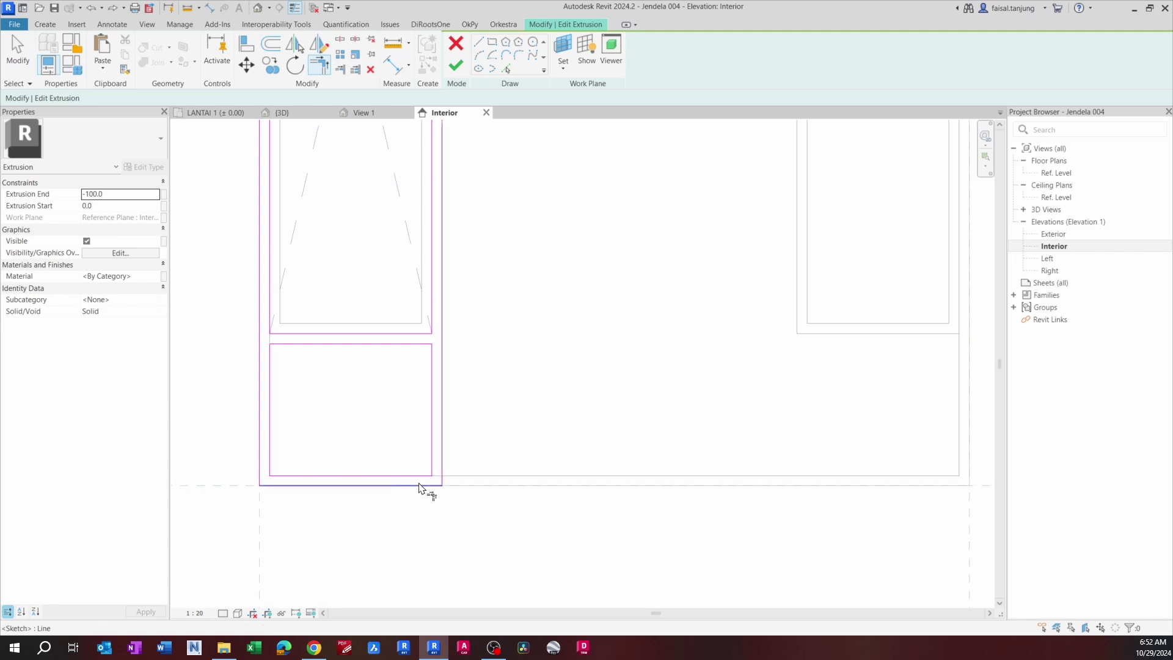
{"action": "scroll", "coordinate": [450, 446], "scroll_direction": "down", "scroll_amount": 3}
{"action": "scroll", "coordinate": [398, 256], "scroll_direction": "up", "scroll_amount": 2}
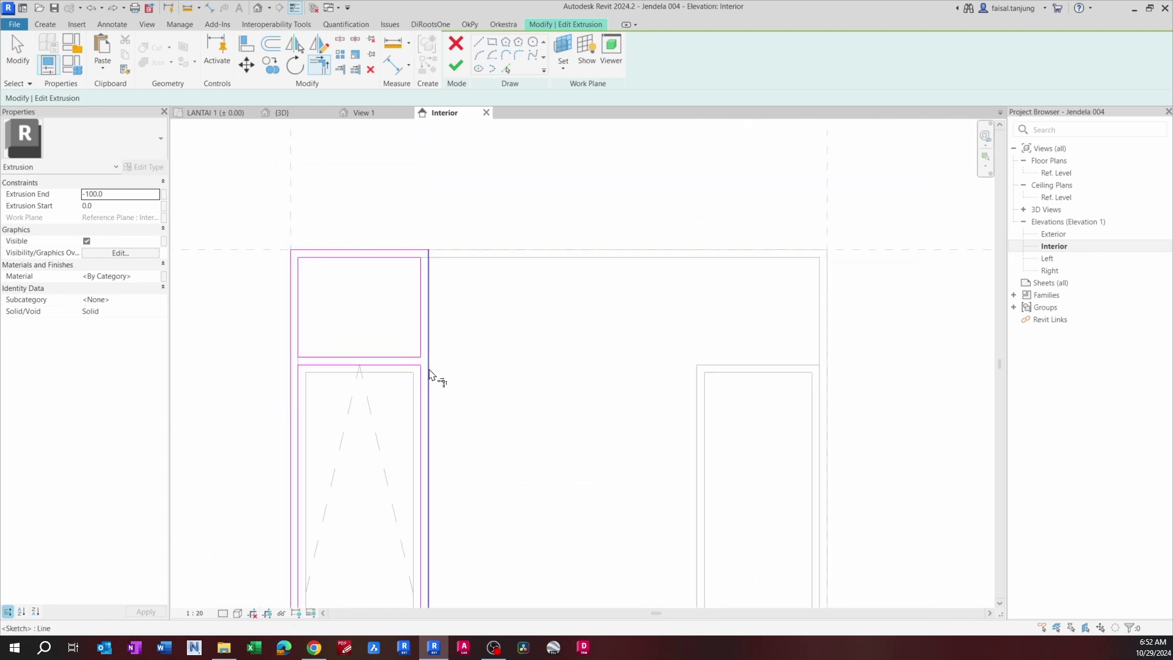
{"action": "key", "text": "Escape"}
{"action": "scroll", "coordinate": [407, 285], "scroll_direction": "down", "scroll_amount": 2}
{"action": "scroll", "coordinate": [402, 312], "scroll_direction": "up", "scroll_amount": 3}
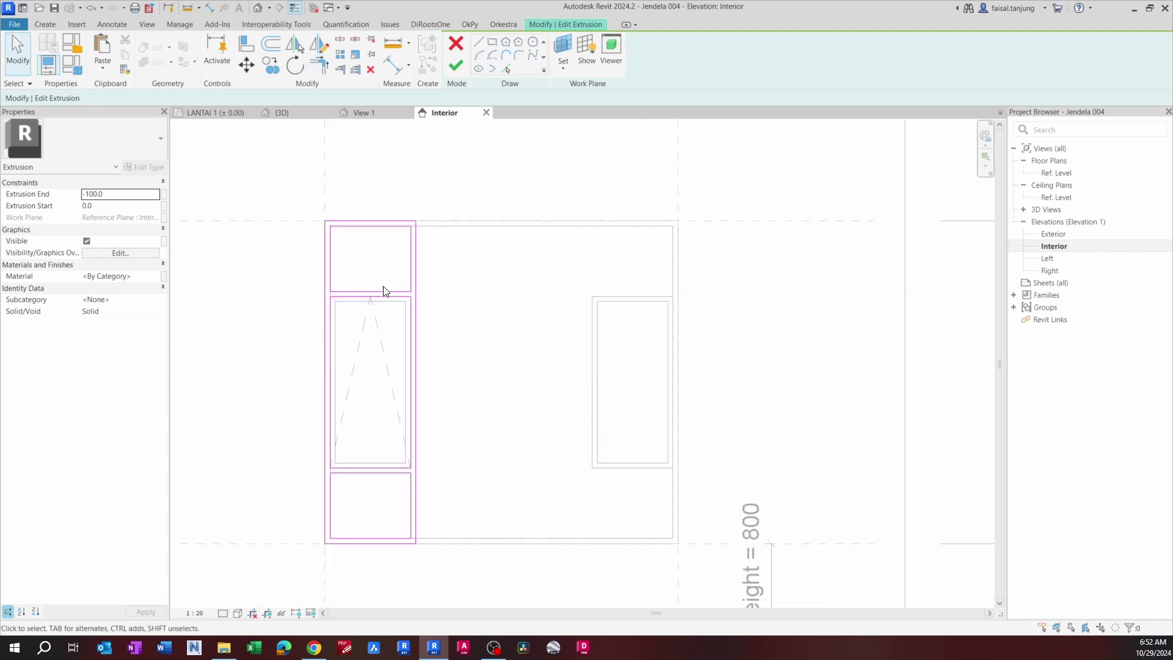
{"action": "left_click", "coordinate": [455, 65]}
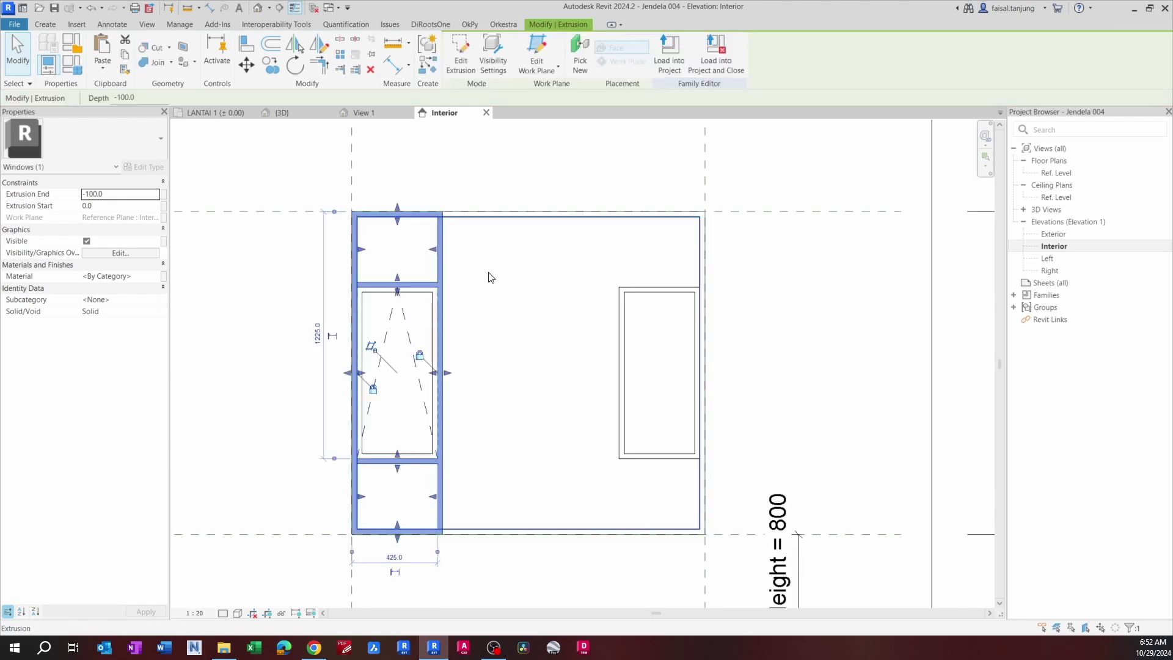
Step: Edit the sash extrusion's sketch, delete the right-hand sash's rectangles, and finish the sketch
{"action": "left_click", "coordinate": [494, 268]}
{"action": "double_click", "coordinate": [653, 345]}
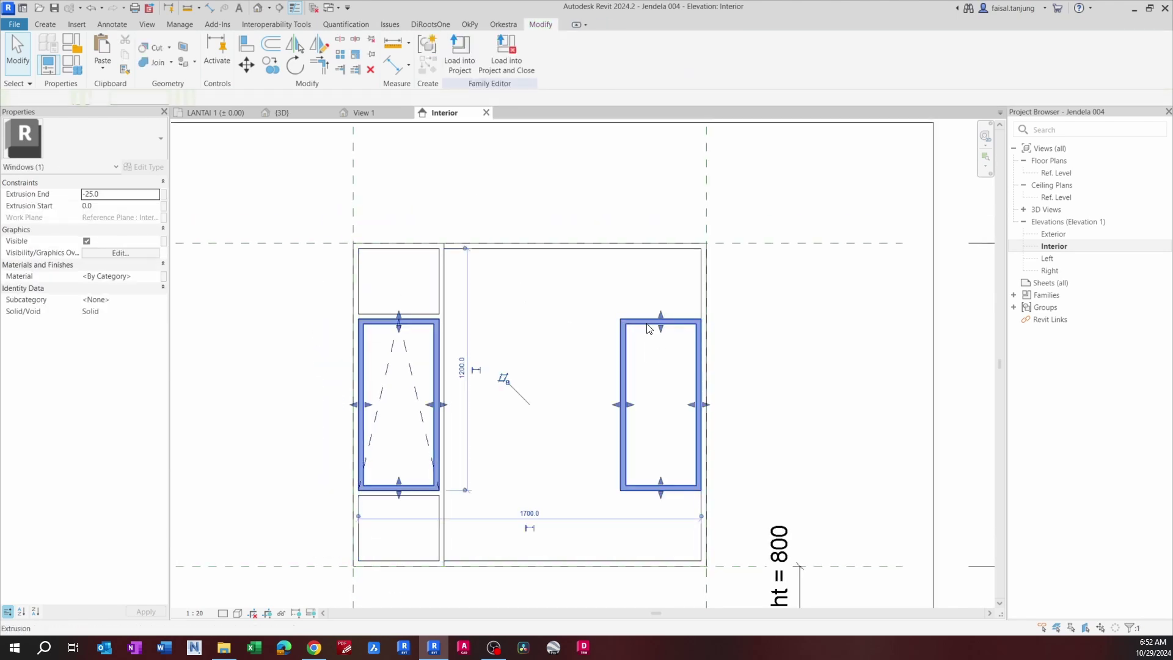
{"action": "left_click_drag", "start_coordinate": [560, 287], "coordinate": [758, 536]}
{"action": "key", "text": "Delete"}
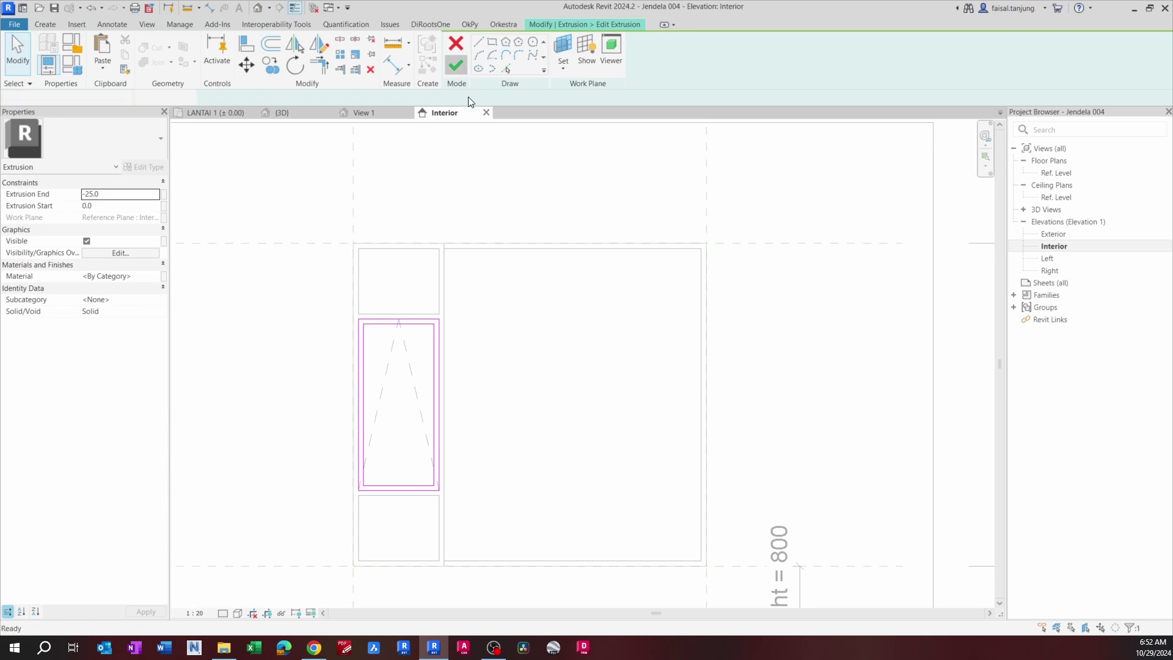
{"action": "left_click", "coordinate": [456, 64]}
{"action": "left_click", "coordinate": [584, 309]}
Step: Edit the glass extrusion's sketch, narrow it to 400 mm by moving its right edge to the left column's inner frame edge, and finish
{"action": "double_click", "coordinate": [675, 257]}
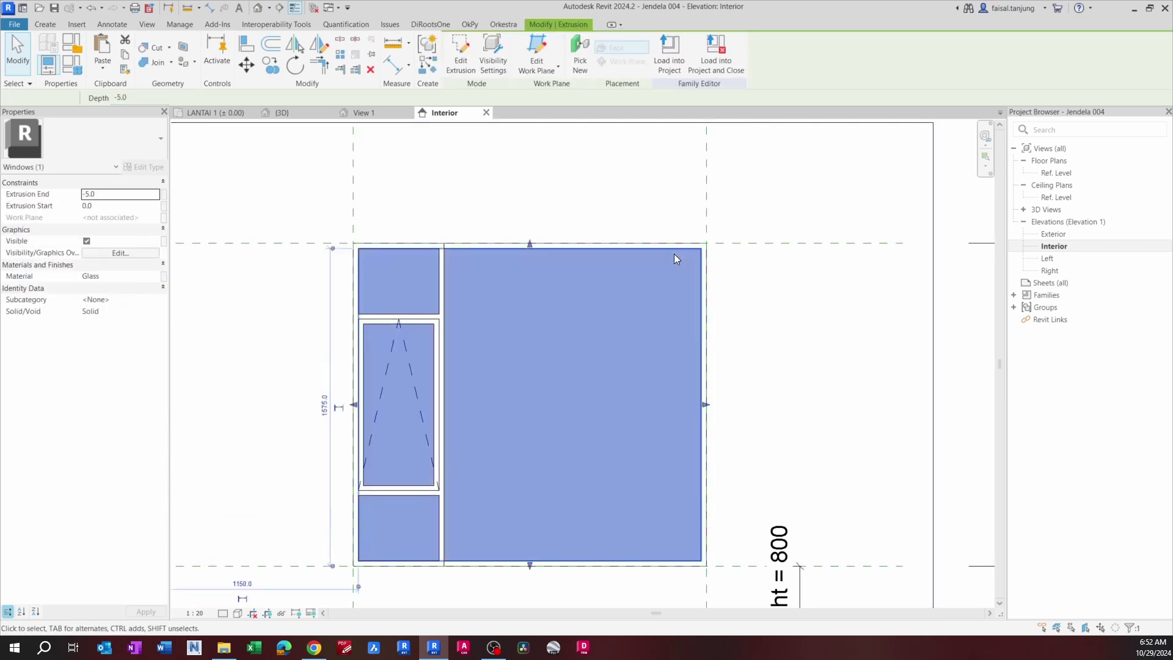
{"action": "left_click", "coordinate": [701, 409]}
{"action": "mouse_move", "coordinate": [699, 413]}
{"action": "left_mouse_down"}
{"action": "mouse_move", "coordinate": [432, 403]}
{"action": "mouse_move", "coordinate": [430, 332]}
{"action": "left_mouse_up"}
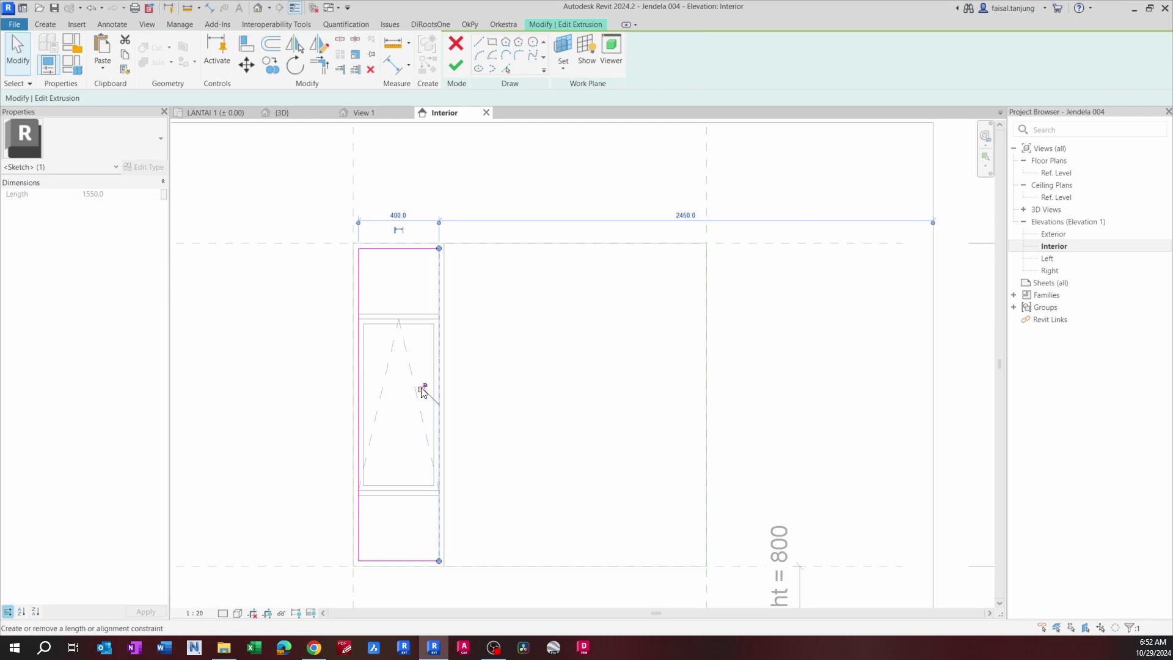
{"action": "middle_click_drag", "start_coordinate": [479, 395], "coordinate": [488, 360]}
{"action": "left_click", "coordinate": [486, 356]}
{"action": "scroll", "coordinate": [487, 357], "scroll_direction": "down", "scroll_amount": 2}
{"action": "left_click", "coordinate": [456, 69]}
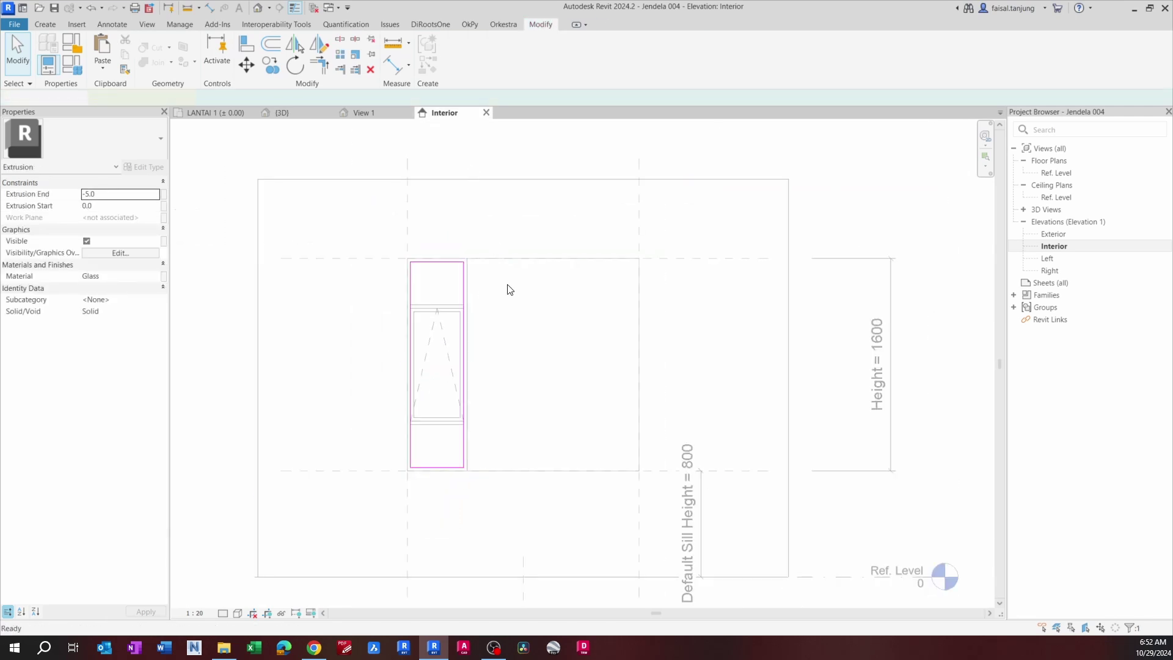
{"action": "left_click", "coordinate": [481, 307]}
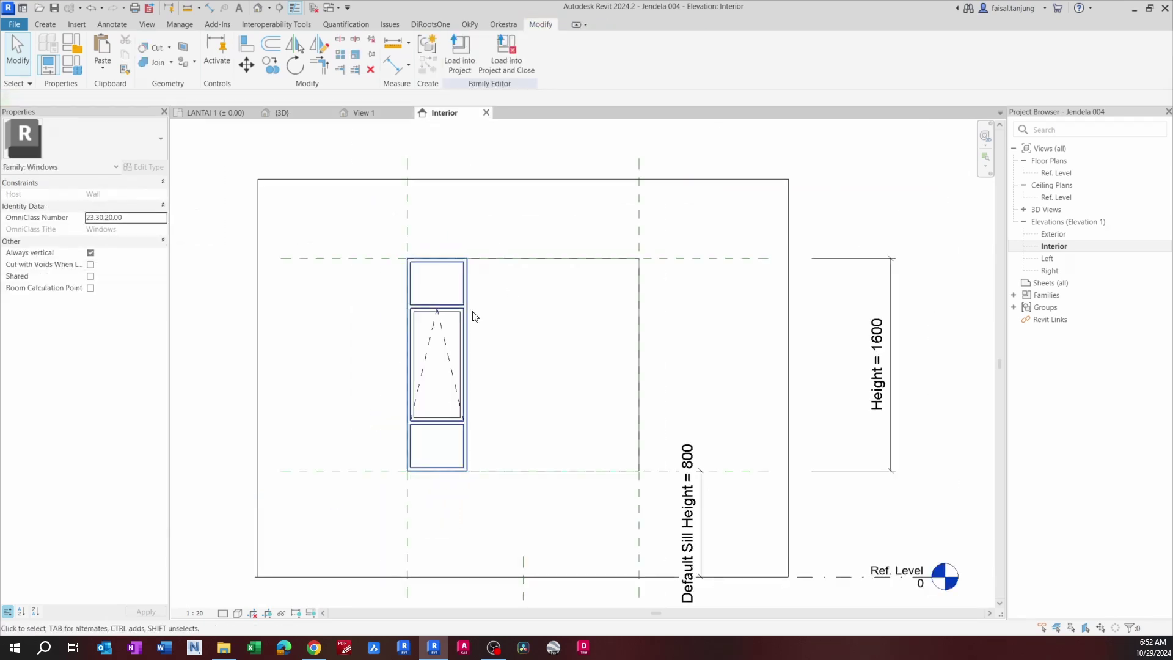
{"action": "left_click", "coordinate": [638, 301]}
{"action": "key", "text": "Escape"}
{"action": "scroll", "coordinate": [450, 466], "scroll_direction": "down", "scroll_amount": 1}
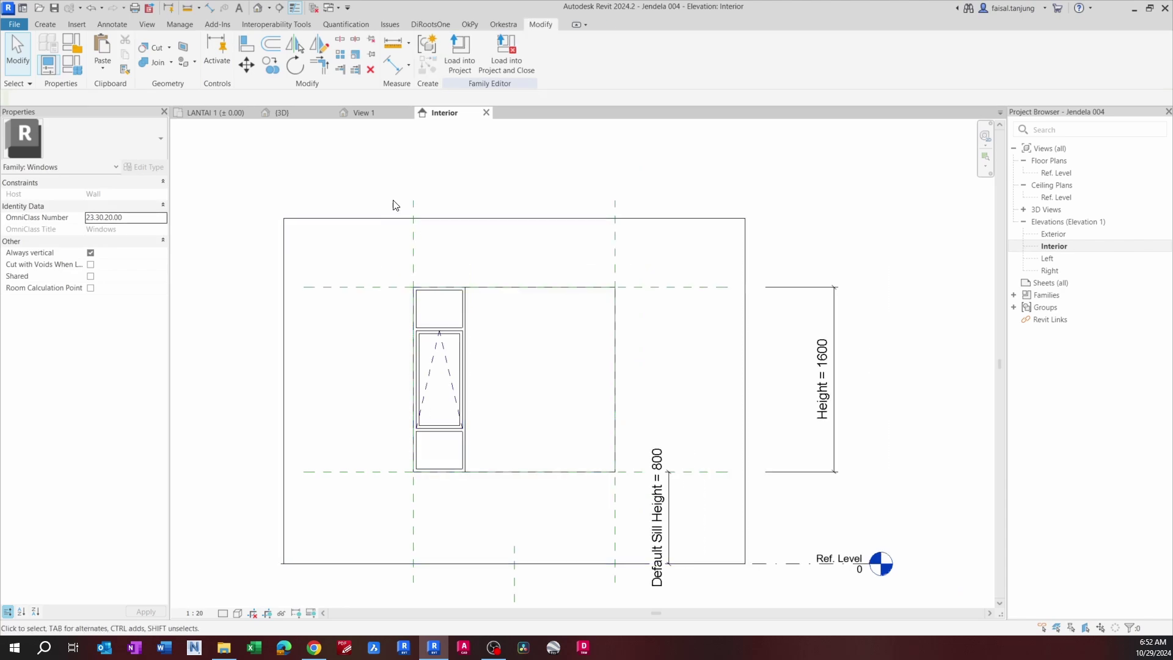
Step: Check the 600 mm wide window's dimensions in the LANTAI 1 drawing against the reduced window in the family's Interior elevation
{"action": "left_click", "coordinate": [215, 112]}
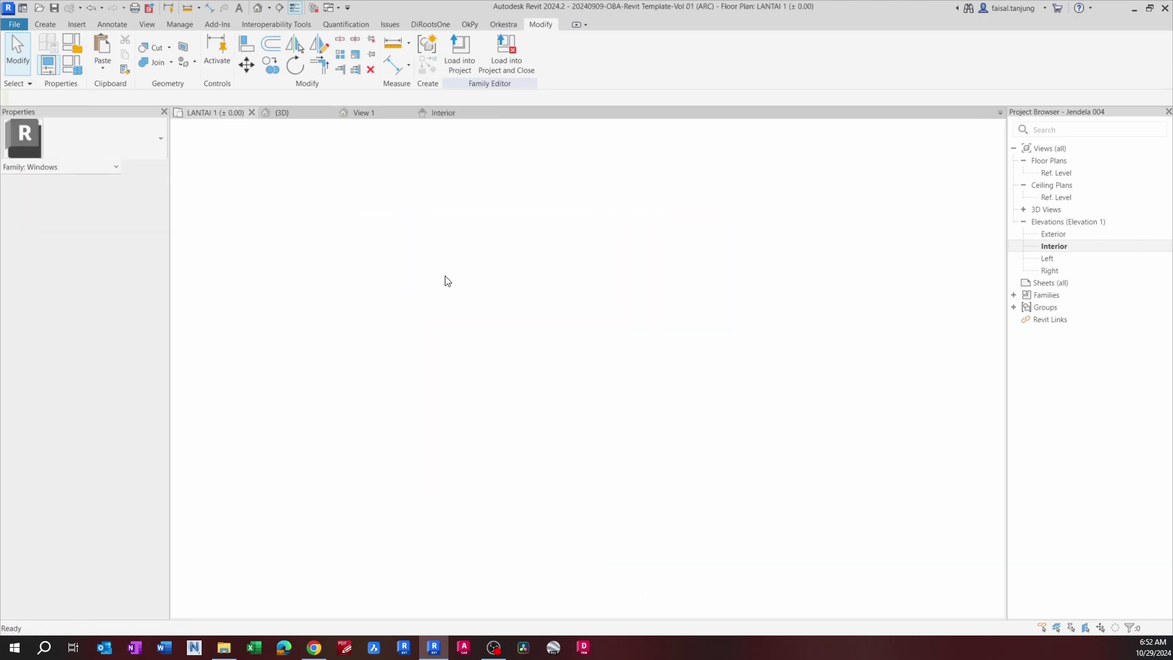
{"action": "scroll", "coordinate": [448, 210], "scroll_direction": "up", "scroll_amount": 3}
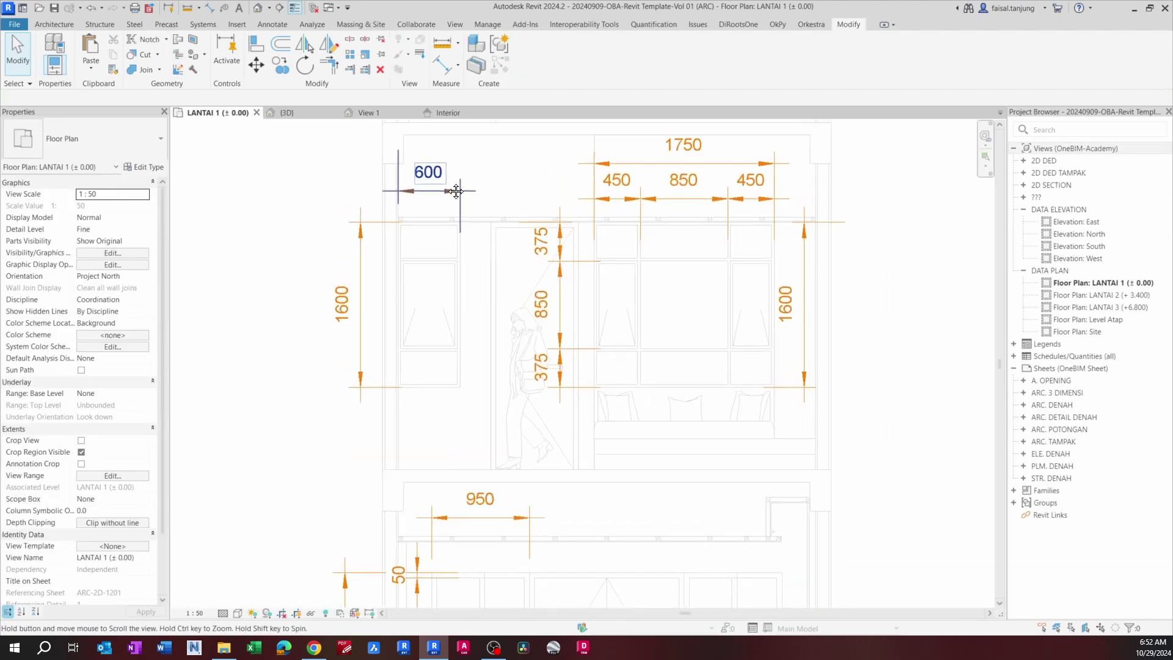
{"action": "scroll", "coordinate": [455, 210], "scroll_direction": "up", "scroll_amount": 2}
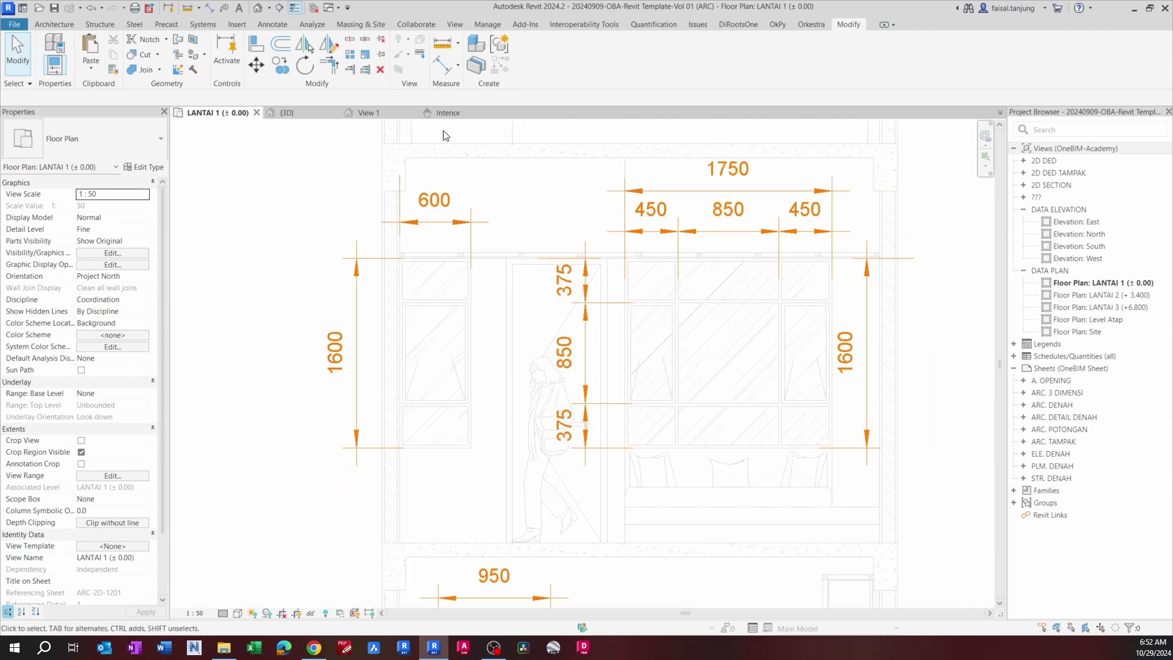
{"action": "left_click", "coordinate": [454, 116]}
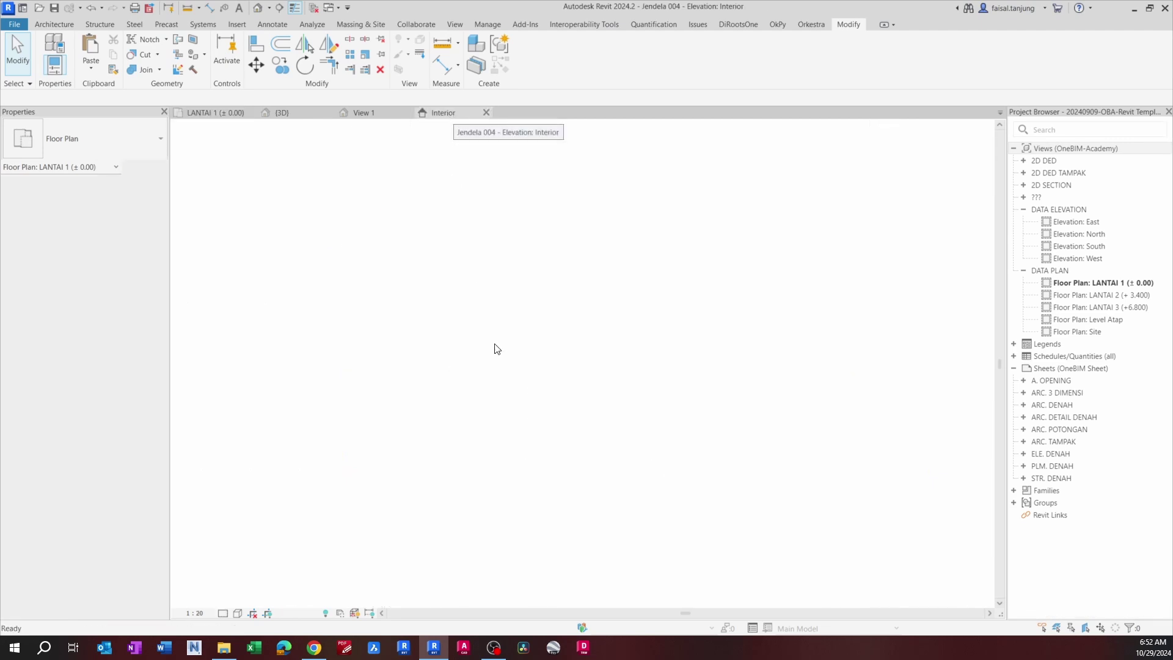
{"action": "scroll", "coordinate": [397, 357], "scroll_direction": "up", "scroll_amount": 2}
{"action": "middle_click_drag", "start_coordinate": [450, 382], "coordinate": [436, 332]}
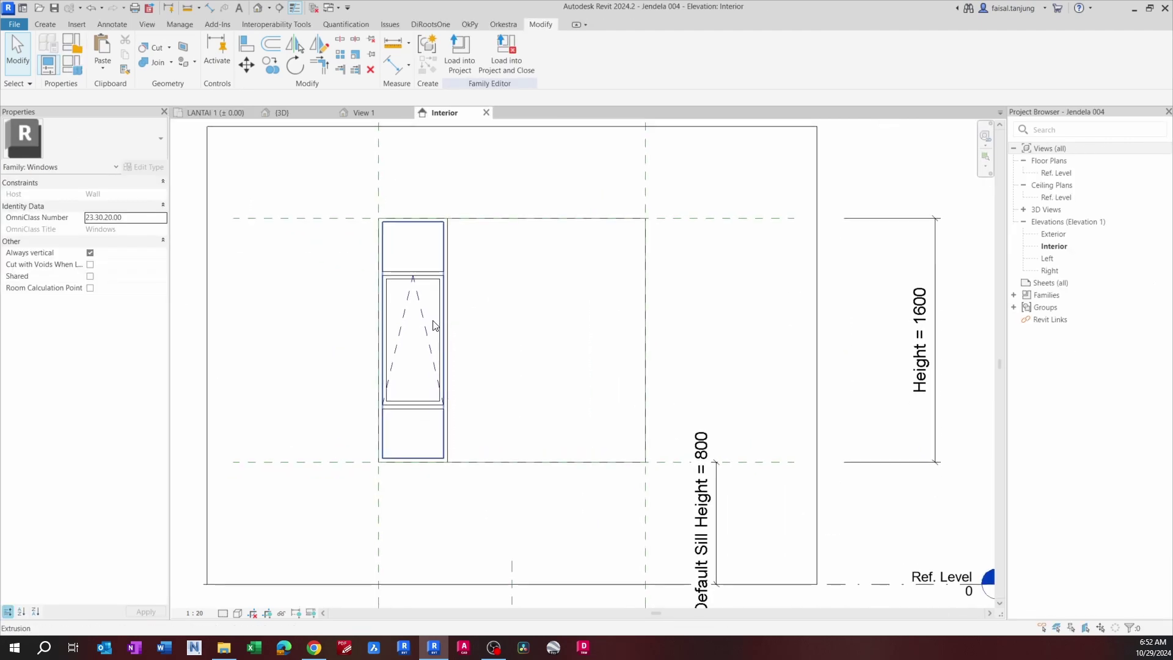
{"action": "scroll", "coordinate": [654, 413], "scroll_direction": "down", "scroll_amount": 2}
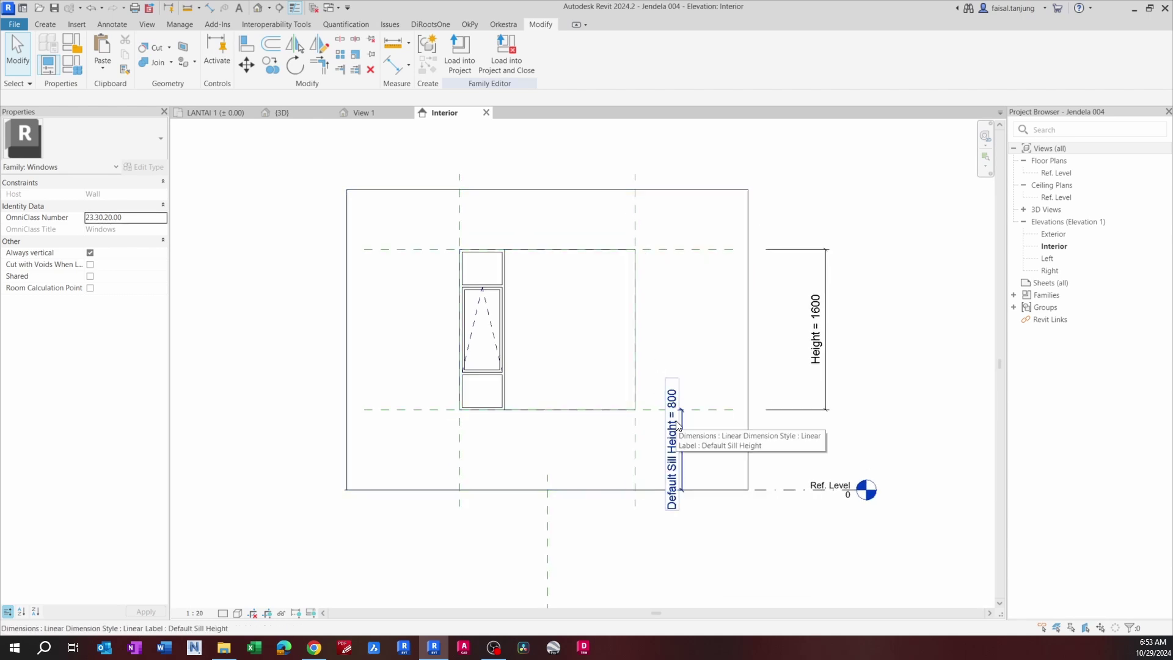
{"action": "middle_click_drag", "start_coordinate": [583, 498], "coordinate": [585, 497]}
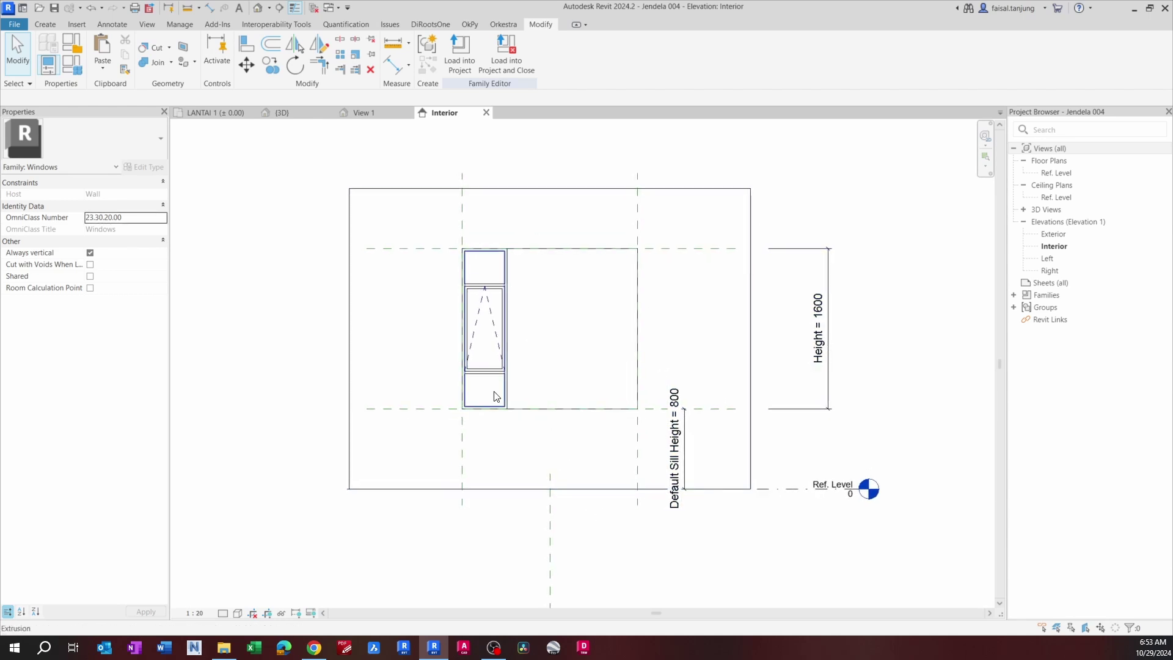
Step: Add an aligned dimension between the Left and Right reference planes above the window in the Interior elevation
{"action": "key", "text": "d"}
{"action": "key", "text": "i"}
{"action": "left_click", "coordinate": [462, 175]}
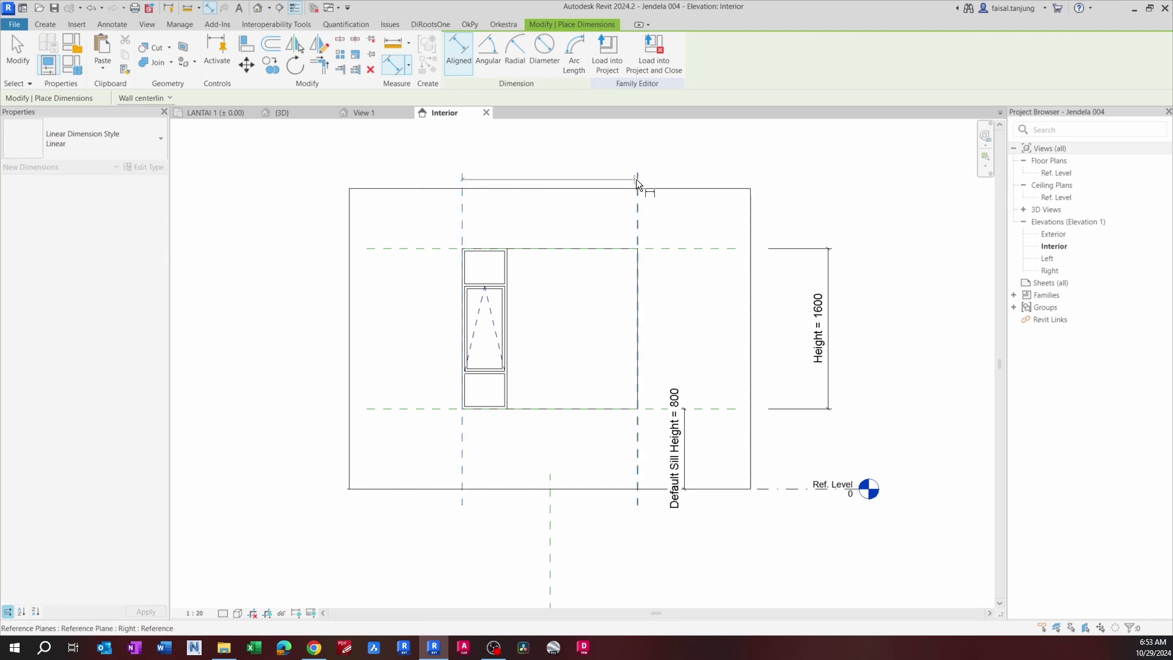
{"action": "left_click", "coordinate": [638, 178]}
{"action": "left_click", "coordinate": [661, 164]}
{"action": "key", "text": "Escape"}
{"action": "key", "text": "Escape"}
Step: Set the family's Width parameter to 600 in Family Types and accept the change
{"action": "left_click", "coordinate": [638, 184]}
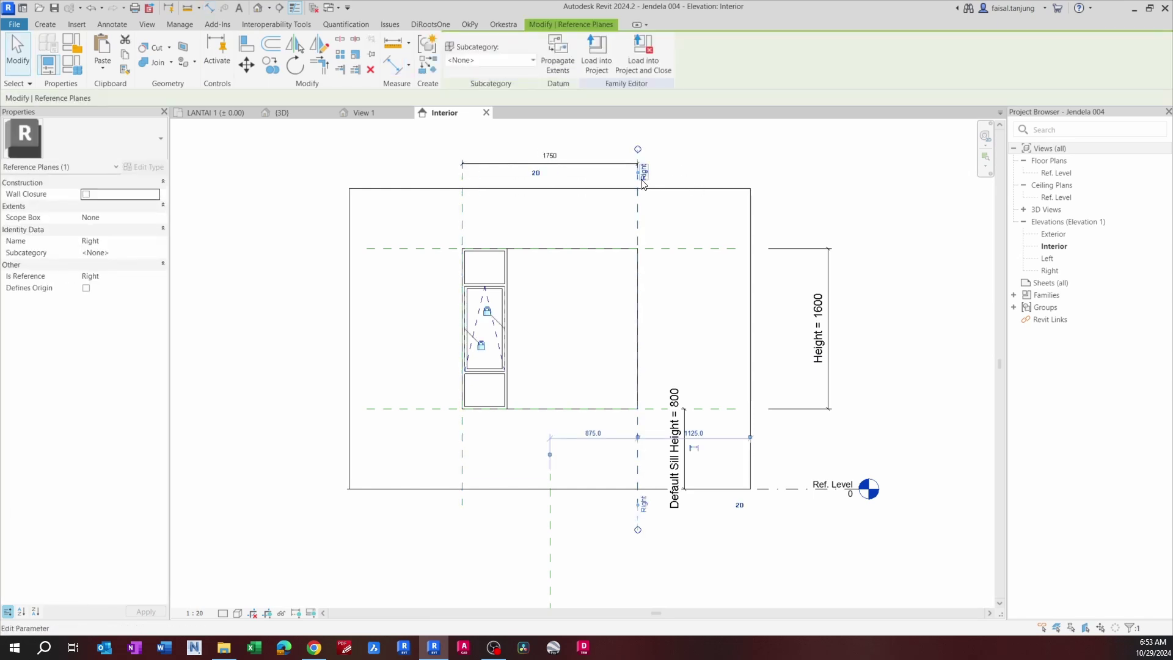
{"action": "key", "text": "Escape"}
{"action": "left_click", "coordinate": [68, 71]}
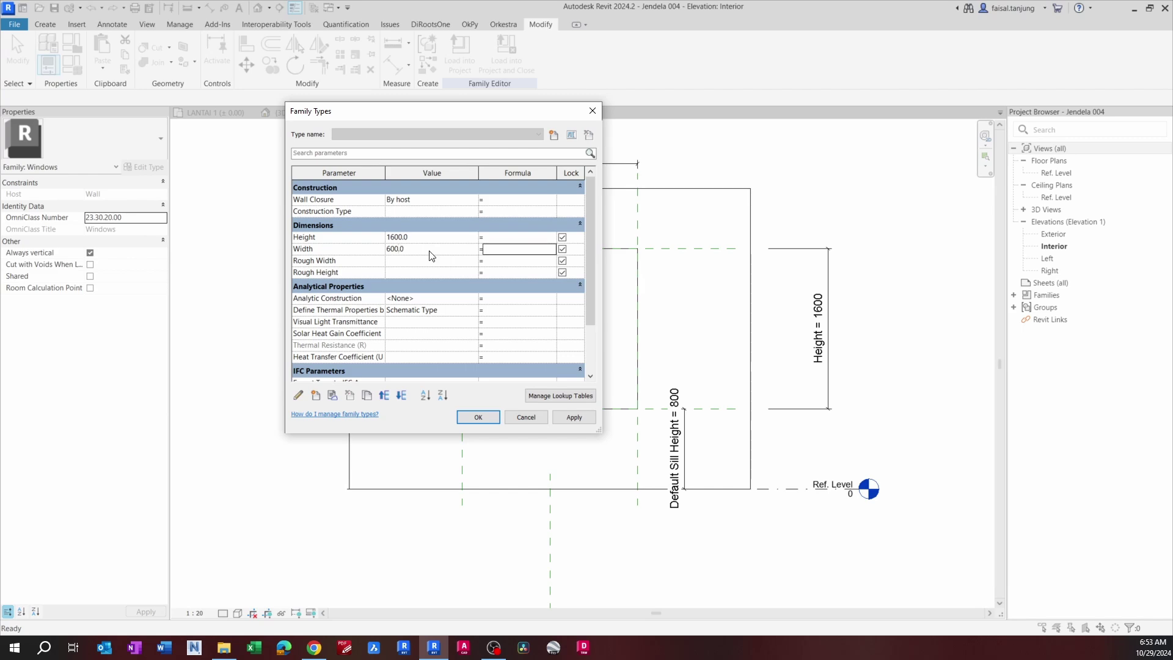
{"action": "left_click", "coordinate": [478, 417]}
Step: Edit the frame extrusion's sketch and move its right-hand vertical lines to the Right reference plane, removing the conflicting constraints
{"action": "scroll", "coordinate": [568, 271], "scroll_direction": "up", "scroll_amount": 5}
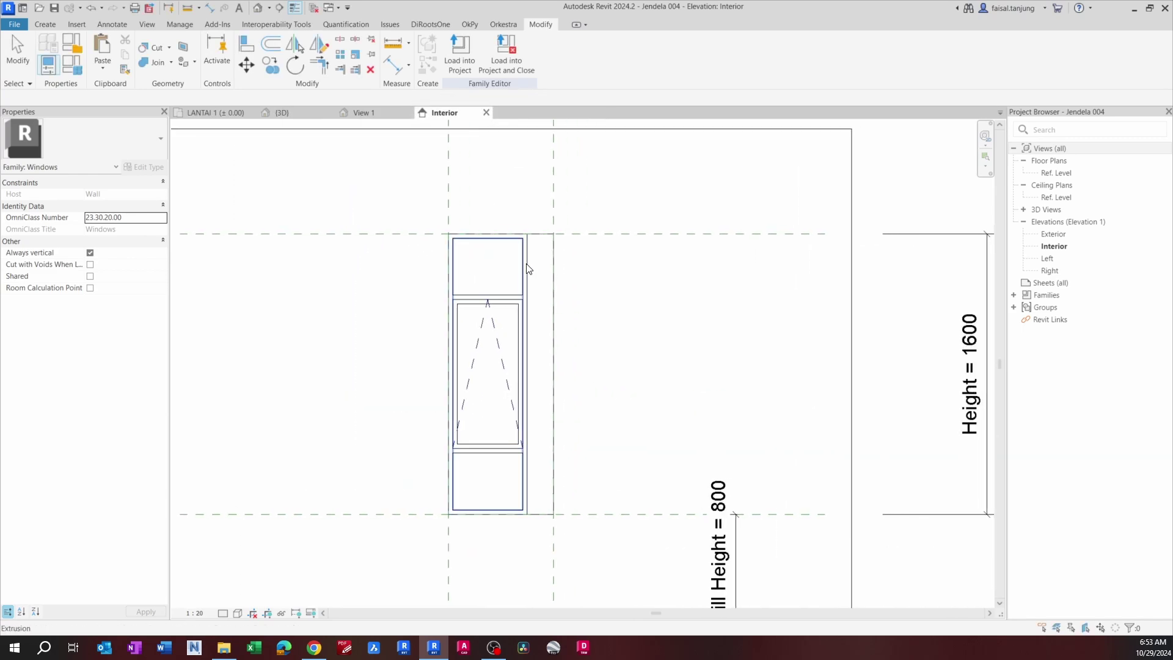
{"action": "left_click", "coordinate": [529, 266]}
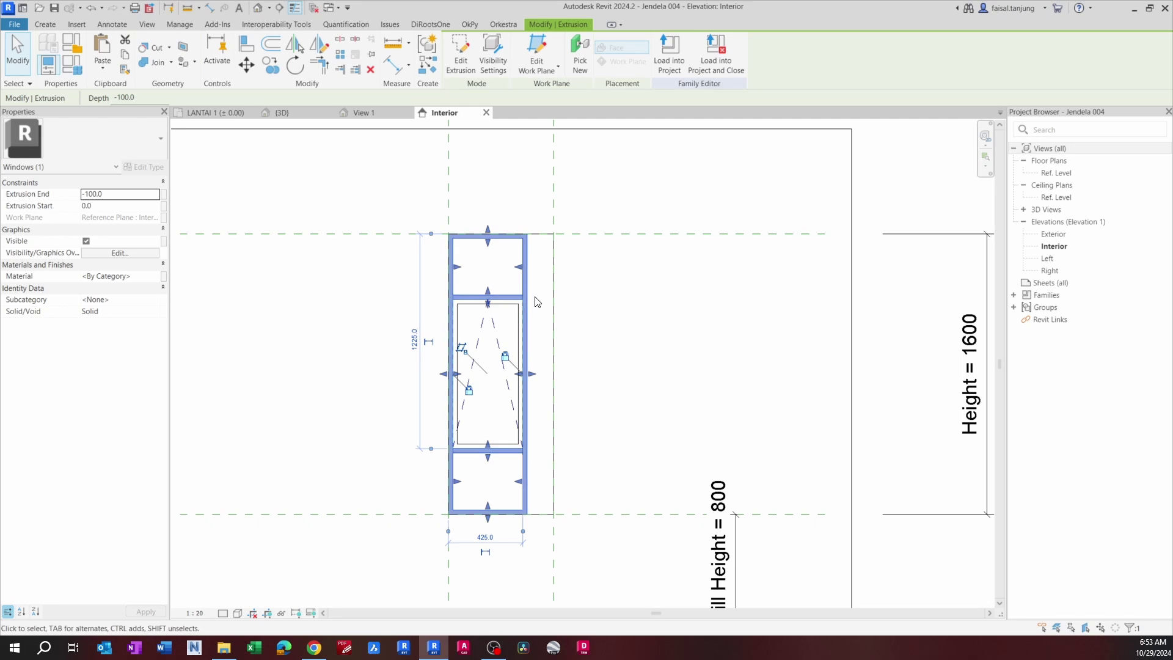
{"action": "left_click", "coordinate": [462, 61]}
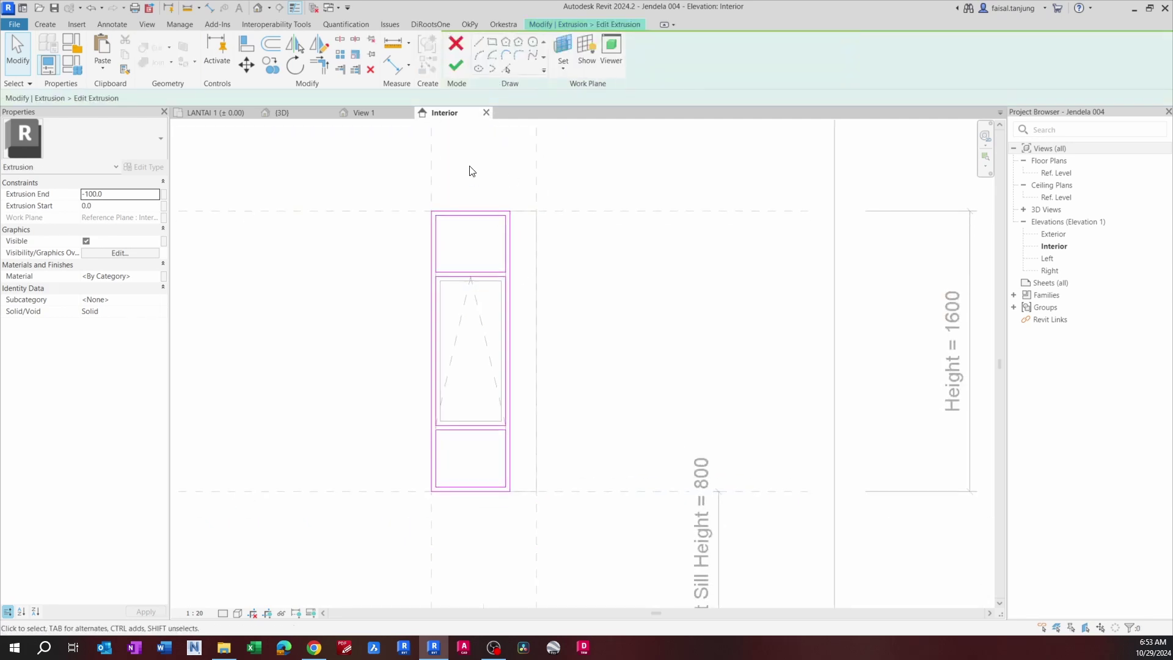
{"action": "mouse_move", "coordinate": [471, 170]}
{"action": "left_mouse_down"}
{"action": "mouse_move", "coordinate": [538, 506]}
{"action": "mouse_move", "coordinate": [519, 477]}
{"action": "left_mouse_up"}
{"action": "scroll", "coordinate": [519, 476], "scroll_direction": "up", "scroll_amount": 1}
{"action": "mouse_move", "coordinate": [519, 477]}
{"action": "middle_mouse_down"}
{"action": "mouse_move", "coordinate": [469, 390]}
{"action": "mouse_move", "coordinate": [474, 377]}
{"action": "middle_mouse_up"}
{"action": "key", "text": "m"}
{"action": "key", "text": "v"}
{"action": "scroll", "coordinate": [474, 408], "scroll_direction": "up", "scroll_amount": 2}
{"action": "scroll", "coordinate": [455, 384], "scroll_direction": "up", "scroll_amount": 3}
{"action": "left_click", "coordinate": [447, 391]}
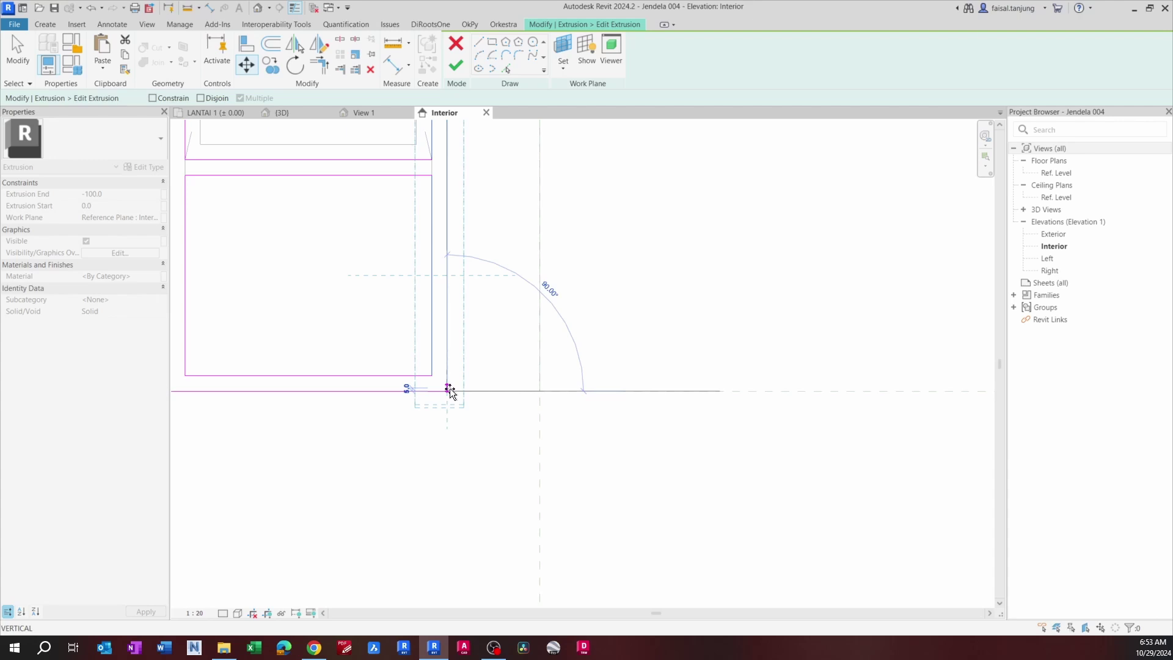
{"action": "left_click", "coordinate": [540, 392]}
{"action": "scroll", "coordinate": [540, 391], "scroll_direction": "down", "scroll_amount": 5}
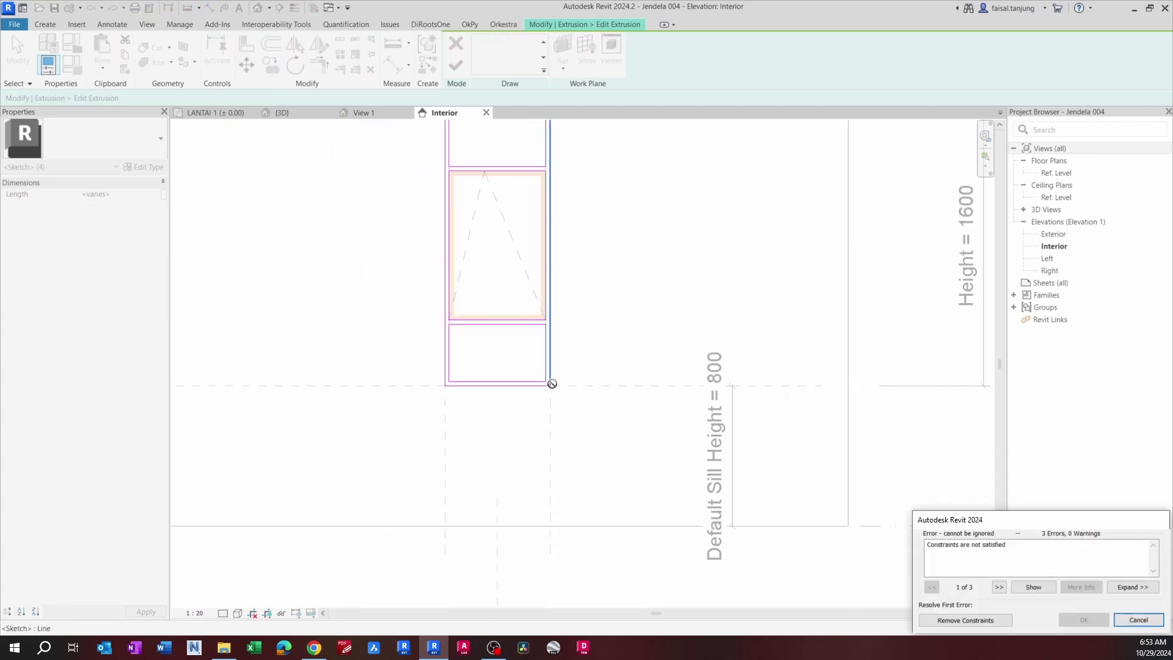
{"action": "left_click", "coordinate": [948, 619]}
Step: Align the frame sketch's outer right edge with the Right reference plane and lock the alignment
{"action": "middle_click_drag", "start_coordinate": [621, 320], "coordinate": [620, 389]}
{"action": "scroll", "coordinate": [555, 246], "scroll_direction": "up", "scroll_amount": 4}
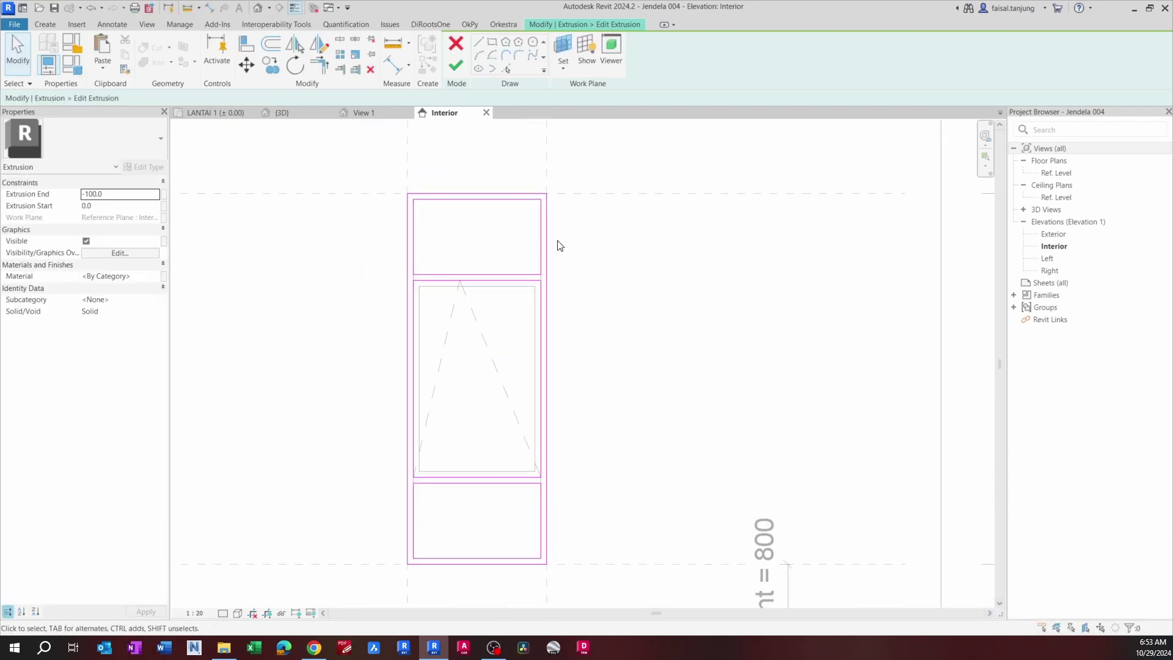
{"action": "middle_click_drag", "start_coordinate": [561, 219], "coordinate": [572, 315]}
{"action": "scroll", "coordinate": [572, 317], "scroll_direction": "down", "scroll_amount": 3}
{"action": "key", "text": "a"}
{"action": "key", "text": "l"}
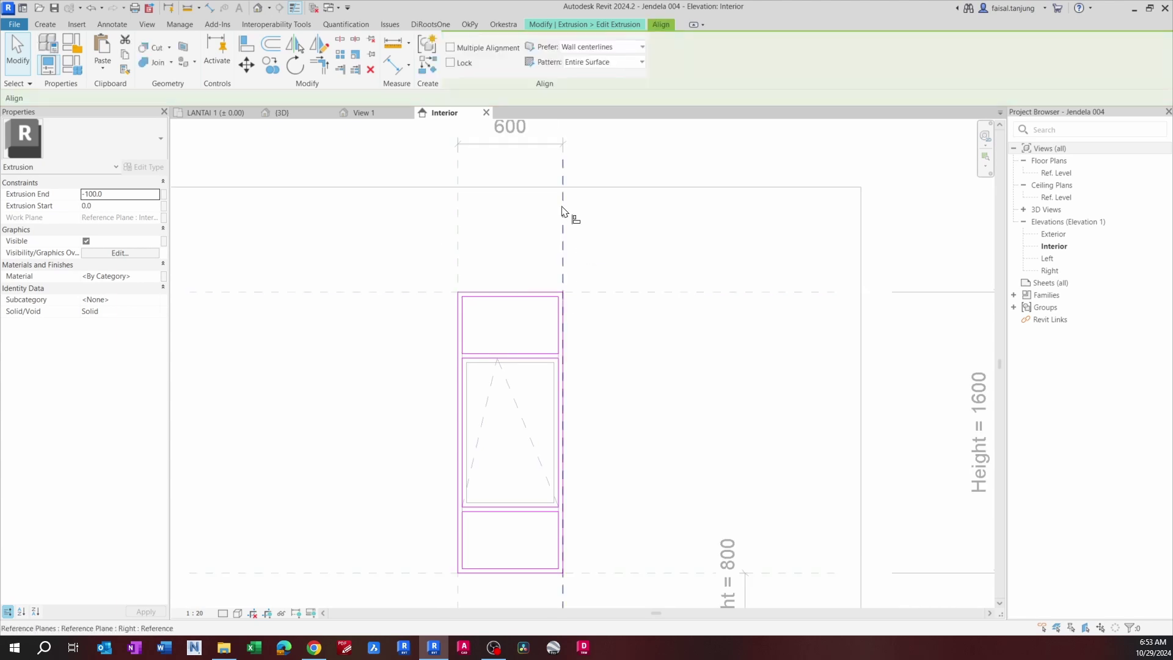
{"action": "key", "text": "Escape"}
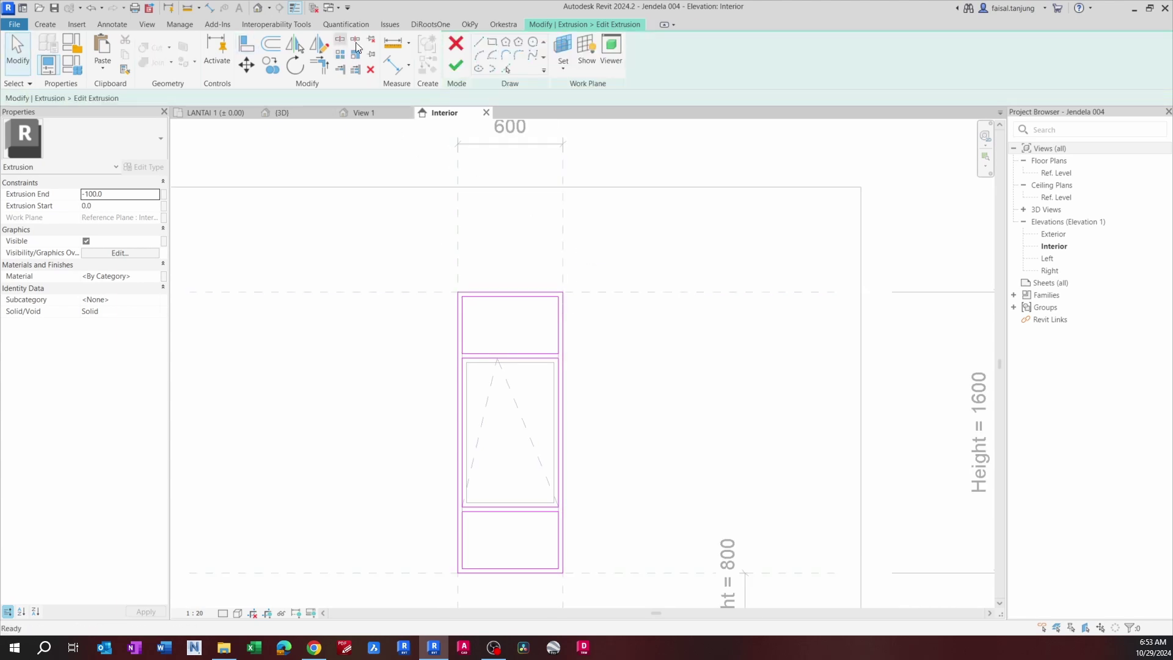
{"action": "left_click", "coordinate": [245, 43]}
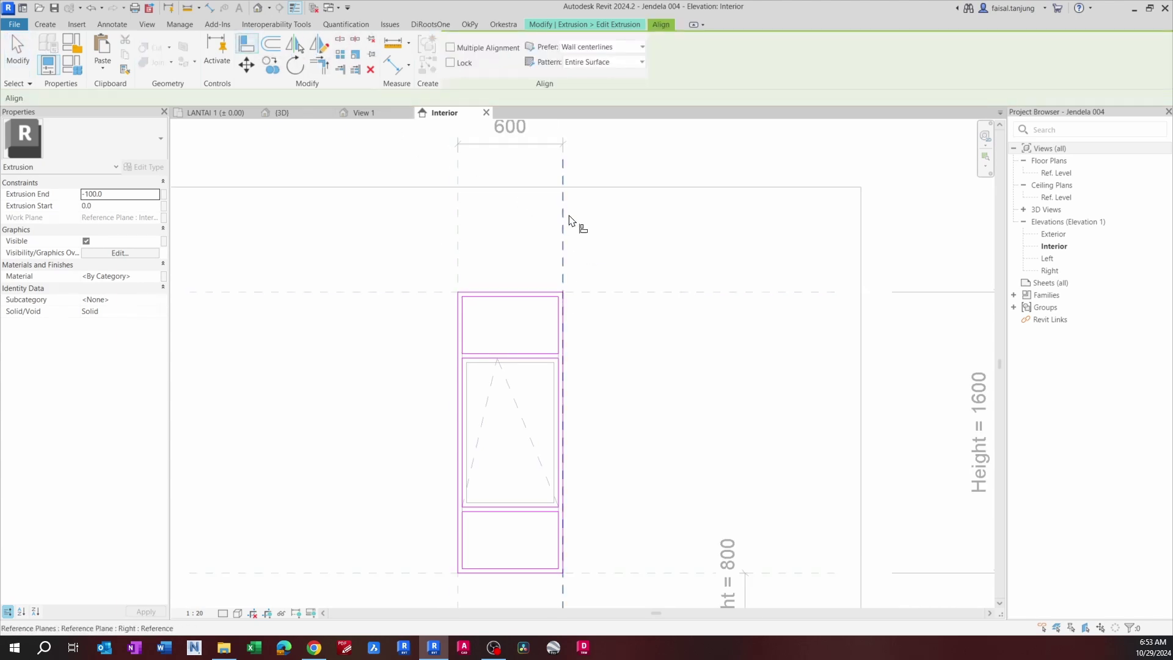
{"action": "scroll", "coordinate": [583, 360], "scroll_direction": "up", "scroll_amount": 3}
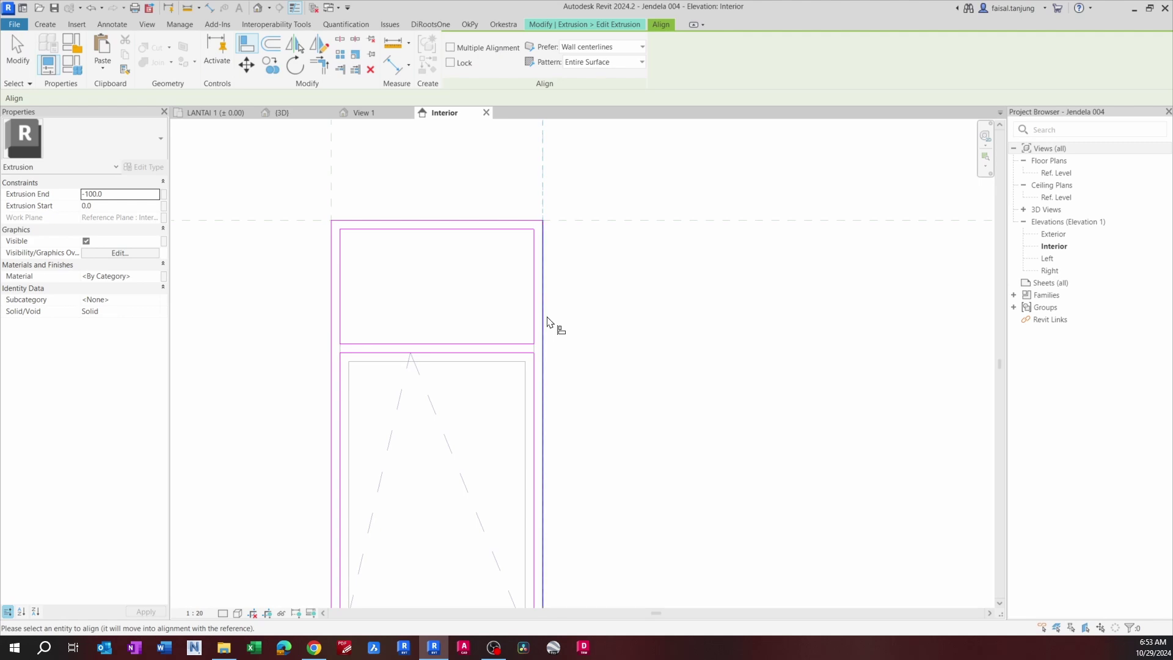
{"action": "middle_click_drag", "start_coordinate": [562, 358], "coordinate": [584, 309]}
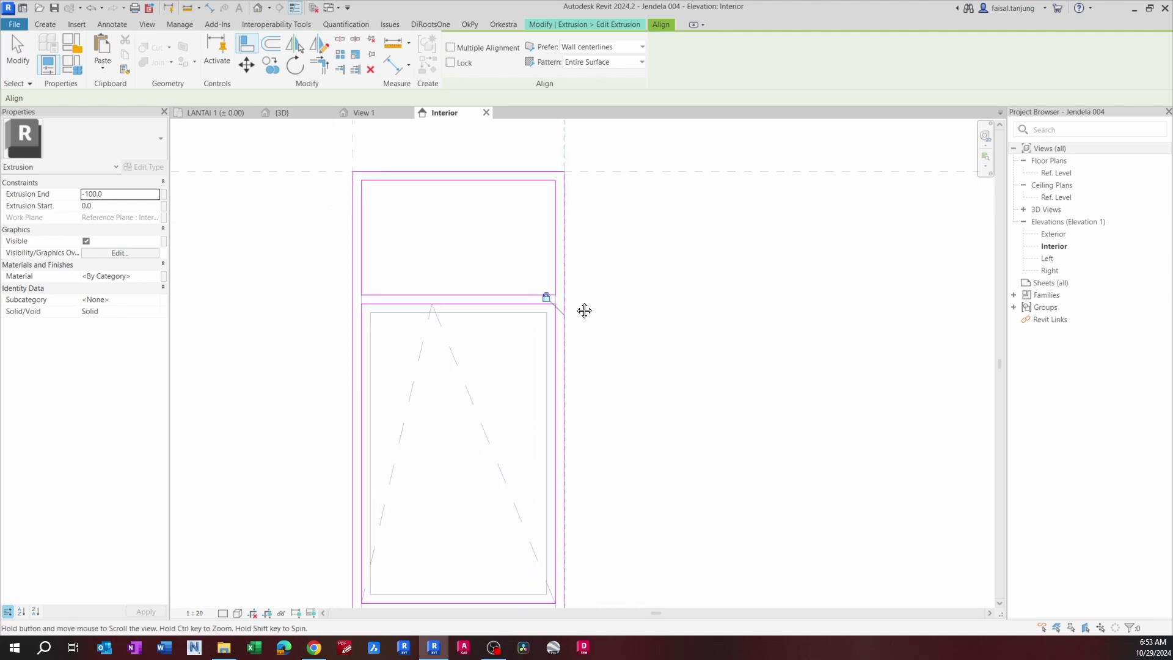
{"action": "key", "text": "Escape"}
Step: Check the constraints on the upper opening's right inner edge and finish the frame sketch
{"action": "left_click", "coordinate": [555, 249]}
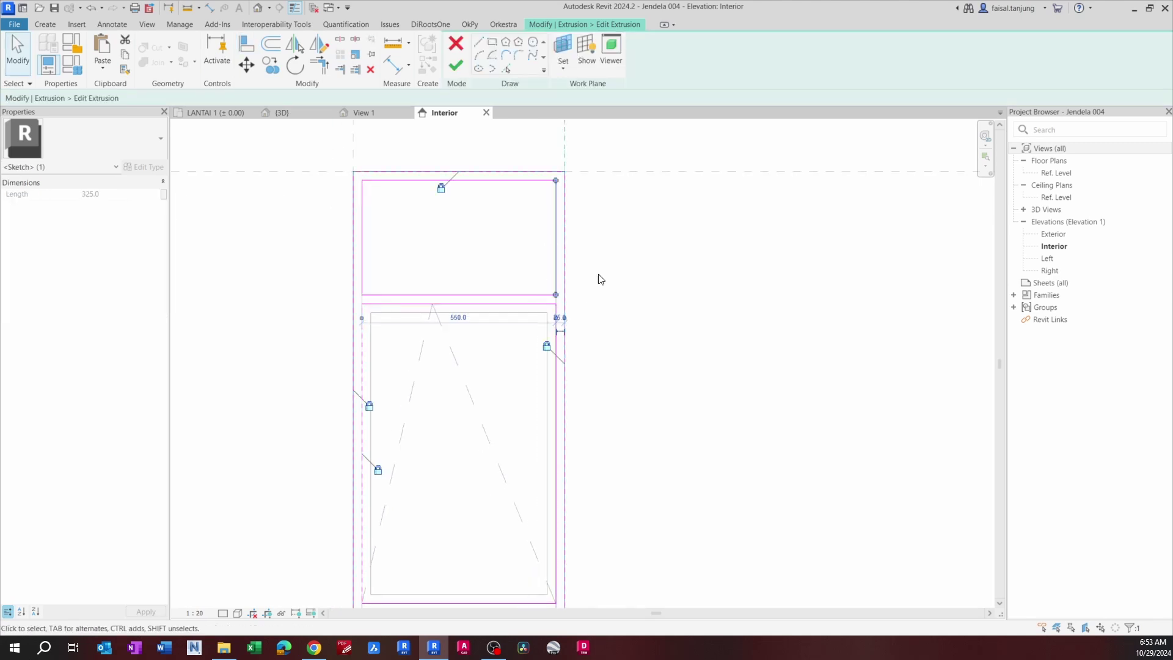
{"action": "scroll", "coordinate": [607, 354], "scroll_direction": "down", "scroll_amount": 1}
{"action": "mouse_move", "coordinate": [611, 363]}
{"action": "middle_mouse_down"}
{"action": "mouse_move", "coordinate": [604, 340]}
{"action": "mouse_move", "coordinate": [578, 331]}
{"action": "middle_mouse_up"}
{"action": "key", "text": "Escape"}
{"action": "scroll", "coordinate": [561, 300], "scroll_direction": "down", "scroll_amount": 1}
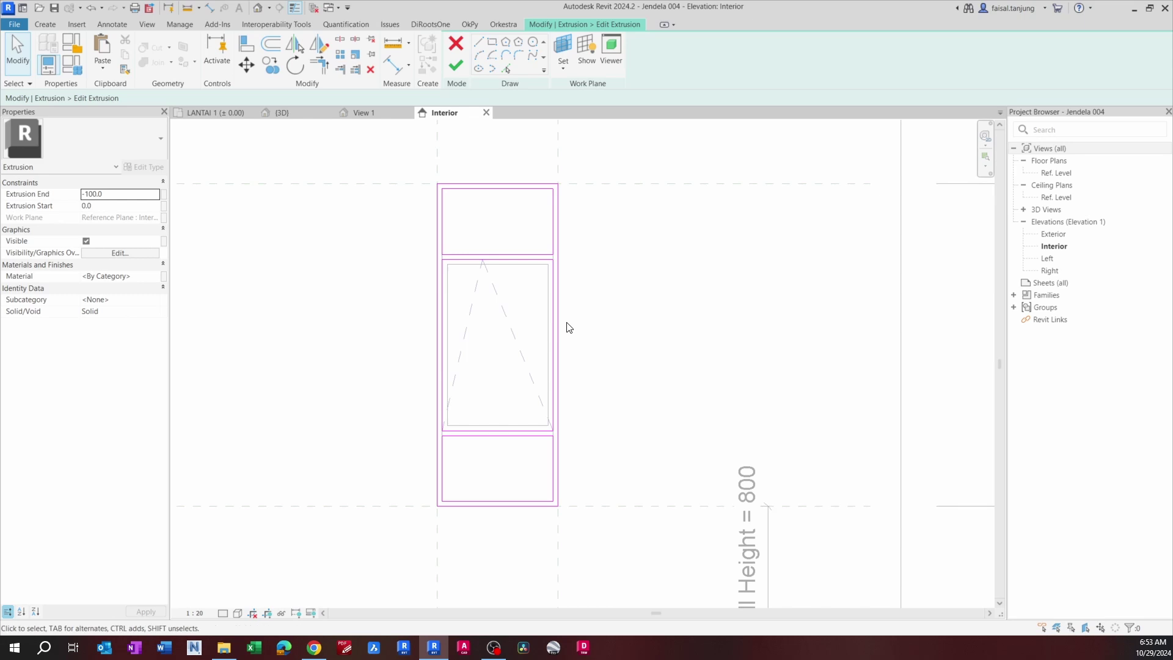
{"action": "middle_click_drag", "start_coordinate": [522, 444], "coordinate": [506, 450]}
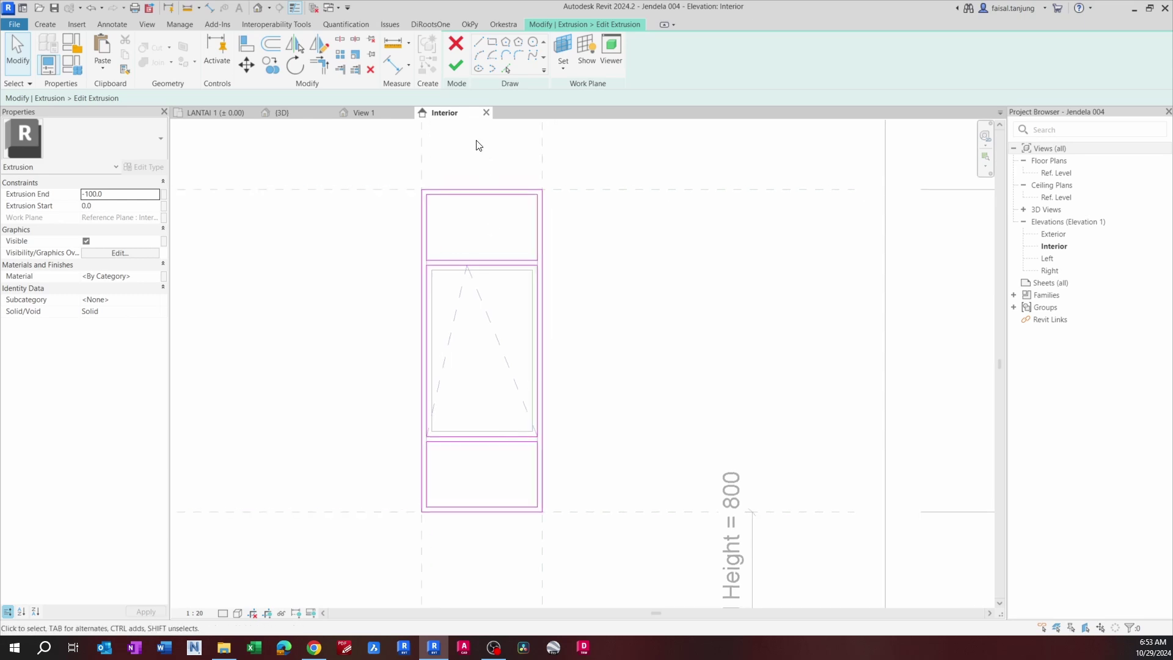
{"action": "left_click", "coordinate": [456, 68]}
Step: Select the glass extrusion to check its extent within the widened frame
{"action": "left_click", "coordinate": [556, 257]}
{"action": "left_click", "coordinate": [493, 236]}
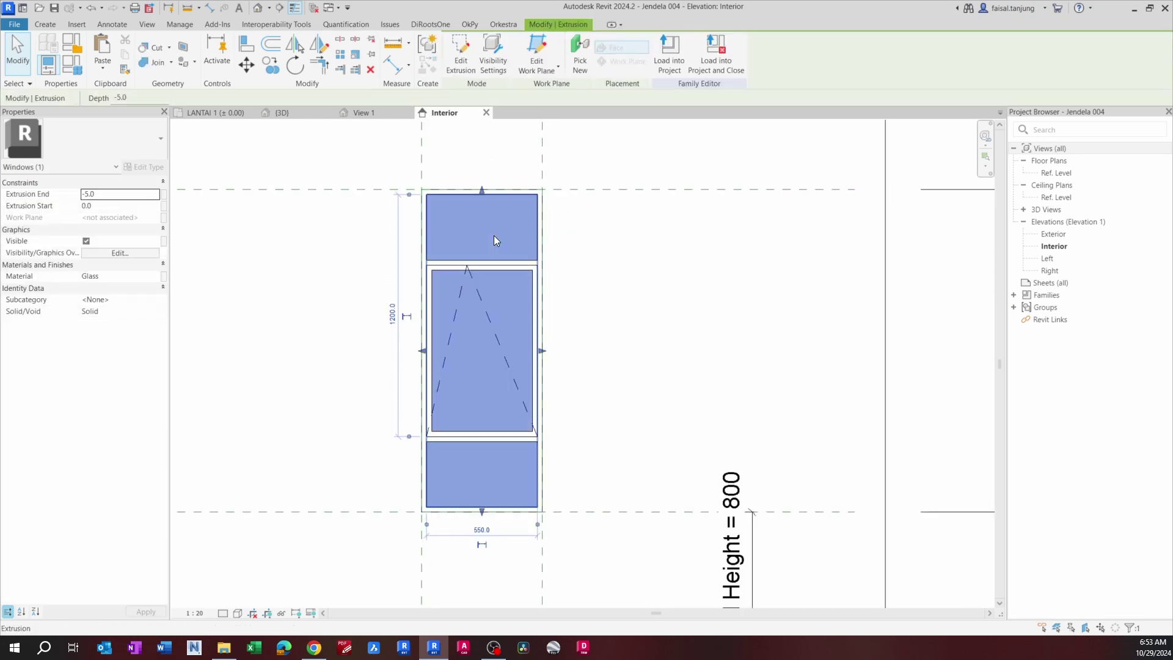
{"action": "left_click", "coordinate": [587, 313]}
Step: Move the apex of the dashed opening lines to the middle of the sash's top edge
{"action": "middle_click_drag", "start_coordinate": [588, 312], "coordinate": [544, 326]}
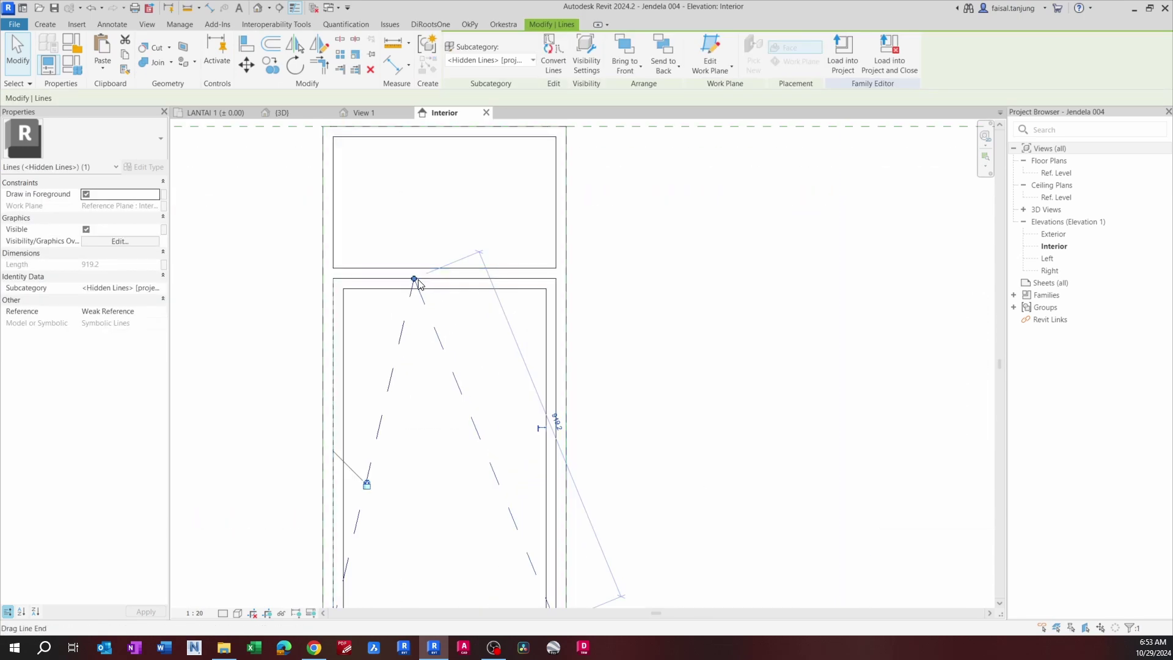
{"action": "left_click_drag", "start_coordinate": [414, 278], "coordinate": [444, 279]}
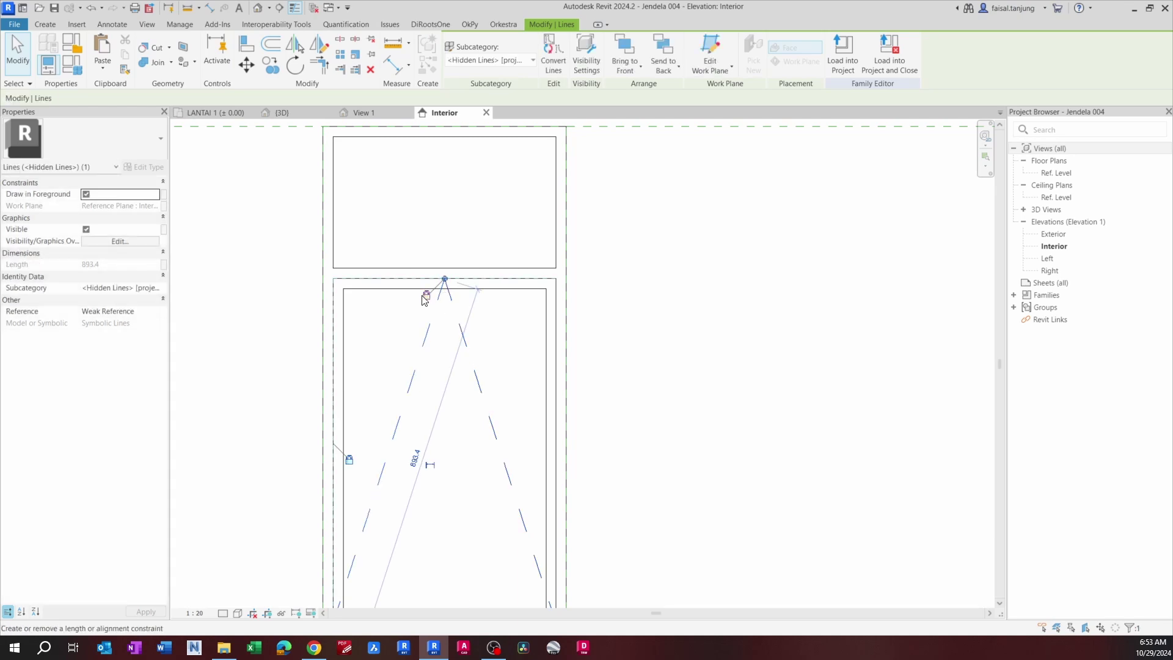
{"action": "scroll", "coordinate": [426, 299], "scroll_direction": "down", "scroll_amount": 6}
{"action": "key", "text": "Escape"}
{"action": "left_click", "coordinate": [496, 314]}
{"action": "scroll", "coordinate": [495, 315], "scroll_direction": "up", "scroll_amount": 1}
{"action": "key", "text": "Escape"}
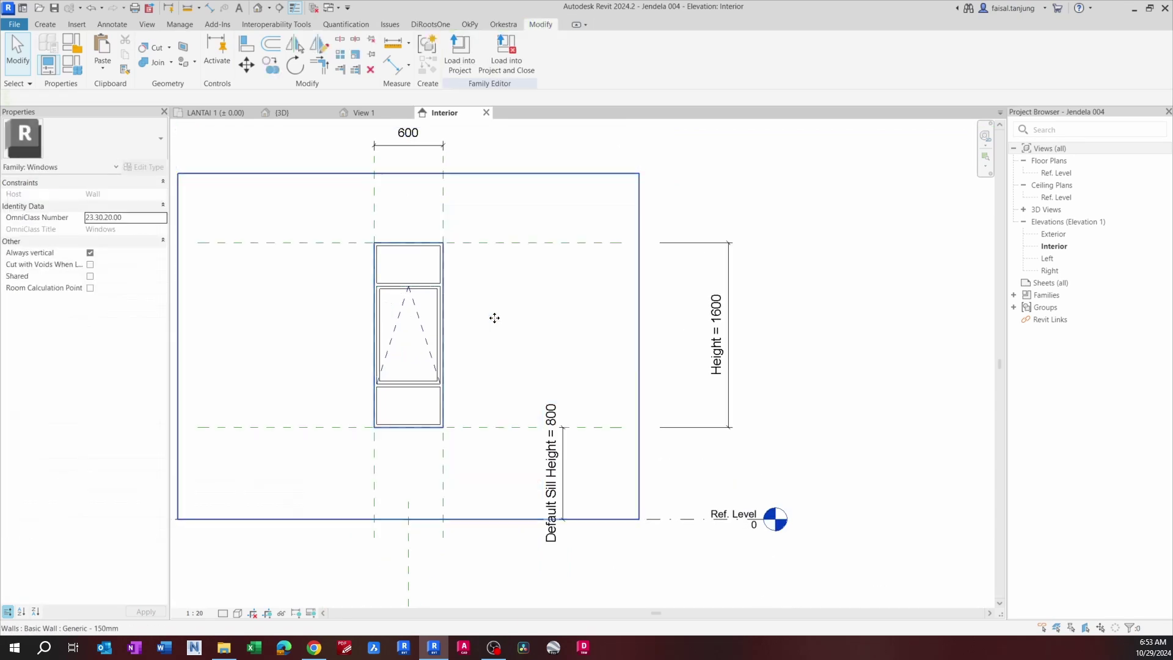
Step: Flex the family's Width to 800 in Family Types, apply it, and set it back to 600
{"action": "middle_click_drag", "start_coordinate": [492, 310], "coordinate": [573, 314]}
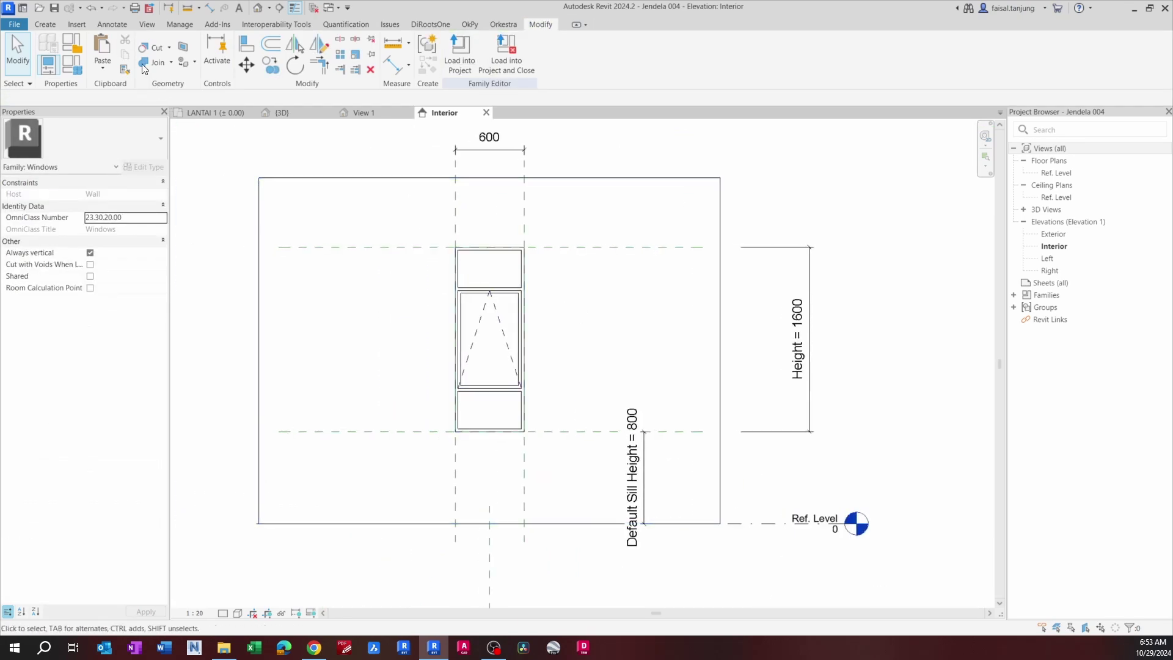
{"action": "left_click", "coordinate": [67, 71]}
{"action": "left_click_drag", "start_coordinate": [488, 119], "coordinate": [251, 83]}
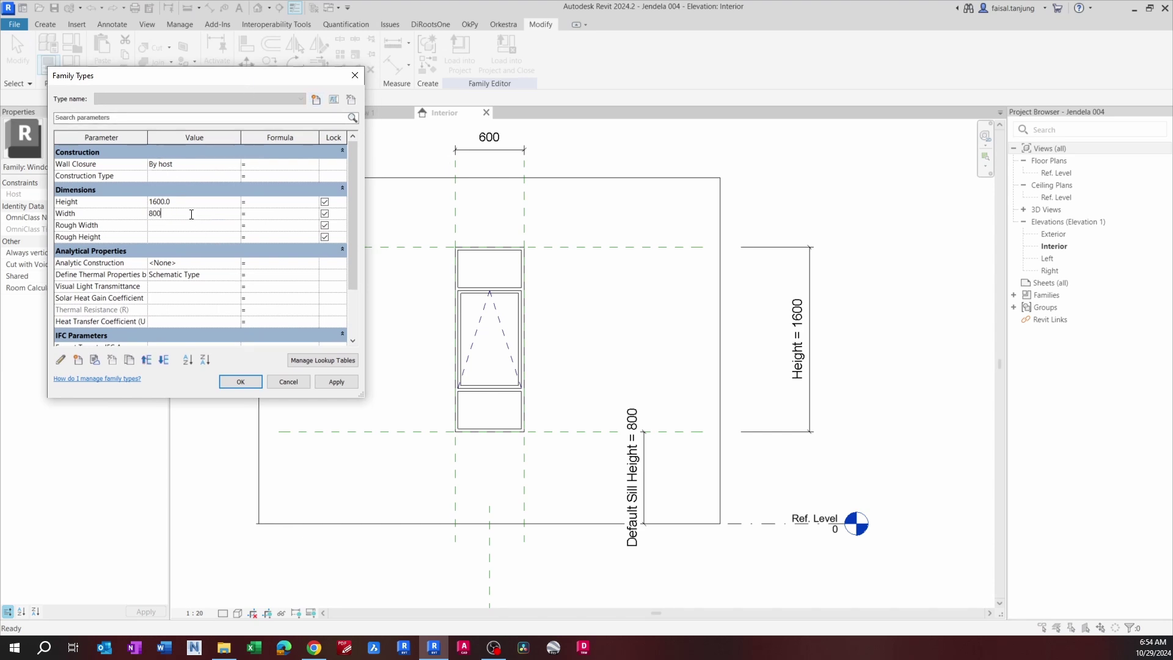
{"action": "left_click", "coordinate": [330, 382]}
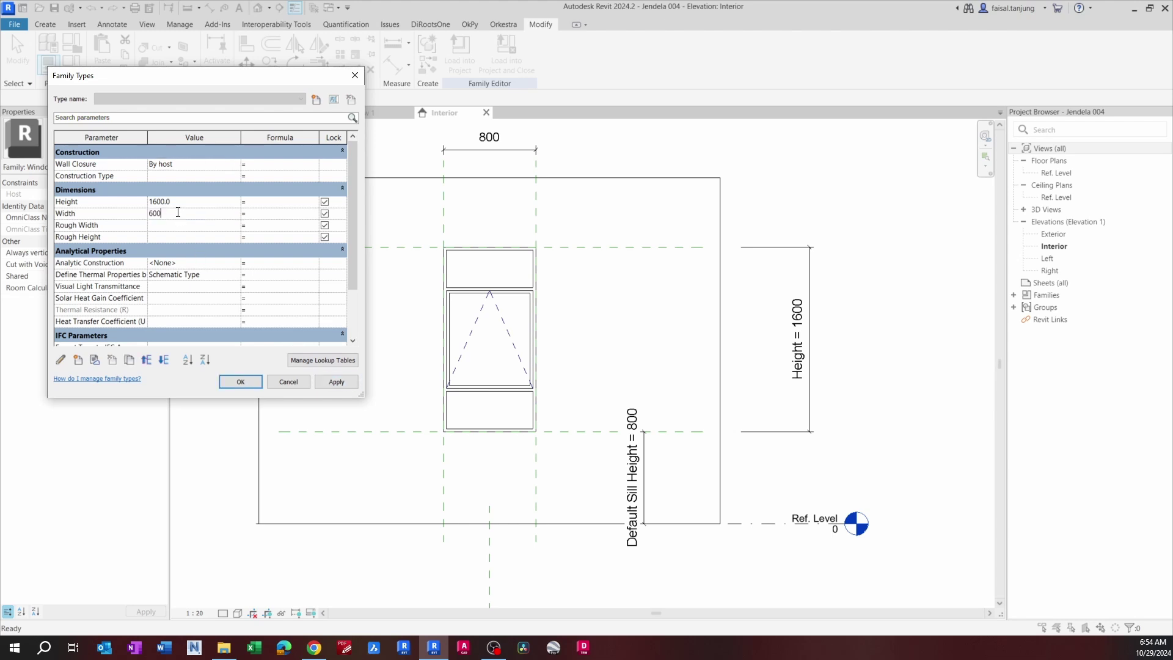
{"action": "left_click", "coordinate": [334, 382]}
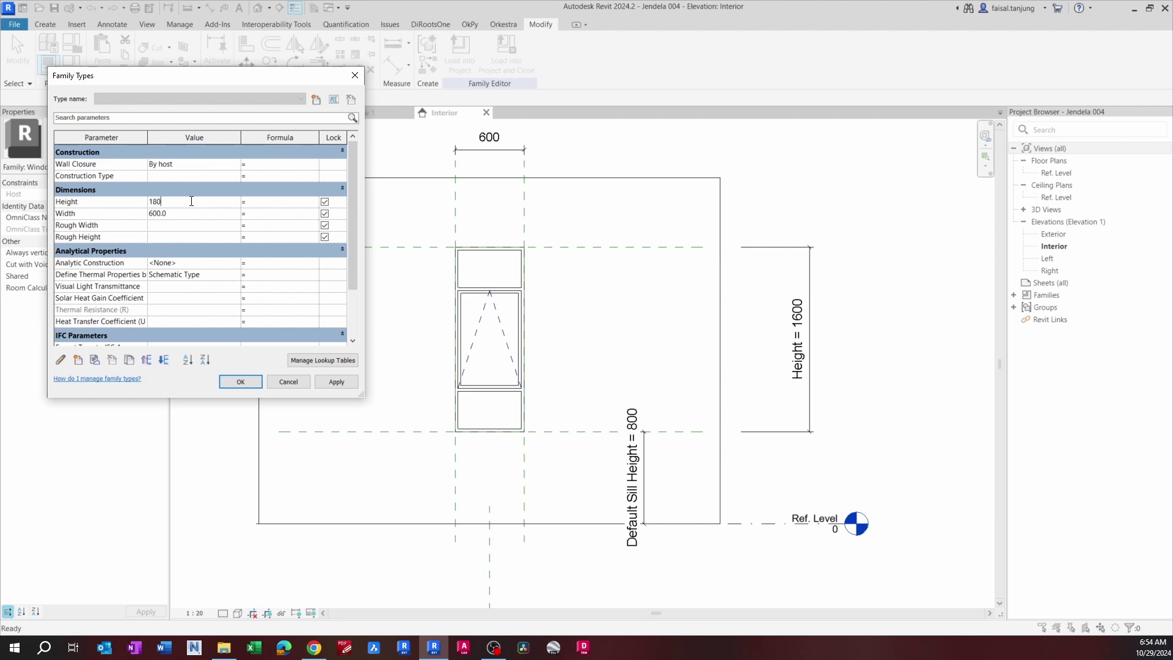
Step: Flex the family's Height to 1800, apply it, then restore it to 1600 and close Family Types
{"action": "left_click", "coordinate": [333, 381]}
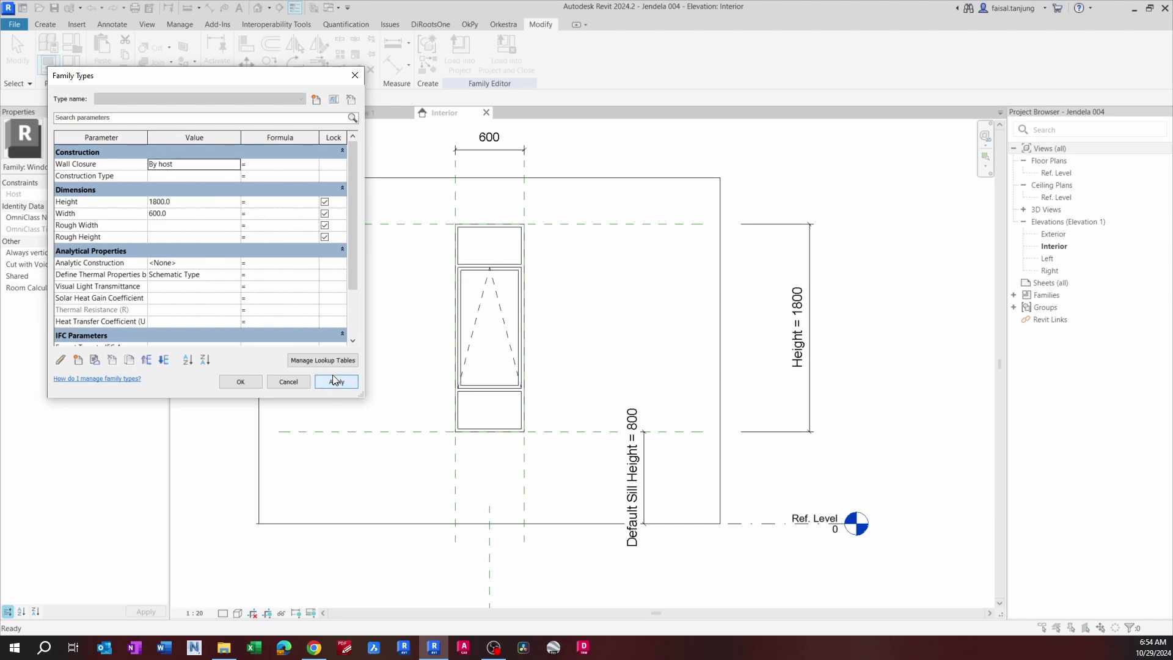
{"action": "left_click", "coordinate": [186, 202]}
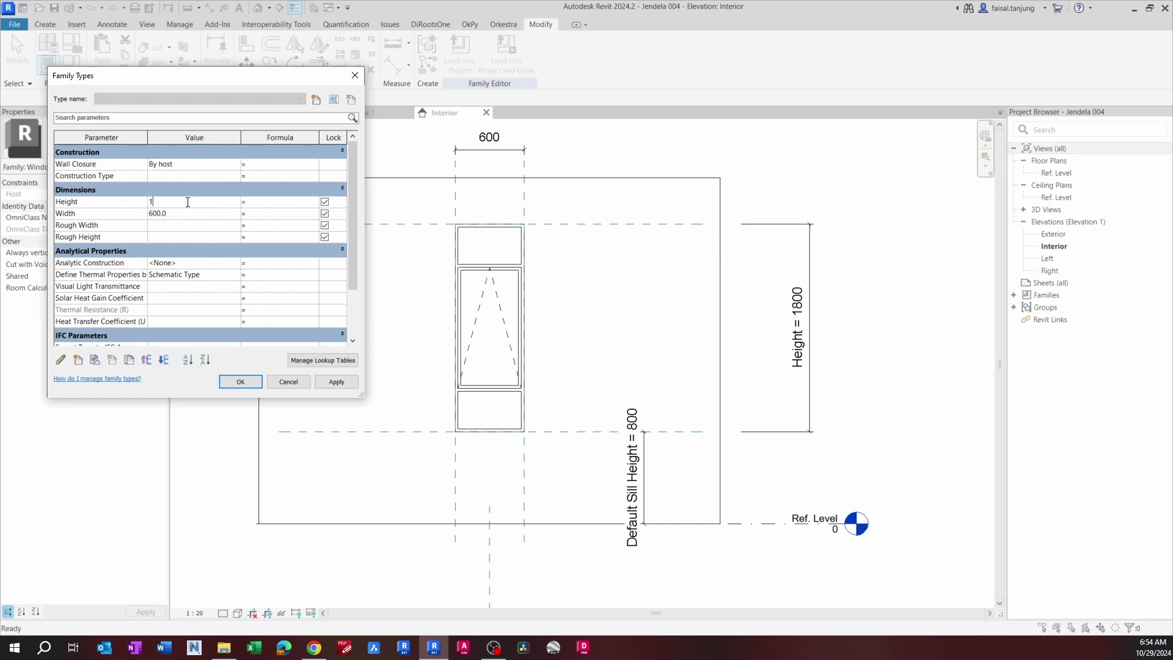
{"action": "left_click", "coordinate": [340, 385]}
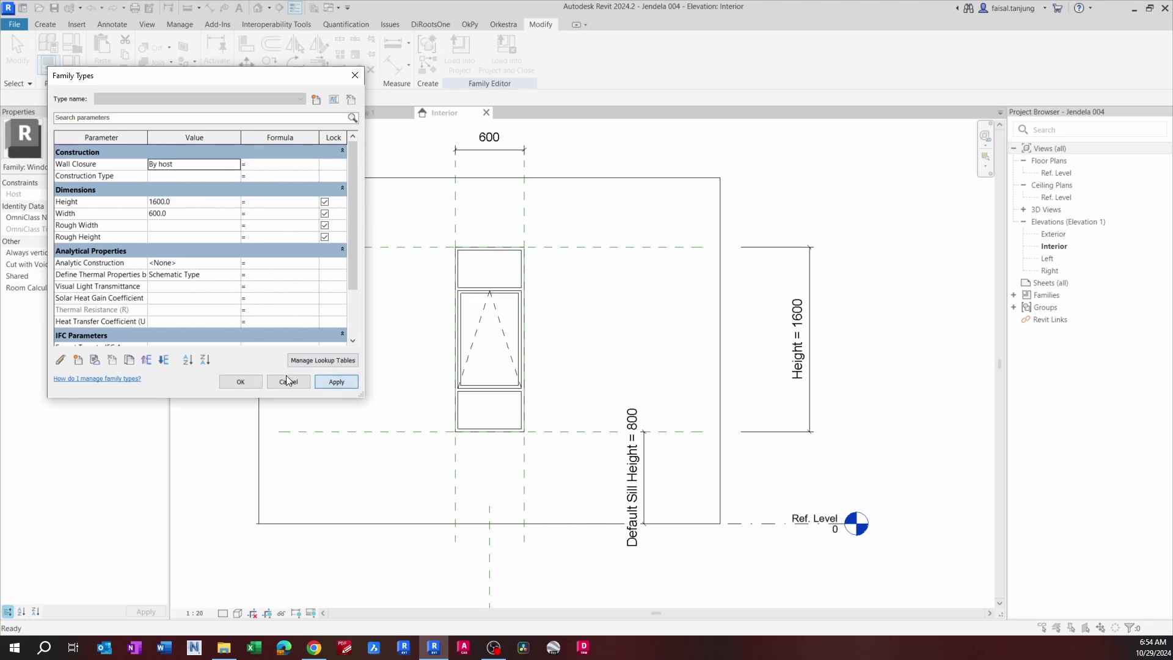
{"action": "left_click", "coordinate": [241, 382]}
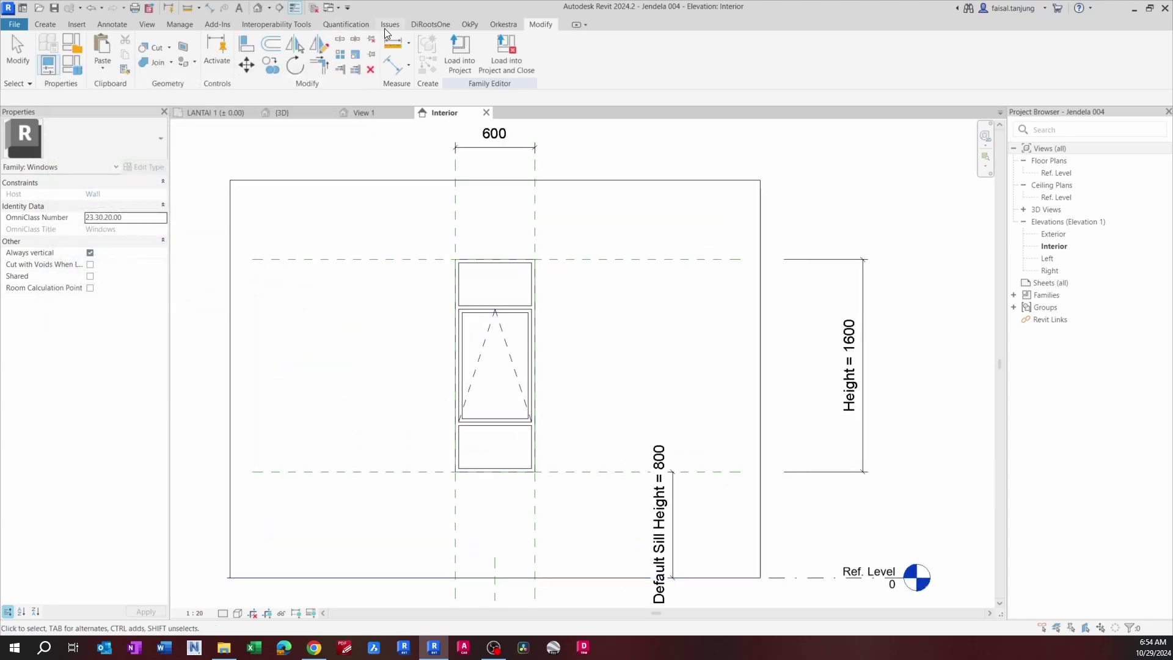
Step: Close the inactive views, then load Jendela 004 into the project and close the family, saving its changes
{"action": "left_click", "coordinate": [314, 8]}
{"action": "left_click", "coordinate": [533, 58]}
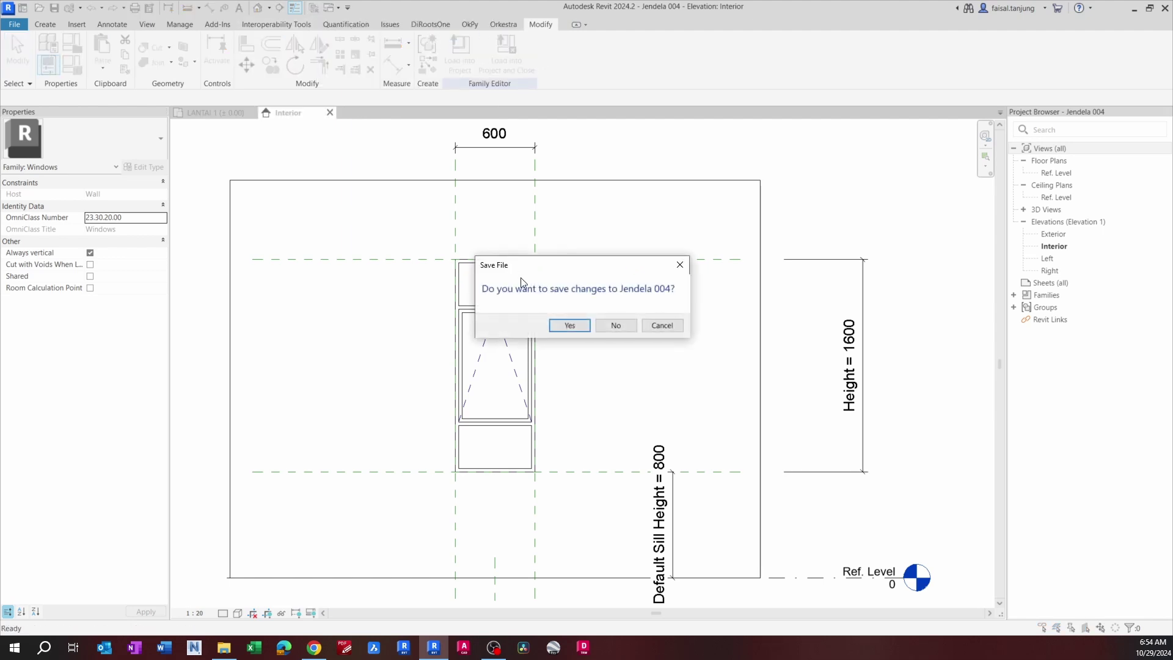
{"action": "left_click", "coordinate": [569, 326]}
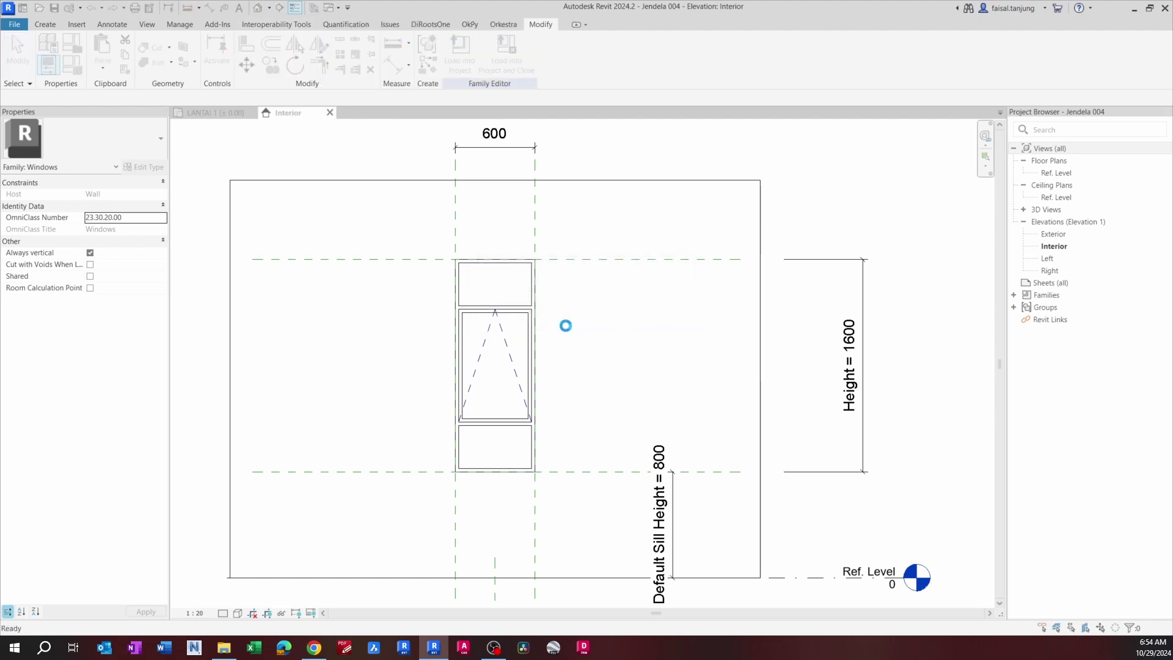
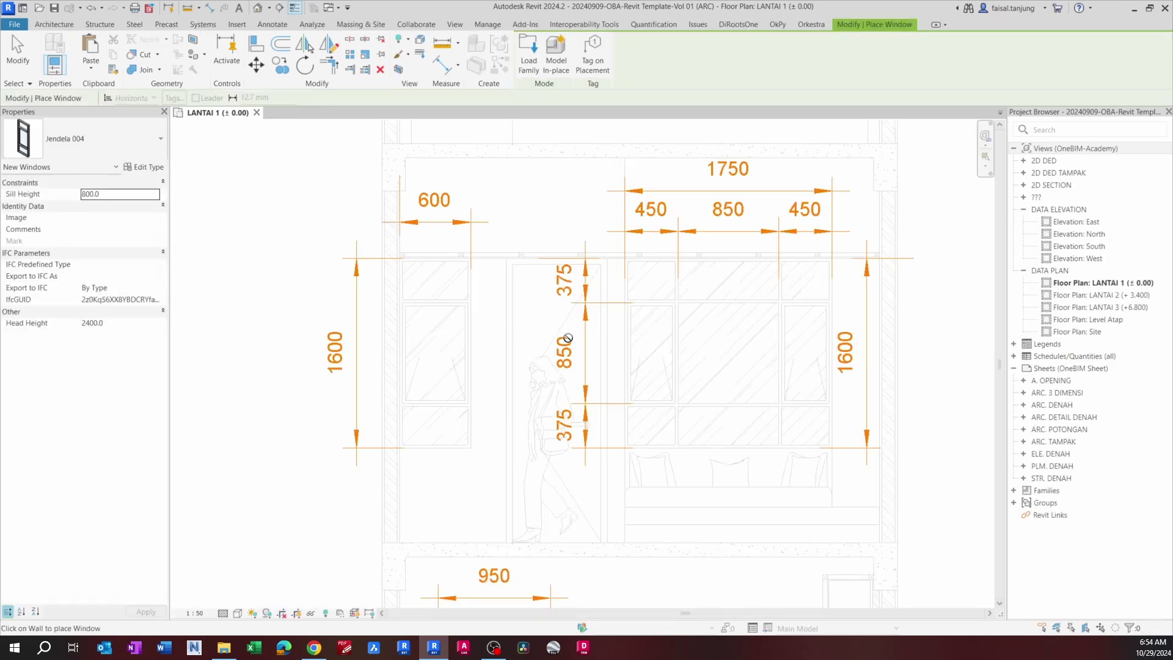
Step: Place a Jendela 004 window in the narrow wall strip beside the upper-floor balcony door, working in the 3D view
{"action": "scroll", "coordinate": [568, 338], "scroll_direction": "down", "scroll_amount": 8}
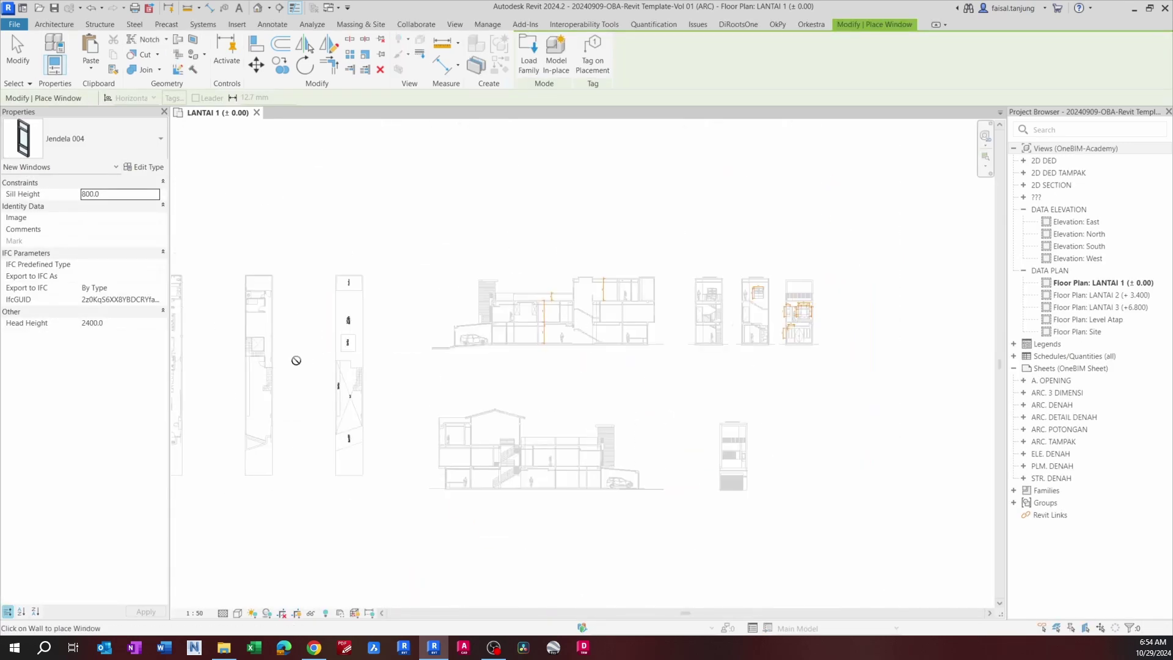
{"action": "scroll", "coordinate": [296, 360], "scroll_direction": "up", "scroll_amount": 2}
{"action": "middle_click_drag", "start_coordinate": [296, 361], "coordinate": [479, 339]}
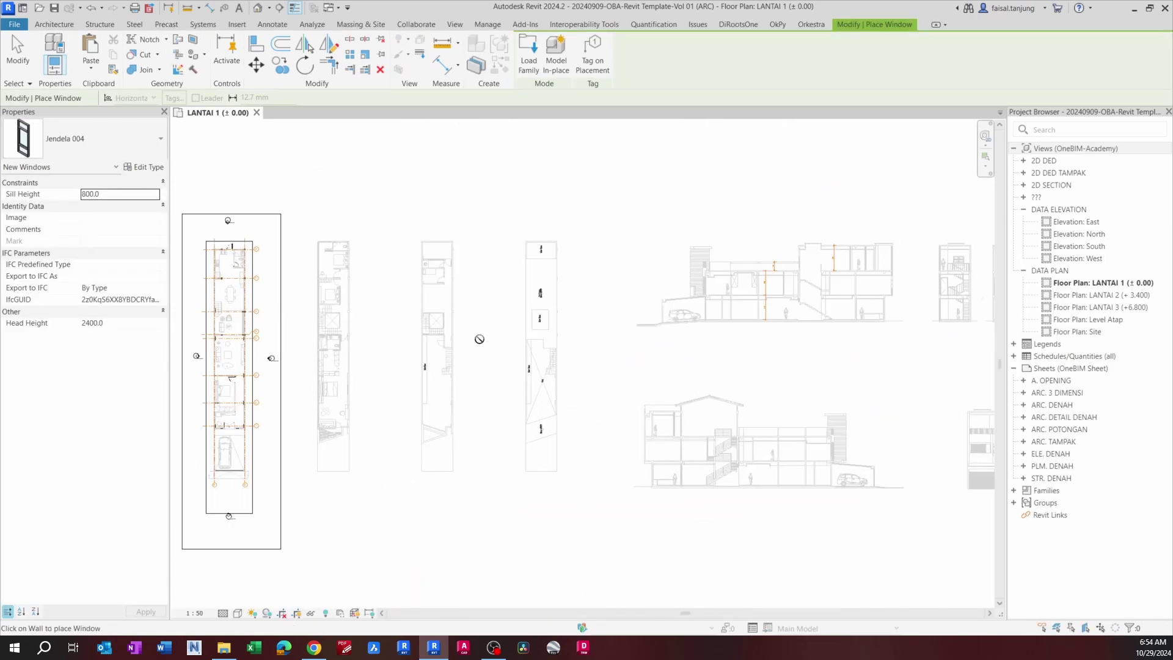
{"action": "left_click", "coordinate": [259, 8]}
{"action": "scroll", "coordinate": [549, 394], "scroll_direction": "up", "scroll_amount": 5}
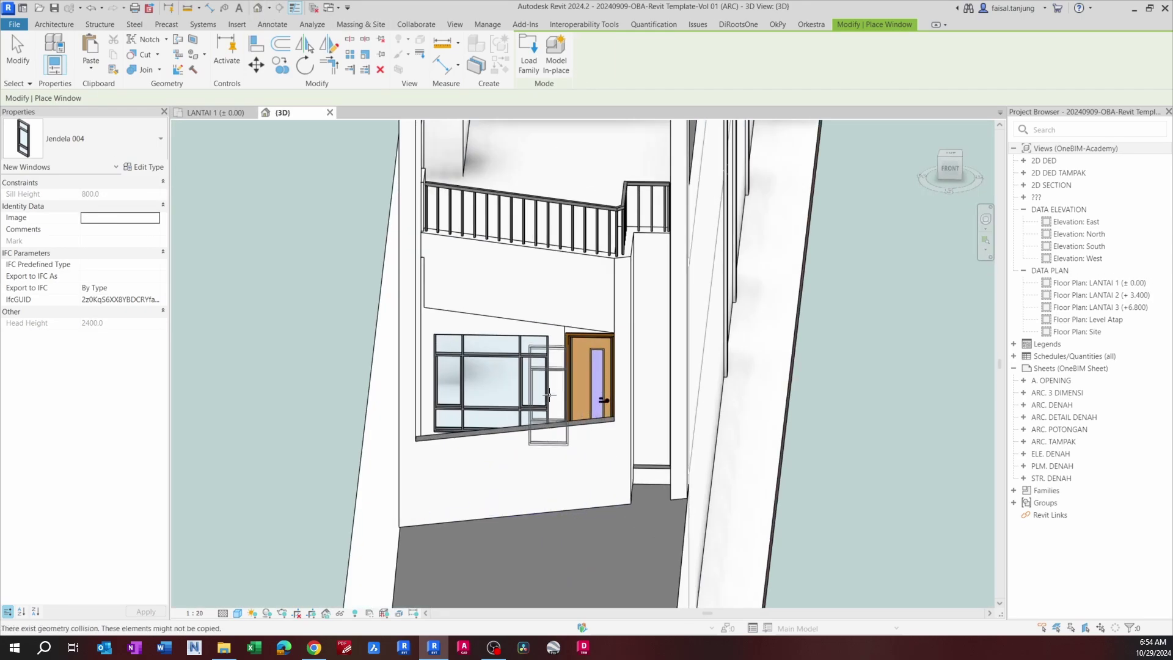
{"action": "middle_click_drag", "start_coordinate": [549, 394], "coordinate": [584, 384], "text": "shift"}
{"action": "middle_click_drag", "start_coordinate": [698, 345], "coordinate": [611, 353], "text": "shift"}
{"action": "scroll", "coordinate": [602, 354], "scroll_direction": "up", "scroll_amount": 2}
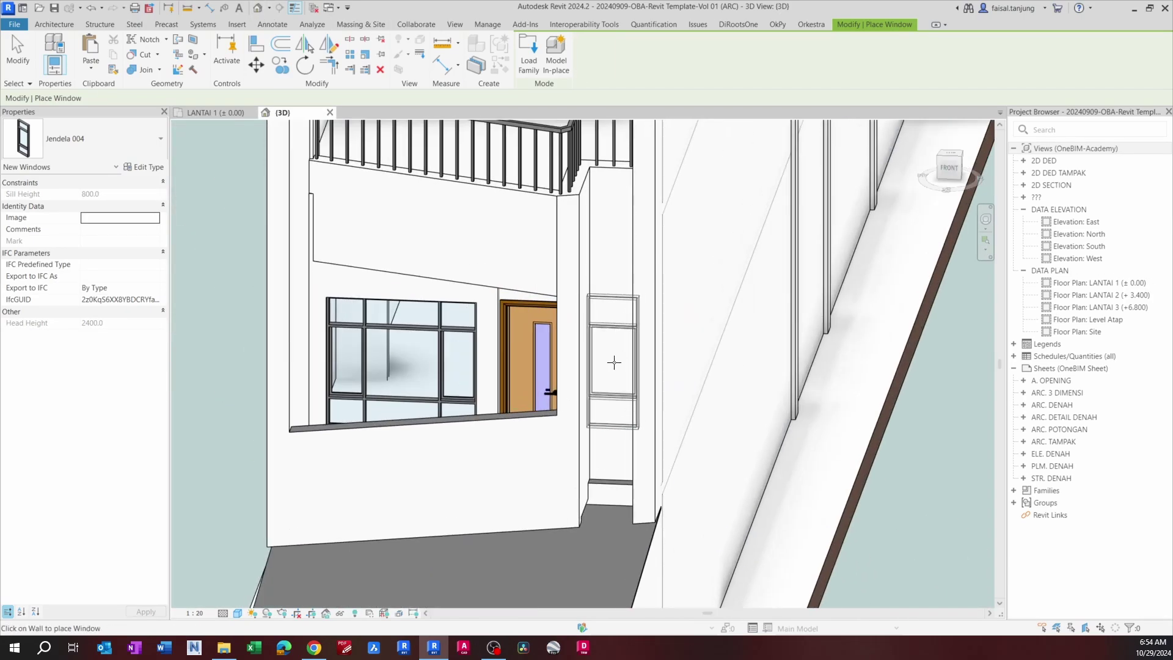
{"action": "left_click", "coordinate": [617, 363]}
{"action": "key", "text": "Escape"}
{"action": "left_click", "coordinate": [611, 328]}
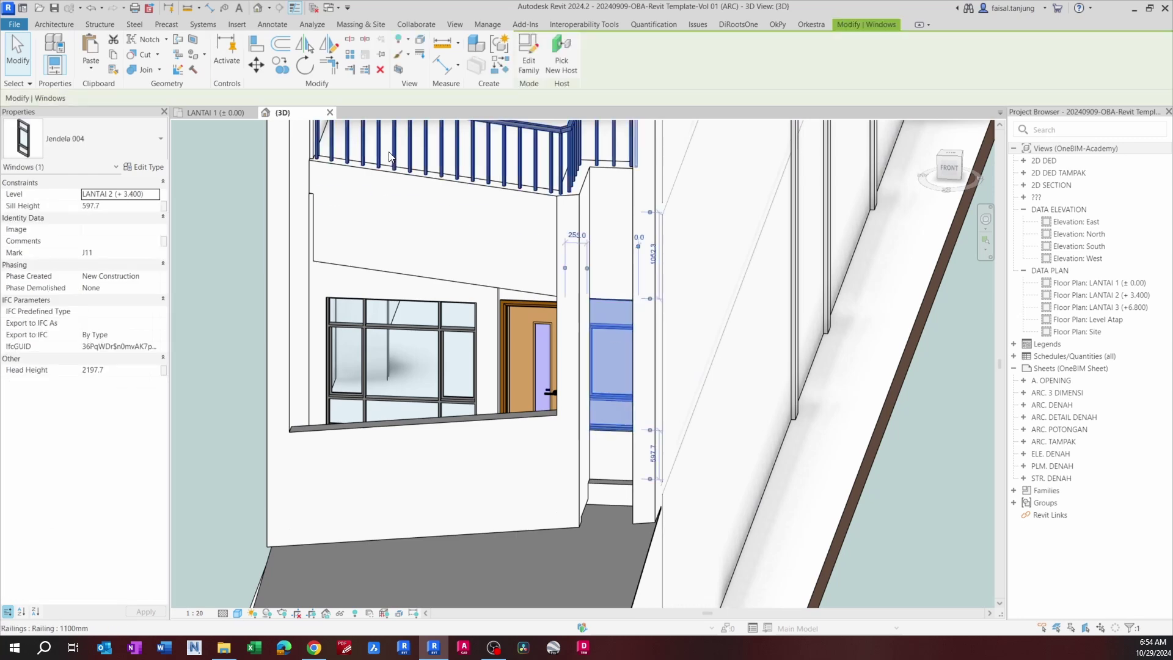
Step: Open the LANTAI 2 floor plan and dimension the clear opening between the facade column faces around the new window
{"action": "left_click", "coordinate": [215, 113]}
{"action": "key", "text": "Escape"}
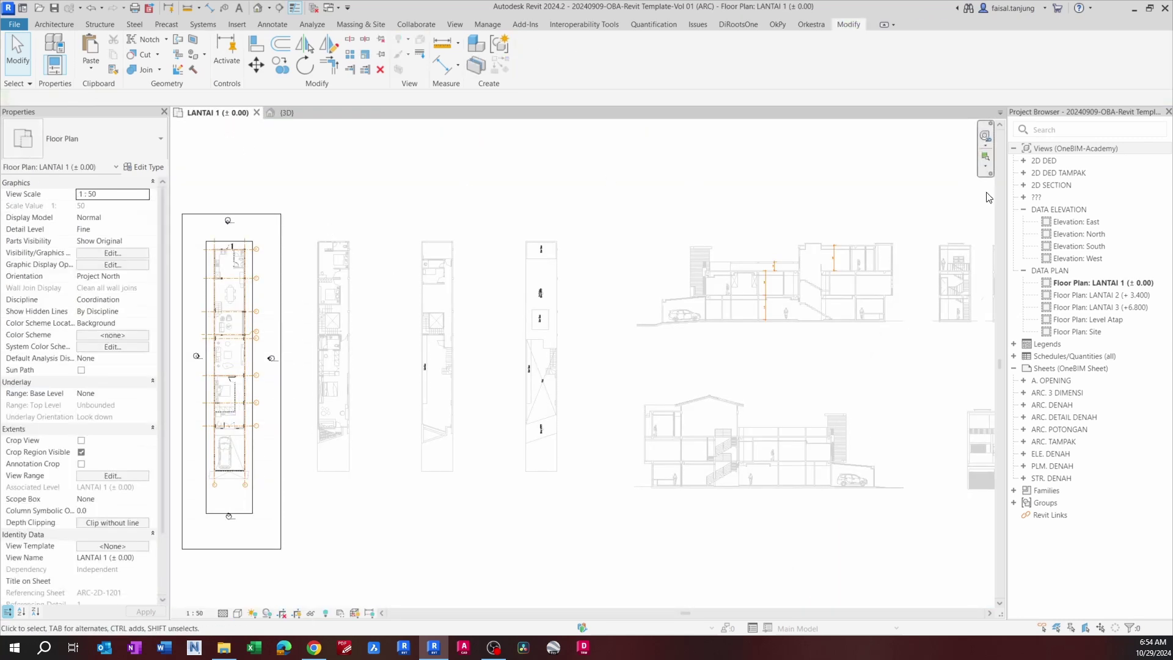
{"action": "double_click", "coordinate": [1093, 299]}
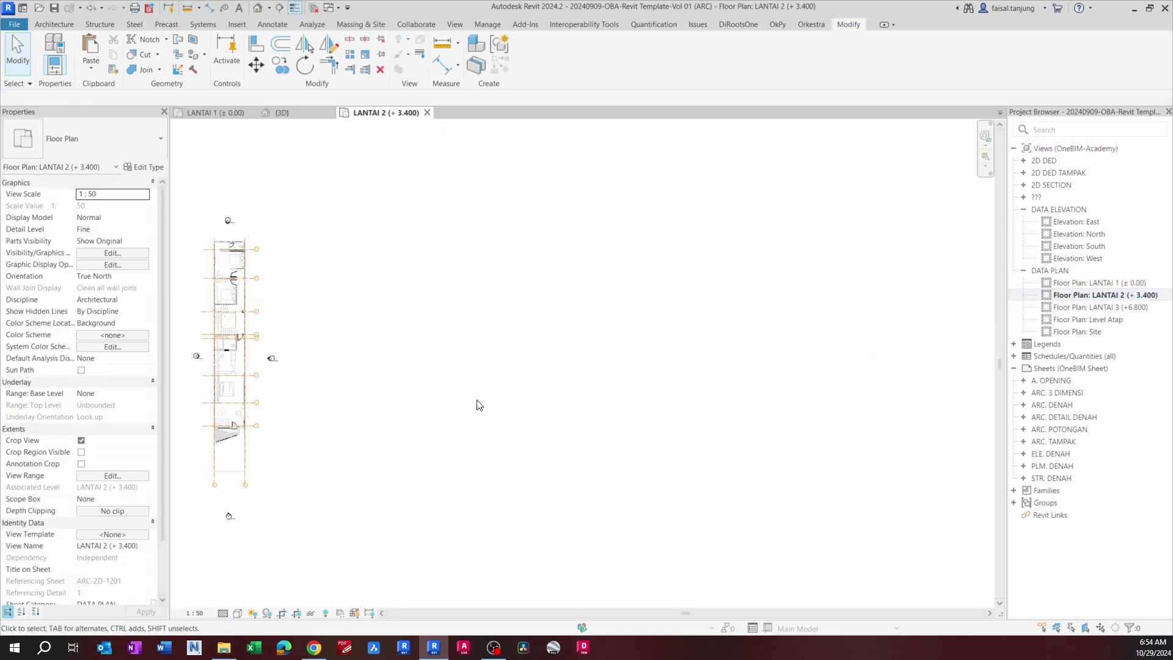
{"action": "scroll", "coordinate": [219, 408], "scroll_direction": "up", "scroll_amount": 1}
{"action": "mouse_move", "coordinate": [257, 409]}
{"action": "middle_mouse_down"}
{"action": "mouse_move", "coordinate": [503, 418]}
{"action": "mouse_move", "coordinate": [448, 424]}
{"action": "mouse_move", "coordinate": [473, 403]}
{"action": "mouse_move", "coordinate": [437, 381]}
{"action": "middle_mouse_up"}
{"action": "scroll", "coordinate": [427, 371], "scroll_direction": "up", "scroll_amount": 4}
{"action": "left_click", "coordinate": [437, 380]}
{"action": "scroll", "coordinate": [435, 424], "scroll_direction": "up", "scroll_amount": 3}
{"action": "left_click", "coordinate": [450, 400]}
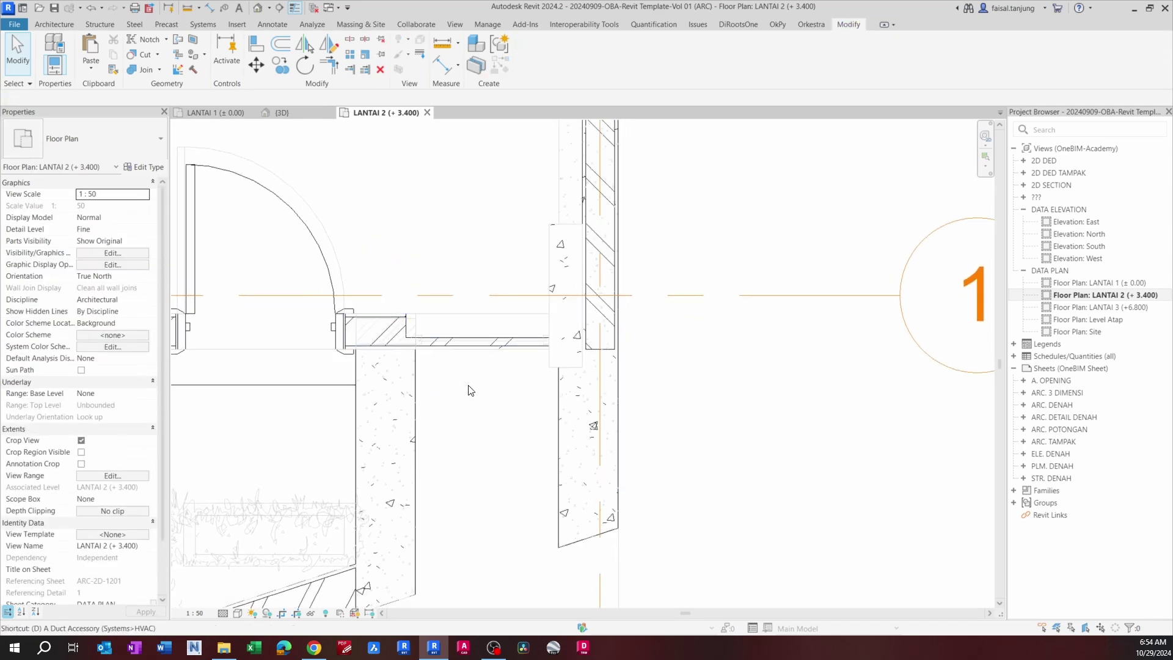
{"action": "key", "text": "i"}
{"action": "left_click", "coordinate": [419, 393]}
{"action": "left_click", "coordinate": [550, 270]}
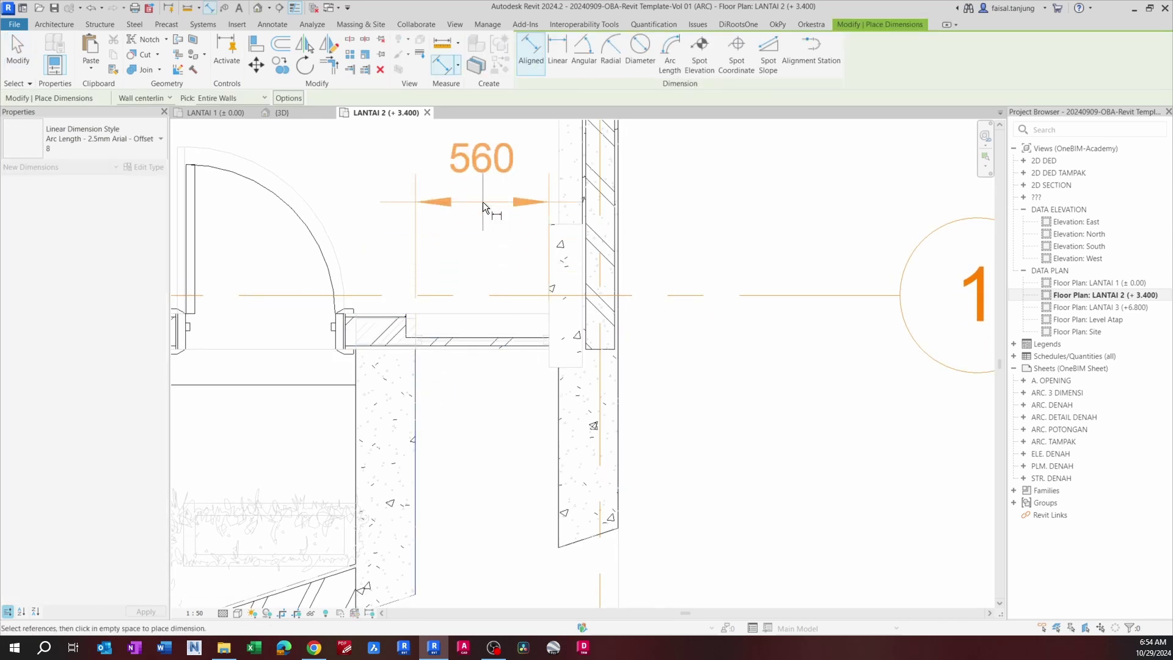
{"action": "left_click", "coordinate": [483, 202]}
{"action": "middle_click_drag", "start_coordinate": [477, 238], "coordinate": [481, 288]}
{"action": "key", "text": "Escape"}
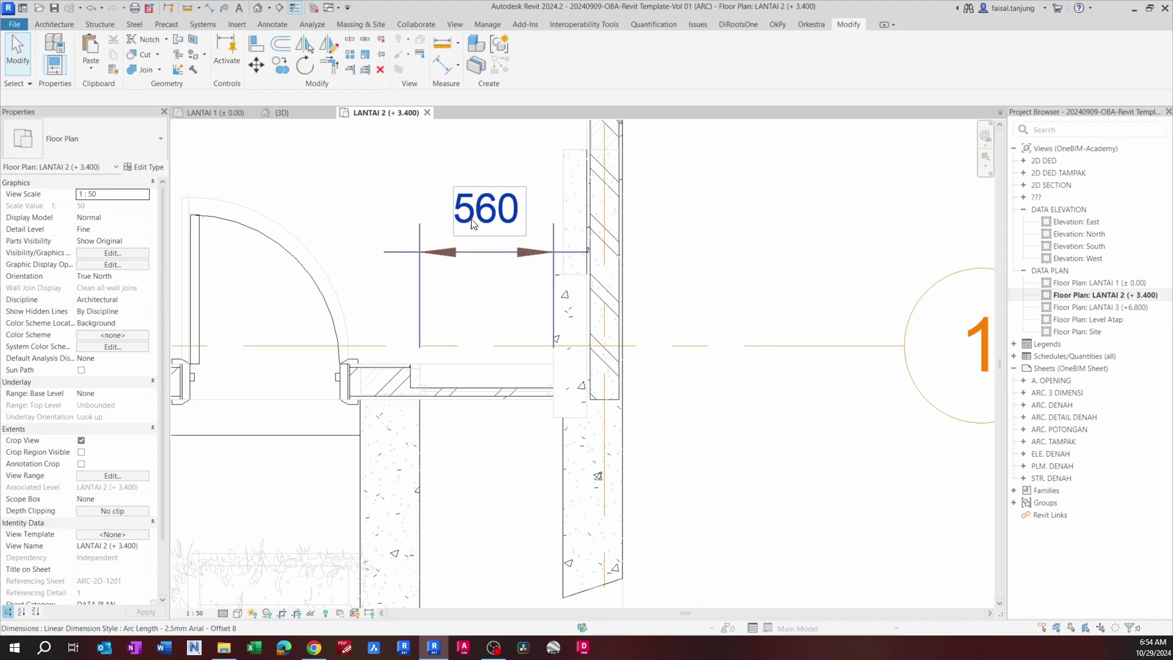
Step: Reduce the type Width of Jendela 004 so the window fits the dimensioned opening
{"action": "left_click", "coordinate": [448, 376]}
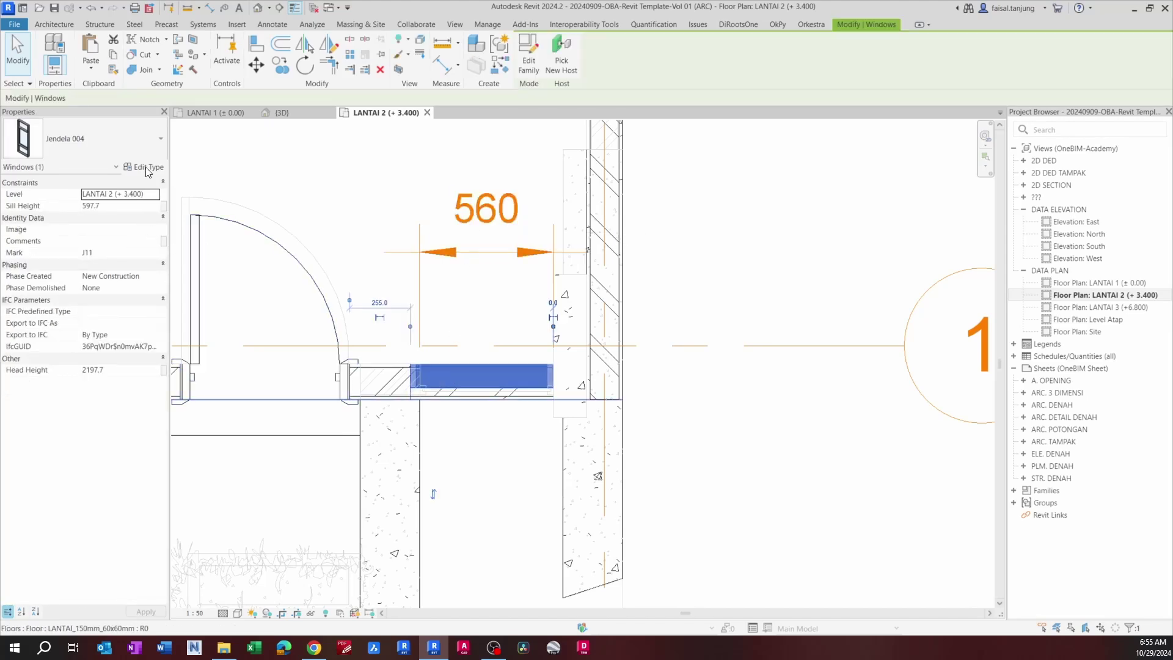
{"action": "left_click", "coordinate": [149, 167]}
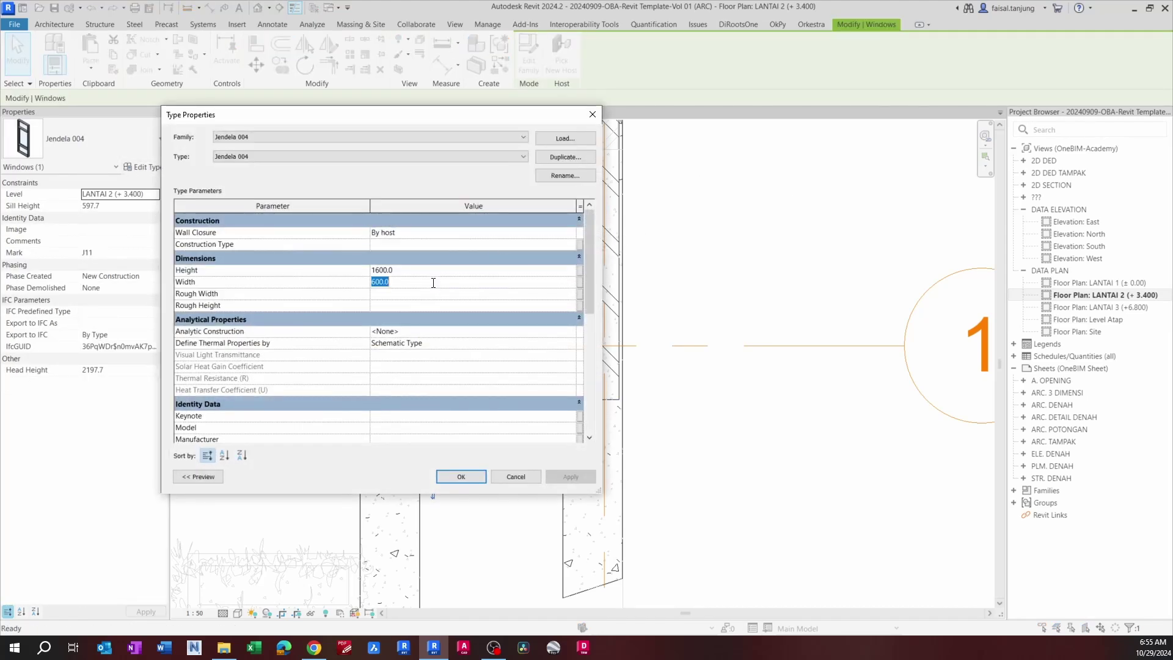
{"action": "left_click", "coordinate": [461, 476]}
{"action": "key", "text": "Escape"}
{"action": "scroll", "coordinate": [527, 393], "scroll_direction": "up", "scroll_amount": 2}
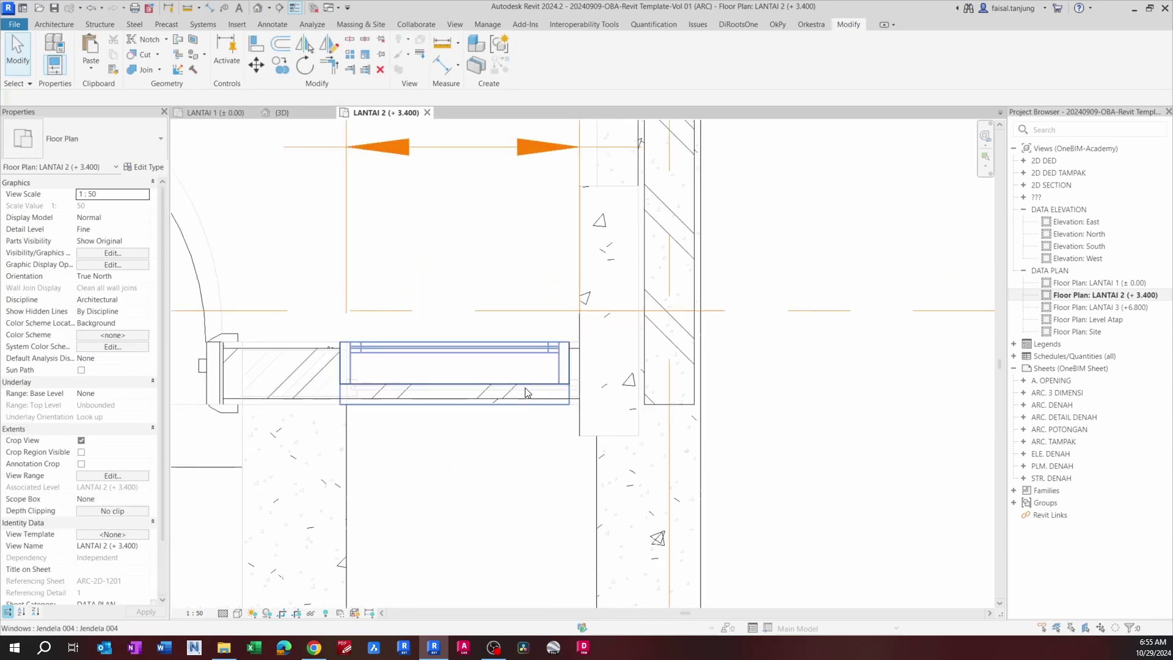
Step: Shift the Jendela 004 window within the opening, about 300 mm from the door jamb and 5 mm from the column near grid B
{"action": "left_click", "coordinate": [527, 392]}
{"action": "left_click_drag", "start_coordinate": [586, 364], "coordinate": [575, 361]}
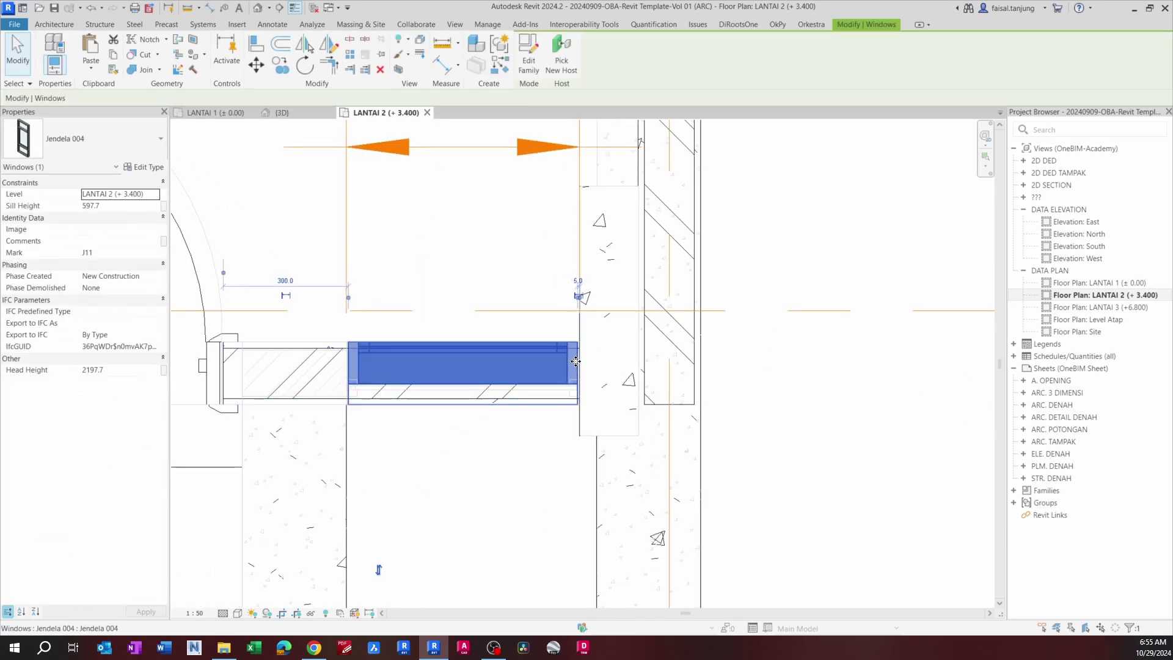
{"action": "middle_click_drag", "start_coordinate": [546, 388], "coordinate": [534, 364]}
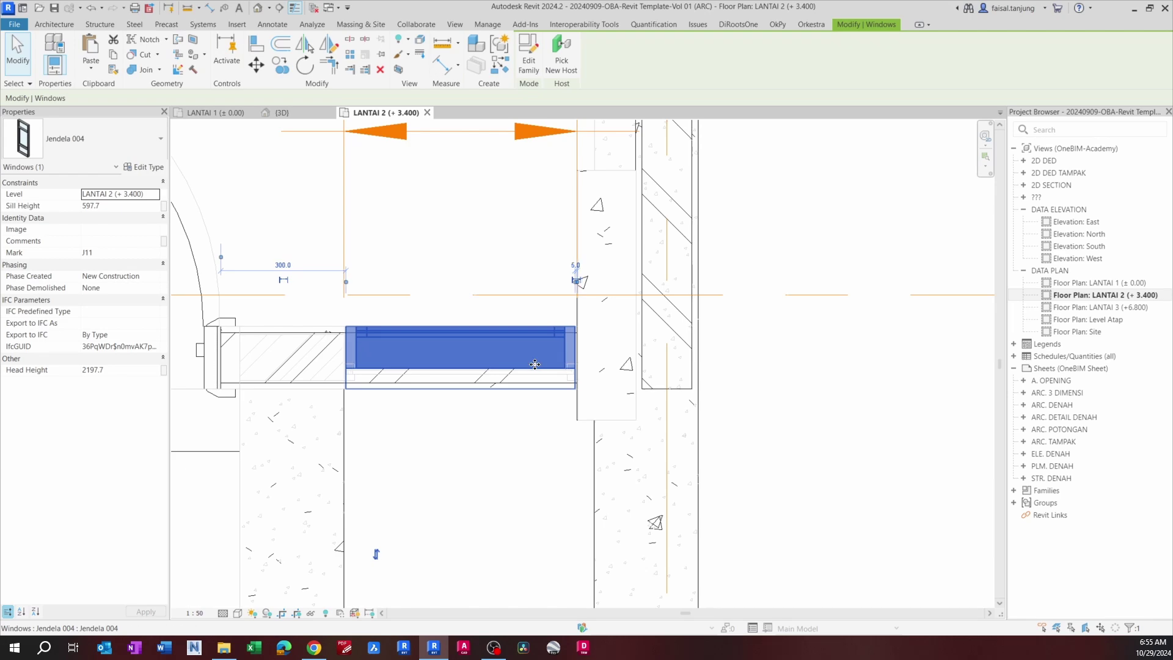
{"action": "left_click", "coordinate": [534, 466]}
Step: Move the Jendela 003 window 100 mm toward the balcony door, up to the face of the return wall
{"action": "scroll", "coordinate": [503, 362], "scroll_direction": "down", "scroll_amount": 6}
{"action": "middle_click_drag", "start_coordinate": [510, 492], "coordinate": [586, 452]}
{"action": "scroll", "coordinate": [586, 447], "scroll_direction": "down", "scroll_amount": 1}
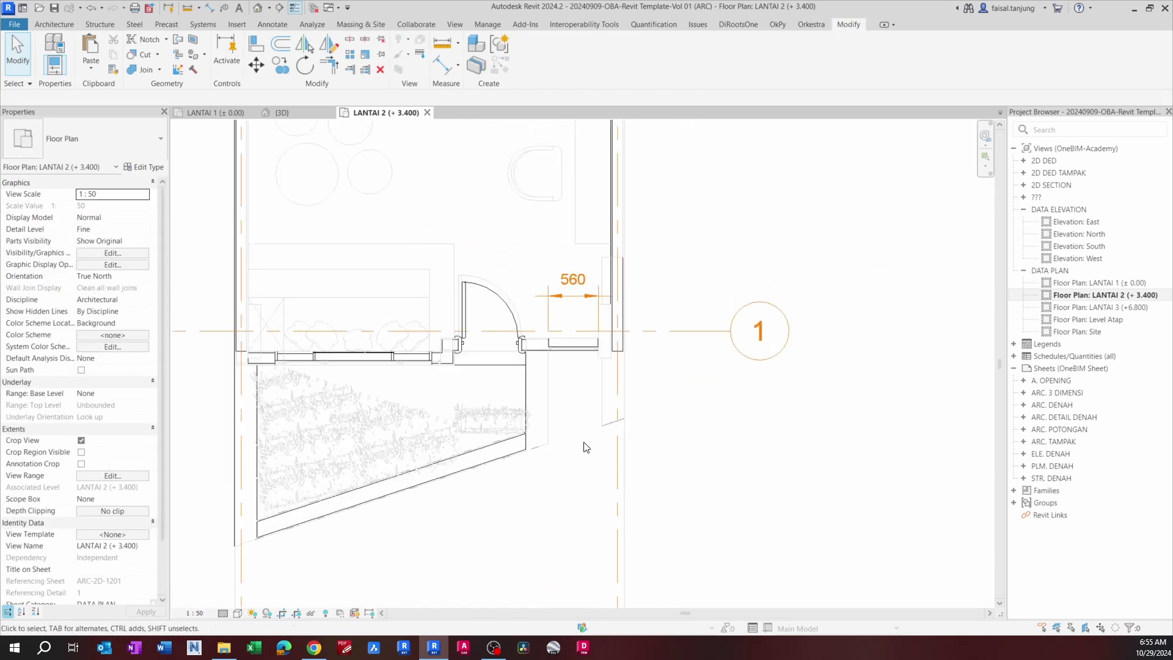
{"action": "scroll", "coordinate": [365, 451], "scroll_direction": "up", "scroll_amount": 3}
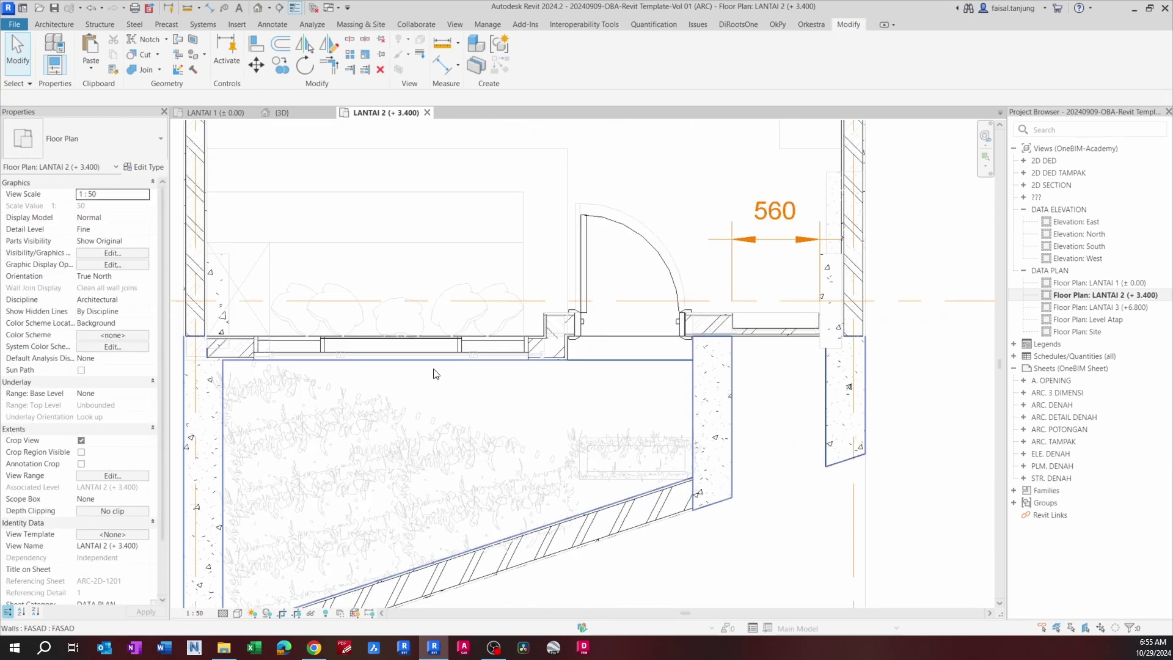
{"action": "scroll", "coordinate": [465, 354], "scroll_direction": "up", "scroll_amount": 2}
{"action": "left_click", "coordinate": [513, 333]}
{"action": "scroll", "coordinate": [440, 322], "scroll_direction": "up", "scroll_amount": 2}
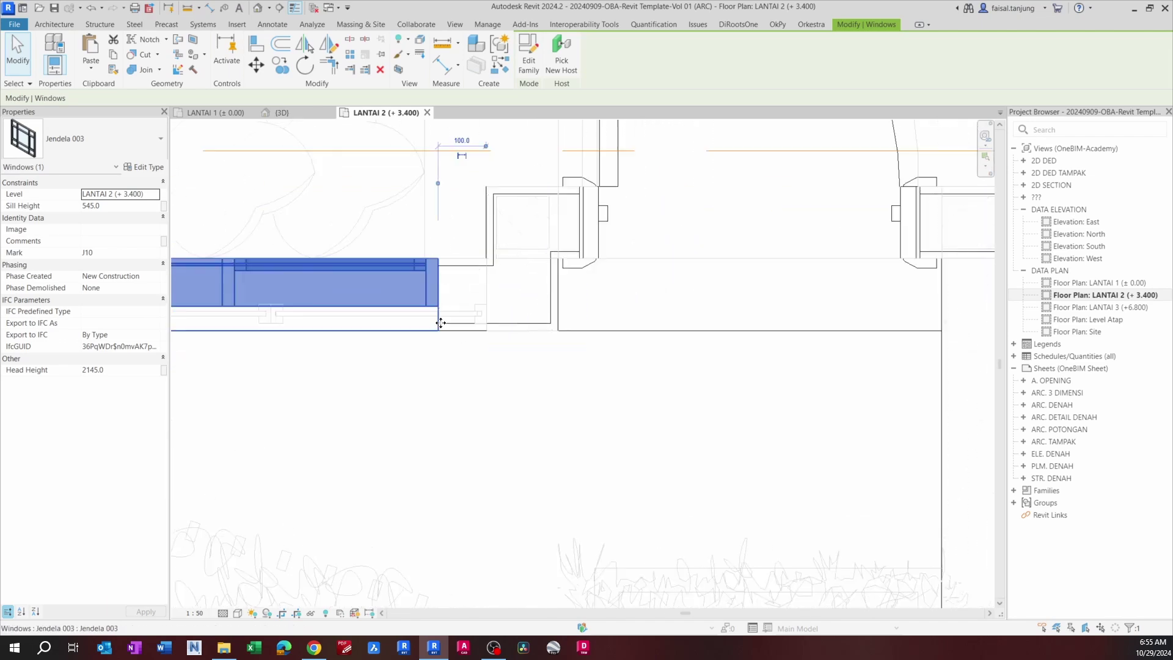
{"action": "key", "text": "m"}
{"action": "key", "text": "v"}
{"action": "scroll", "coordinate": [452, 336], "scroll_direction": "up", "scroll_amount": 1}
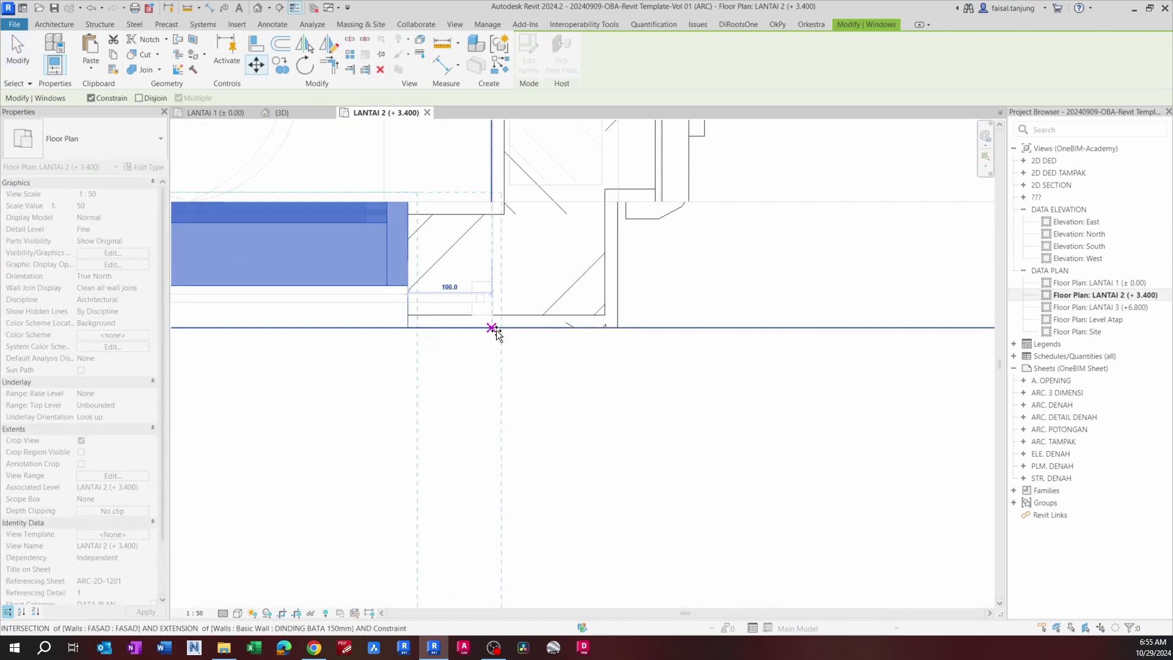
{"action": "left_click", "coordinate": [497, 339]}
{"action": "scroll", "coordinate": [502, 337], "scroll_direction": "up", "scroll_amount": 2}
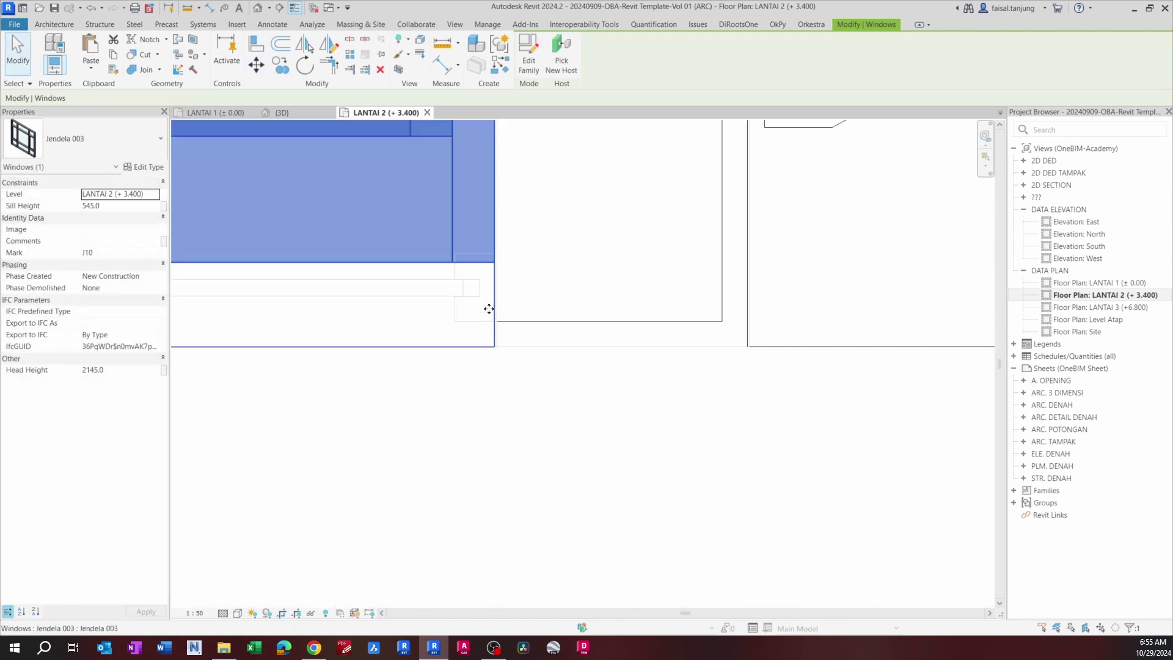
Step: Align the door-side edge of the Jendela 003 window with the adjacent return wall's face
{"action": "key", "text": "Escape"}
{"action": "key", "text": "a"}
{"action": "key", "text": "l"}
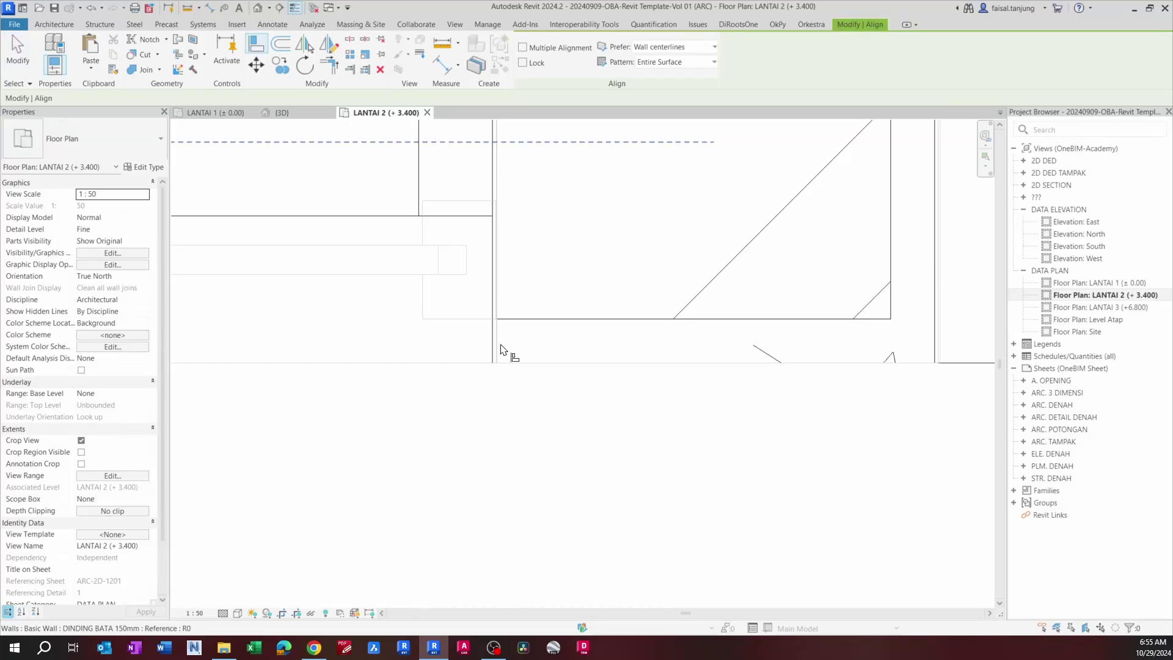
{"action": "left_click", "coordinate": [492, 351]}
{"action": "scroll", "coordinate": [493, 354], "scroll_direction": "down", "scroll_amount": 5}
{"action": "key", "text": "Escape"}
{"action": "key", "text": "Escape"}
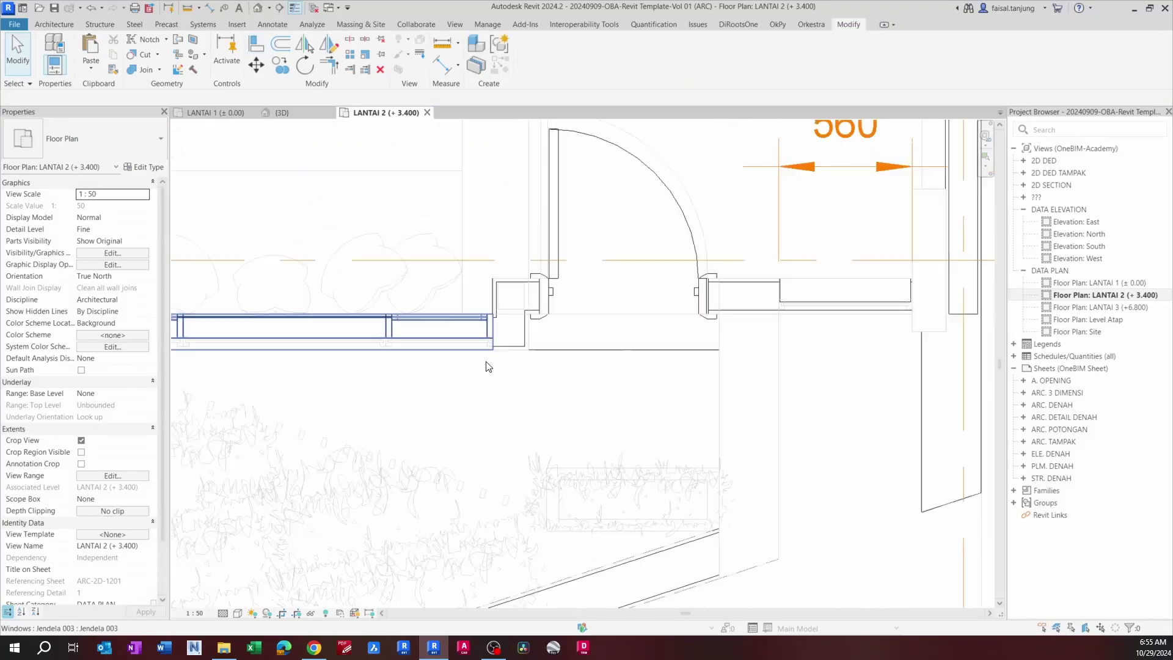
Step: Set the Sill Height of the Jendela 004 window to 545, matching the neighbouring Jendela 003
{"action": "scroll", "coordinate": [482, 368], "scroll_direction": "down", "scroll_amount": 1}
{"action": "middle_click_drag", "start_coordinate": [391, 391], "coordinate": [696, 377]}
{"action": "scroll", "coordinate": [555, 336], "scroll_direction": "up", "scroll_amount": 1}
{"action": "middle_click_drag", "start_coordinate": [636, 420], "coordinate": [581, 422]}
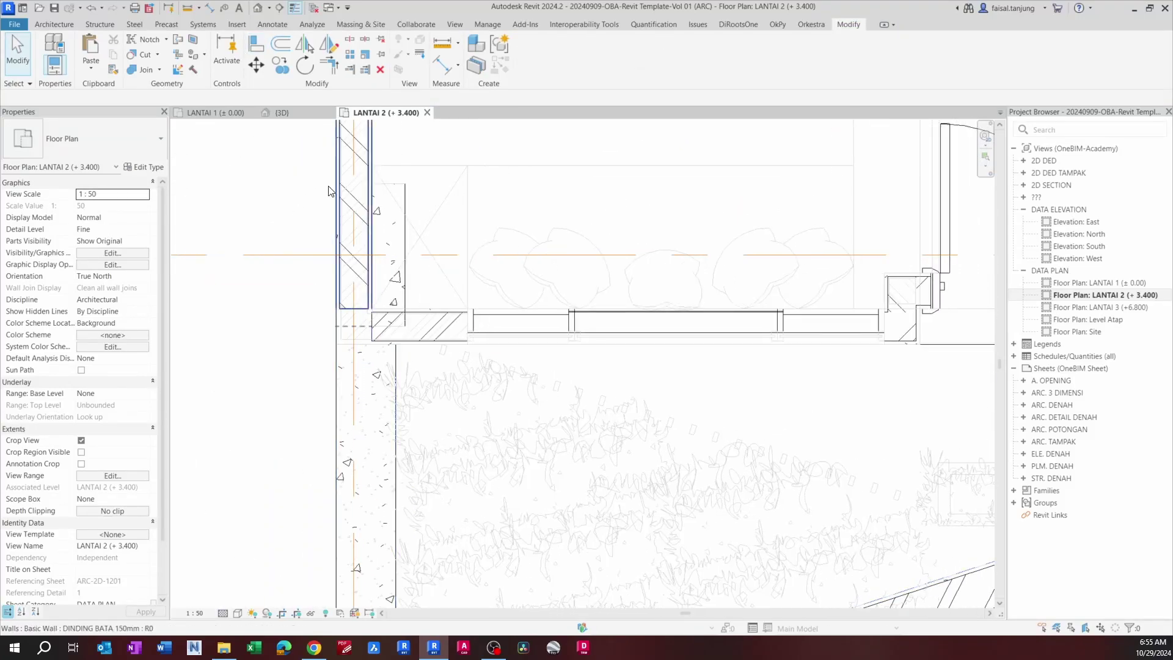
{"action": "left_click", "coordinate": [311, 113]}
{"action": "scroll", "coordinate": [448, 283], "scroll_direction": "down", "scroll_amount": 3}
{"action": "middle_click_drag", "start_coordinate": [597, 489], "coordinate": [613, 421], "text": "shift"}
{"action": "scroll", "coordinate": [577, 201], "scroll_direction": "up", "scroll_amount": 3}
{"action": "left_click", "coordinate": [419, 206]}
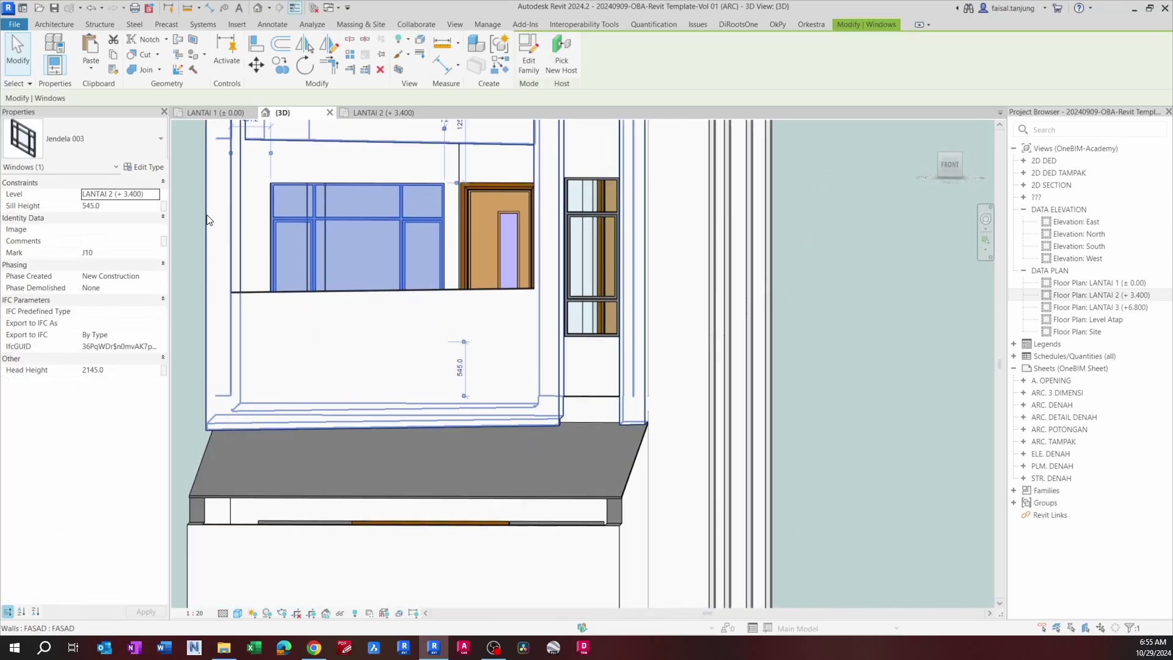
{"action": "left_click", "coordinate": [122, 205]}
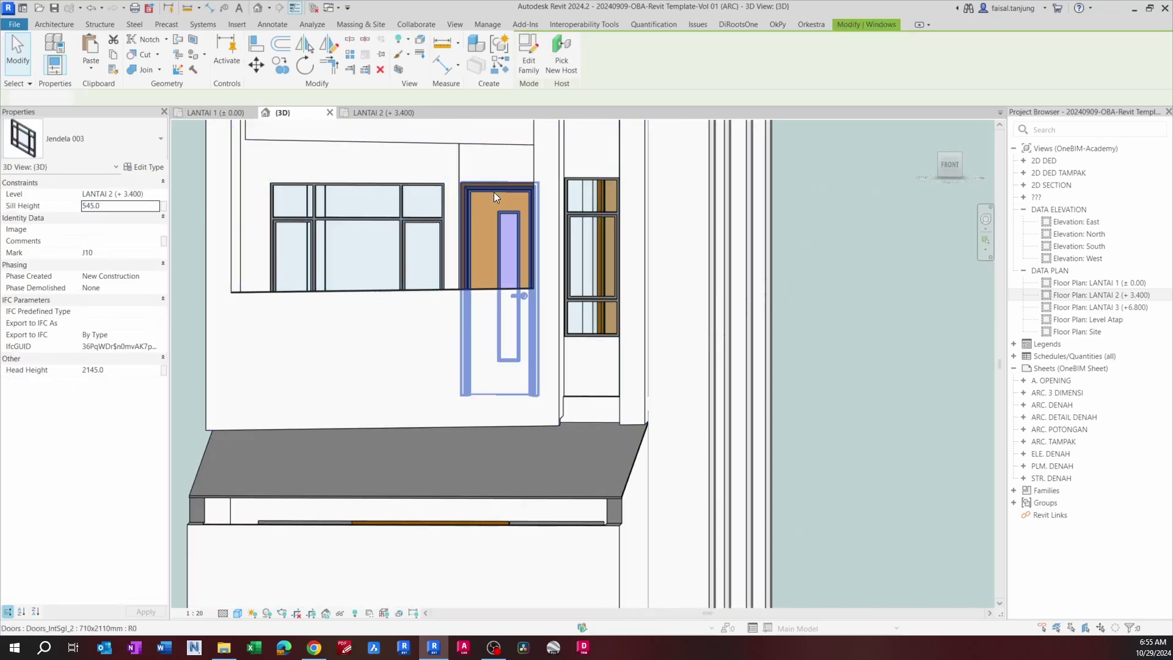
{"action": "key", "text": "Escape"}
{"action": "left_click", "coordinate": [592, 257]}
{"action": "left_click", "coordinate": [123, 206]}
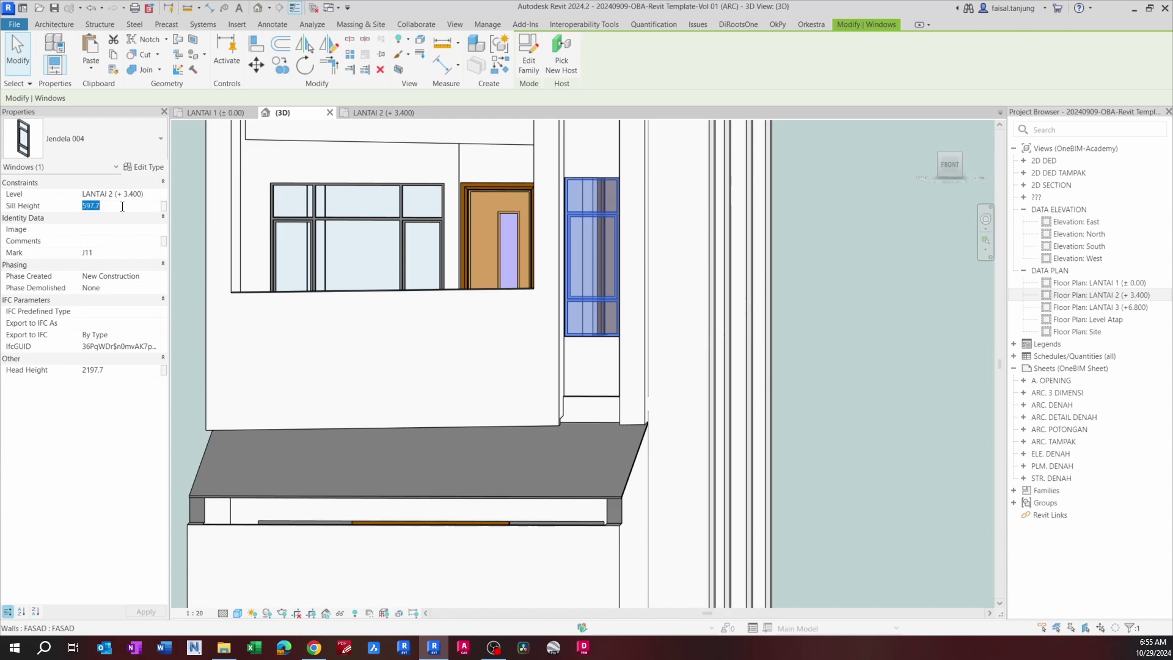
{"action": "key", "text": "Escape"}
{"action": "key", "text": "Escape"}
Step: Review the facade in 3D, then examine the LANTAI 2 plan up to the rear bathroom and the LANTAI 1 plan
{"action": "middle_click_drag", "start_coordinate": [456, 266], "coordinate": [624, 384], "text": "shift"}
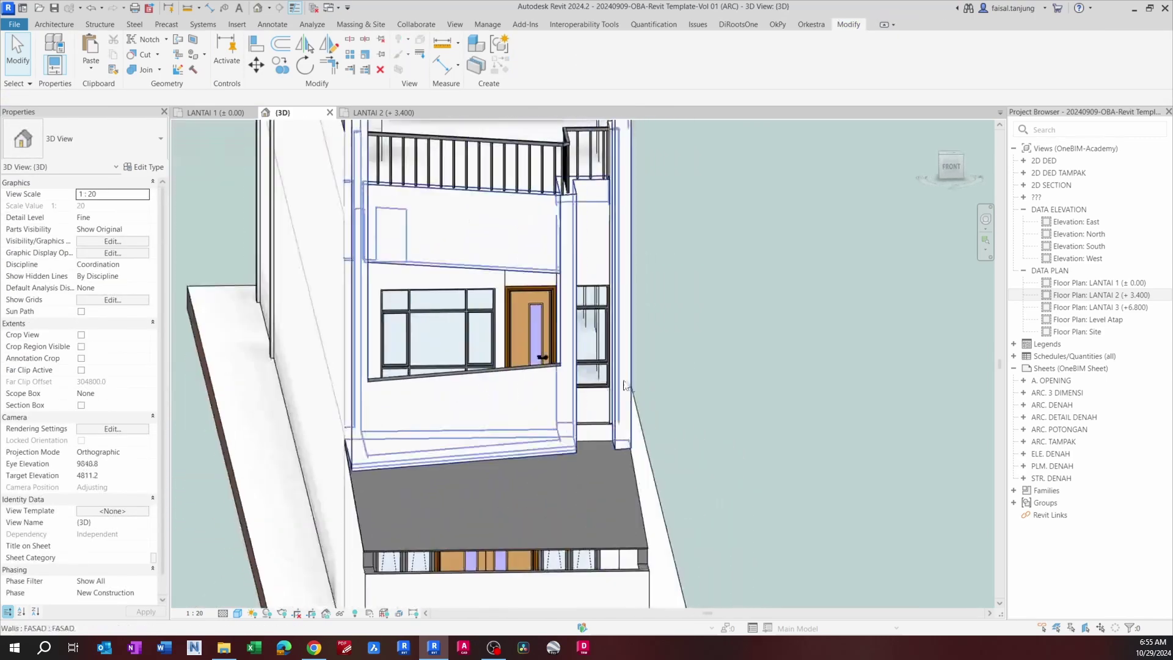
{"action": "scroll", "coordinate": [624, 384], "scroll_direction": "down", "scroll_amount": 3}
{"action": "middle_click_drag", "start_coordinate": [791, 422], "coordinate": [753, 398], "text": "shift"}
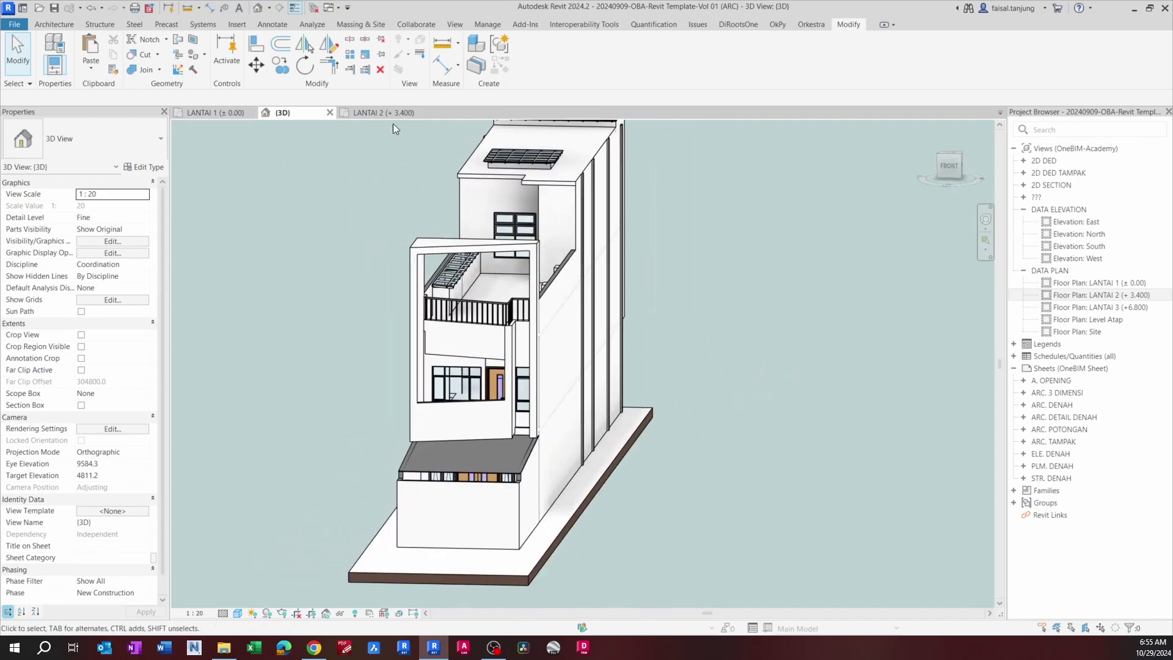
{"action": "left_click", "coordinate": [379, 113]}
{"action": "scroll", "coordinate": [420, 444], "scroll_direction": "down", "scroll_amount": 6}
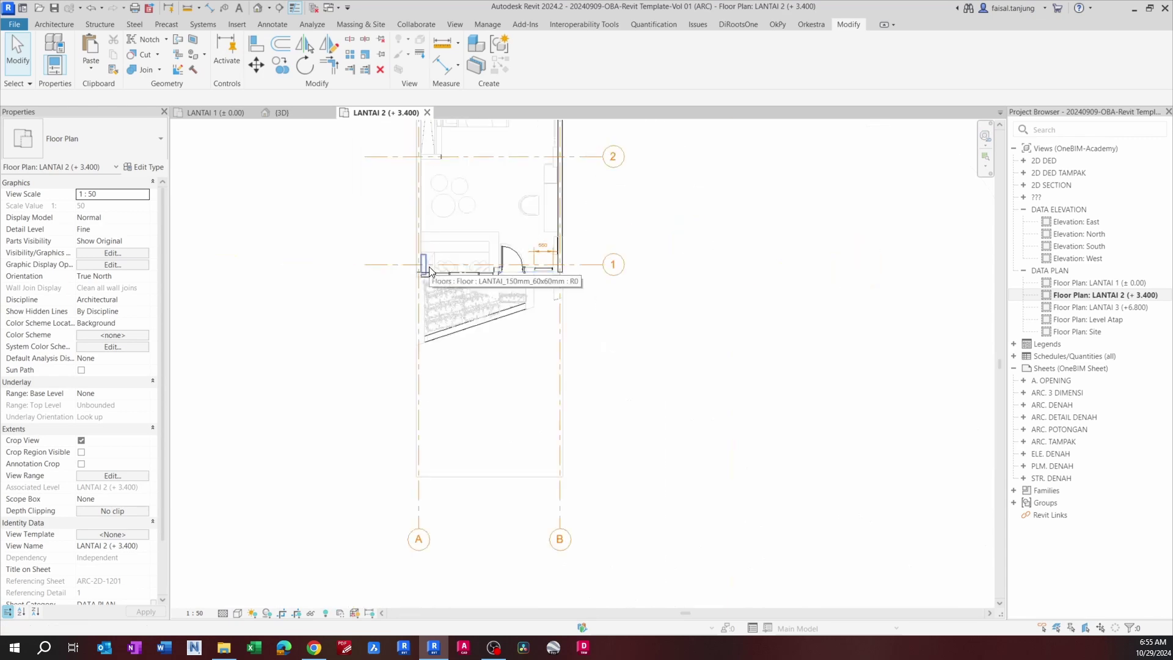
{"action": "middle_click_drag", "start_coordinate": [420, 444], "coordinate": [411, 560]}
{"action": "scroll", "coordinate": [448, 279], "scroll_direction": "up", "scroll_amount": 4}
{"action": "middle_click_drag", "start_coordinate": [448, 278], "coordinate": [438, 513]}
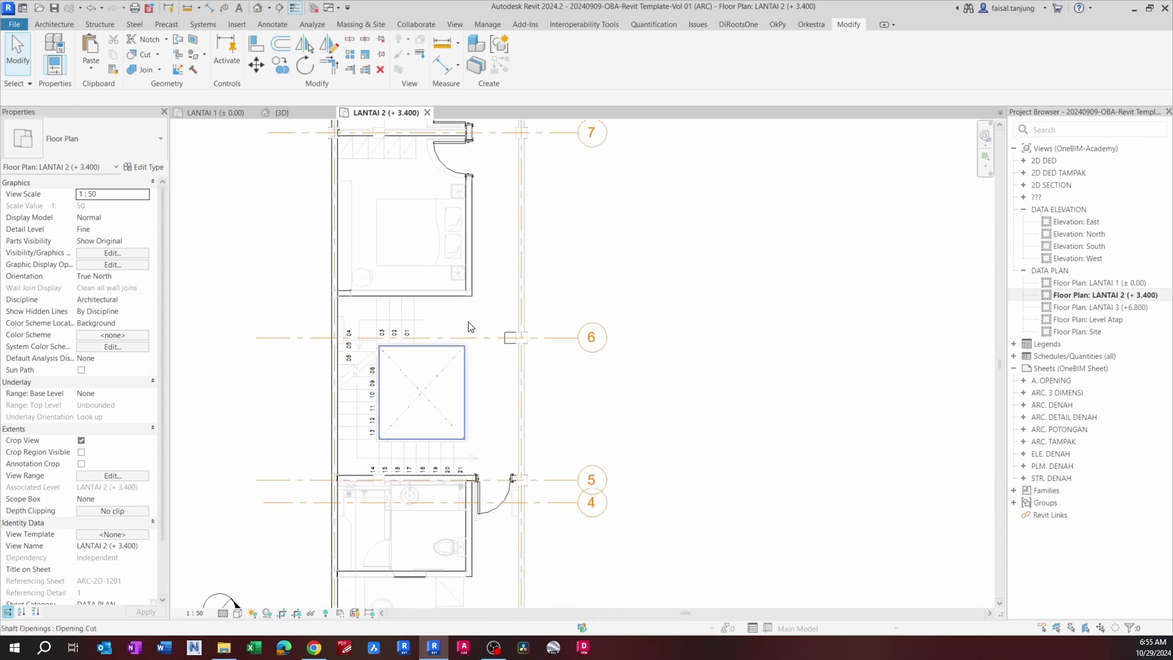
{"action": "middle_click_drag", "start_coordinate": [469, 325], "coordinate": [466, 444]}
{"action": "middle_click_drag", "start_coordinate": [453, 301], "coordinate": [448, 436]}
{"action": "middle_click_drag", "start_coordinate": [434, 317], "coordinate": [432, 330]}
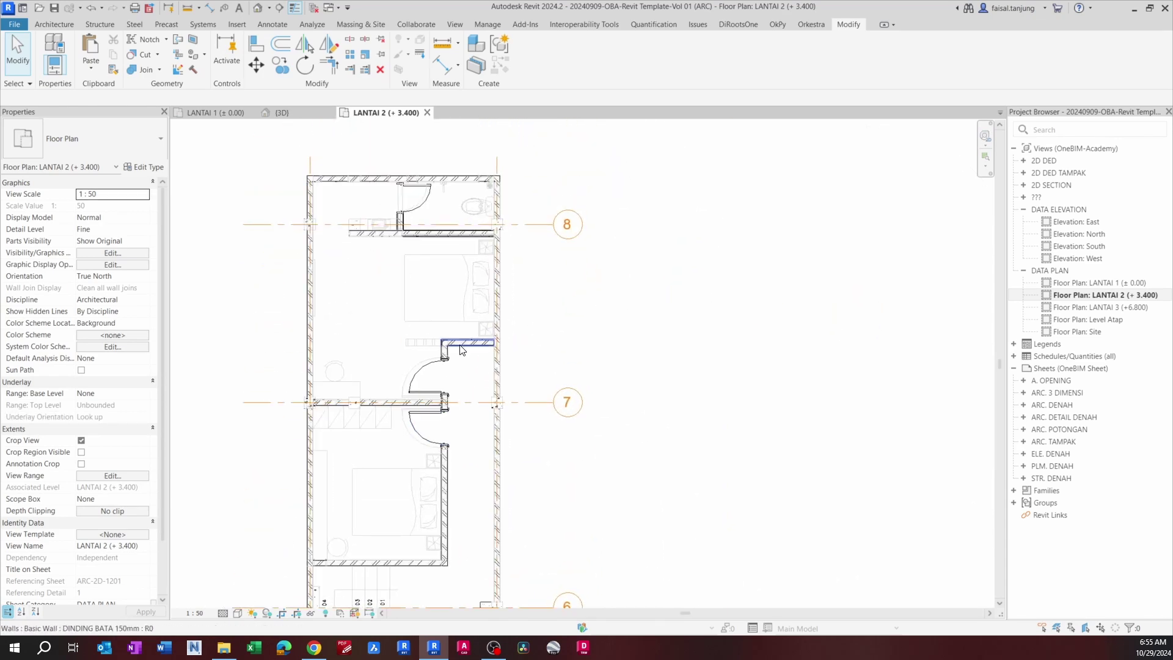
{"action": "scroll", "coordinate": [460, 350], "scroll_direction": "up", "scroll_amount": 2}
{"action": "scroll", "coordinate": [460, 348], "scroll_direction": "down", "scroll_amount": 1}
{"action": "middle_click_drag", "start_coordinate": [409, 272], "coordinate": [411, 319]}
{"action": "scroll", "coordinate": [480, 191], "scroll_direction": "up", "scroll_amount": 5}
{"action": "mouse_move", "coordinate": [438, 183]}
{"action": "middle_mouse_down"}
{"action": "mouse_move", "coordinate": [481, 191]}
{"action": "mouse_move", "coordinate": [468, 238]}
{"action": "middle_mouse_up"}
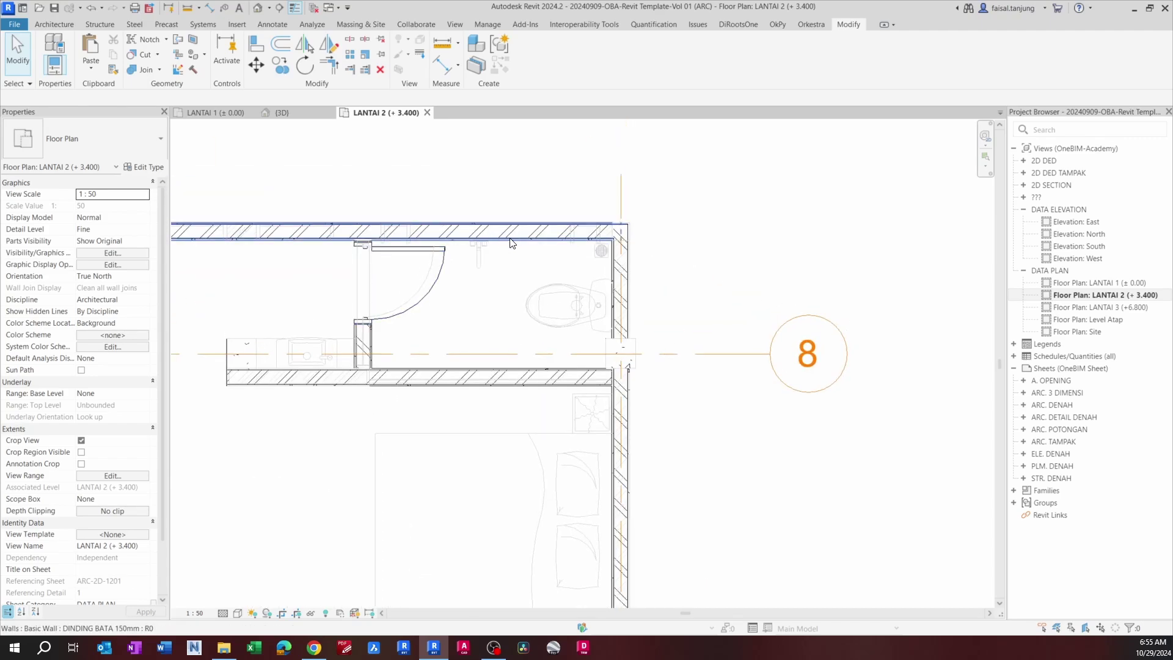
{"action": "scroll", "coordinate": [566, 230], "scroll_direction": "up", "scroll_amount": 1}
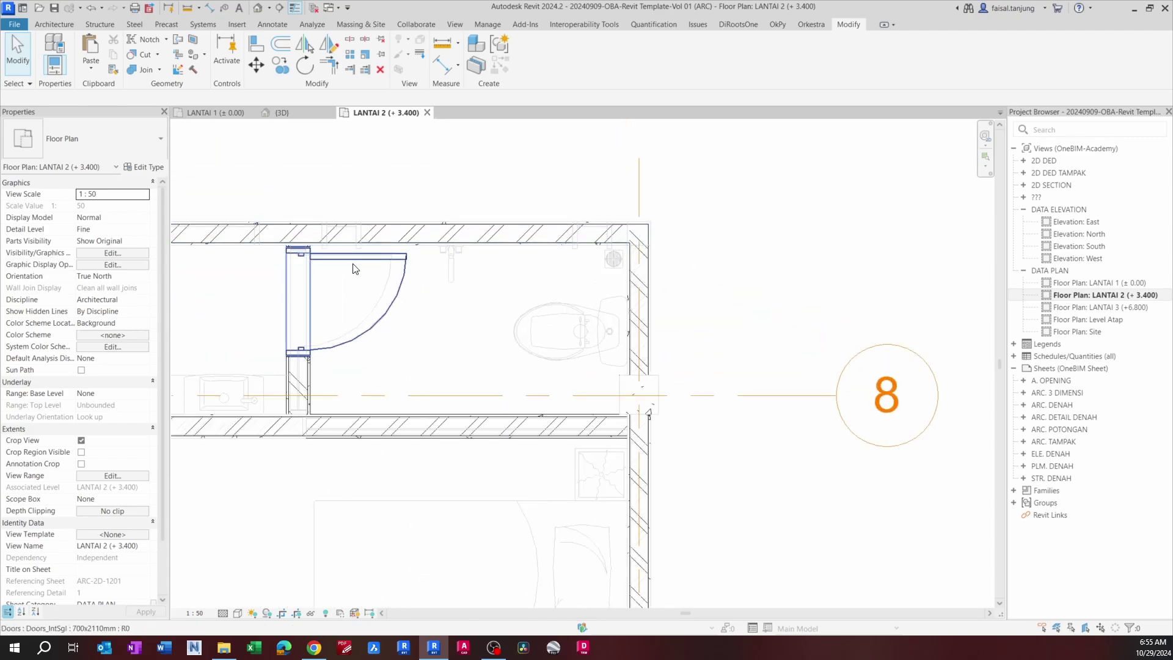
{"action": "scroll", "coordinate": [624, 263], "scroll_direction": "down", "scroll_amount": 3}
{"action": "scroll", "coordinate": [263, 245], "scroll_direction": "up", "scroll_amount": 2}
{"action": "scroll", "coordinate": [318, 246], "scroll_direction": "down", "scroll_amount": 5}
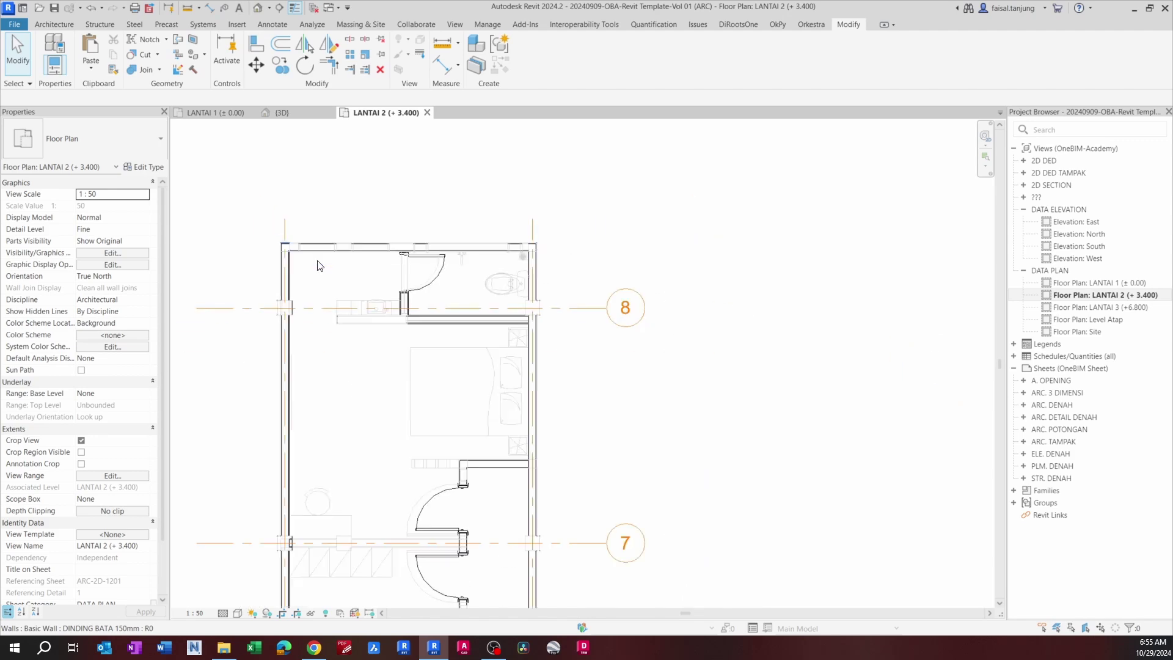
{"action": "middle_click_drag", "start_coordinate": [318, 261], "coordinate": [337, 178]}
{"action": "left_click", "coordinate": [215, 114]}
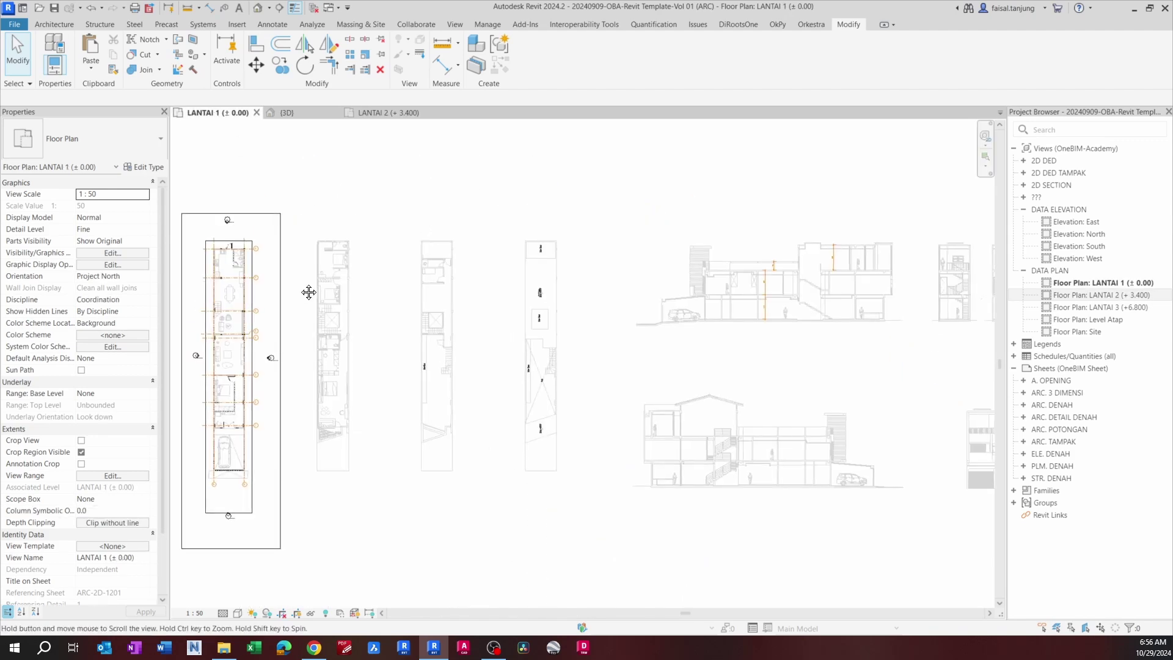
{"action": "middle_click_drag", "start_coordinate": [309, 290], "coordinate": [385, 256]}
{"action": "scroll", "coordinate": [403, 238], "scroll_direction": "up", "scroll_amount": 2}
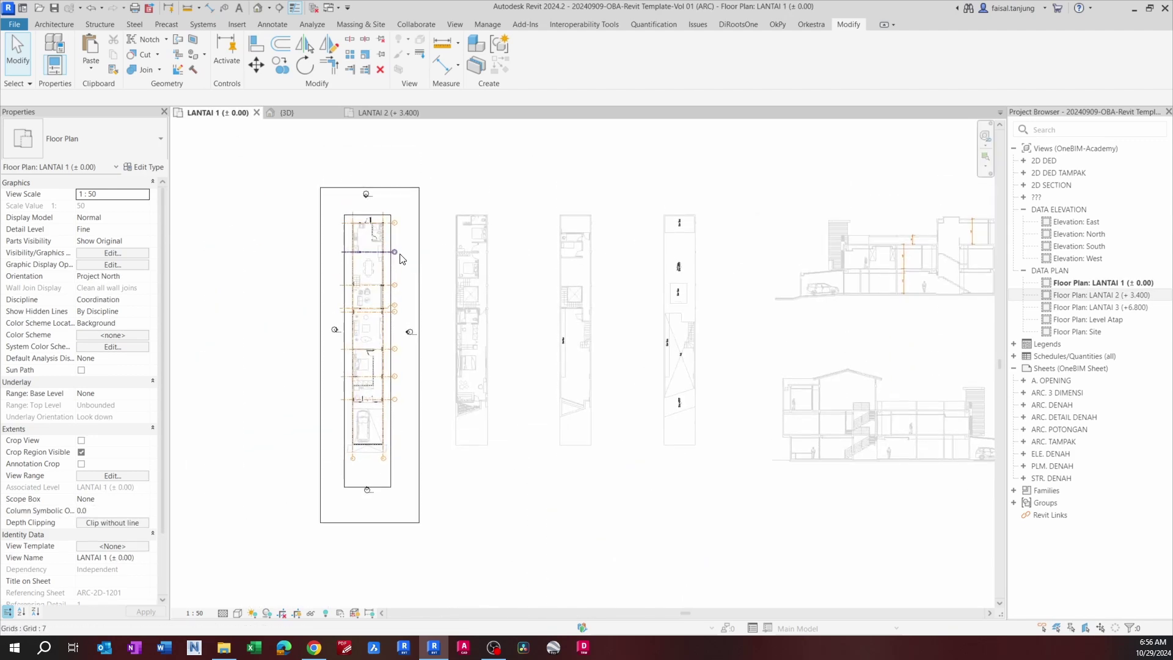
{"action": "middle_click_drag", "start_coordinate": [400, 262], "coordinate": [442, 229]}
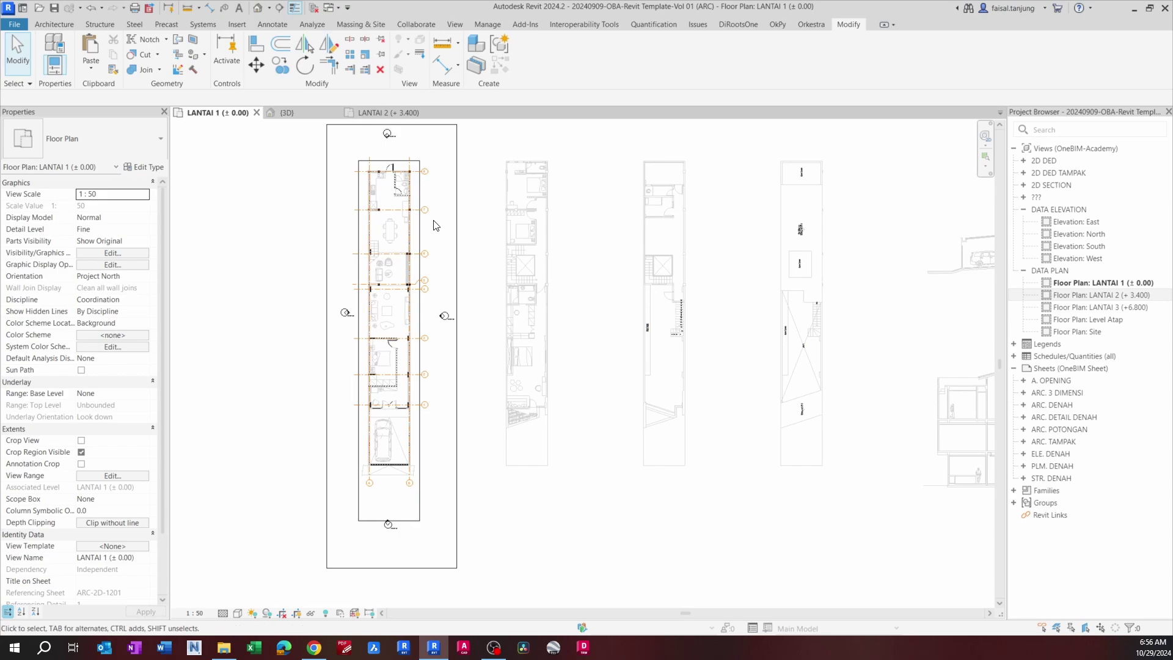
Step: Return to the 3D view, close all inactive views, and inspect the house from its front corner
{"action": "left_click", "coordinate": [286, 112]}
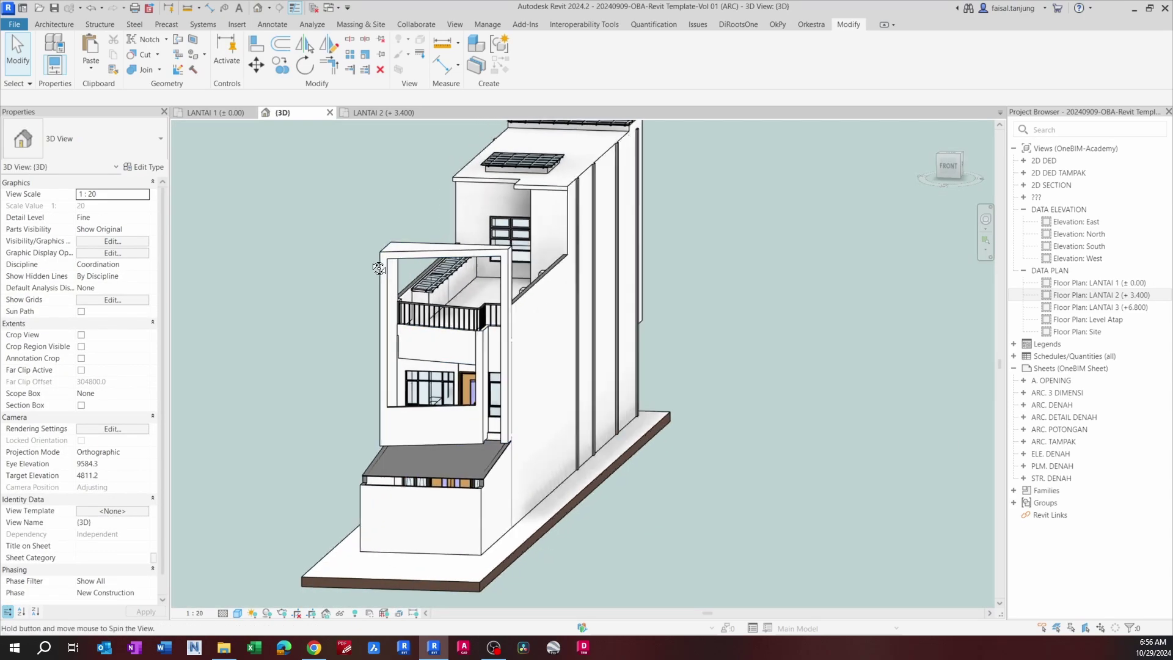
{"action": "key", "text": "c"}
{"action": "key", "text": "i"}
{"action": "middle_click_drag", "start_coordinate": [335, 239], "coordinate": [379, 275], "text": "shift"}
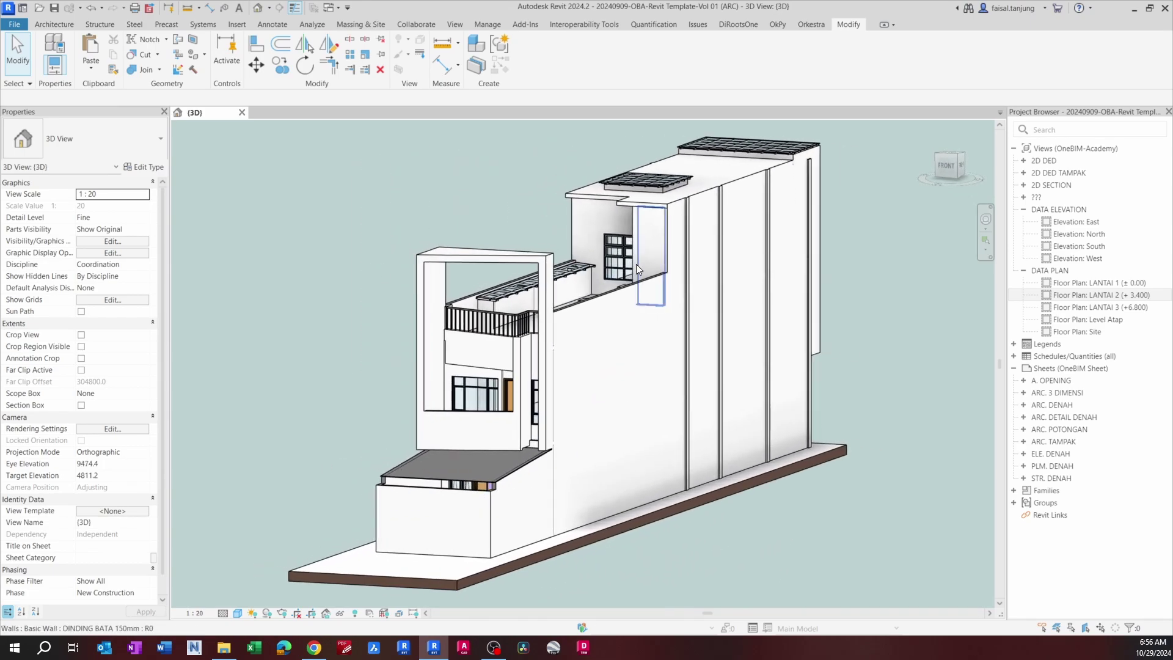
{"action": "middle_click_drag", "start_coordinate": [812, 261], "coordinate": [905, 270], "text": "shift"}
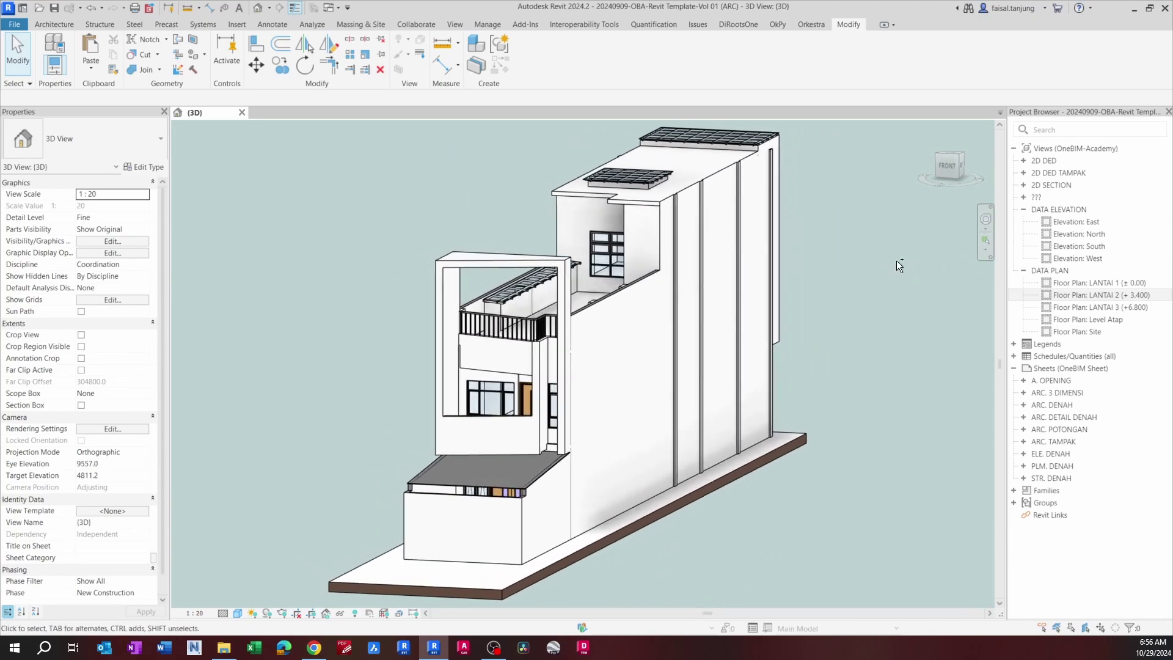